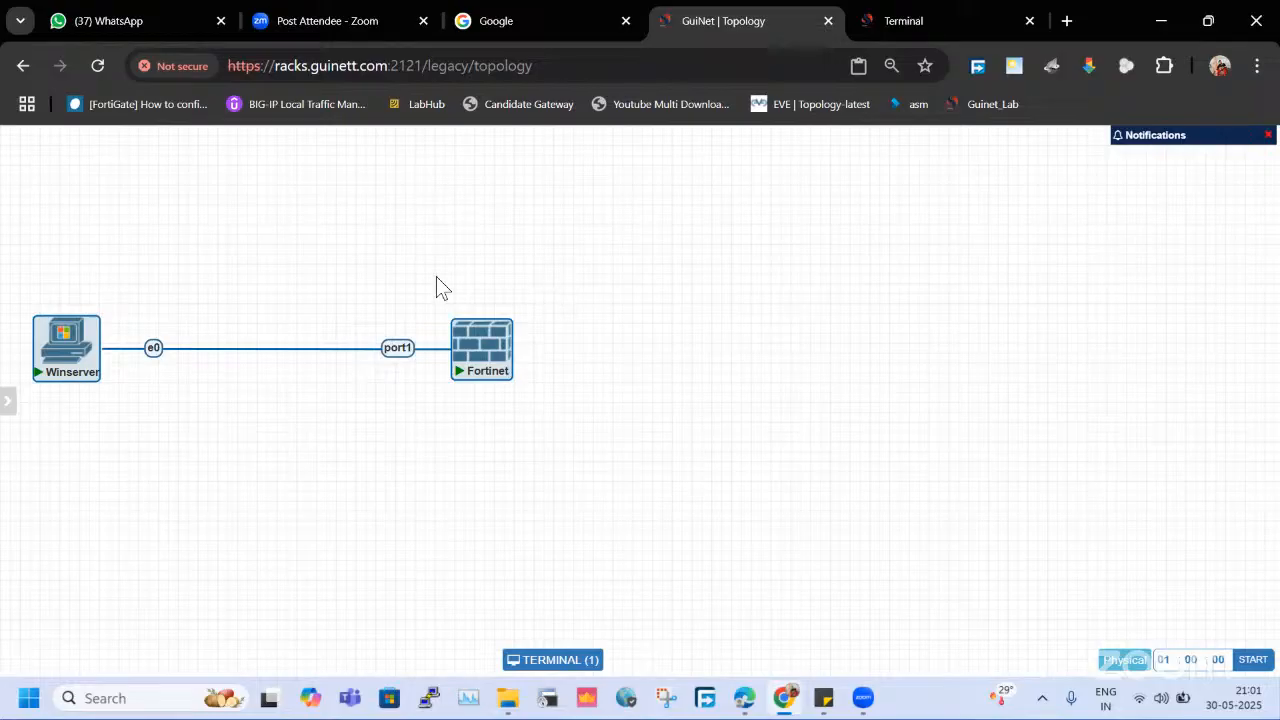
pyautogui.moveTo(28, 204); pyautogui.dragTo(718, 412)
pyautogui.moveTo(54, 240); pyautogui.dragTo(604, 412)
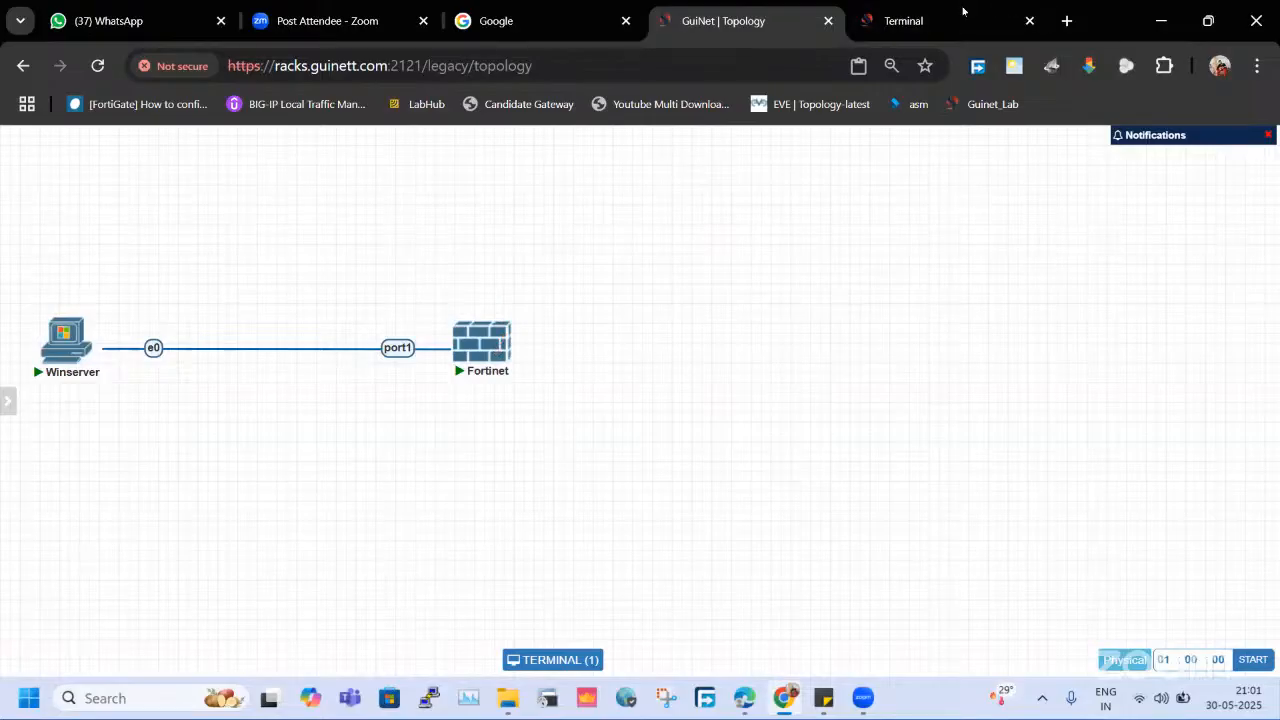
# - Open the Fortinet firewall's console from the topology and bring up its login prompt
pyautogui.click(1005, 8)
pyautogui.rightClick(492, 344)
pyautogui.click(530, 385)
pyautogui.click(723, 20)
pyautogui.click(480, 337)
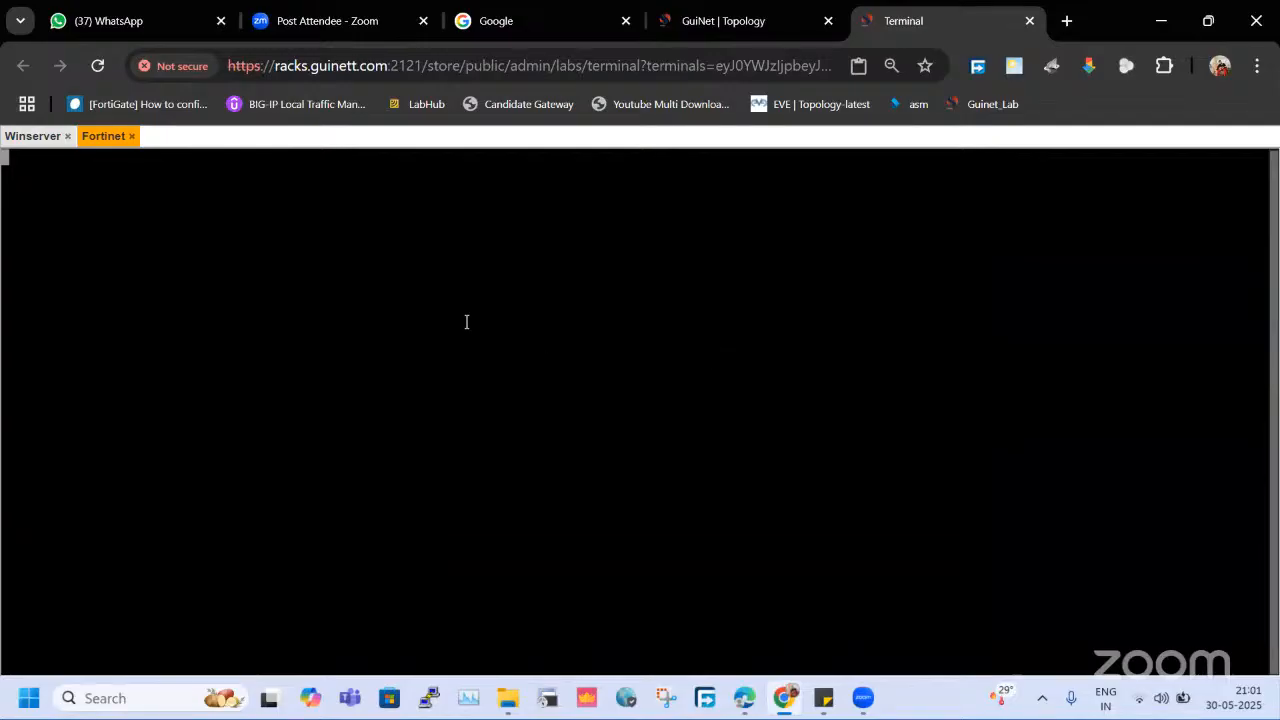
pyautogui.press('Return')
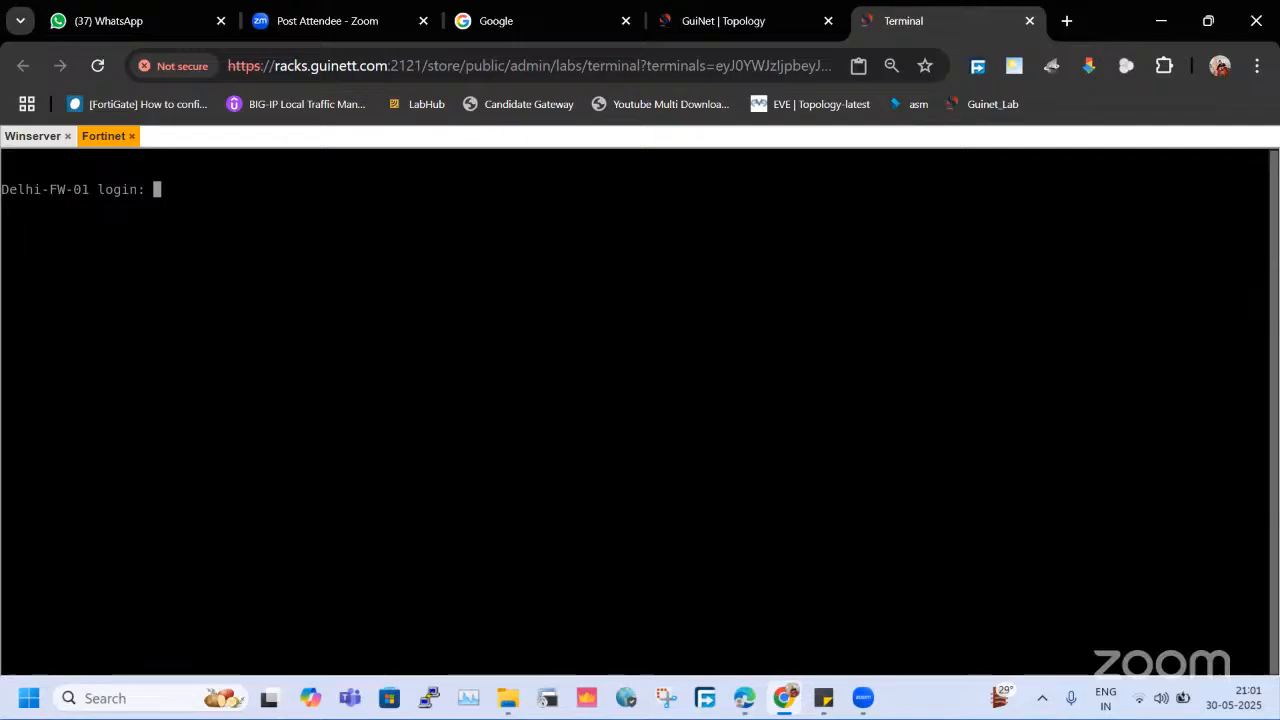
# - Log in to the Delhi-FW-01 console as admin with the account password
pyautogui.write('admin')
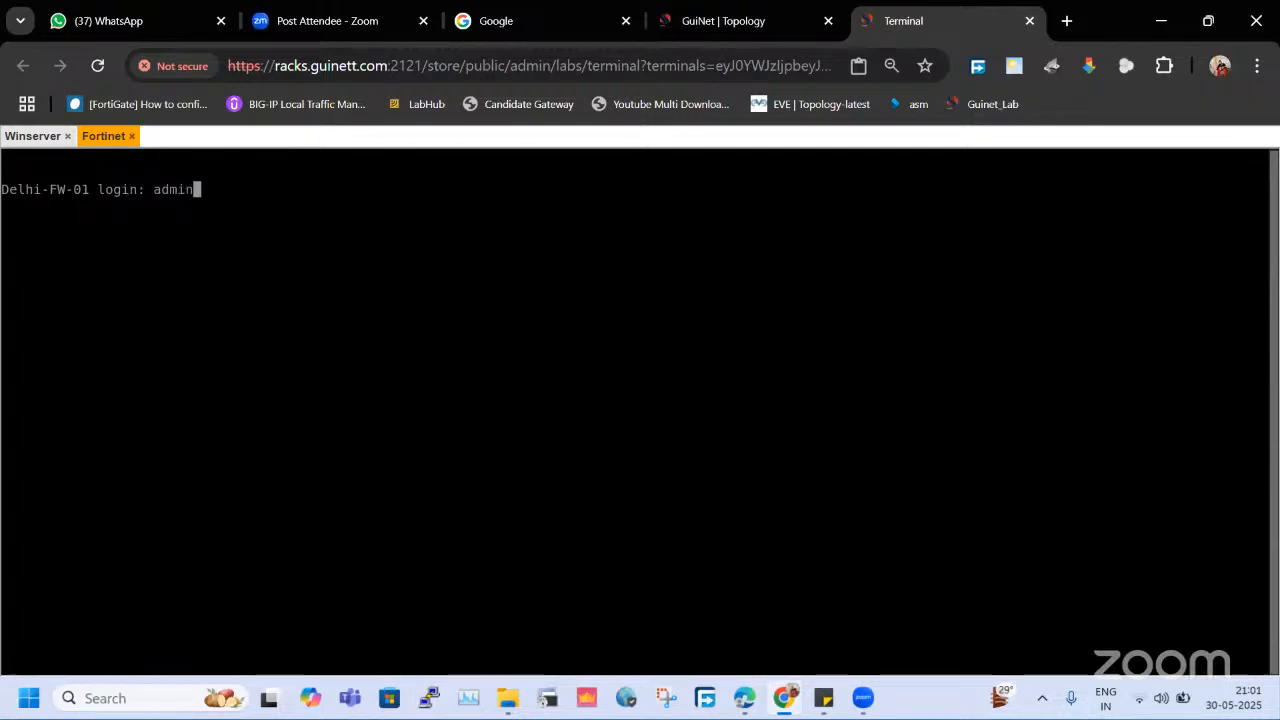
pyautogui.press('Return')
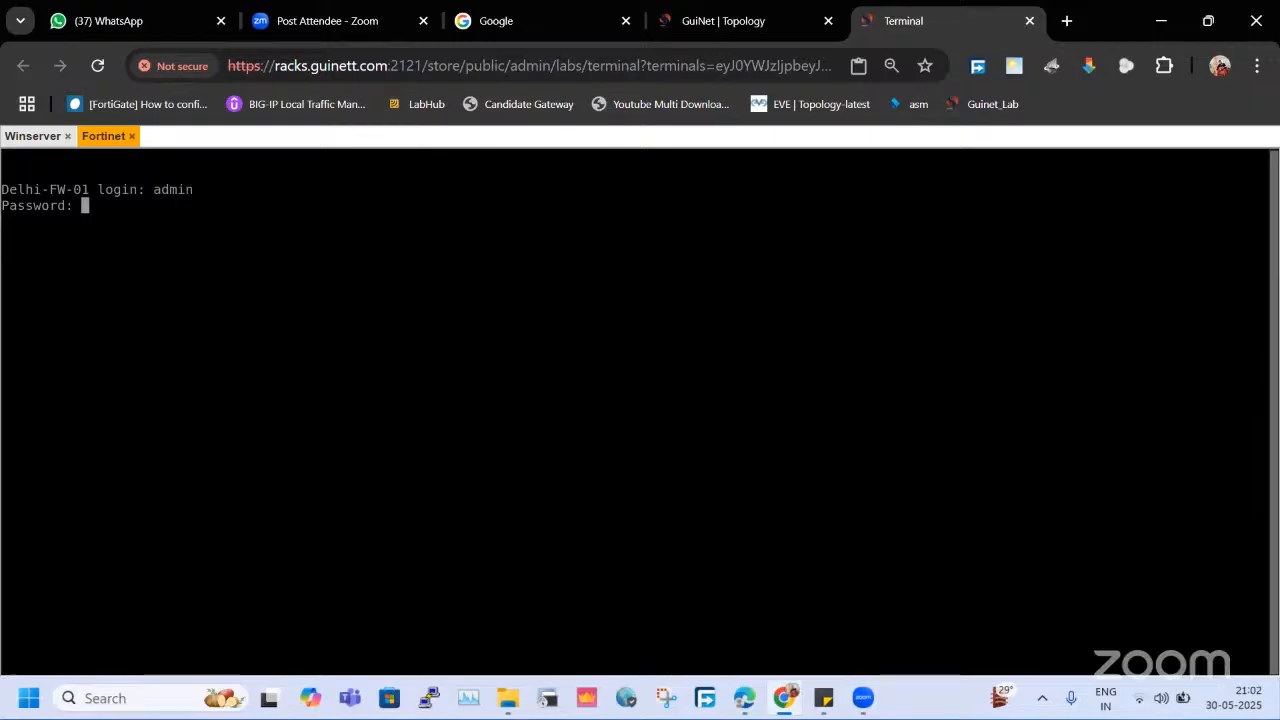
pyautogui.press('Return')
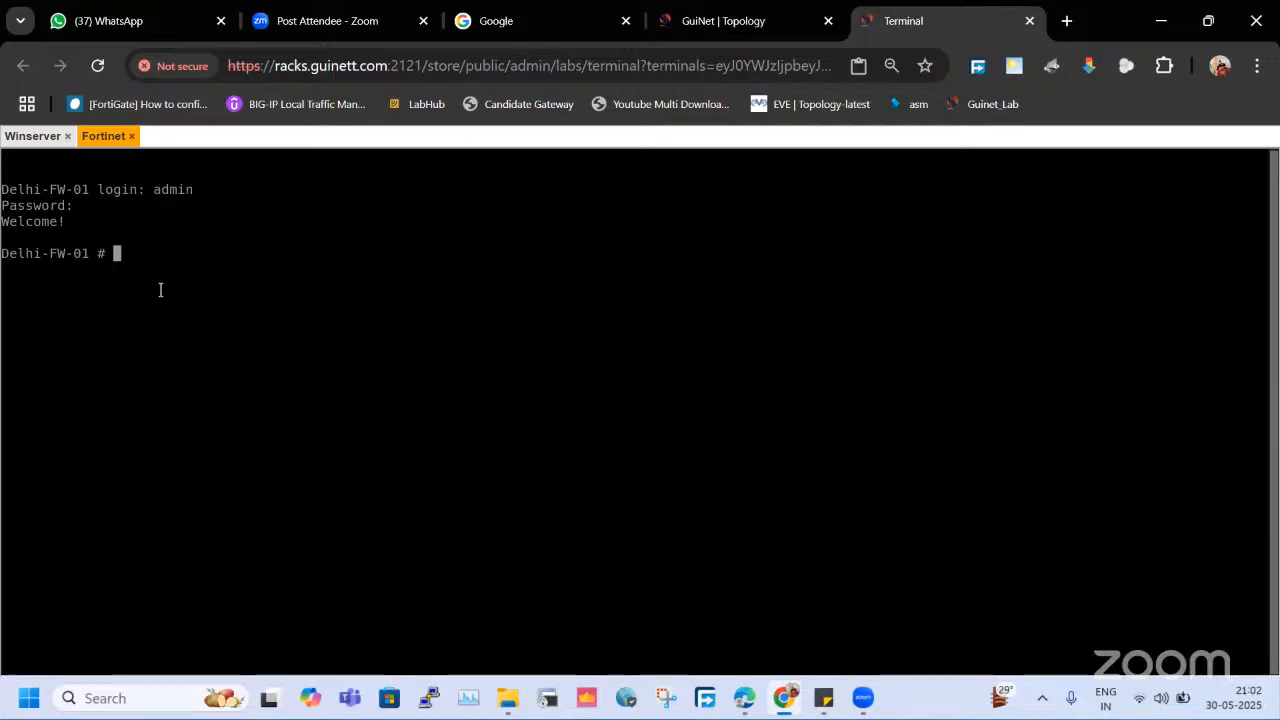
# - List the firewall's interfaces with "show system interface ?" and highlight the IP address of port1
pyautogui.click(798, 14)
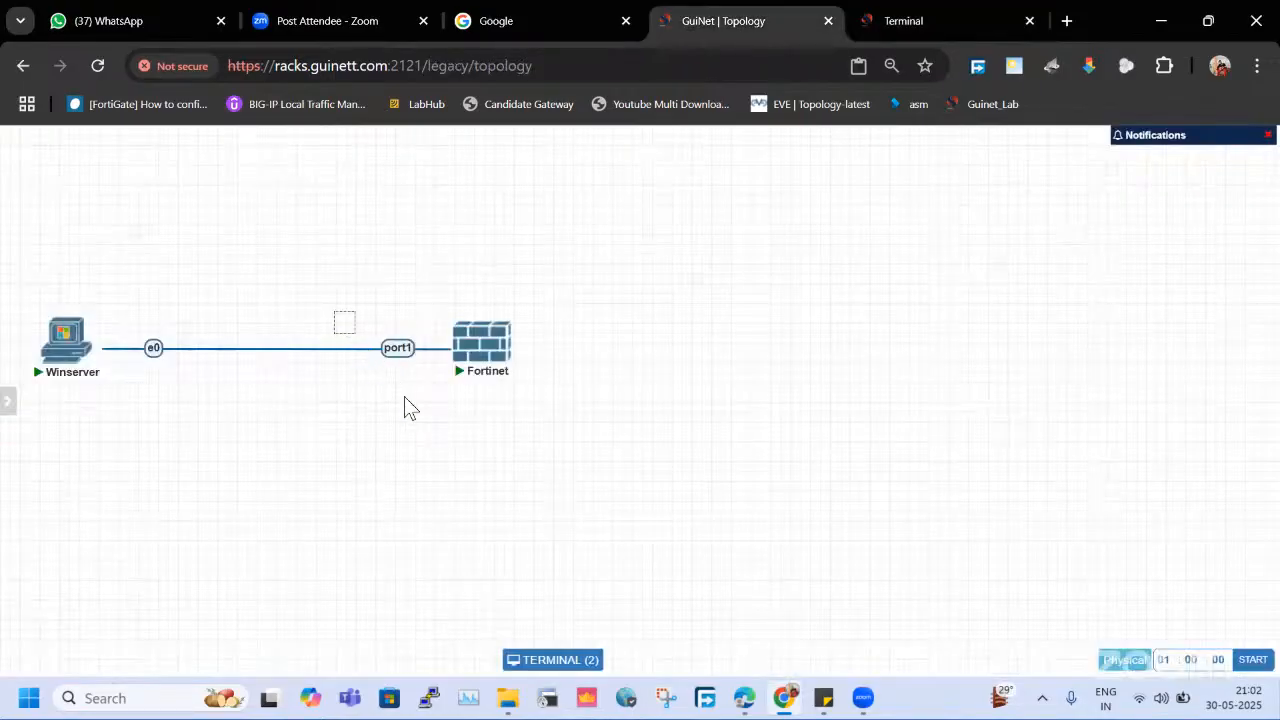
pyautogui.click(890, 14)
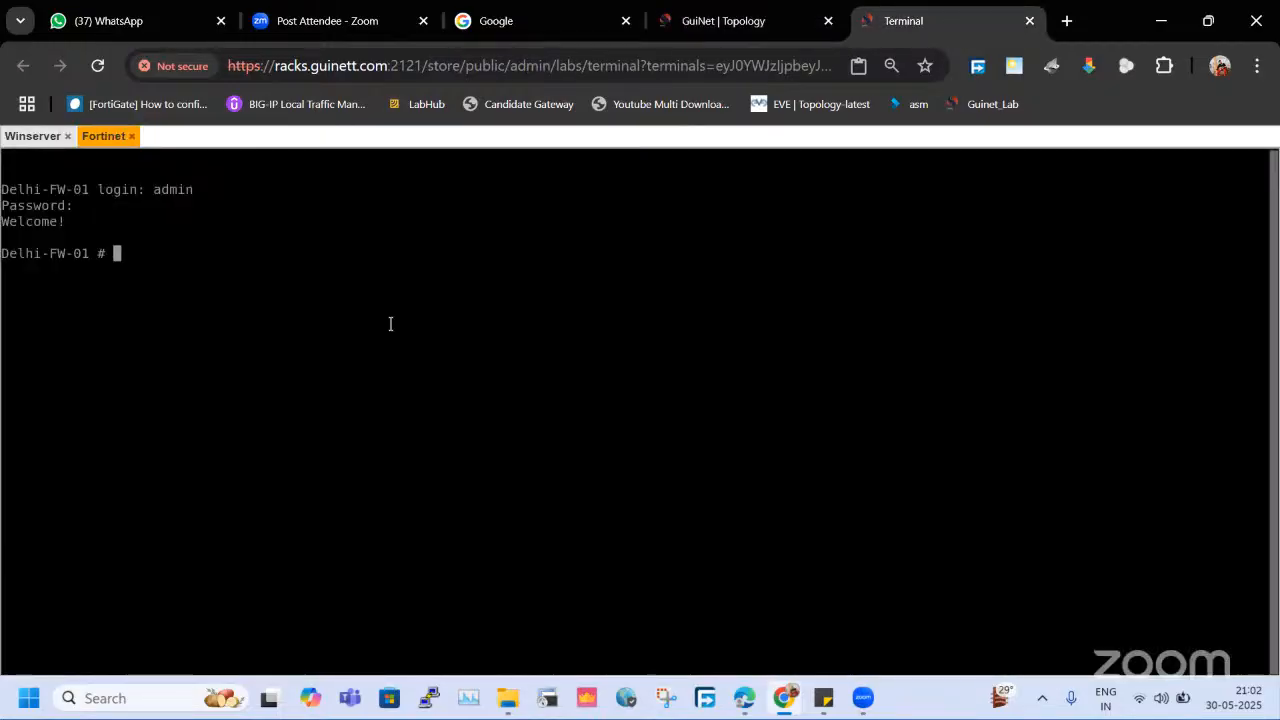
pyautogui.write('show system interface ?')
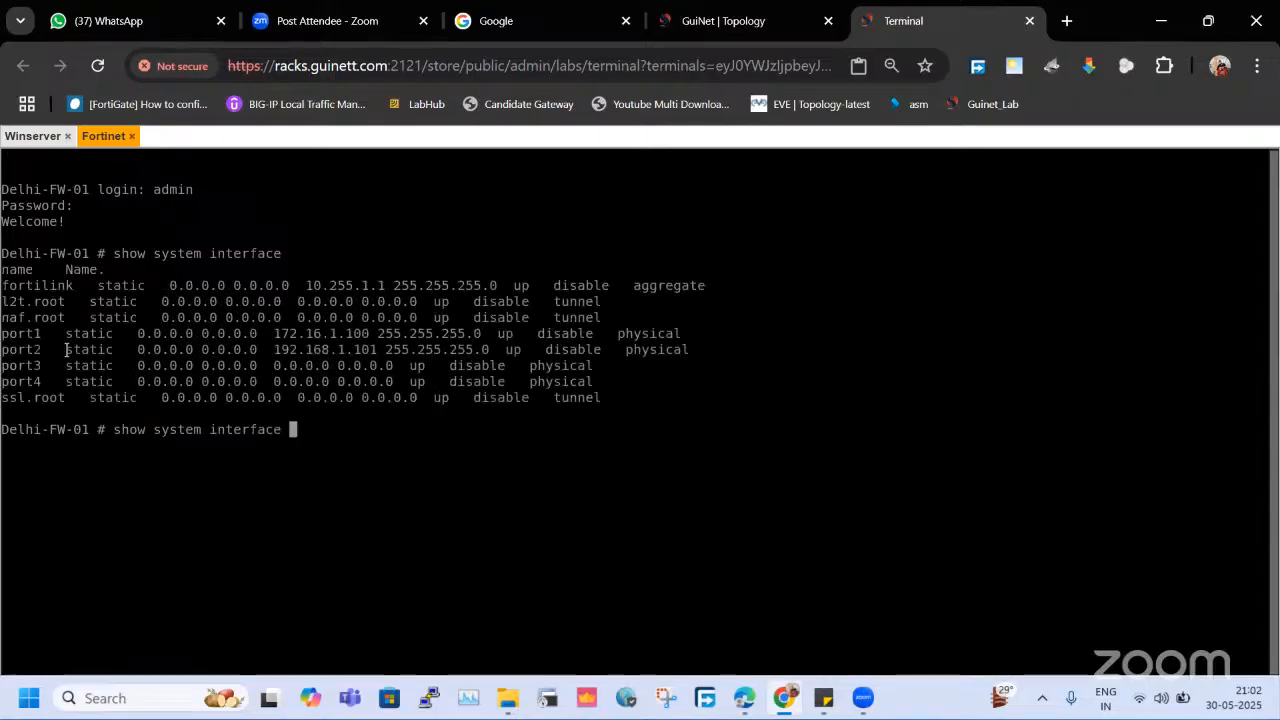
pyautogui.moveTo(6, 334); pyautogui.dragTo(373, 332)
pyautogui.click(357, 332)
pyautogui.moveTo(251, 334); pyautogui.dragTo(370, 333)
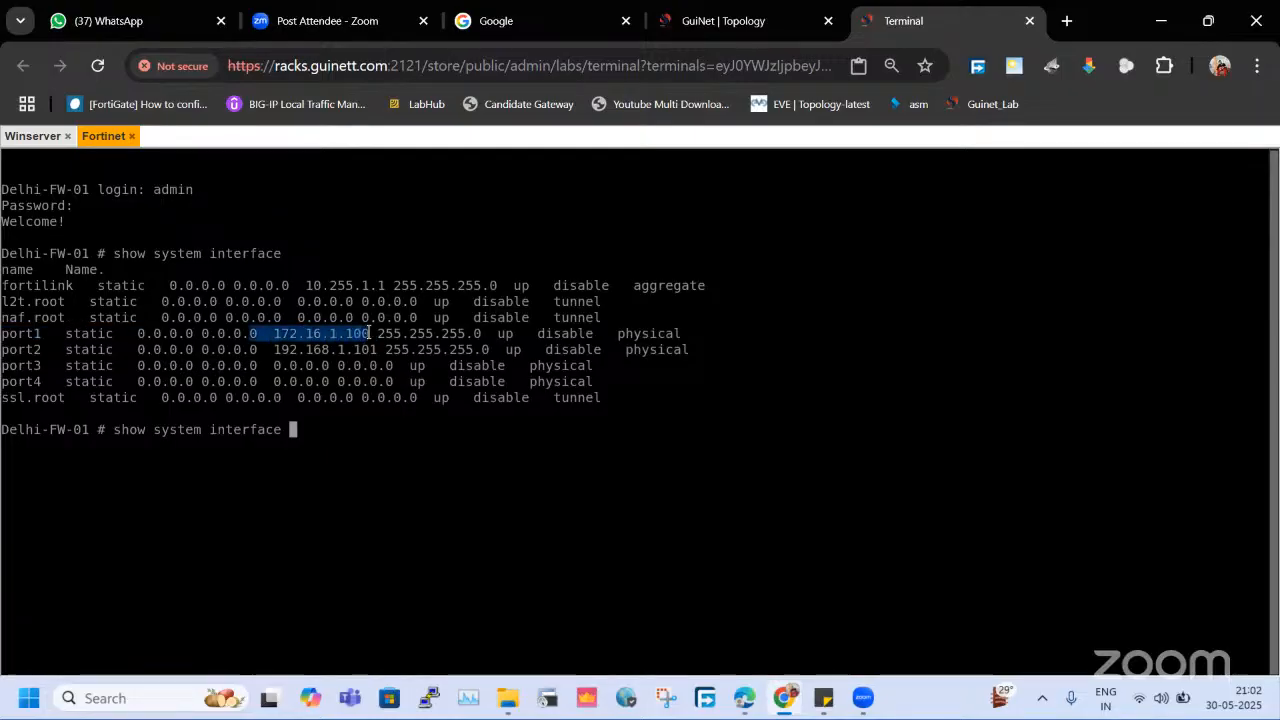
pyautogui.moveTo(370, 333); pyautogui.dragTo(272, 334)
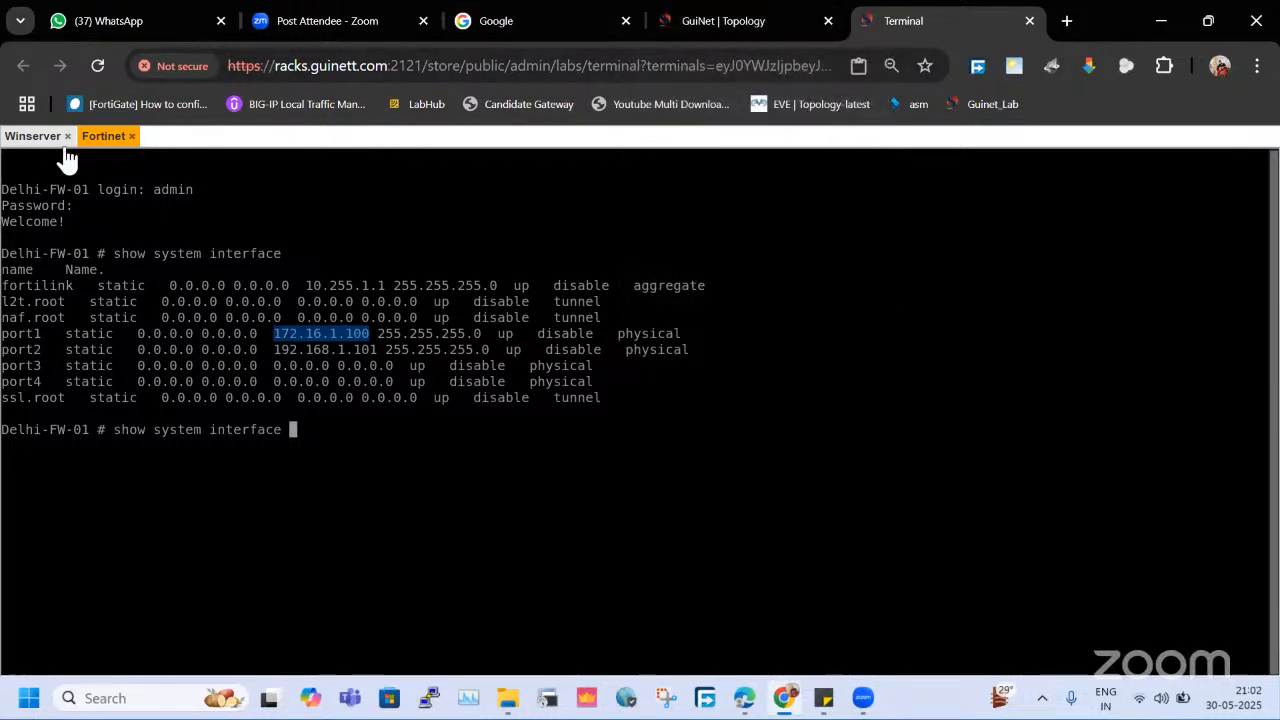
# - Switch to the Winserver console and launch Command Prompt by searching for cmd
pyautogui.click(34, 137)
pyautogui.rightClick(656, 270)
pyautogui.click(508, 524)
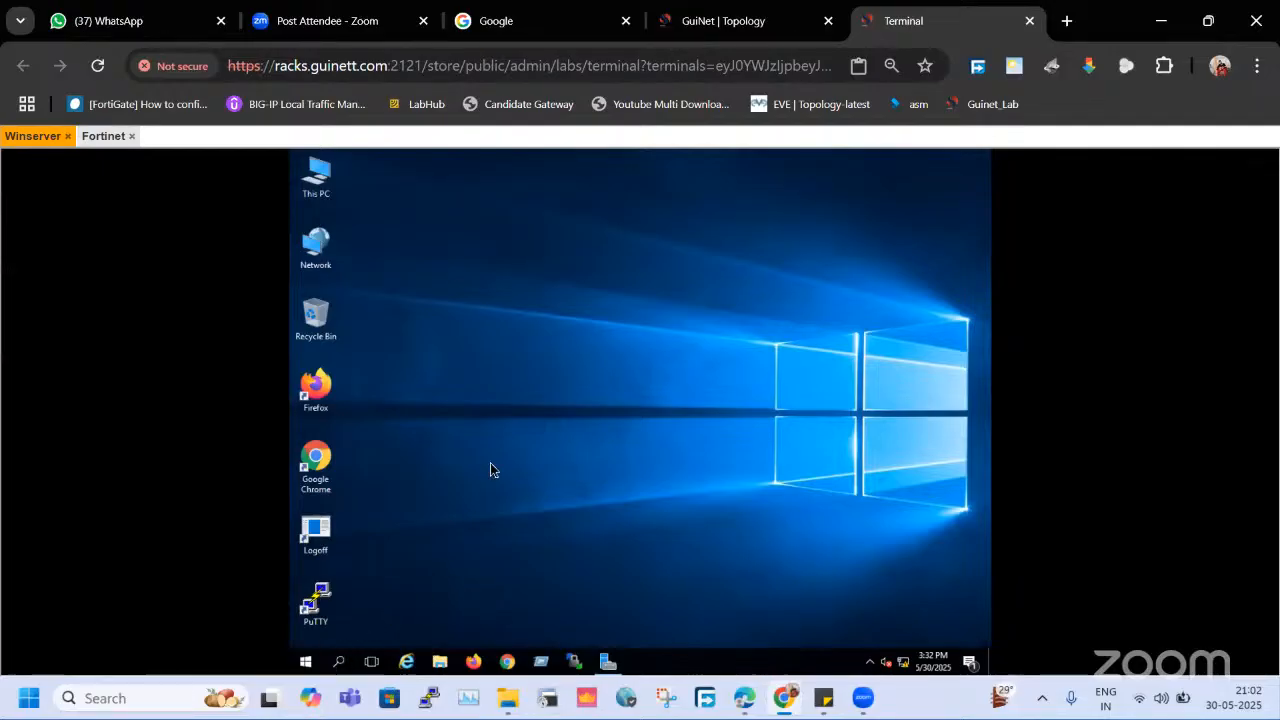
pyautogui.press('super')
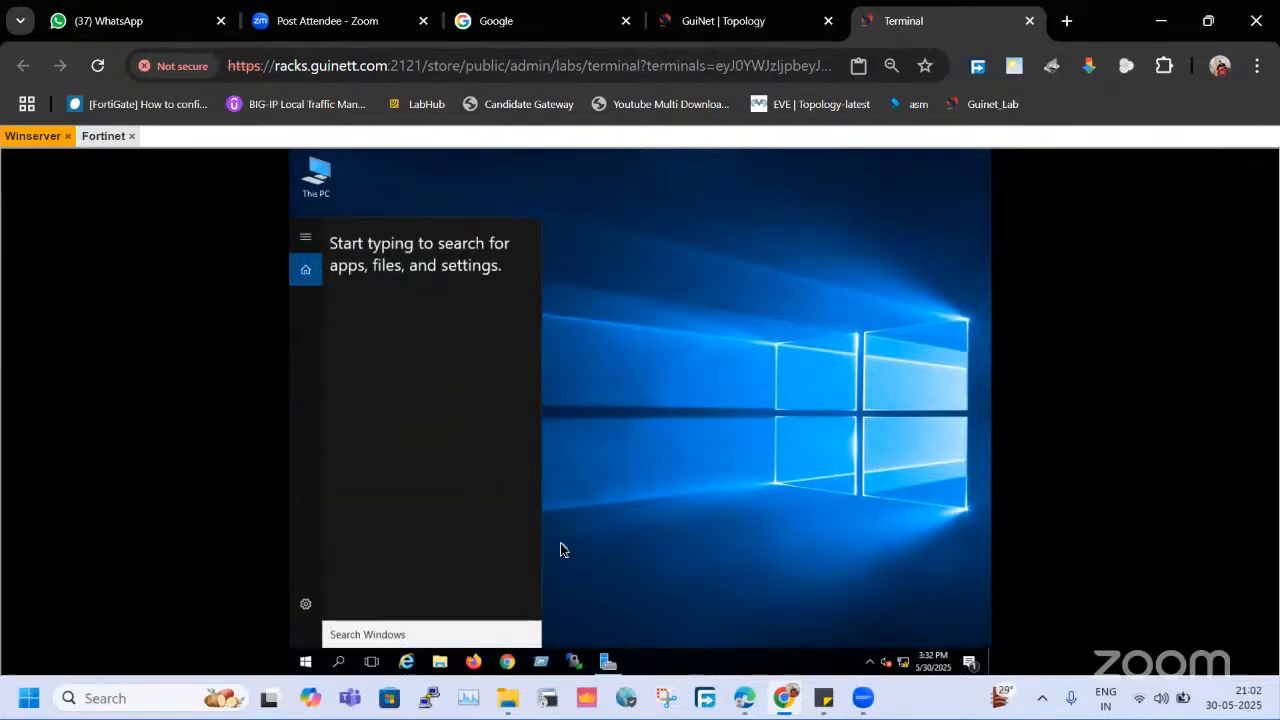
pyautogui.write('c')
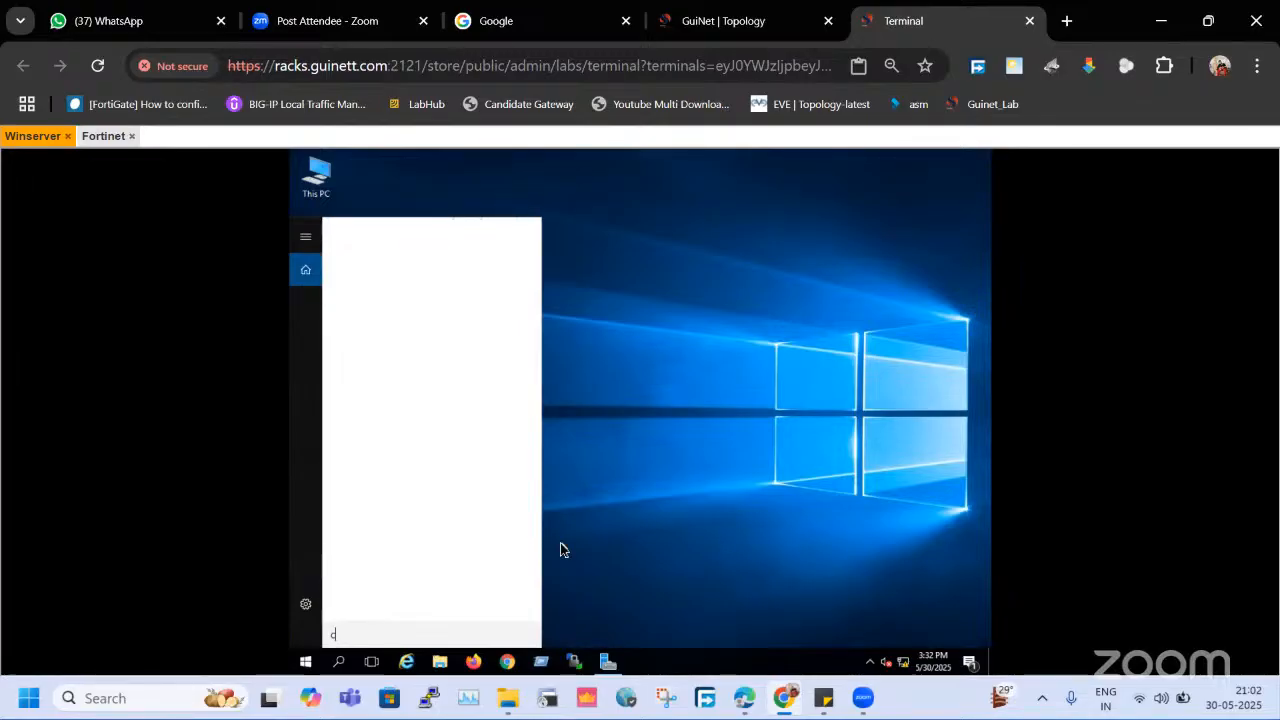
pyautogui.write('md')
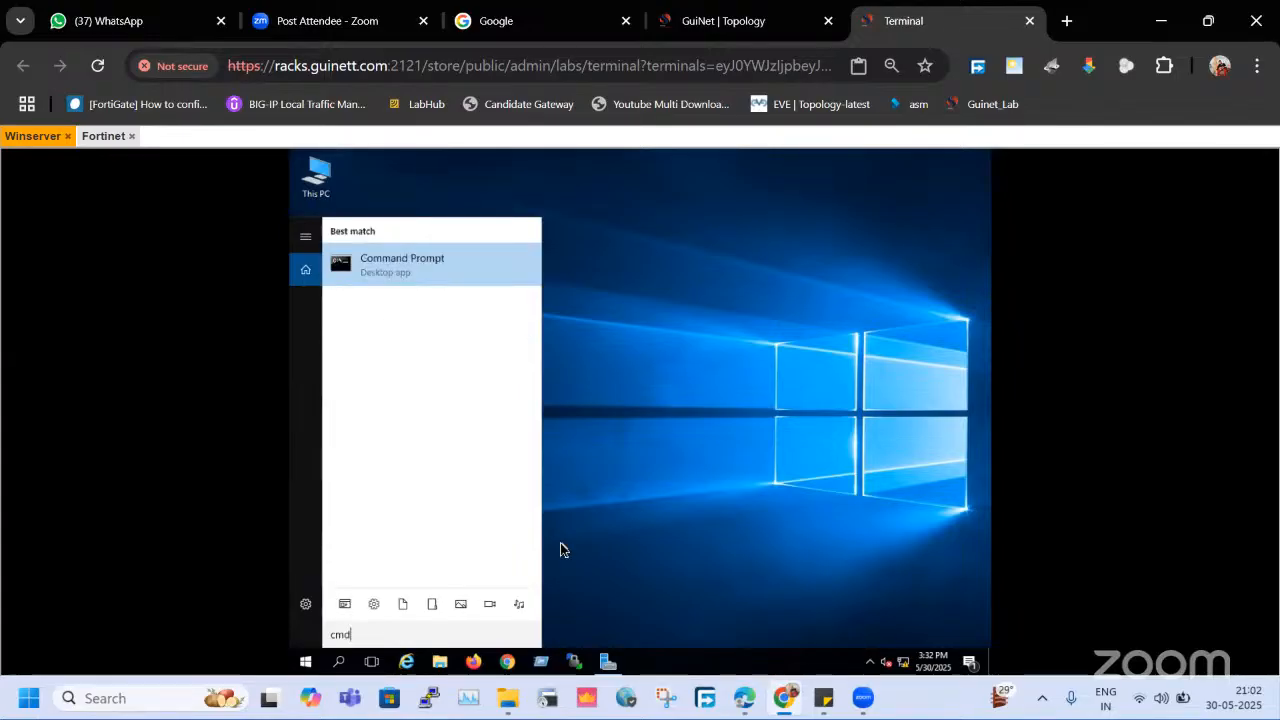
pyautogui.press('Return')
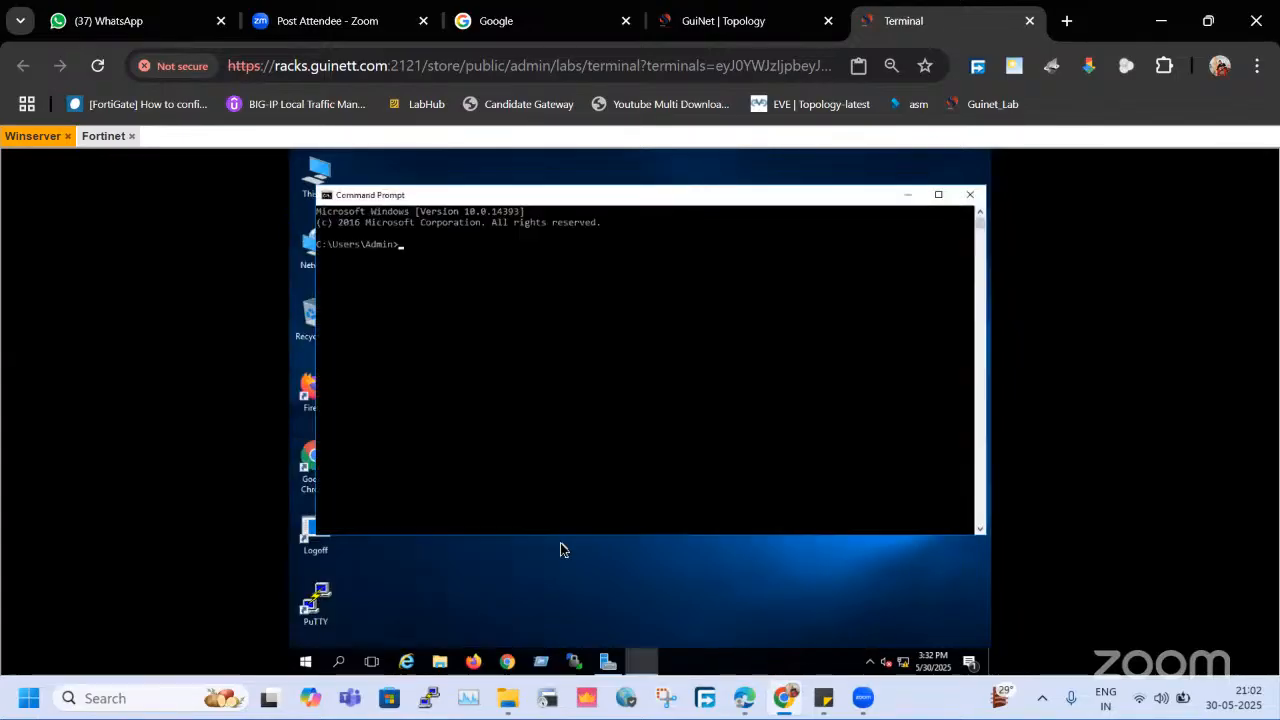
# - Run ipconfig on Winserver and highlight the Ethernet adapter's IPv4 address
pyautogui.press('Return')
pyautogui.press('Return')
pyautogui.press('Return')
pyautogui.write('ipconfig')
pyautogui.press('Return')
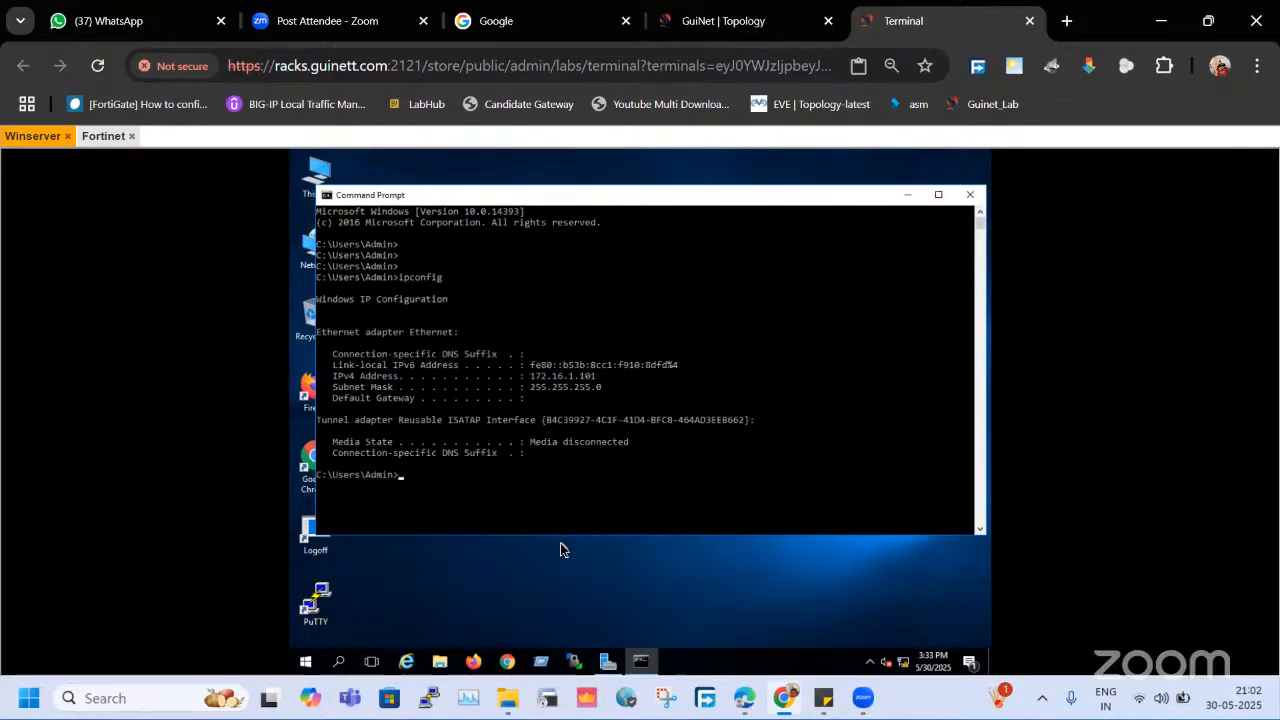
pyautogui.moveTo(529, 376); pyautogui.dragTo(604, 380)
pyautogui.click(686, 380)
# - Test connectivity to the firewall with "ping 172.16.1.100" and stop the ping after a few replies
pyautogui.press('Escape')
pyautogui.write('ping 172.1')
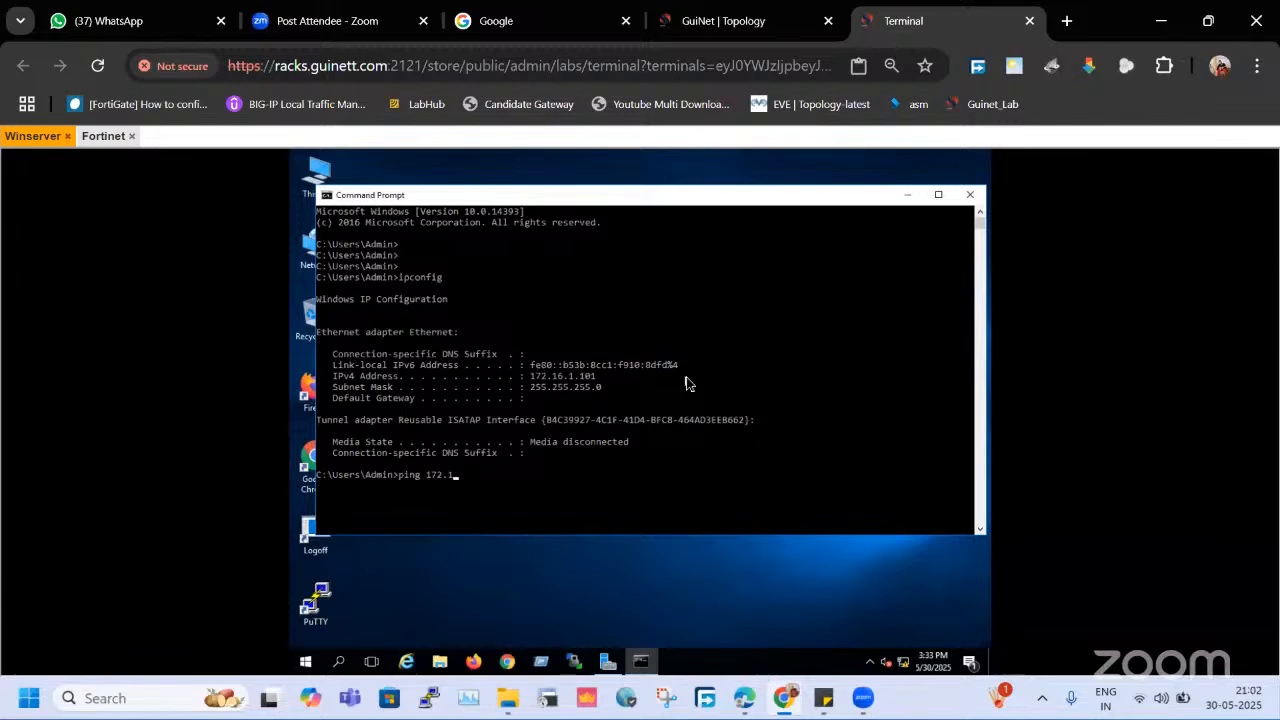
pyautogui.write('6.1.100')
pyautogui.press('Return')
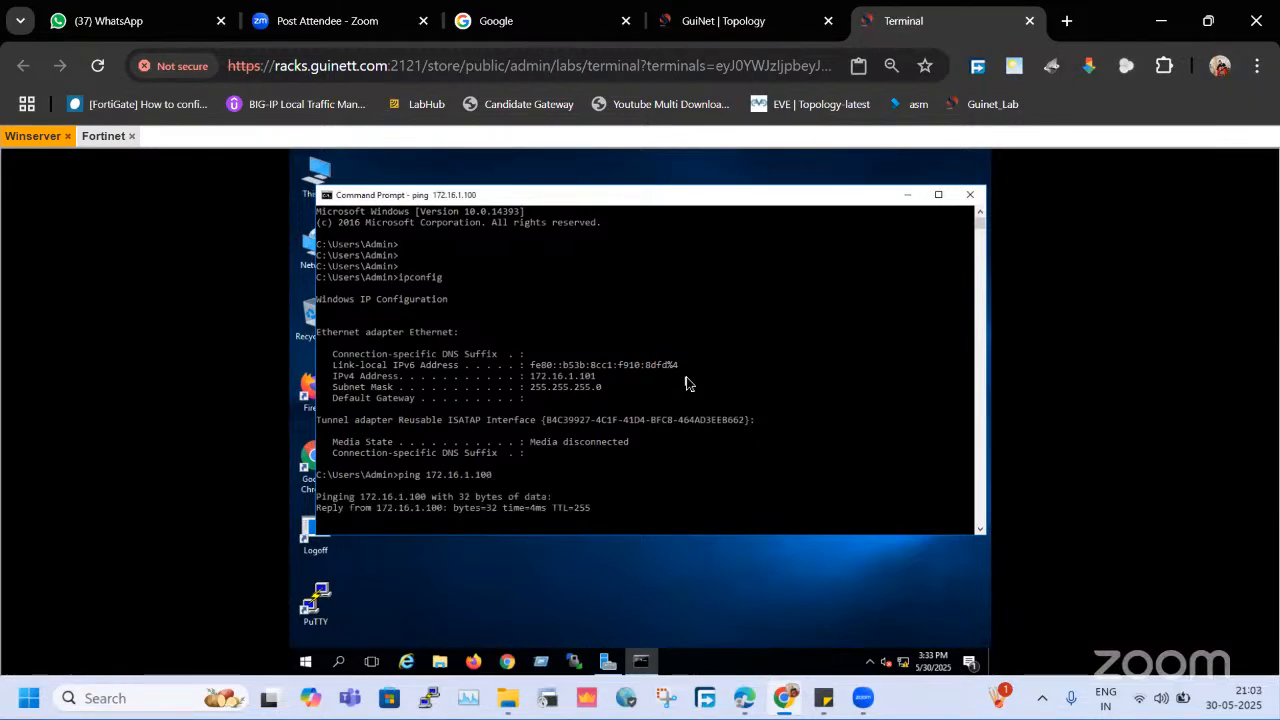
pyautogui.hotkey('ctrl', 'c')
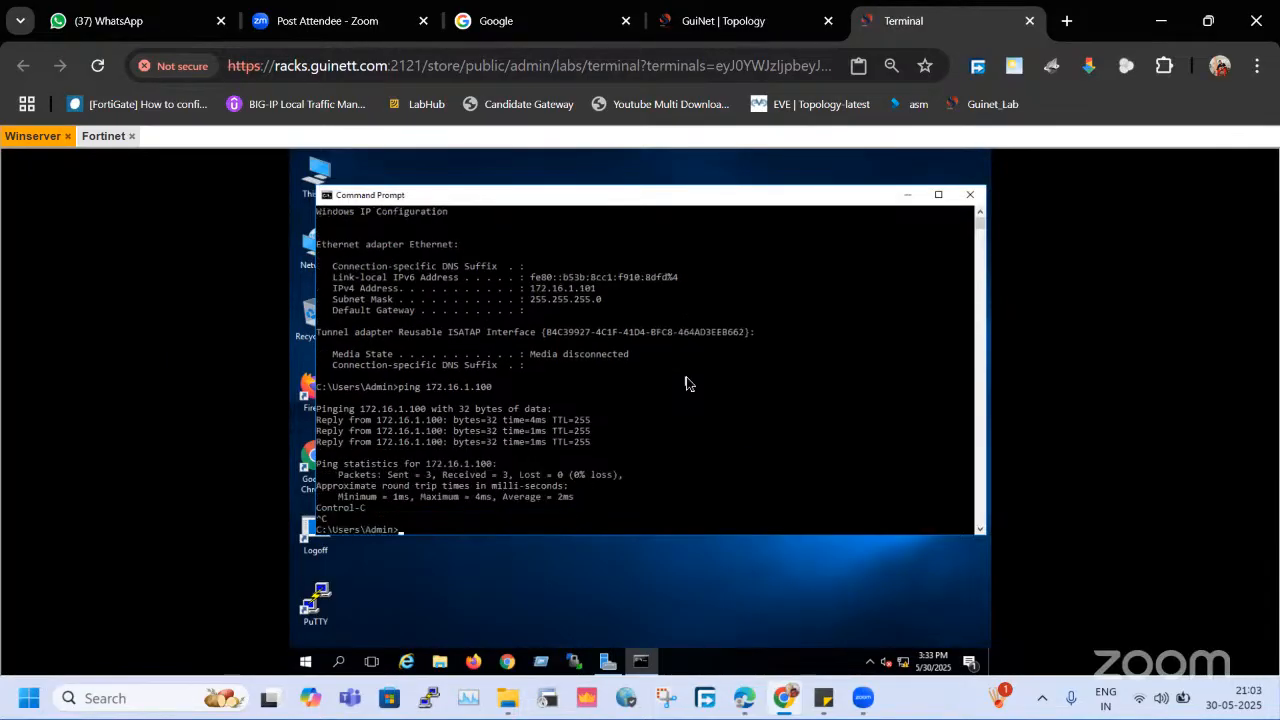
pyautogui.click(507, 664)
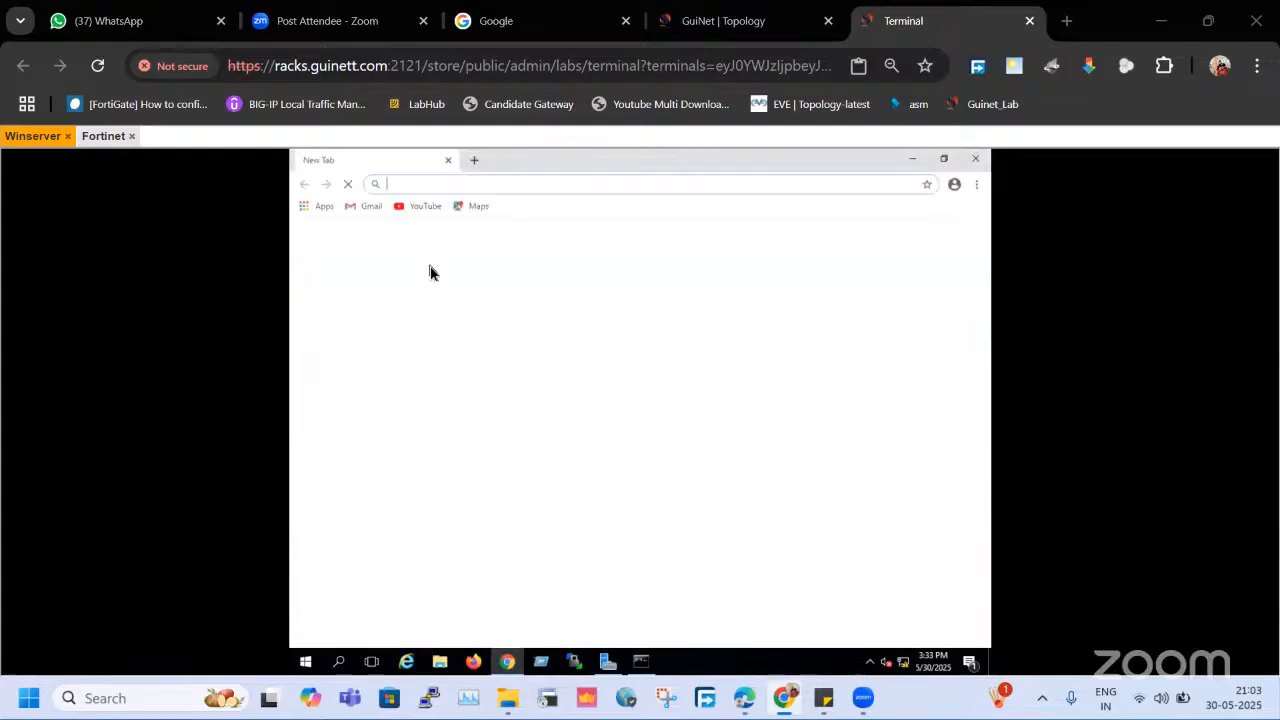
pyautogui.click(437, 184)
pyautogui.write('htt')
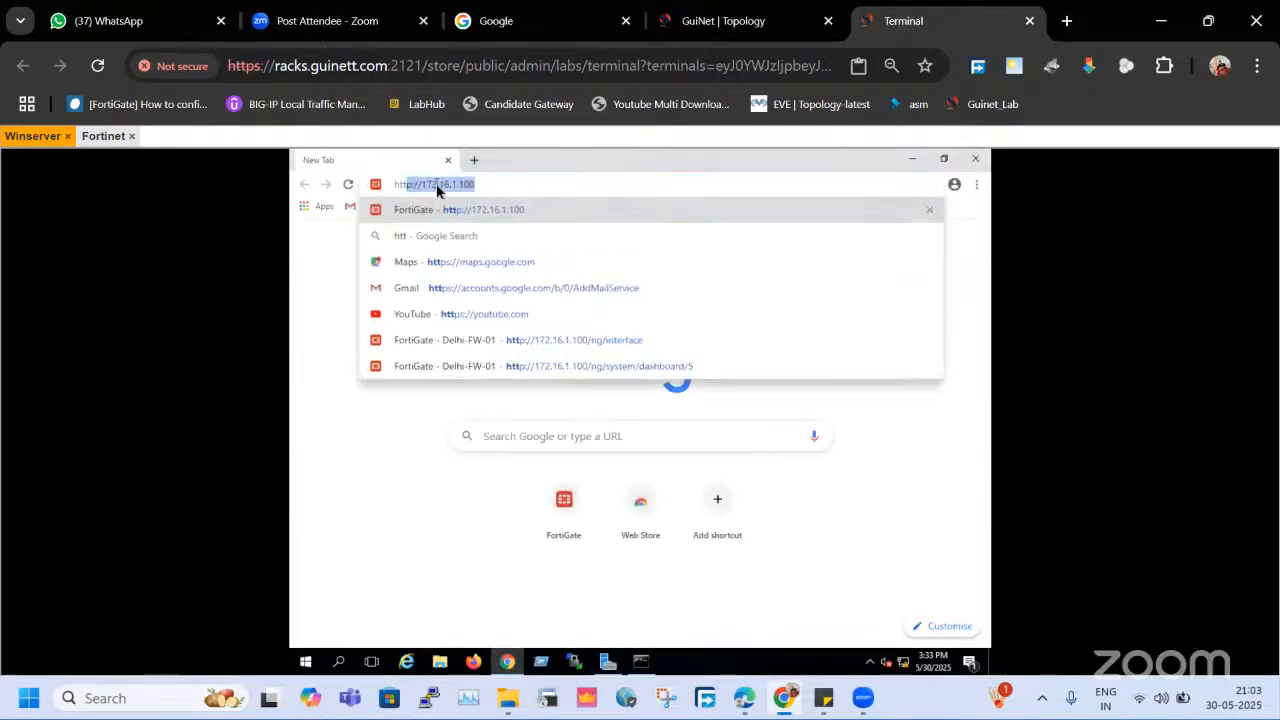
pyautogui.write('p://')
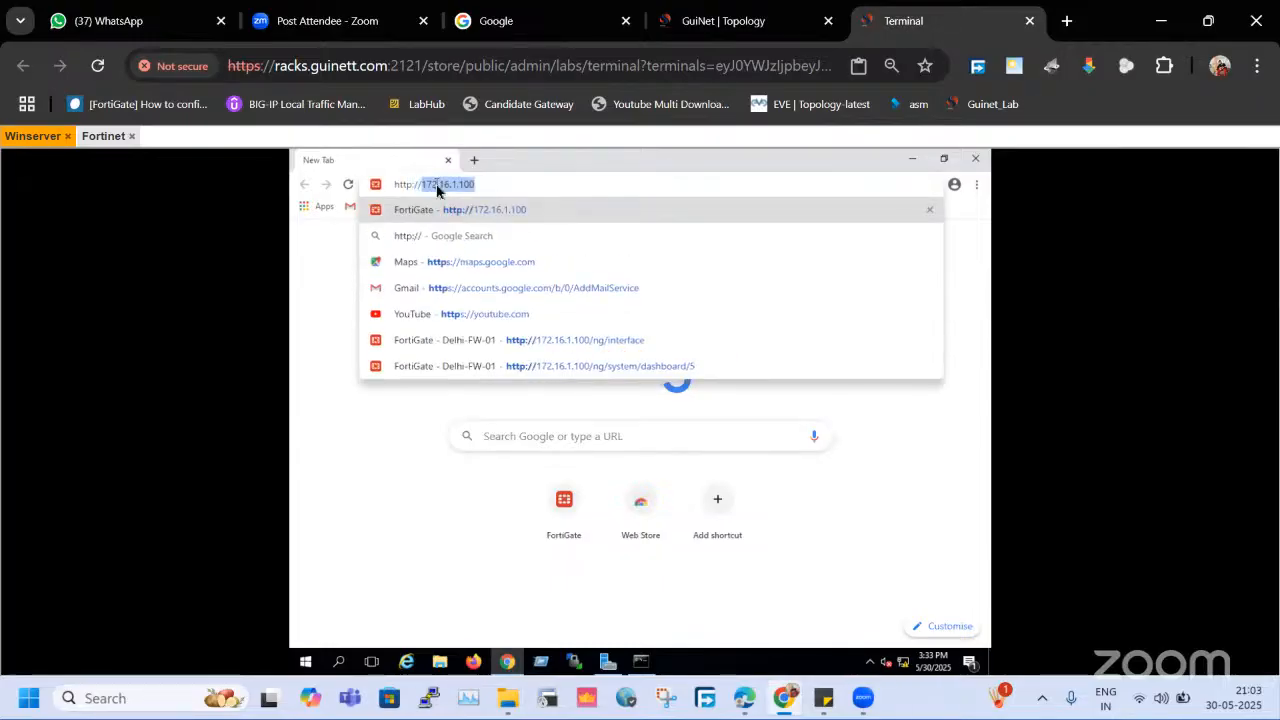
pyautogui.press('Return')
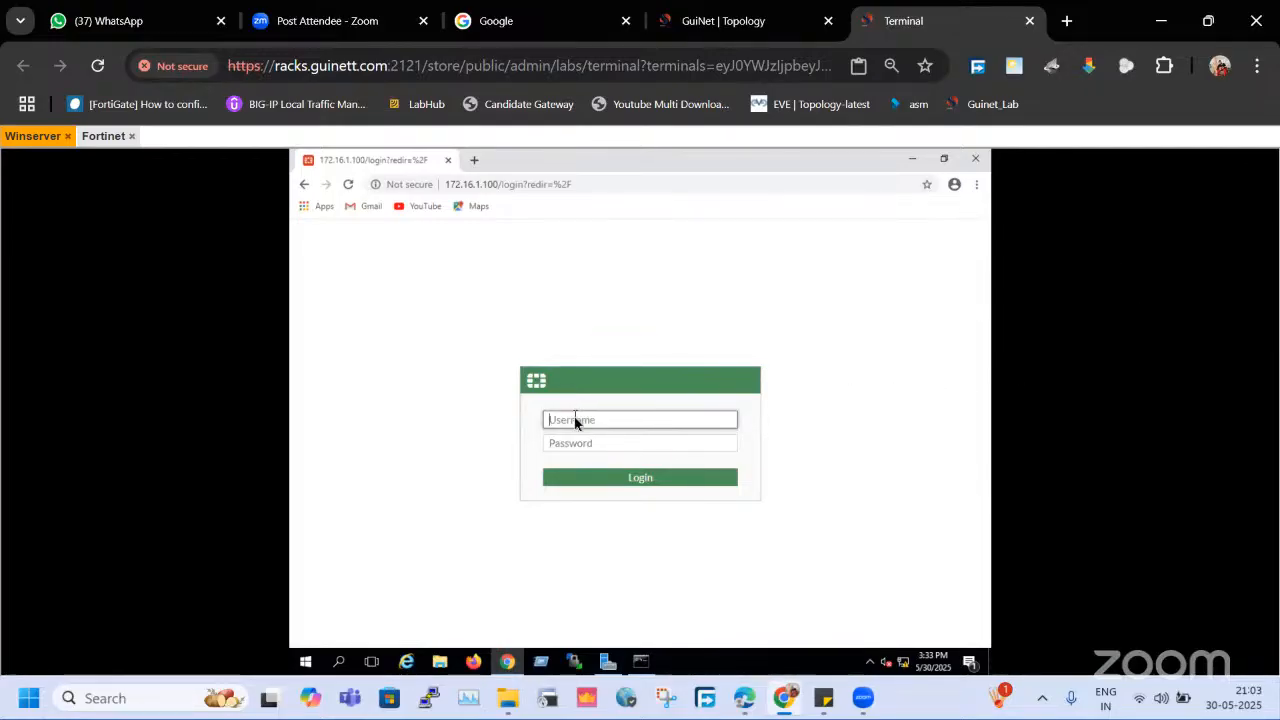
# - Log in to the FortiGate web interface with username admin and the account password
pyautogui.write('admin')
pyautogui.press('Tab')
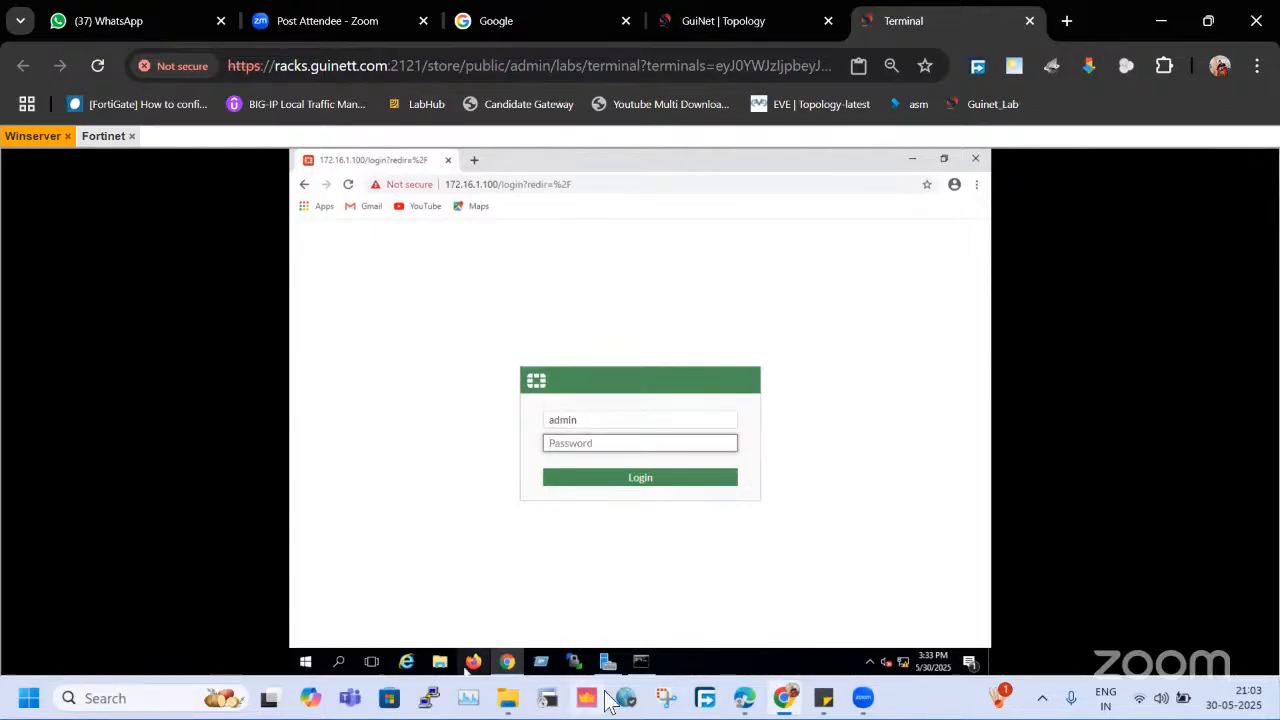
pyautogui.click(650, 421)
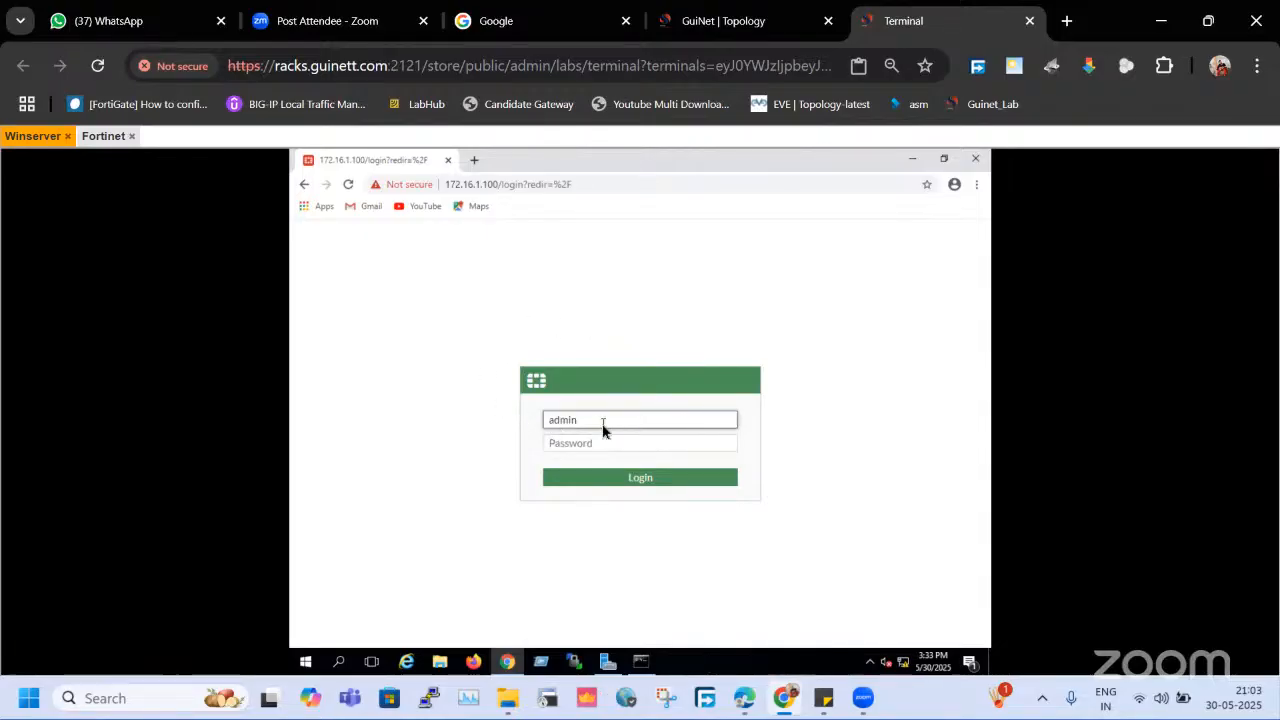
pyautogui.moveTo(645, 427); pyautogui.dragTo(536, 424)
pyautogui.click(626, 432)
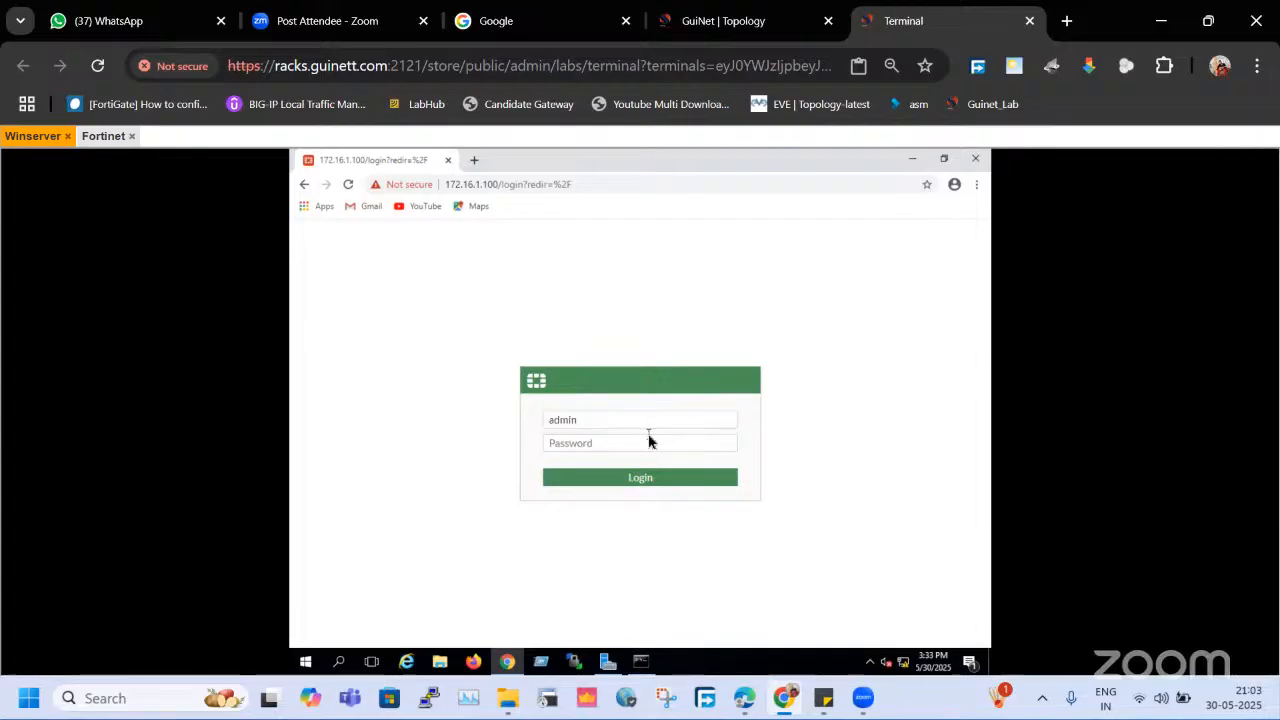
pyautogui.click(586, 443)
pyautogui.write('•••••')
pyautogui.press('Return')
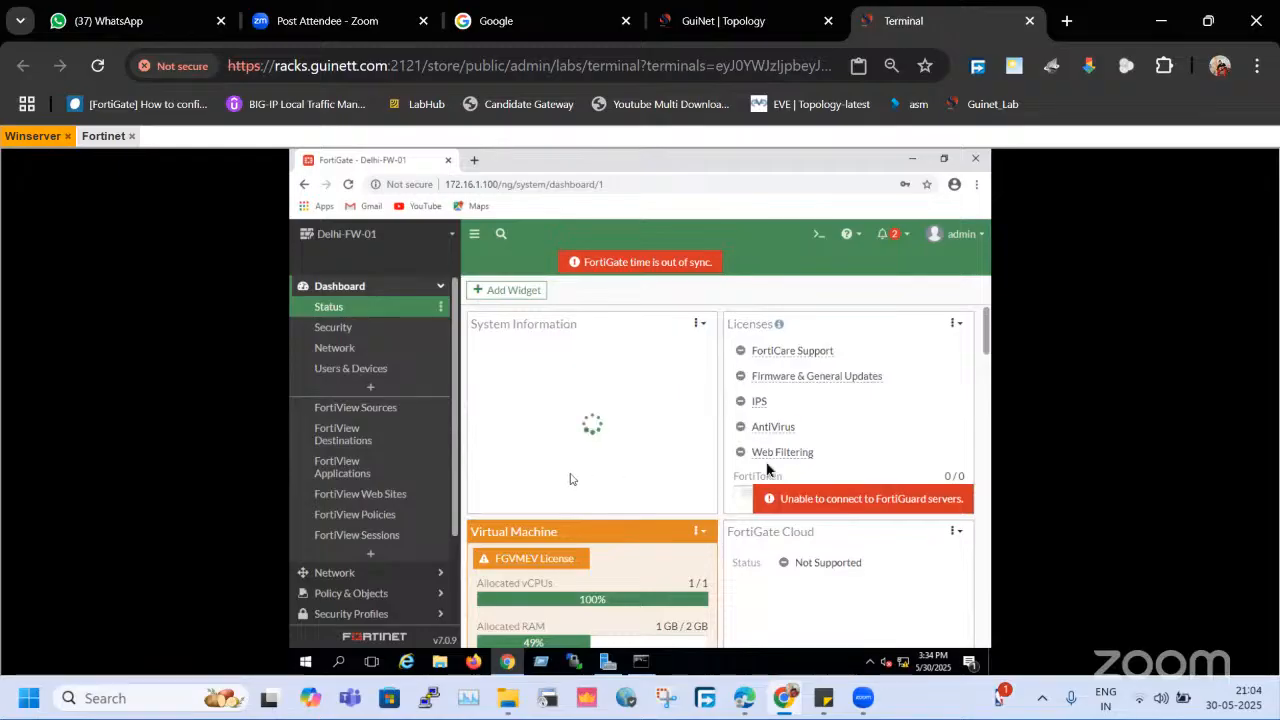
# - Look through the Status dashboard widgets and open the Interfaces page of the Network section
pyautogui.moveTo(767, 459)
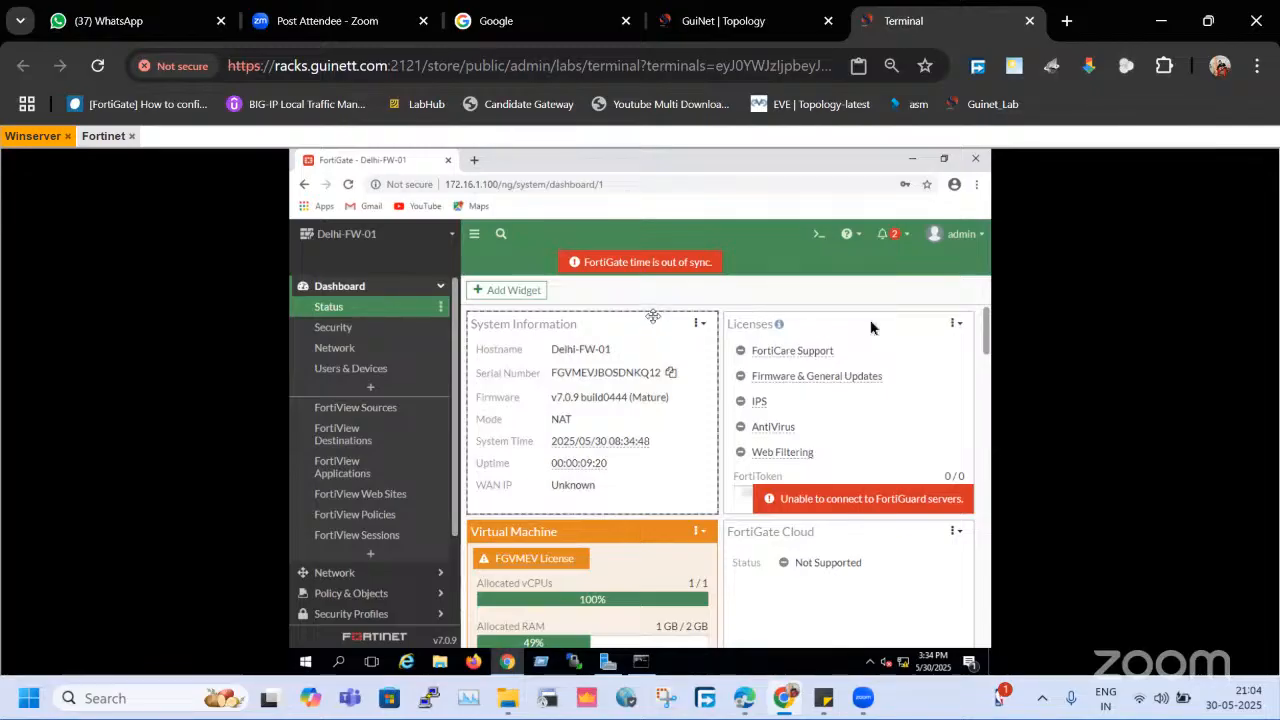
pyautogui.moveTo(991, 334); pyautogui.dragTo(990, 390)
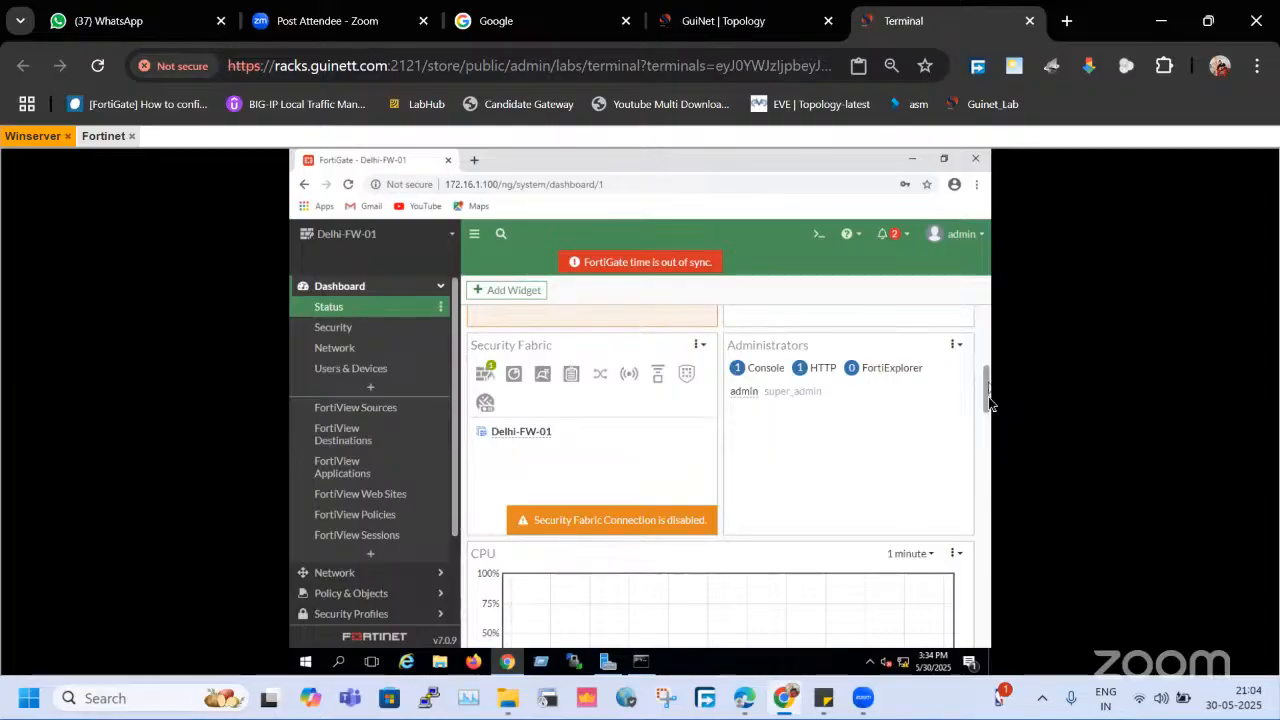
pyautogui.scroll(-5, 990, 390)
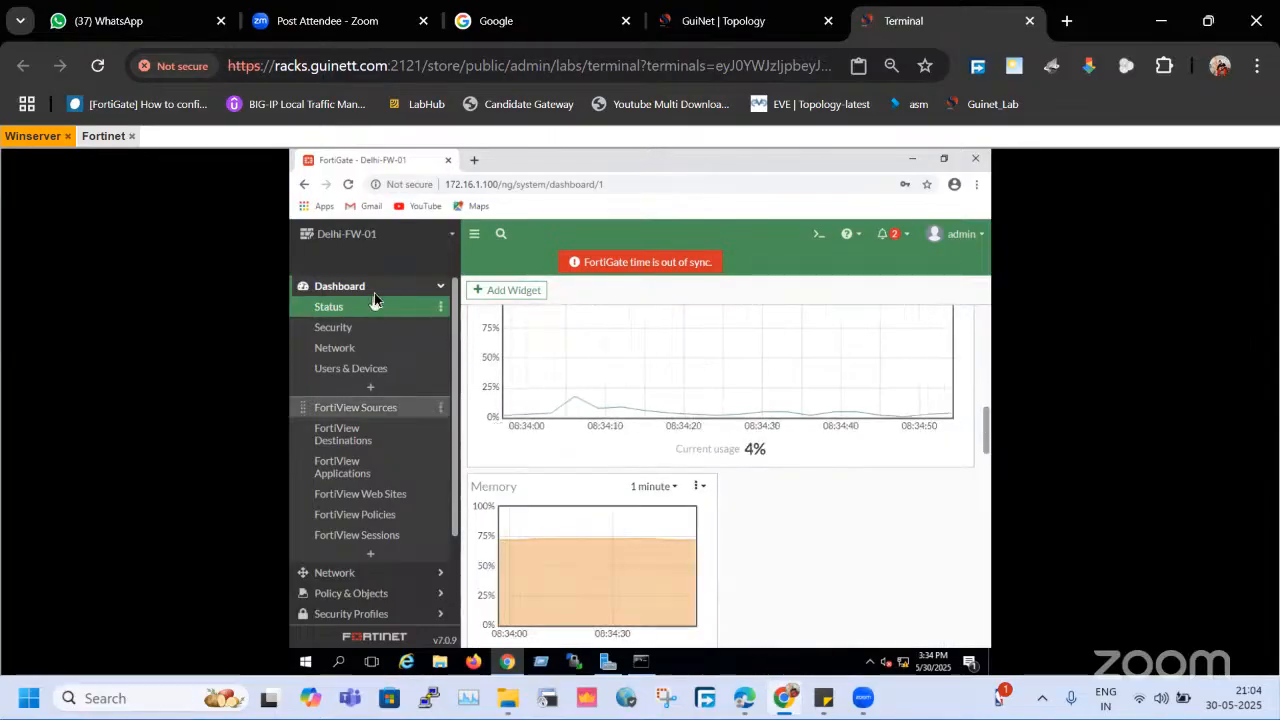
pyautogui.click(373, 291)
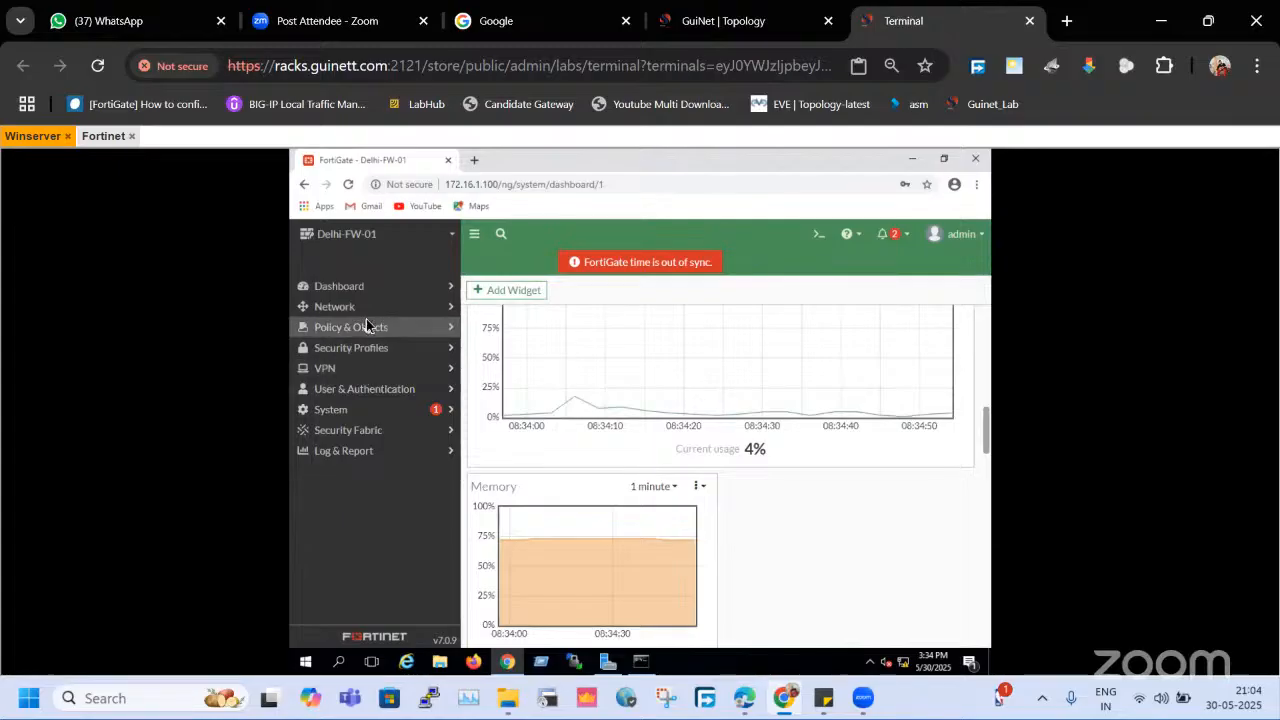
pyautogui.click(366, 322)
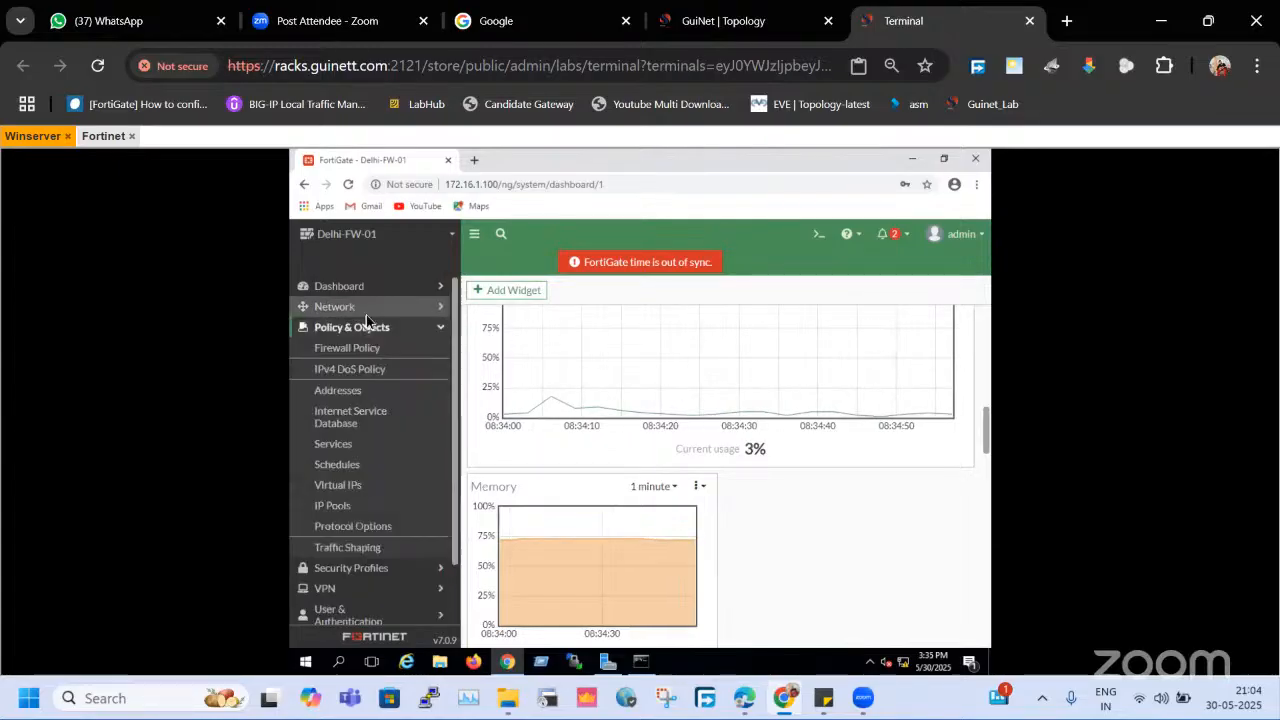
pyautogui.click(366, 310)
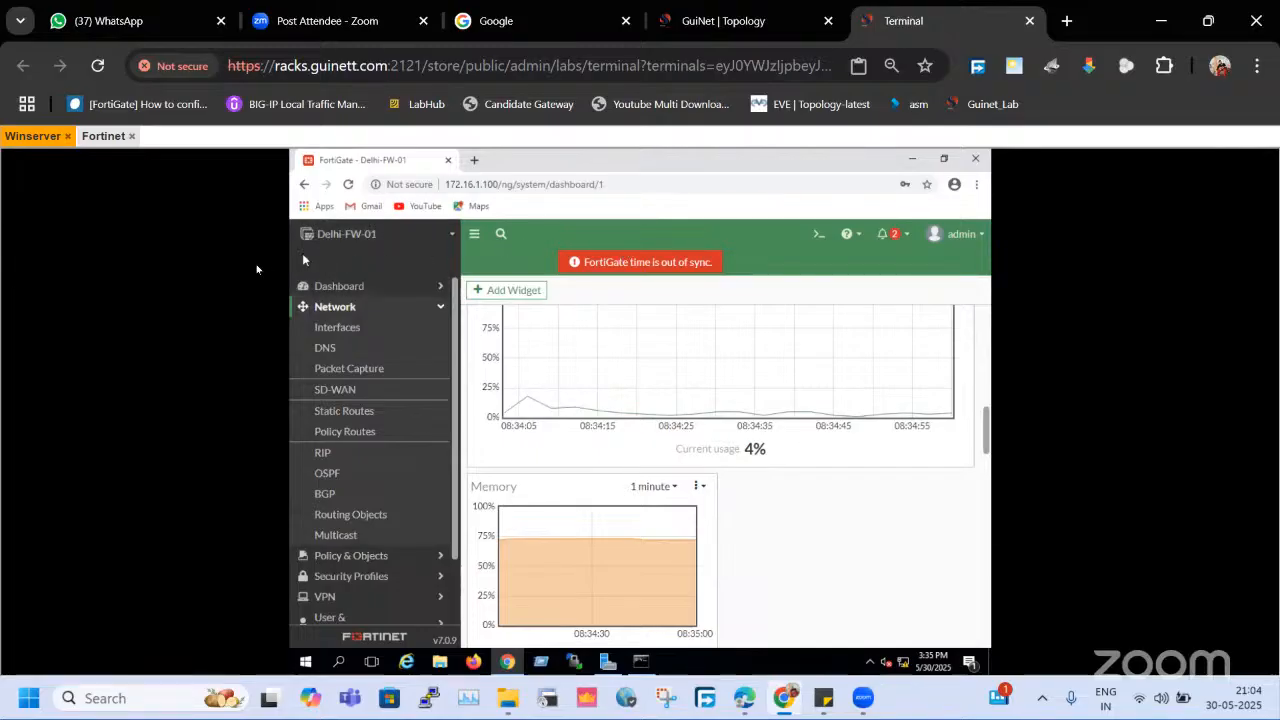
pyautogui.click(346, 334)
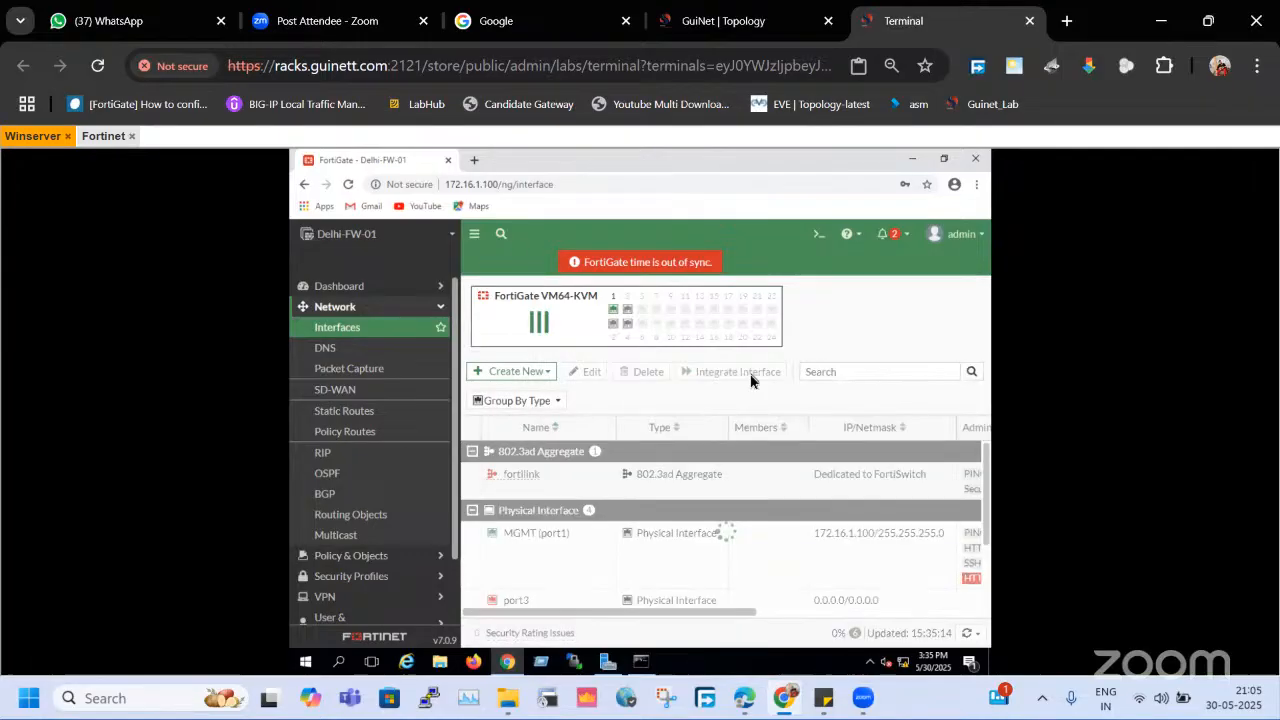
# - Open the MGMT (port1) interface for editing and examine its administrative access options, including SSH and PING
pyautogui.rightClick(531, 544)
pyautogui.click(555, 565)
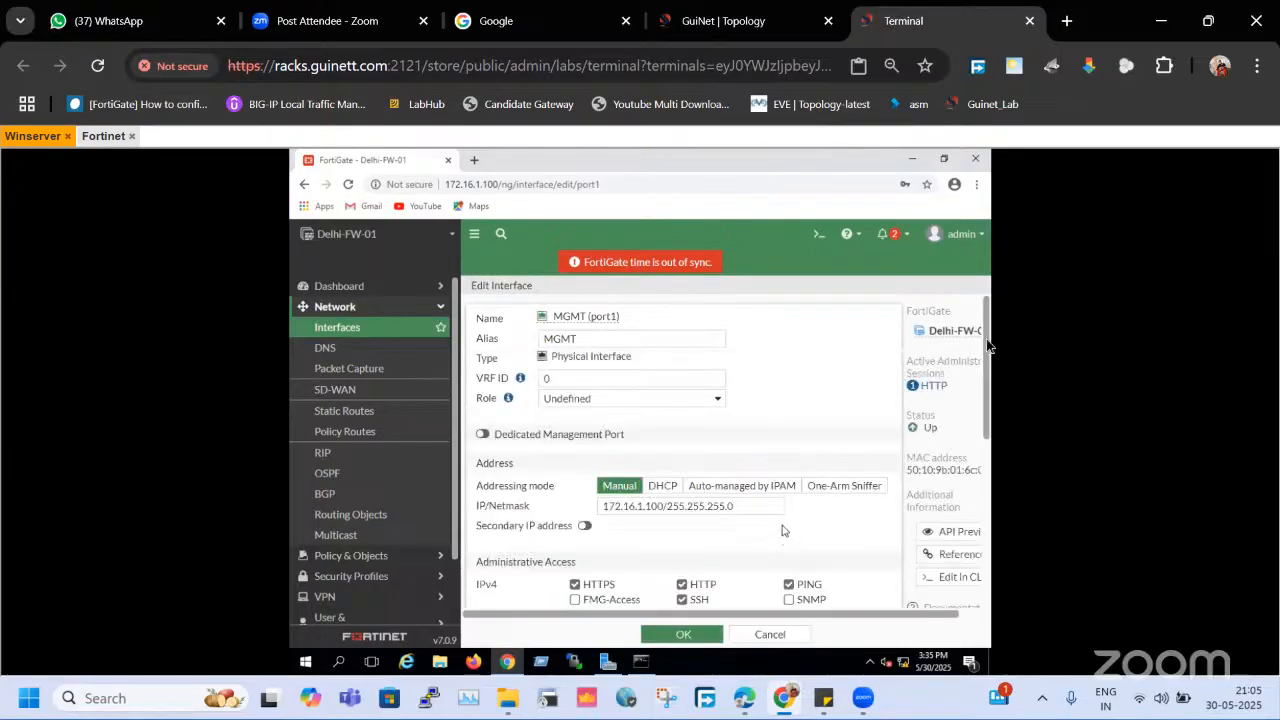
pyautogui.scroll(-1, 986, 380)
pyautogui.scroll(-1, 707, 494)
pyautogui.moveTo(728, 465); pyautogui.dragTo(663, 467)
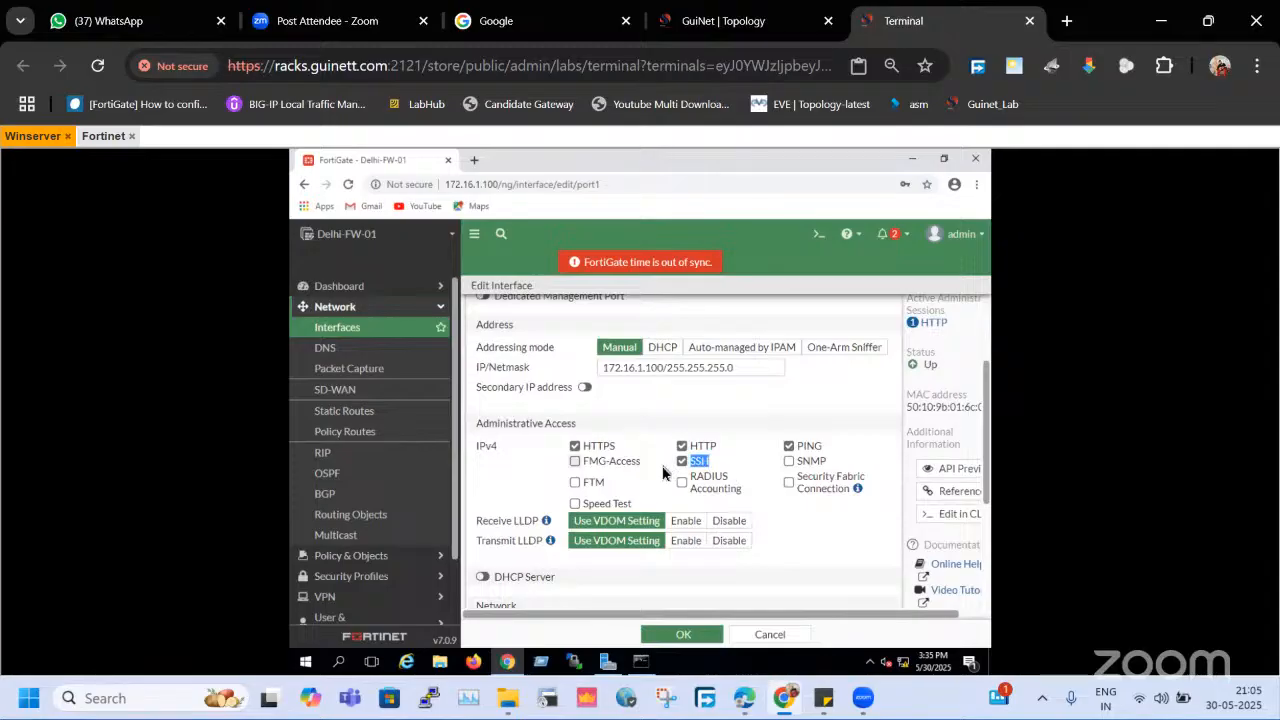
pyautogui.moveTo(867, 457); pyautogui.dragTo(791, 452)
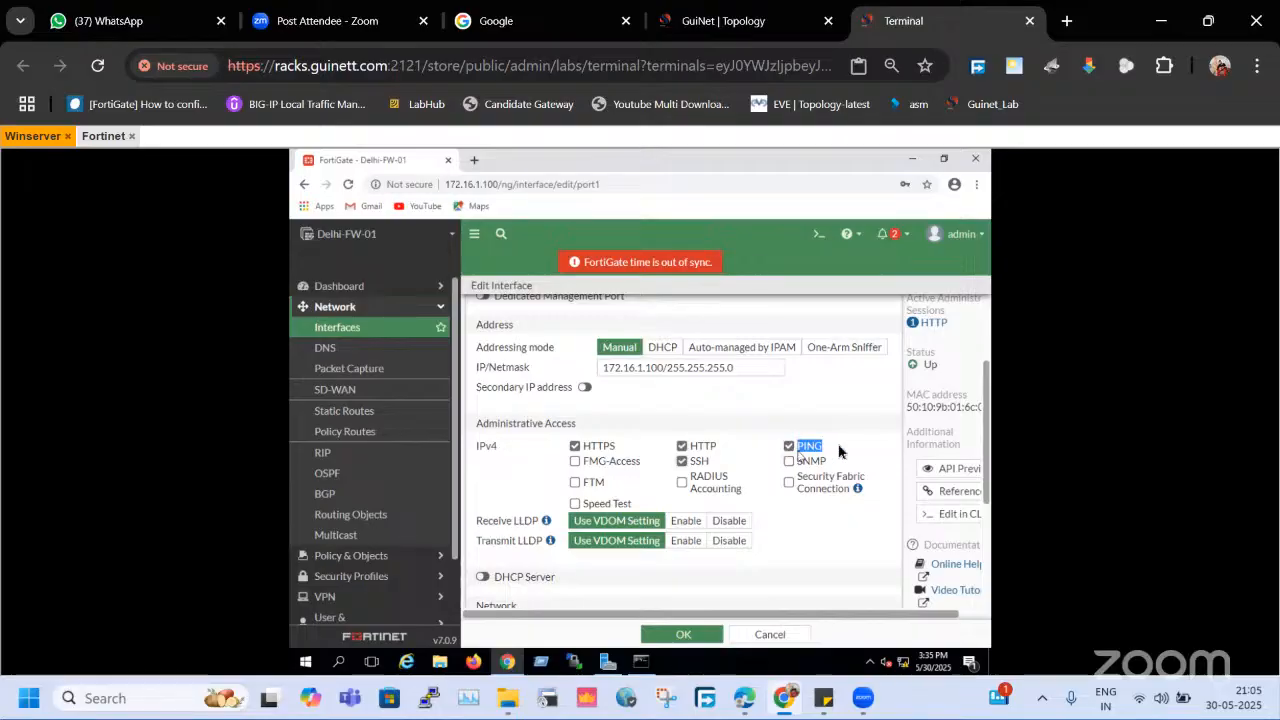
pyautogui.click(716, 457)
pyautogui.click(680, 461)
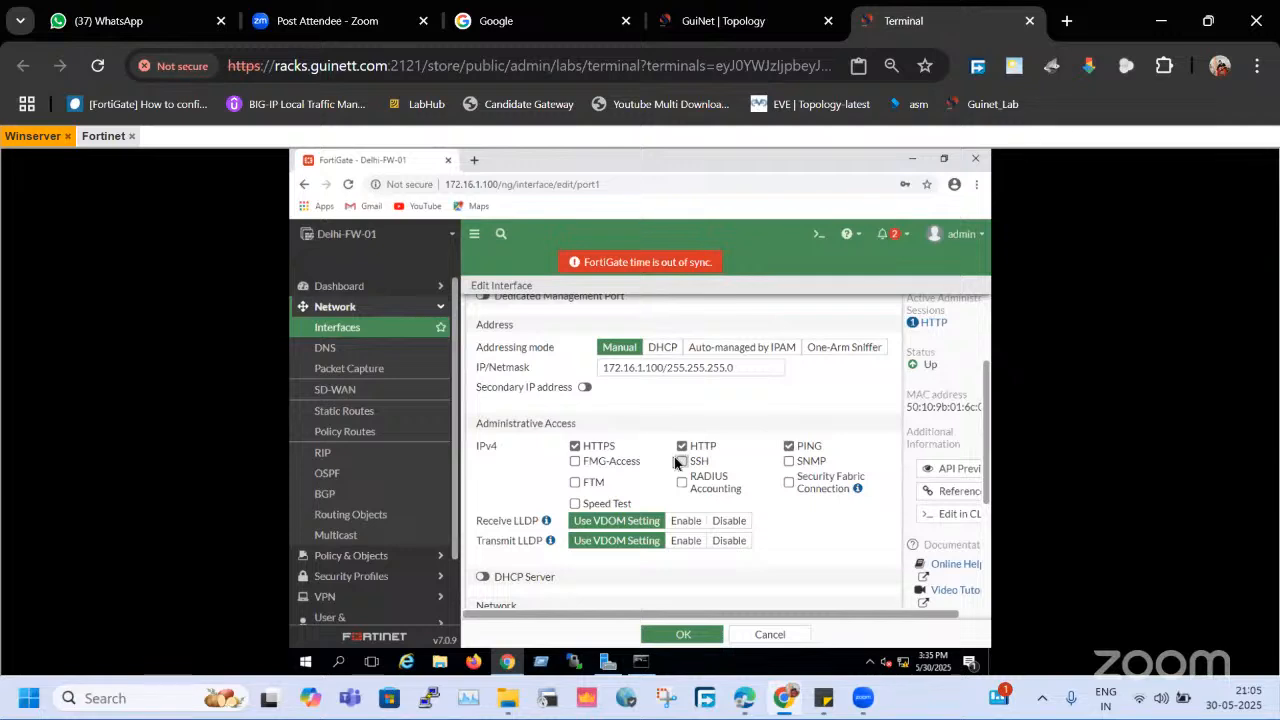
pyautogui.scroll(-3, 722, 452)
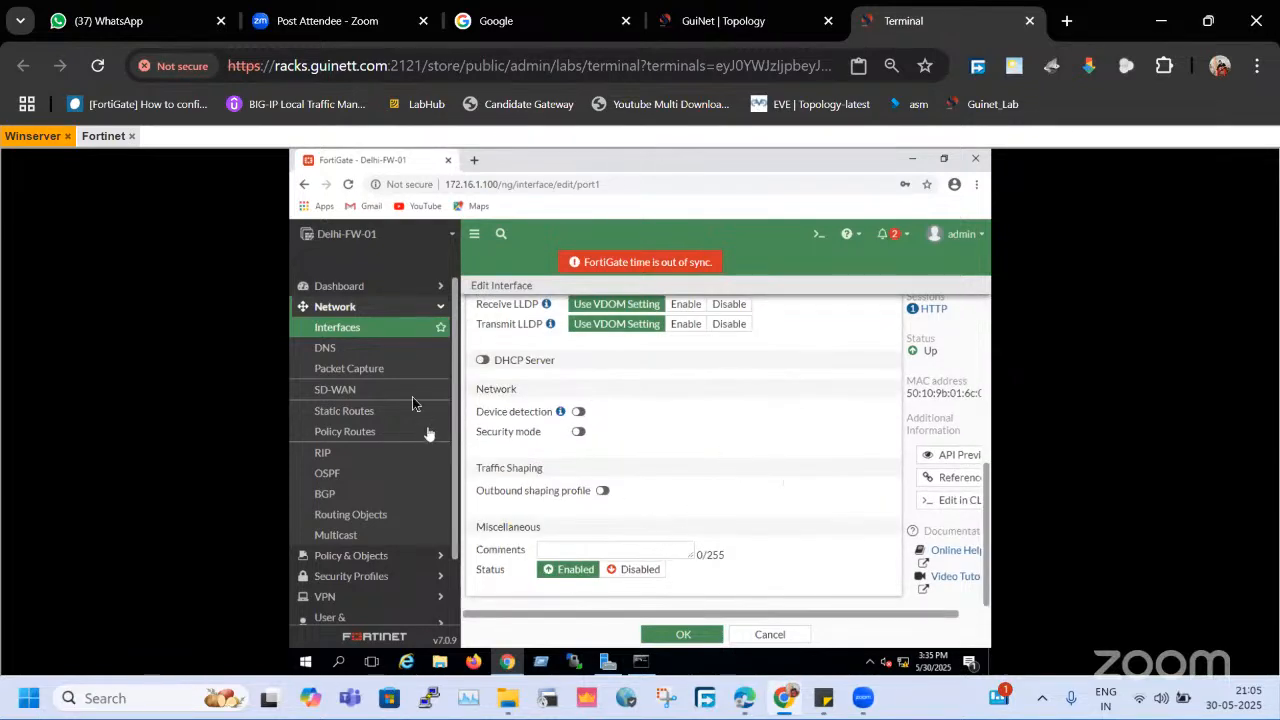
pyautogui.click(371, 330)
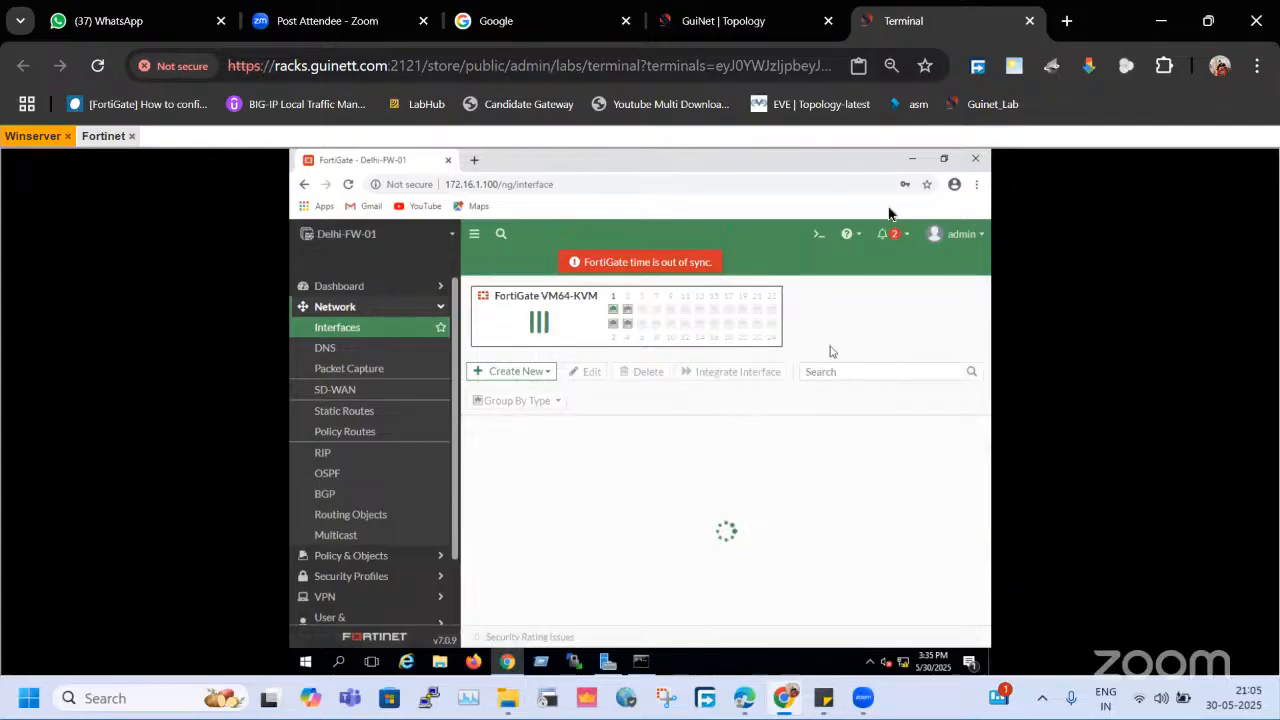
# - Close the Command Prompt, switch to PuTTY, open an SSH session to 172.16.1.100 on port 22 and accept the host key
pyautogui.click(911, 161)
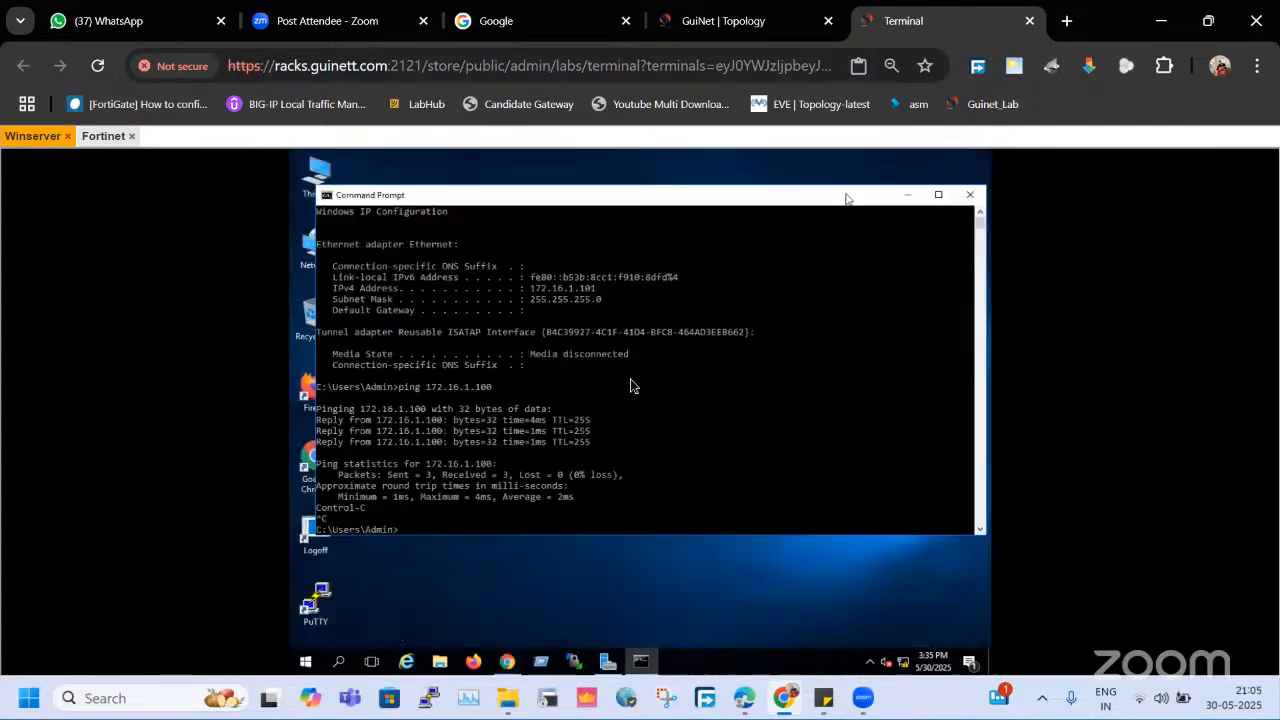
pyautogui.click(969, 195)
pyautogui.doubleClick(320, 598)
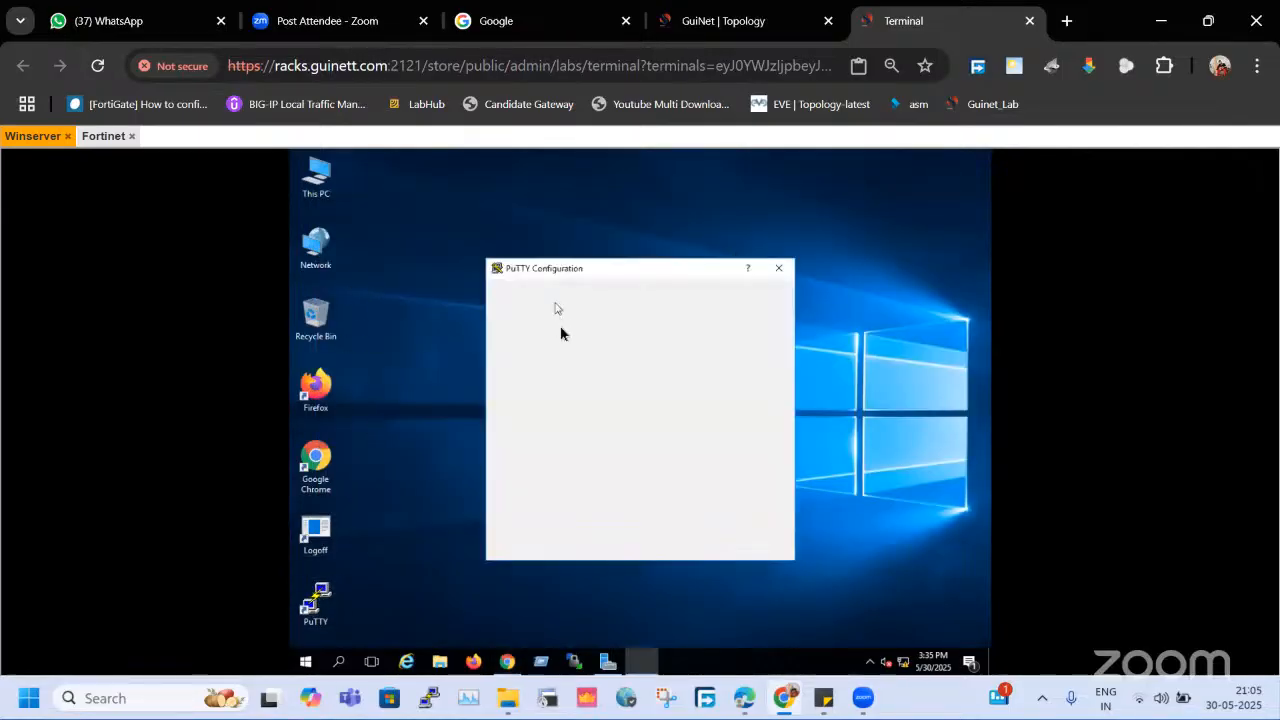
pyautogui.write('172.16.1.100')
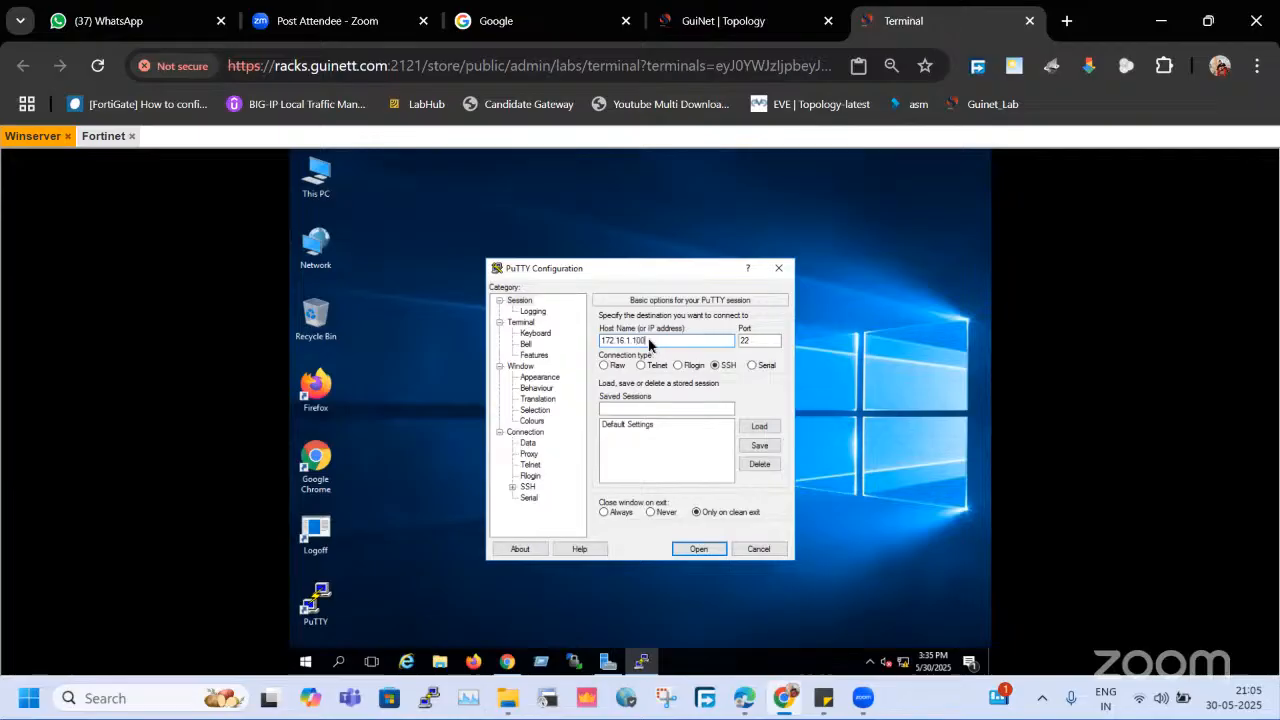
pyautogui.click(698, 549)
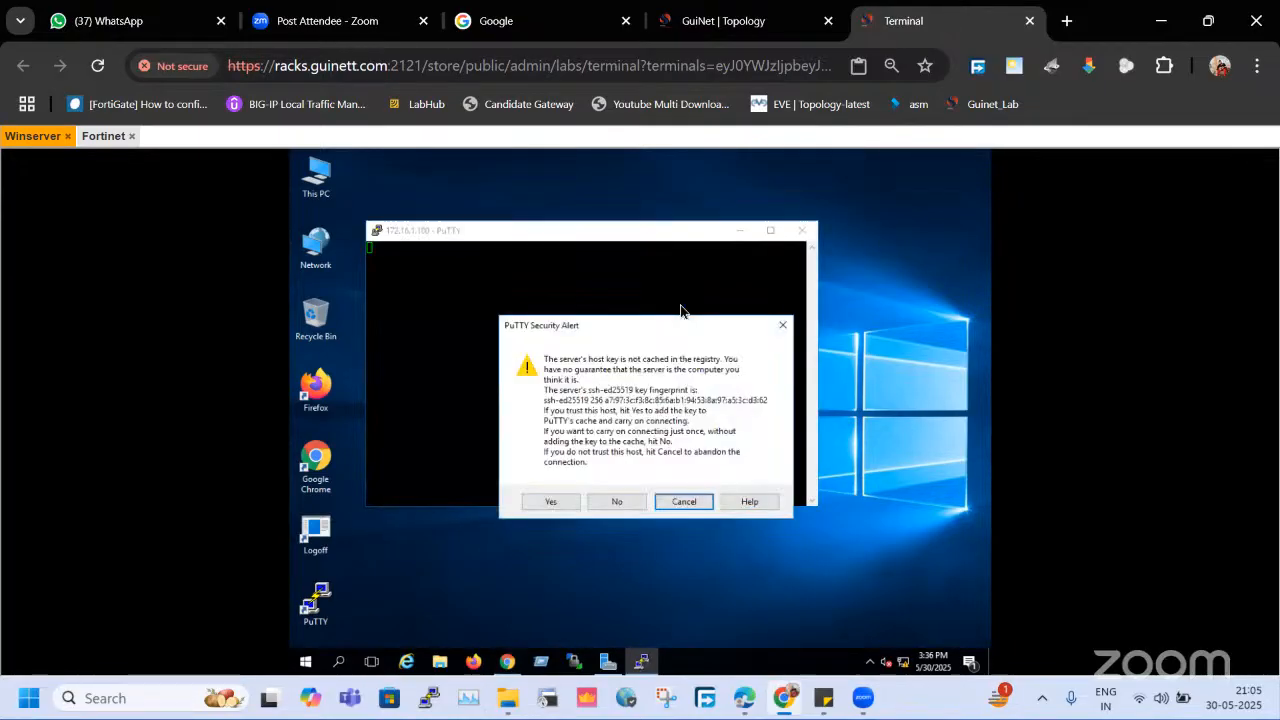
pyautogui.click(560, 503)
# - Log in to the firewall's SSH session as admin with the account password and reach the Delhi-FW-01 command prompt
pyautogui.write('as:')
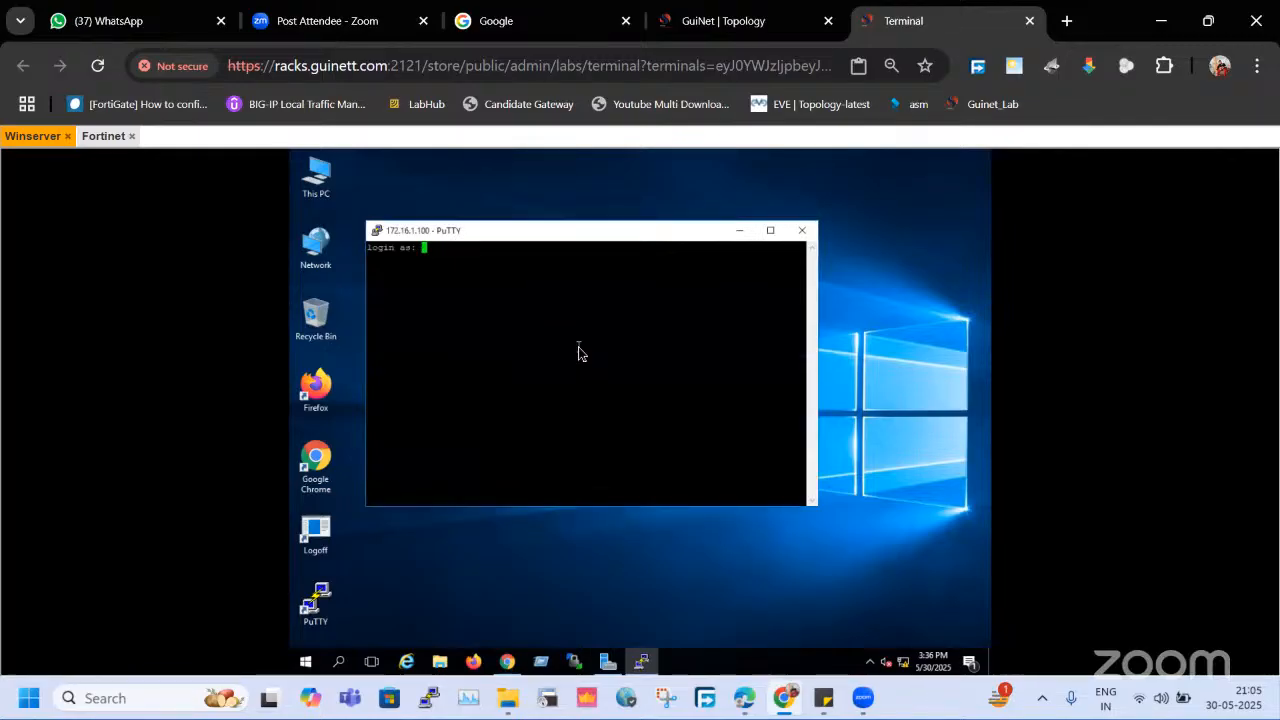
pyautogui.write('dmin')
pyautogui.press('Return')
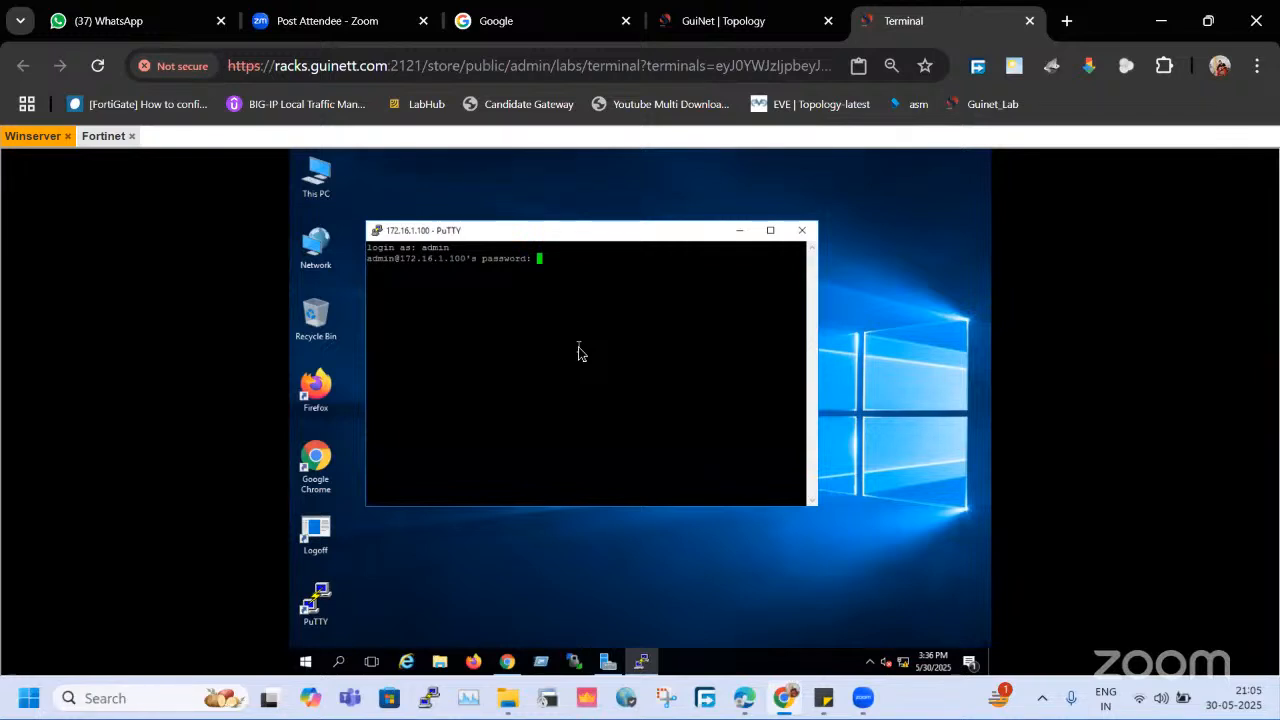
pyautogui.press('Return')
pyautogui.press('Return')
pyautogui.press('Return')
pyautogui.press('Return')
# - List the firewall's interfaces with "show system interface ?" and review the addresses of port1 and port2
pyautogui.write('show system inter')
pyautogui.press('Tab')
pyautogui.press('?')
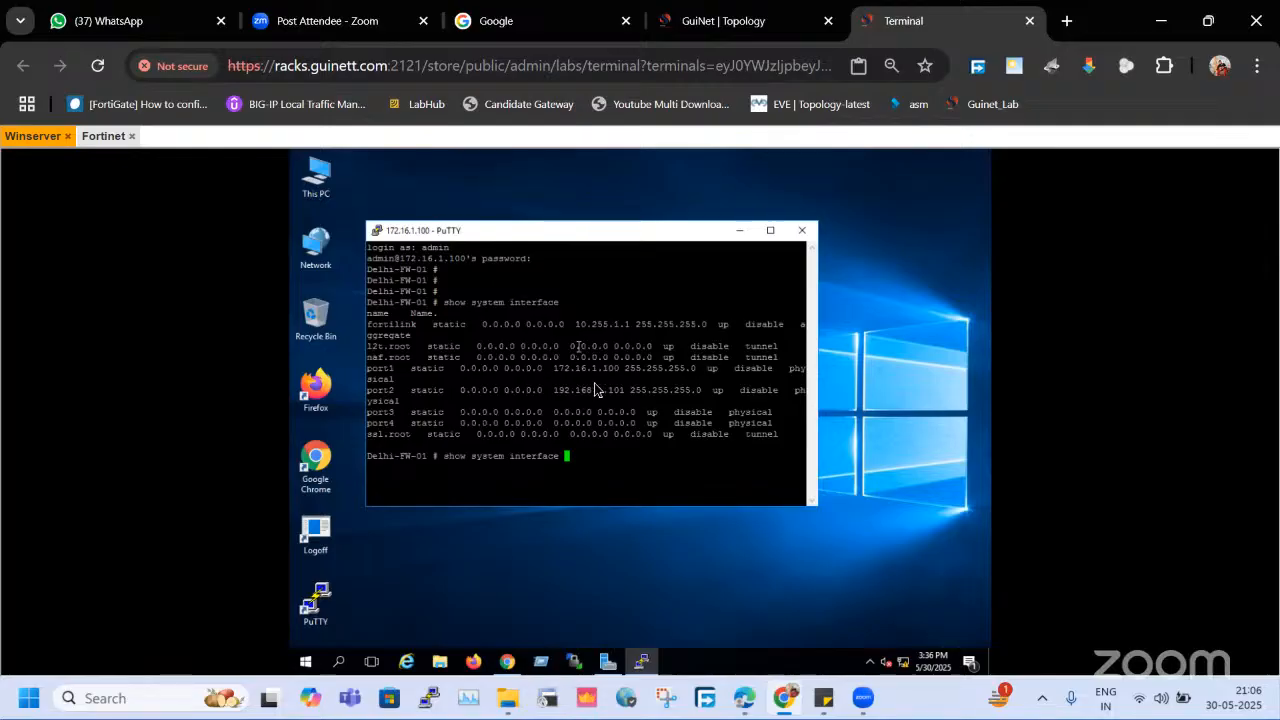
pyautogui.moveTo(556, 370); pyautogui.dragTo(645, 392)
pyautogui.click(592, 444)
pyautogui.moveTo(603, 449); pyautogui.dragTo(460, 463)
pyautogui.moveTo(573, 458); pyautogui.dragTo(446, 457)
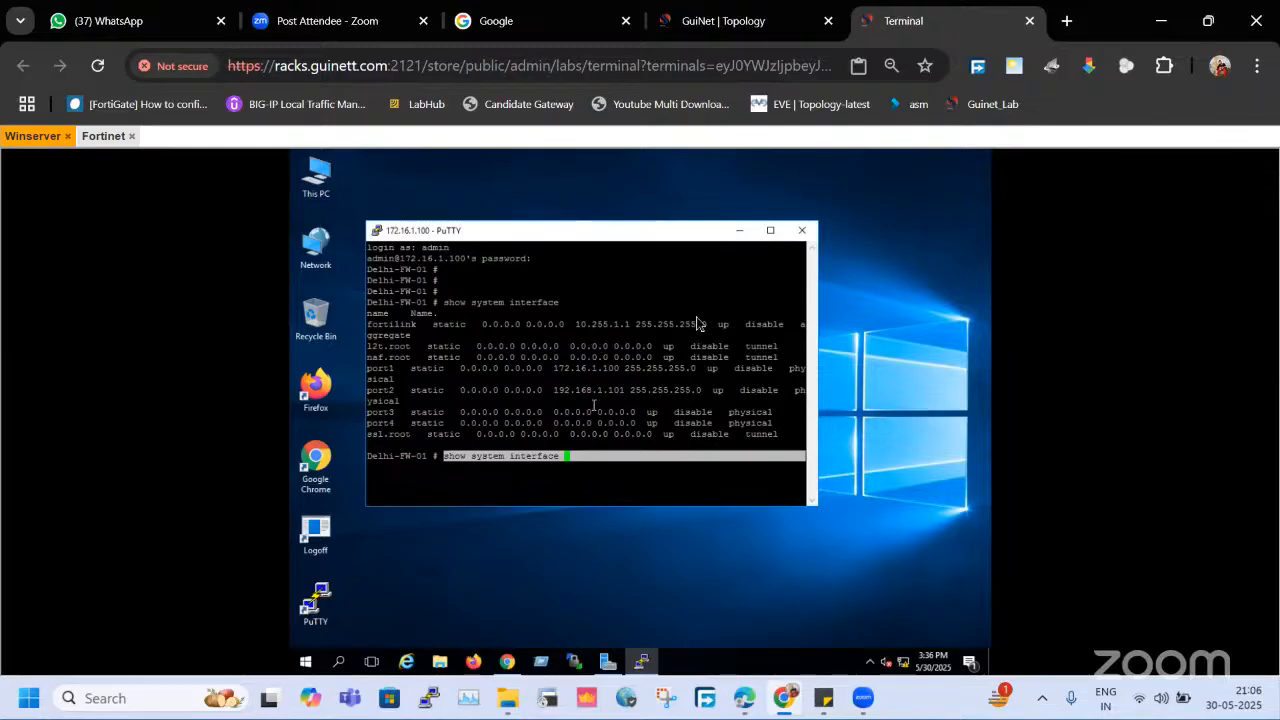
# - In Chrome, remove SSH from the administrative access of MGMT (port1), save and confirm the change, and check the interface's Administrative Access column
pyautogui.click(739, 231)
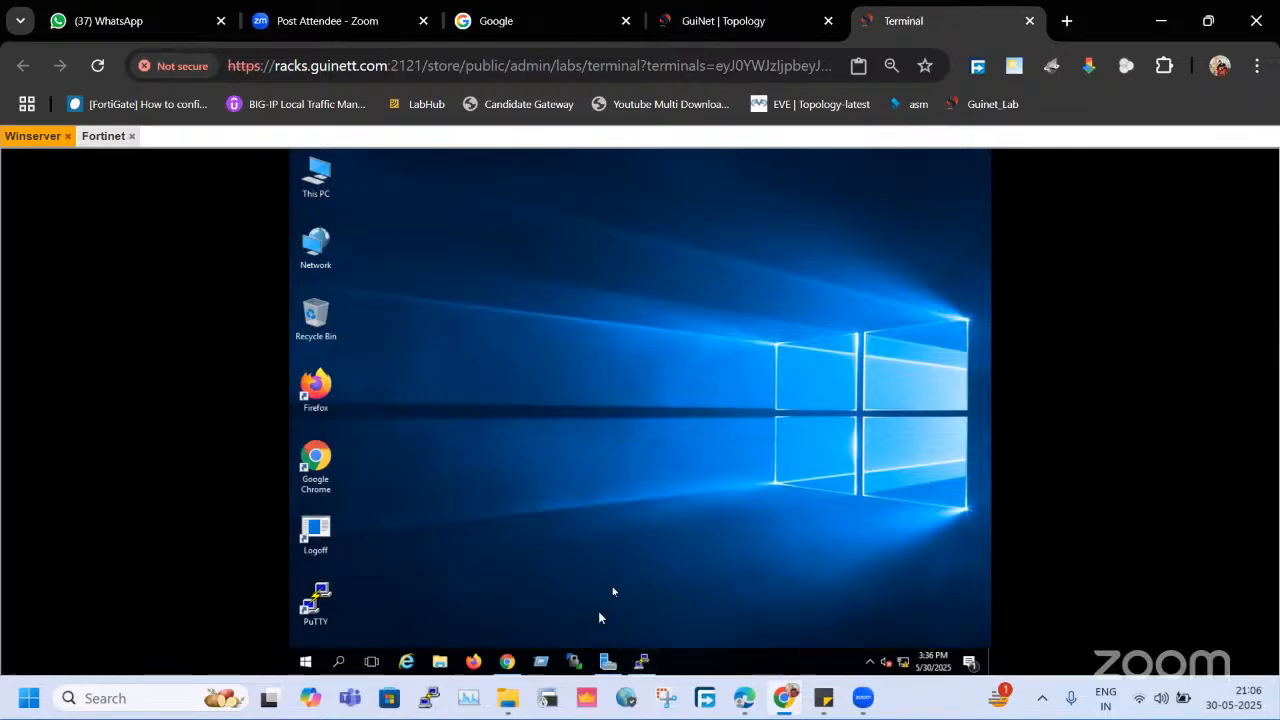
pyautogui.click(507, 661)
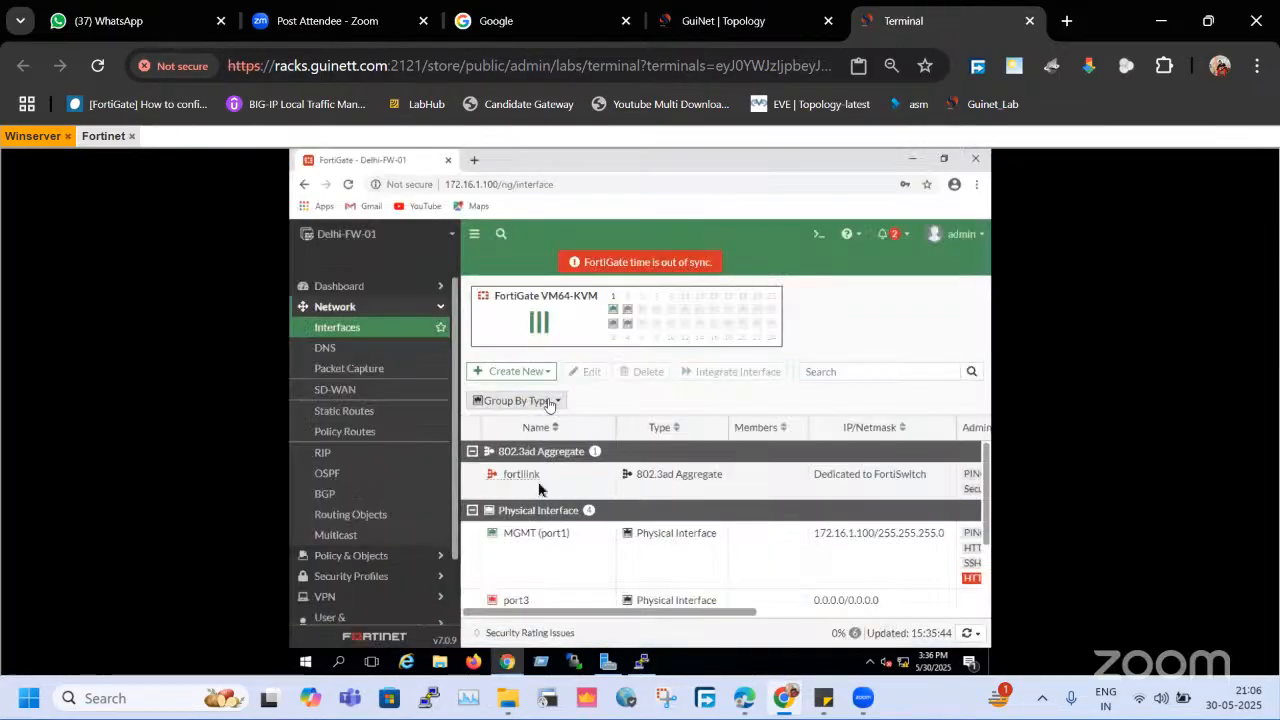
pyautogui.click(528, 558)
pyautogui.rightClick(529, 558)
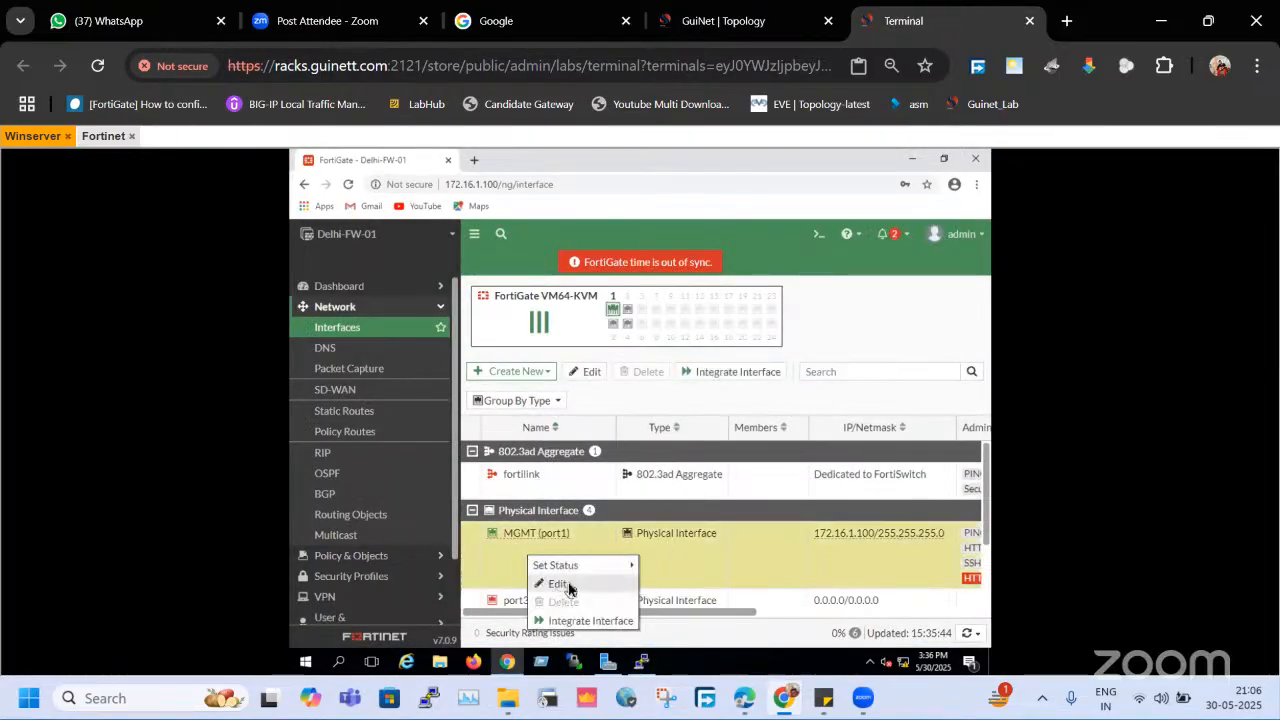
pyautogui.click(566, 585)
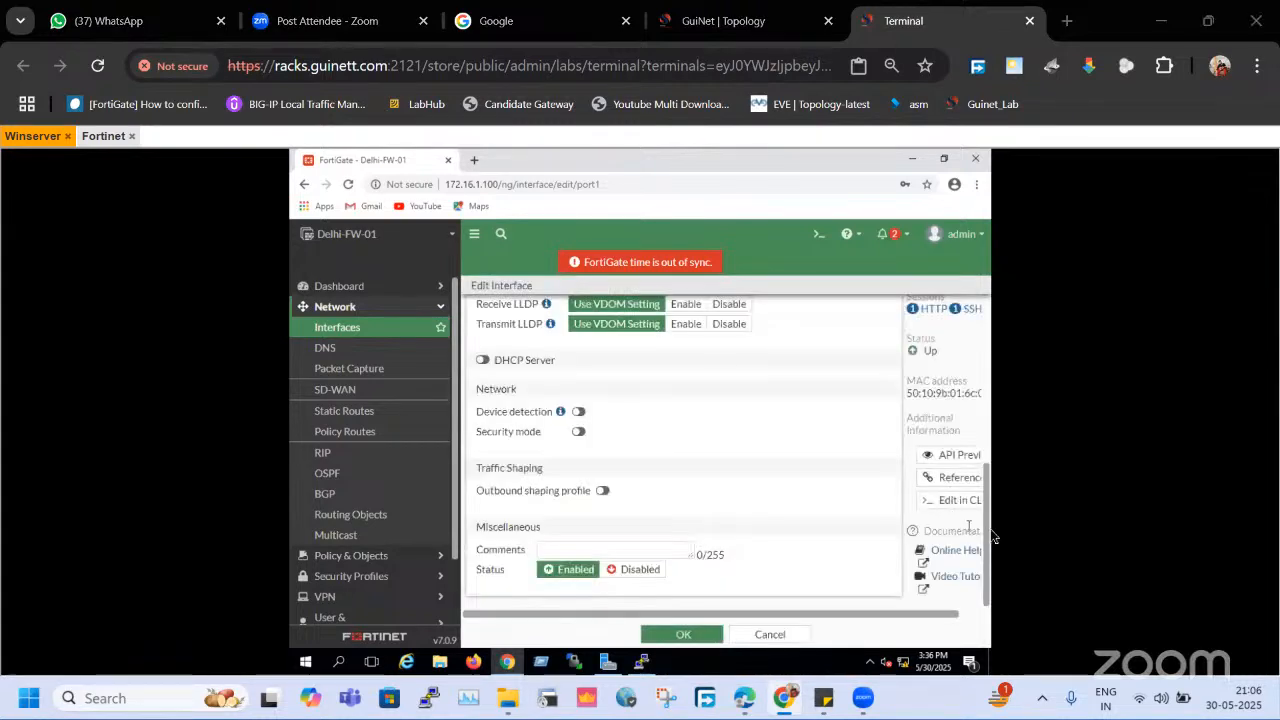
pyautogui.scroll(3, 765, 462)
pyautogui.scroll(1, 765, 462)
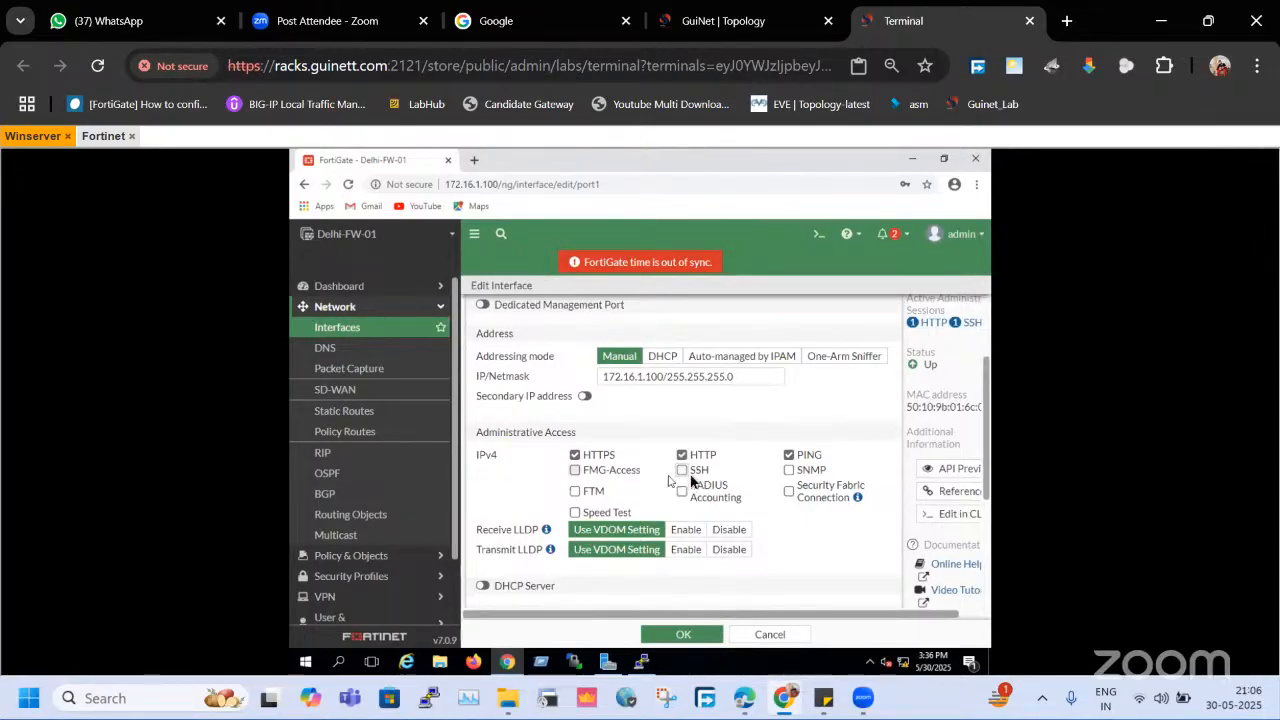
pyautogui.scroll(-1, 990, 428)
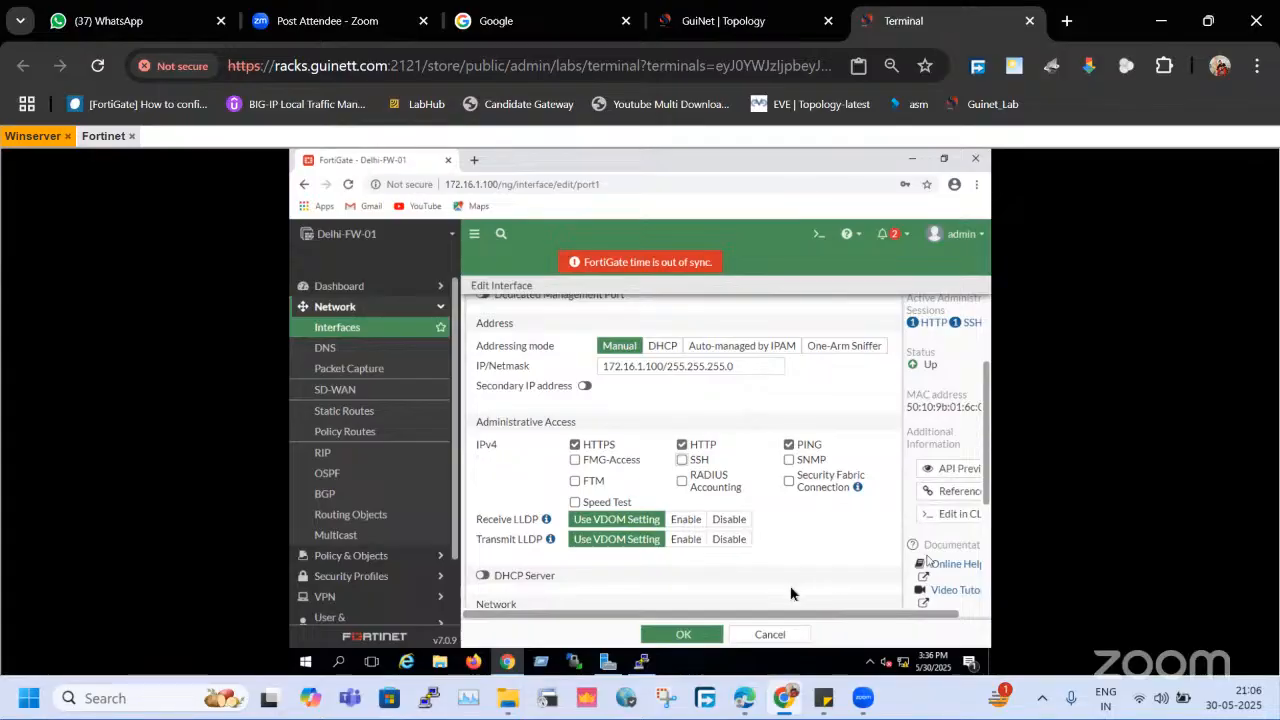
pyautogui.click(690, 634)
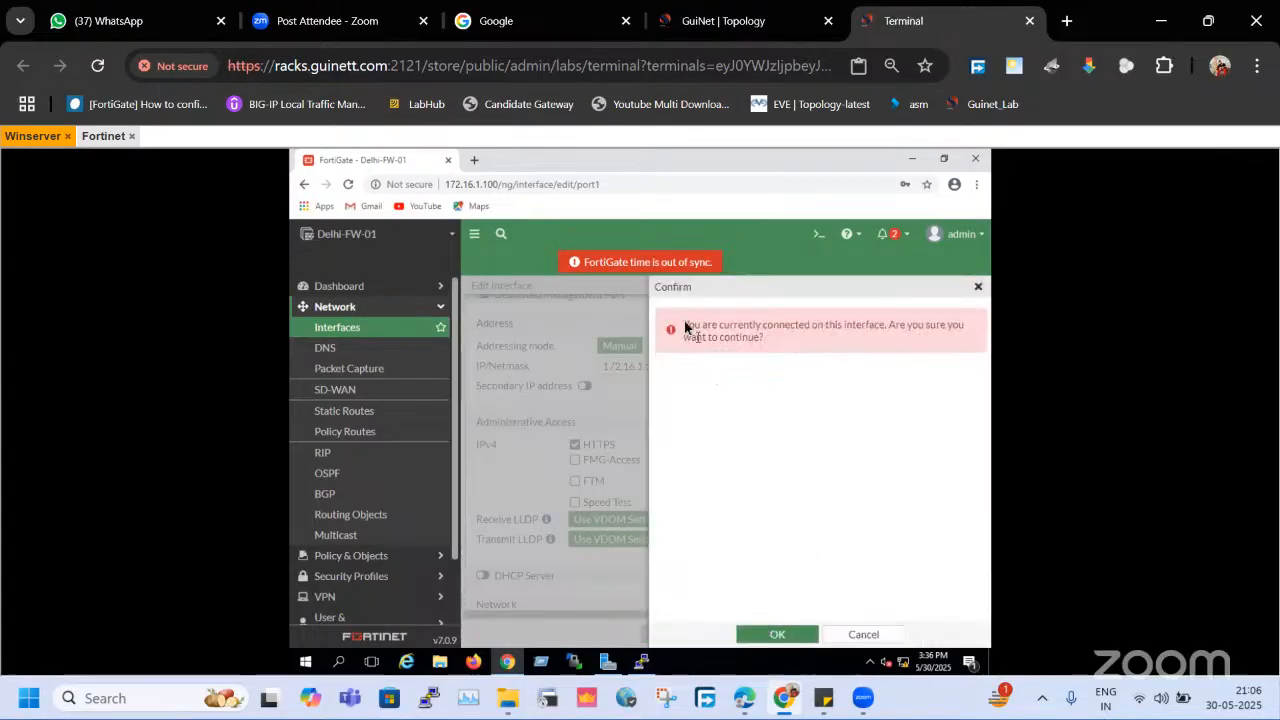
pyautogui.moveTo(685, 325); pyautogui.dragTo(779, 346)
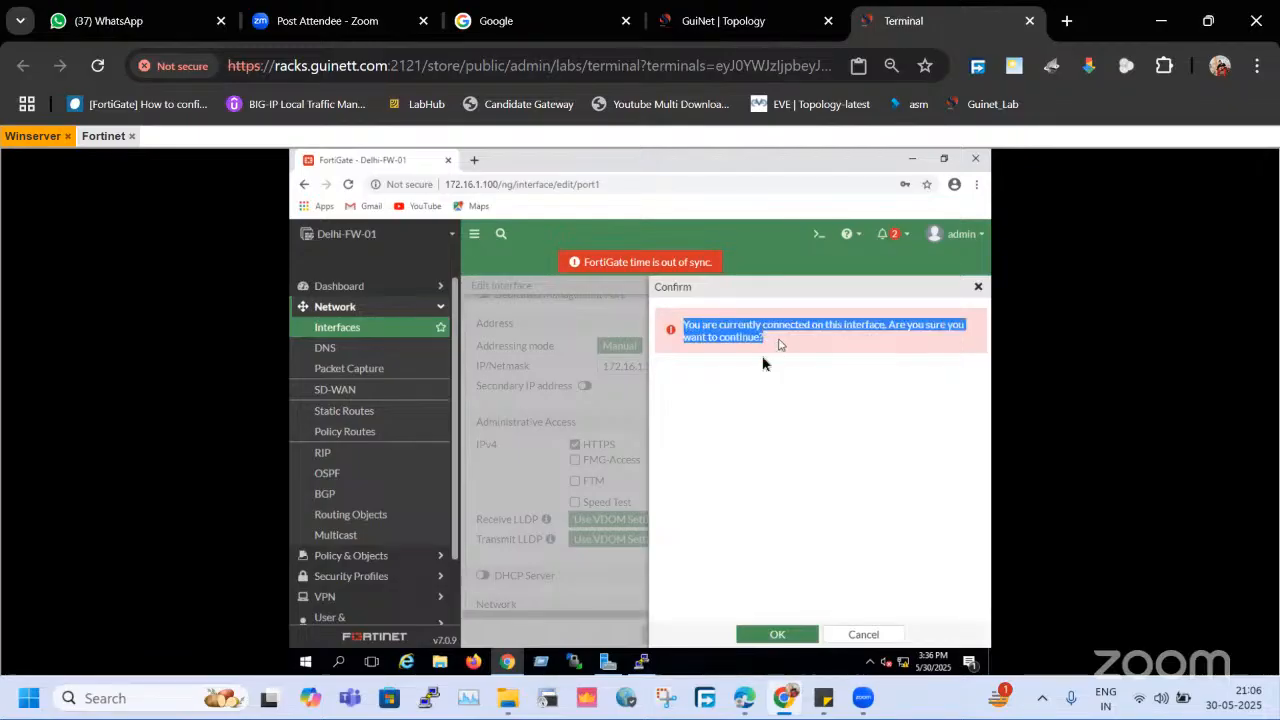
pyautogui.click(766, 634)
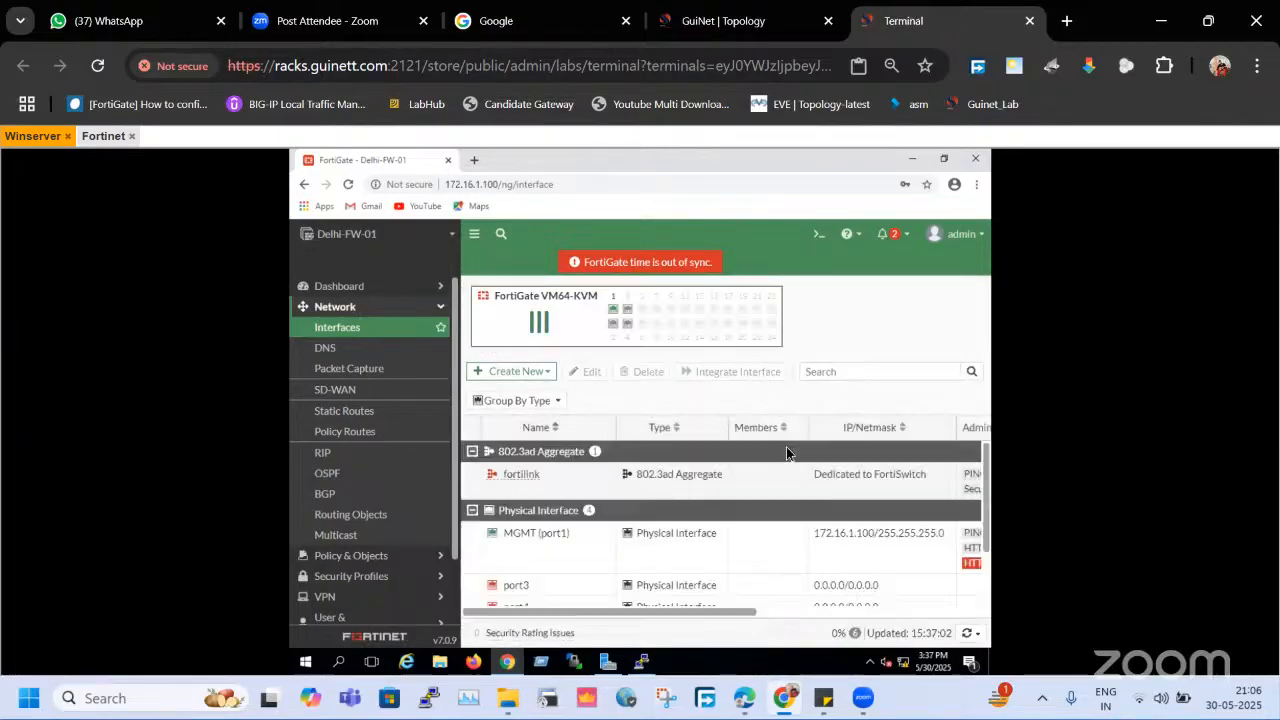
pyautogui.click(635, 562)
pyautogui.moveTo(729, 612); pyautogui.dragTo(995, 617)
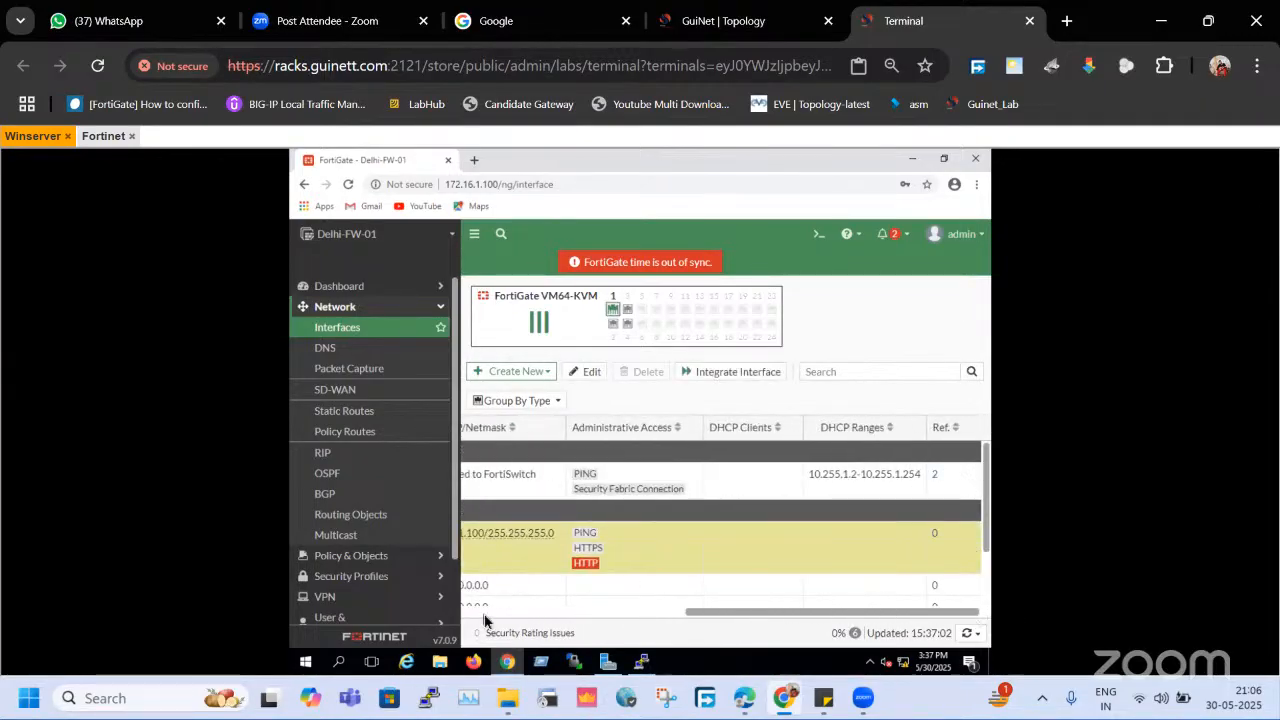
# - Launch a new PuTTY window and try to open an SSH session to 172.16.1.100
pyautogui.click(911, 159)
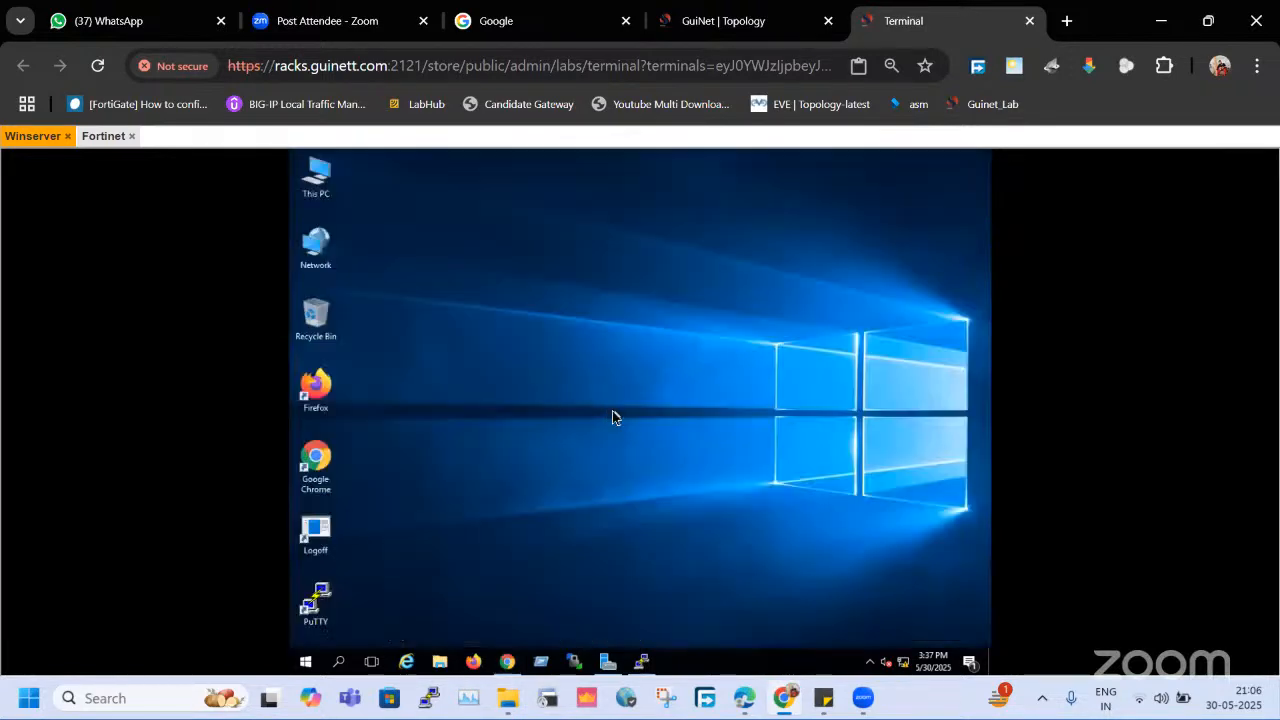
pyautogui.click(641, 660)
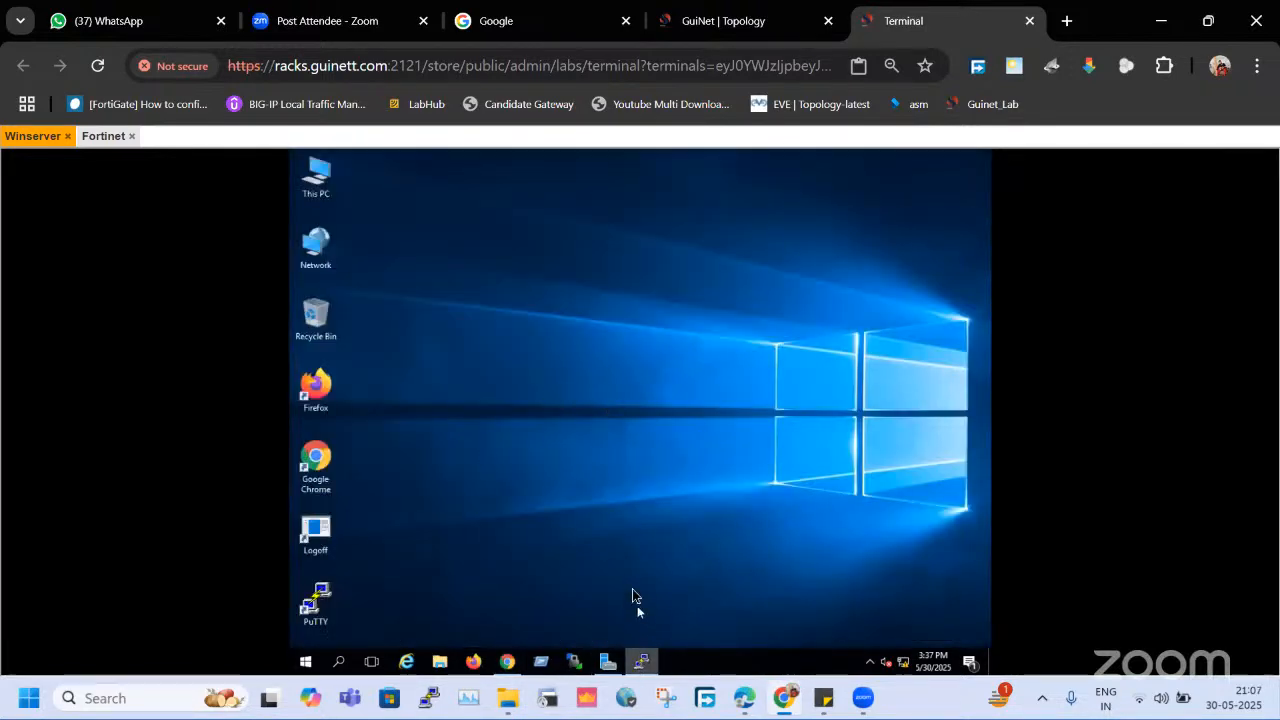
pyautogui.rightClick(641, 660)
pyautogui.click(614, 590)
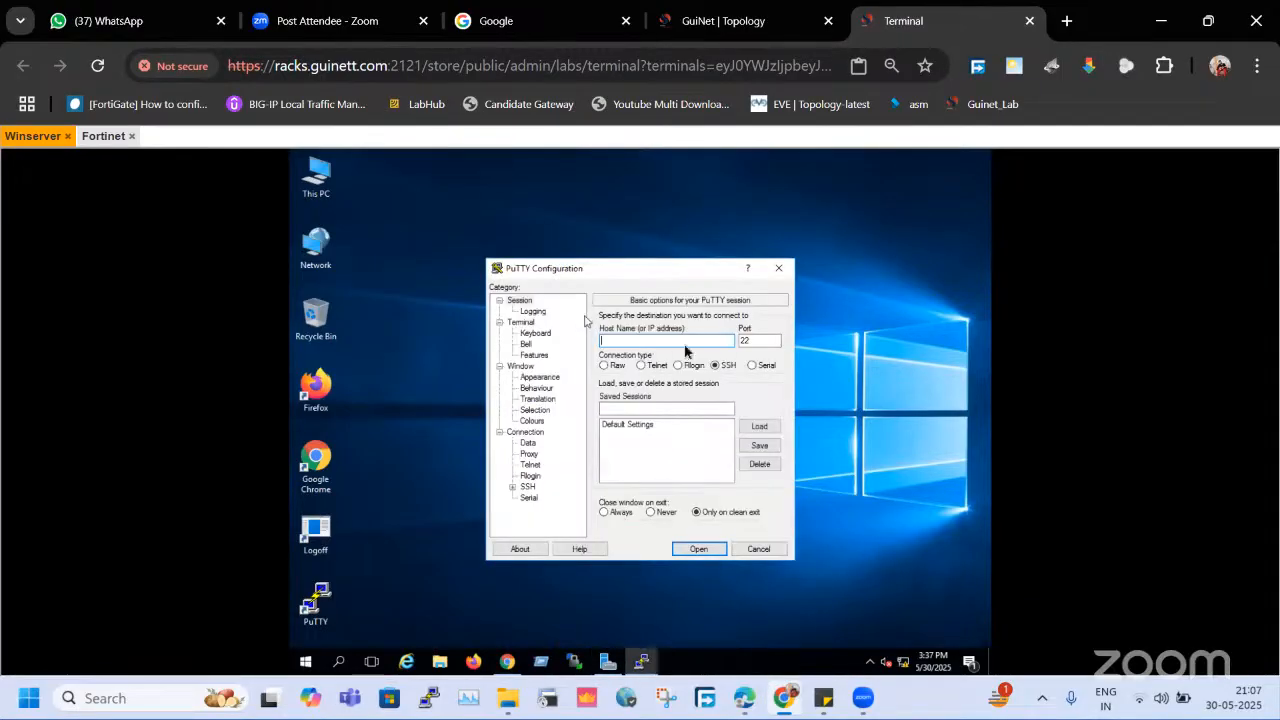
pyautogui.write('172.16.1.100')
pyautogui.click(697, 549)
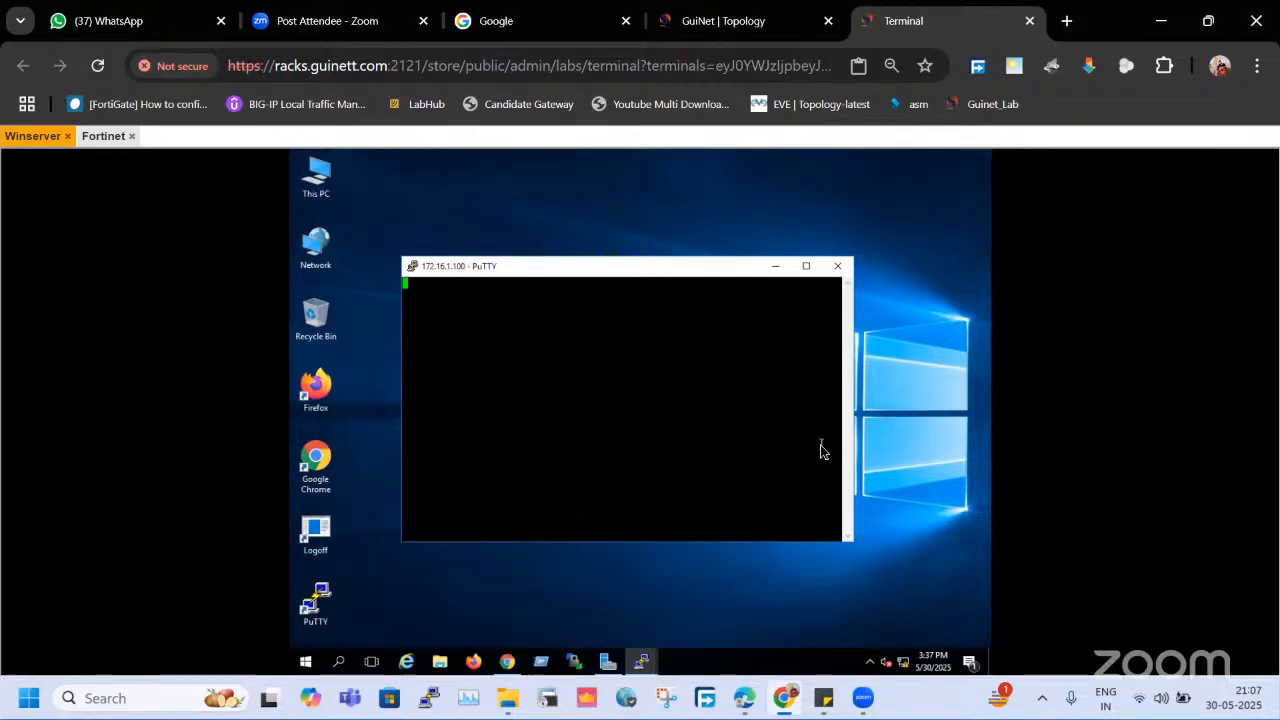
# - Check the allowed access of MGMT (port1) in Chrome, and dismiss the PuTTY errors and close the inactive session
pyautogui.click(515, 657)
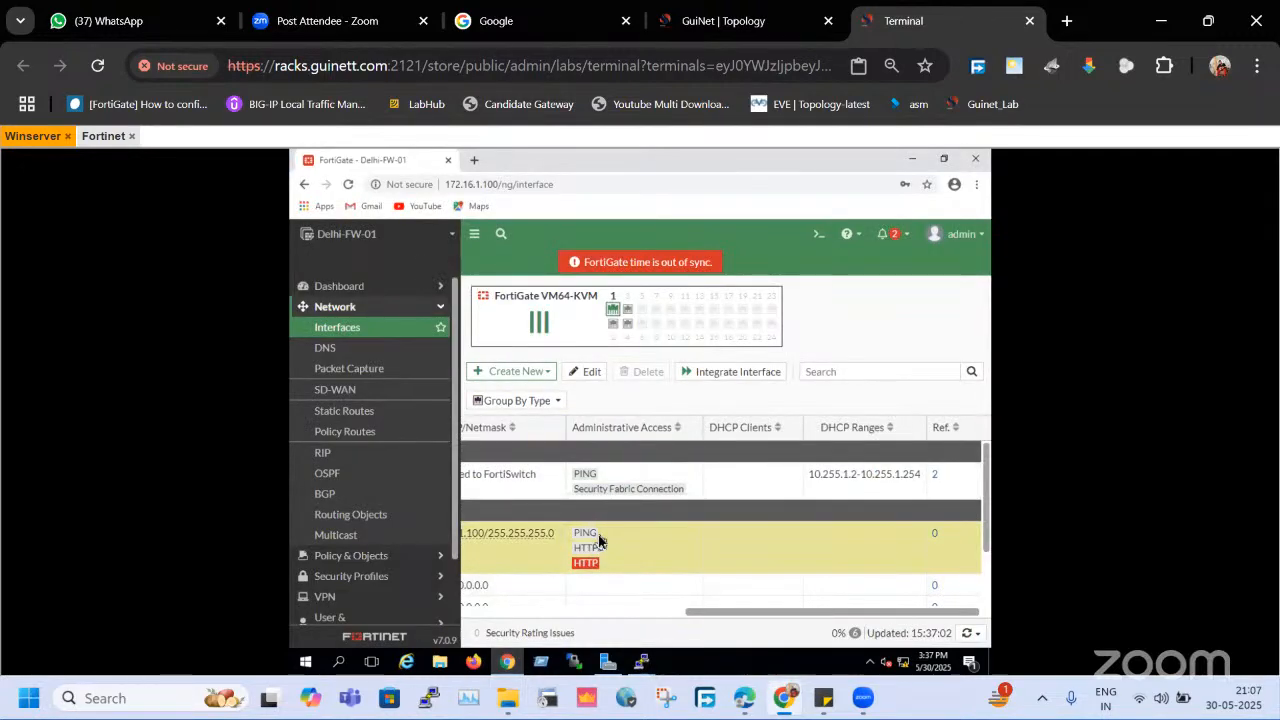
pyautogui.click(943, 158)
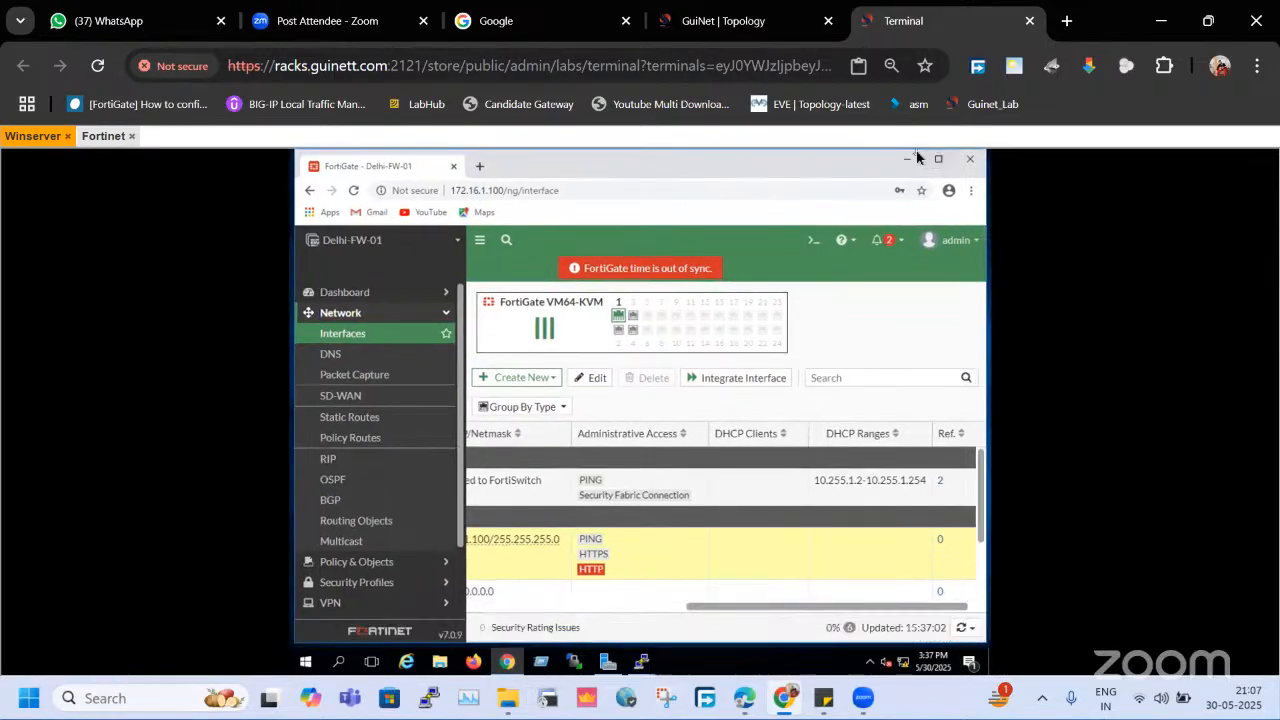
pyautogui.click(907, 159)
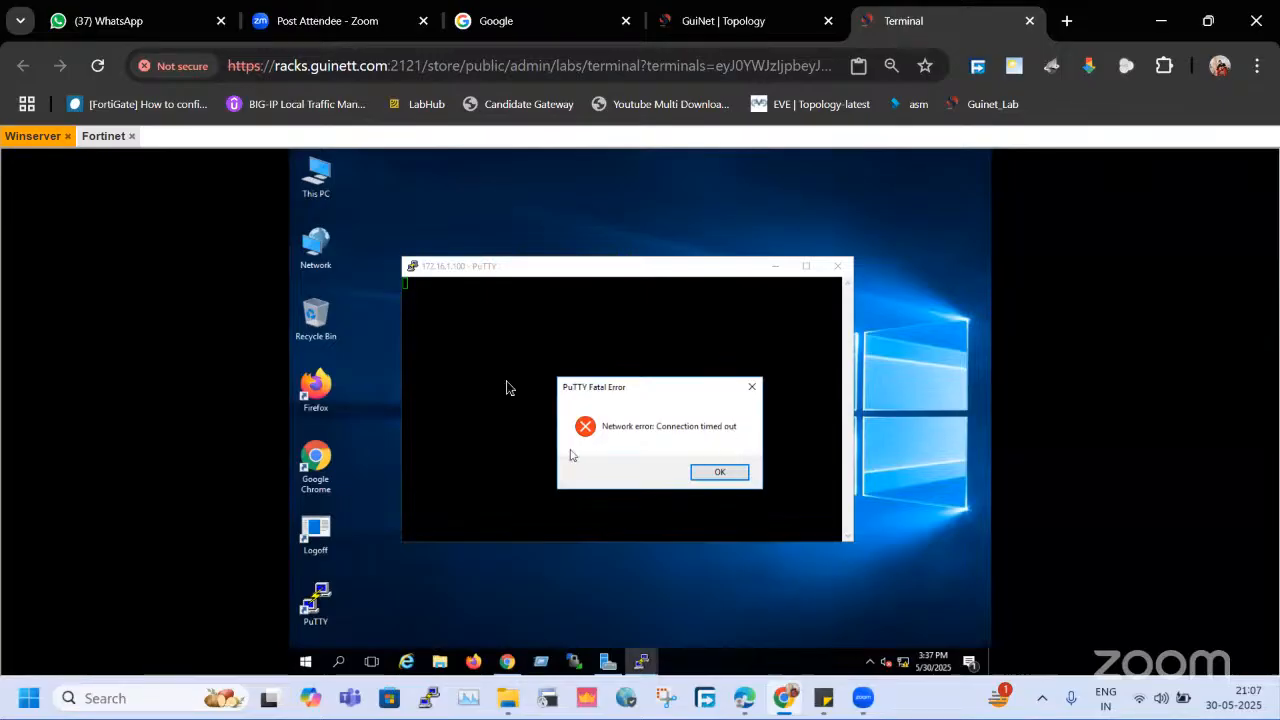
pyautogui.click(733, 473)
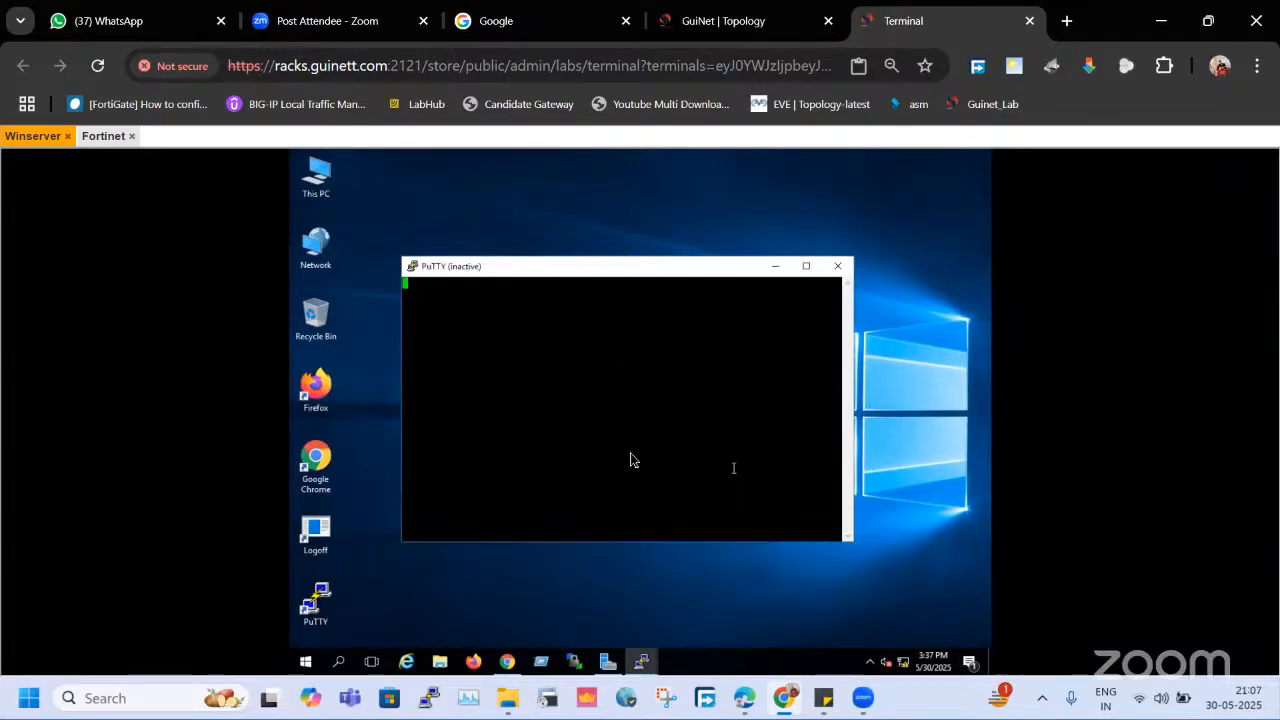
pyautogui.click(837, 266)
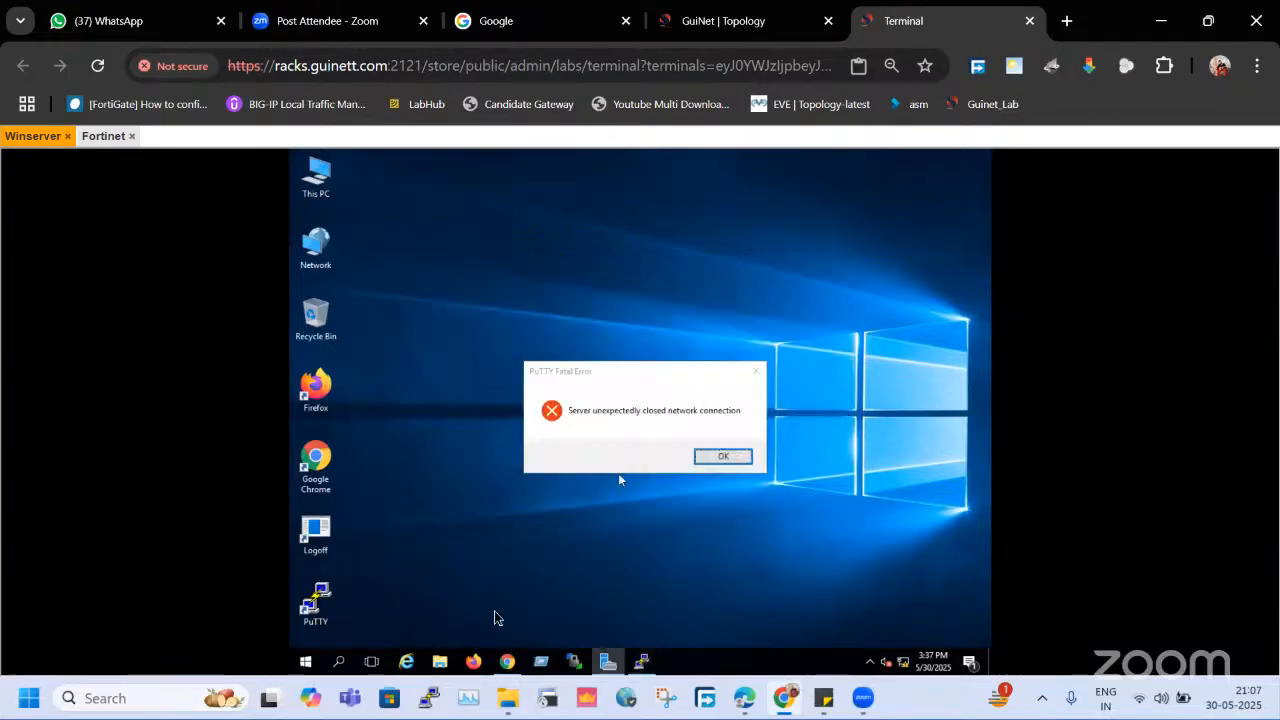
pyautogui.click(724, 458)
# - Switch to Chrome and open the MGMT (port1) interface for editing
pyautogui.click(507, 661)
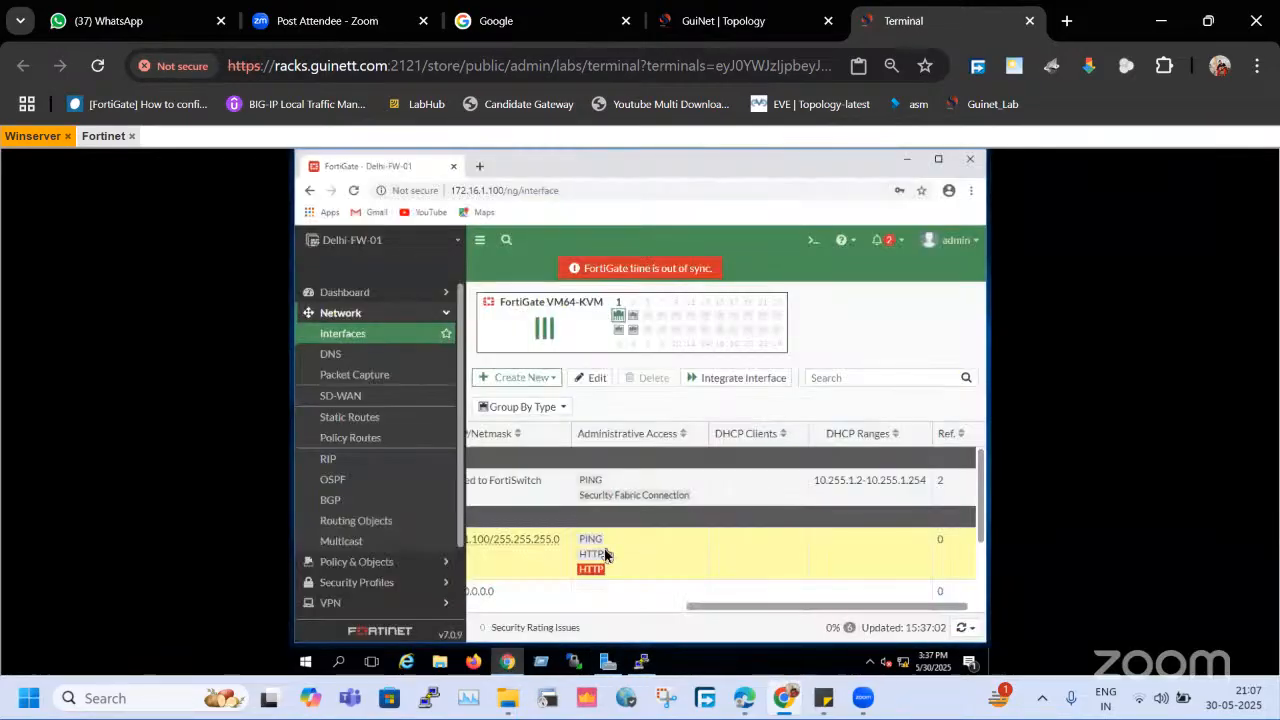
pyautogui.rightClick(607, 551)
pyautogui.click(636, 577)
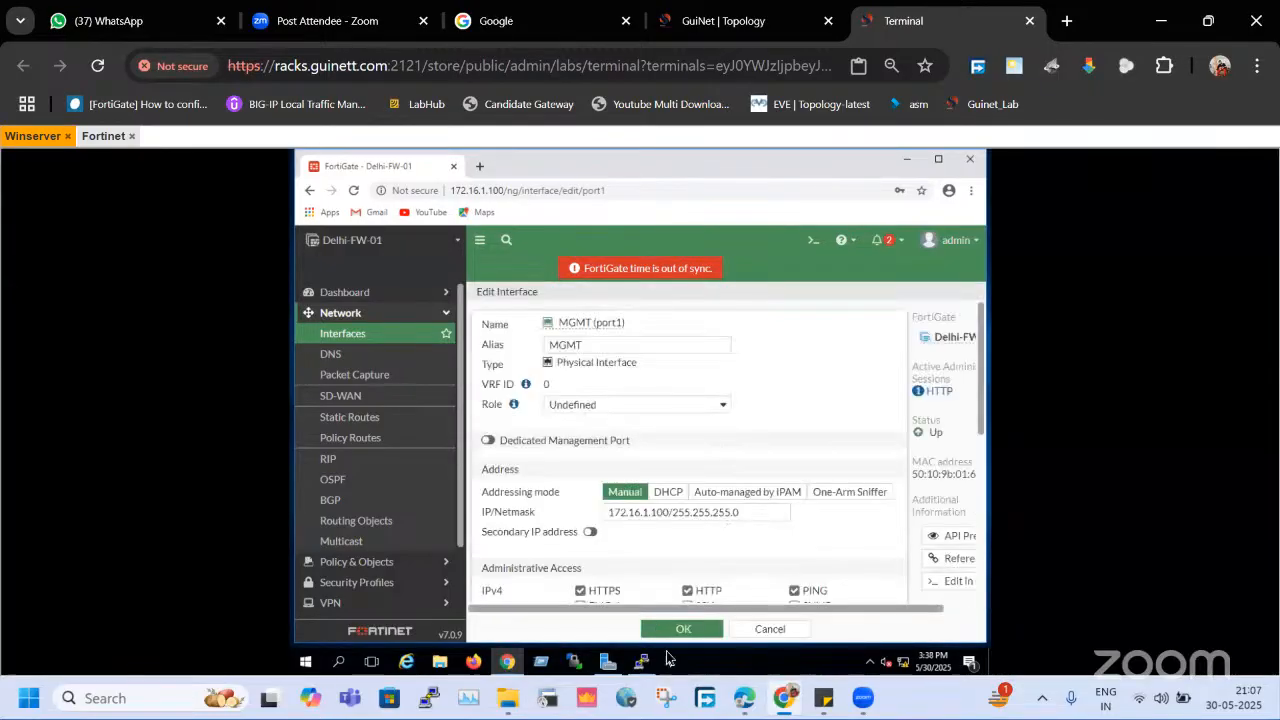
# - Open Command Prompt and start a continuous ping with "ping 172.16.1.100 -t"
pyautogui.click(341, 665)
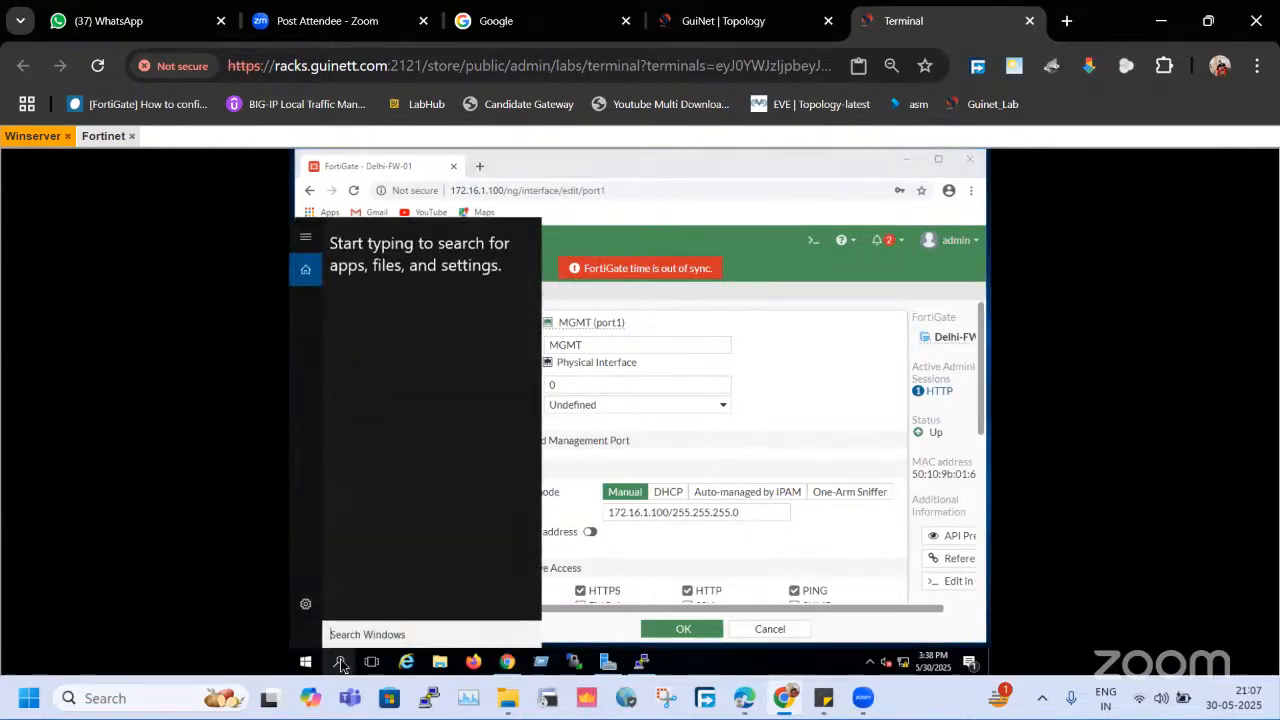
pyautogui.write('cmd')
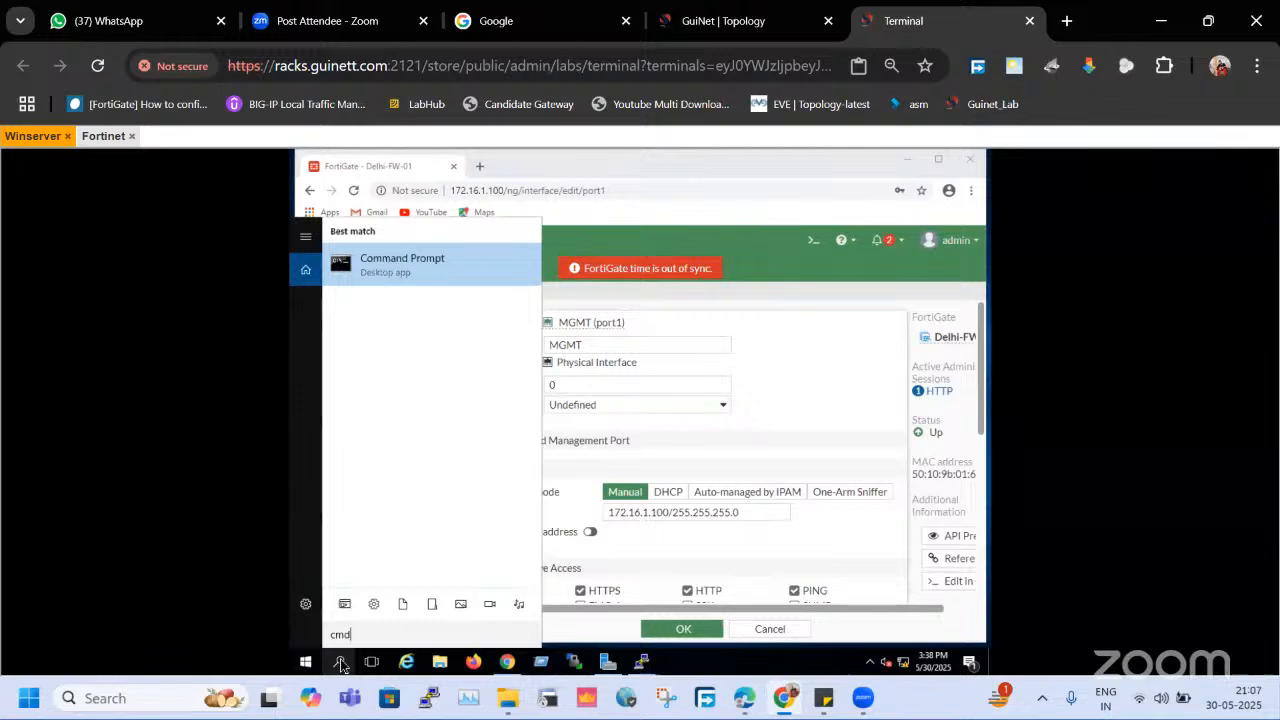
pyautogui.press('Return')
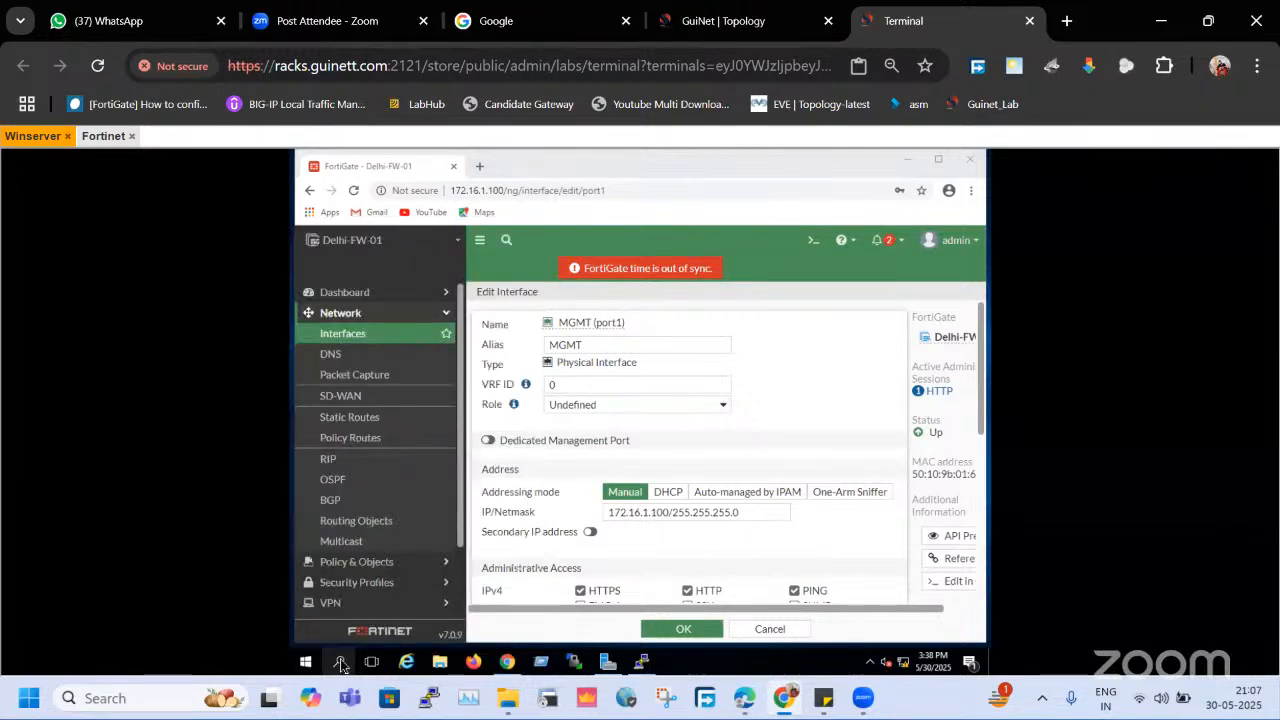
pyautogui.write('ping 172.16')
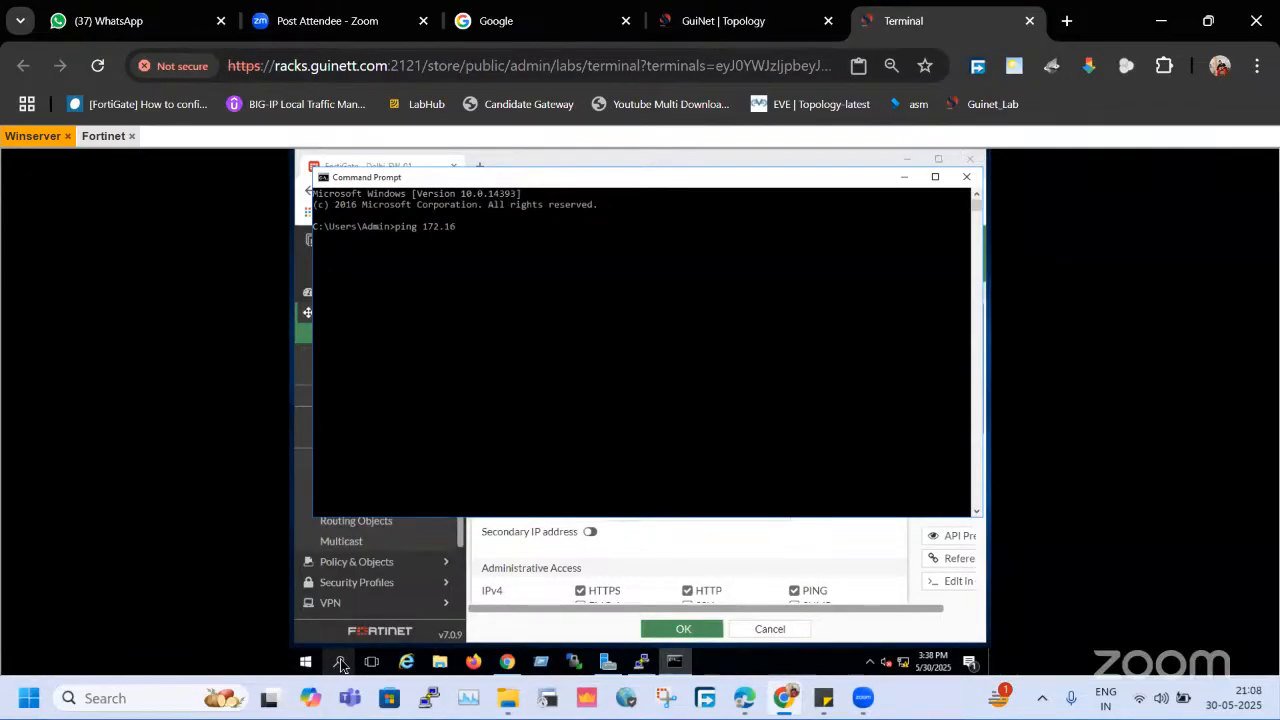
pyautogui.write('.1.100 -t')
pyautogui.press('Return')
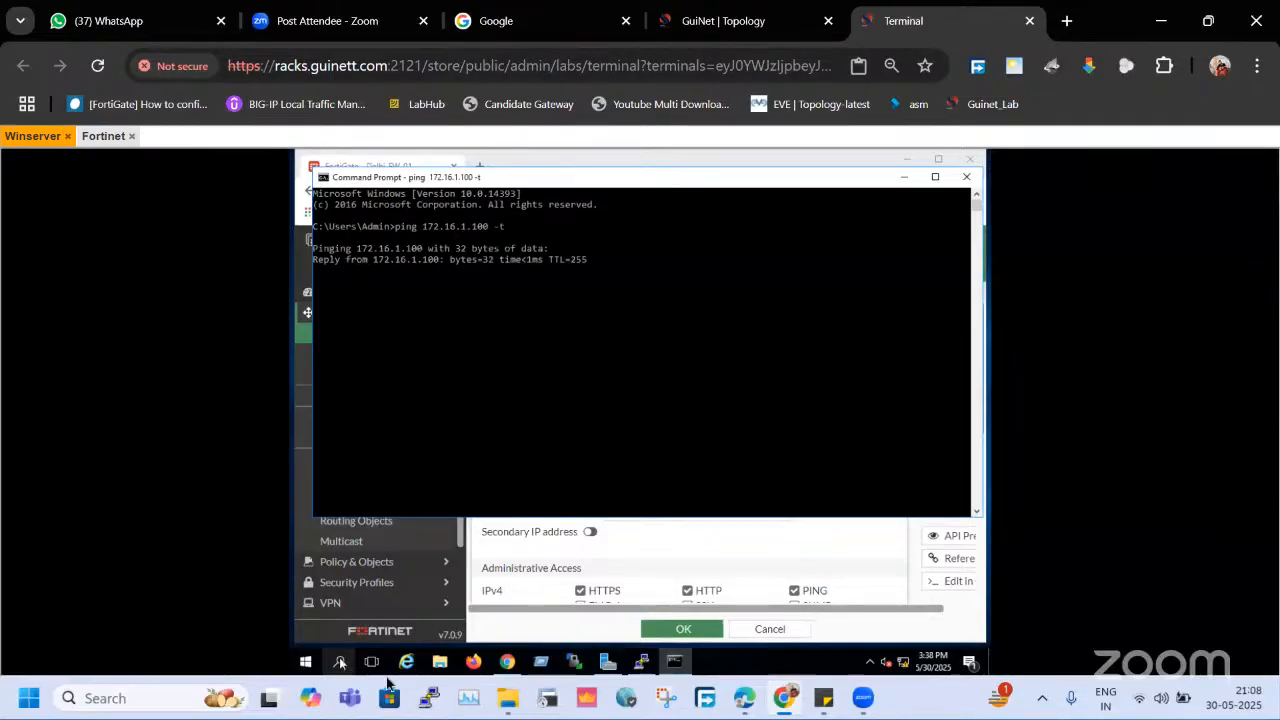
# - Back in Chrome, remove PING from the IPv4 administrative access of MGMT (port1), then save and confirm the change
pyautogui.click(909, 178)
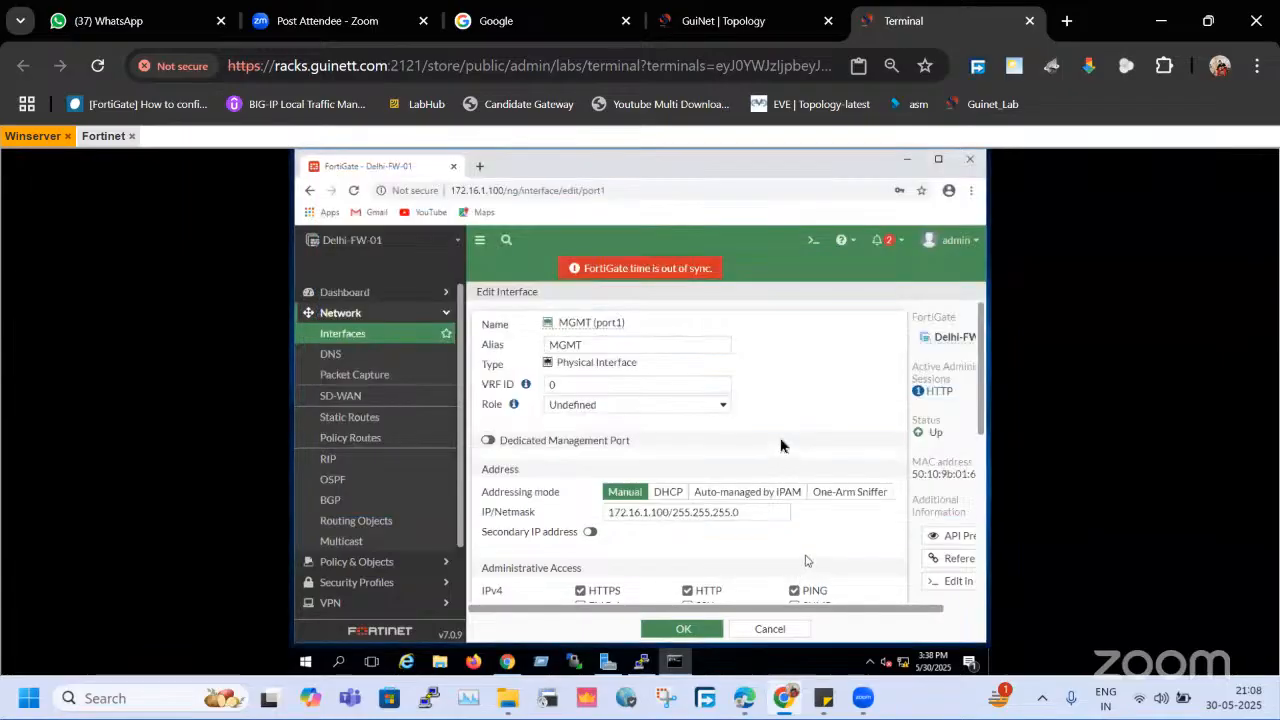
pyautogui.scroll(-5, 816, 598)
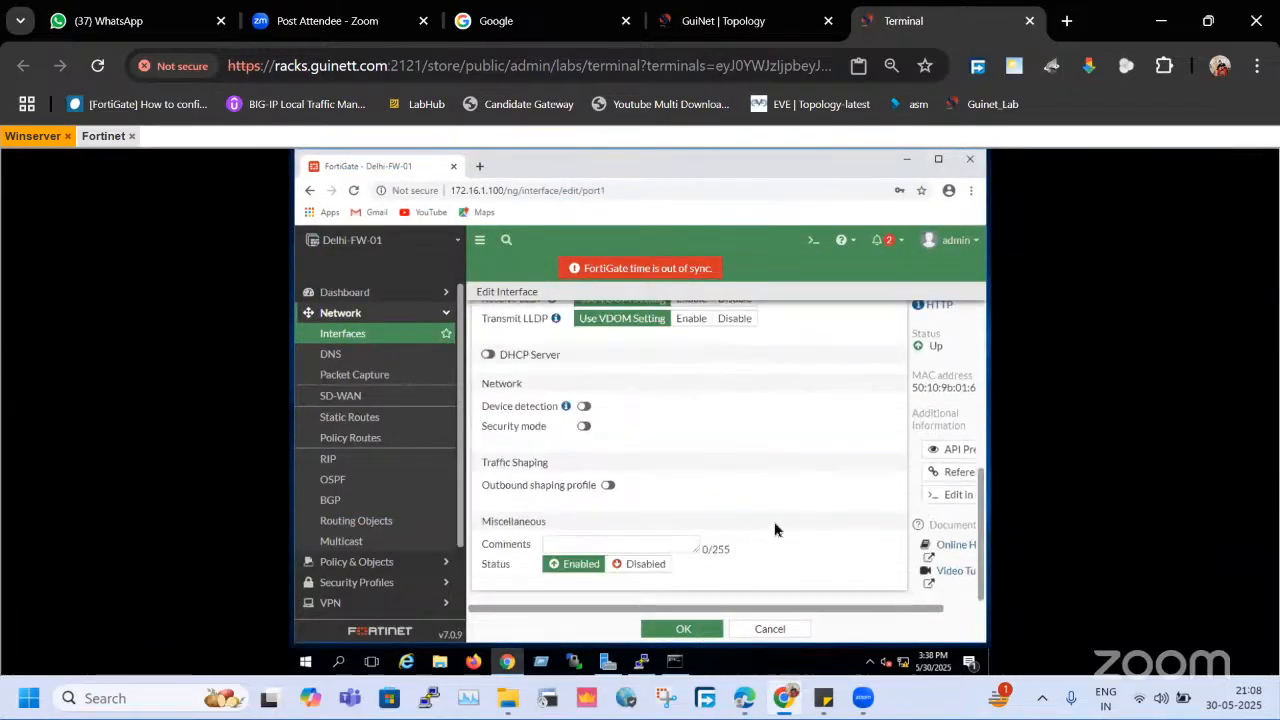
pyautogui.scroll(8, 765, 519)
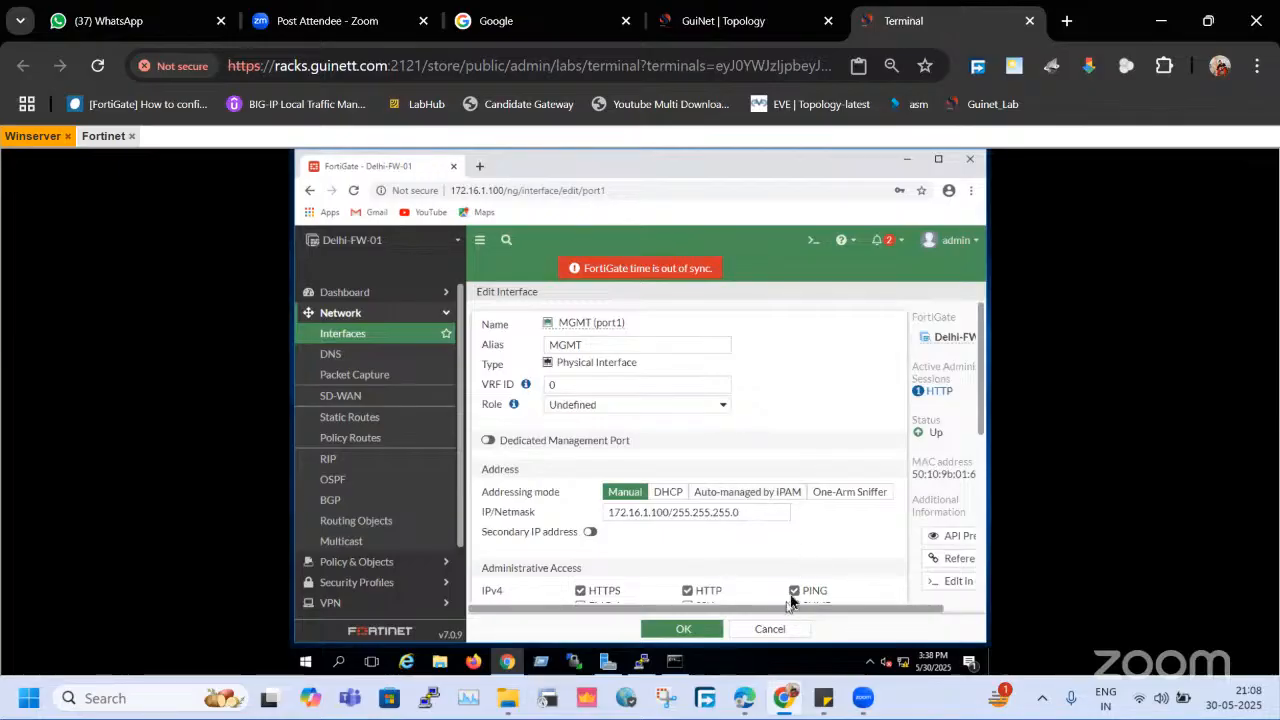
pyautogui.click(676, 630)
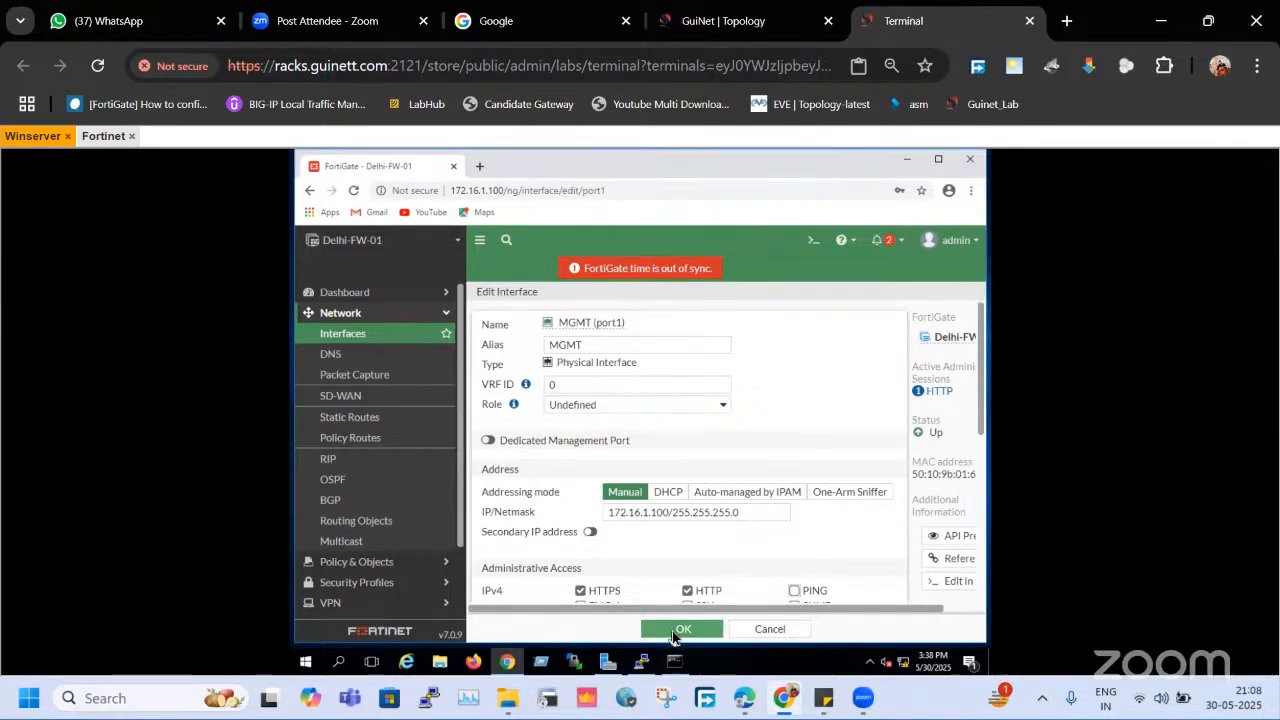
pyautogui.click(765, 628)
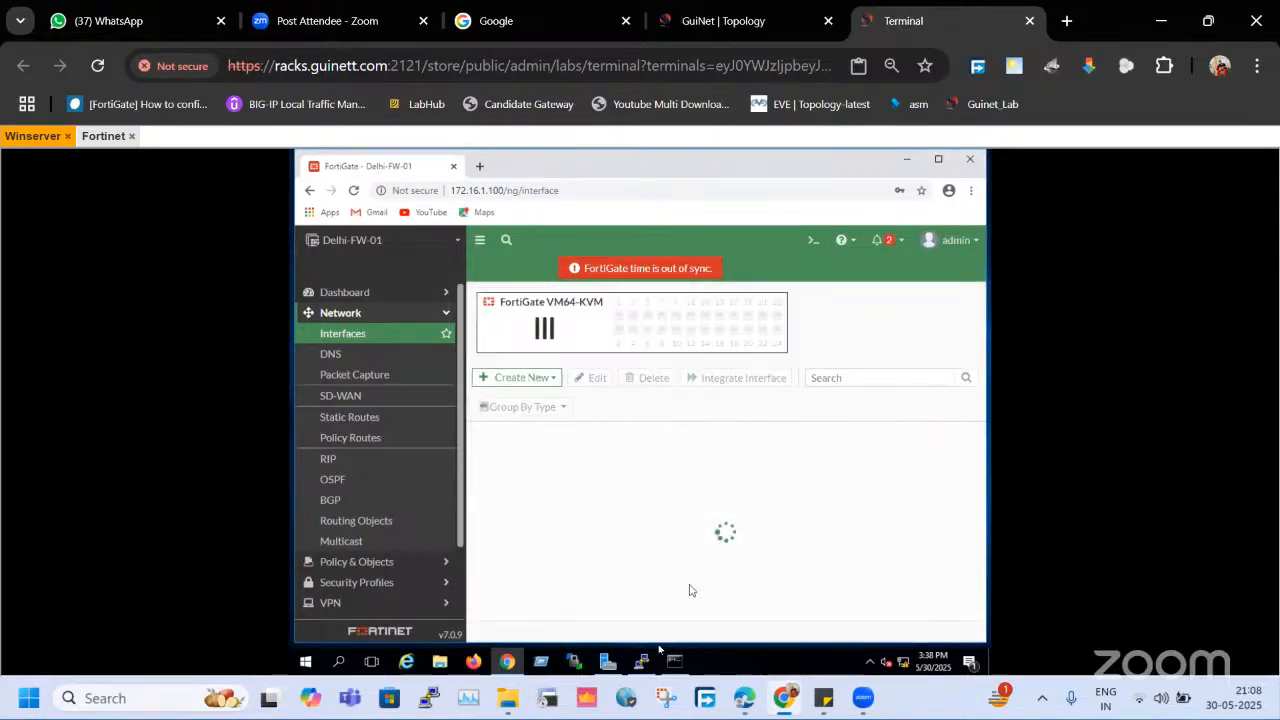
# - Examine the running ping output for 172.16.1.100 in Command Prompt, clear the text selection and minimize the window
pyautogui.click(674, 664)
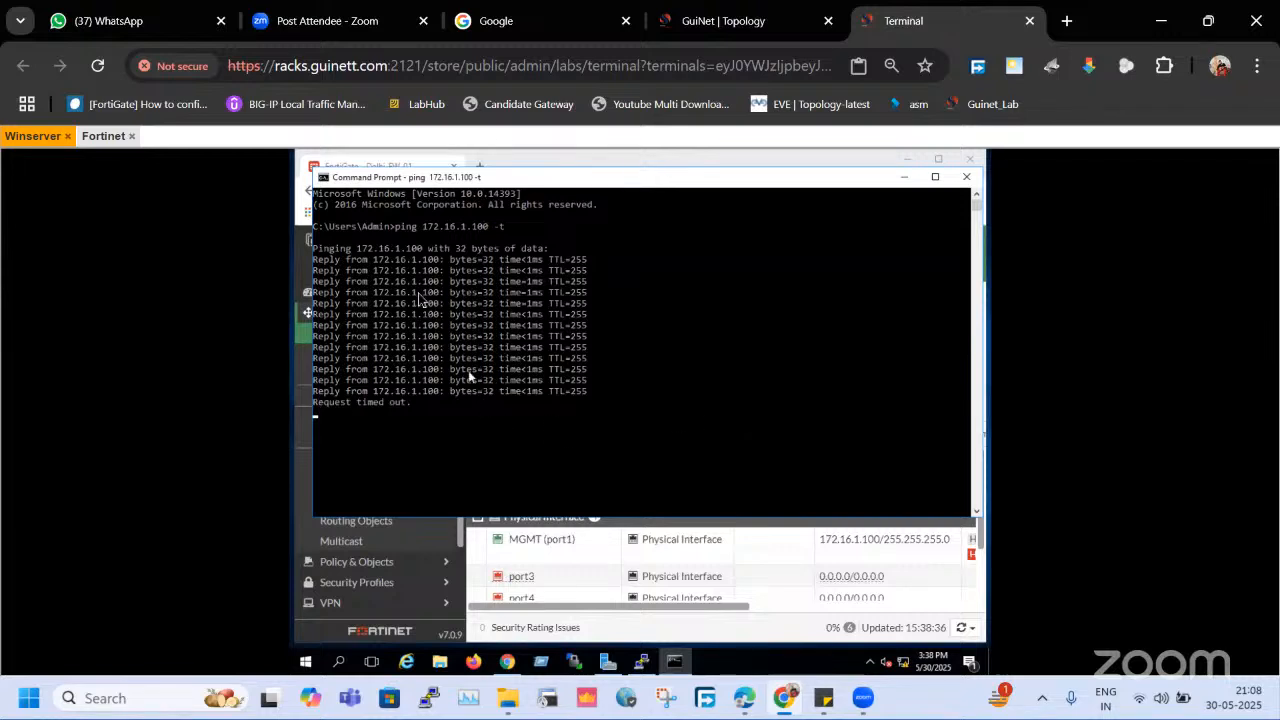
pyautogui.moveTo(354, 250); pyautogui.dragTo(657, 455)
pyautogui.click(657, 455)
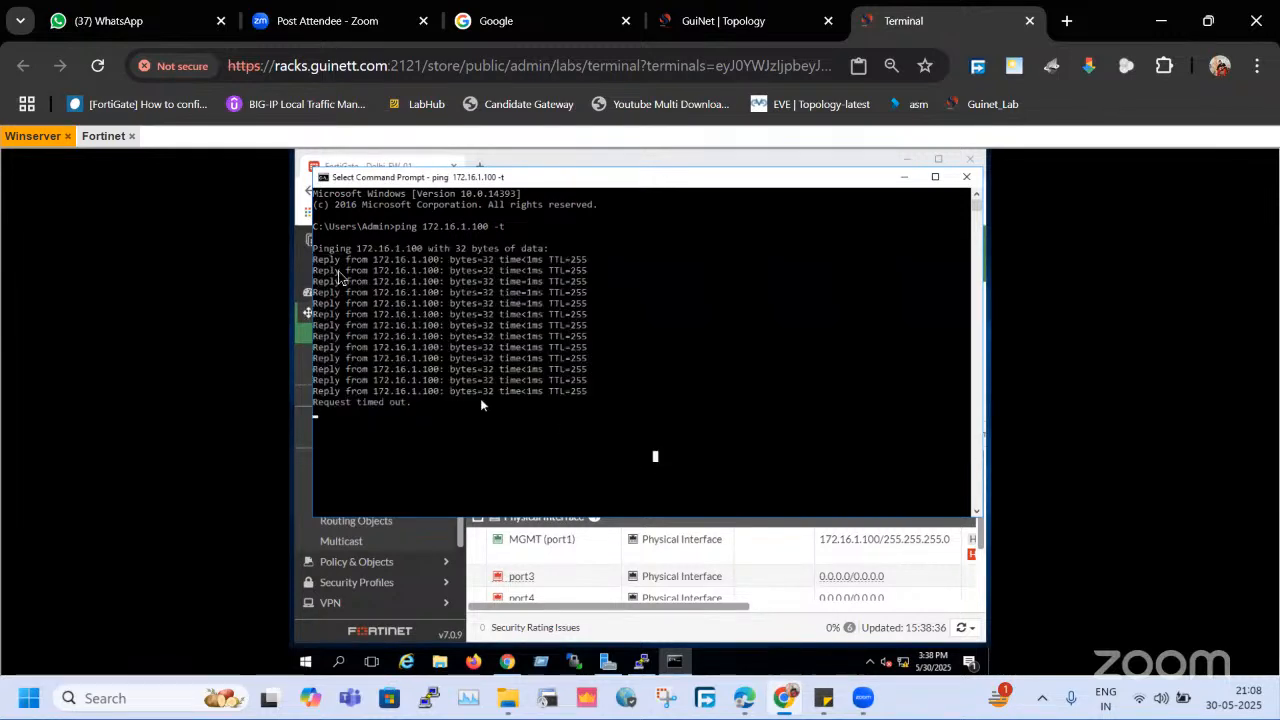
pyautogui.moveTo(336, 262); pyautogui.dragTo(609, 405)
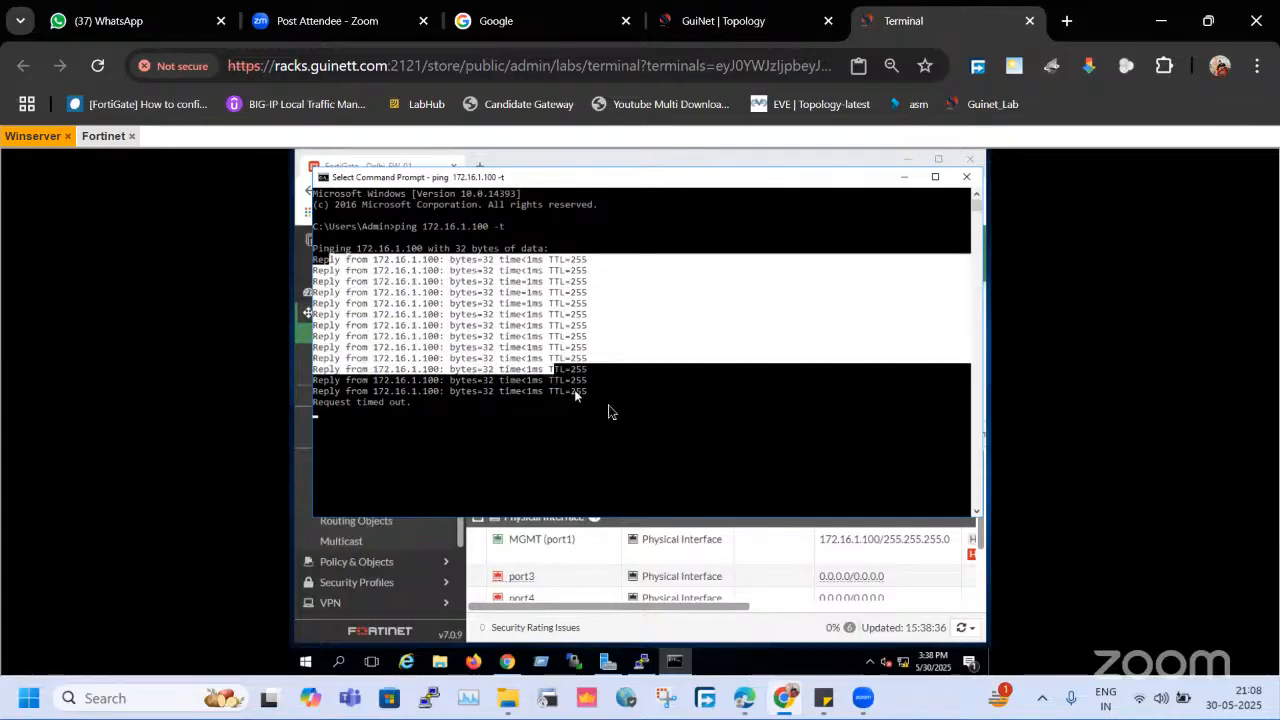
pyautogui.click(448, 410)
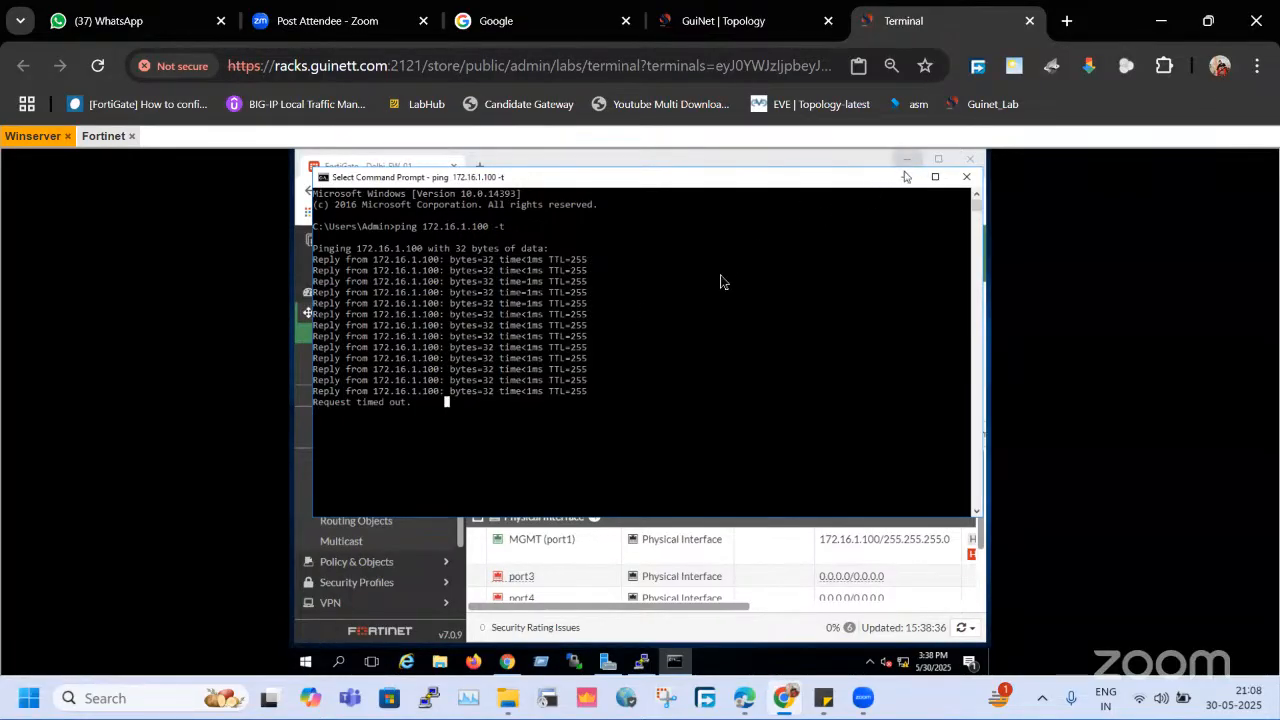
pyautogui.moveTo(313, 248); pyautogui.dragTo(613, 386)
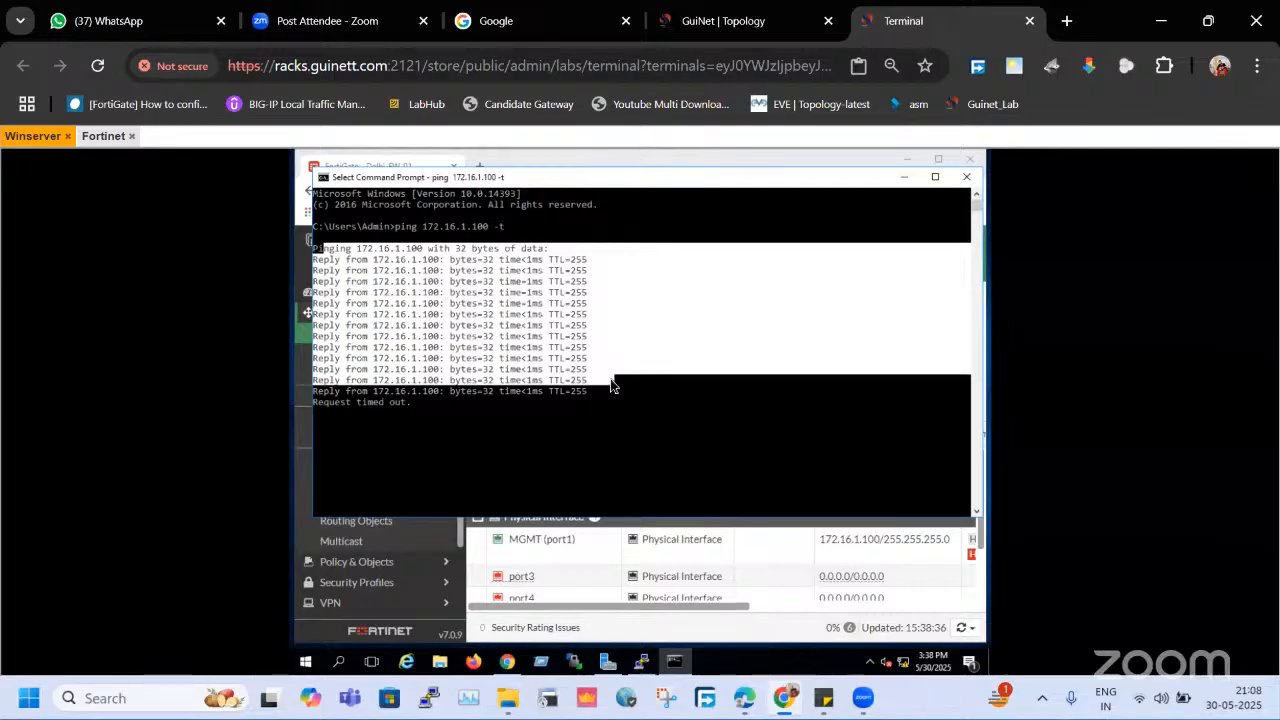
pyautogui.click(611, 402)
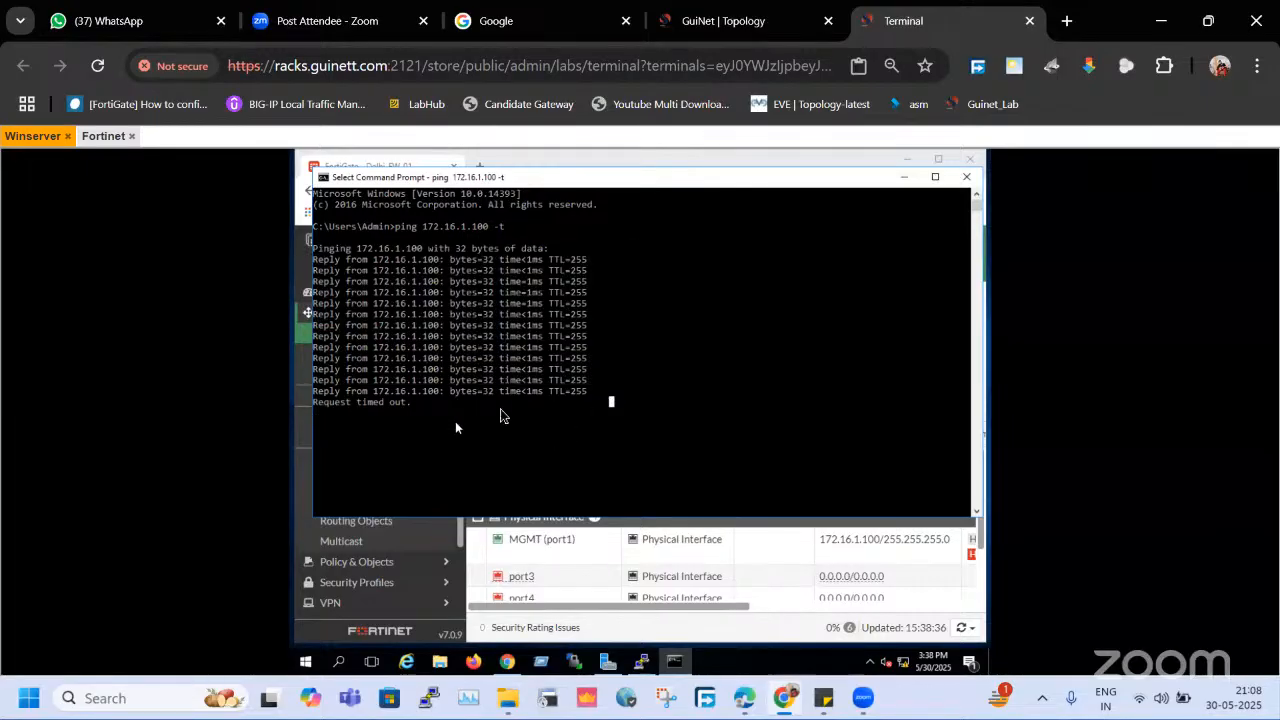
pyautogui.moveTo(608, 391); pyautogui.dragTo(345, 250)
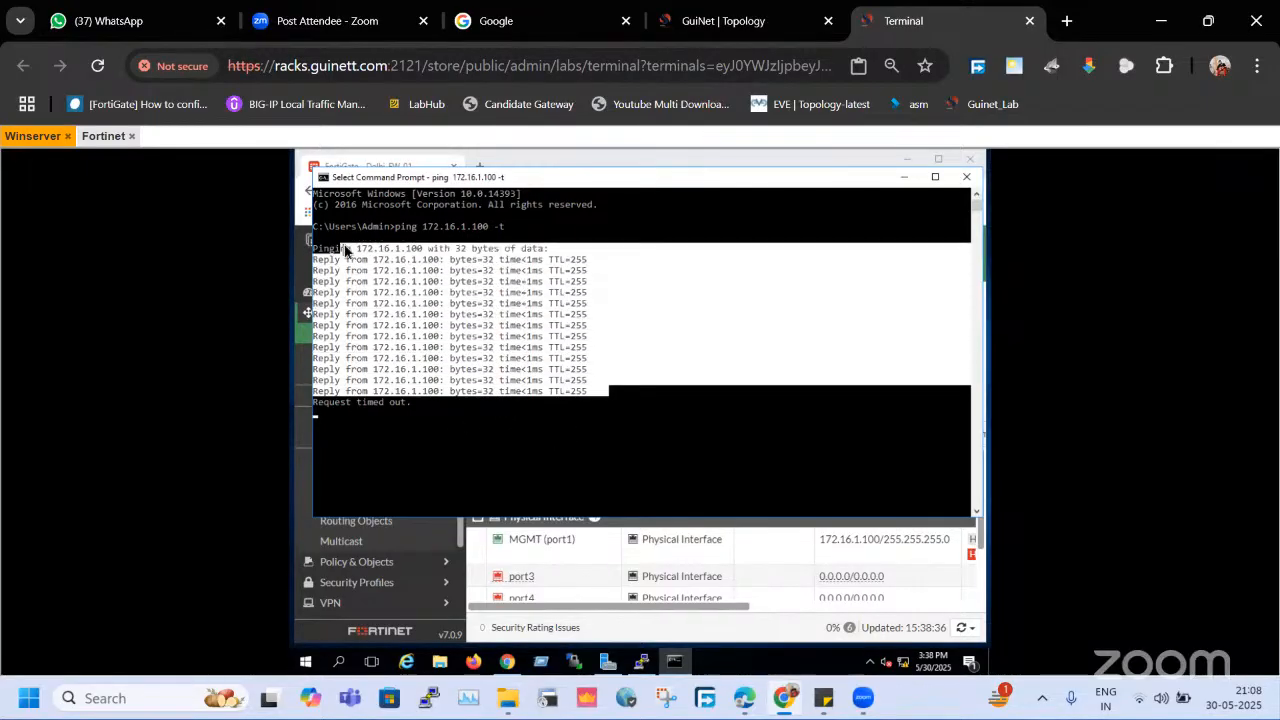
pyautogui.click(479, 290)
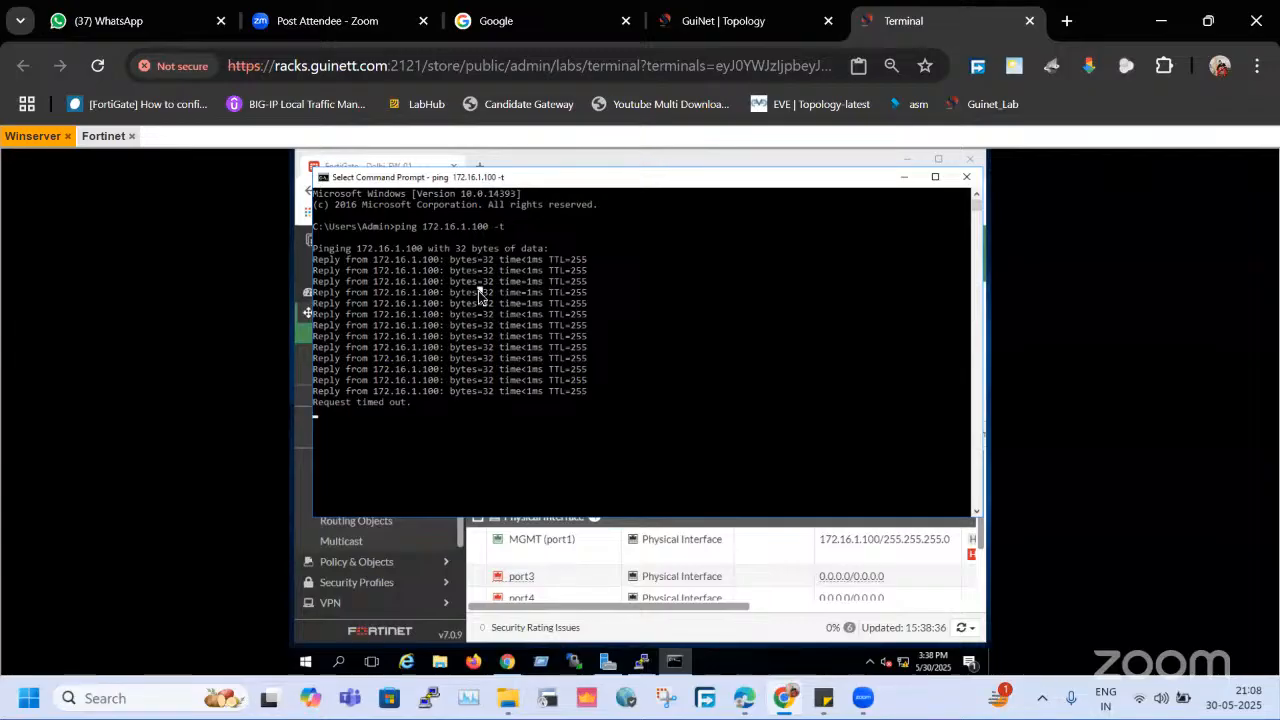
pyautogui.press('Escape')
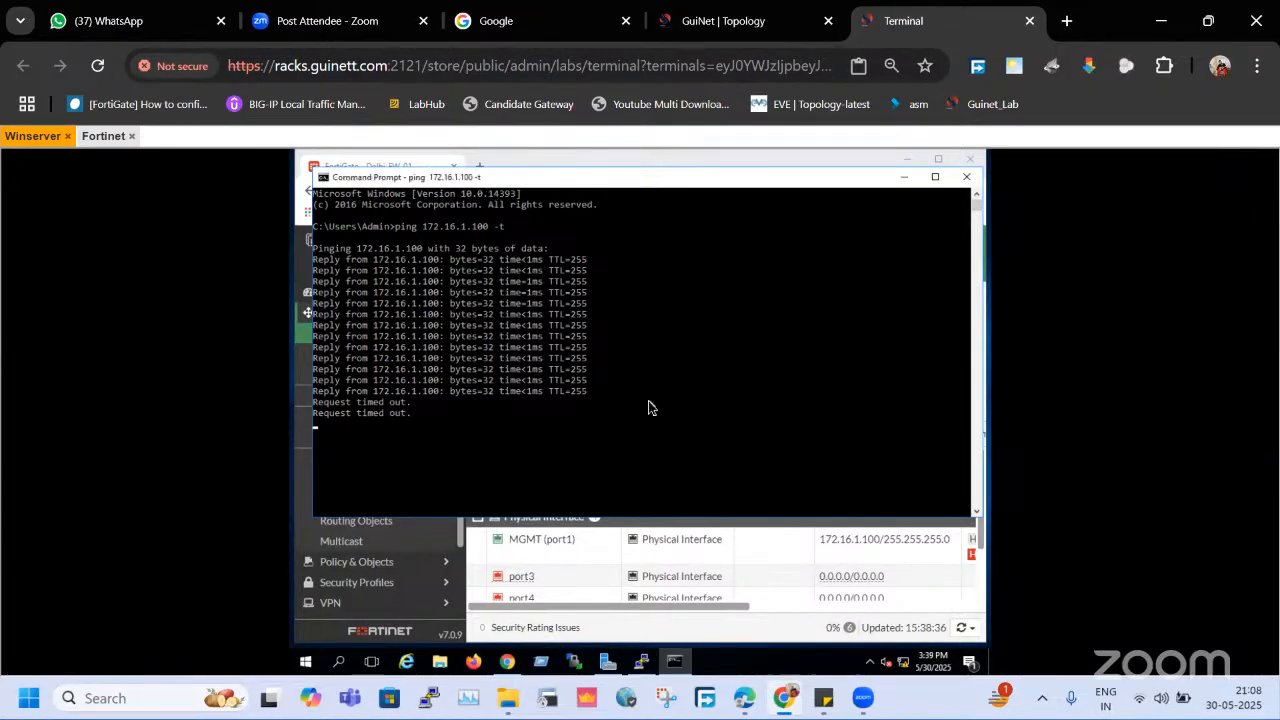
pyautogui.click(904, 177)
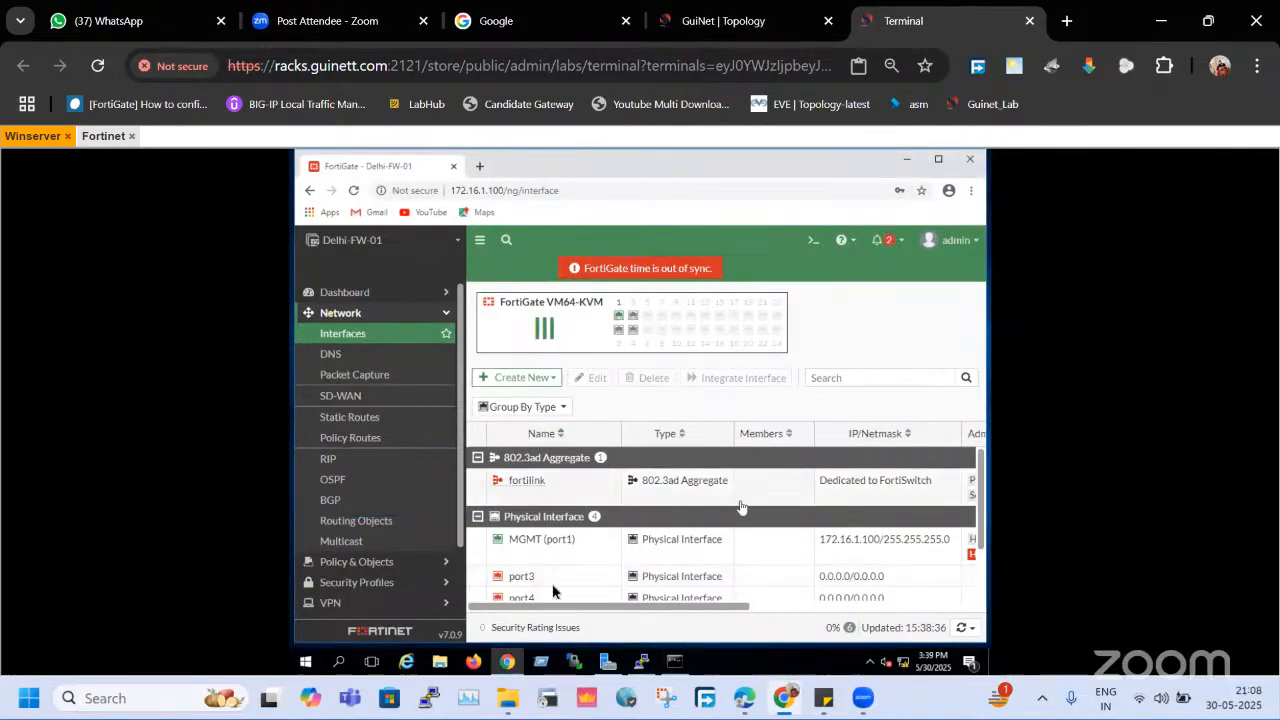
# - Check the Administrative Access column of MGMT (port1) in Chrome and look through the interface list
pyautogui.click(686, 546)
pyautogui.moveTo(737, 607); pyautogui.dragTo(890, 606)
pyautogui.moveTo(1035, 600); pyautogui.dragTo(1040, 601)
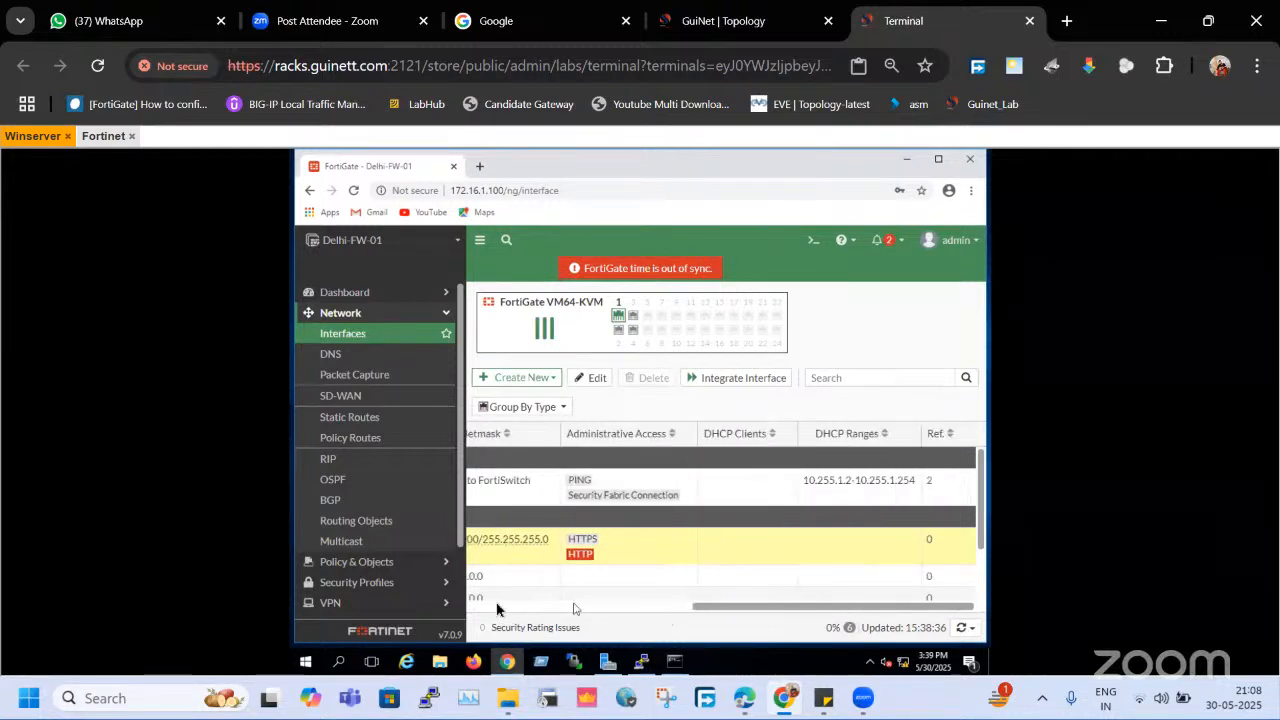
pyautogui.click(567, 609)
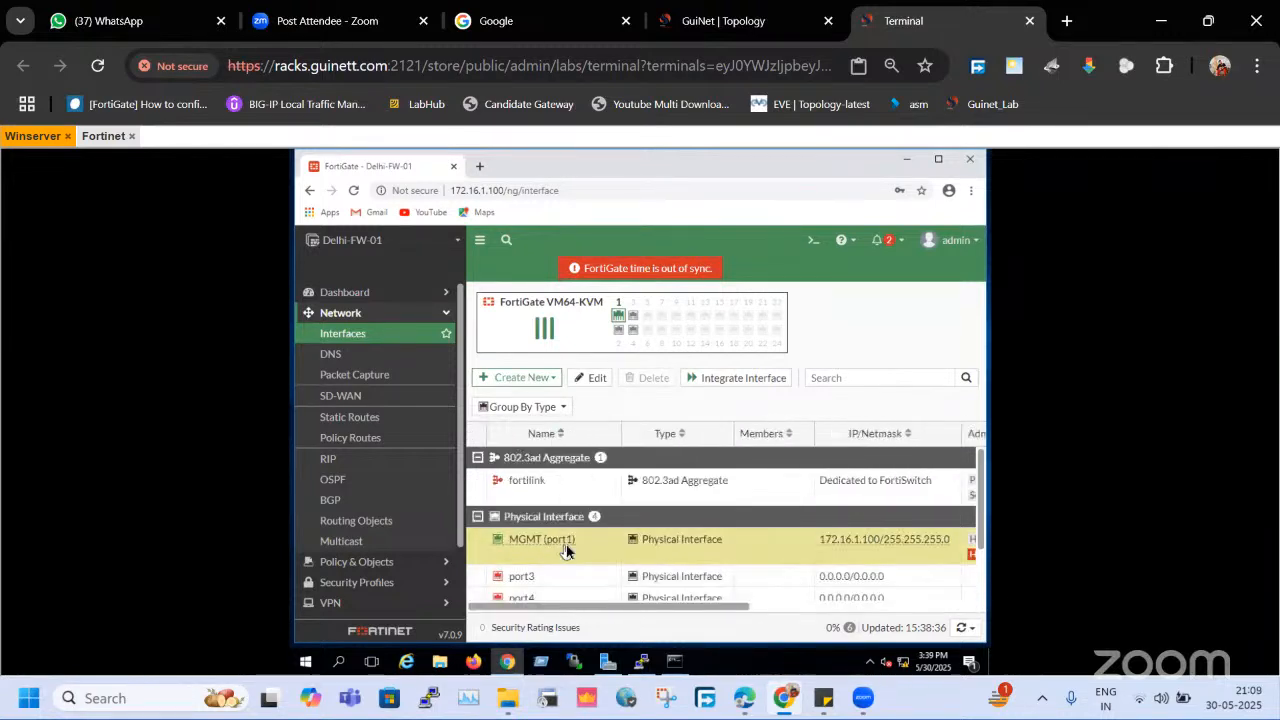
pyautogui.scroll(-2, 795, 574)
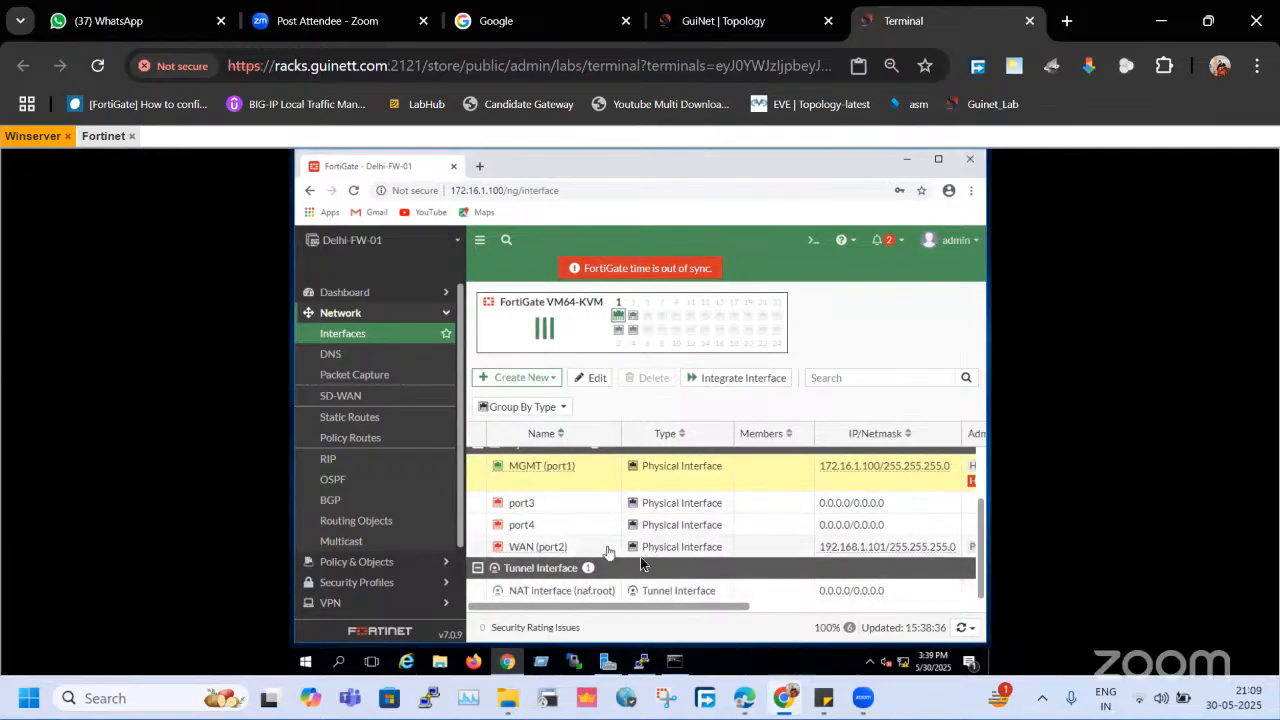
pyautogui.scroll(2, 981, 549)
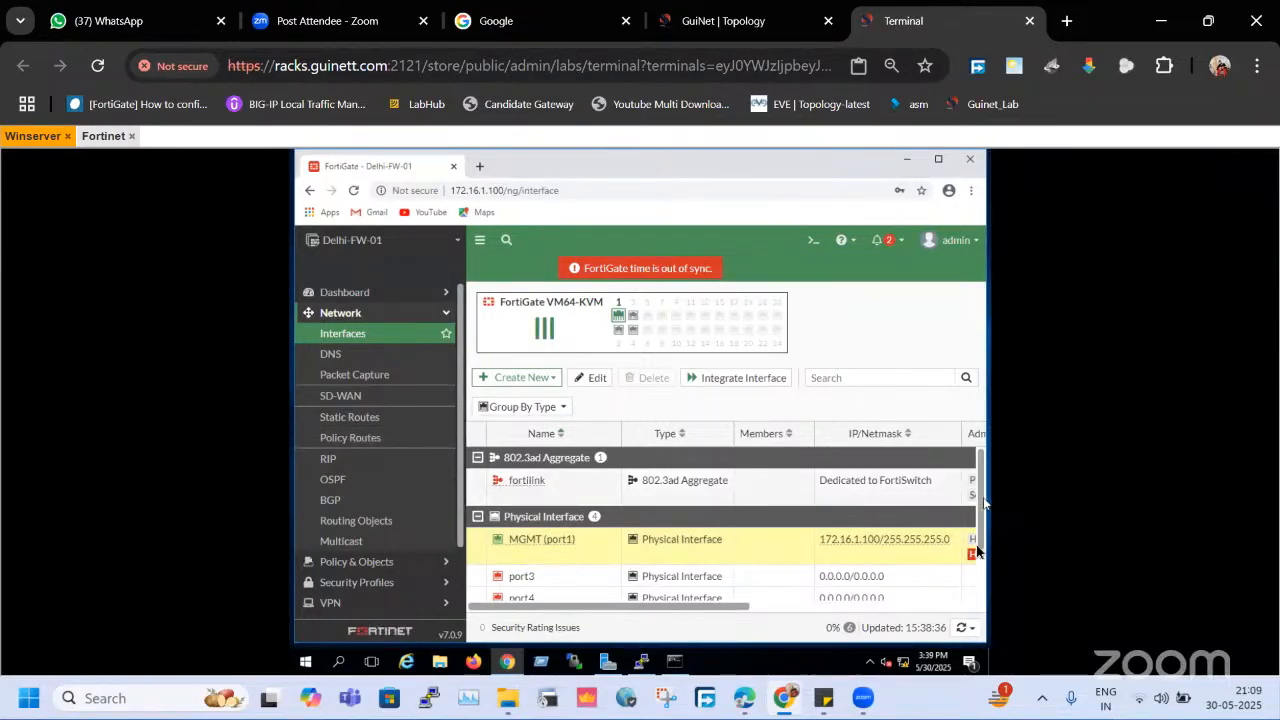
pyautogui.scroll(-2, 971, 556)
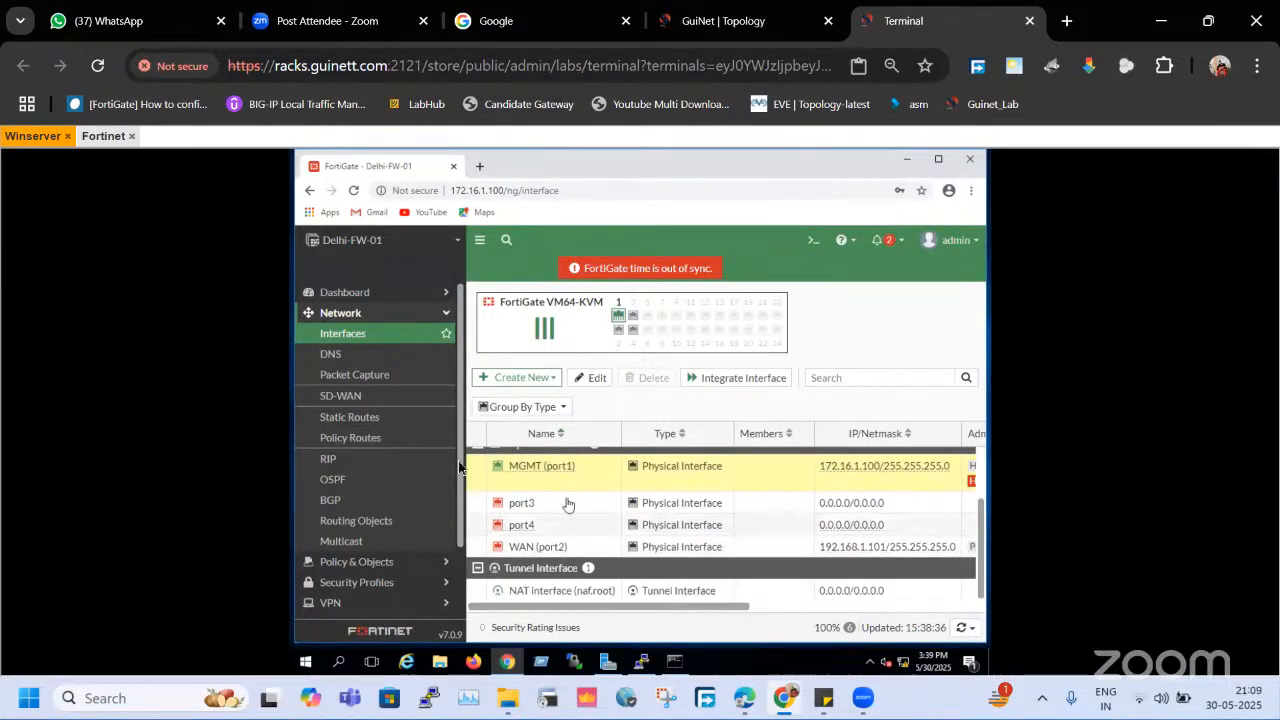
# - Open the firewall's DNS settings and review the DNS servers in use
pyautogui.click(344, 358)
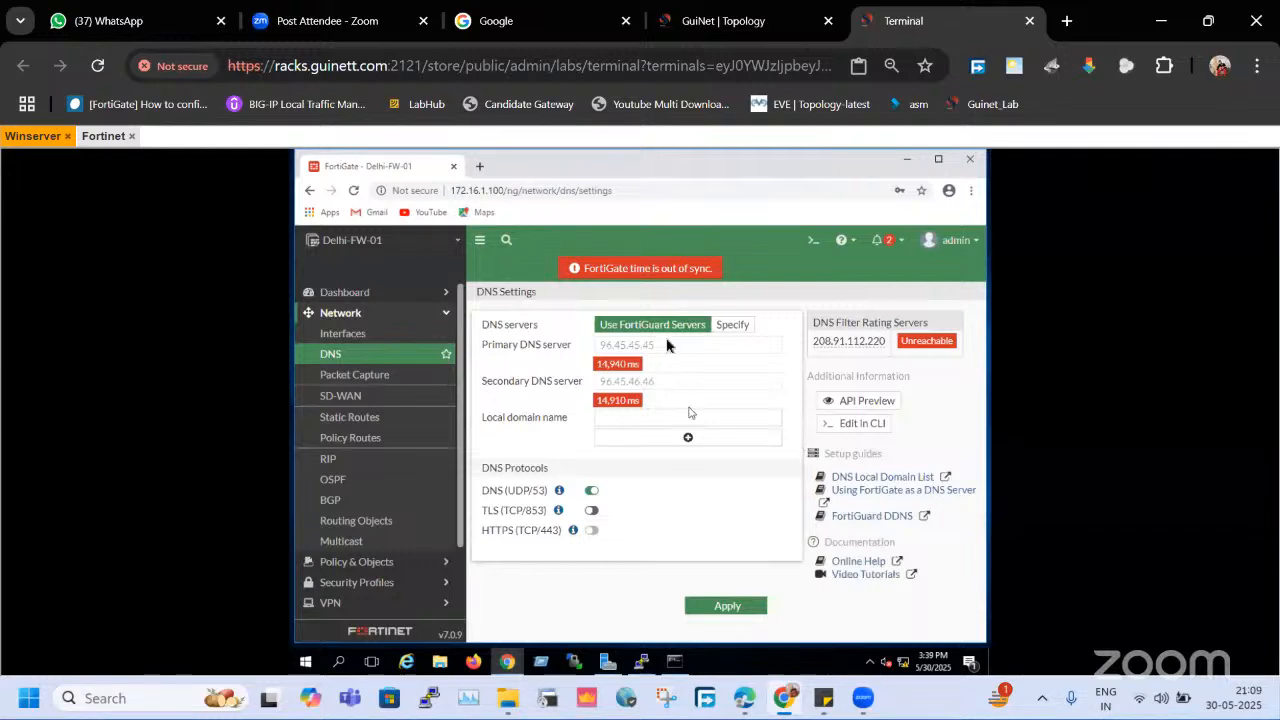
pyautogui.moveTo(667, 342); pyautogui.dragTo(549, 342)
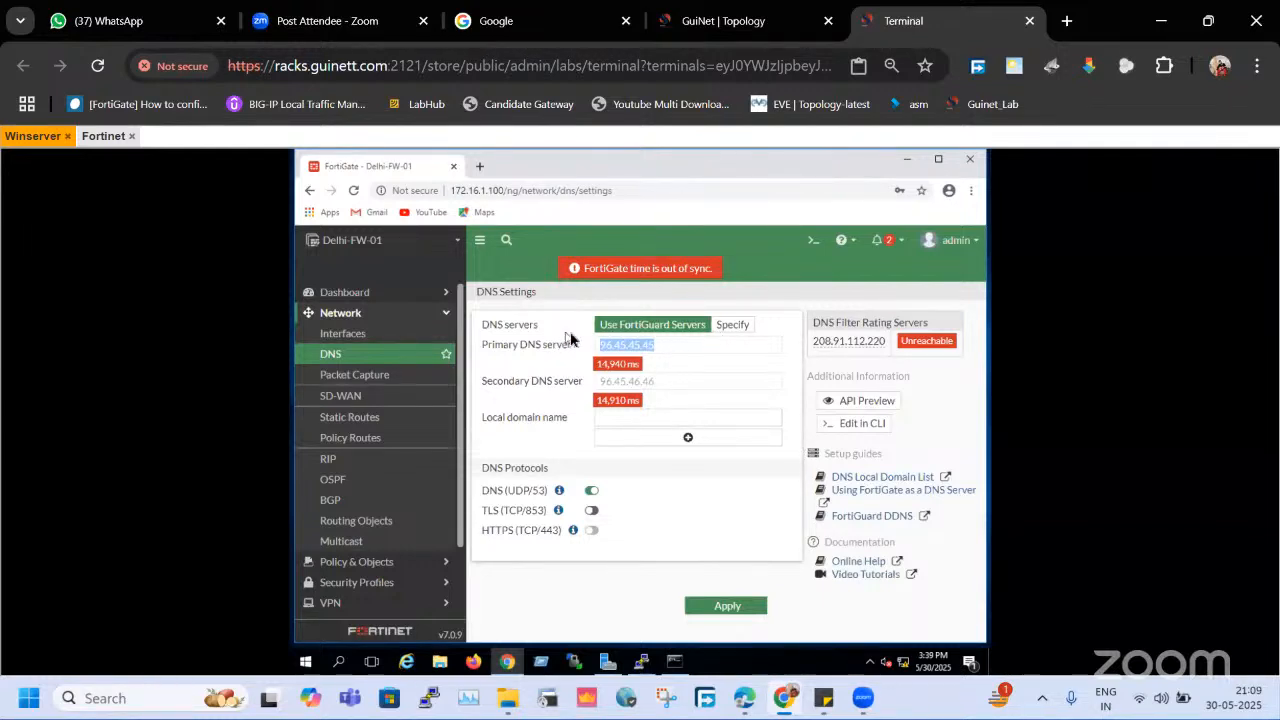
pyautogui.click(510, 330)
pyautogui.moveTo(510, 330); pyautogui.dragTo(538, 334)
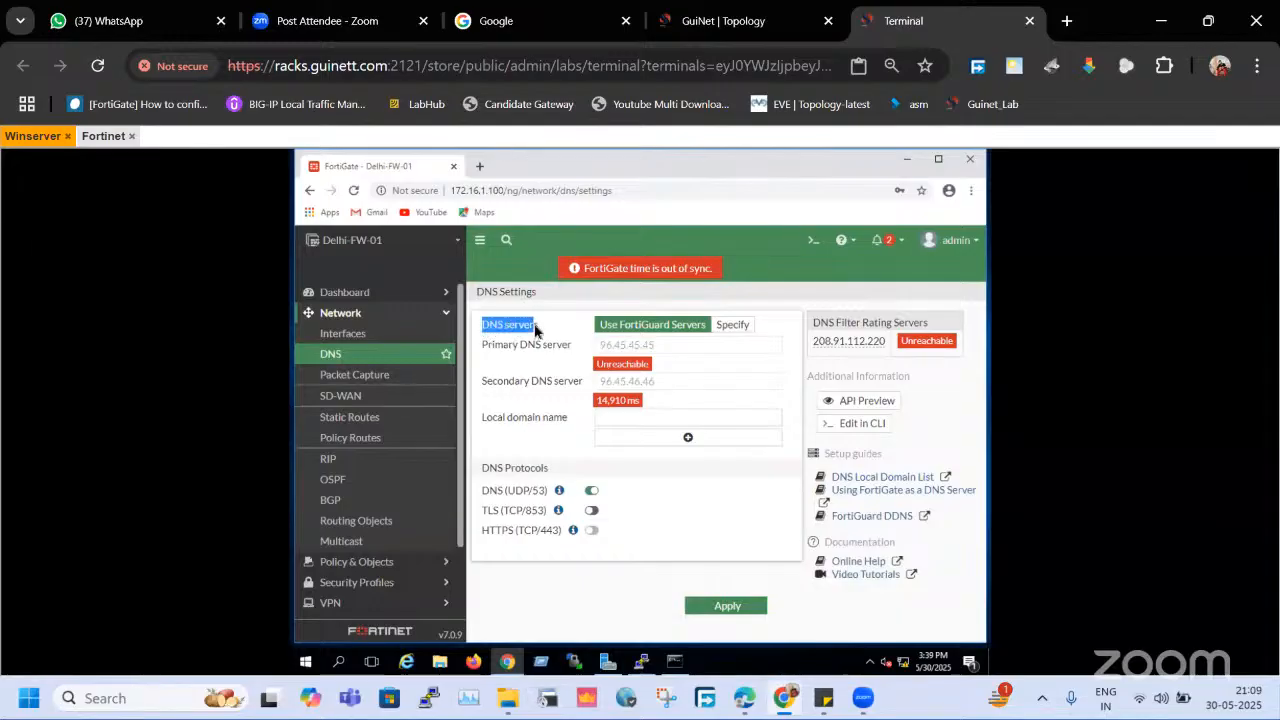
# - Specify custom DNS servers with 8.8.8.8 as primary and 4.2.2.2 as secondary, and review the DNS protocols section
pyautogui.click(733, 325)
pyautogui.moveTo(676, 347); pyautogui.dragTo(521, 341)
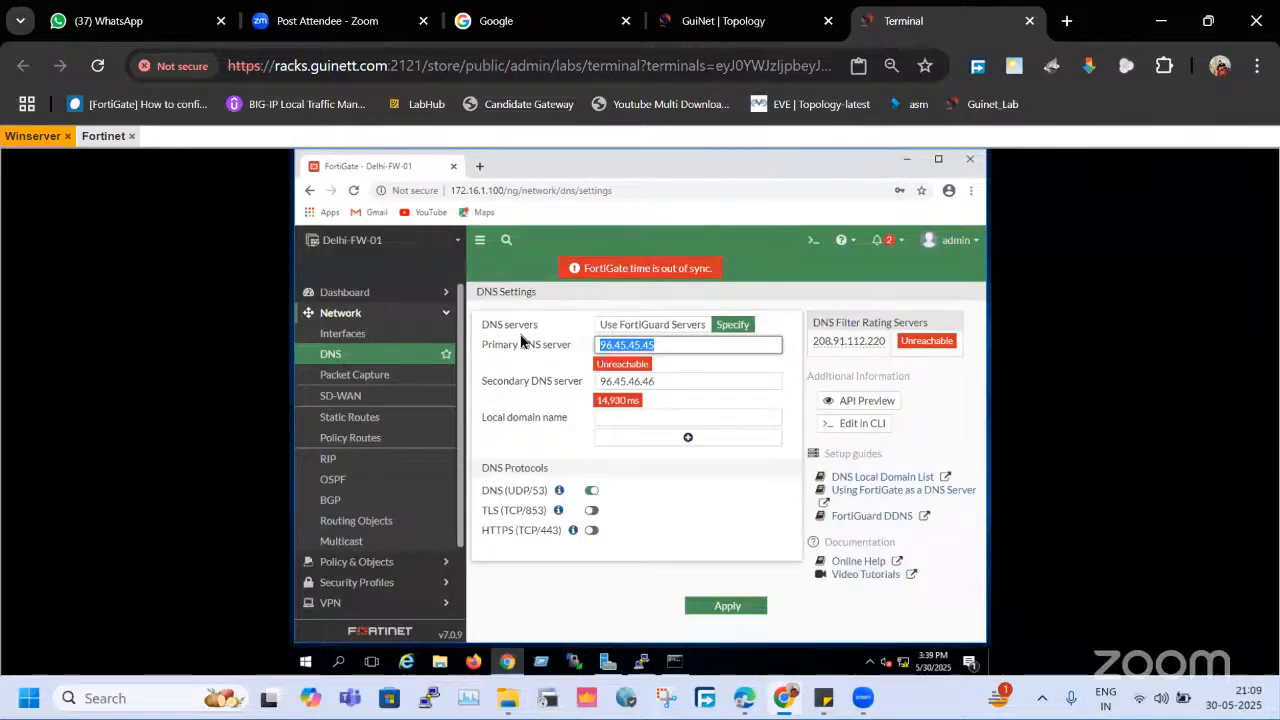
pyautogui.write('8.8.8.8')
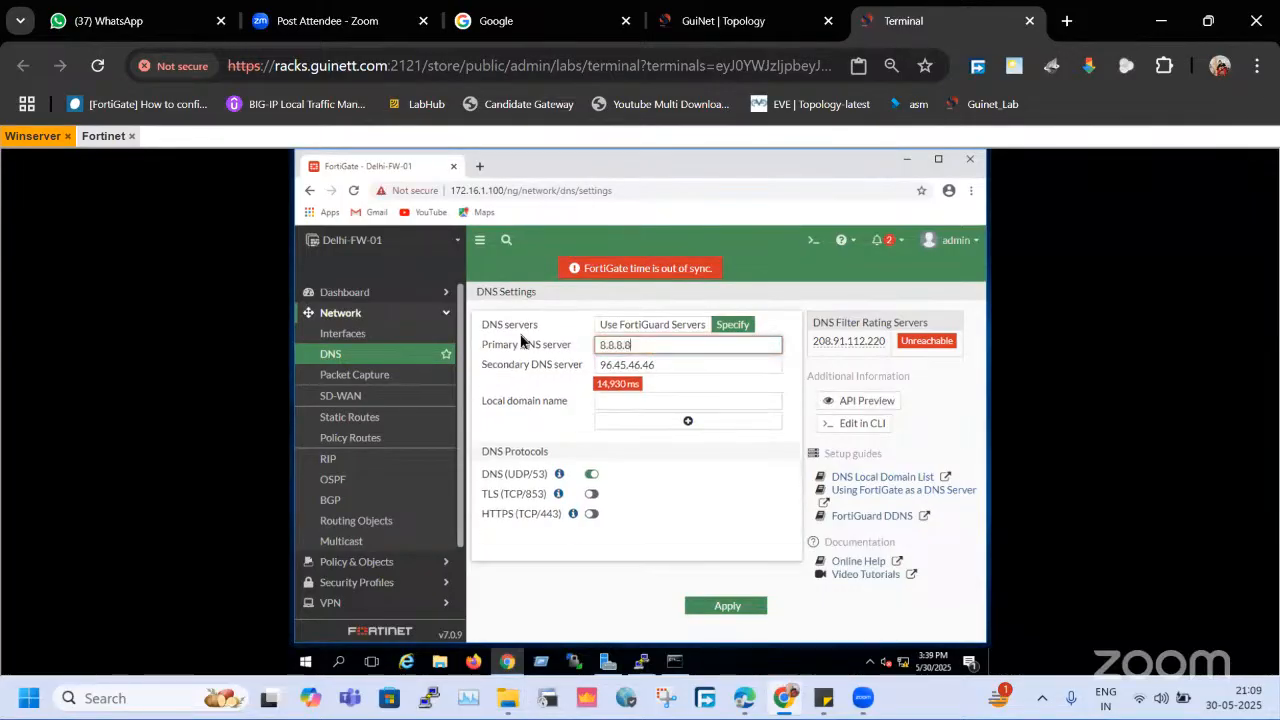
pyautogui.press('Tab')
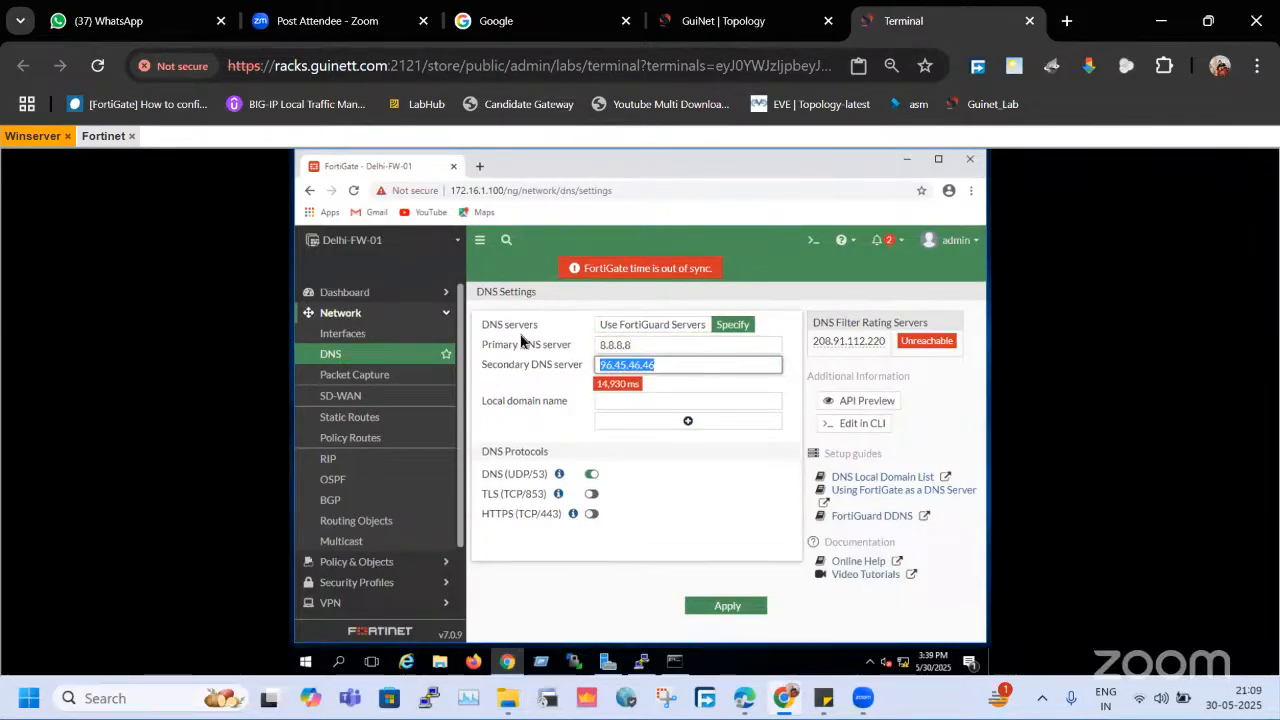
pyautogui.write('4.')
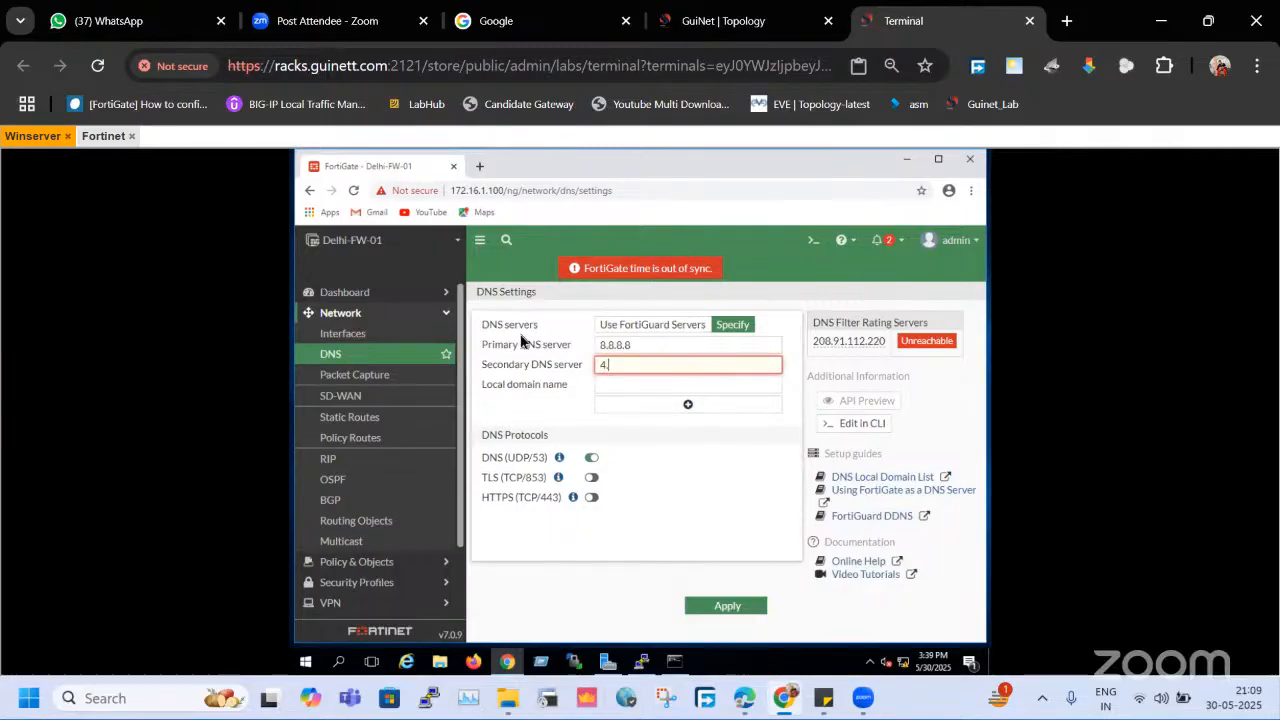
pyautogui.write('2.2.2')
pyautogui.moveTo(590, 437); pyautogui.dragTo(481, 436)
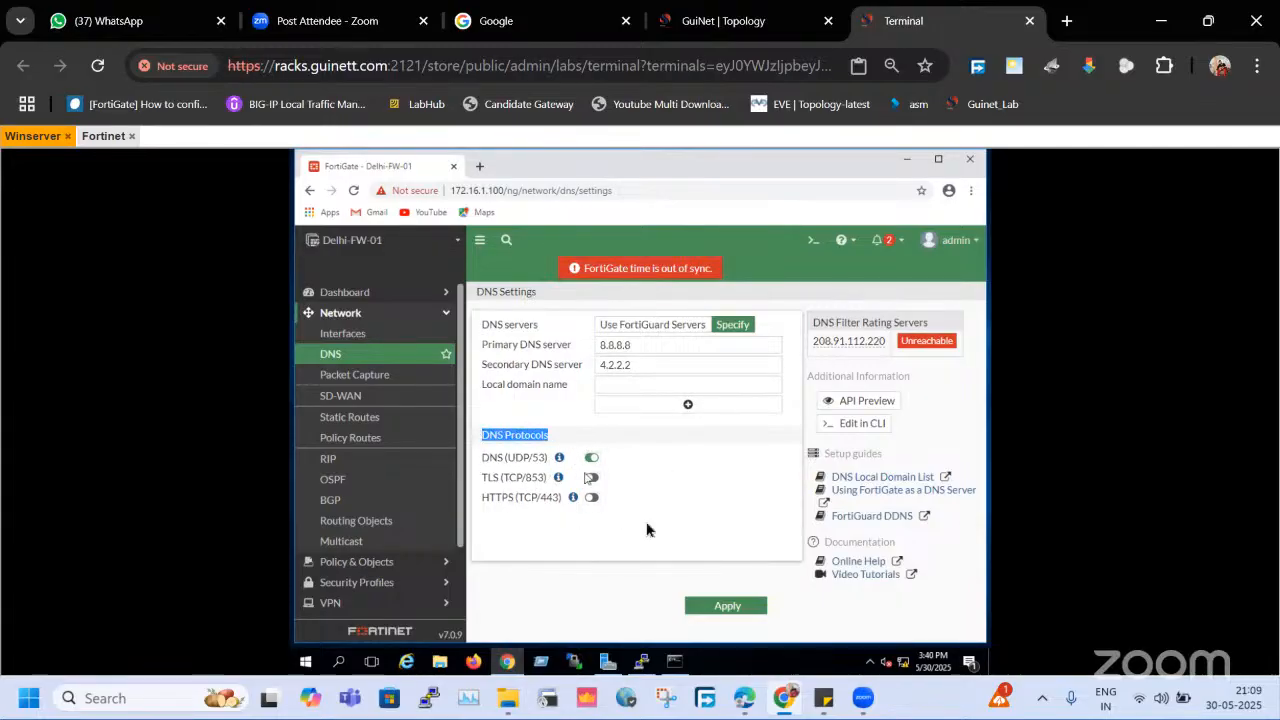
# - Apply the DNS settings and check the status of the primary and secondary DNS servers
pyautogui.moveTo(489, 460); pyautogui.dragTo(545, 460)
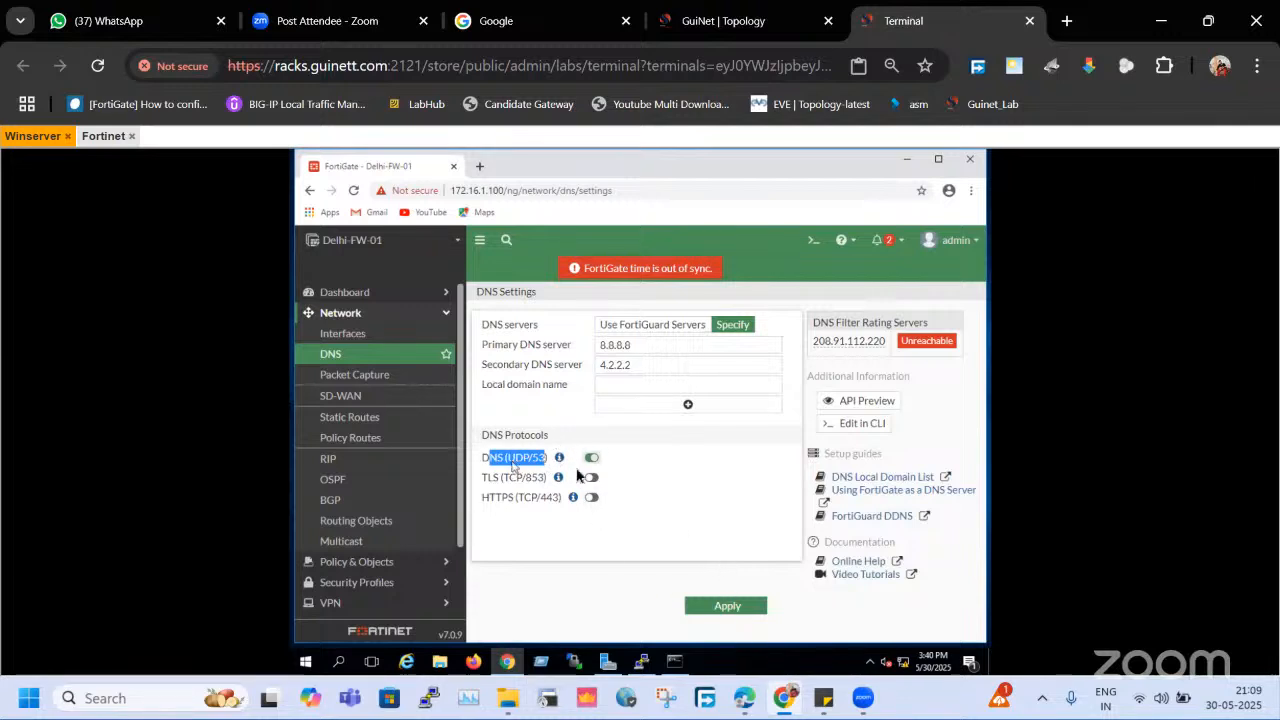
pyautogui.click(739, 617)
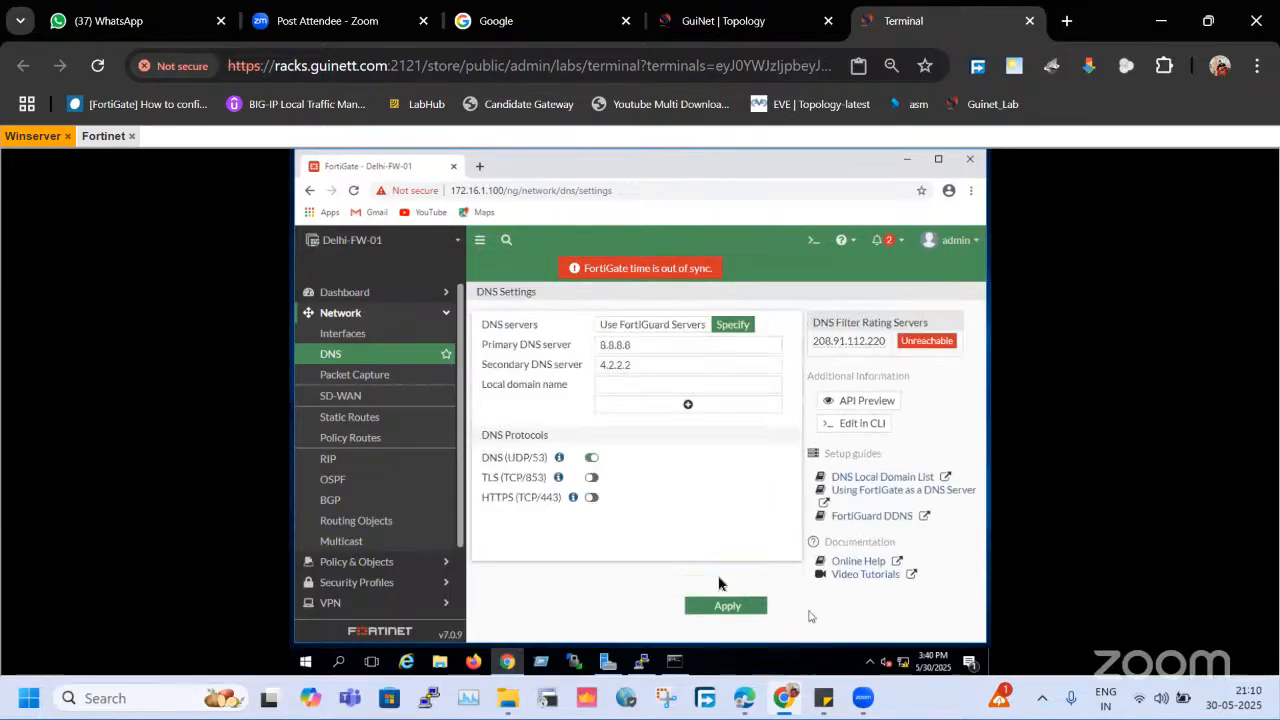
pyautogui.moveTo(694, 341); pyautogui.dragTo(538, 362)
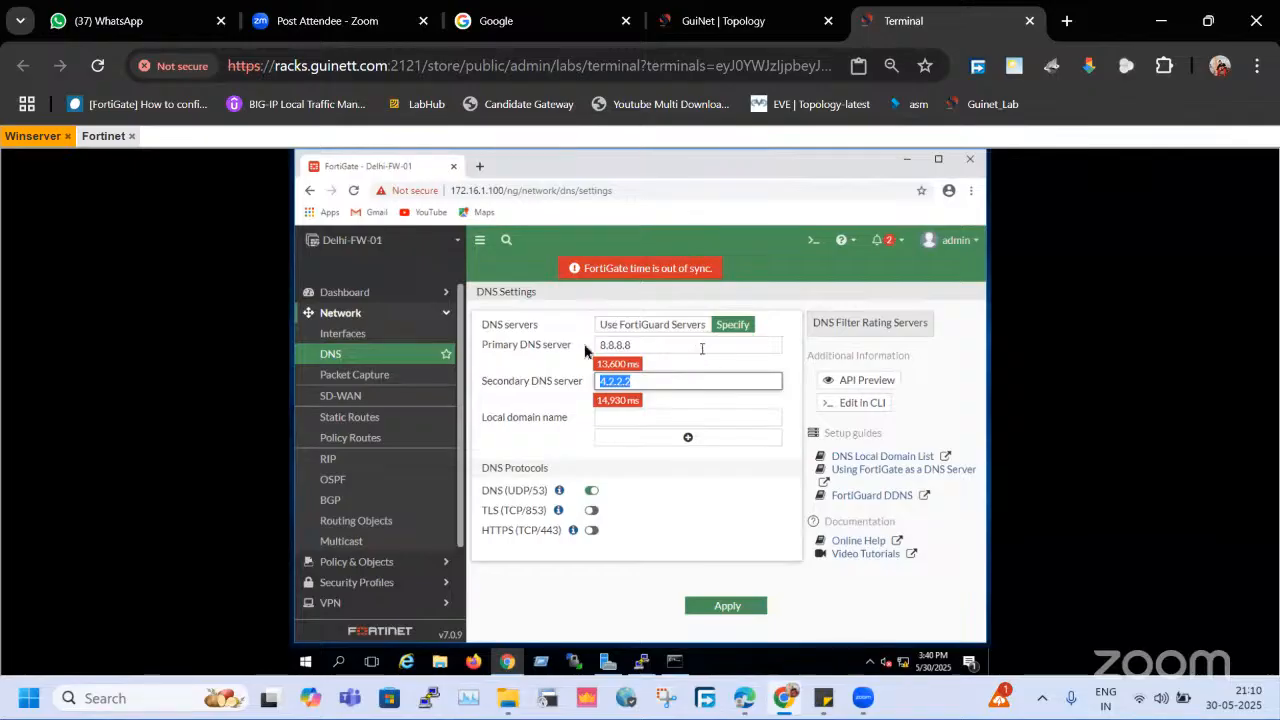
pyautogui.doubleClick(636, 345)
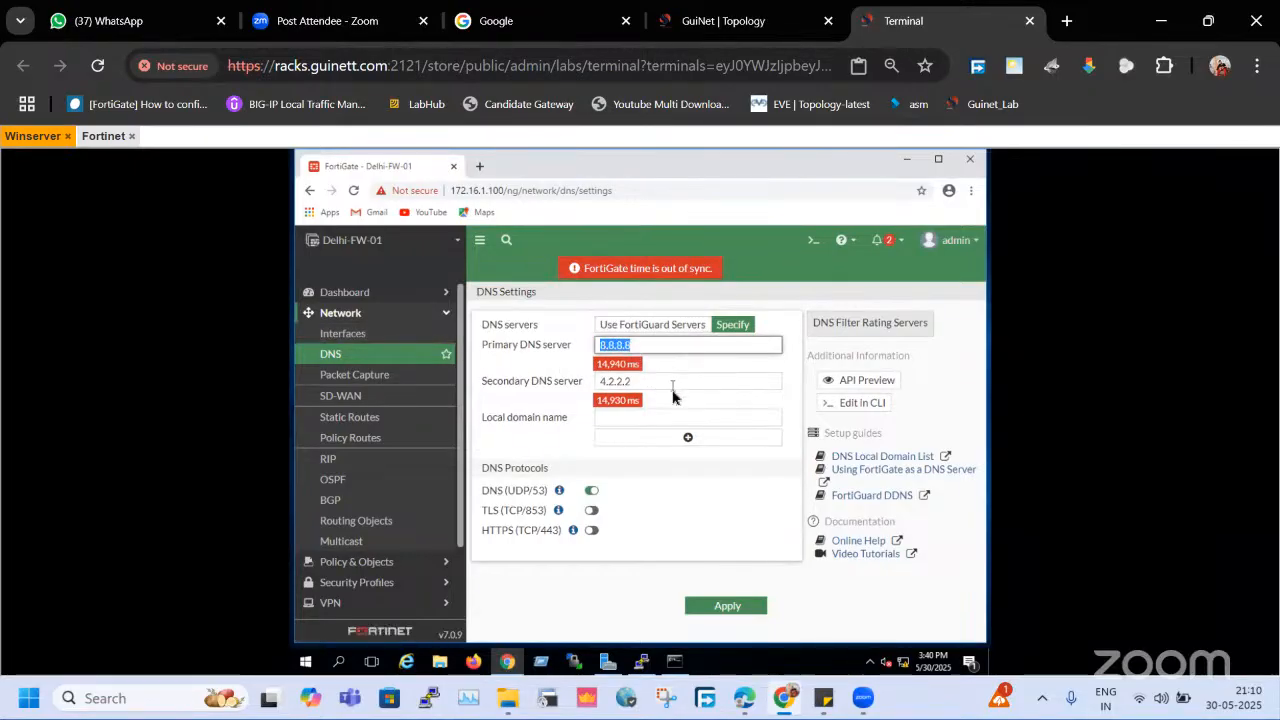
pyautogui.press('Tab')
pyautogui.hotkey('shift', 'Tab')
# - Open the firewall's system settings and review the host name and the System Time section
pyautogui.click(330, 314)
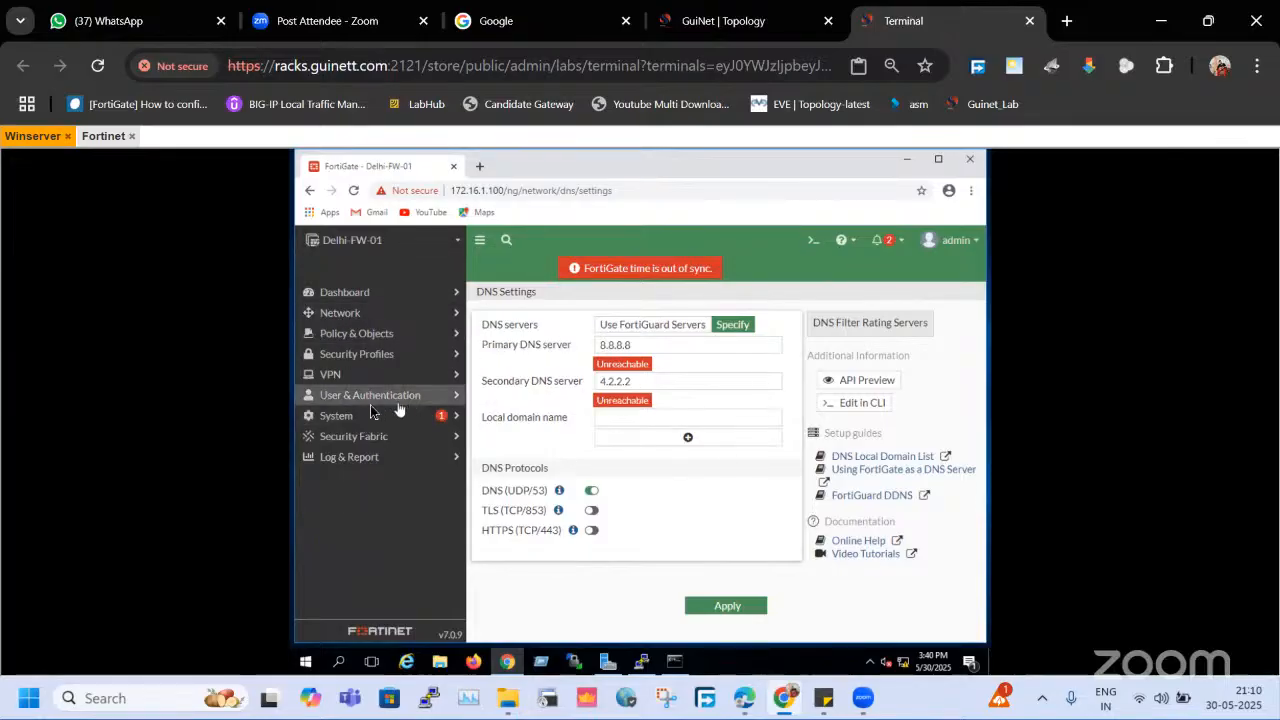
pyautogui.click(405, 418)
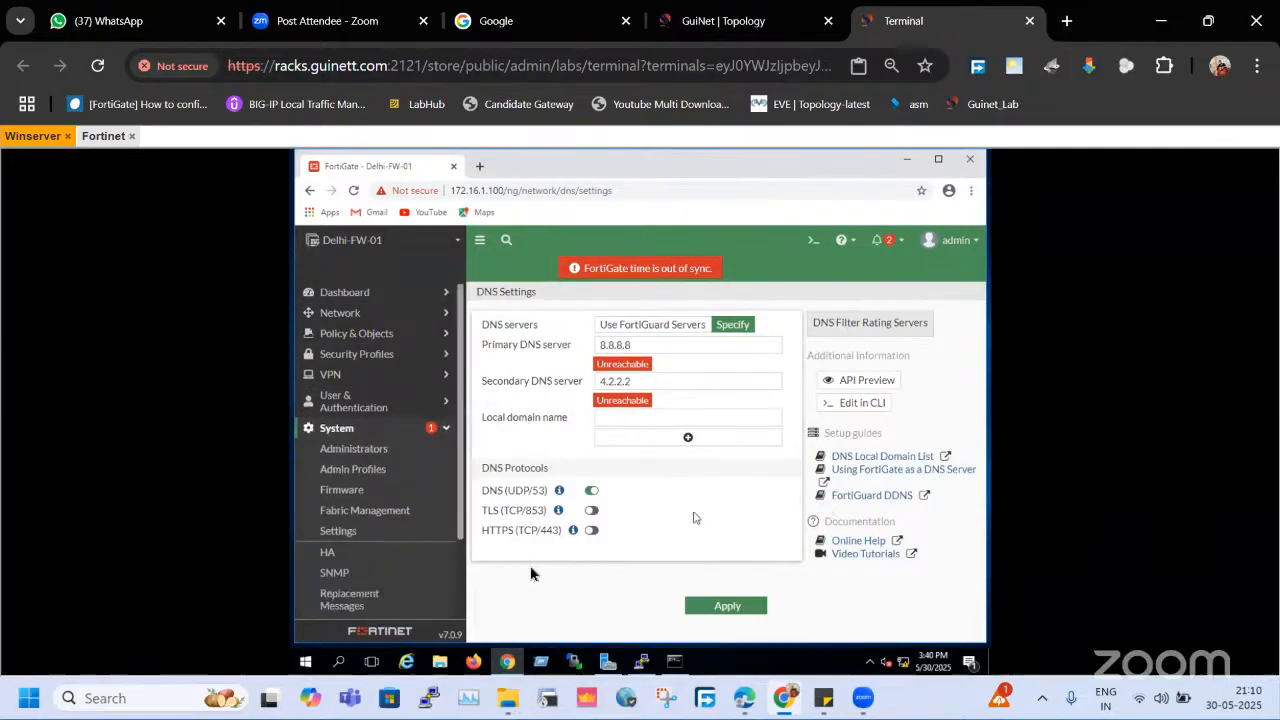
pyautogui.click(370, 534)
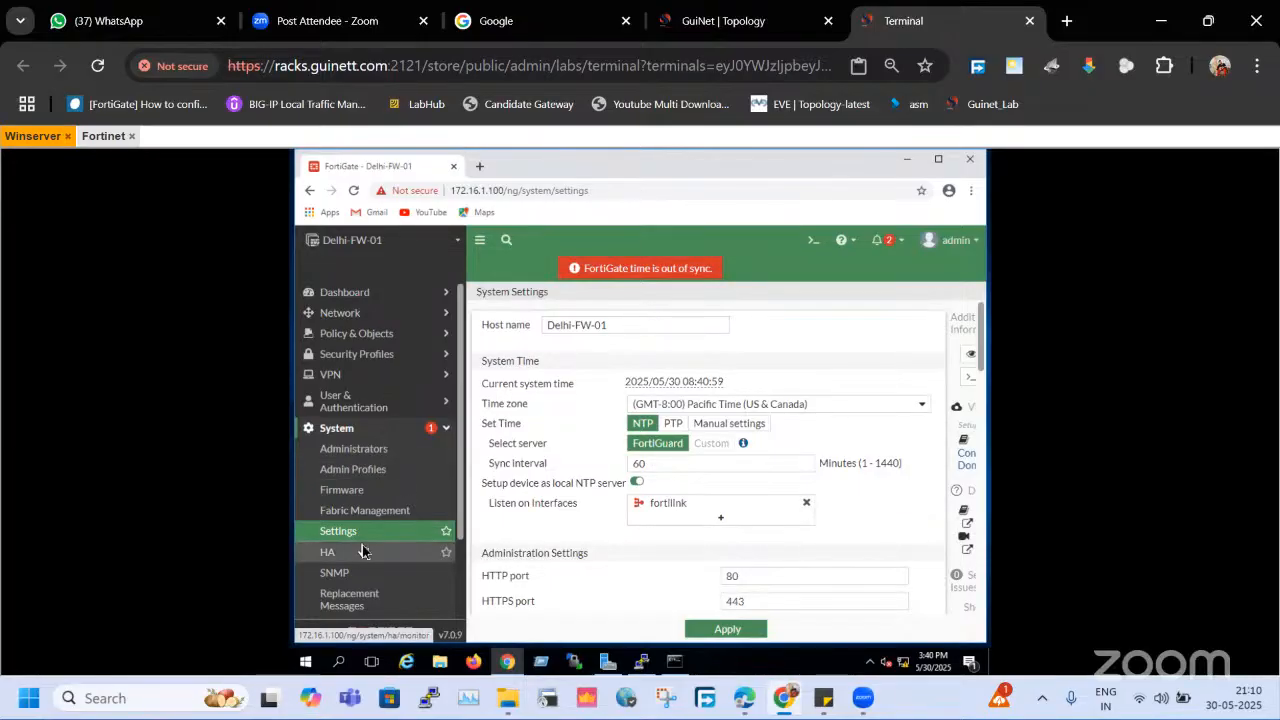
pyautogui.click(661, 327)
pyautogui.hotkey('ctrl', 'a')
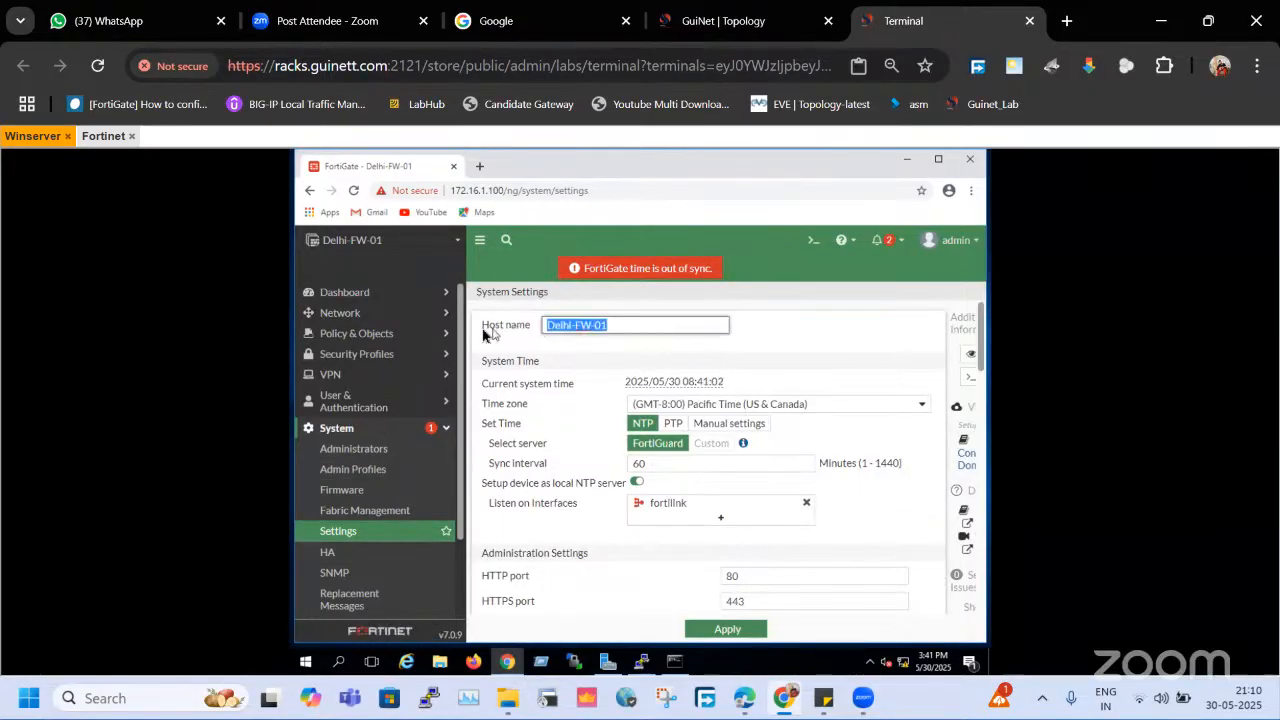
pyautogui.moveTo(484, 326); pyautogui.dragTo(519, 328)
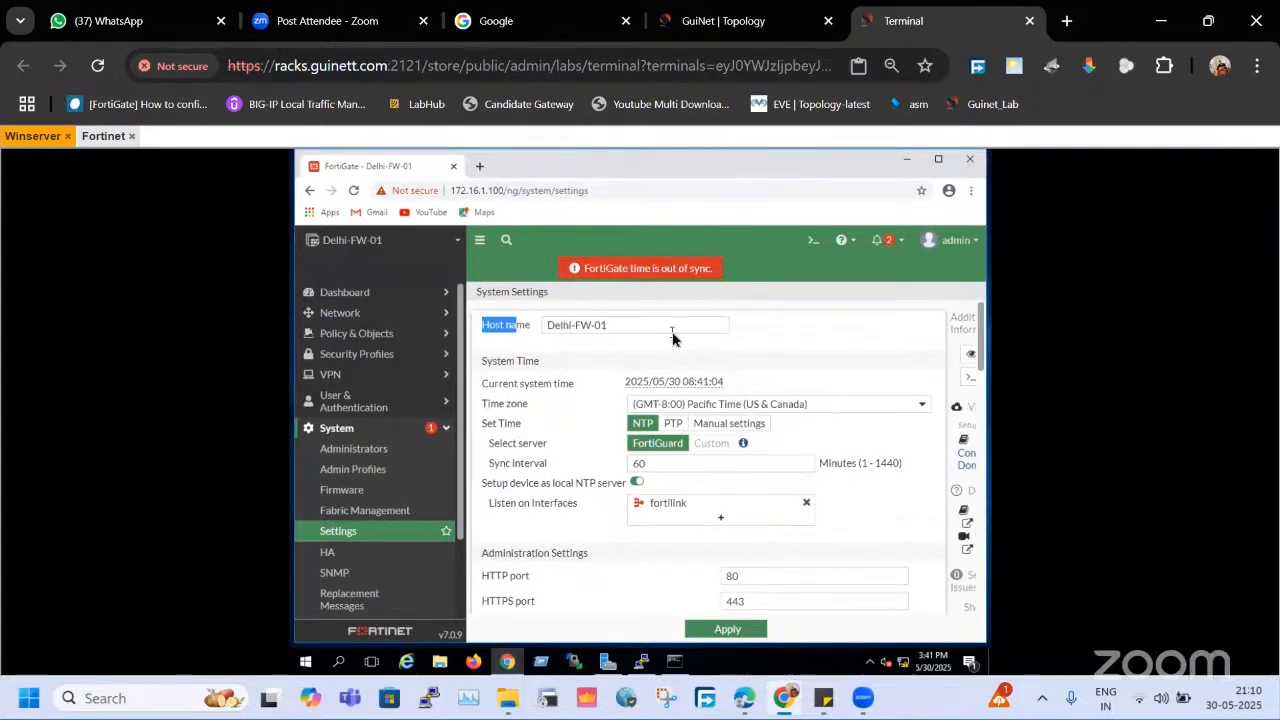
pyautogui.moveTo(672, 330); pyautogui.dragTo(556, 330)
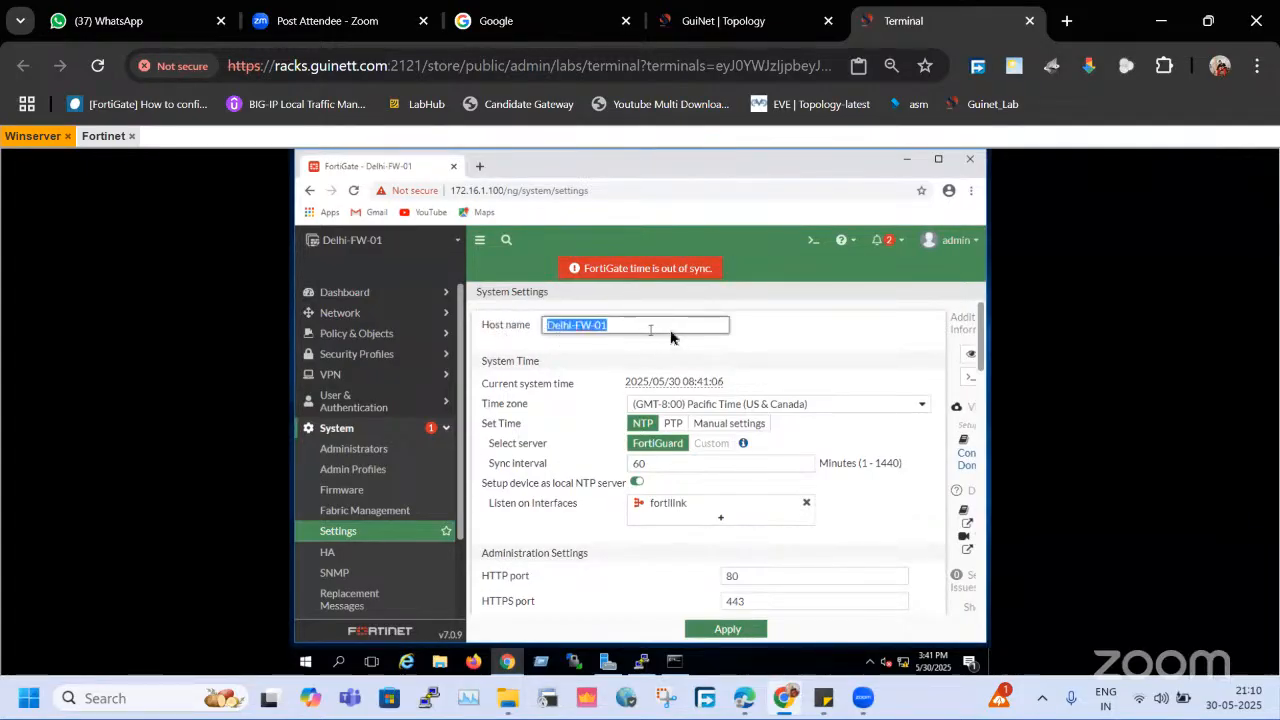
pyautogui.moveTo(680, 334); pyautogui.dragTo(473, 335)
pyautogui.moveTo(750, 379); pyautogui.dragTo(476, 370)
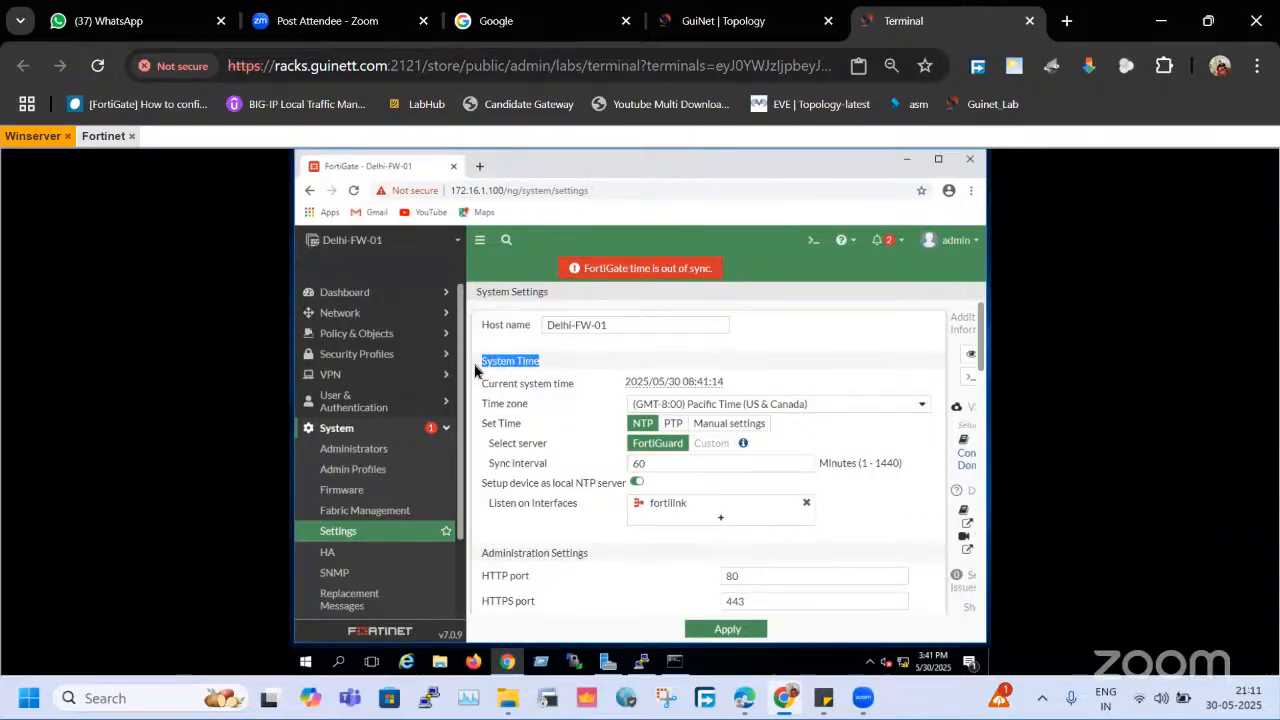
# - Look through the available time zones for the system time, leaving the list without picking one
pyautogui.click(896, 410)
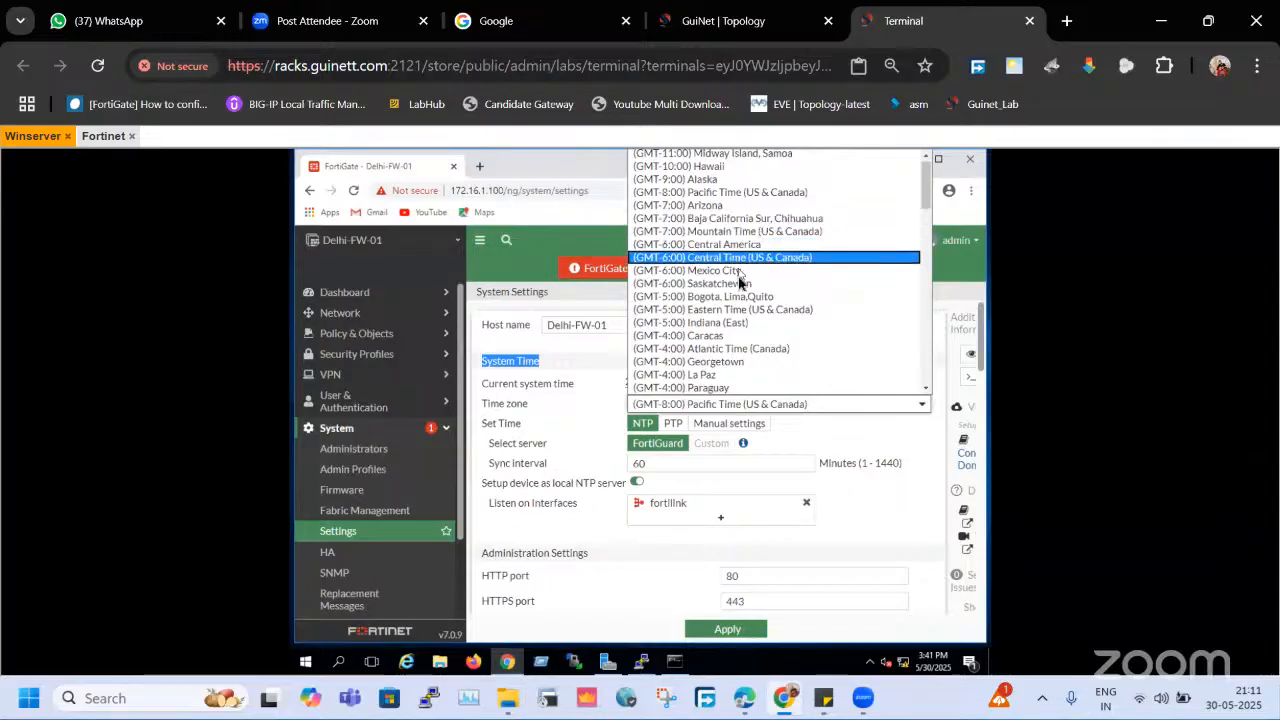
pyautogui.scroll(-10, 741, 325)
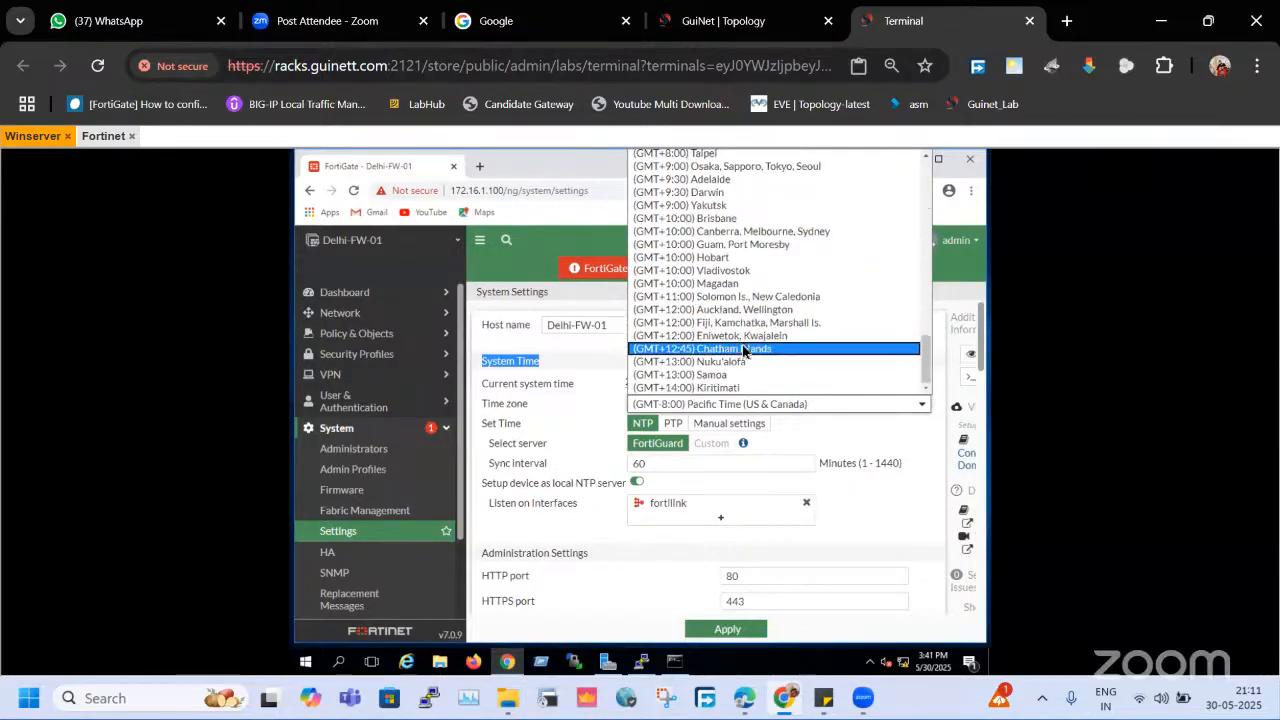
pyautogui.scroll(10, 742, 347)
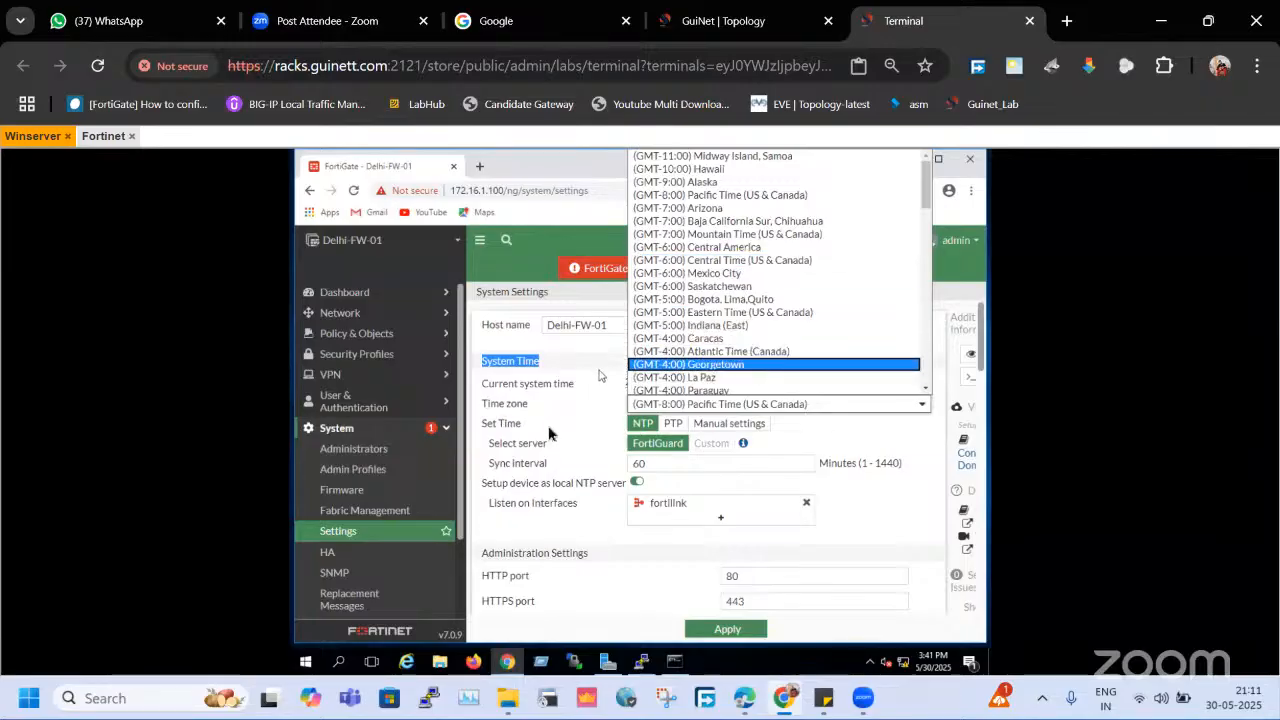
pyautogui.click(515, 425)
pyautogui.click(867, 413)
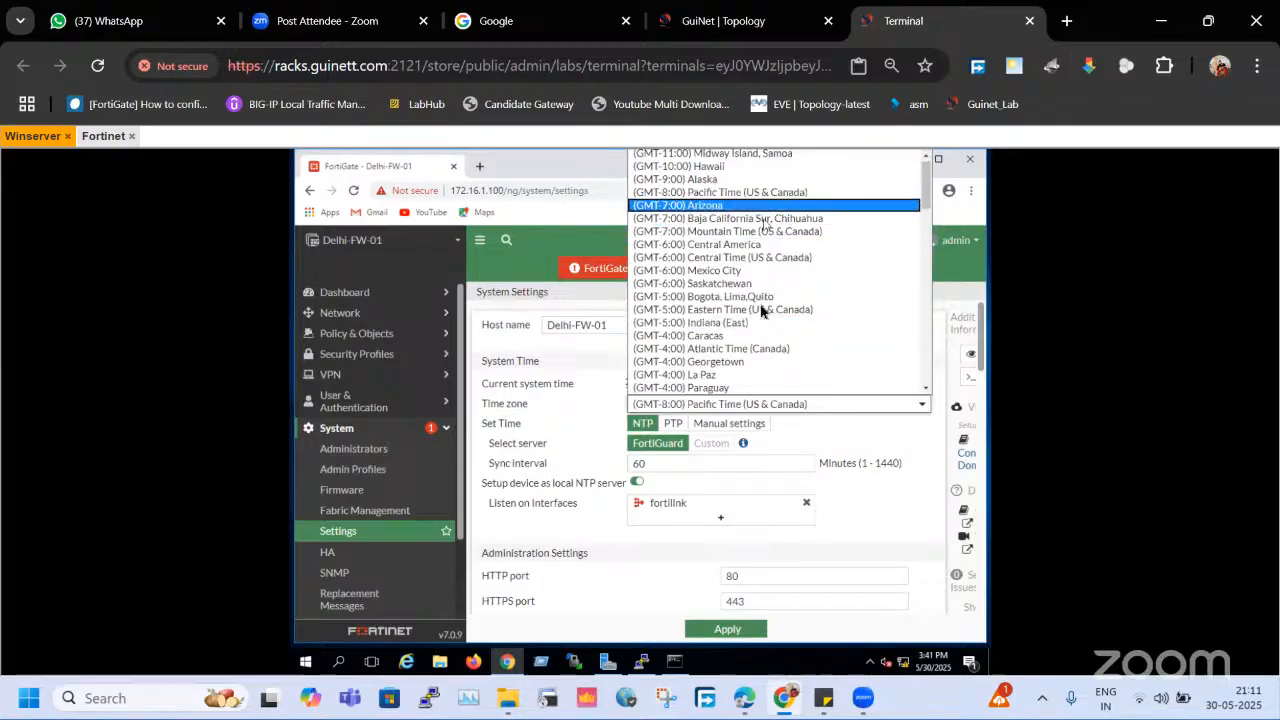
pyautogui.scroll(-10, 785, 300)
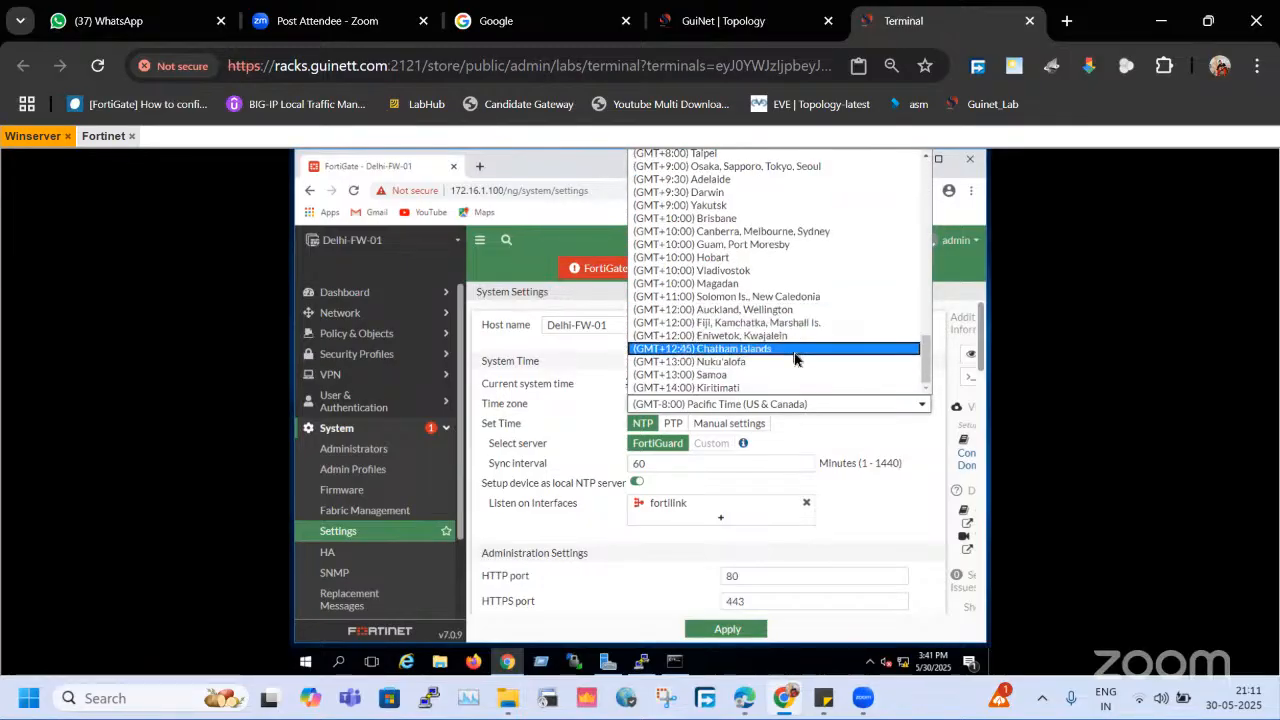
pyautogui.scroll(10, 795, 358)
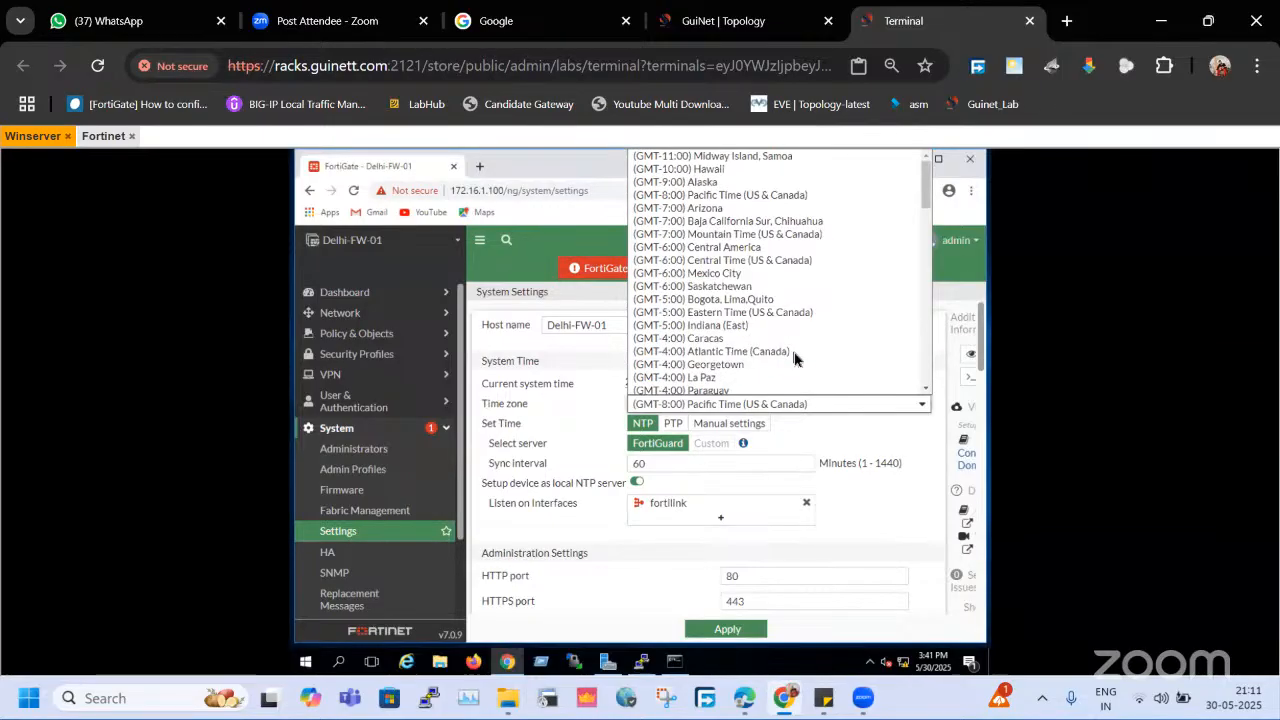
pyautogui.scroll(-10, 797, 331)
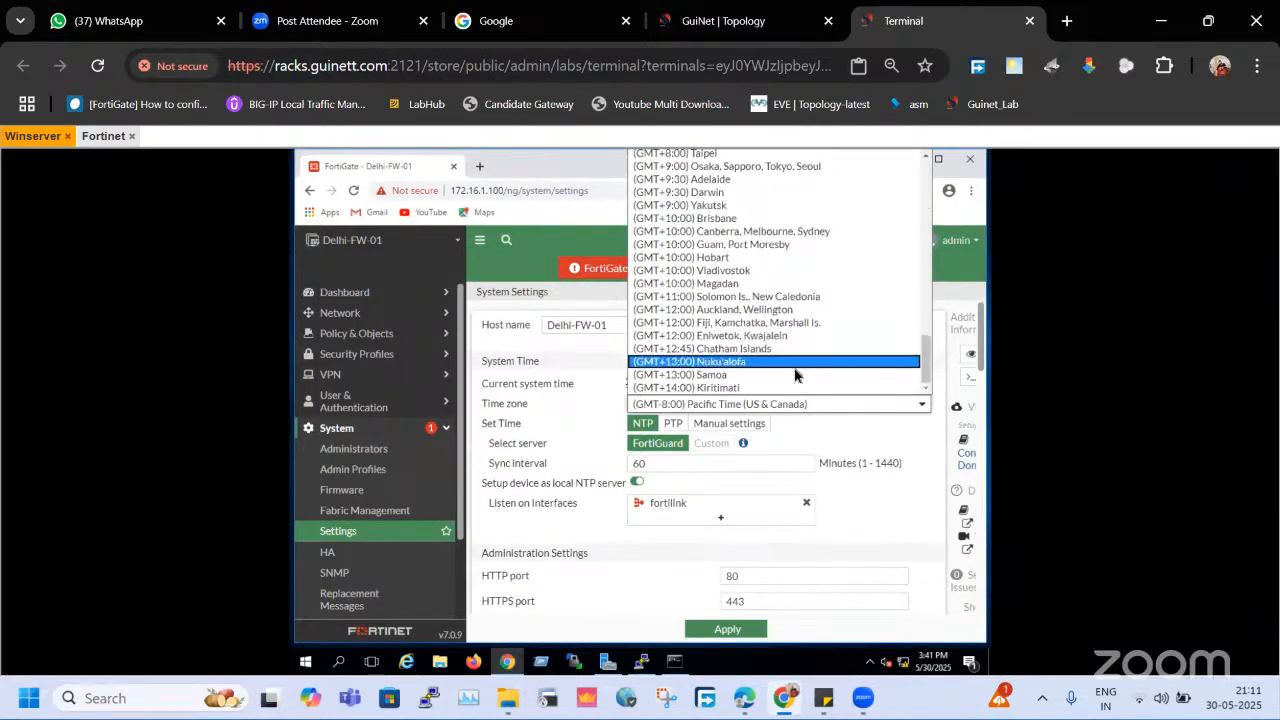
pyautogui.click(558, 425)
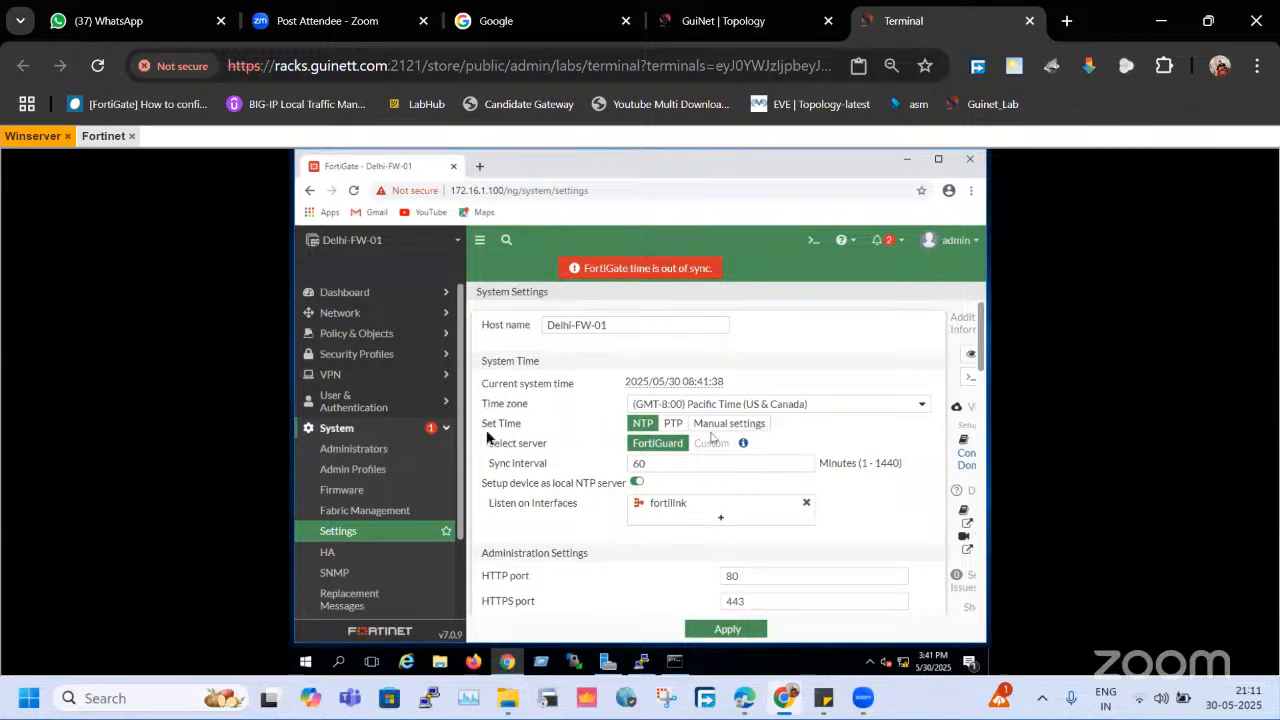
# - Switch the system's Set Time option to Manual settings and check its date and time fields
pyautogui.moveTo(478, 424); pyautogui.dragTo(527, 430)
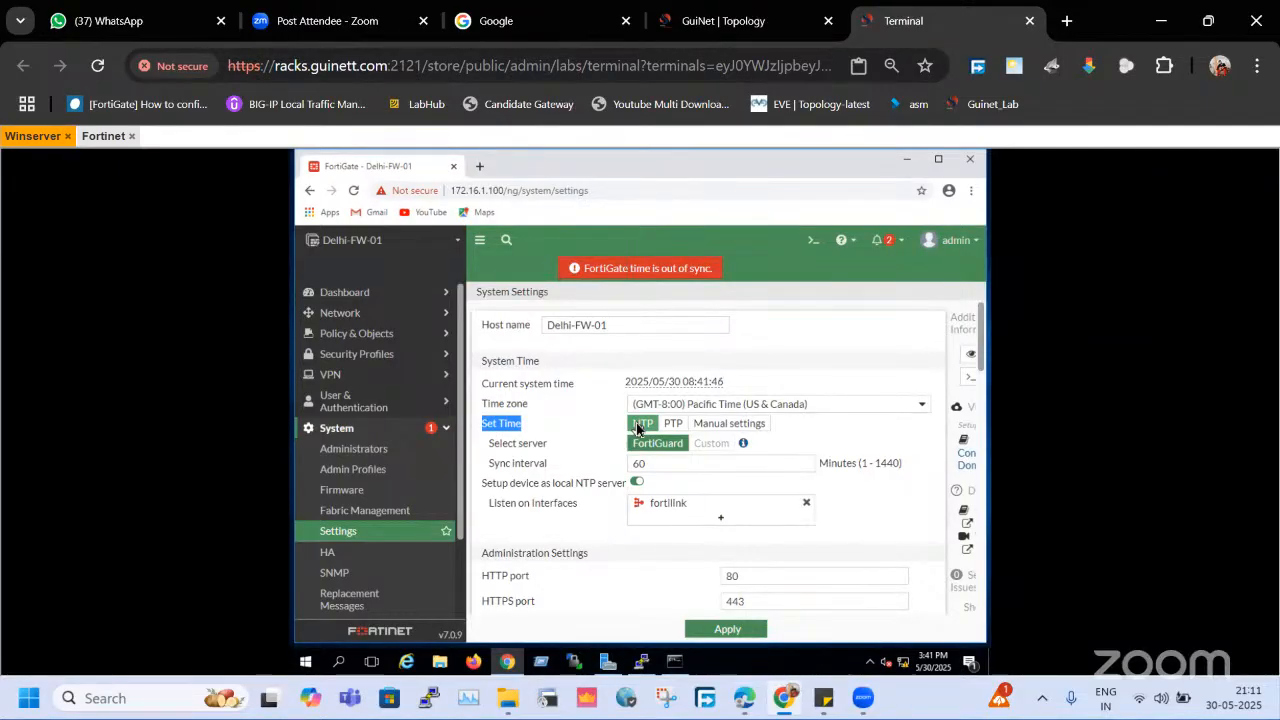
pyautogui.click(745, 424)
pyautogui.click(735, 448)
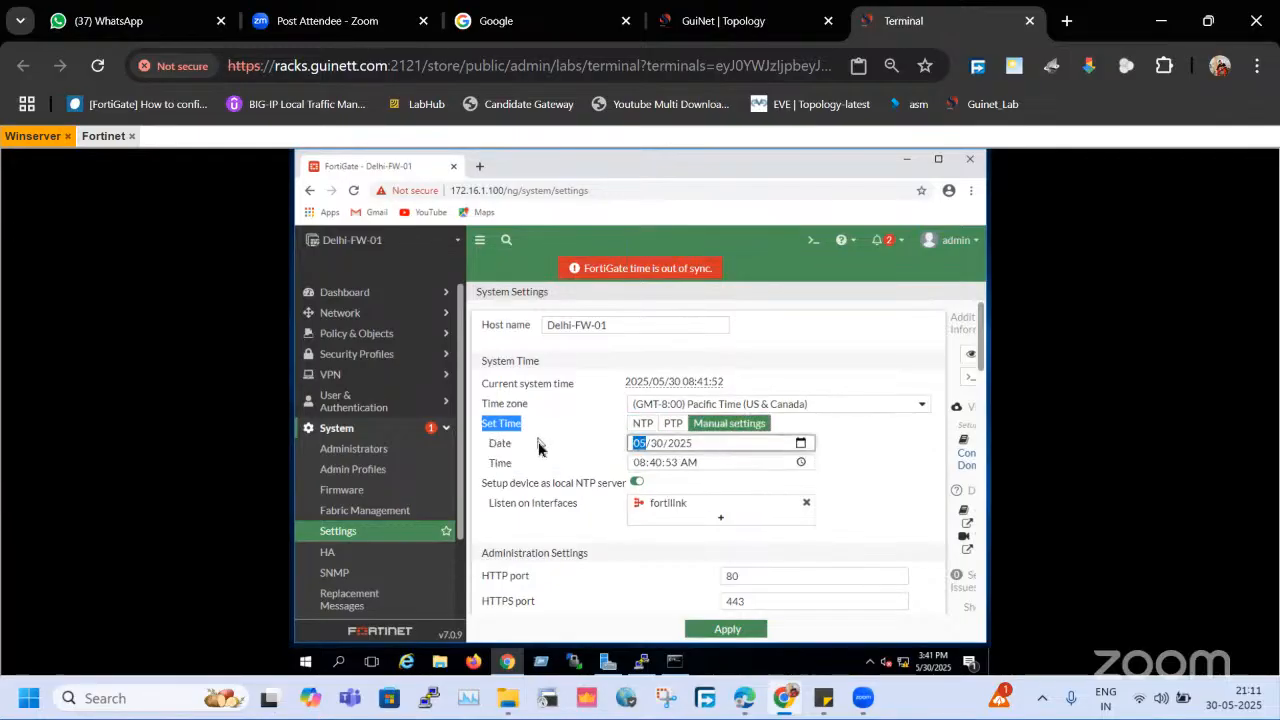
pyautogui.click(702, 465)
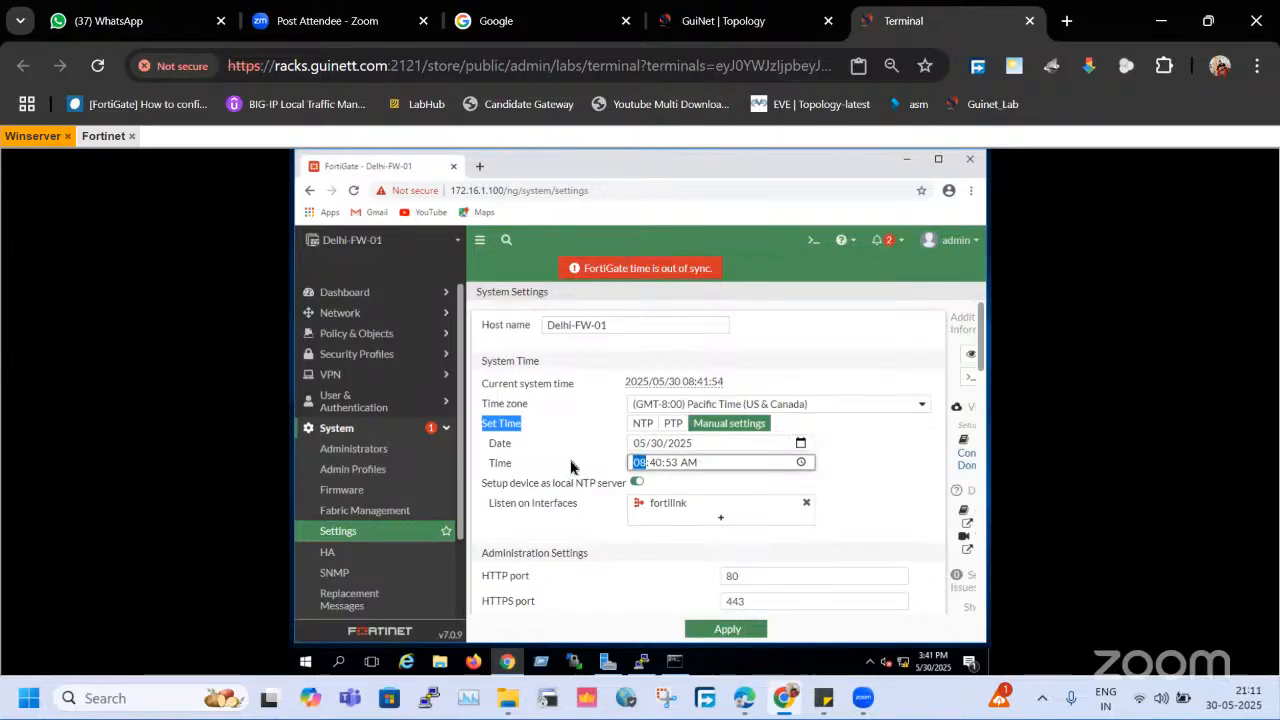
# - Check the HTTP and HTTPS ports in the Administration Settings section
pyautogui.click(842, 584)
pyautogui.moveTo(842, 583); pyautogui.dragTo(673, 587)
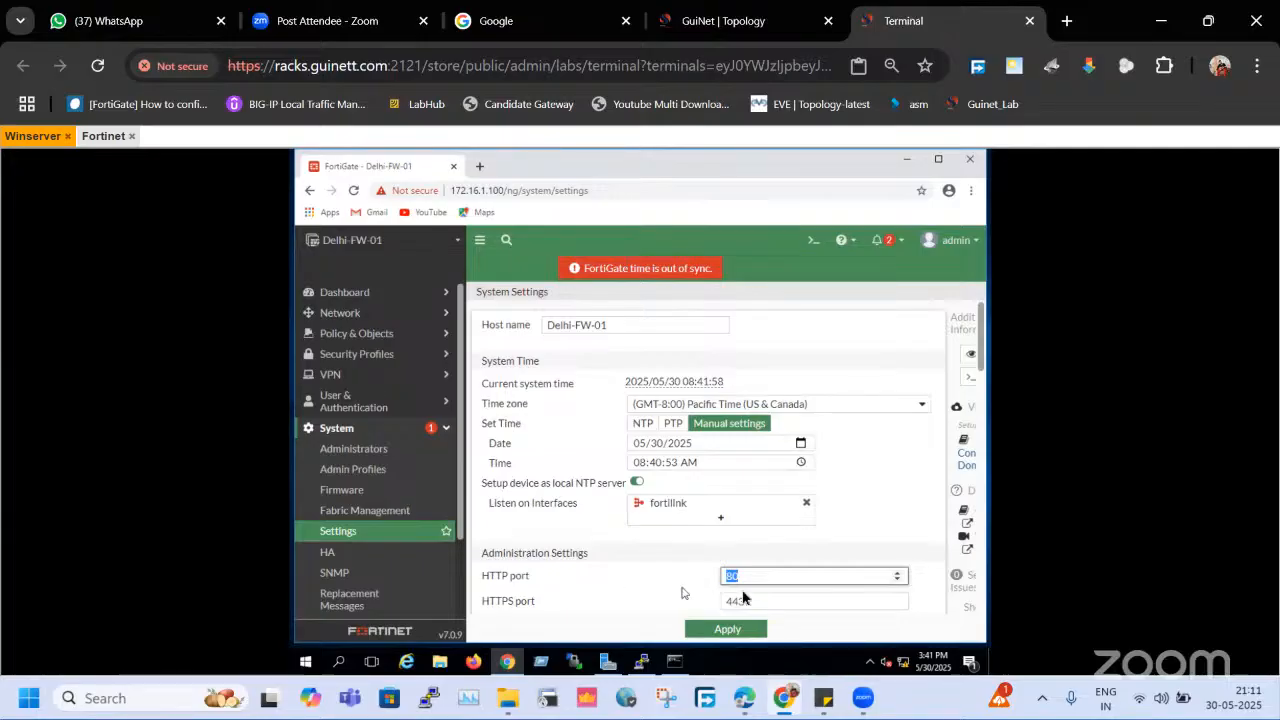
pyautogui.moveTo(789, 602); pyautogui.dragTo(672, 604)
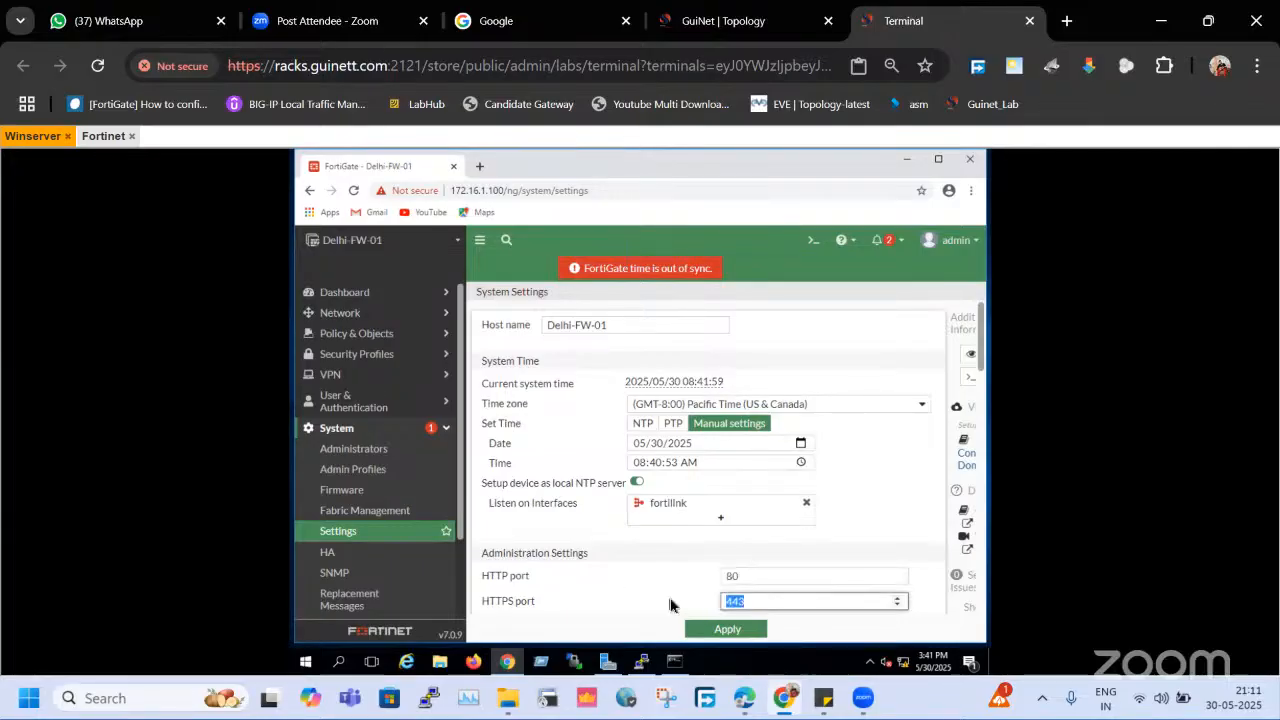
pyautogui.click(728, 606)
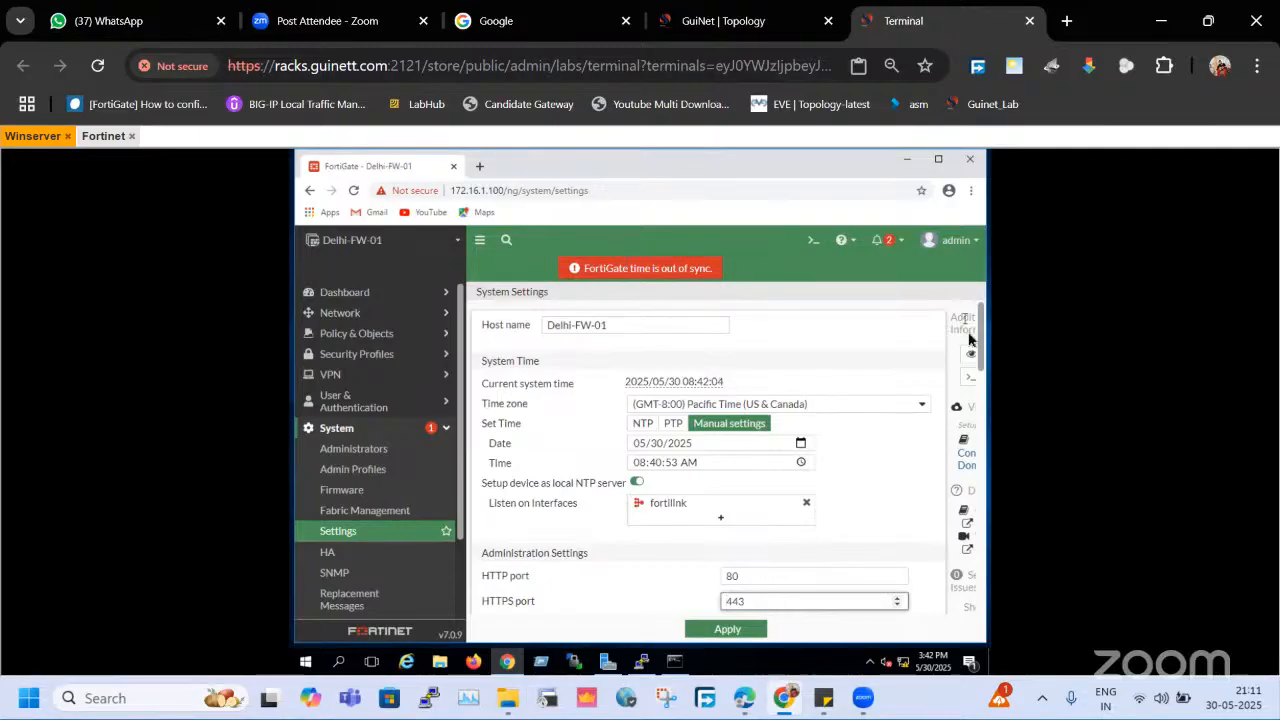
# - Set the administrative SSH port to 622 and apply the system settings
pyautogui.moveTo(981, 350); pyautogui.dragTo(981, 401)
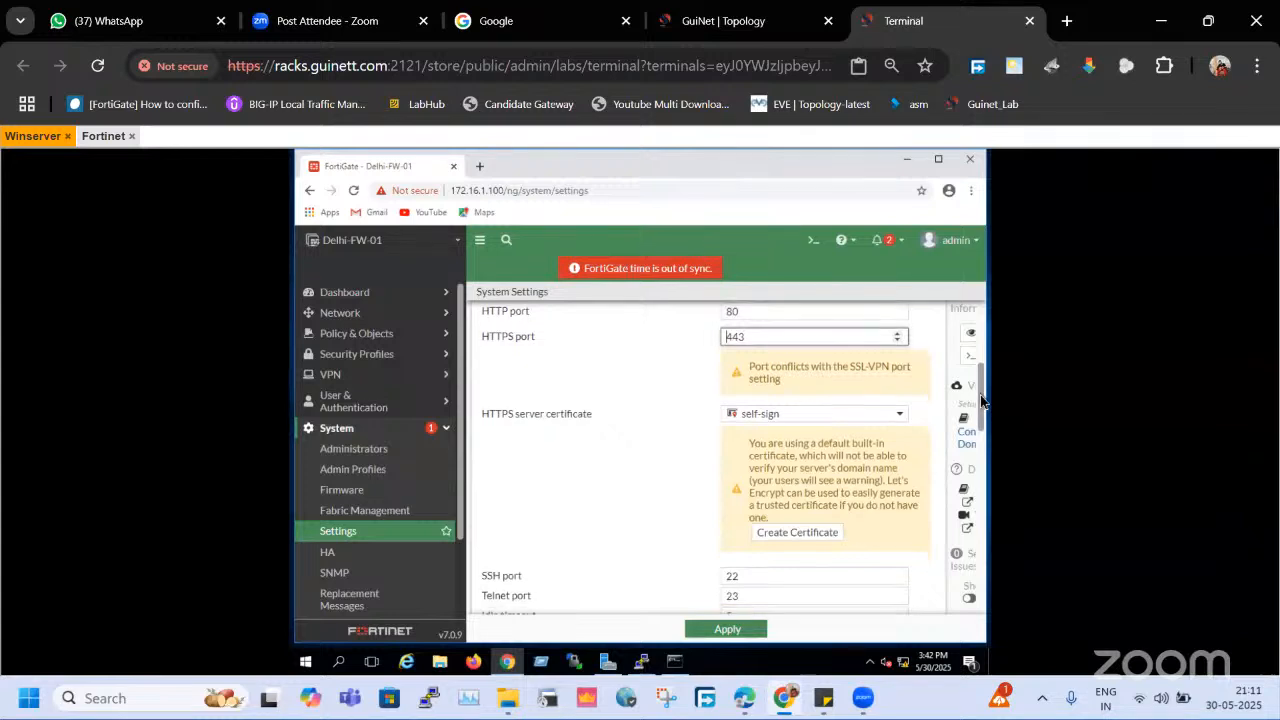
pyautogui.click(728, 577)
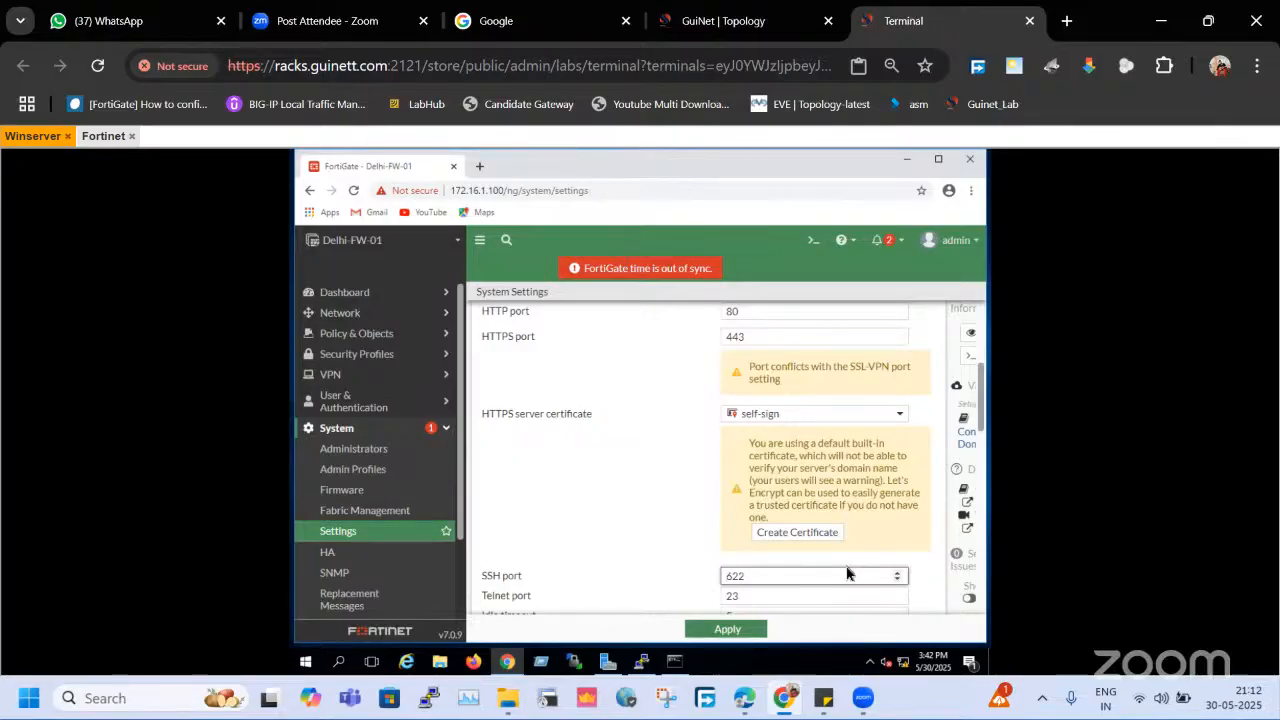
pyautogui.click(728, 637)
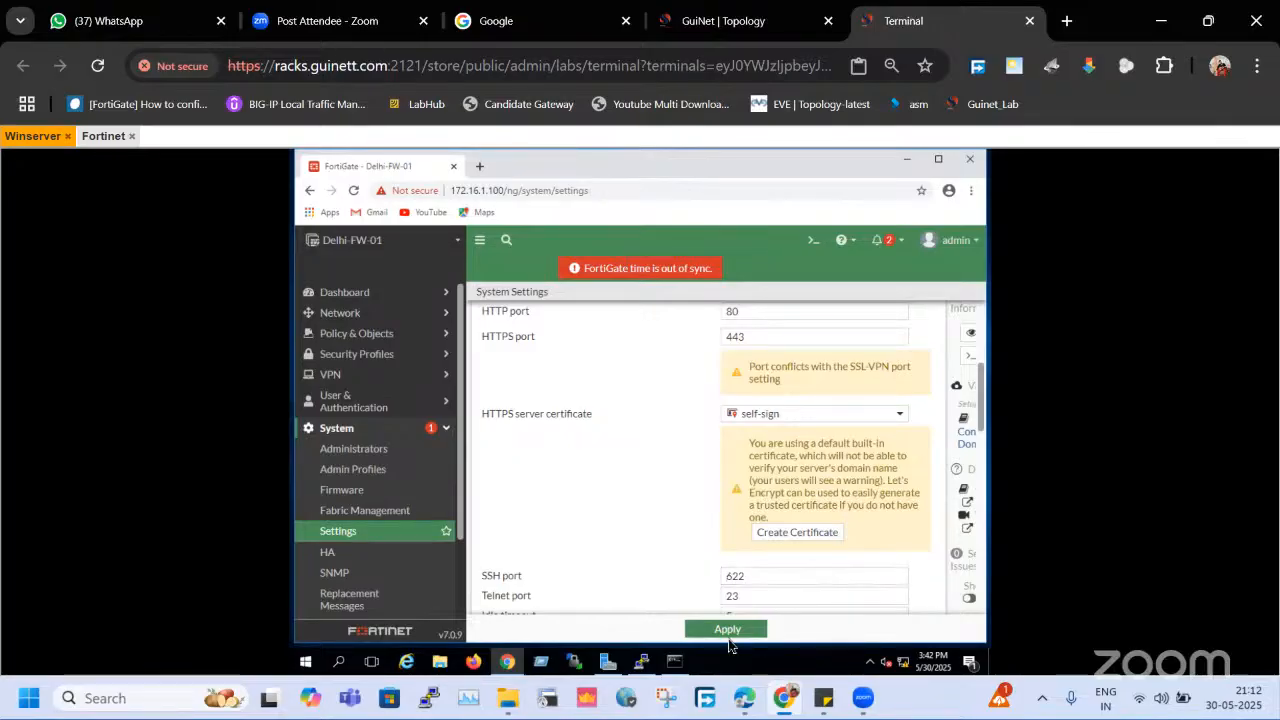
pyautogui.click(729, 634)
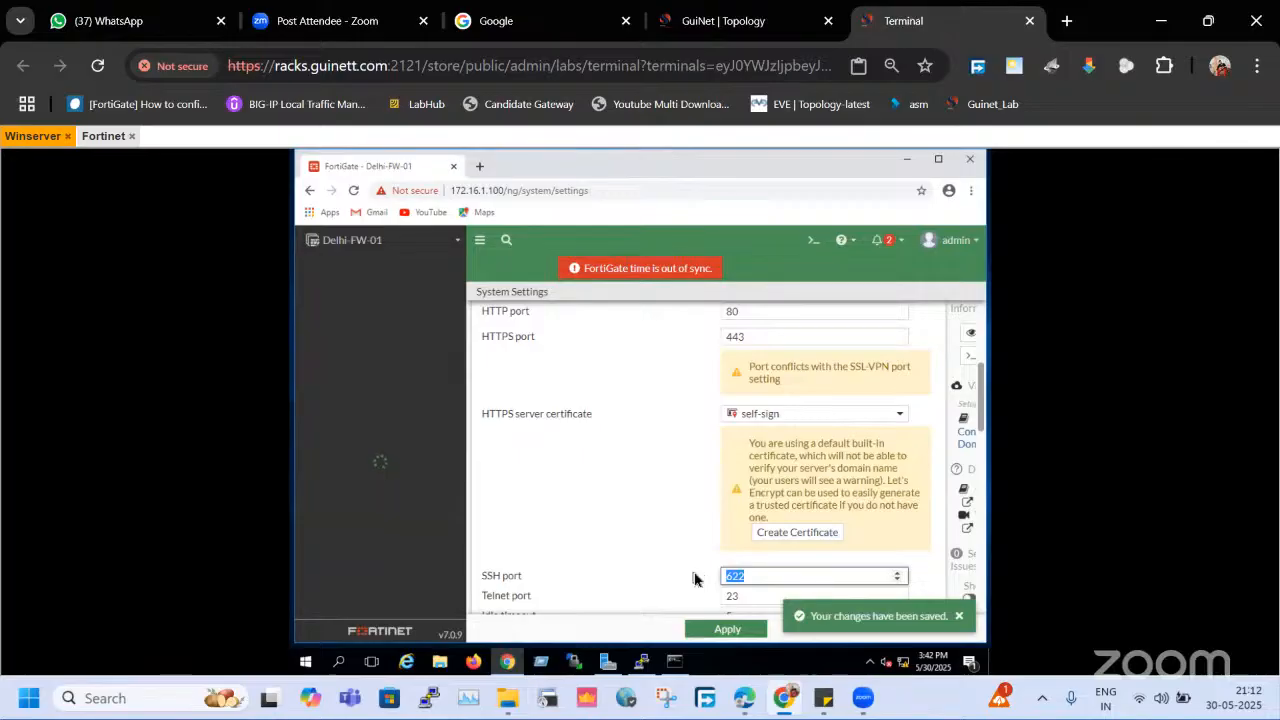
# - Return to the firewall's interface list and check the Administrative Access column for MGMT (port1)
pyautogui.click(366, 318)
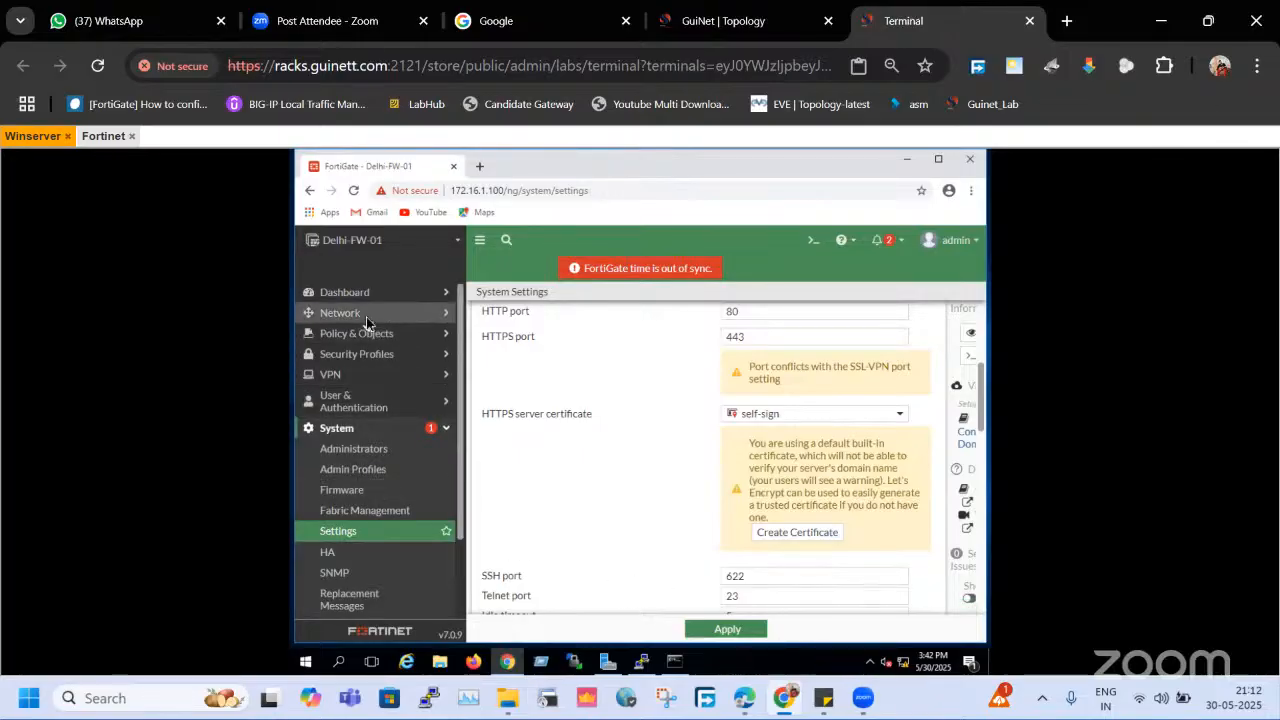
pyautogui.click(366, 316)
pyautogui.click(364, 340)
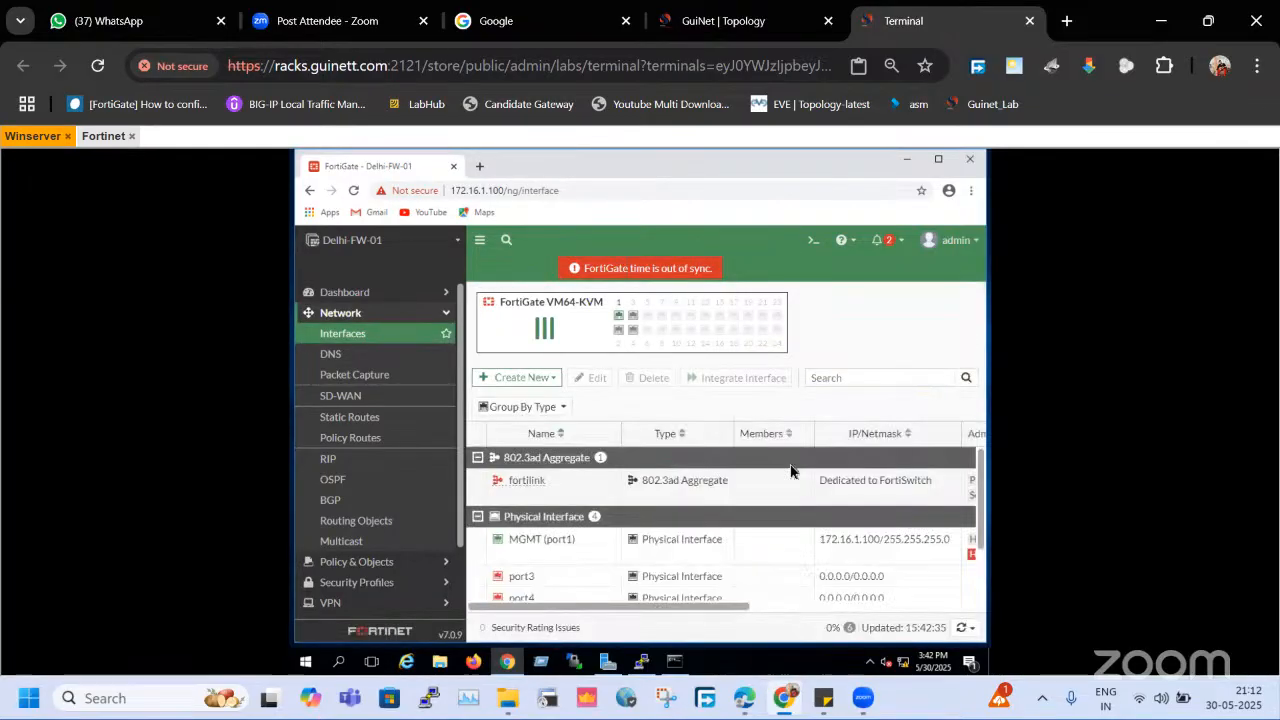
pyautogui.moveTo(742, 607); pyautogui.dragTo(887, 610)
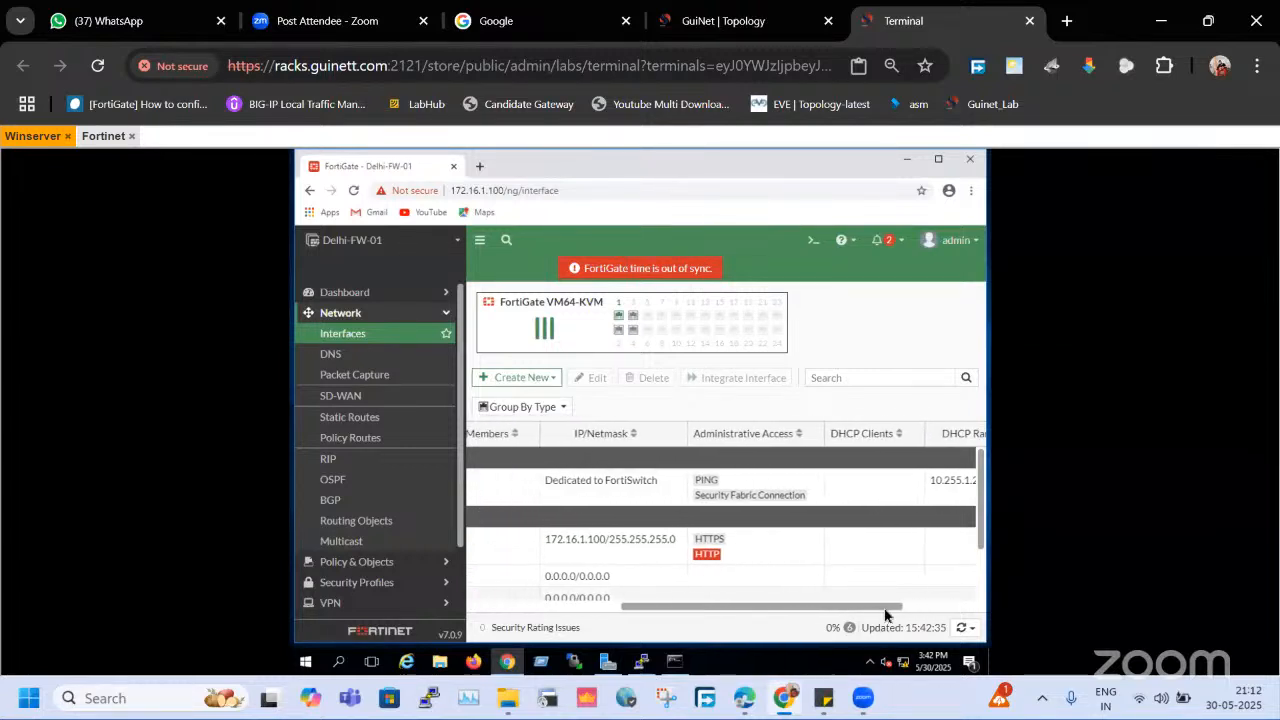
# - Enable SSH administrative access on the MGMT (port1) interface, save it, and accept the connected-interface confirmation
pyautogui.click(756, 562)
pyautogui.moveTo(778, 606); pyautogui.dragTo(530, 608)
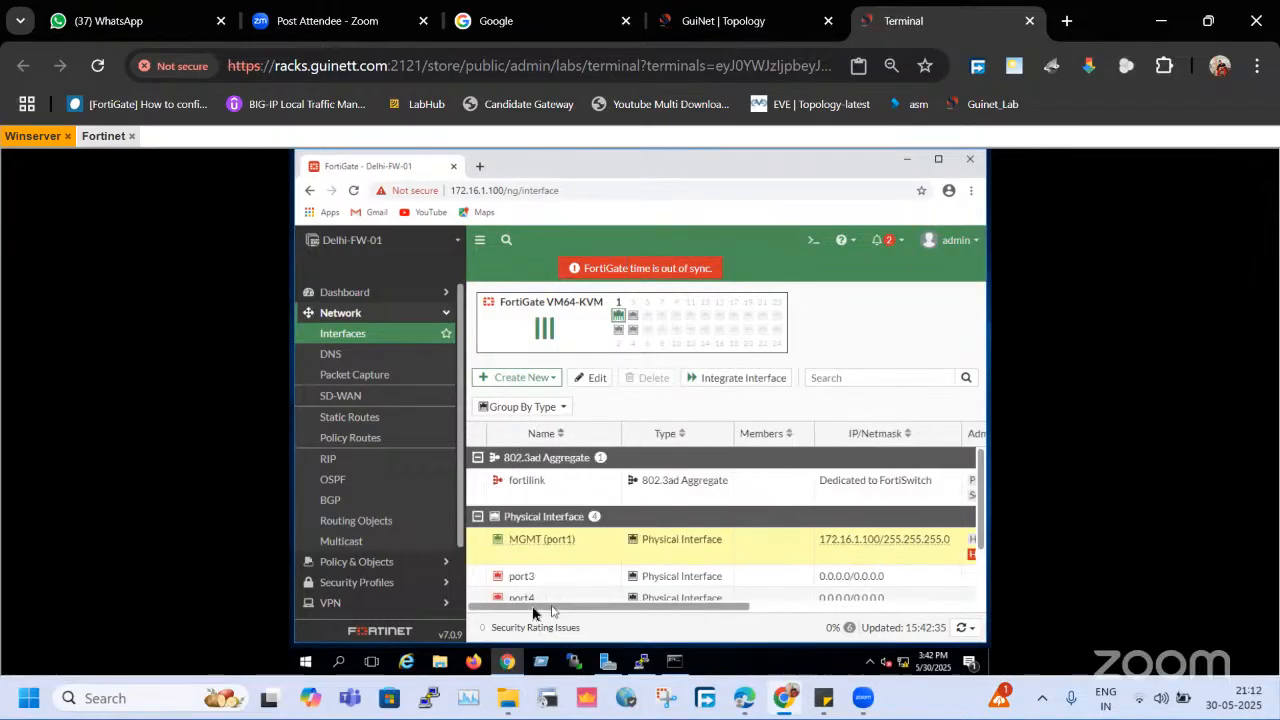
pyautogui.rightClick(510, 562)
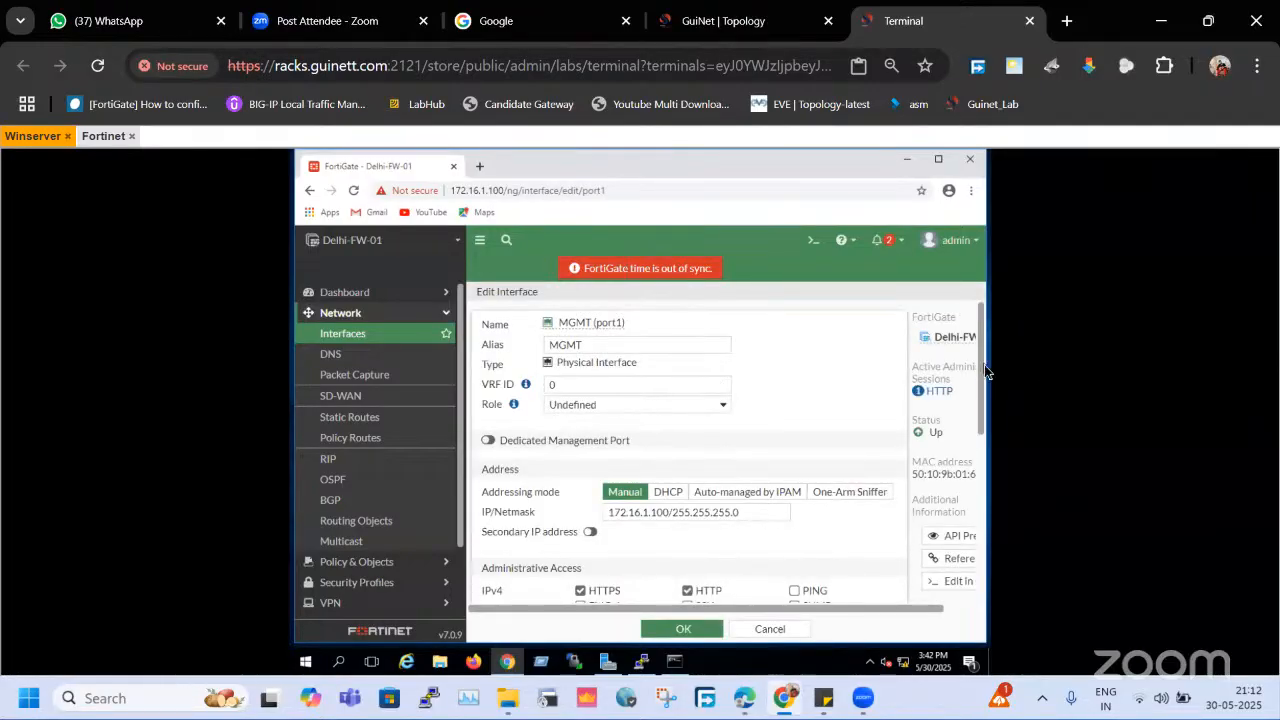
pyautogui.scroll(-2, 985, 412)
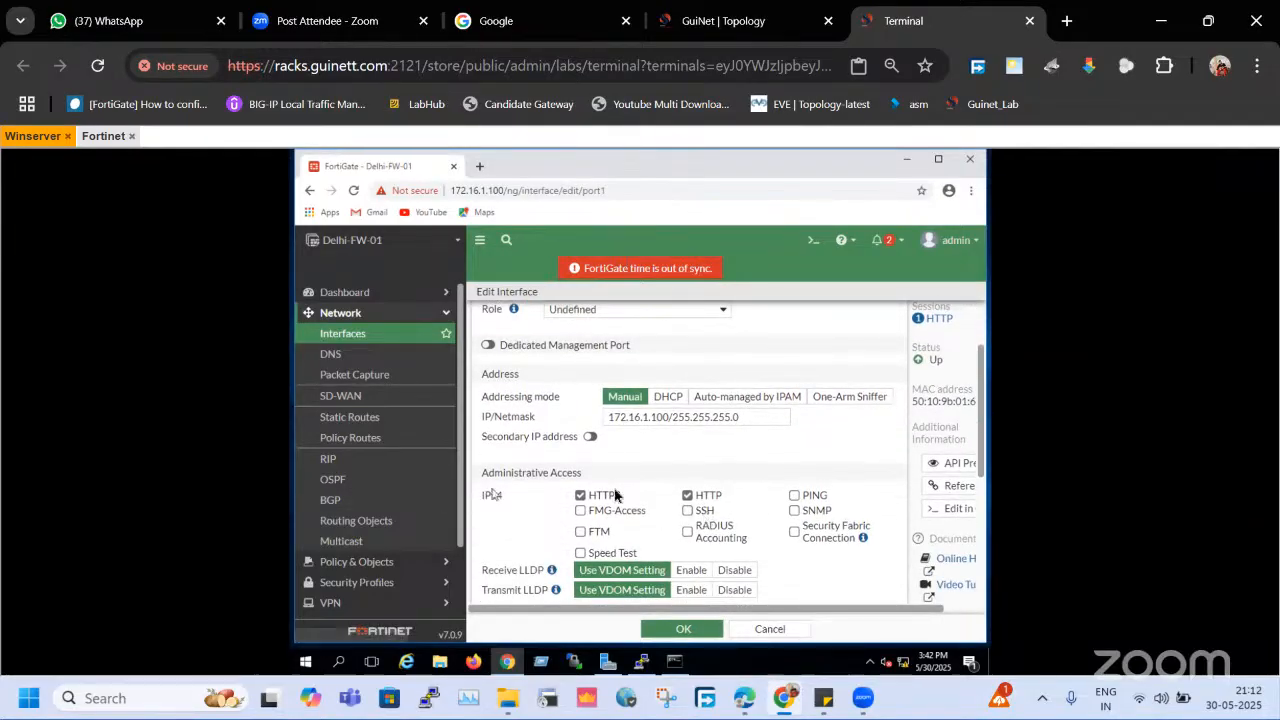
pyautogui.click(710, 513)
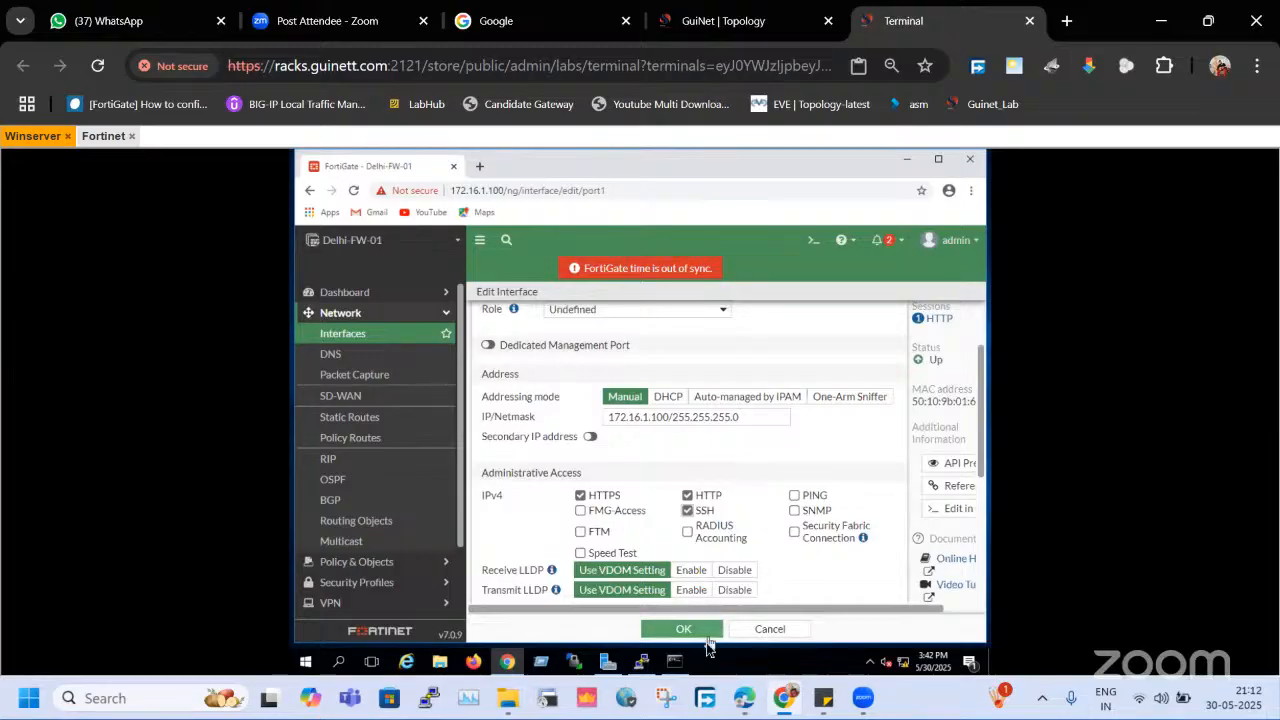
pyautogui.click(685, 630)
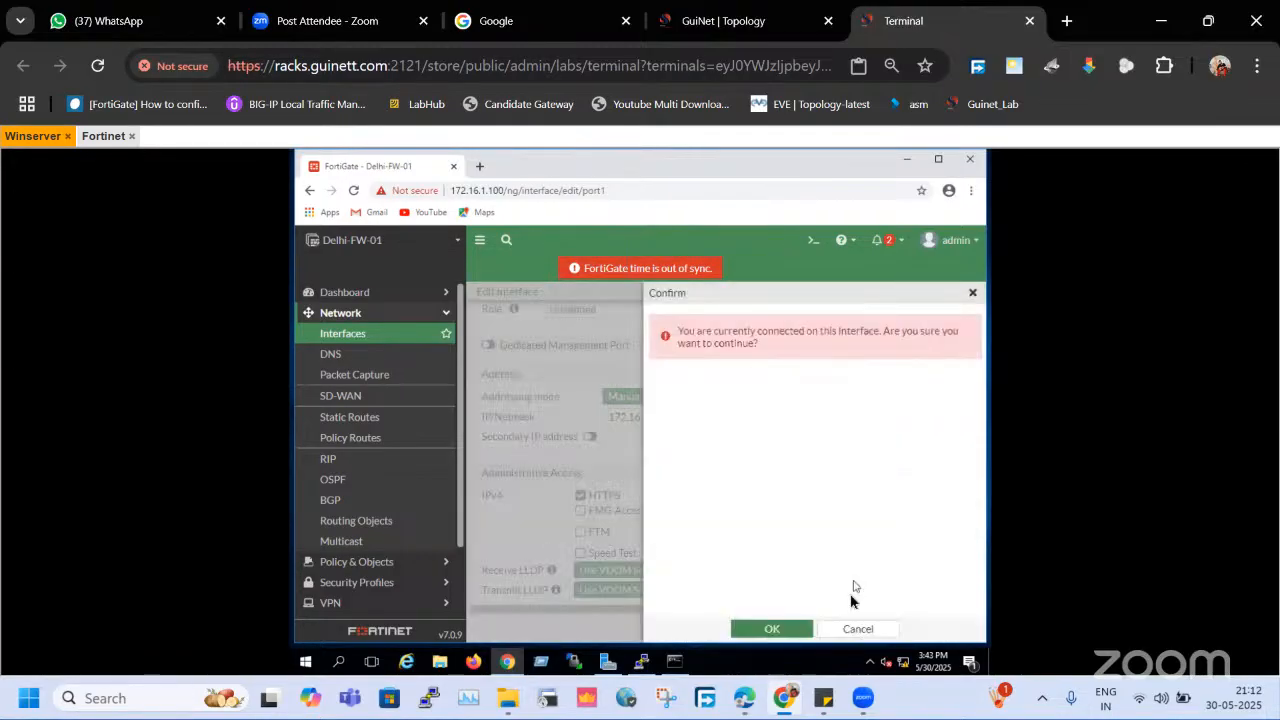
pyautogui.click(775, 628)
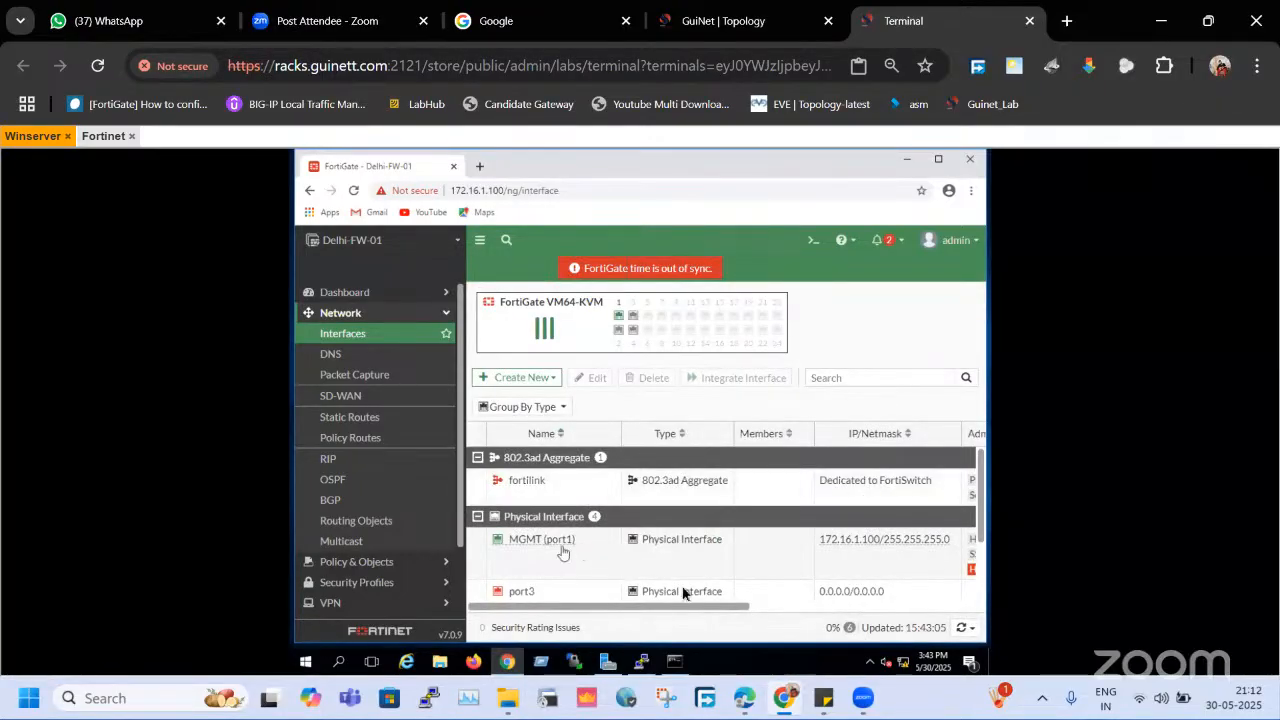
# - Check the Administrative Access column for MGMT (port1) and look over the remaining interfaces in the list
pyautogui.moveTo(649, 607); pyautogui.dragTo(840, 608)
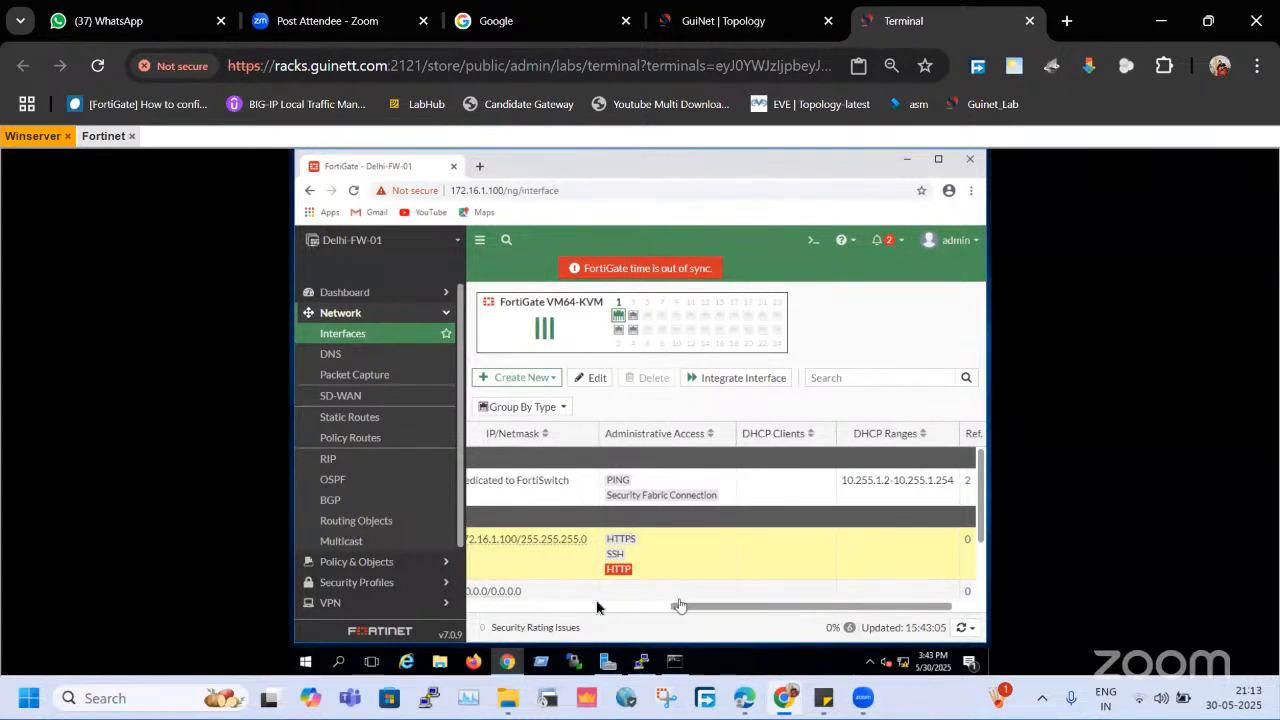
pyautogui.scroll(-2, 604, 607)
pyautogui.moveTo(709, 612); pyautogui.dragTo(502, 607)
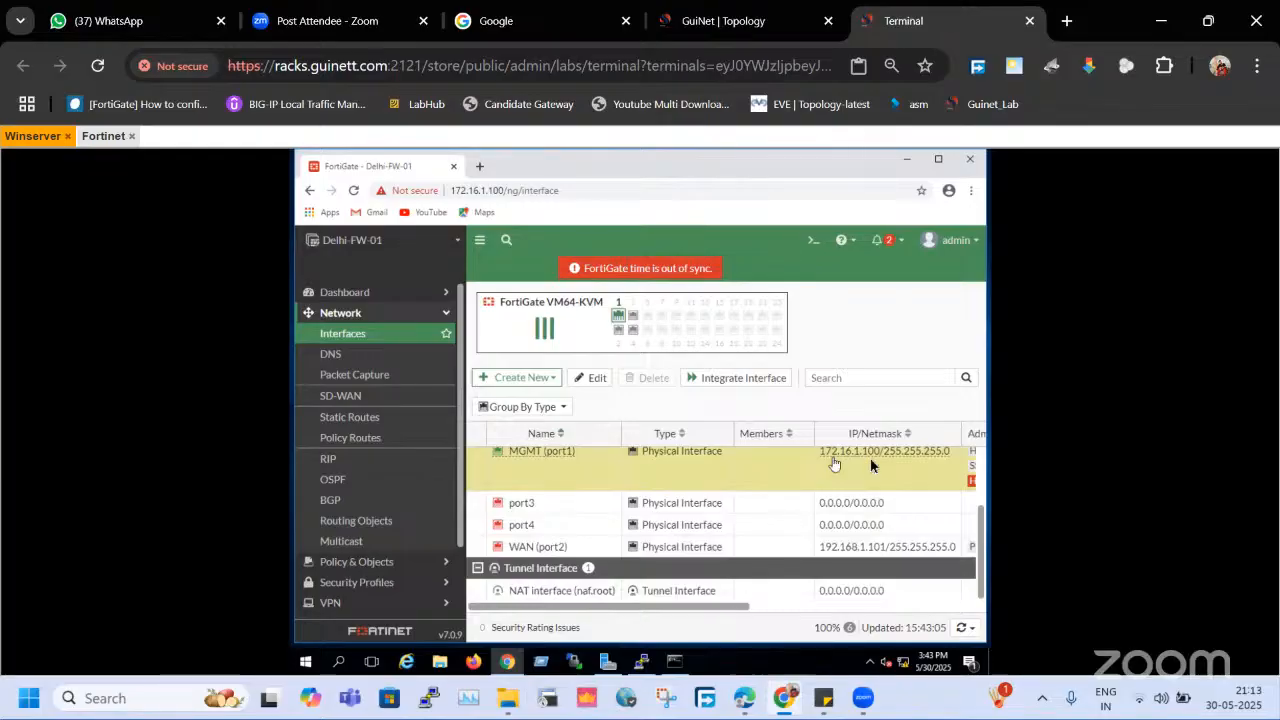
# - Switch to a new PuTTY window, open an SSH connection to 172.16.1.100 on port 622, and accept the server's host key
pyautogui.click(909, 162)
pyautogui.rightClick(643, 657)
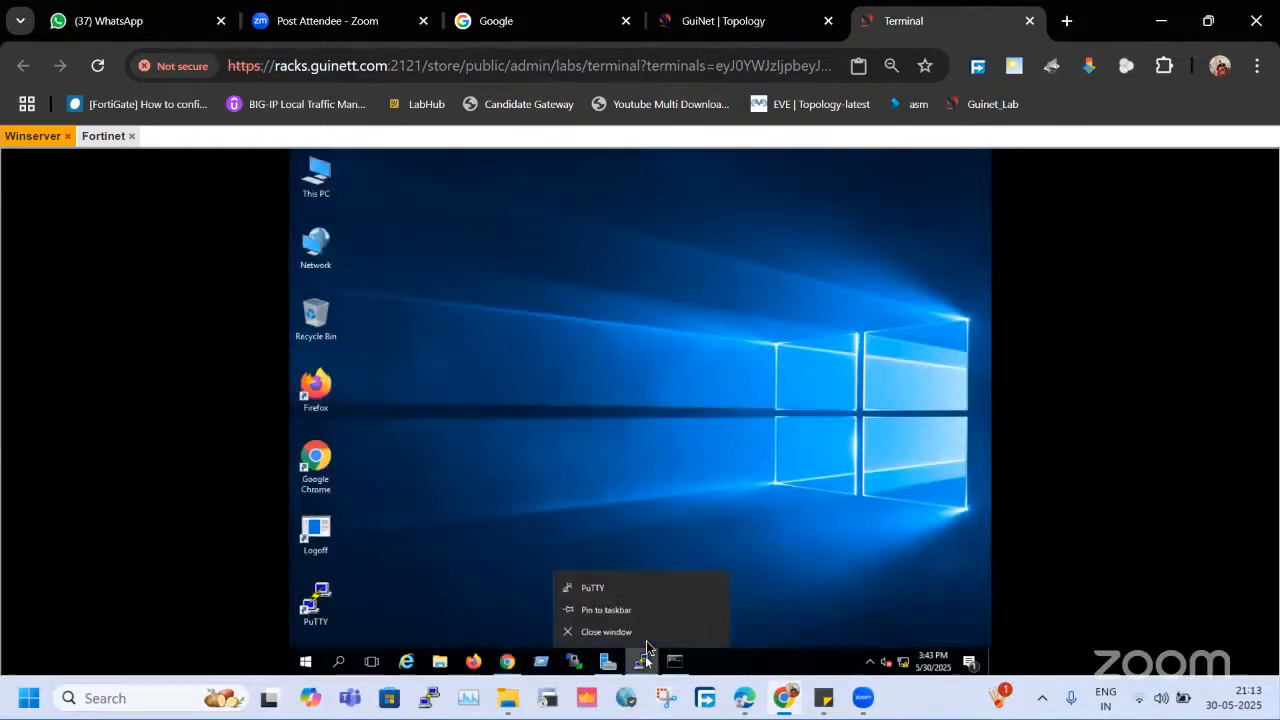
pyautogui.click(602, 584)
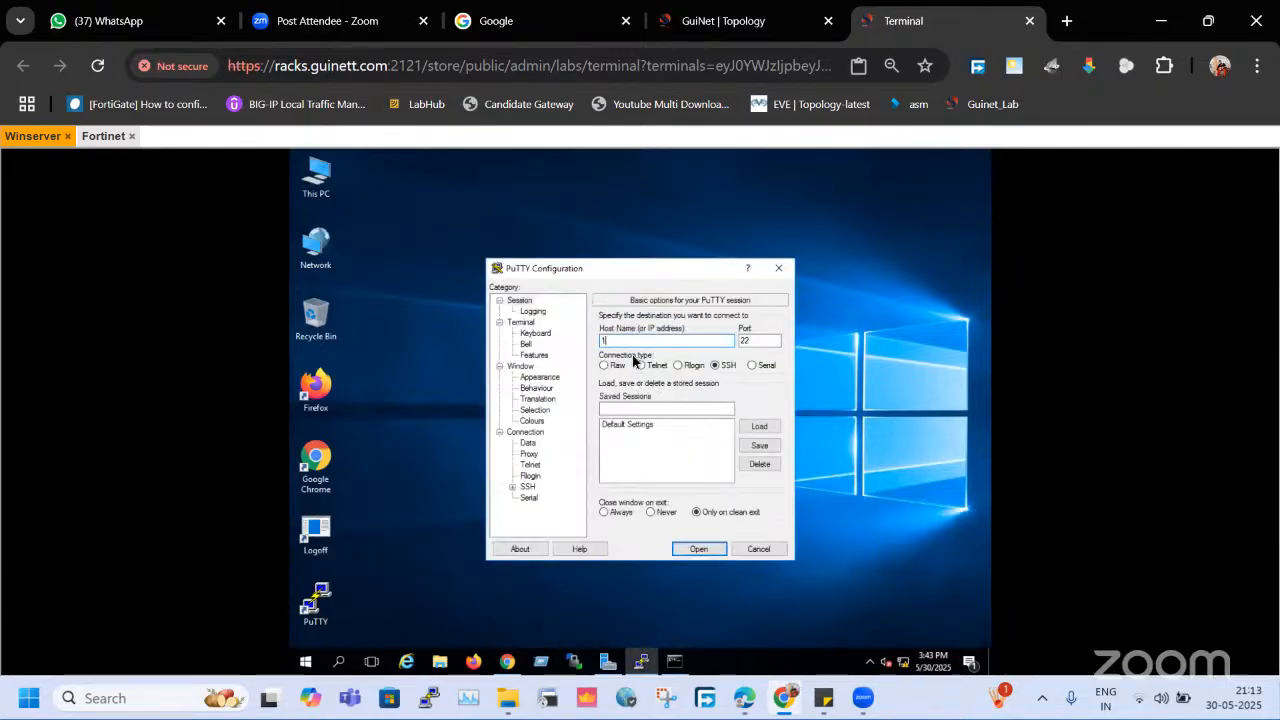
pyautogui.write('172.16.1.100')
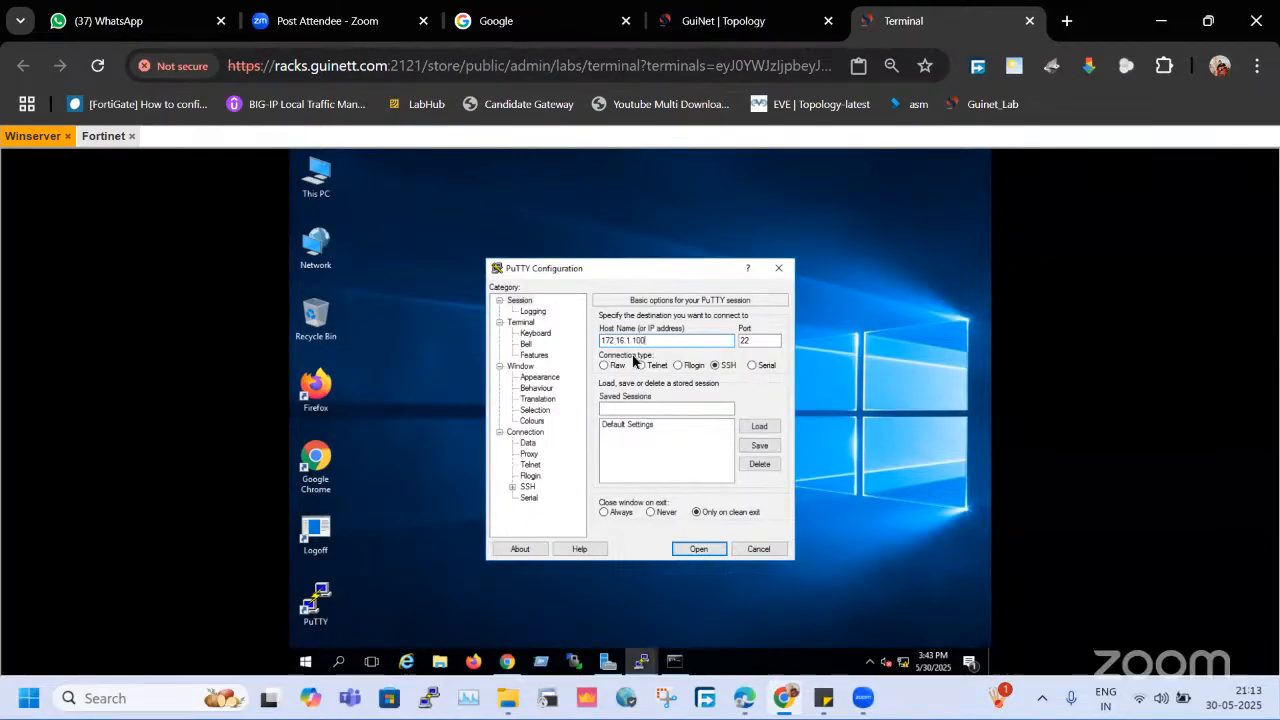
pyautogui.write('22')
pyautogui.click(698, 549)
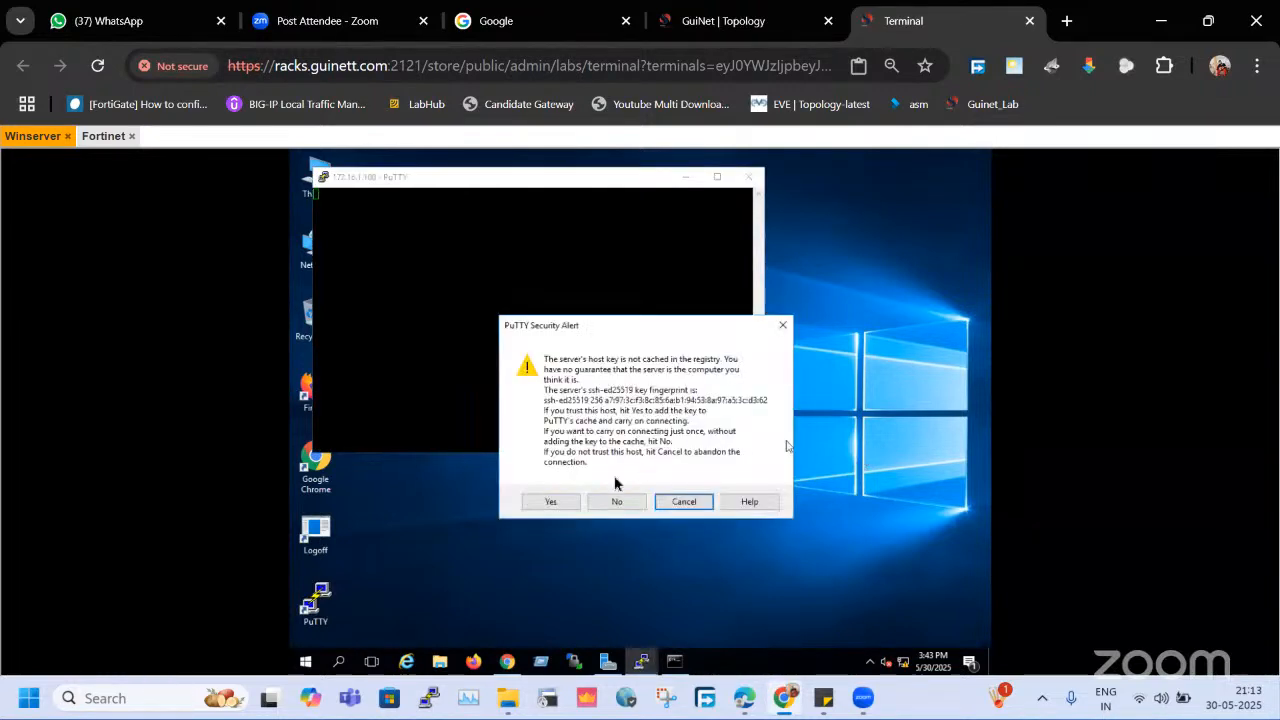
pyautogui.click(566, 508)
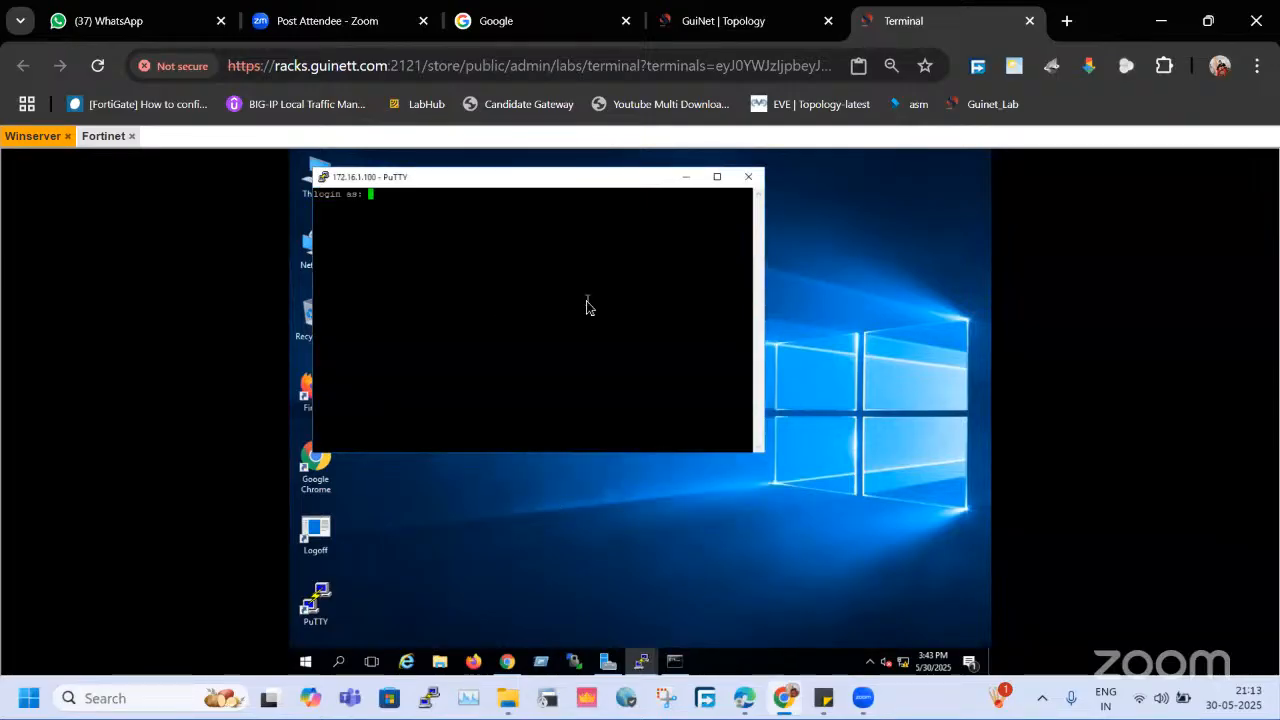
# - Log in to the firewall's SSH session as admin with the account password
pyautogui.write('admin')
pyautogui.press('Return')
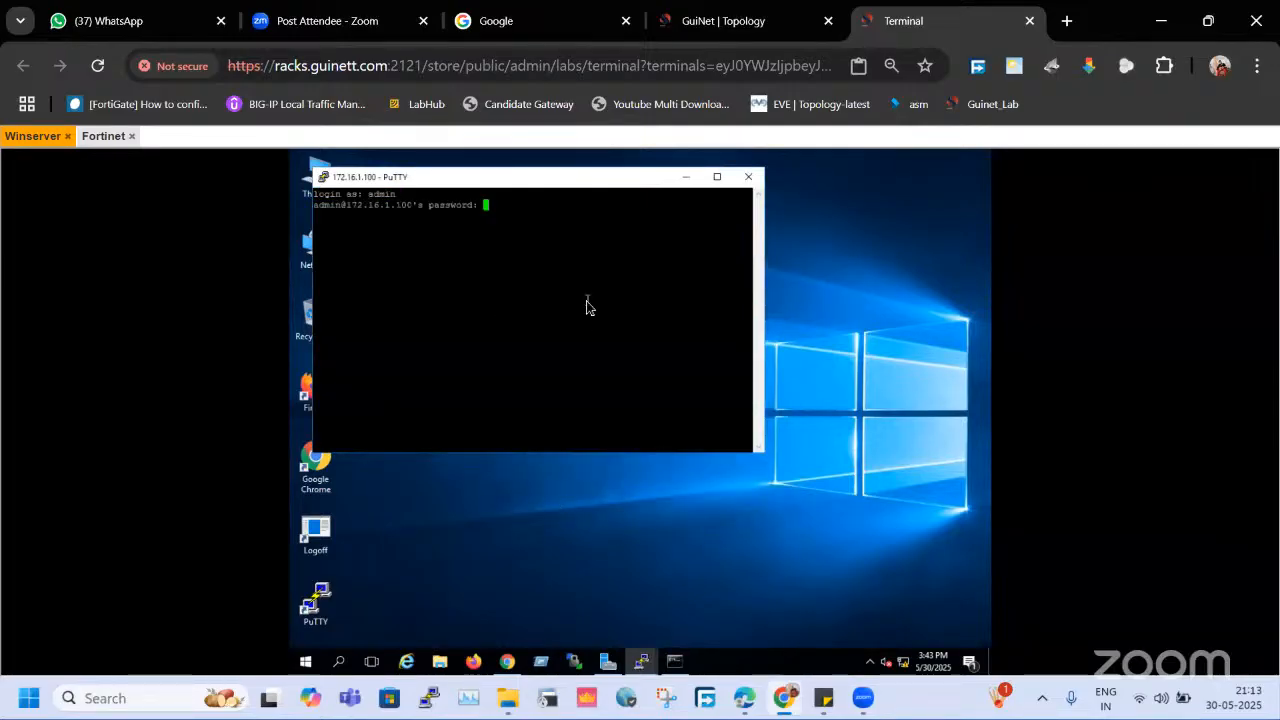
pyautogui.press('Return')
pyautogui.press('Return')
pyautogui.press('Return')
pyautogui.press('Return')
pyautogui.press('Return')
pyautogui.press('Return')
pyautogui.press('Return')
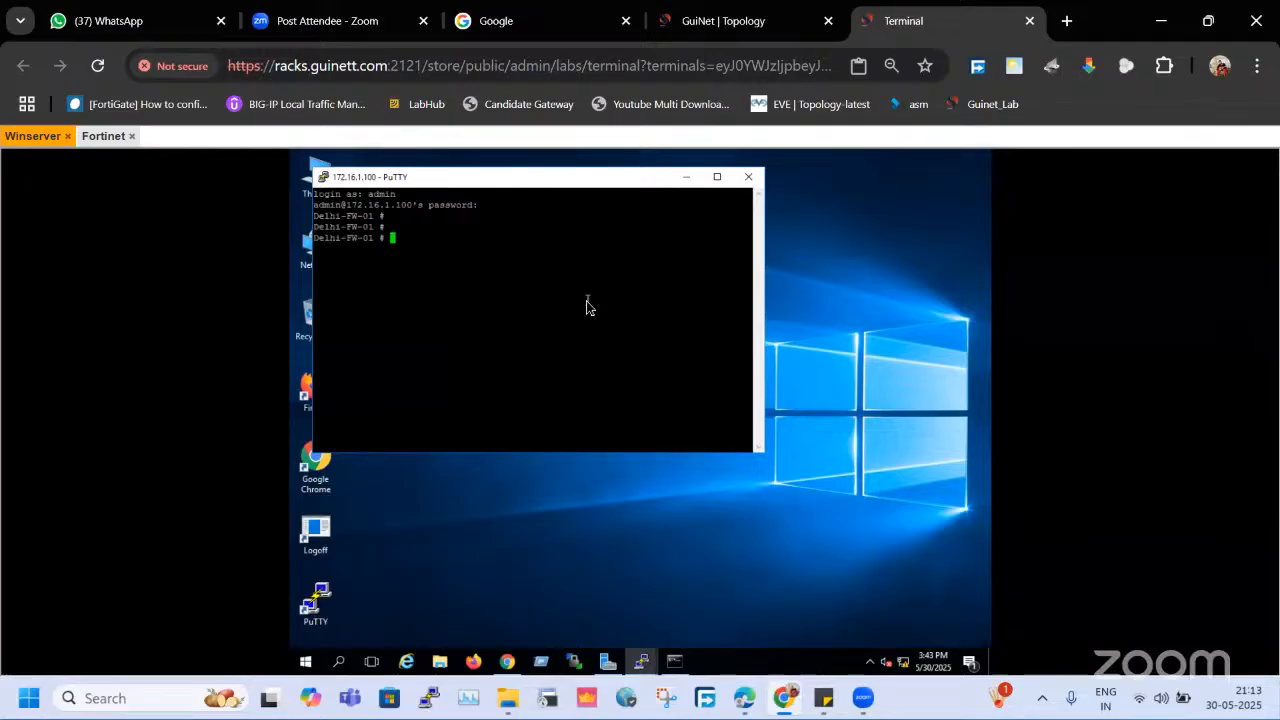
# - List the firewall's interfaces with "show system interface ?" and move the terminal window nearer the desktop's centre
pyautogui.write('show system')
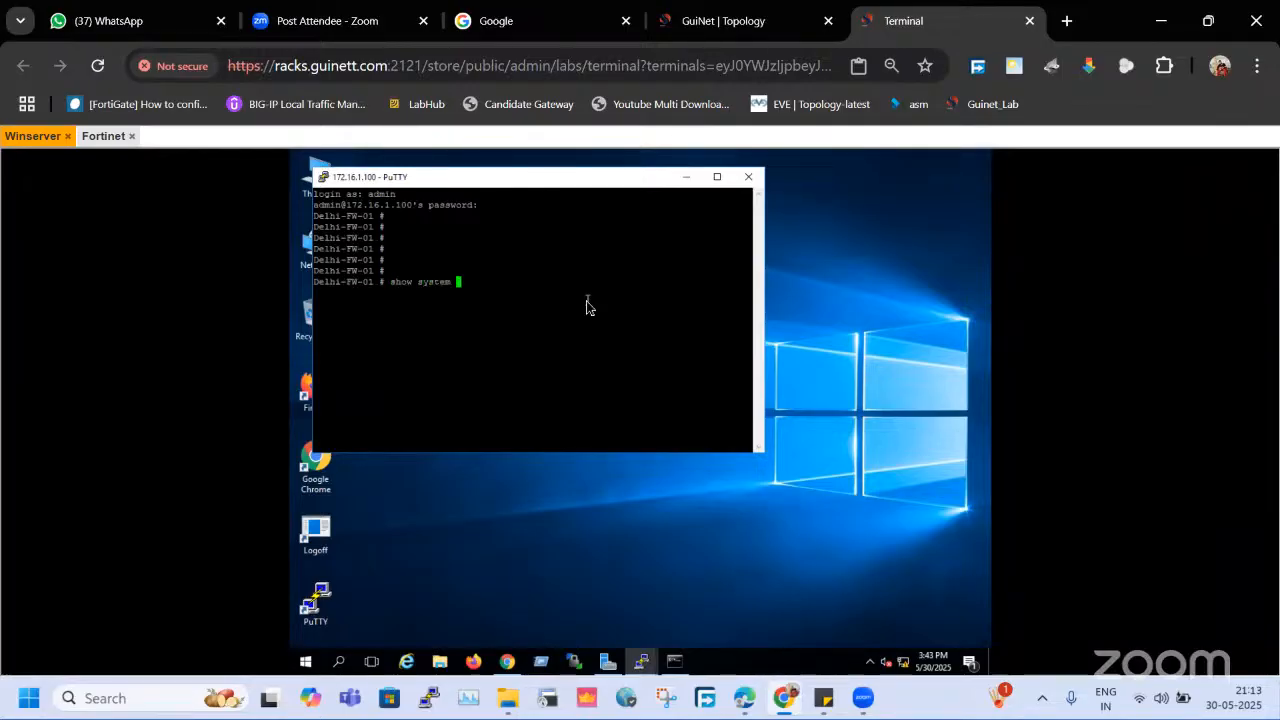
pyautogui.write(' interface ?')
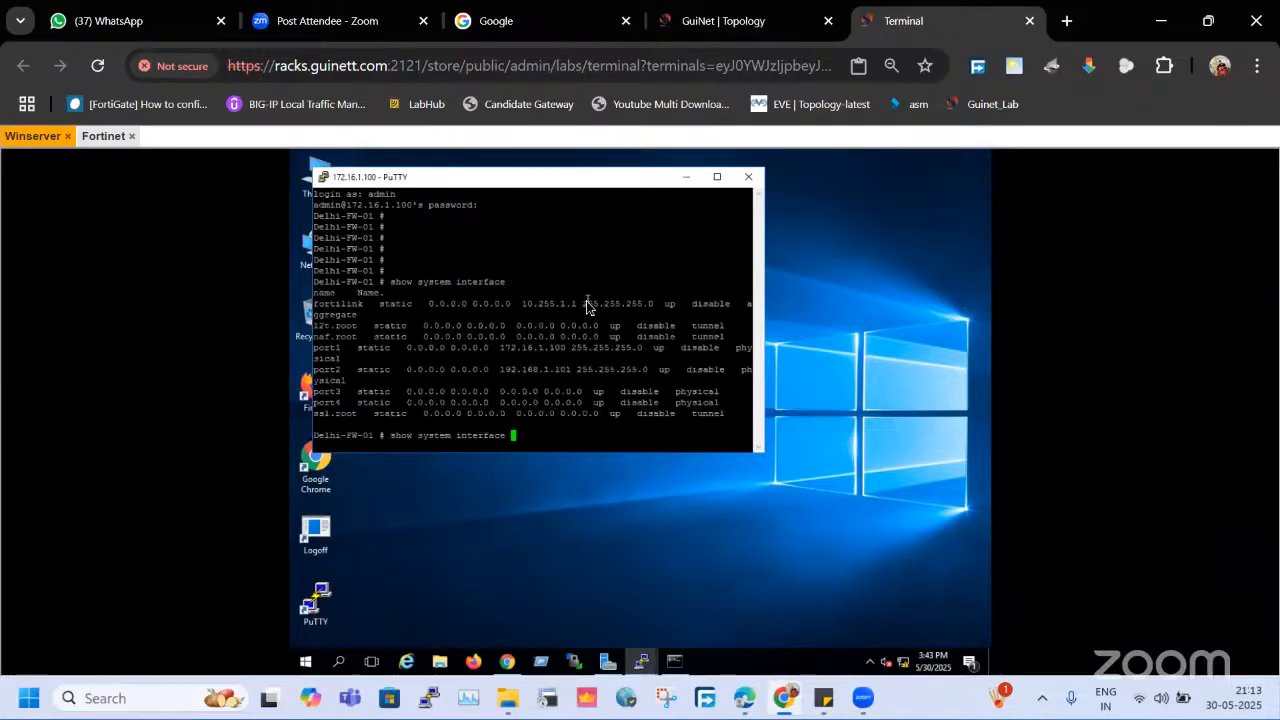
pyautogui.moveTo(410, 175); pyautogui.dragTo(497, 375)
pyautogui.moveTo(608, 308); pyautogui.dragTo(584, 276)
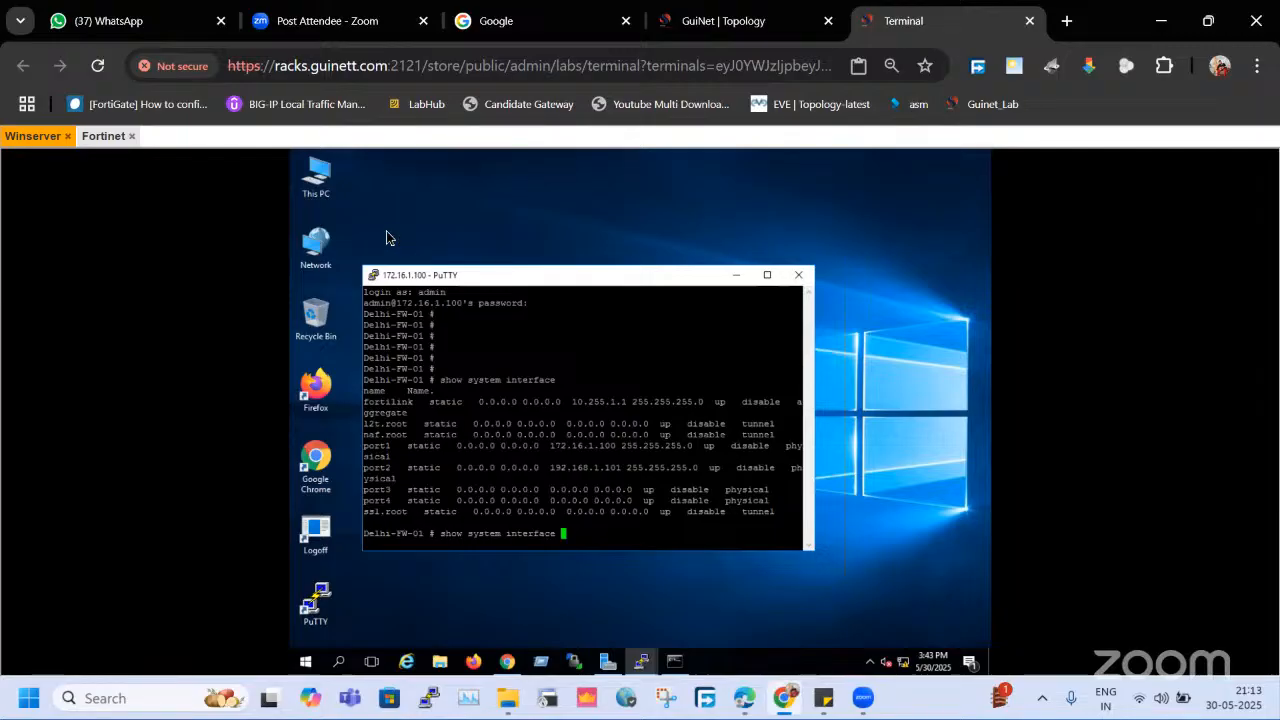
pyautogui.moveTo(380, 228); pyautogui.dragTo(867, 577)
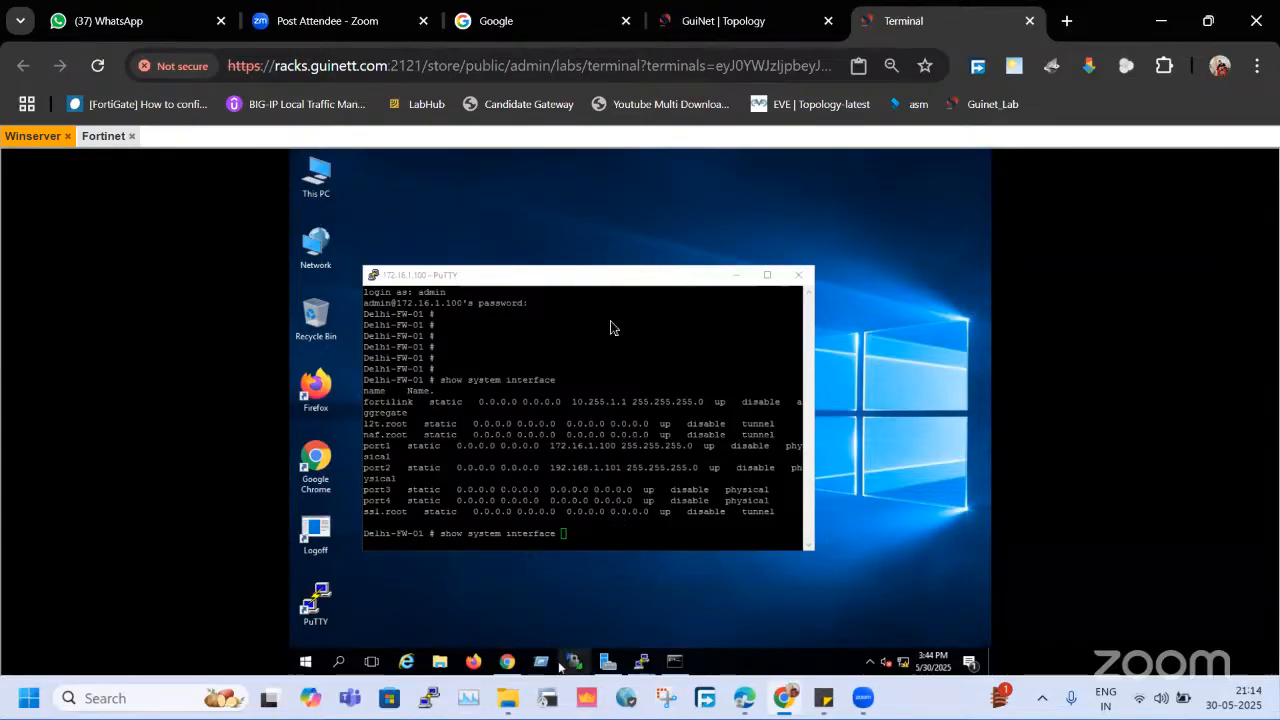
# - Minimize the SSH session, switch back to the FortiGate page in Chrome, and open the System Settings page
pyautogui.click(735, 272)
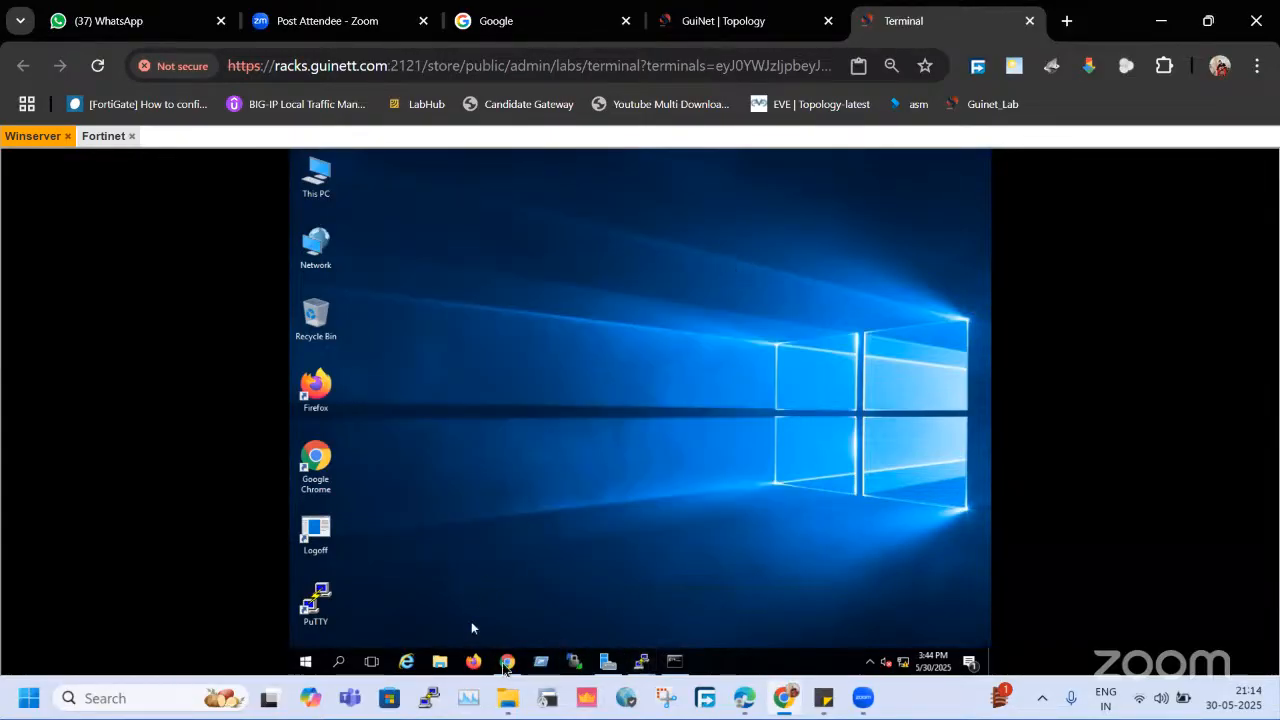
pyautogui.click(502, 663)
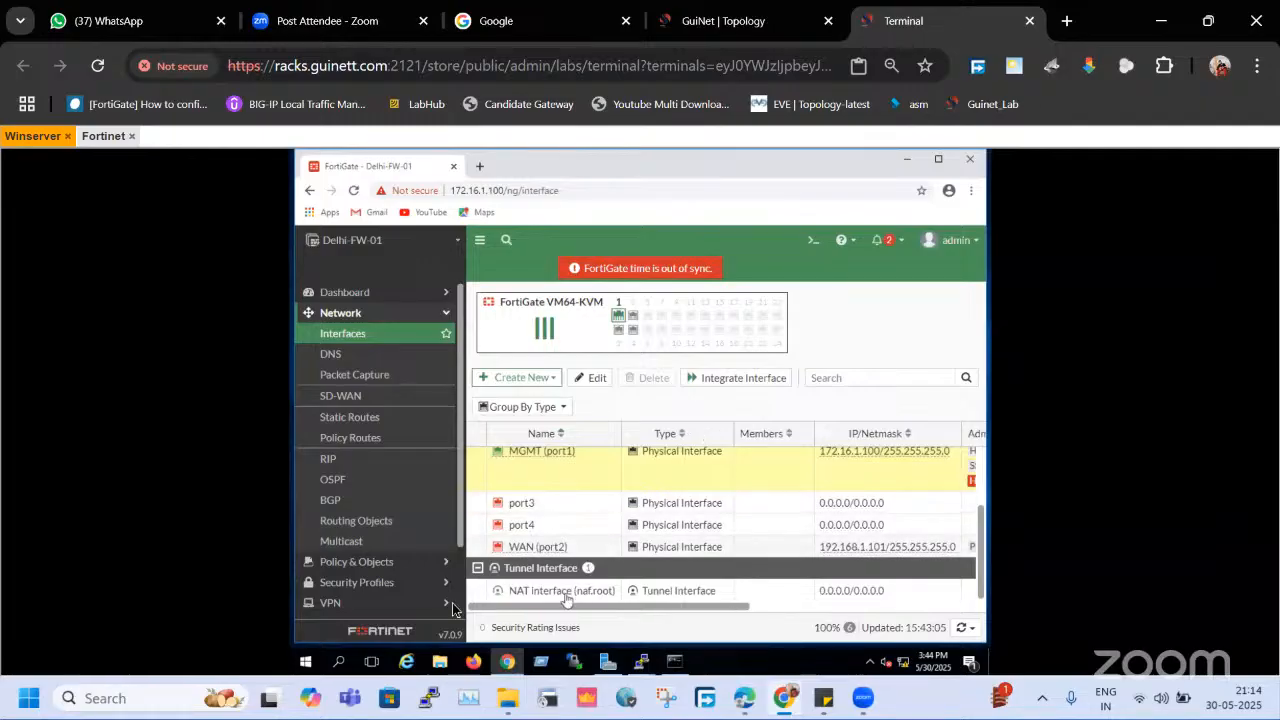
pyautogui.click(384, 314)
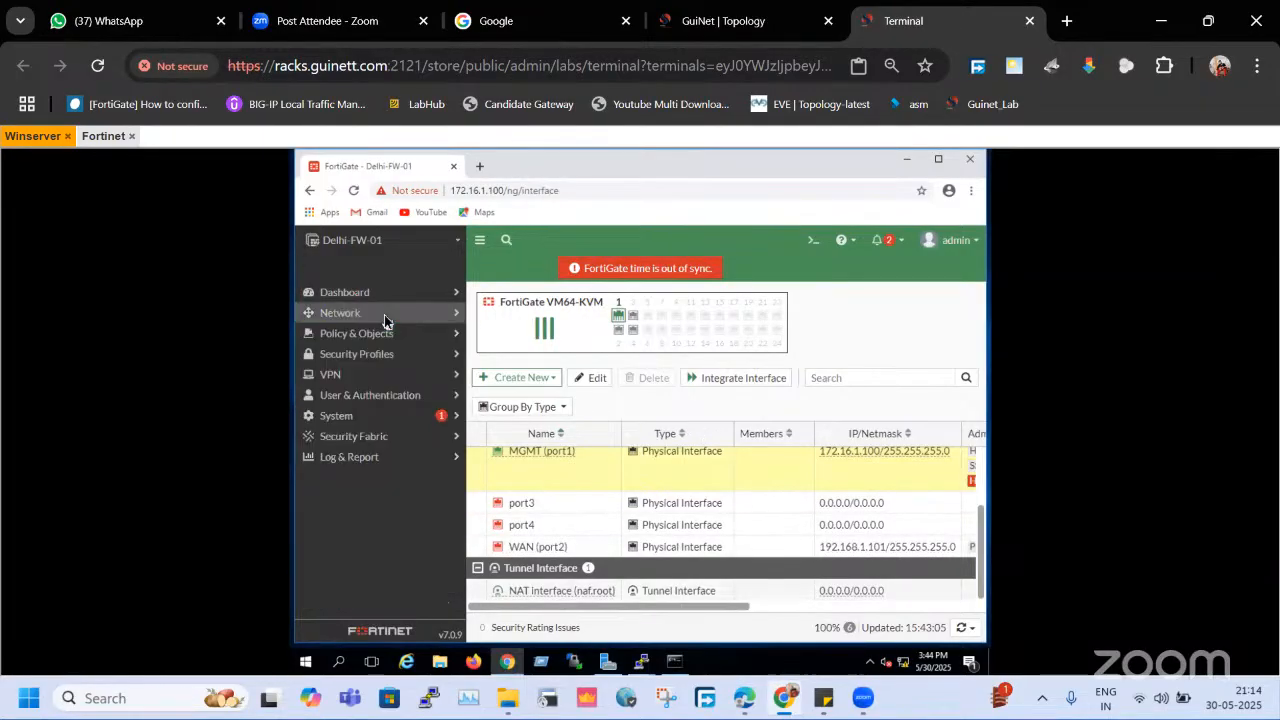
pyautogui.click(356, 418)
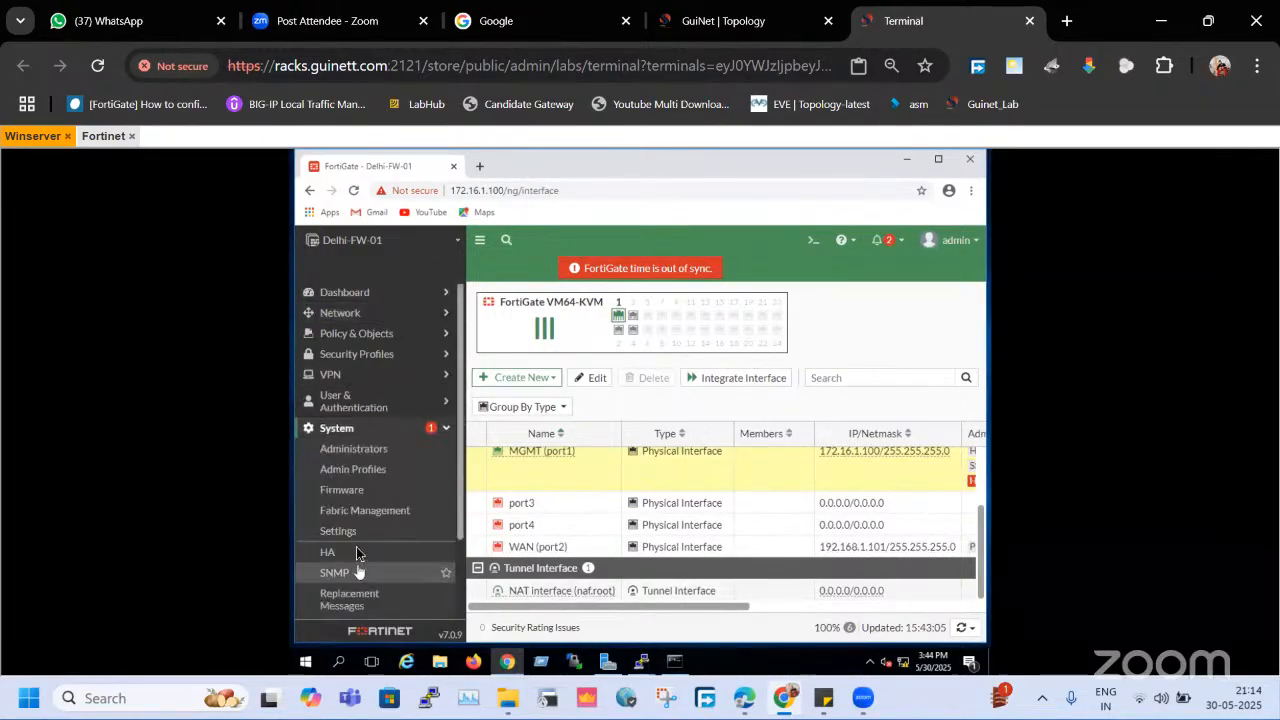
pyautogui.click(352, 531)
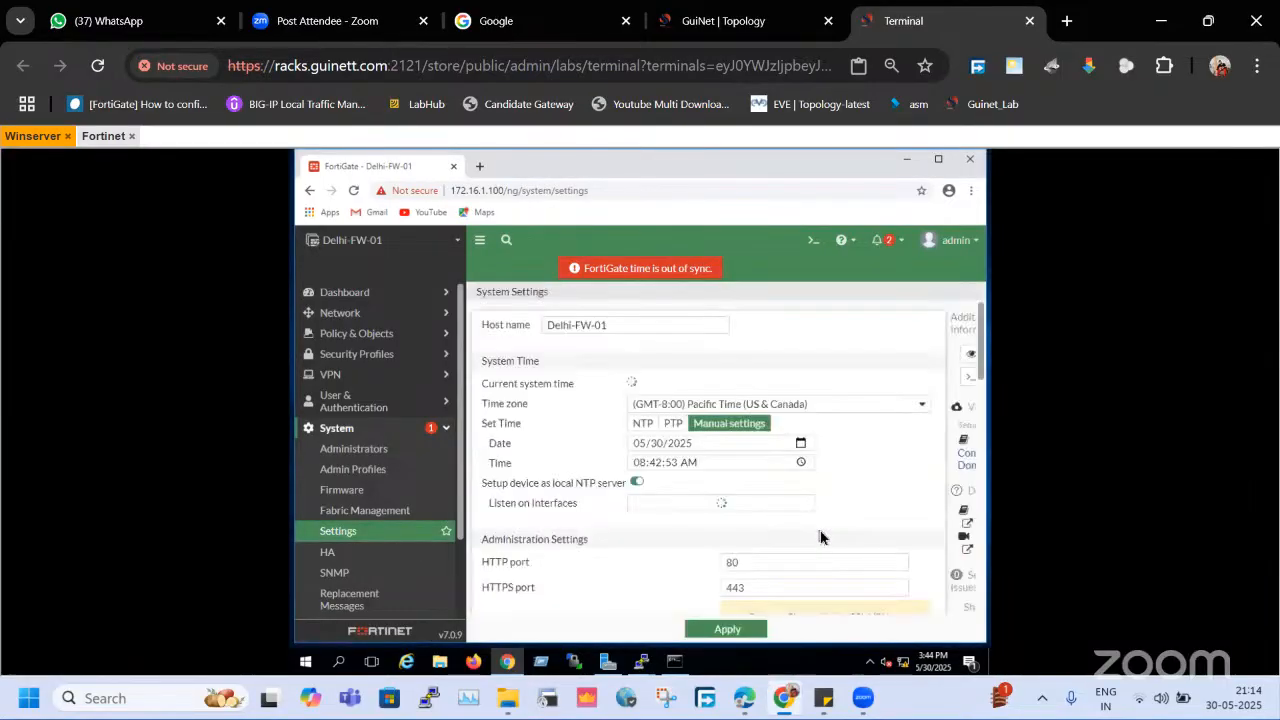
# - Check the SSH port and Telnet port fields in the Administration Settings section
pyautogui.scroll(-10, 820, 537)
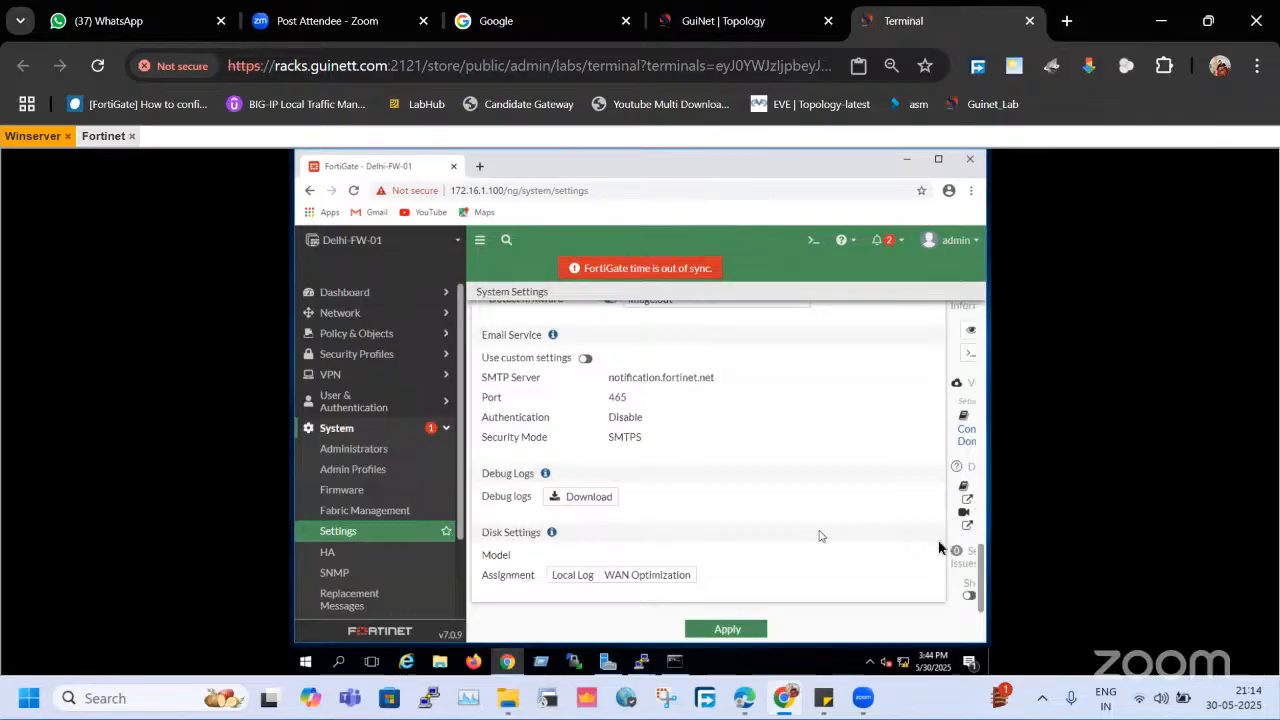
pyautogui.moveTo(982, 578); pyautogui.dragTo(980, 378)
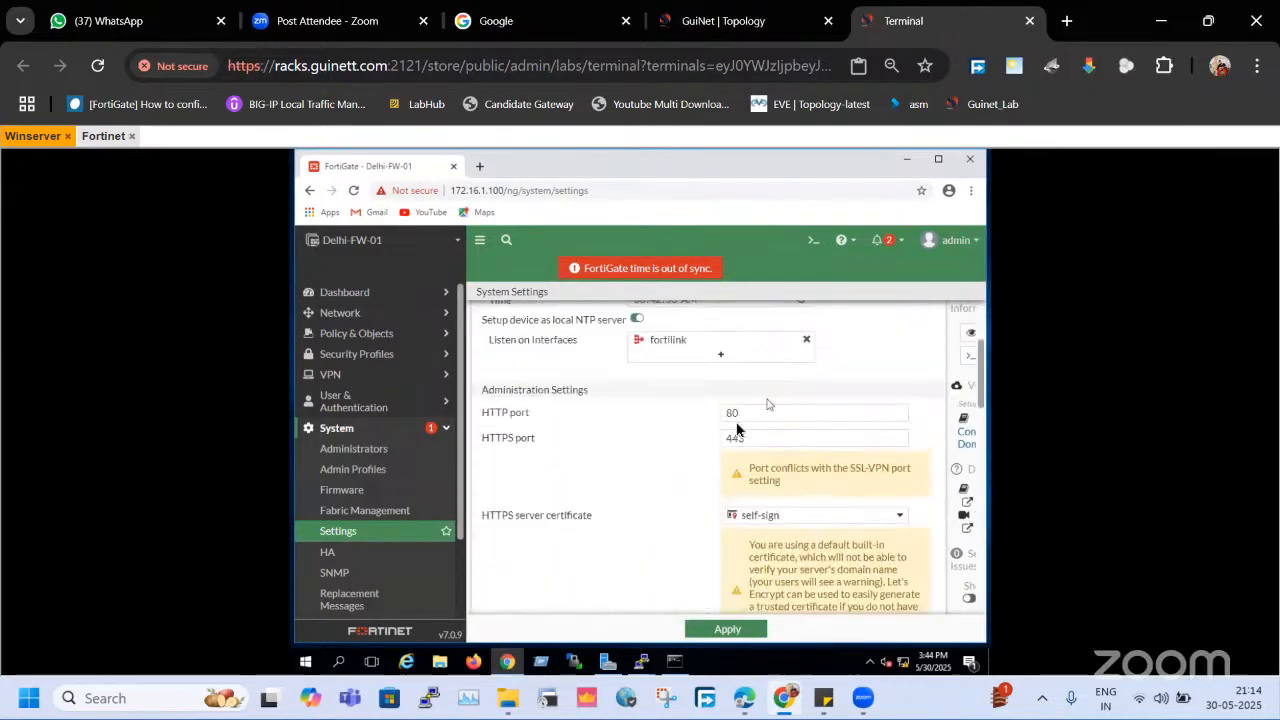
pyautogui.moveTo(979, 398); pyautogui.dragTo(980, 438)
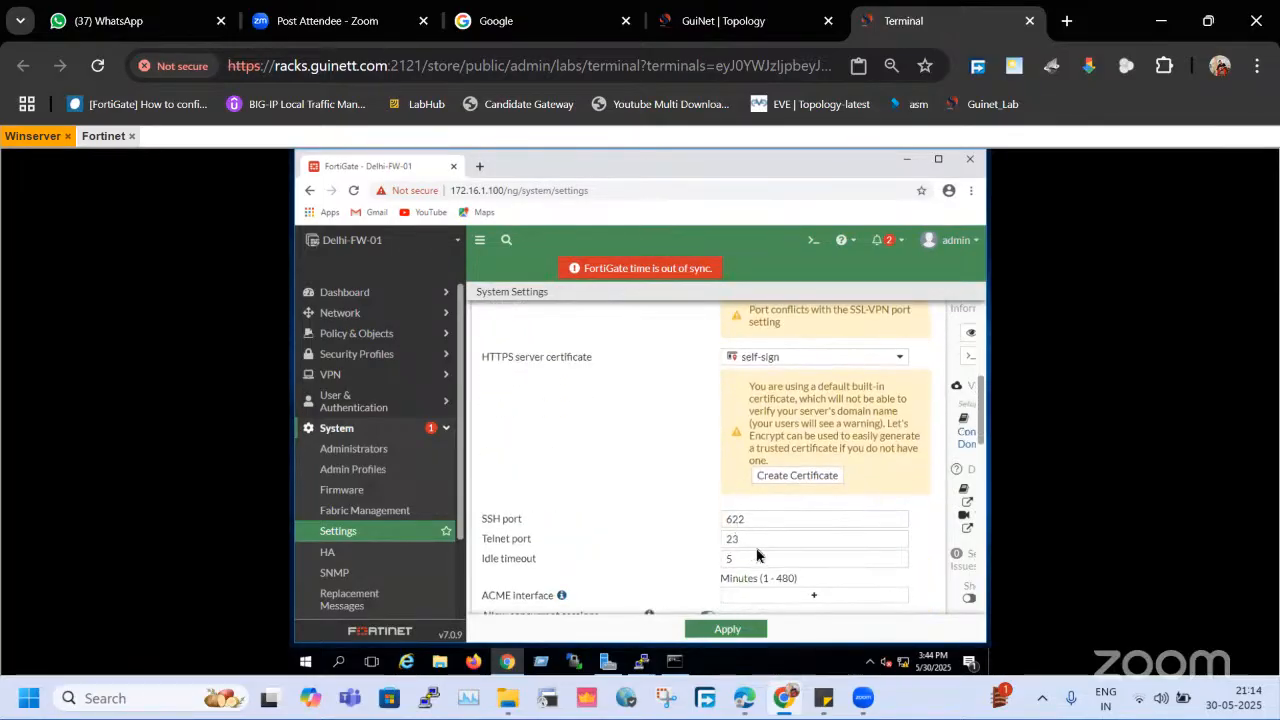
pyautogui.click(744, 518)
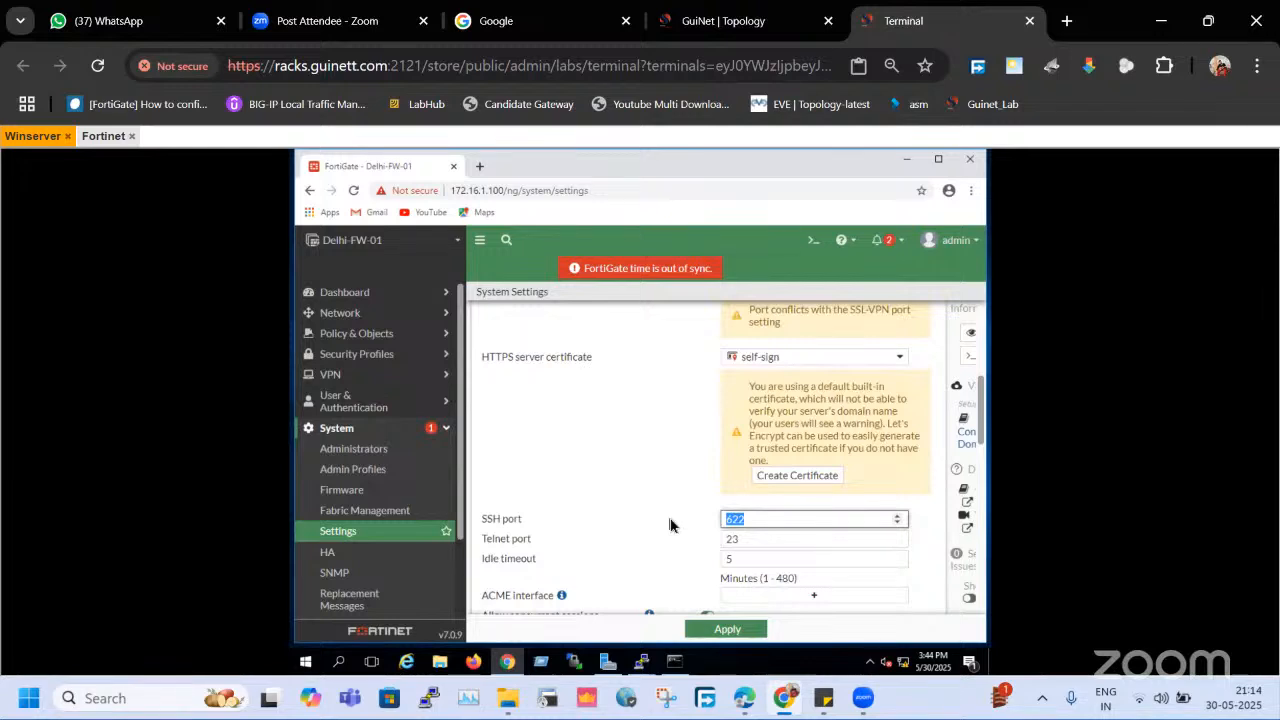
pyautogui.click(785, 520)
pyautogui.moveTo(545, 541); pyautogui.dragTo(475, 546)
pyautogui.click(735, 541)
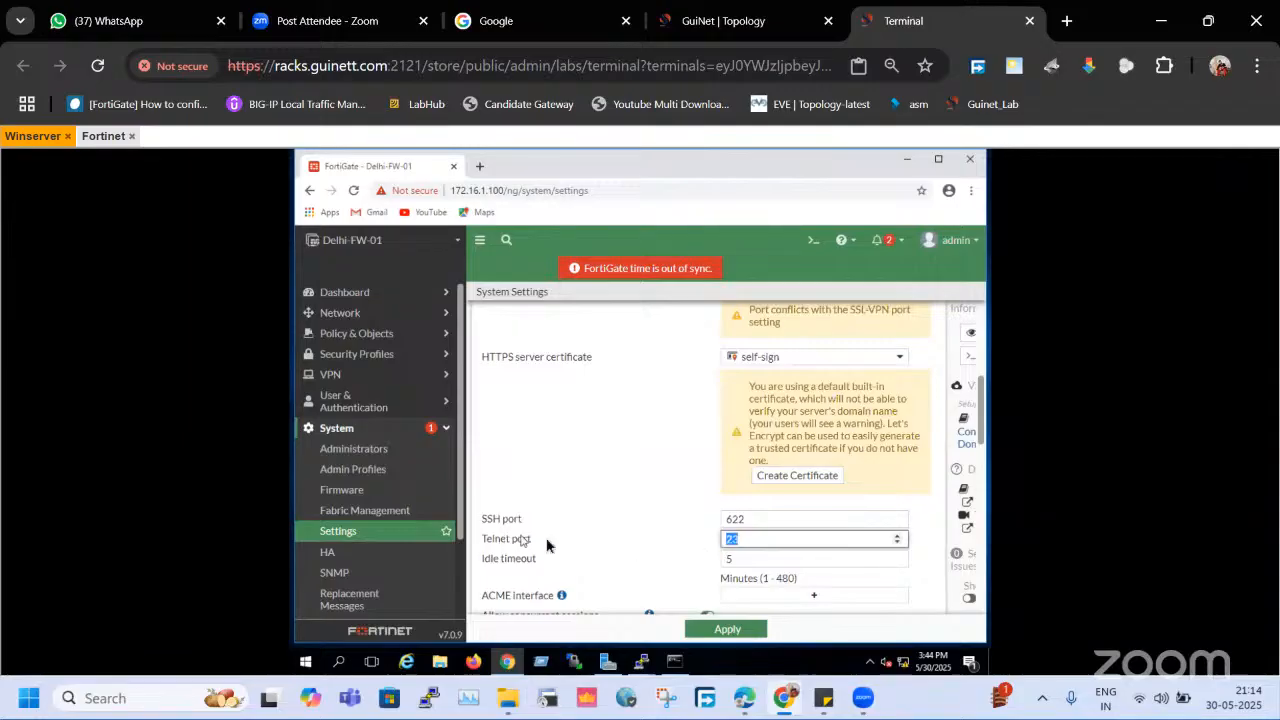
pyautogui.moveTo(548, 543); pyautogui.dragTo(470, 544)
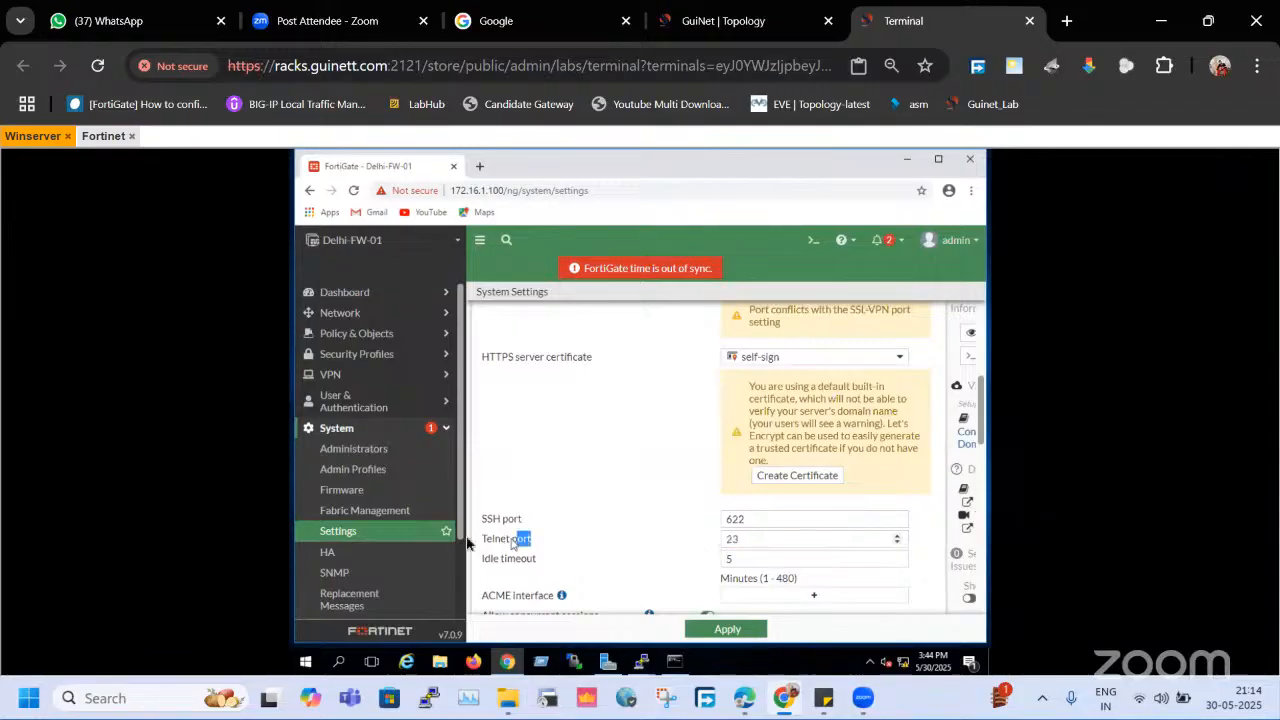
pyautogui.click(745, 541)
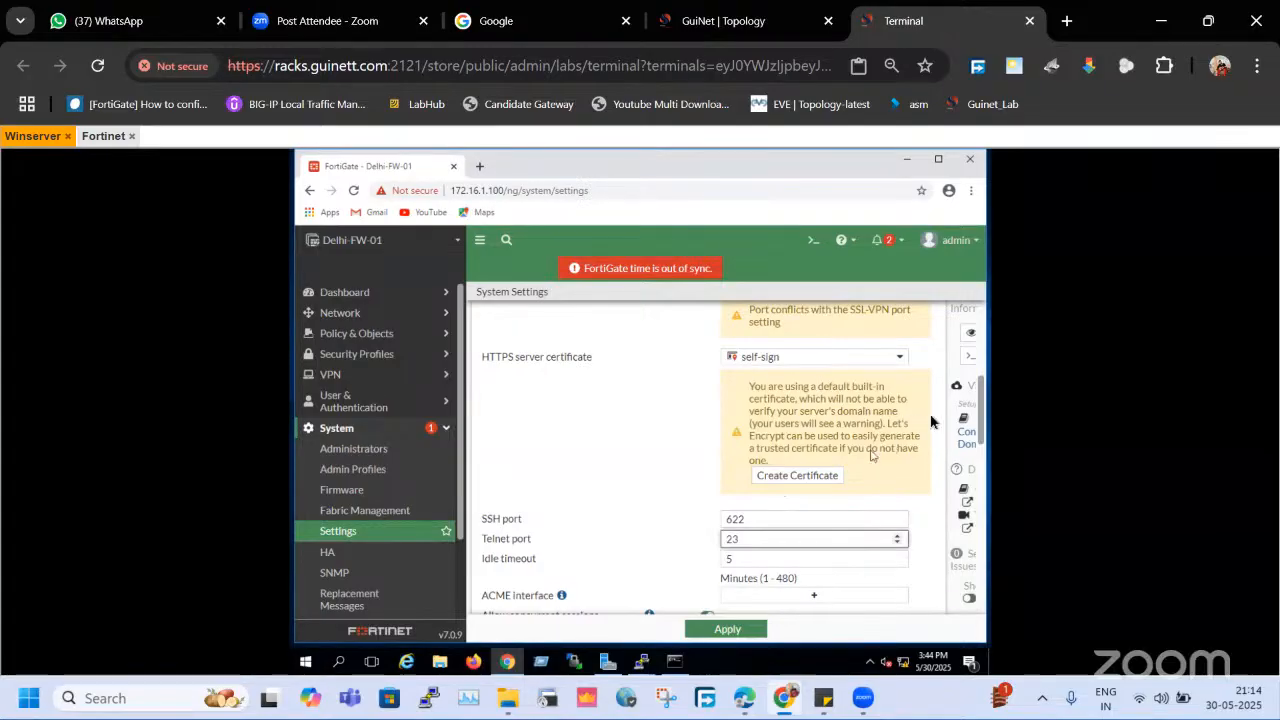
# - Examine the Idle timeout field and its allowed range in minutes in the Administration Settings section
pyautogui.moveTo(986, 413); pyautogui.dragTo(986, 430)
pyautogui.click(496, 541)
pyautogui.moveTo(496, 541)
pyautogui.mouseDown()
pyautogui.moveTo(540, 544)
pyautogui.moveTo(474, 541)
pyautogui.mouseUp()
pyautogui.moveTo(749, 540); pyautogui.dragTo(662, 541)
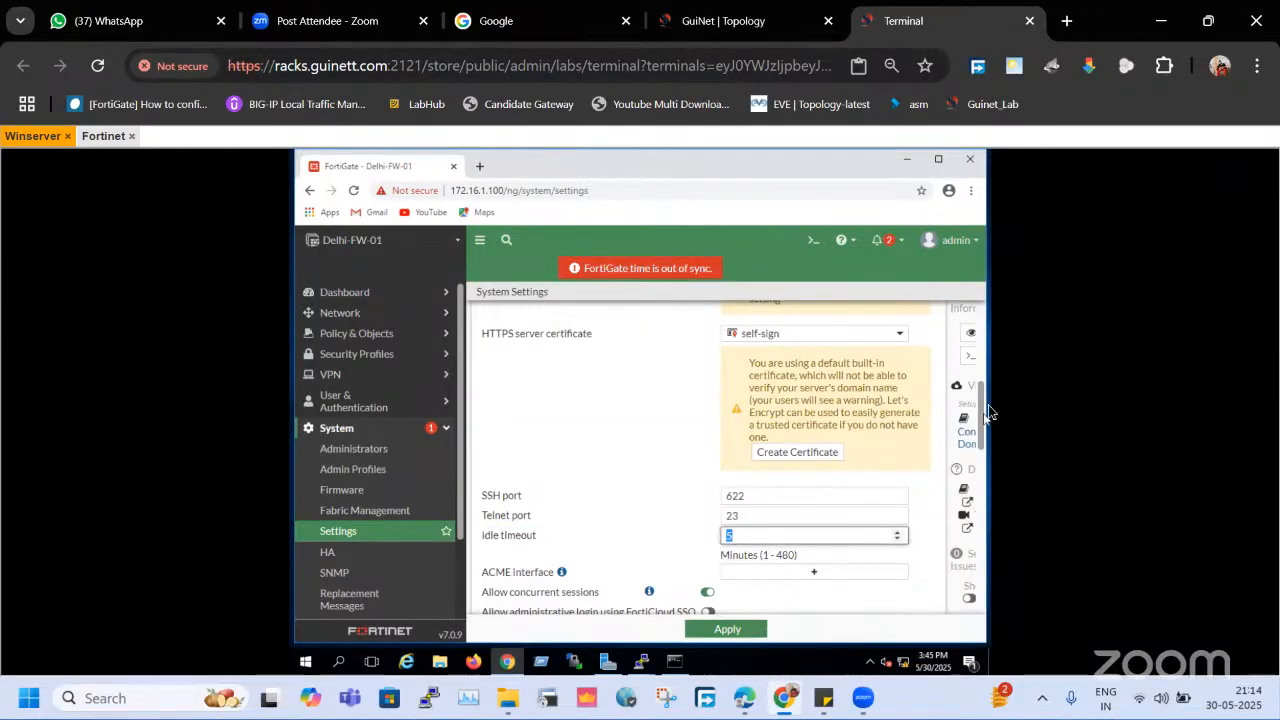
pyautogui.scroll(-1, 988, 418)
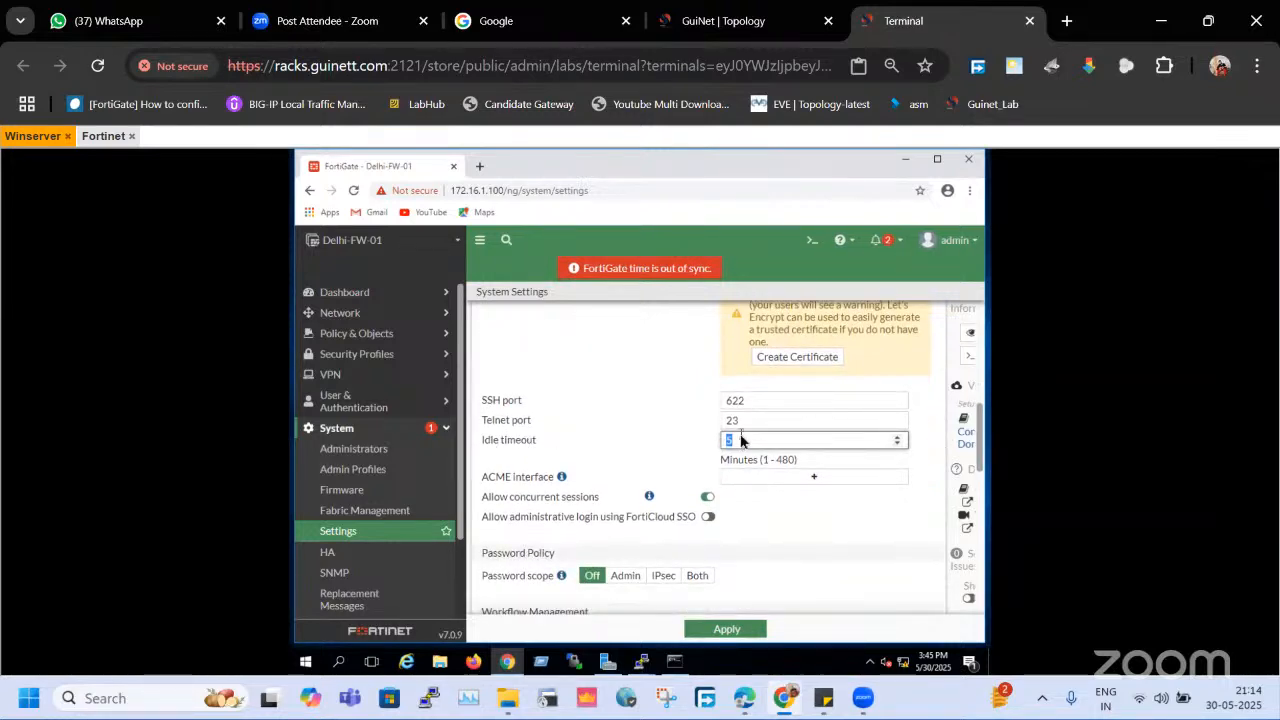
pyautogui.moveTo(738, 455); pyautogui.dragTo(713, 452)
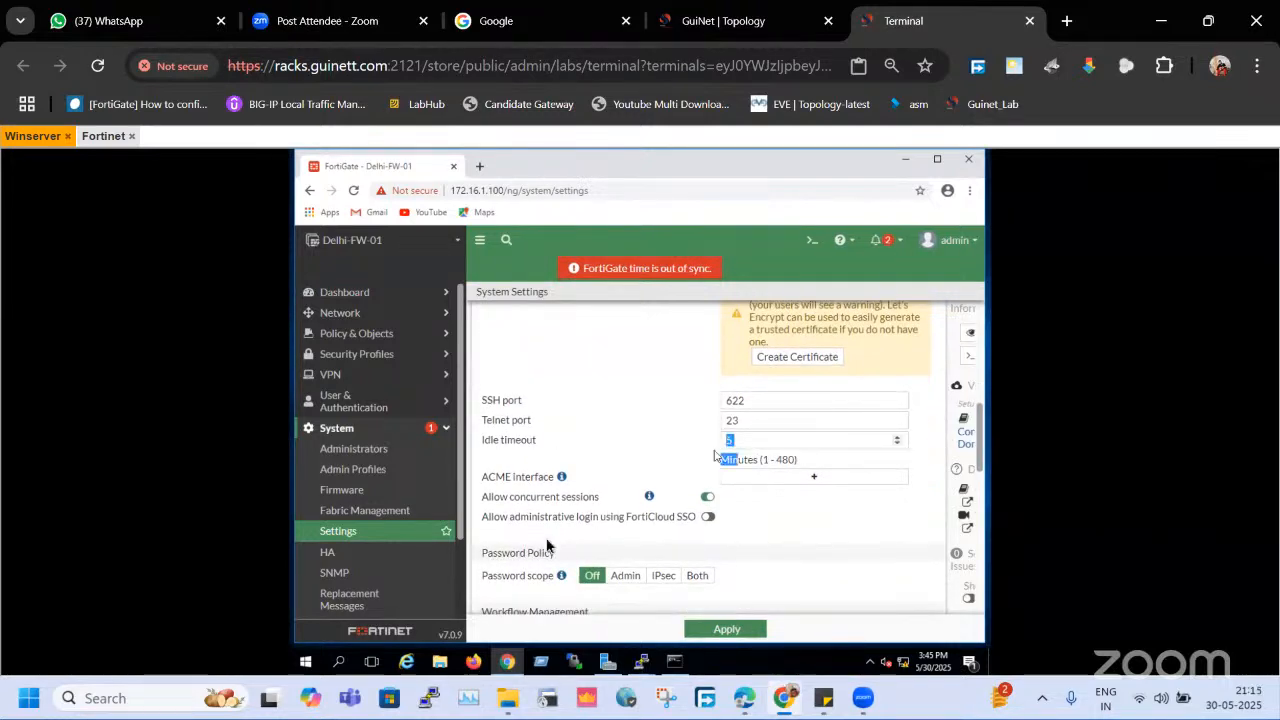
# - Check the options for concurrent sessions and administrative login using FortiCloud SSO in the Administration Settings section
pyautogui.moveTo(491, 500); pyautogui.dragTo(713, 508)
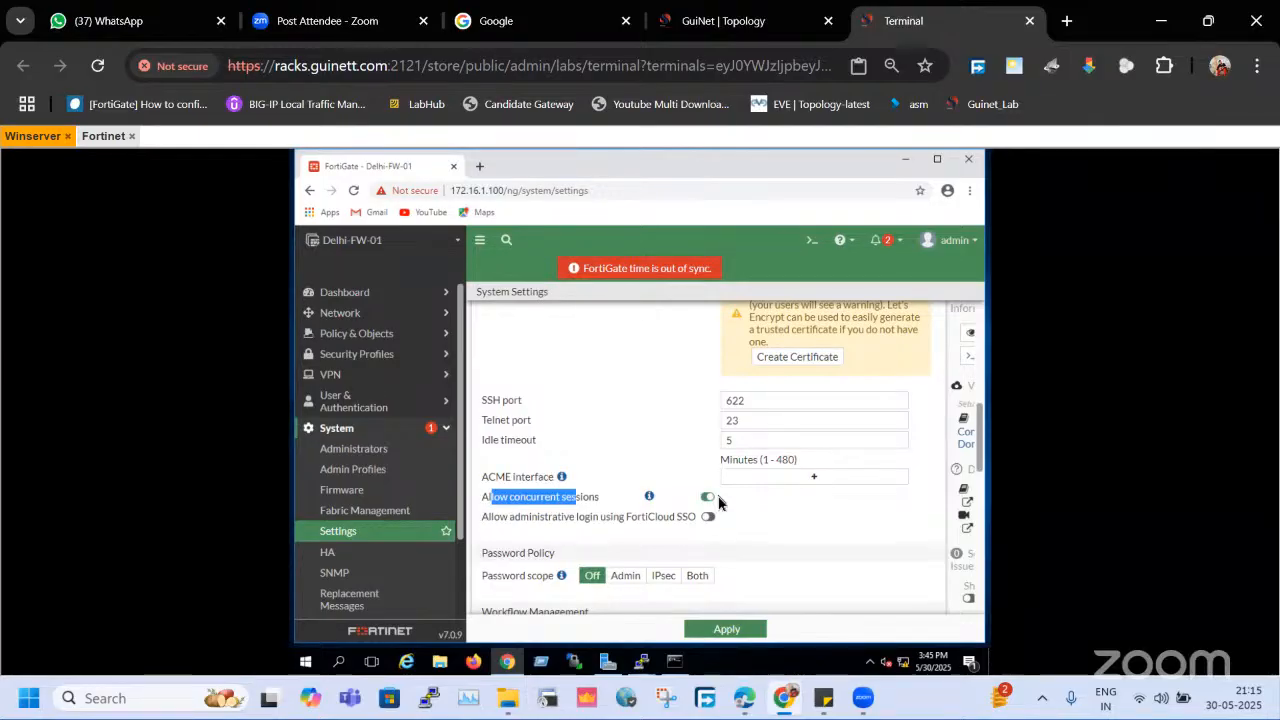
pyautogui.moveTo(510, 519); pyautogui.dragTo(897, 454)
pyautogui.click(790, 535)
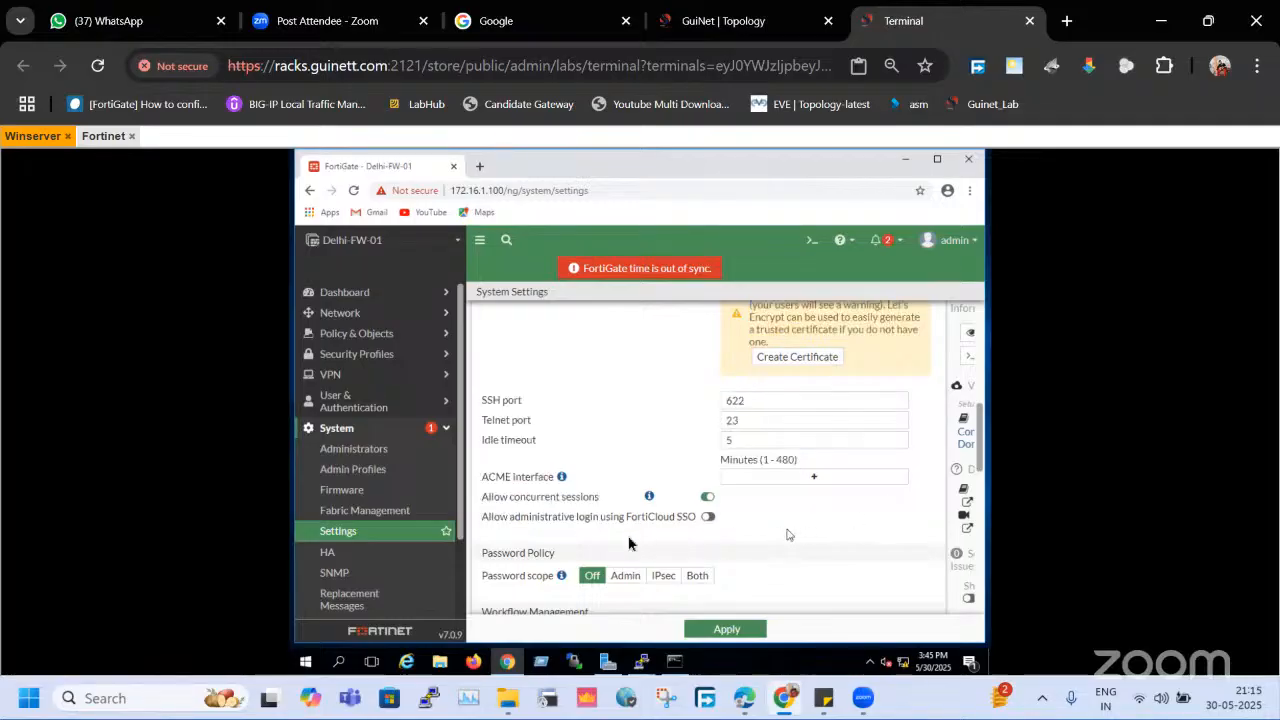
pyautogui.moveTo(484, 519); pyautogui.dragTo(670, 525)
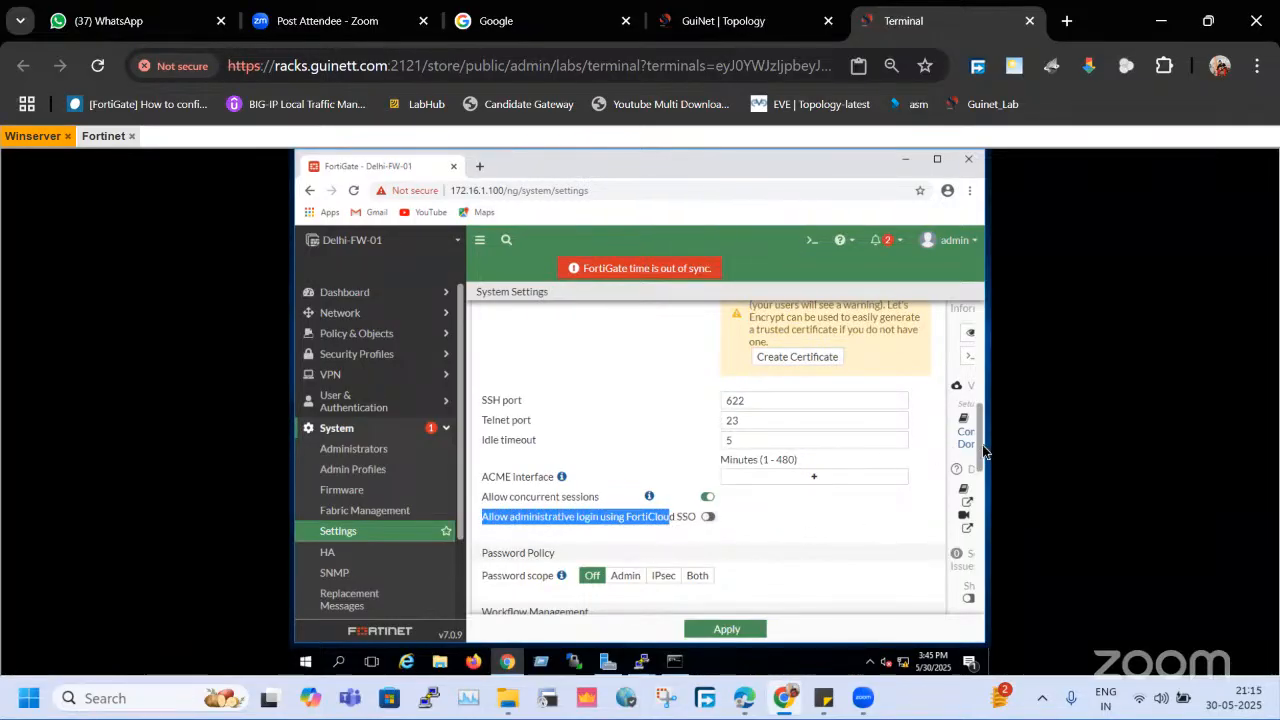
# - Set the password scope to Admin in the Password Policy section and check the minimum length and new-character fields
pyautogui.moveTo(982, 458); pyautogui.dragTo(984, 505)
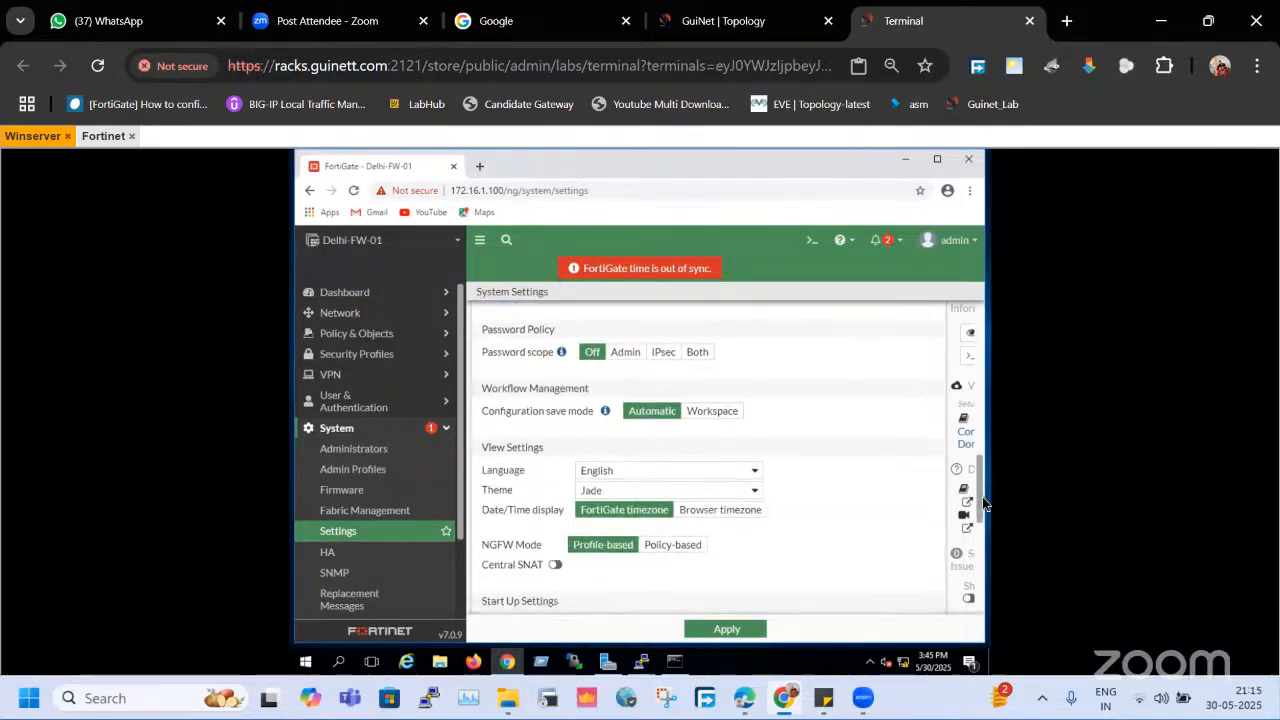
pyautogui.moveTo(487, 329); pyautogui.dragTo(585, 336)
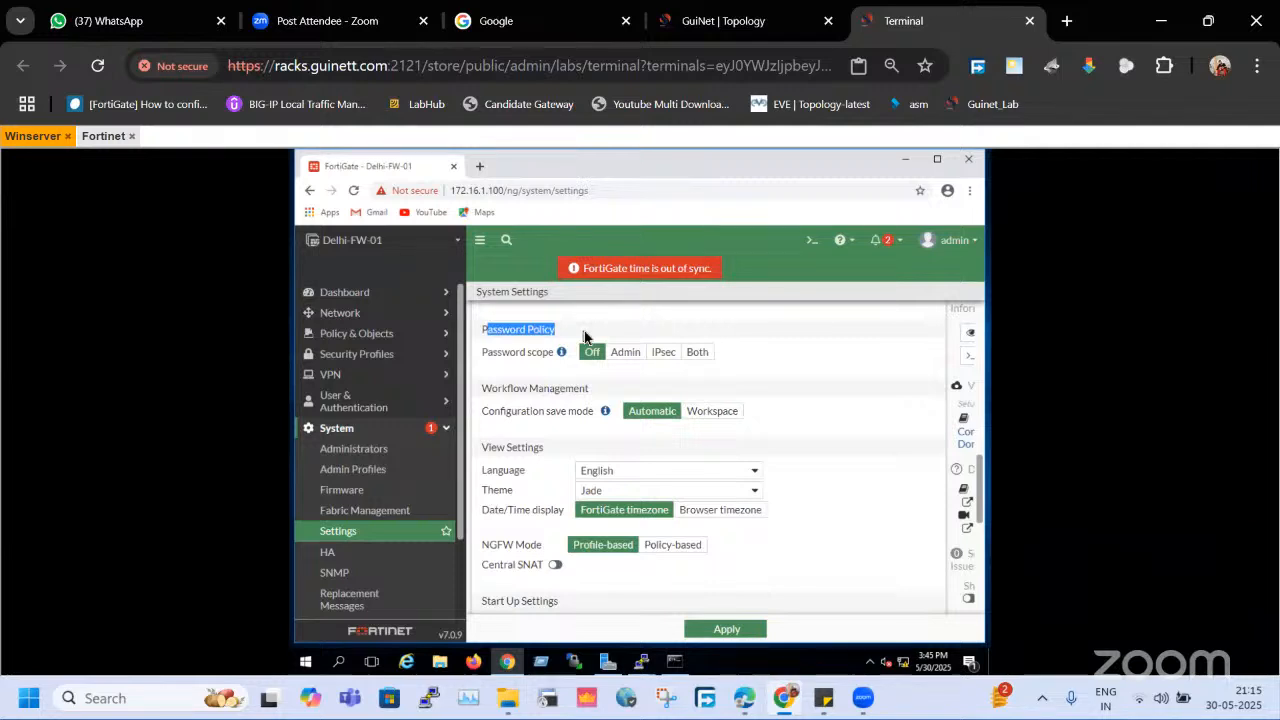
pyautogui.moveTo(487, 352); pyautogui.dragTo(553, 352)
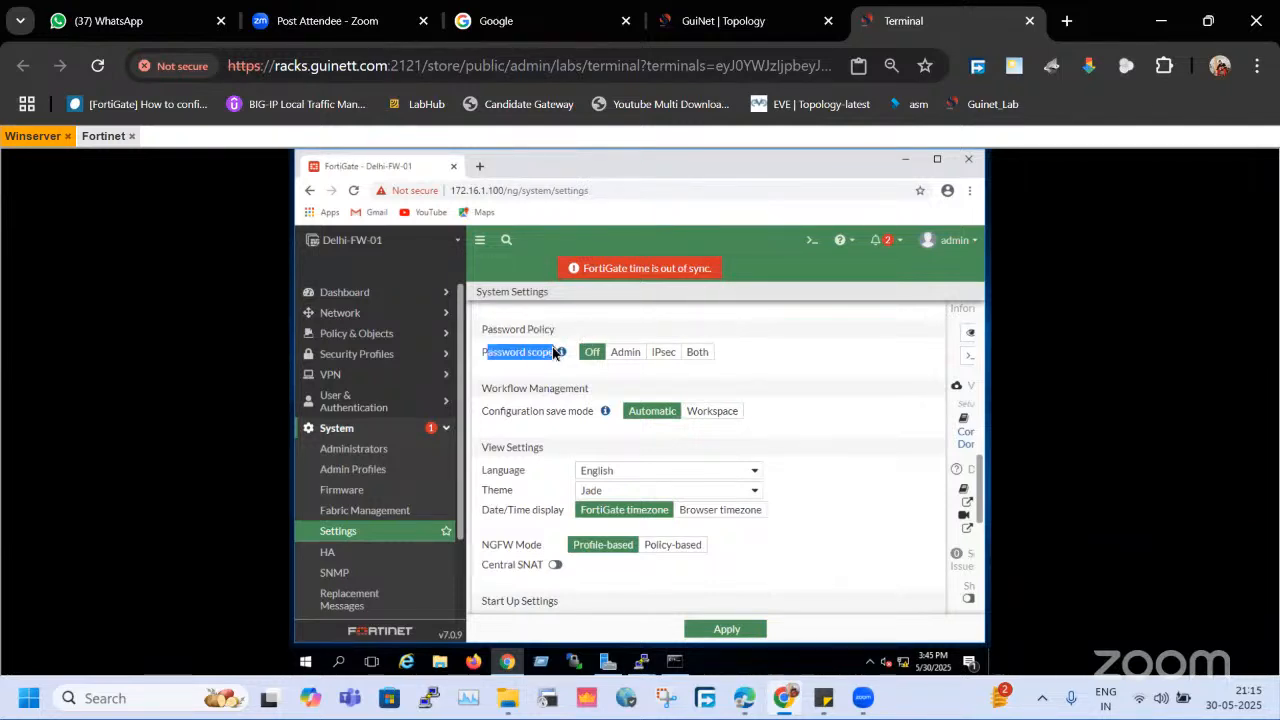
pyautogui.click(634, 357)
pyautogui.click(705, 373)
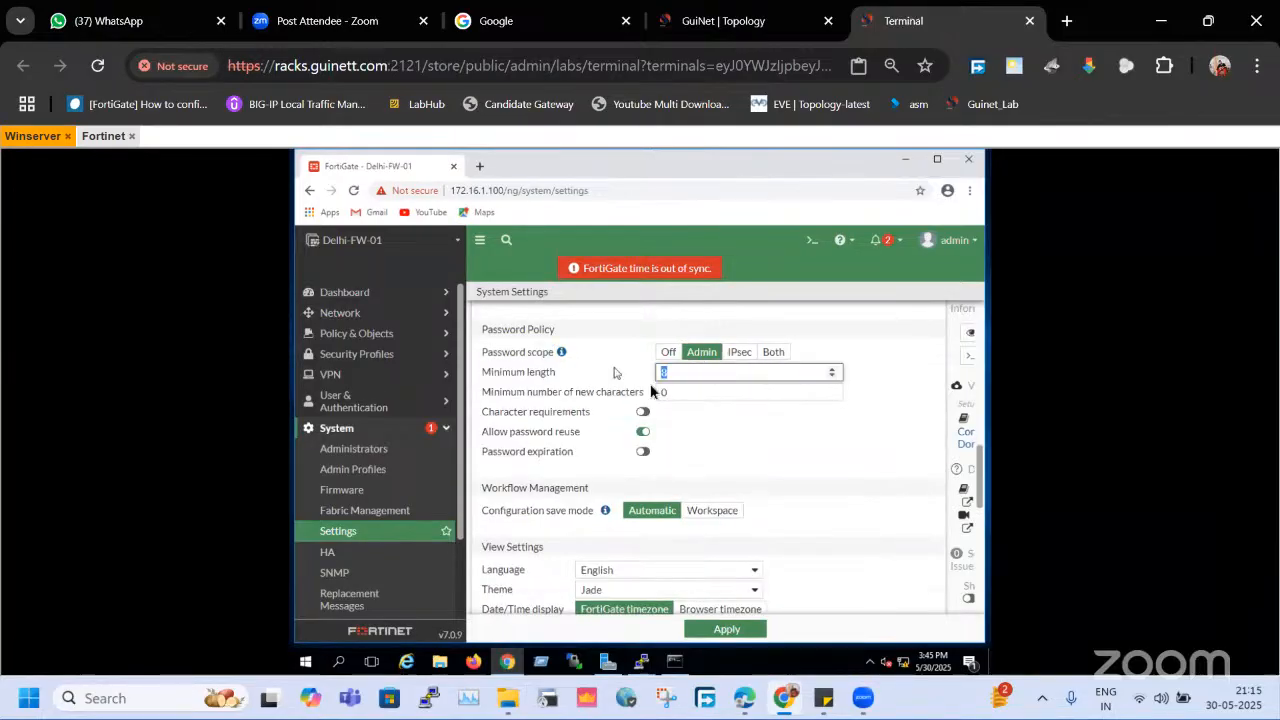
pyautogui.press('Tab')
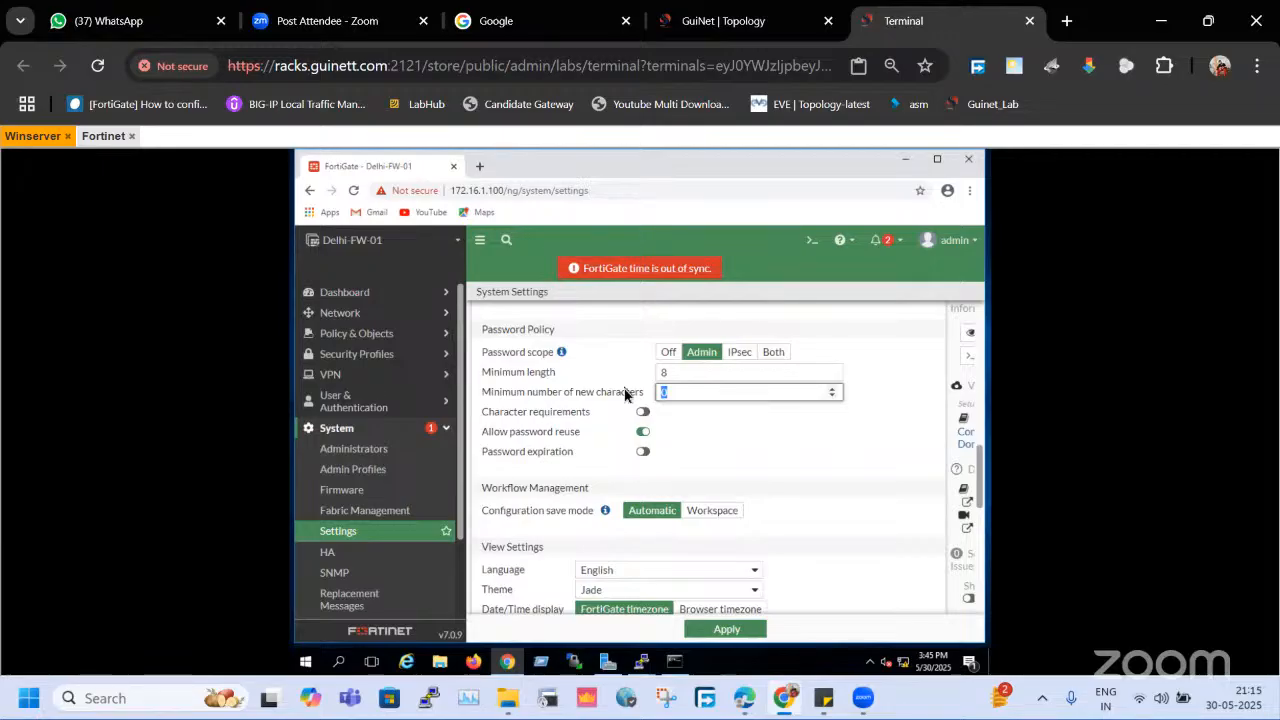
# - Review the character requirement and password reuse options, and turn on password expiration with its 90-day period
pyautogui.moveTo(483, 413); pyautogui.dragTo(640, 440)
pyautogui.moveTo(492, 452); pyautogui.dragTo(562, 455)
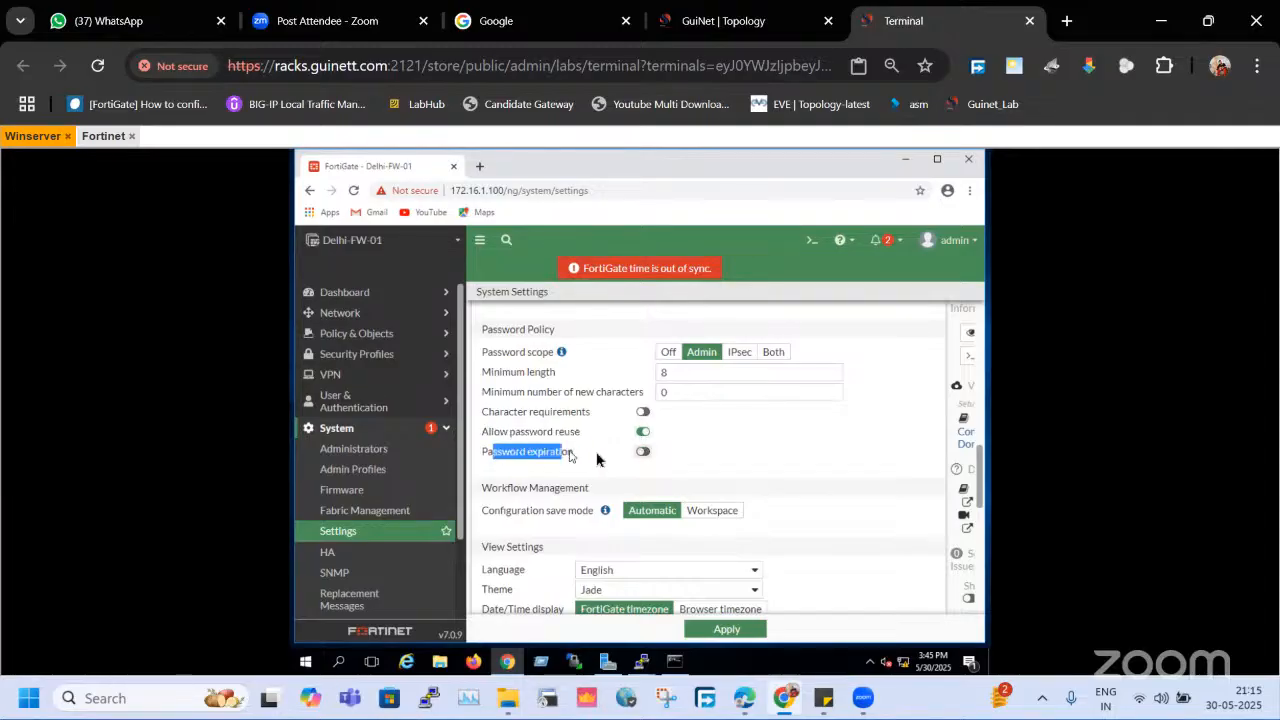
pyautogui.click(642, 452)
pyautogui.press('Tab')
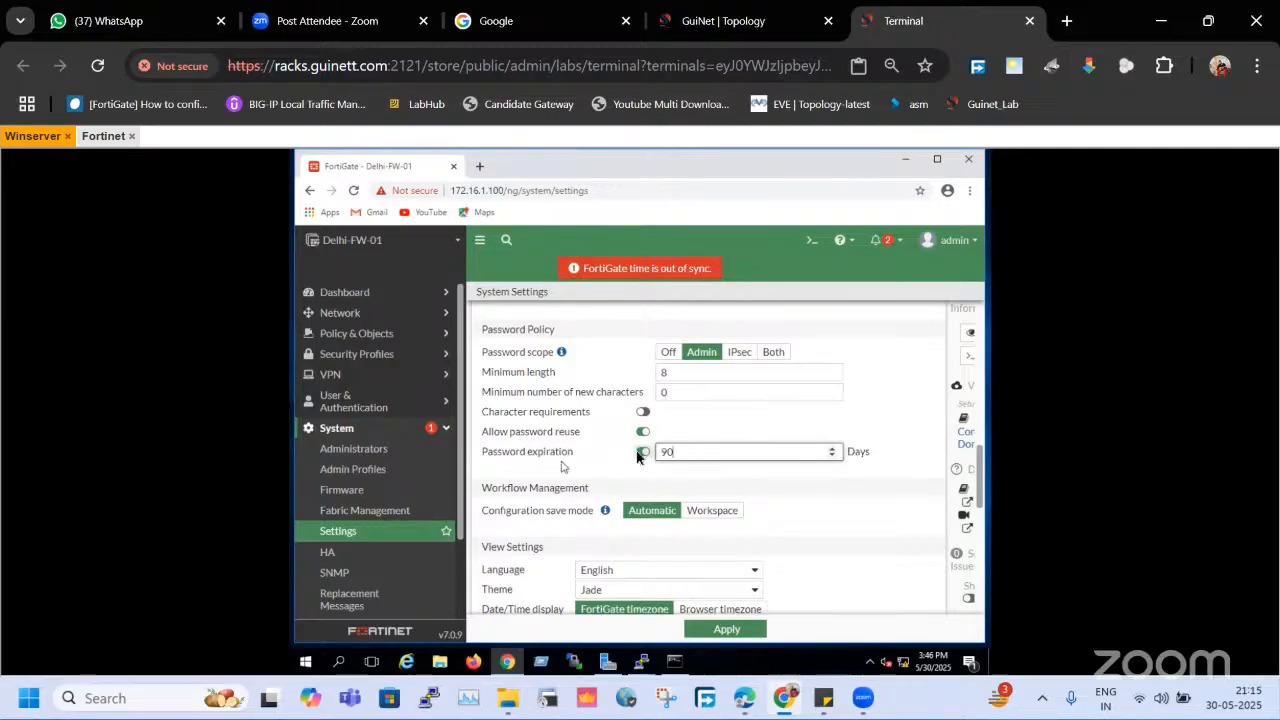
pyautogui.moveTo(743, 451); pyautogui.dragTo(600, 453)
# - Check the available languages and themes in the View Settings section
pyautogui.moveTo(985, 478); pyautogui.dragTo(980, 520)
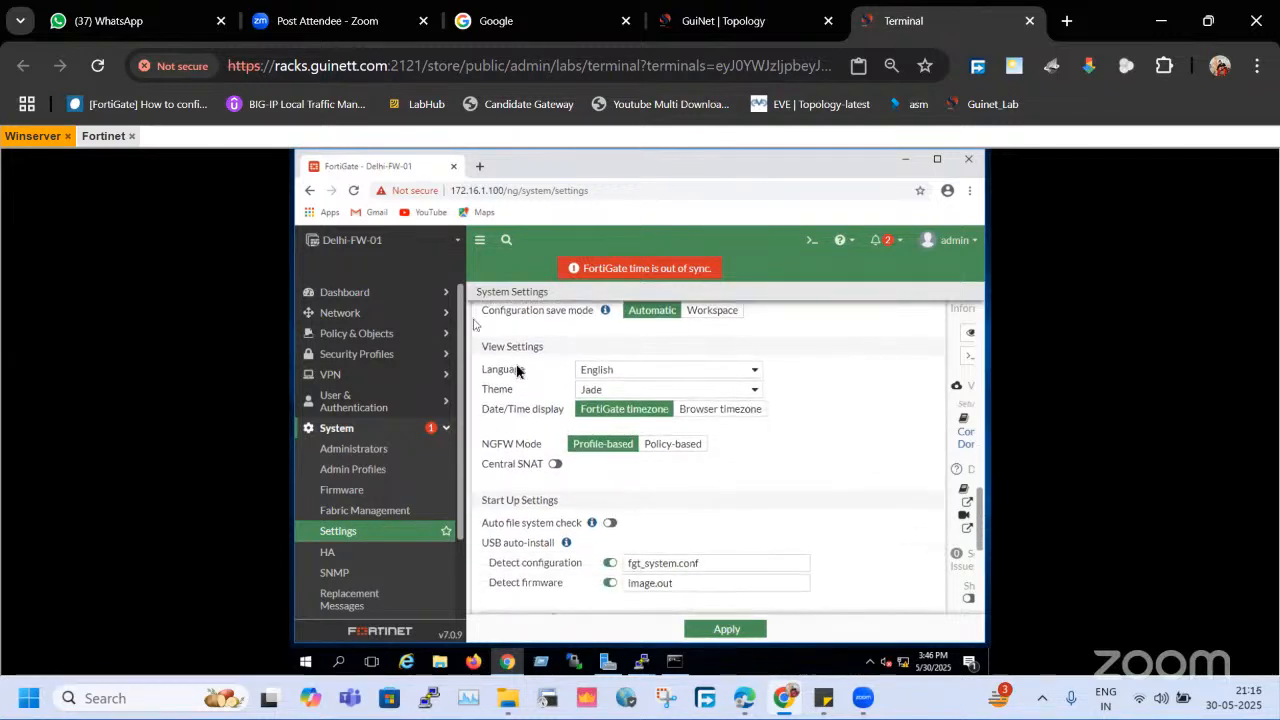
pyautogui.moveTo(485, 371); pyautogui.dragTo(560, 373)
pyautogui.click(644, 372)
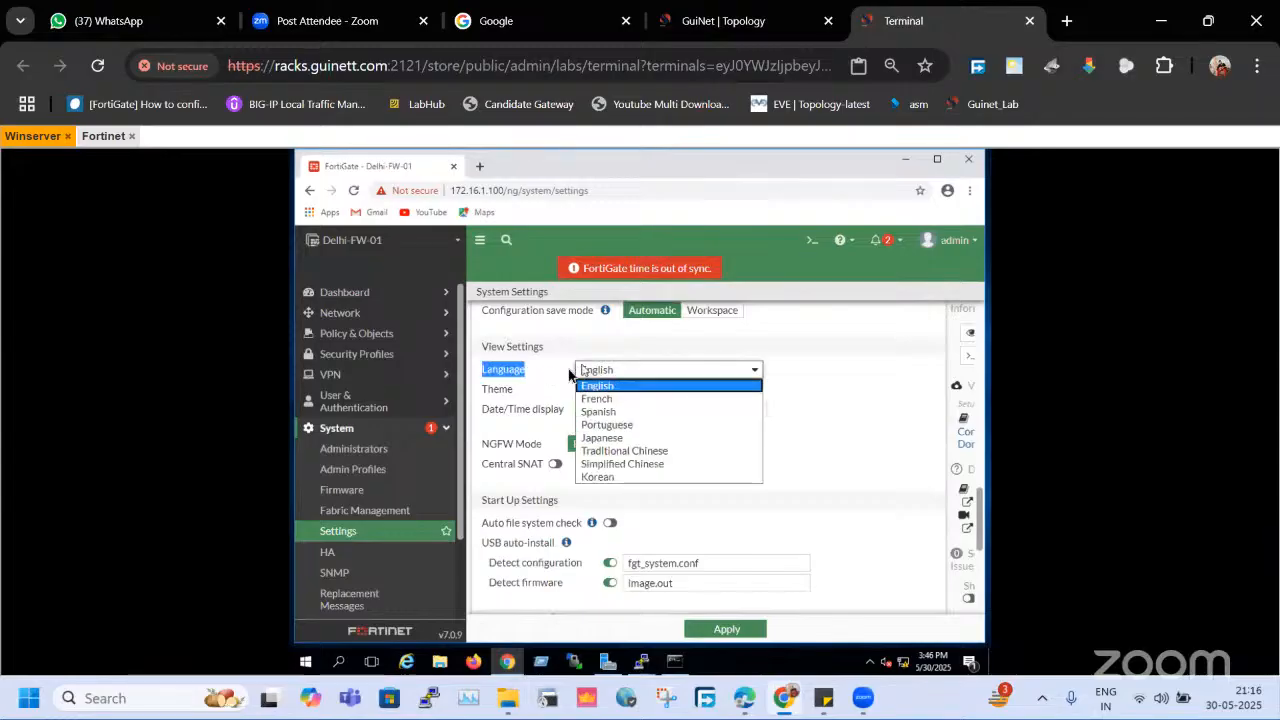
pyautogui.click(640, 373)
pyautogui.click(638, 392)
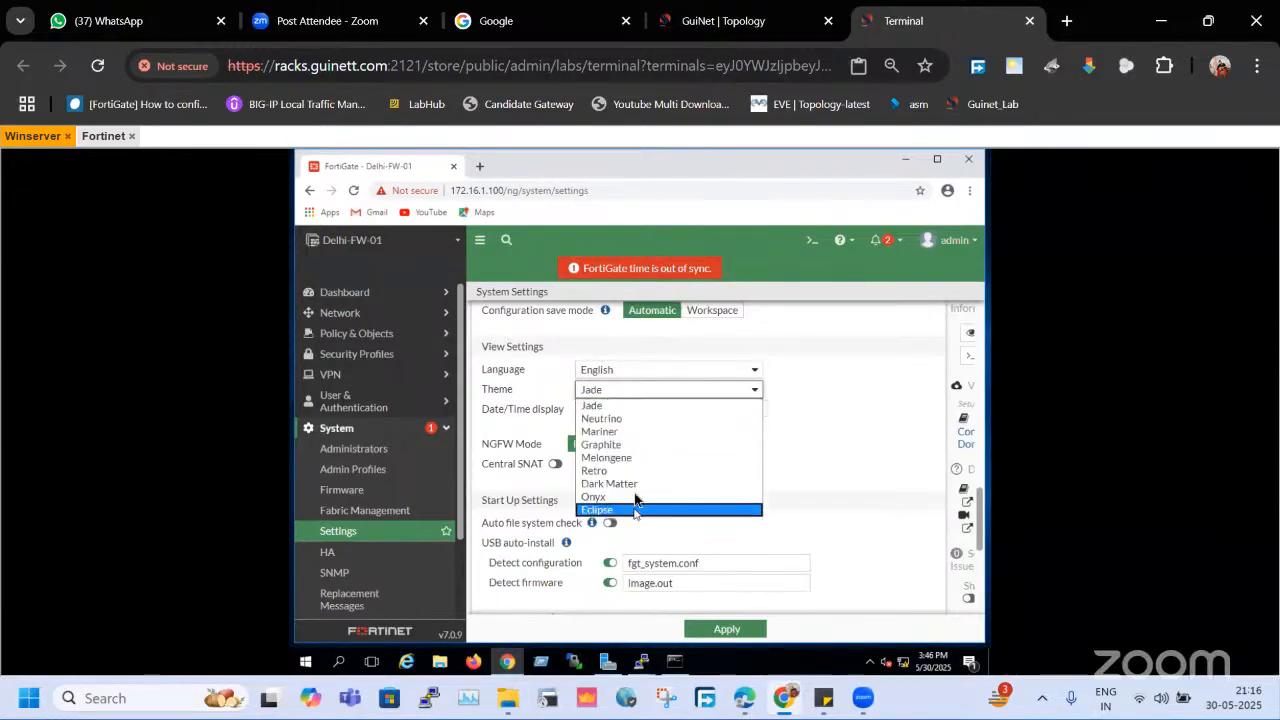
pyautogui.click(785, 505)
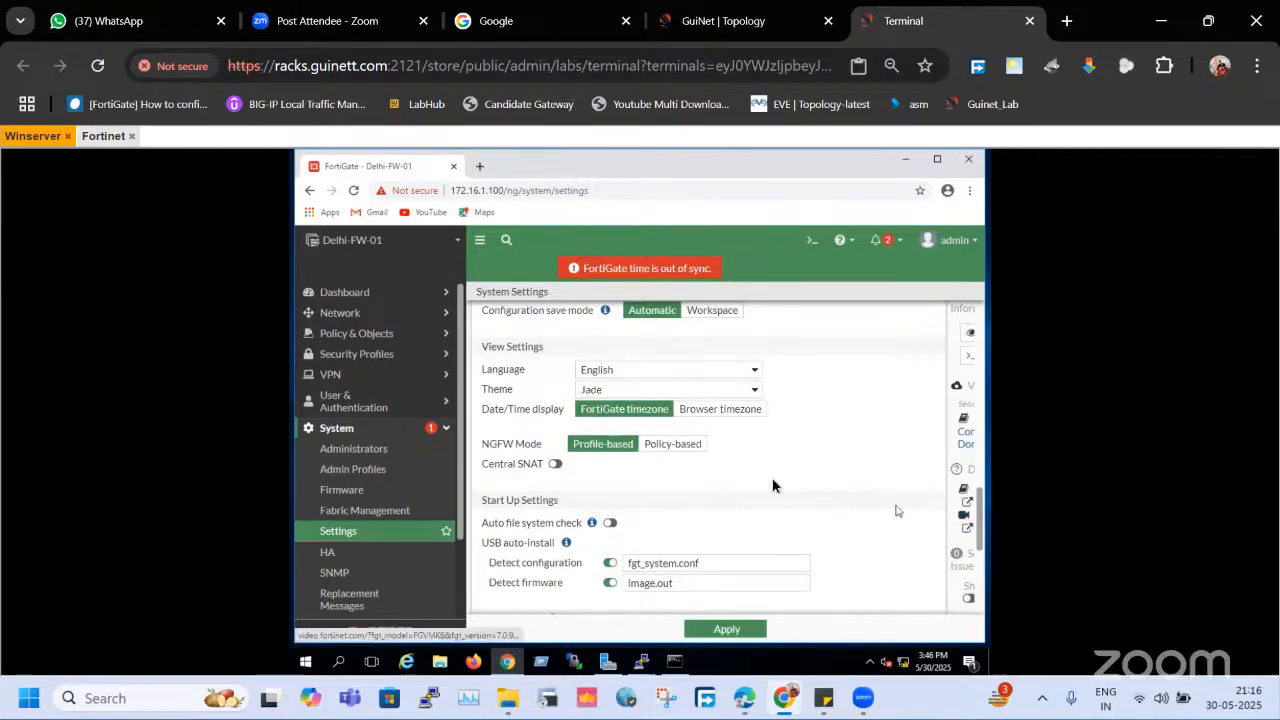
# - Check the NGFW Mode and Central SNAT options in the System Settings
pyautogui.moveTo(510, 448); pyautogui.dragTo(489, 447)
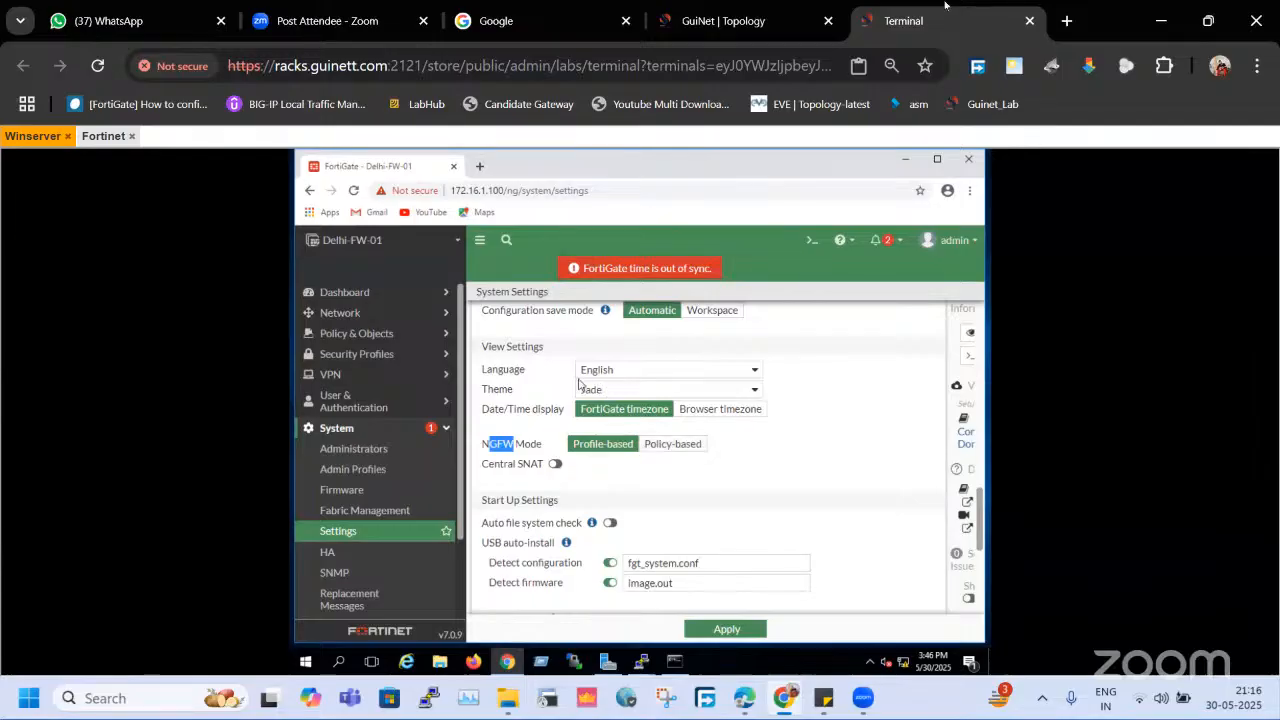
pyautogui.moveTo(480, 473); pyautogui.dragTo(551, 471)
pyautogui.click(655, 494)
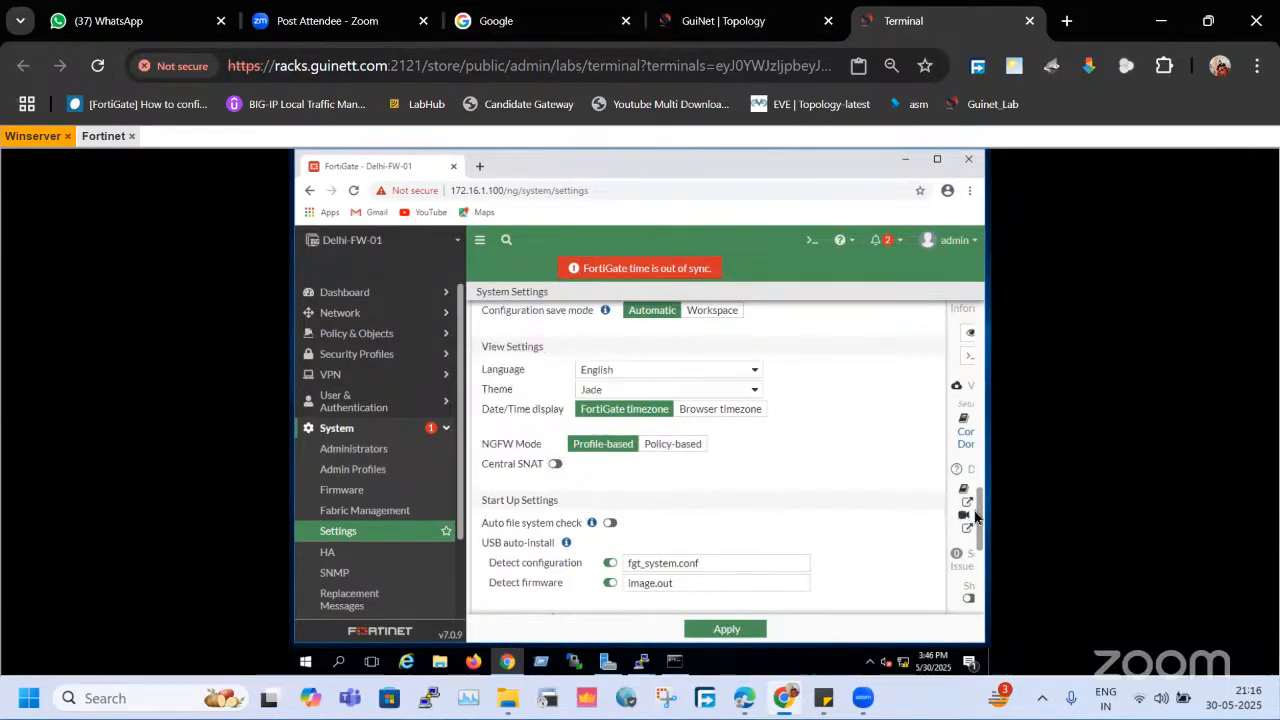
# - Review the host name and the startup, email, debug log and disk settings, and reload the System Settings page
pyautogui.scroll(-2, 977, 530)
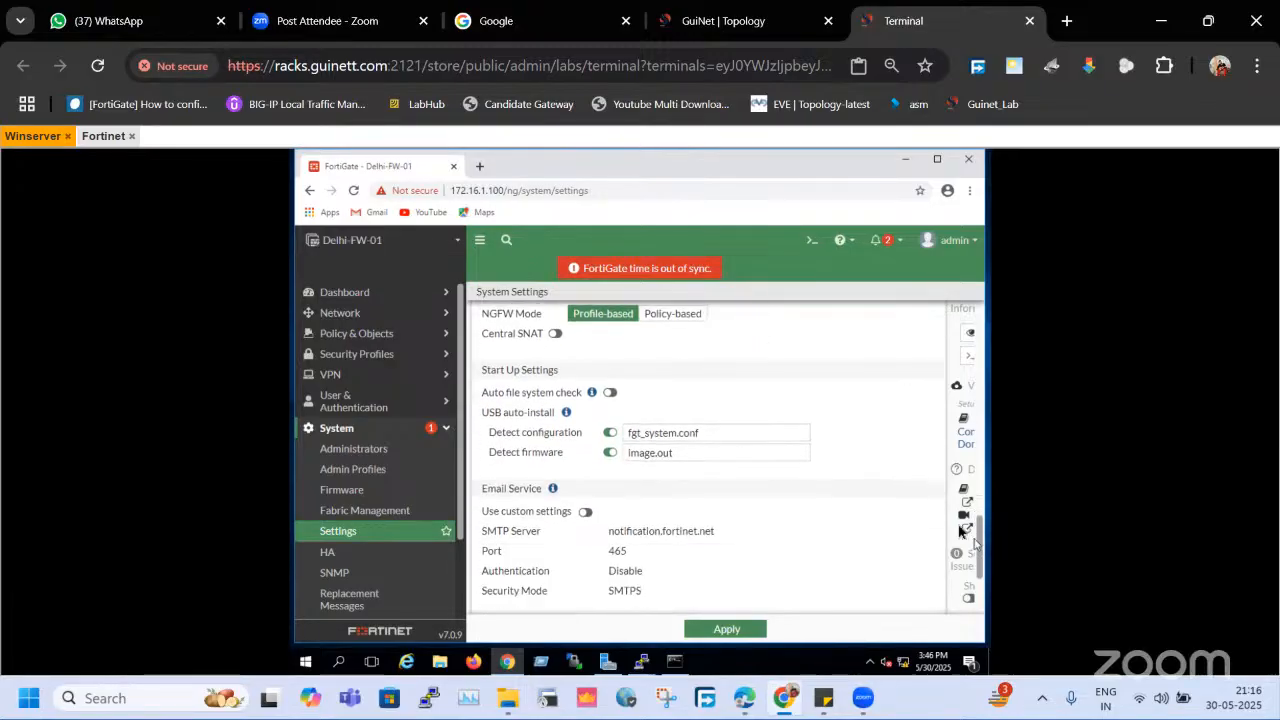
pyautogui.scroll(10, 729, 530)
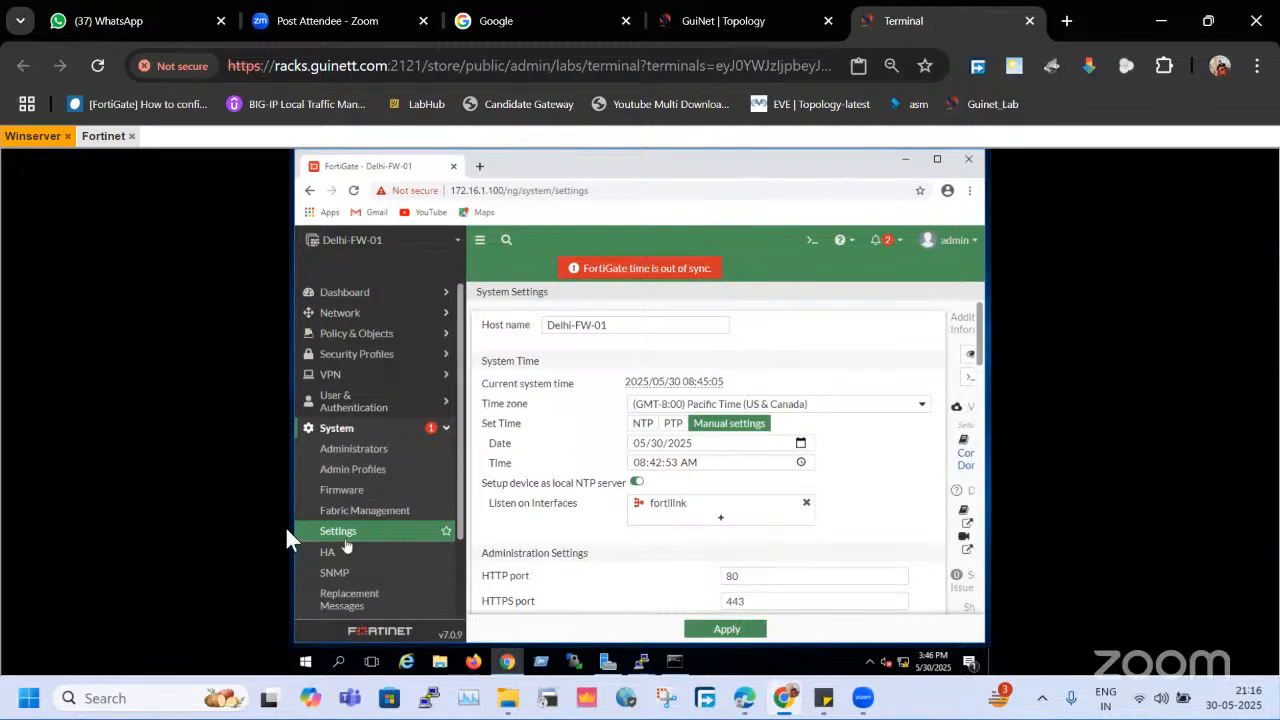
pyautogui.moveTo(642, 333); pyautogui.dragTo(549, 334)
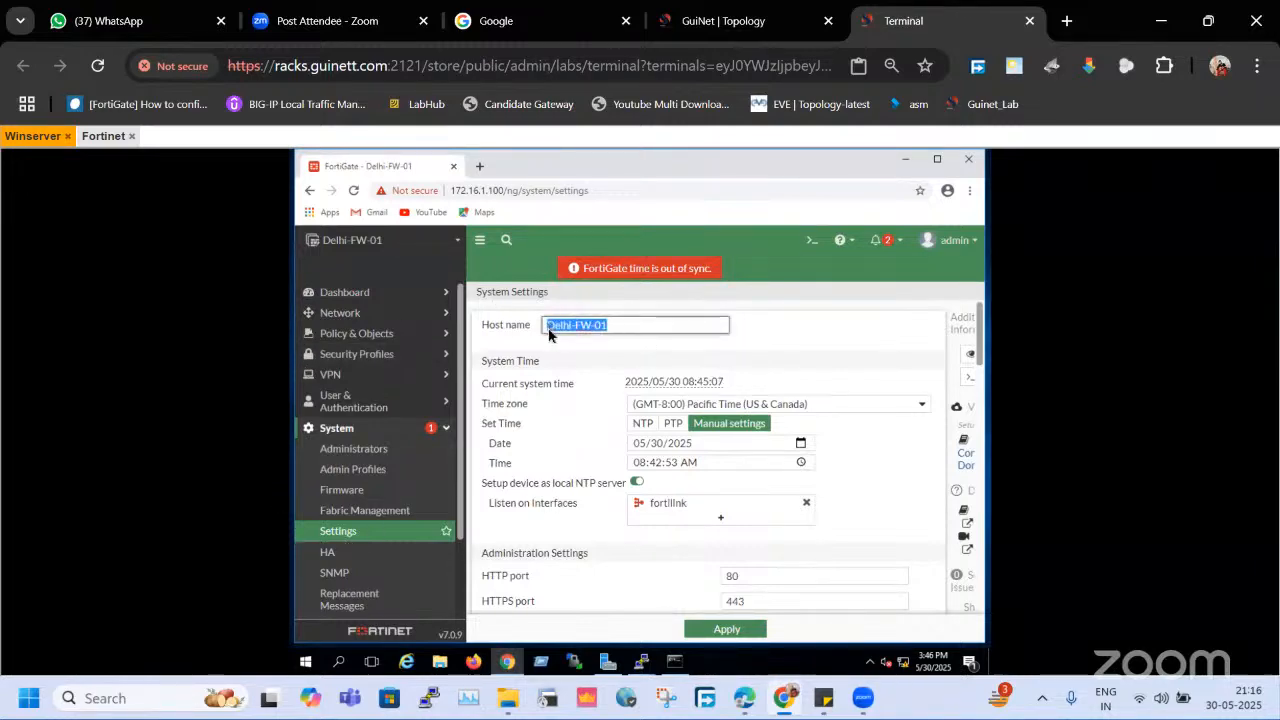
pyautogui.click(838, 357)
pyautogui.scroll(-10, 810, 530)
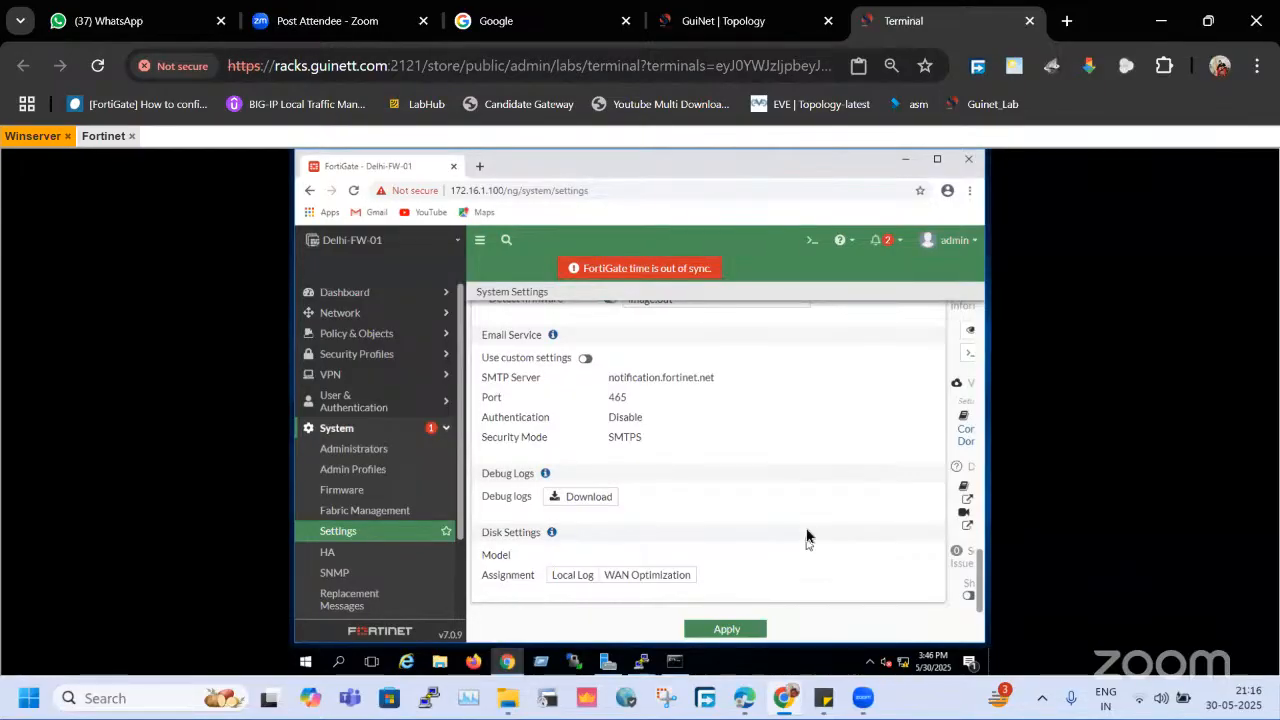
pyautogui.click(352, 531)
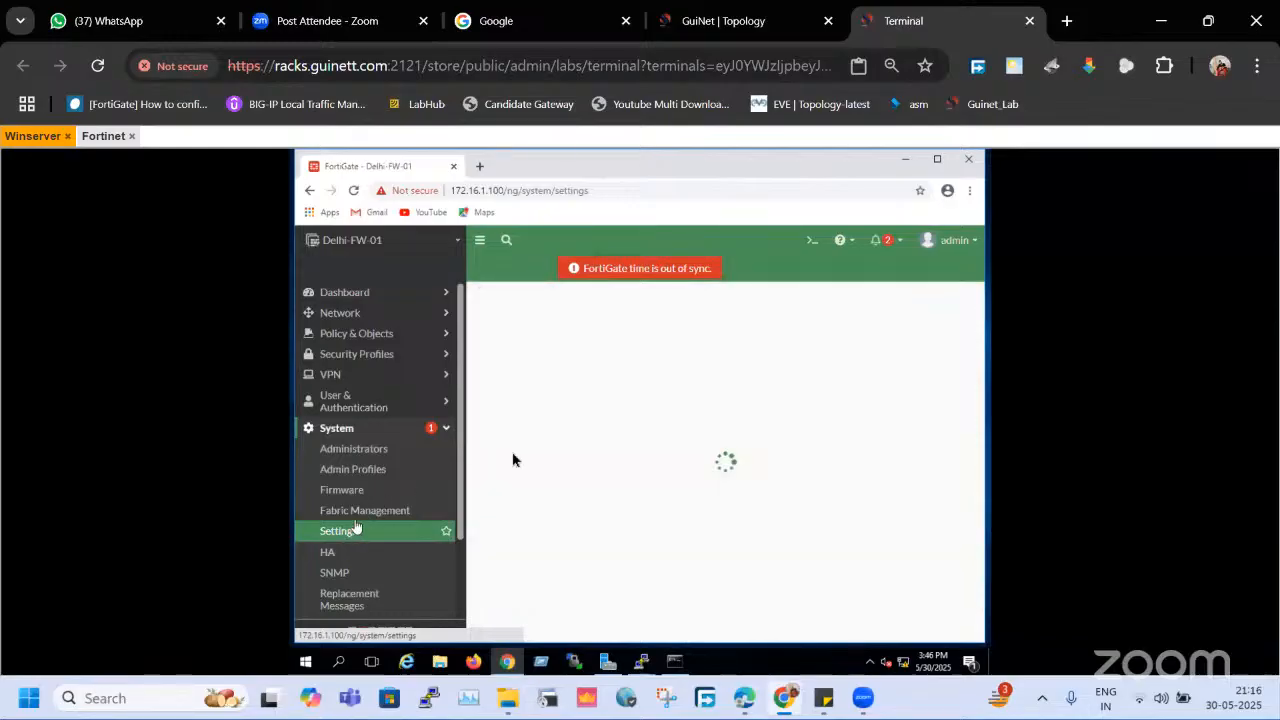
# - Minimize the FortiGate browser window in the Winserver session and switch to the GuiNet lab topology
pyautogui.click(907, 161)
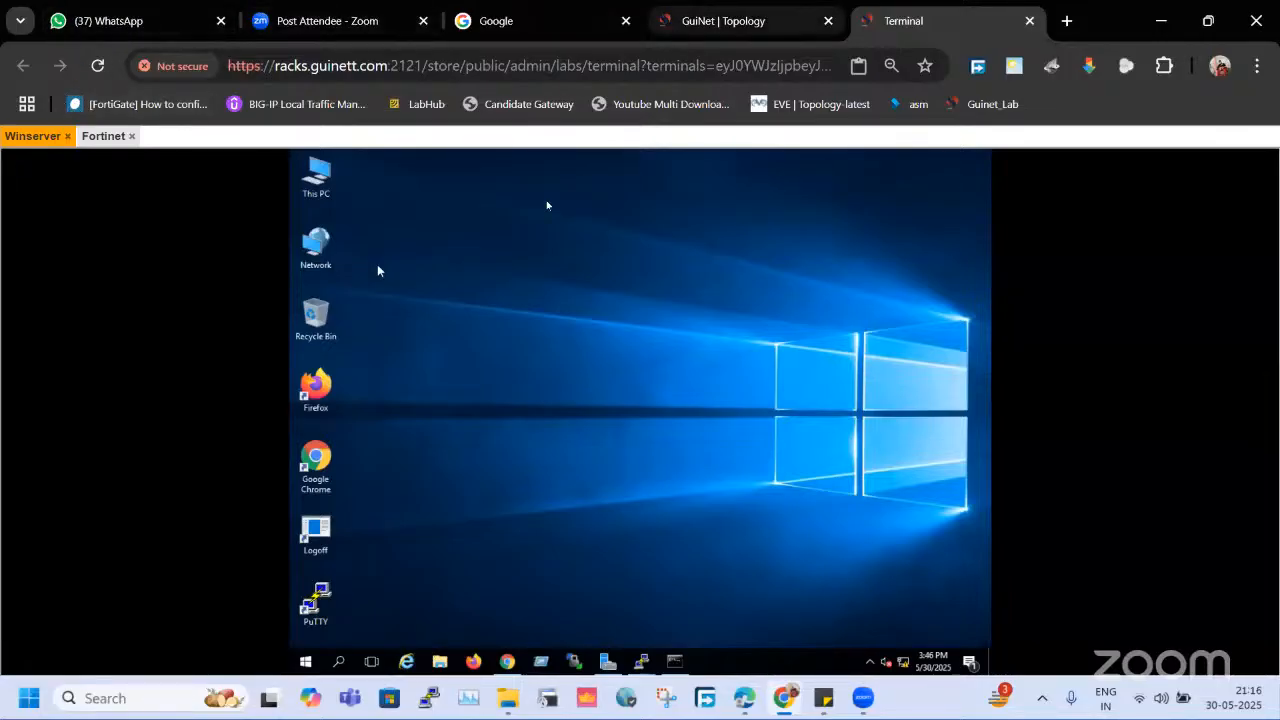
pyautogui.click(709, 18)
pyautogui.moveTo(468, 346); pyautogui.dragTo(424, 346)
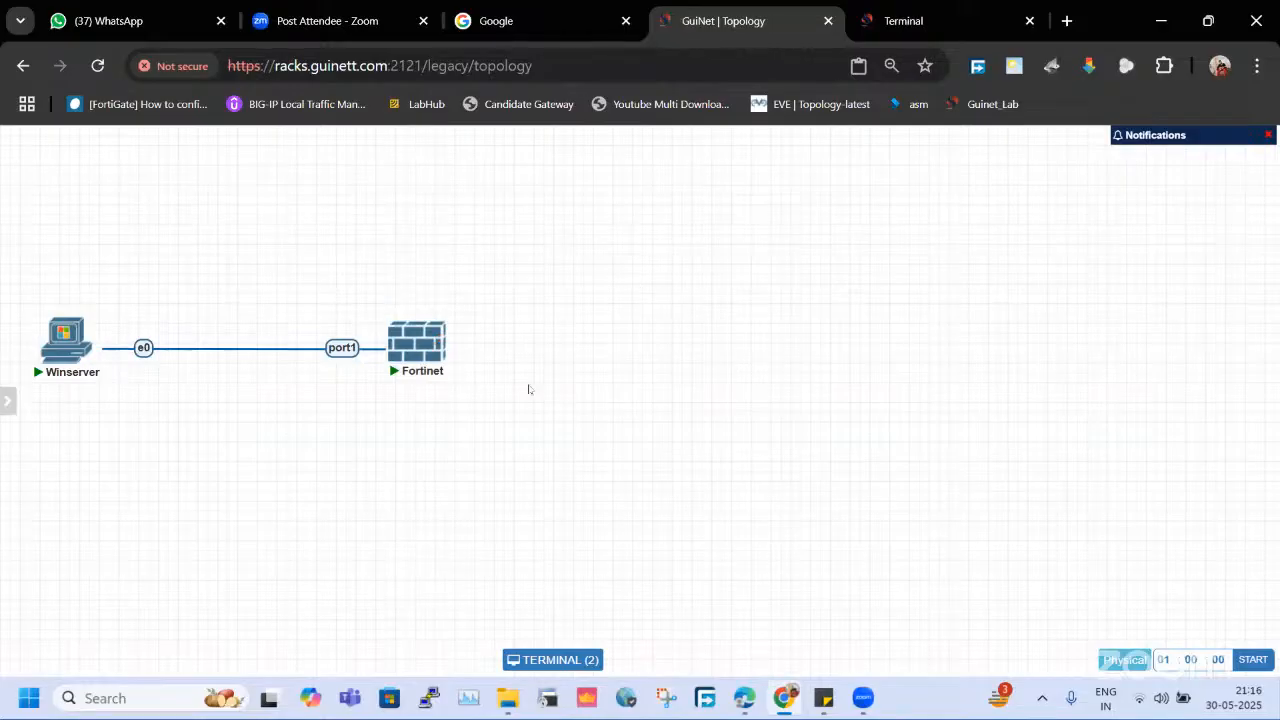
# - Start adding a new node to the topology using the Cisco vIOS Router template
pyautogui.rightClick(722, 216)
pyautogui.click(757, 249)
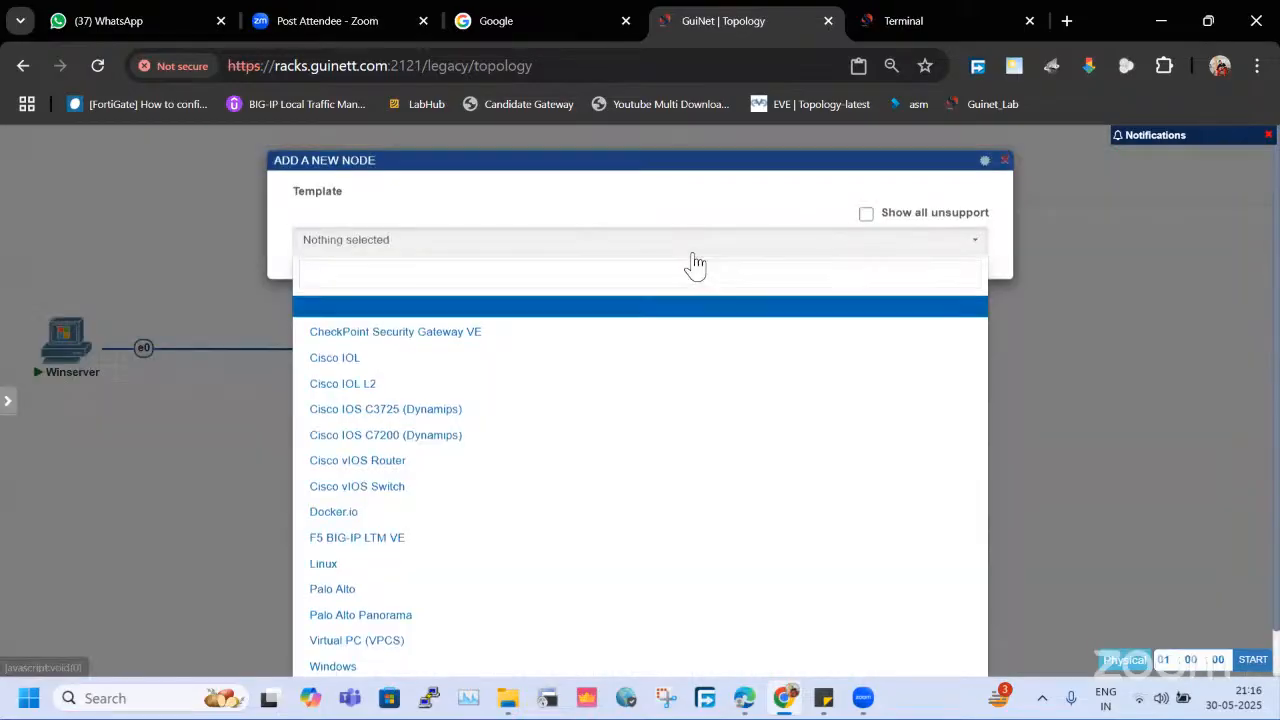
pyautogui.click(535, 263)
pyautogui.write('rou')
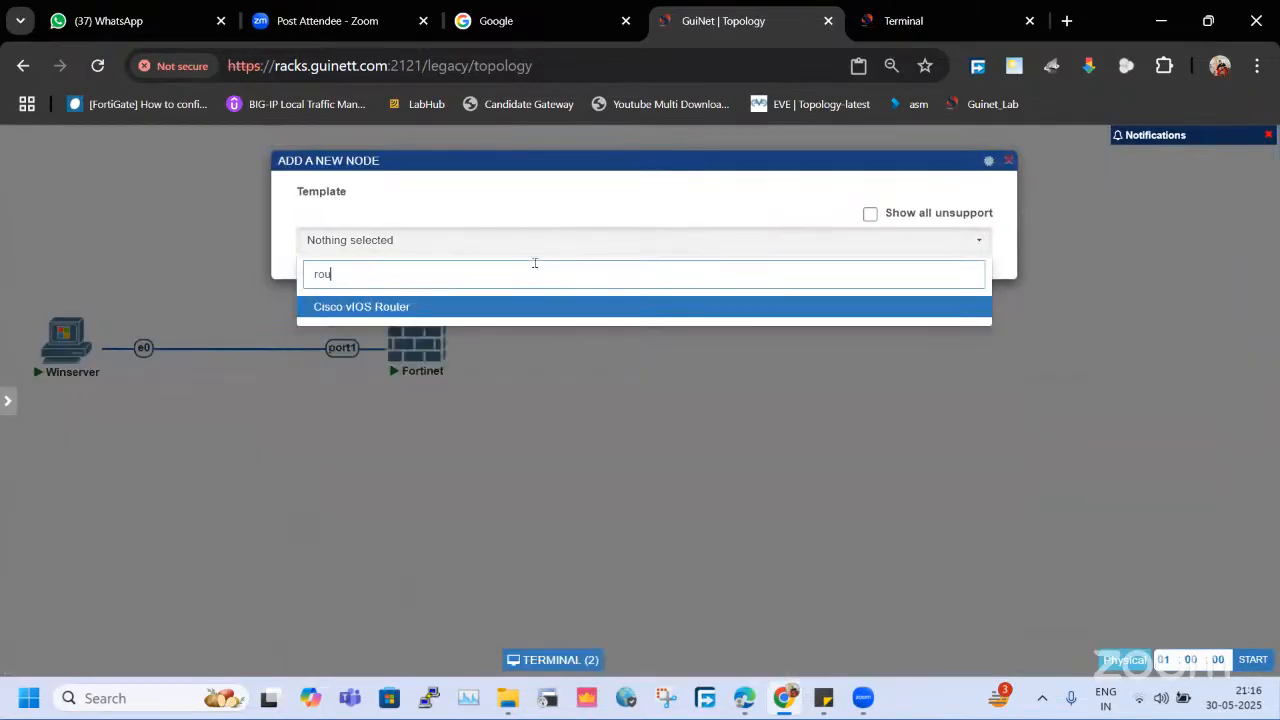
pyautogui.write('t')
pyautogui.press('Return')
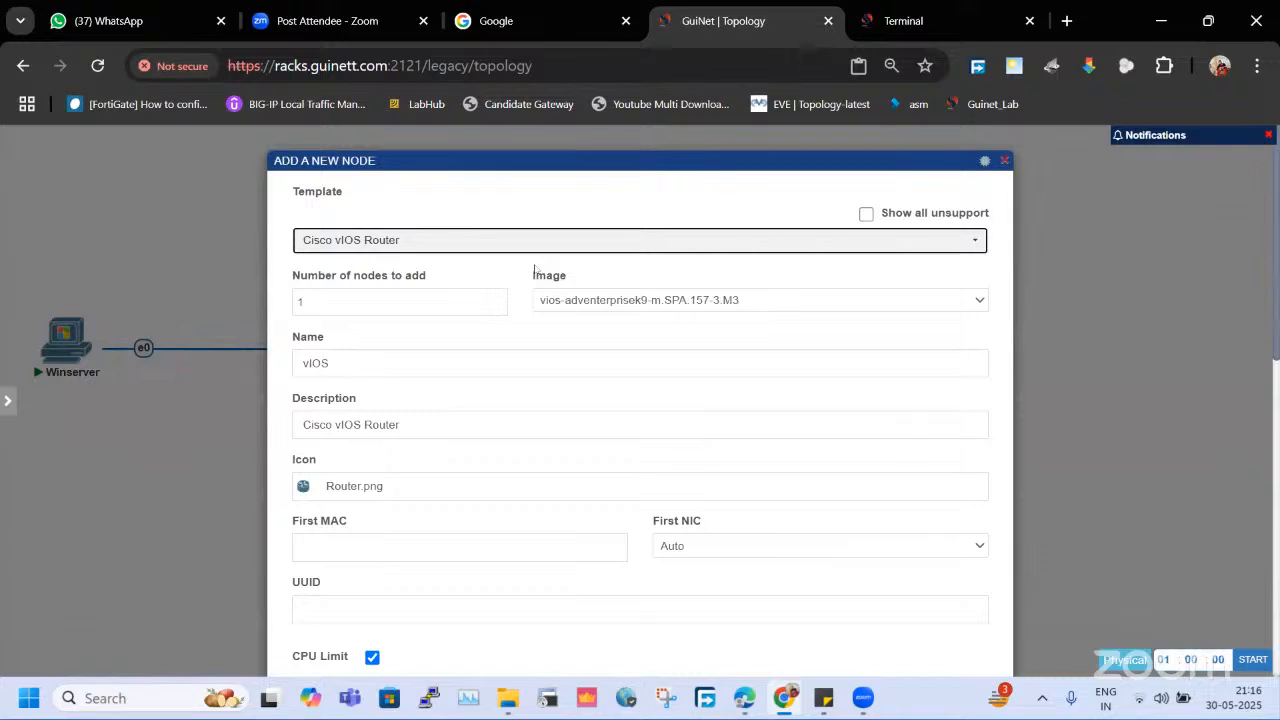
# - Set the number of nodes to 2, keep the default router settings, and save the new vIOS routers
pyautogui.scroll(-5, 548, 483)
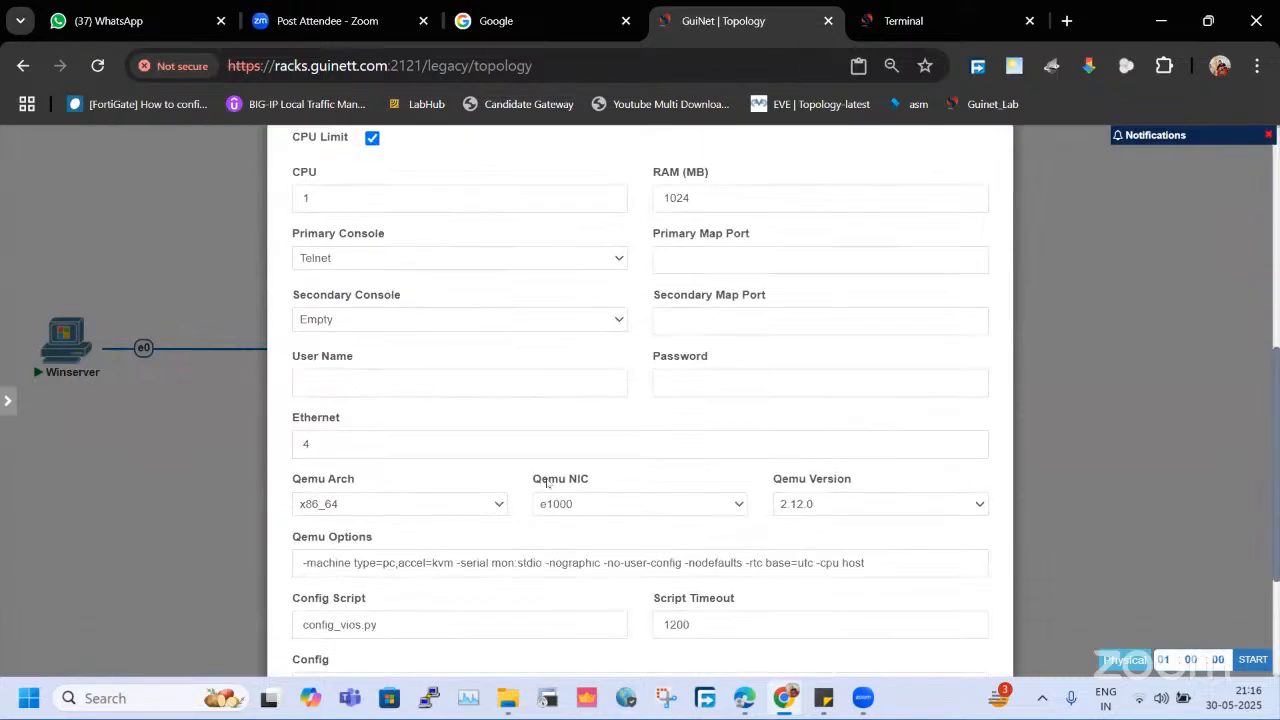
pyautogui.scroll(5, 545, 482)
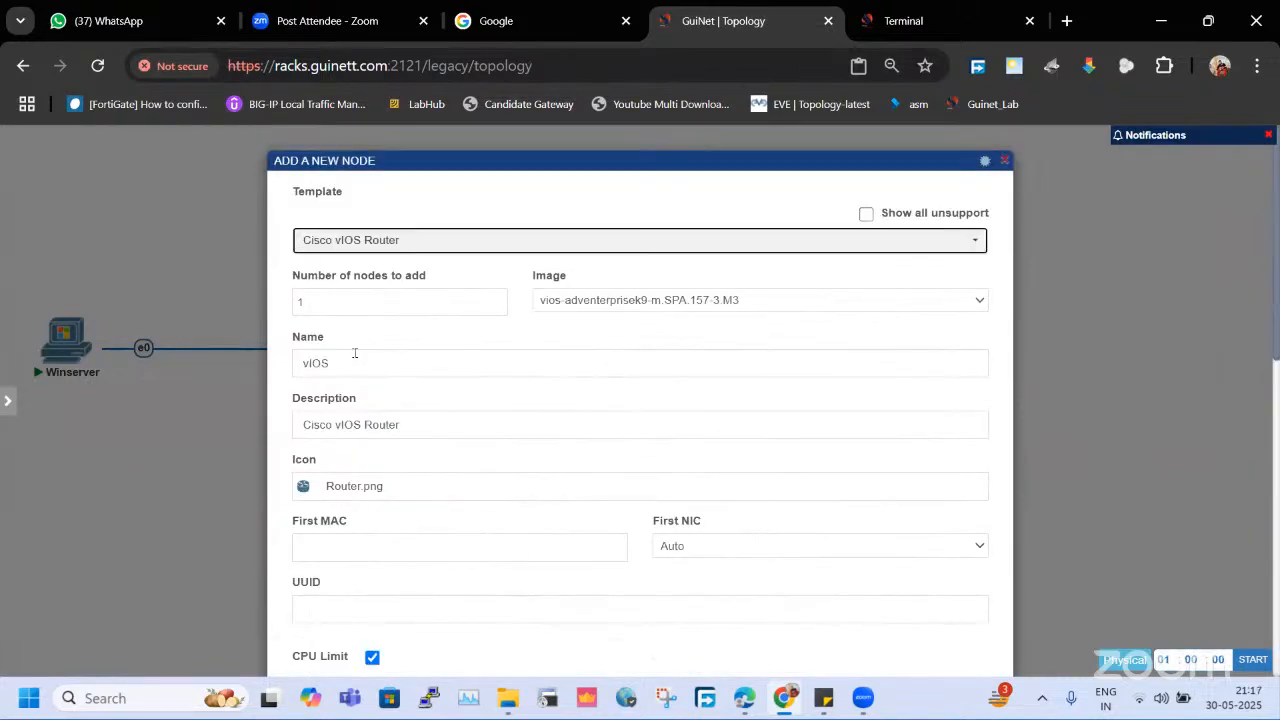
pyautogui.click(297, 304)
pyautogui.scroll(-10, 383, 337)
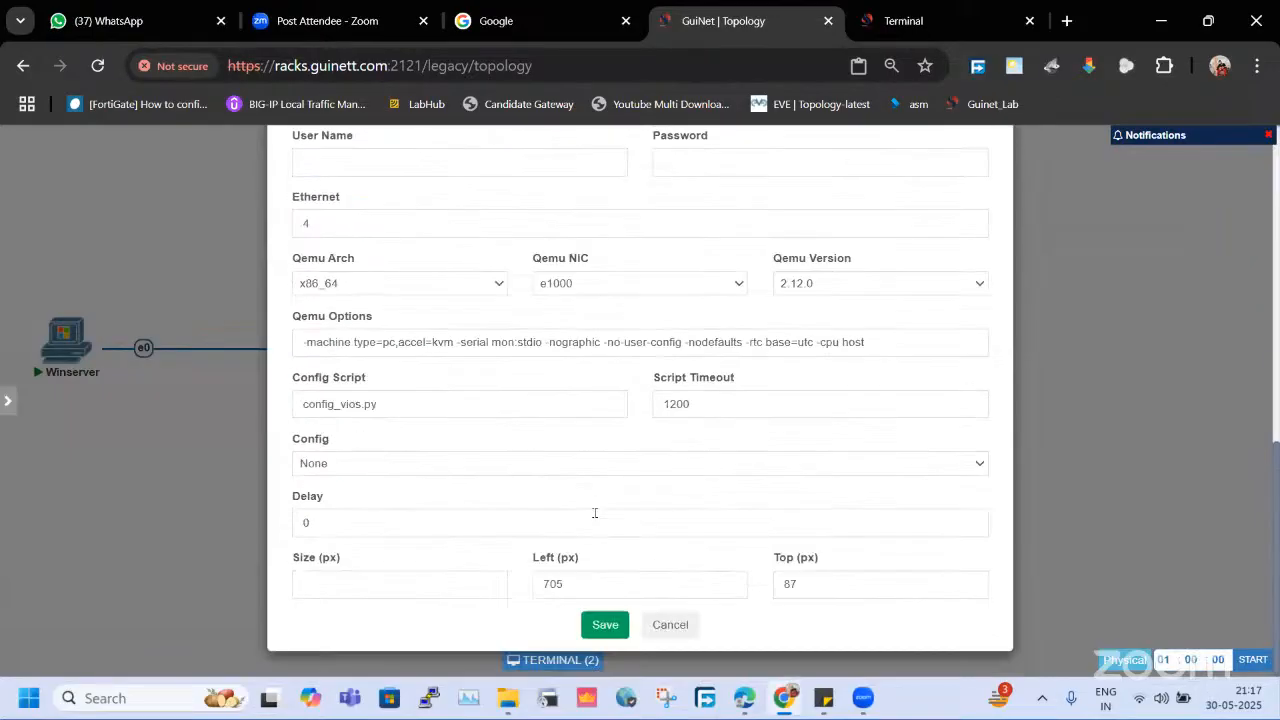
pyautogui.click(606, 627)
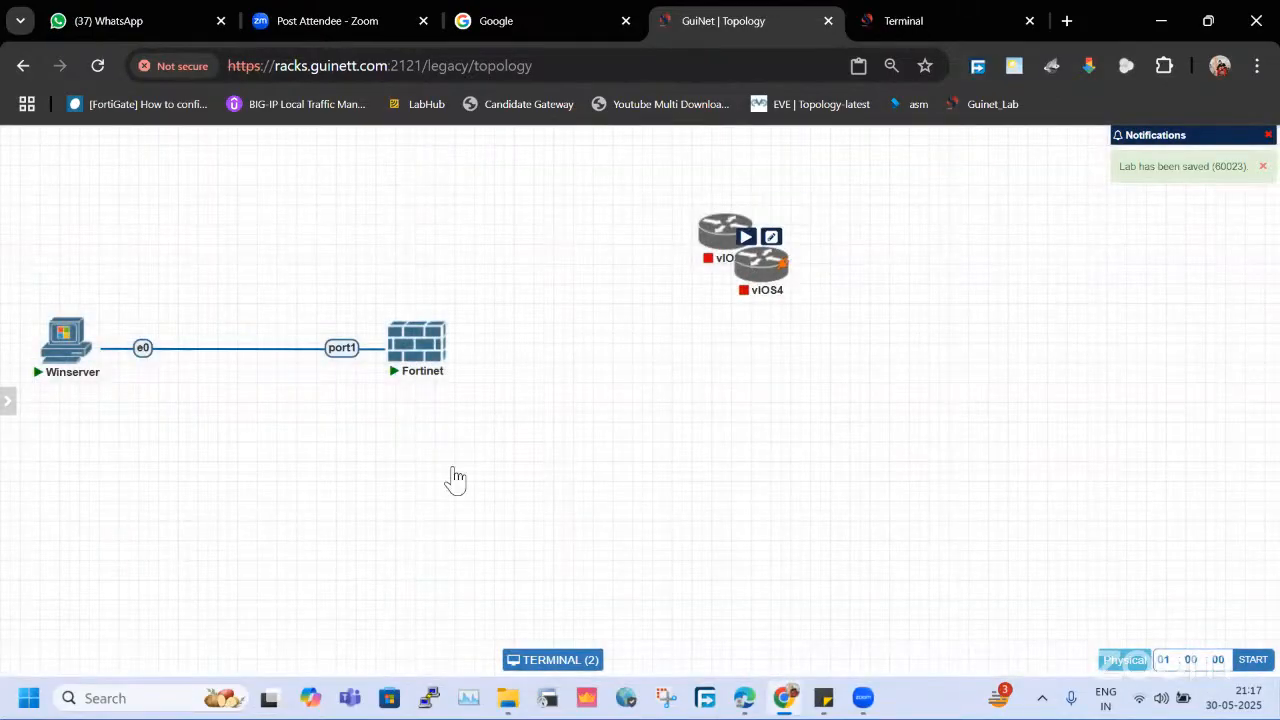
# - Place vIOS4 below the Fortinet firewall and vIOS3 to its right, and connect vIOS3's Gi0/0 to Fortinet's port2
pyautogui.moveTo(455, 478); pyautogui.dragTo(406, 572)
pyautogui.moveTo(732, 270); pyautogui.dragTo(402, 352)
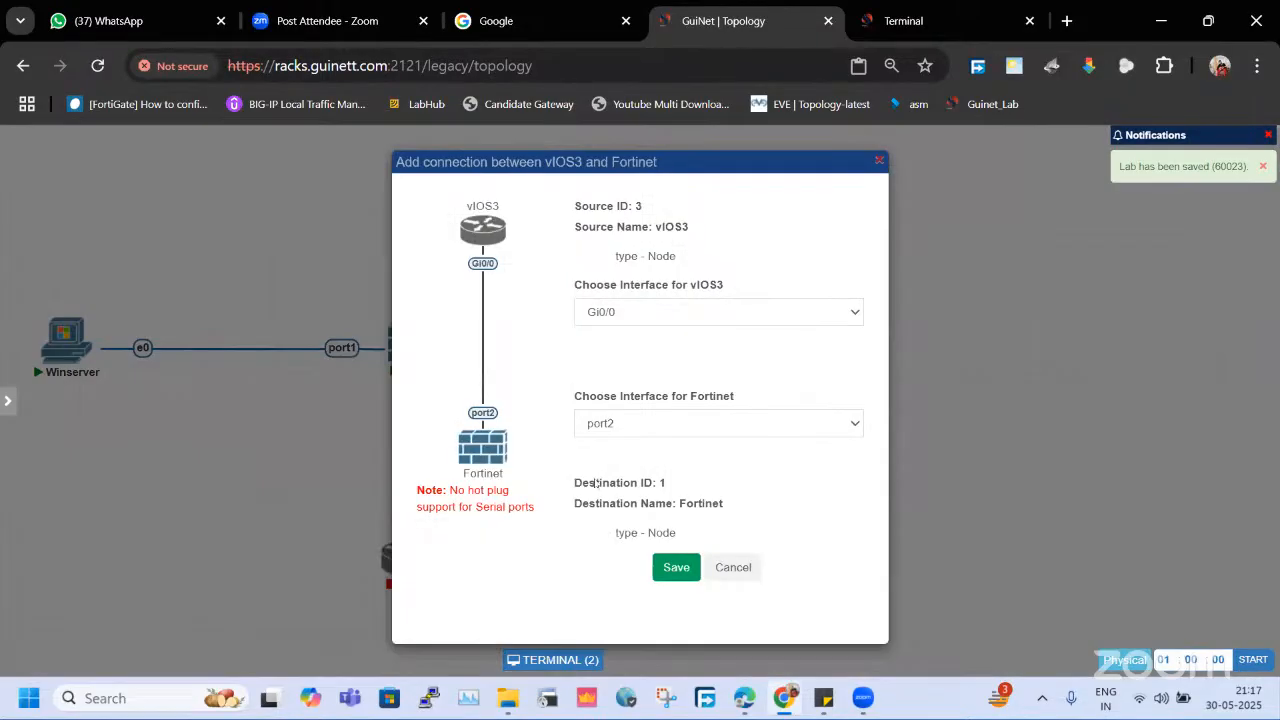
pyautogui.click(676, 567)
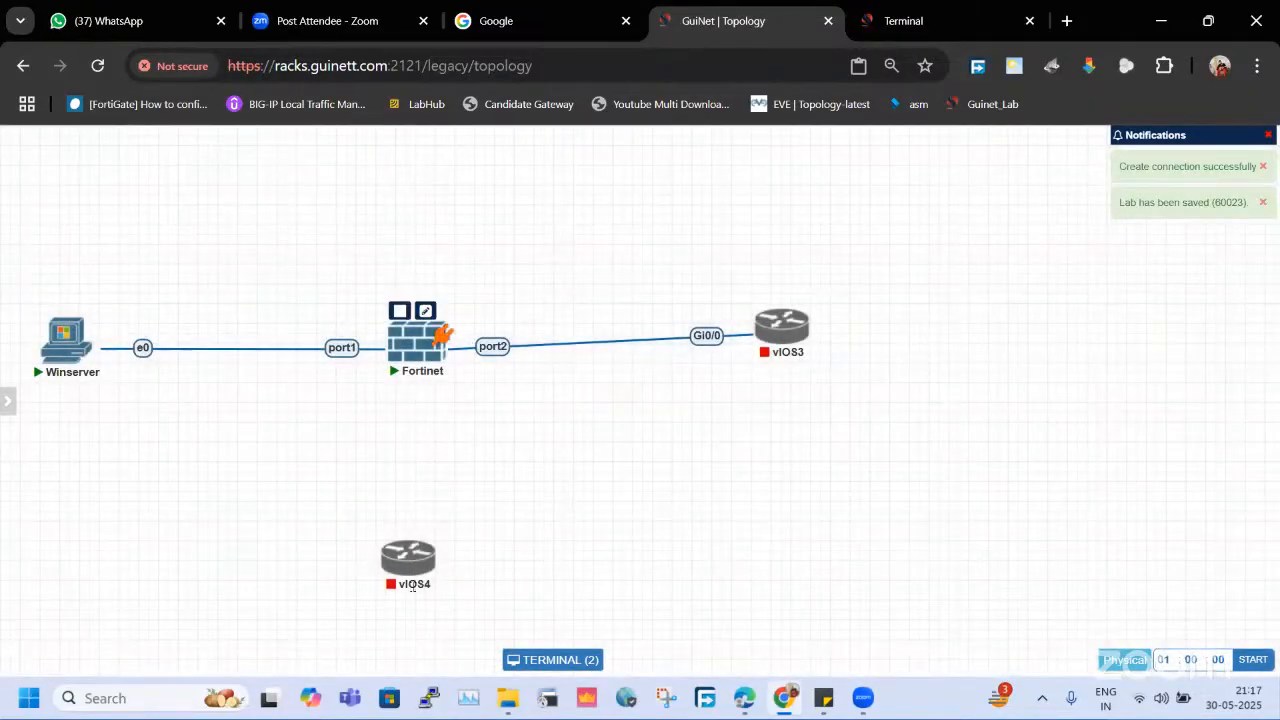
# - Connect vIOS4's Gi0/0 to Fortinet's port3 and align the routers so both links run straight
pyautogui.moveTo(412, 587); pyautogui.dragTo(408, 560)
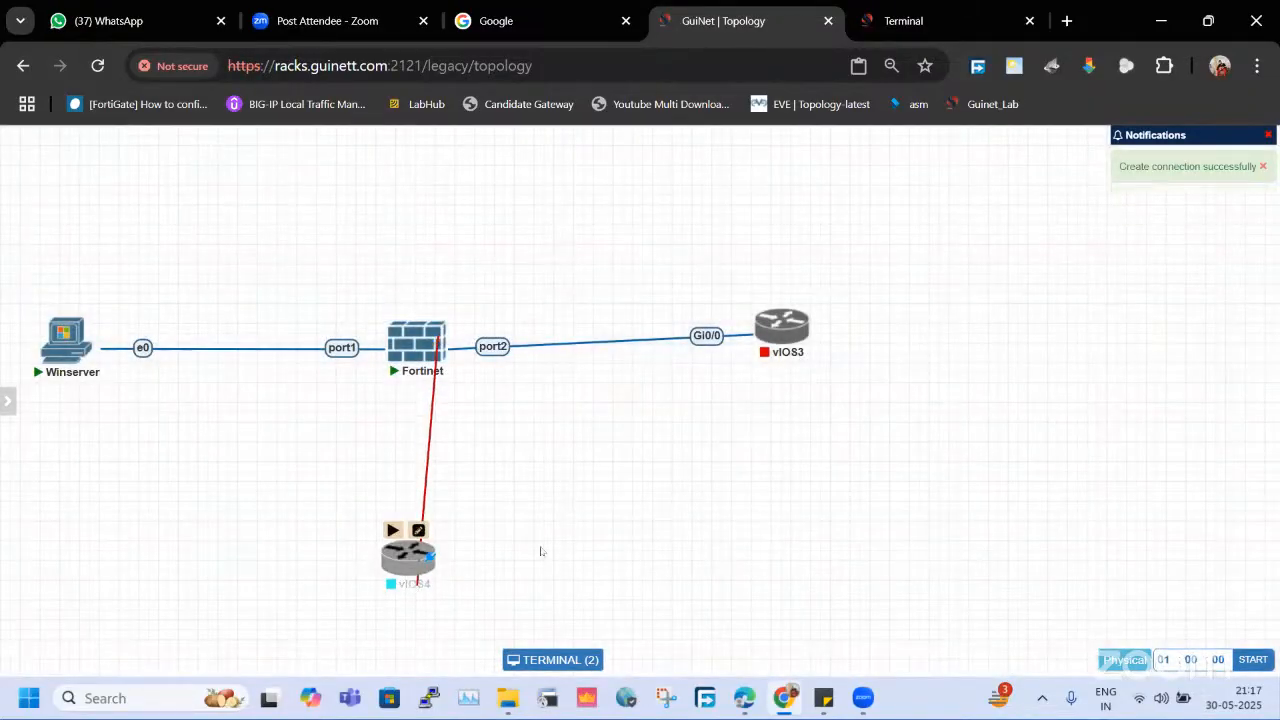
pyautogui.click(672, 567)
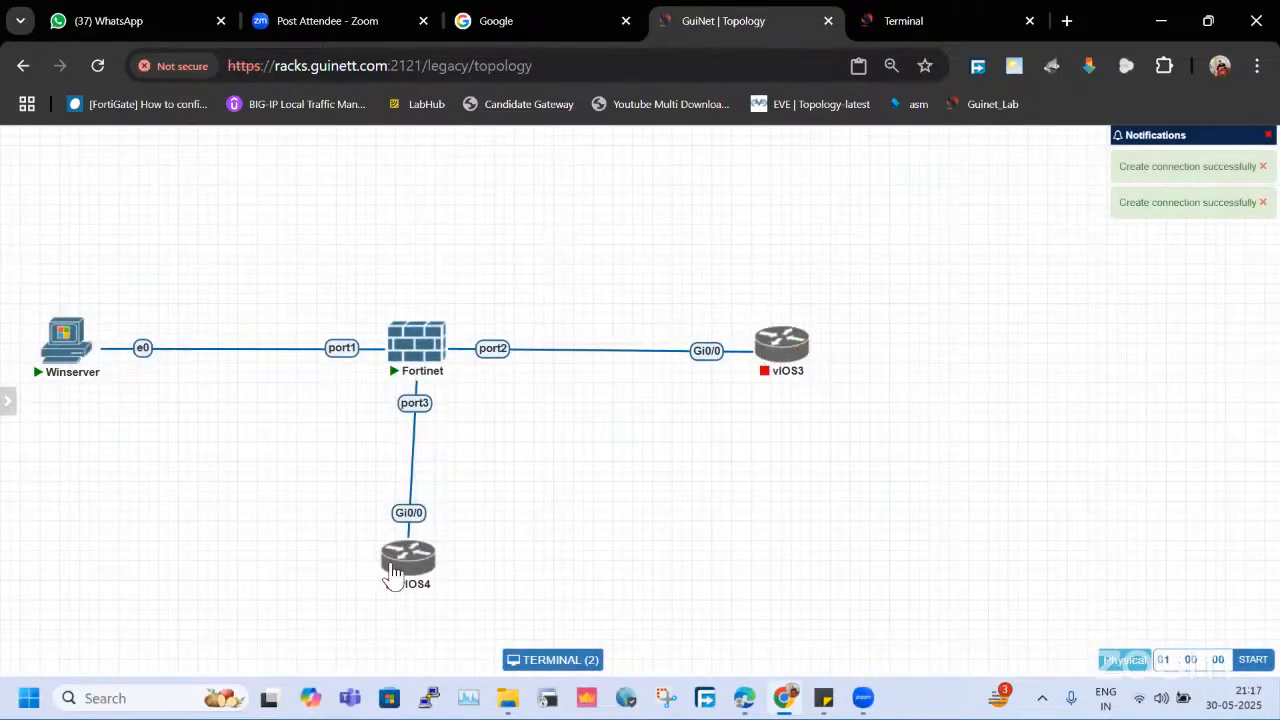
pyautogui.moveTo(395, 572); pyautogui.dragTo(407, 572)
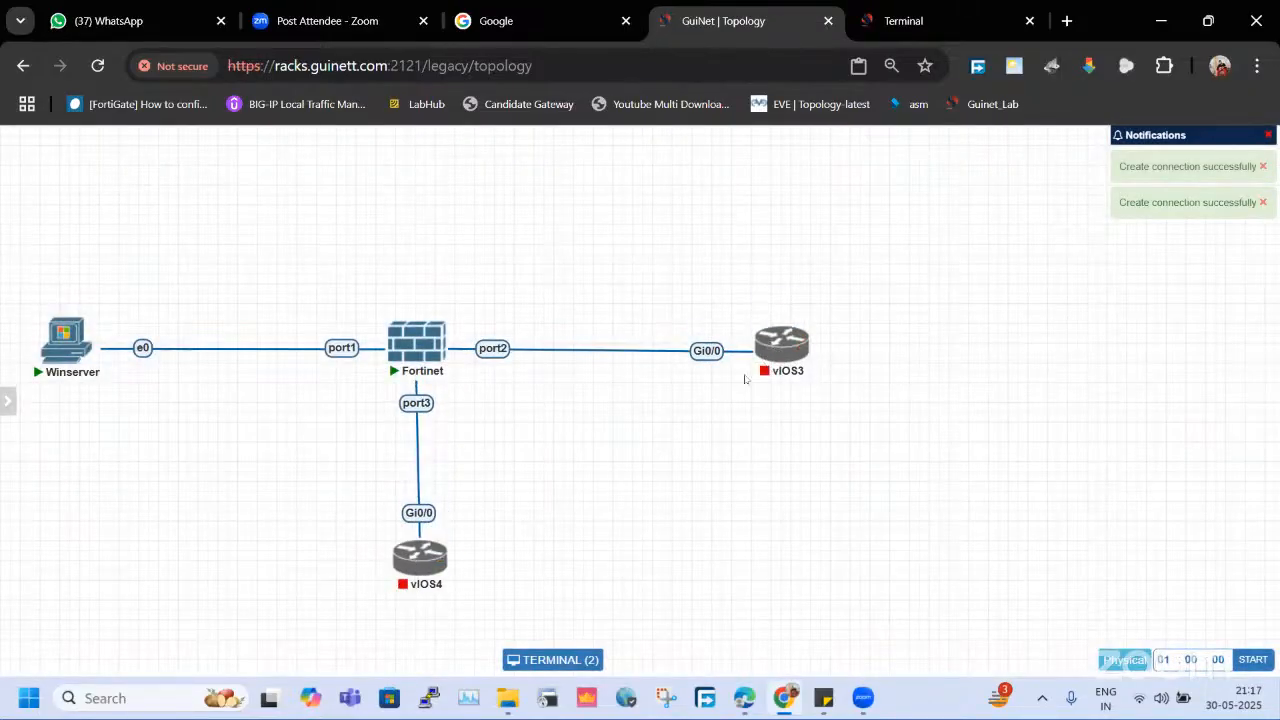
# - Nudge vIOS3 slightly upward and start both routers, vIOS3 and vIOS4
pyautogui.moveTo(770, 367); pyautogui.dragTo(775, 357)
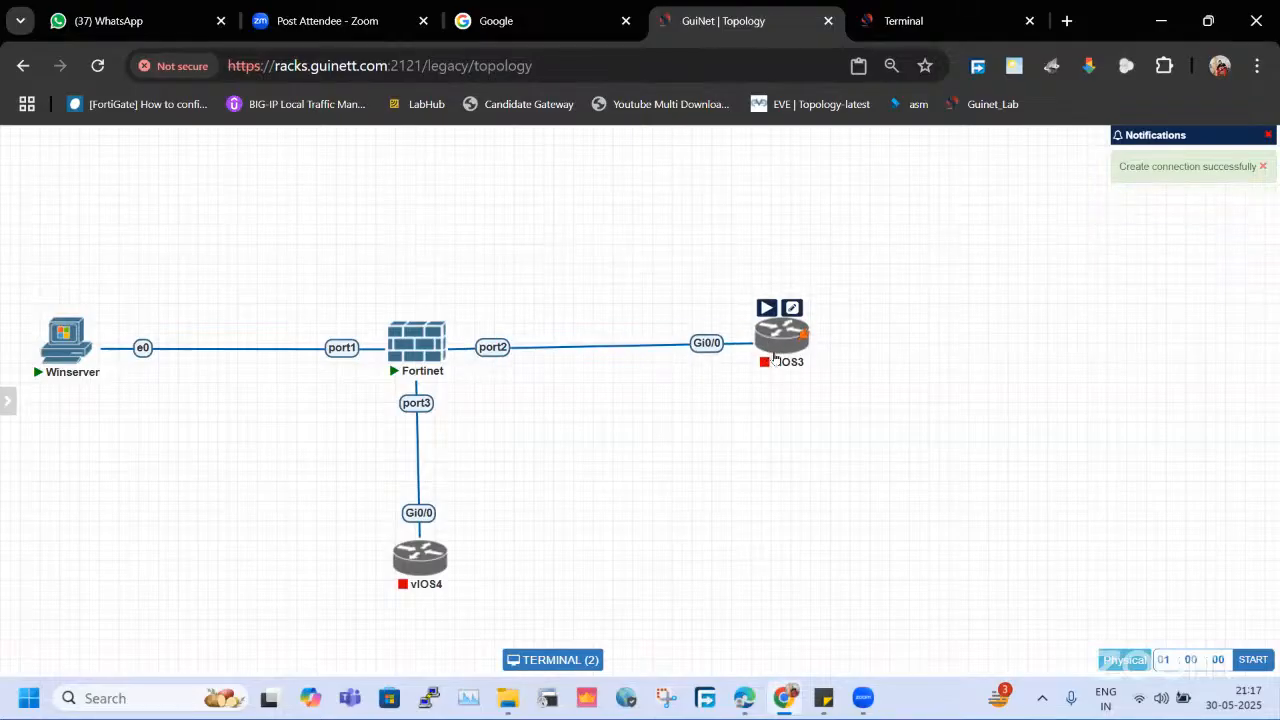
pyautogui.click(766, 309)
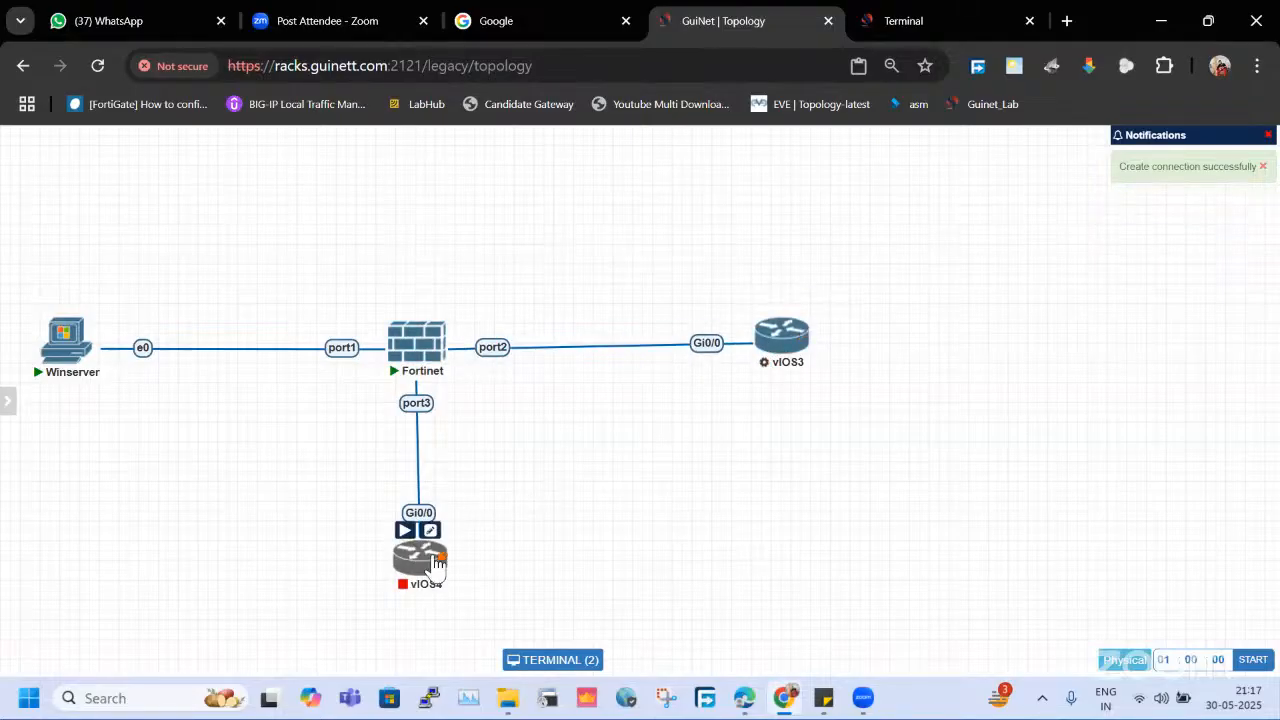
pyautogui.click(405, 530)
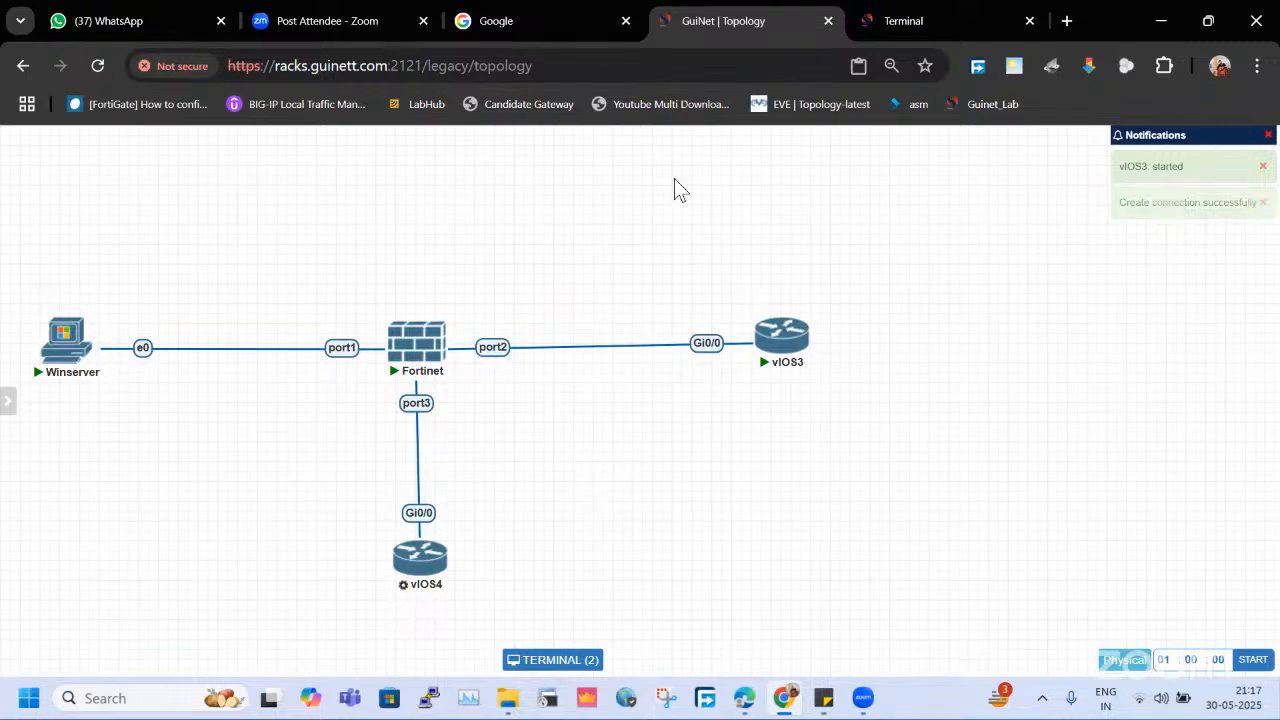
# - Move all four nodes of the topology, including Winserver, slightly higher on the canvas while keeping their layout
pyautogui.moveTo(372, 292); pyautogui.dragTo(862, 594)
pyautogui.moveTo(790, 328); pyautogui.dragTo(790, 277)
pyautogui.click(569, 426)
pyautogui.moveTo(62, 335); pyautogui.dragTo(62, 287)
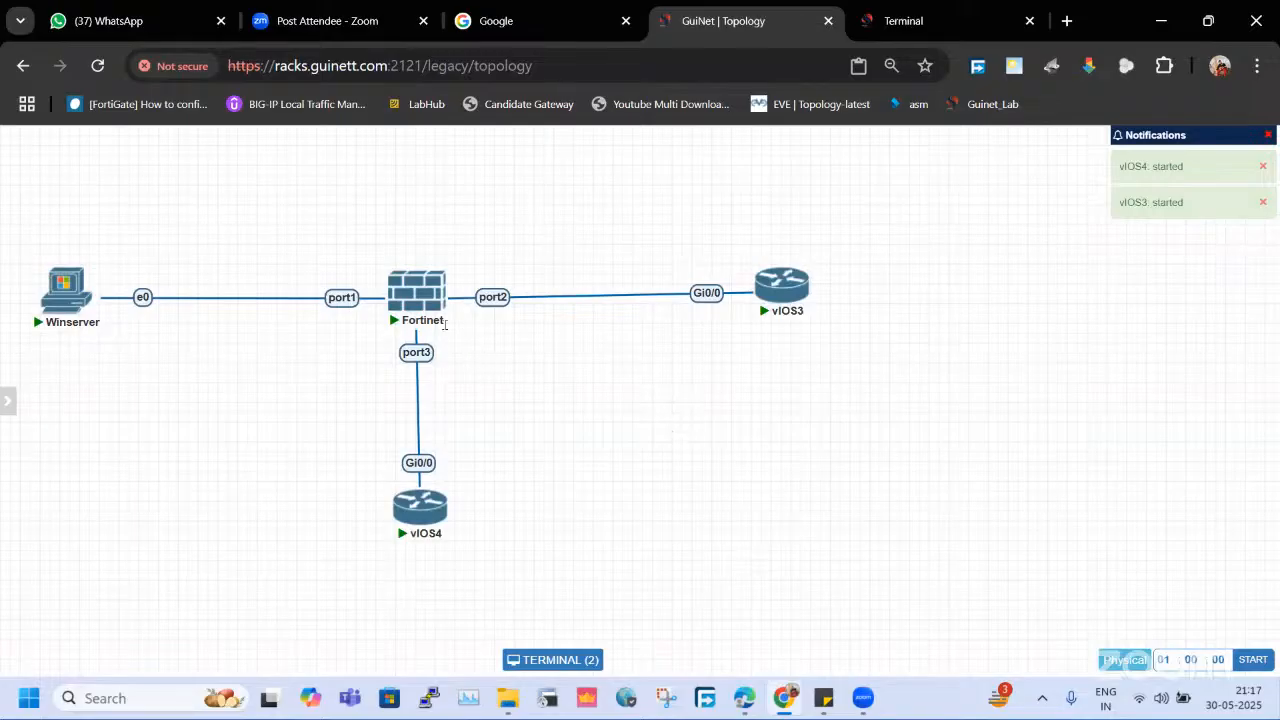
# - Add a text label reading 10.1.1.100/24 to the topology and place it beside Fortinet's port3
pyautogui.moveTo(442, 320)
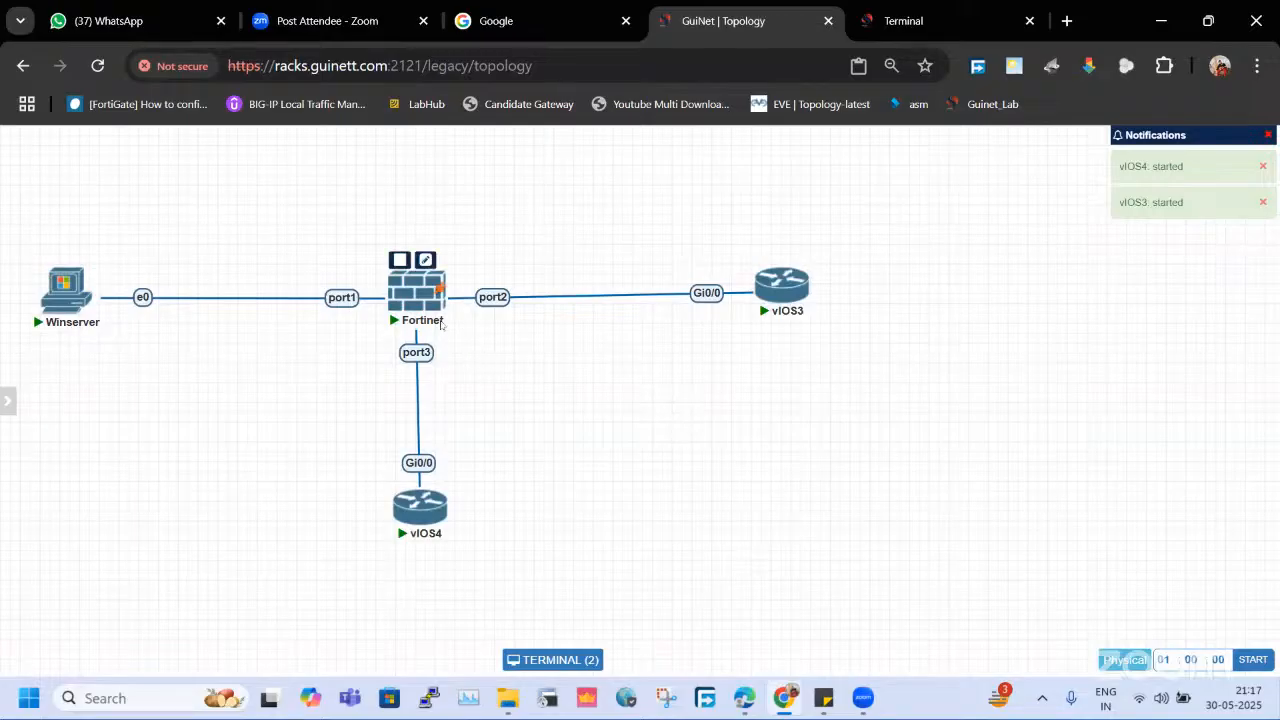
pyautogui.rightClick(492, 240)
pyautogui.click(530, 346)
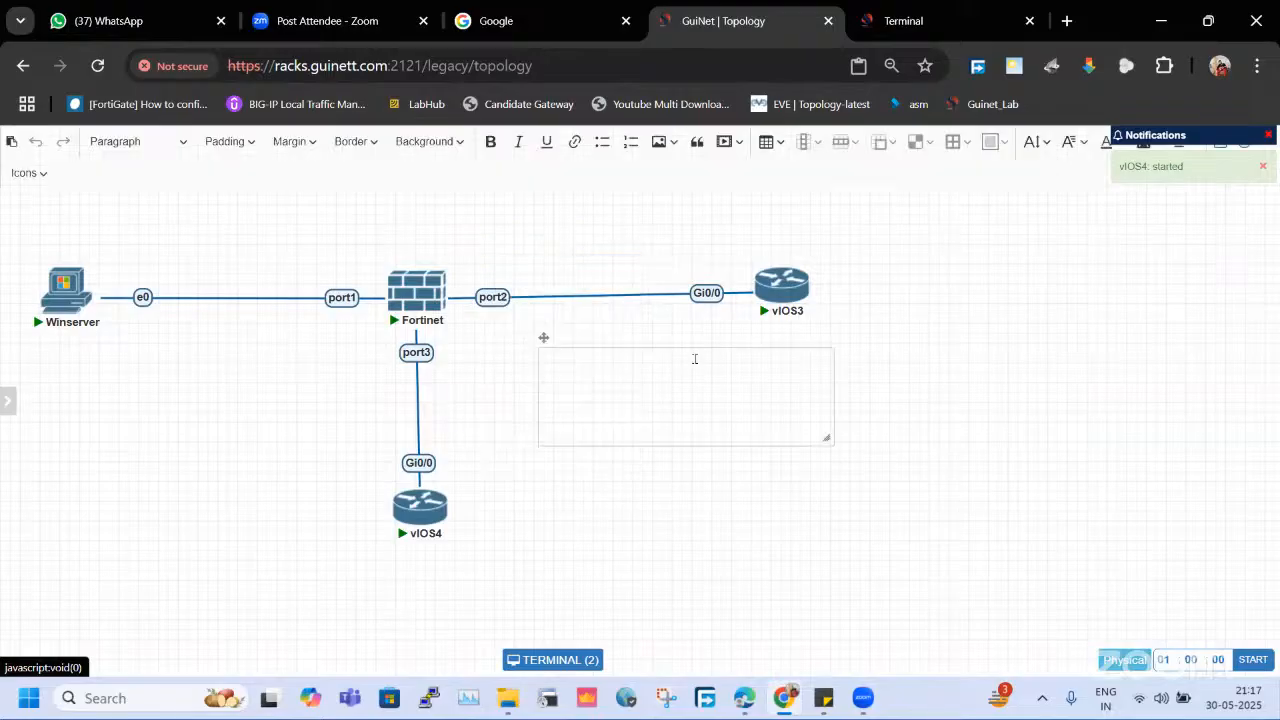
pyautogui.click(646, 401)
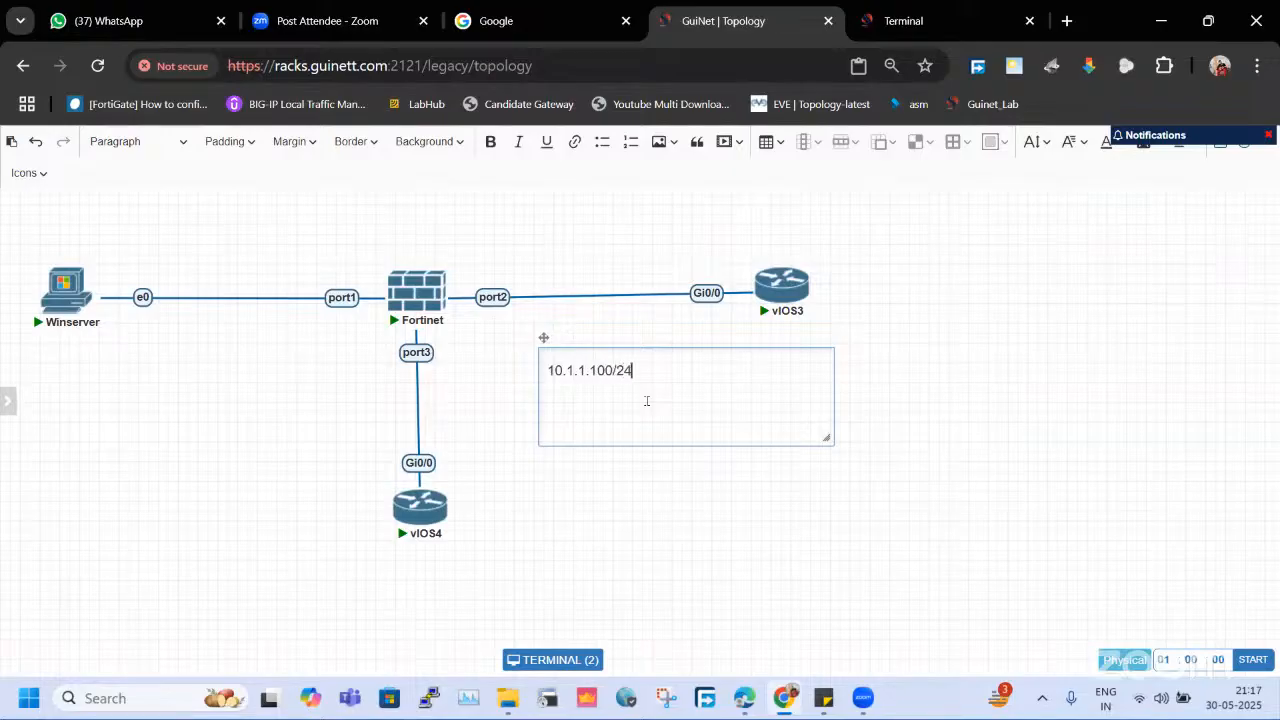
pyautogui.moveTo(600, 356); pyautogui.dragTo(417, 389)
# - Duplicate the 10.1.1.100/24 label, place the copy above Fortinet's port2, and change its text to 20.1.1.100/24
pyautogui.rightClick(417, 389)
pyautogui.click(483, 423)
pyautogui.moveTo(561, 339); pyautogui.dragTo(523, 271)
pyautogui.doubleClick(587, 307)
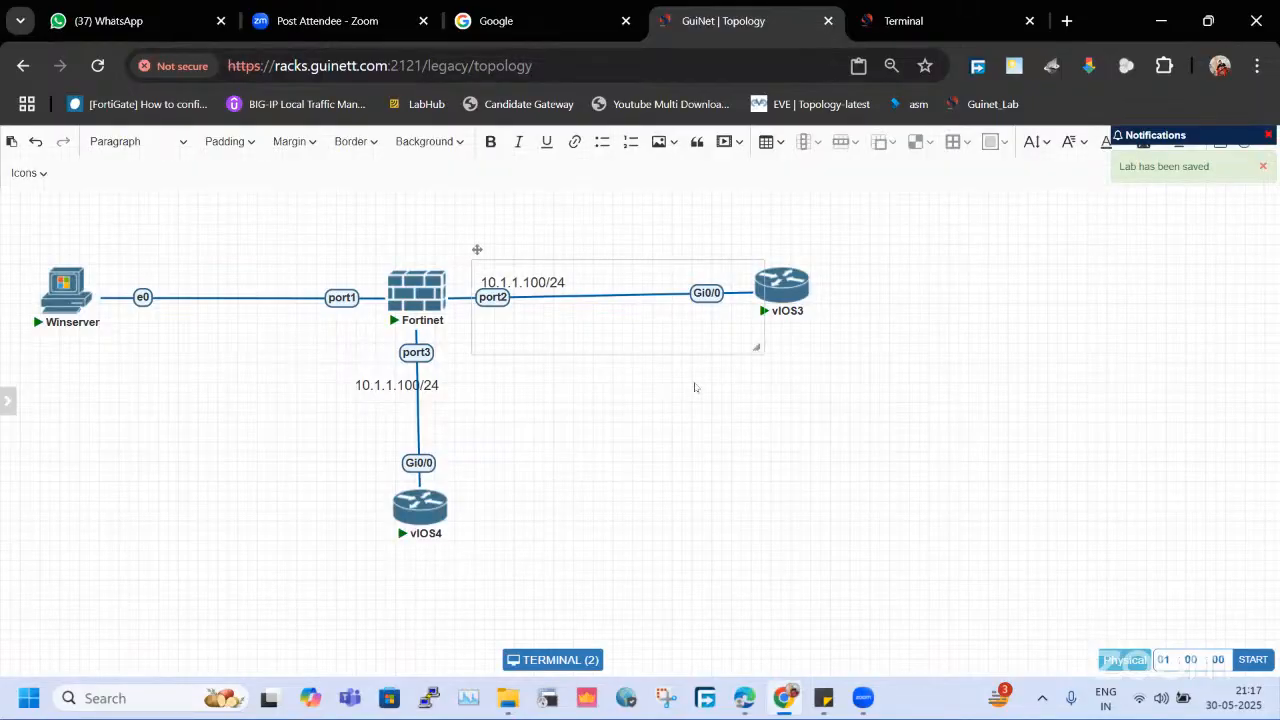
pyautogui.click(485, 283)
pyautogui.press('BackSpace')
pyautogui.write('2')
pyautogui.click(818, 448)
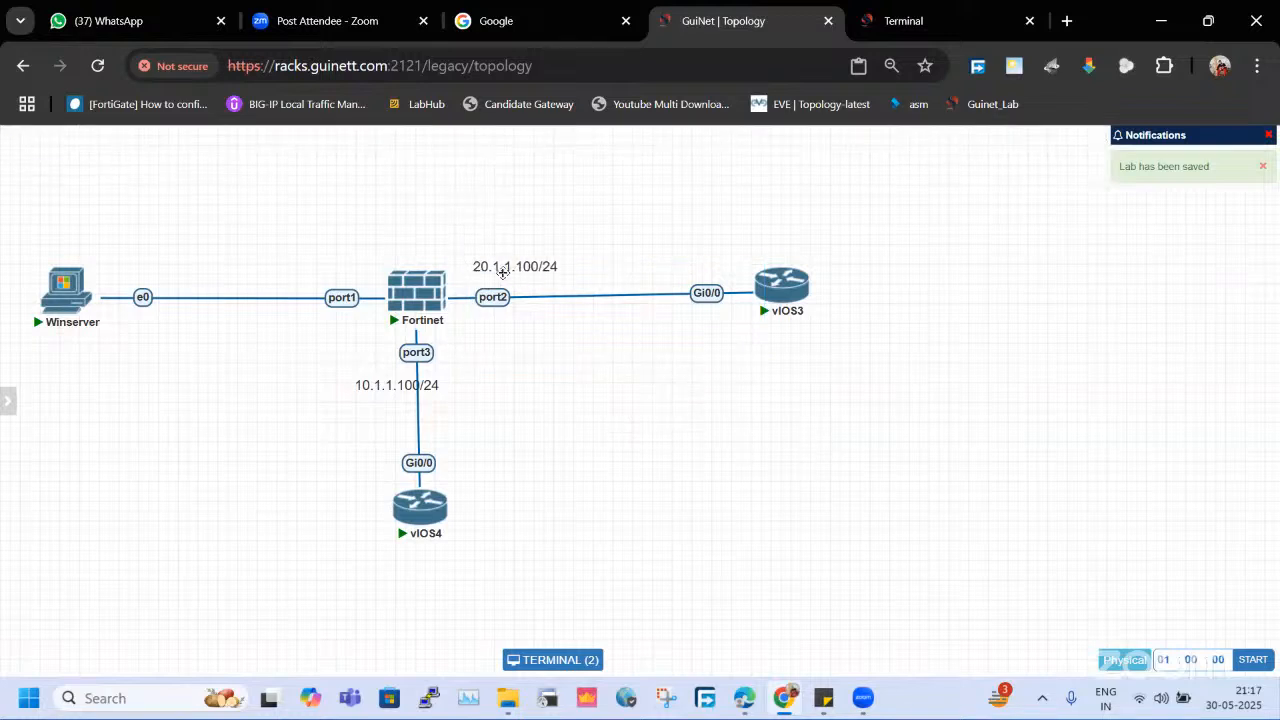
# - Duplicate the port2 address label, place the copy above vIOS3's Gi0/0, and change its text to 20.1.1.1/24
pyautogui.rightClick(510, 264)
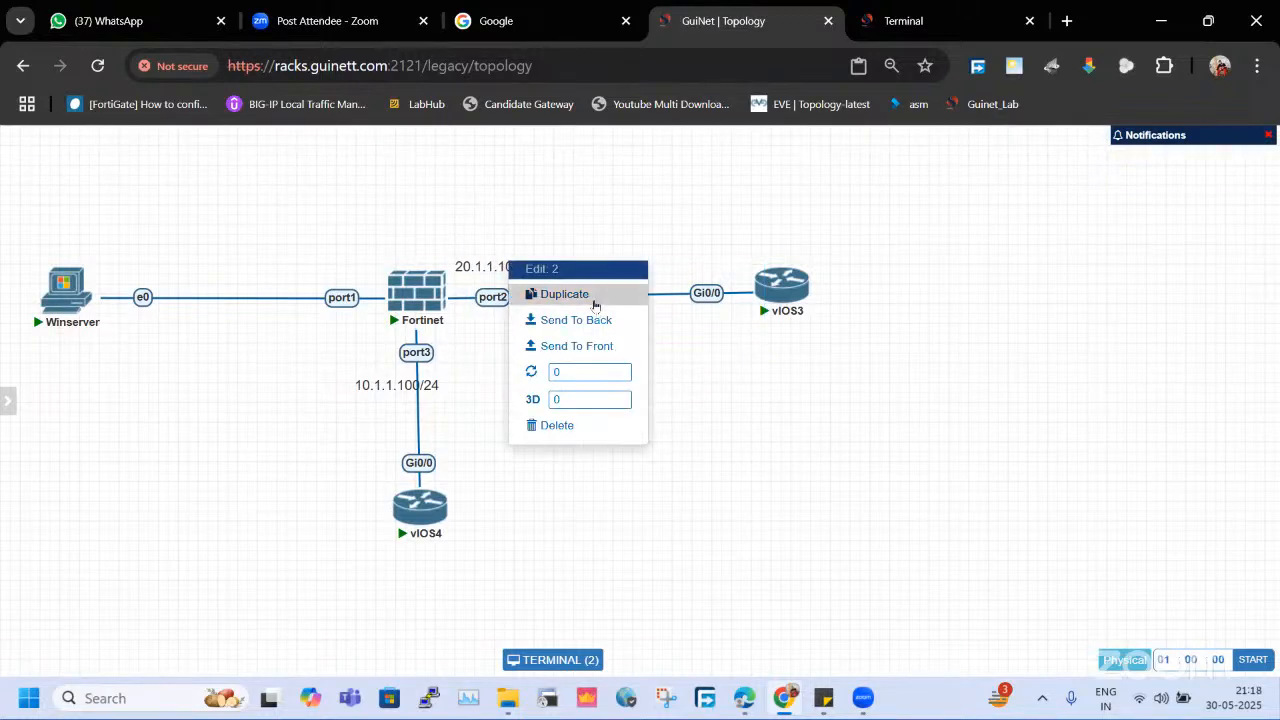
pyautogui.click(594, 302)
pyautogui.moveTo(613, 313); pyautogui.dragTo(737, 249)
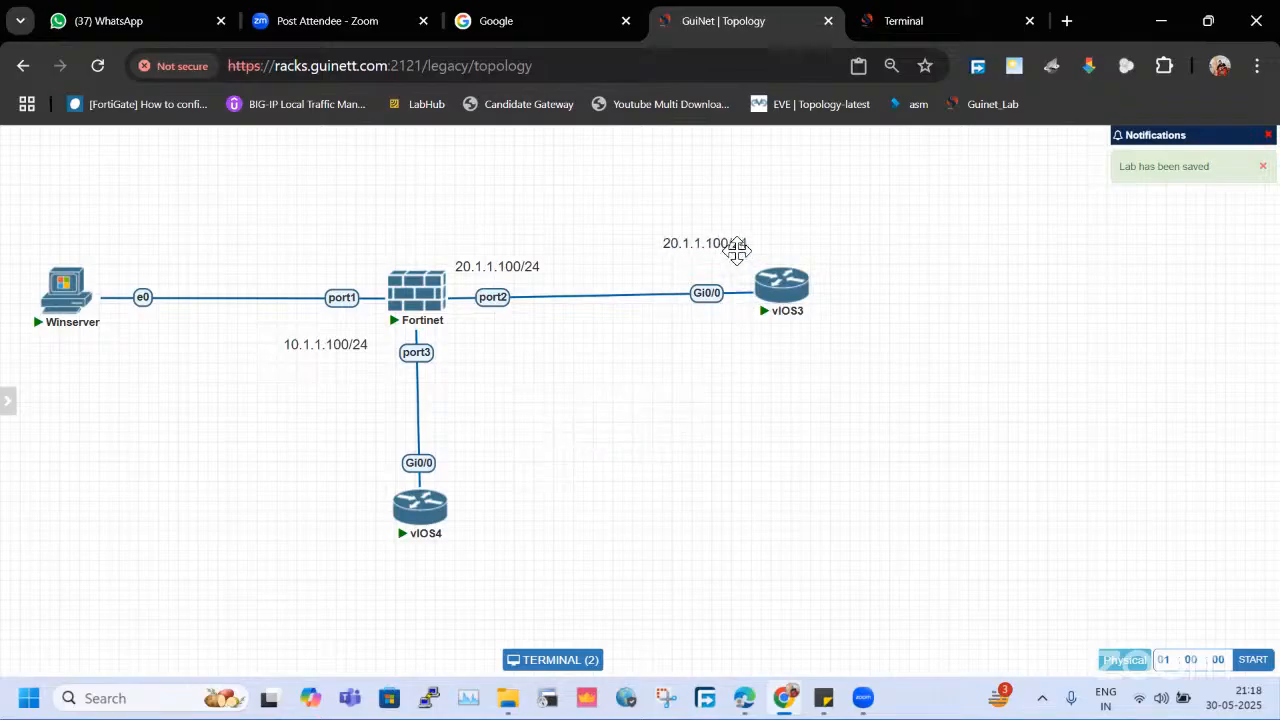
pyautogui.doubleClick(737, 250)
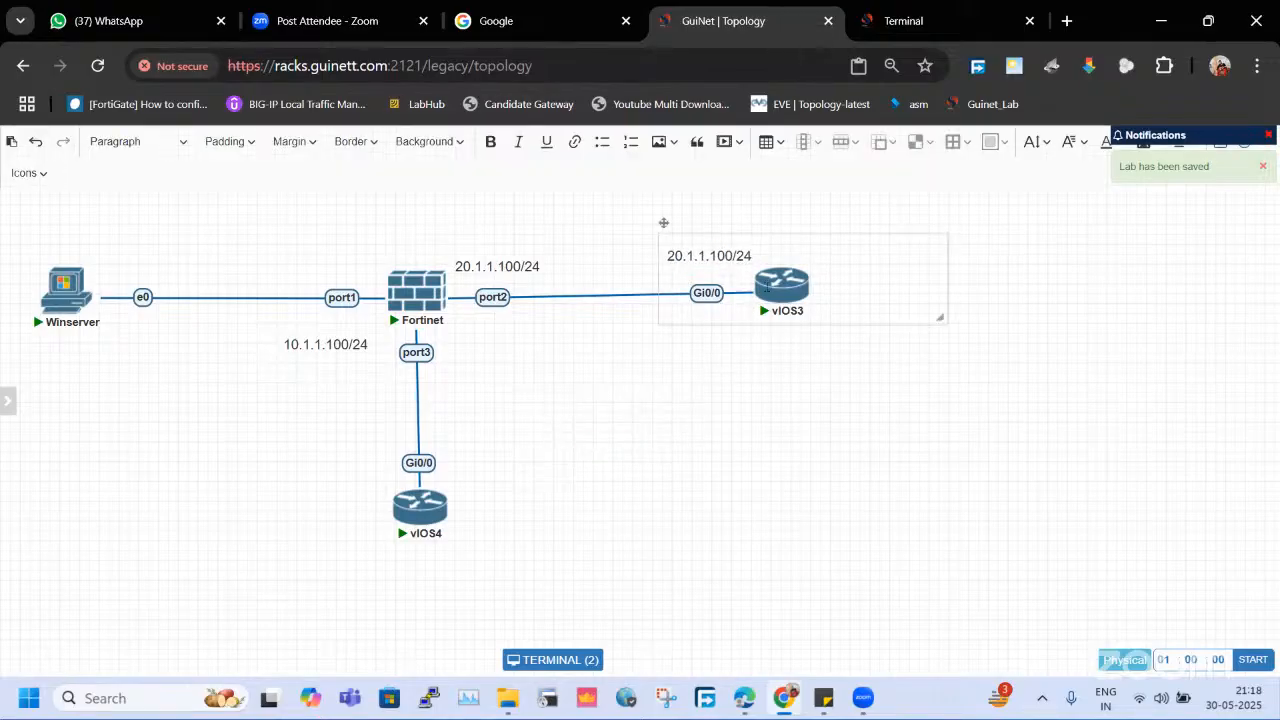
pyautogui.click(734, 256)
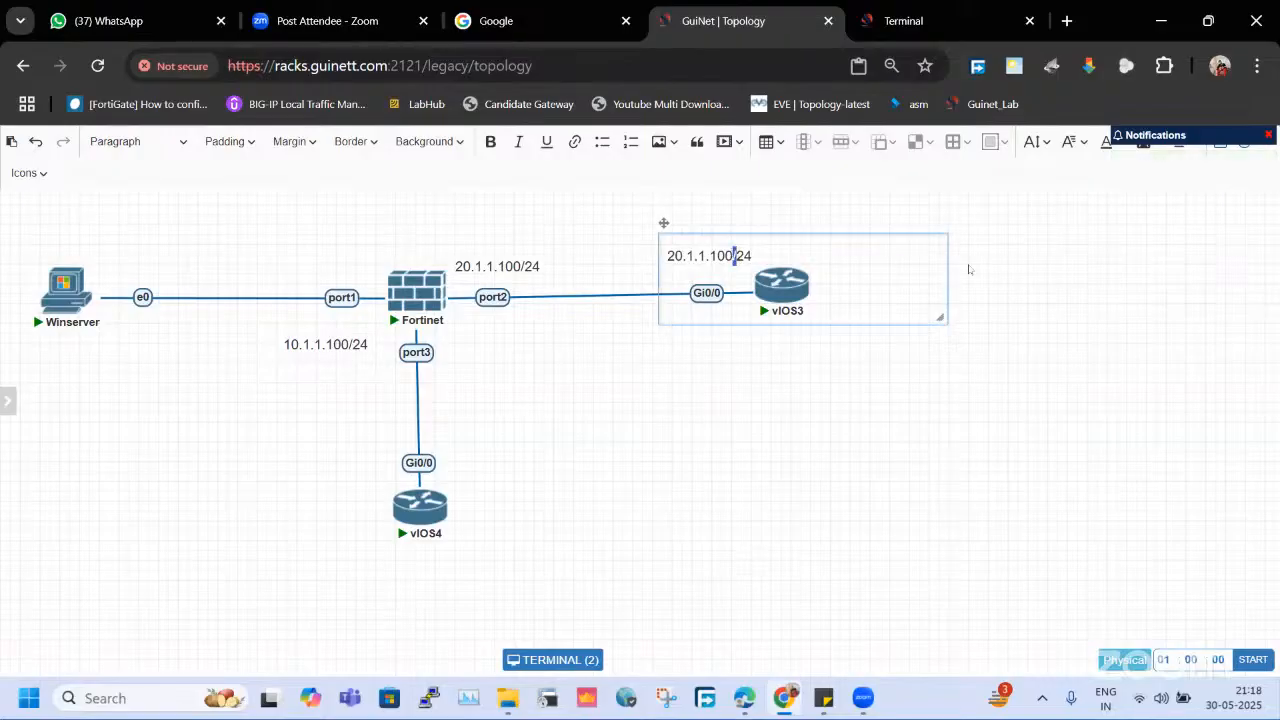
pyautogui.press('BackSpace')
pyautogui.press('BackSpace')
pyautogui.click(917, 471)
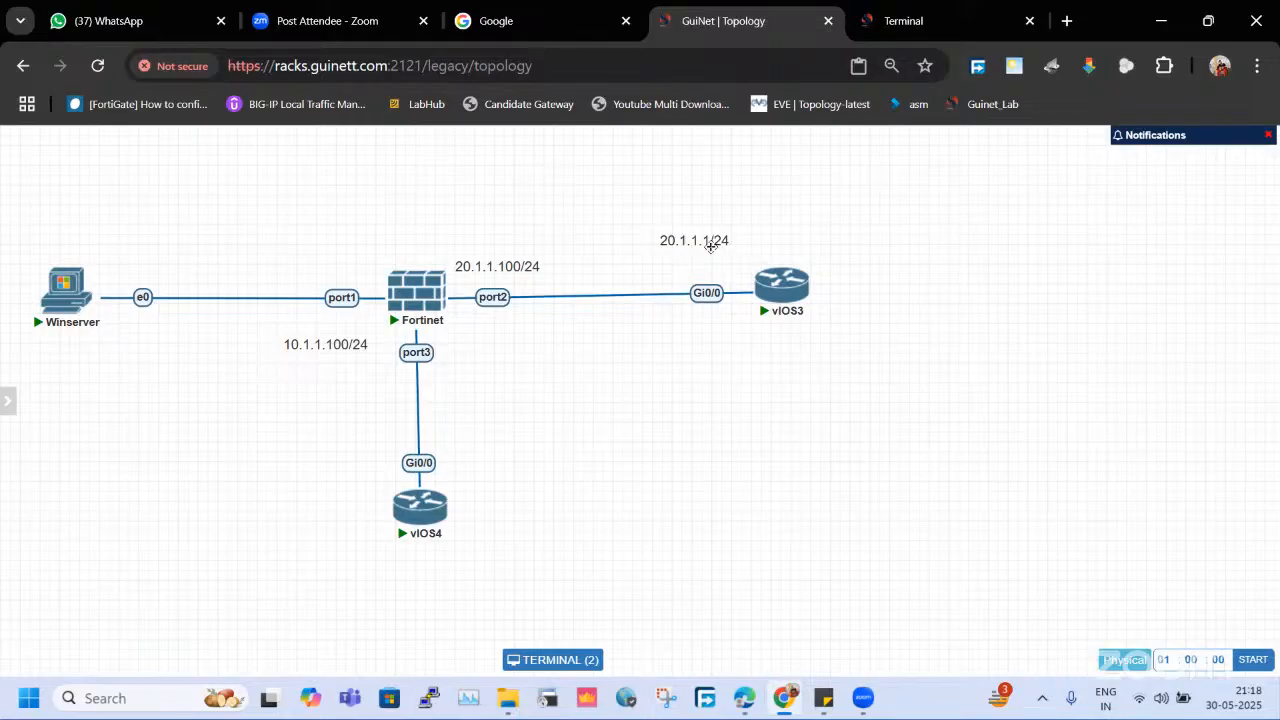
# - Duplicate vIOS3's address label, change the copy's text to 10.1.1.1/24, and place it just left of vIOS4
pyautogui.rightClick(712, 253)
pyautogui.click(752, 280)
pyautogui.moveTo(743, 384); pyautogui.dragTo(314, 503)
pyautogui.doubleClick(317, 506)
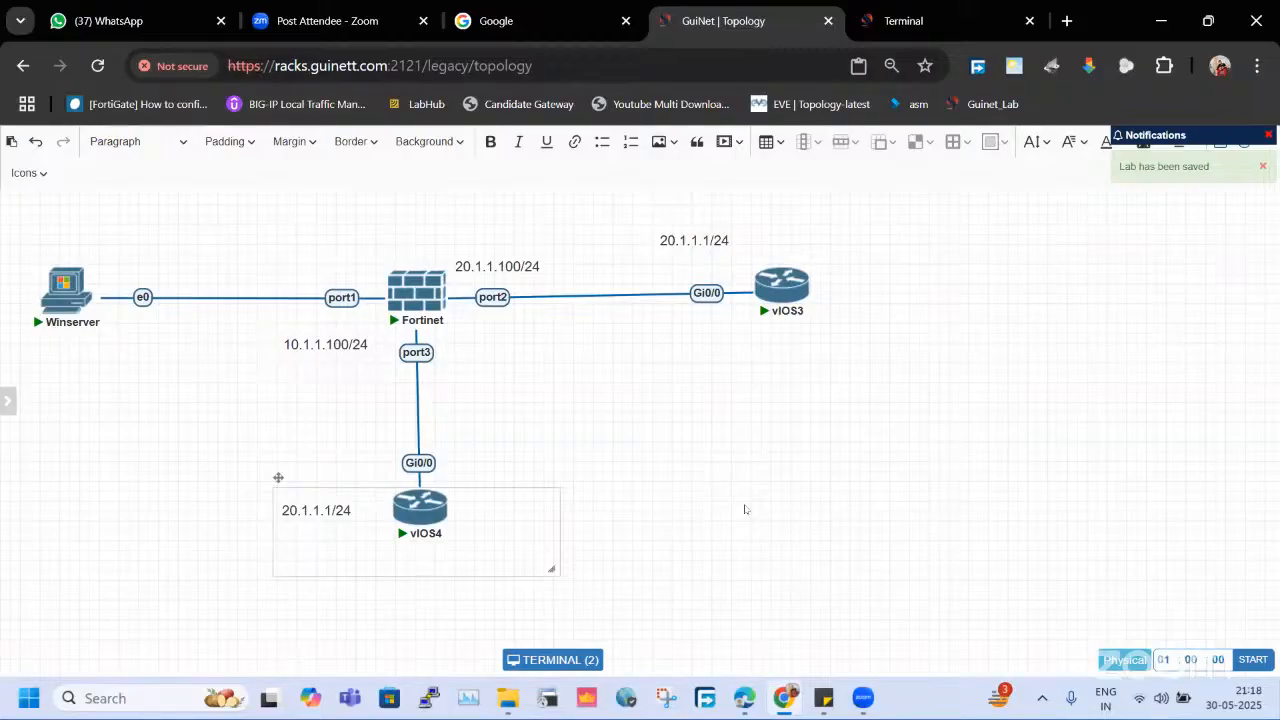
pyautogui.click(280, 507)
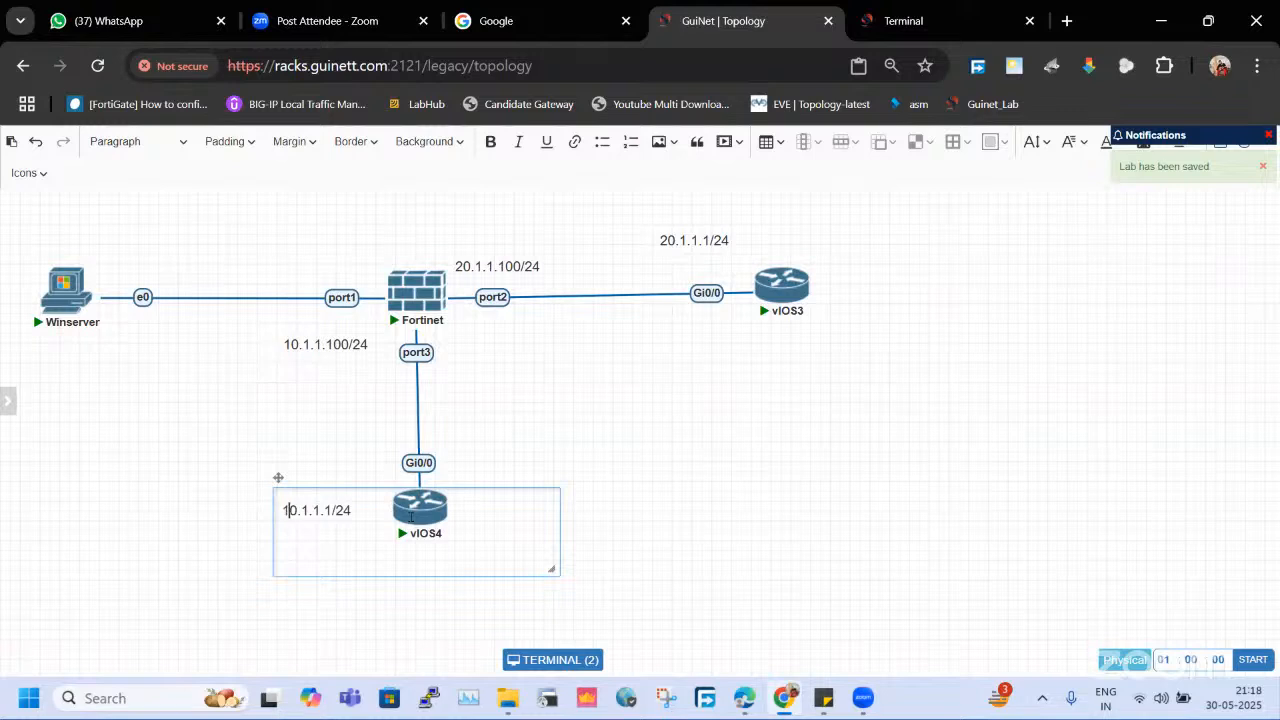
pyautogui.click(698, 494)
pyautogui.moveTo(294, 506); pyautogui.dragTo(333, 510)
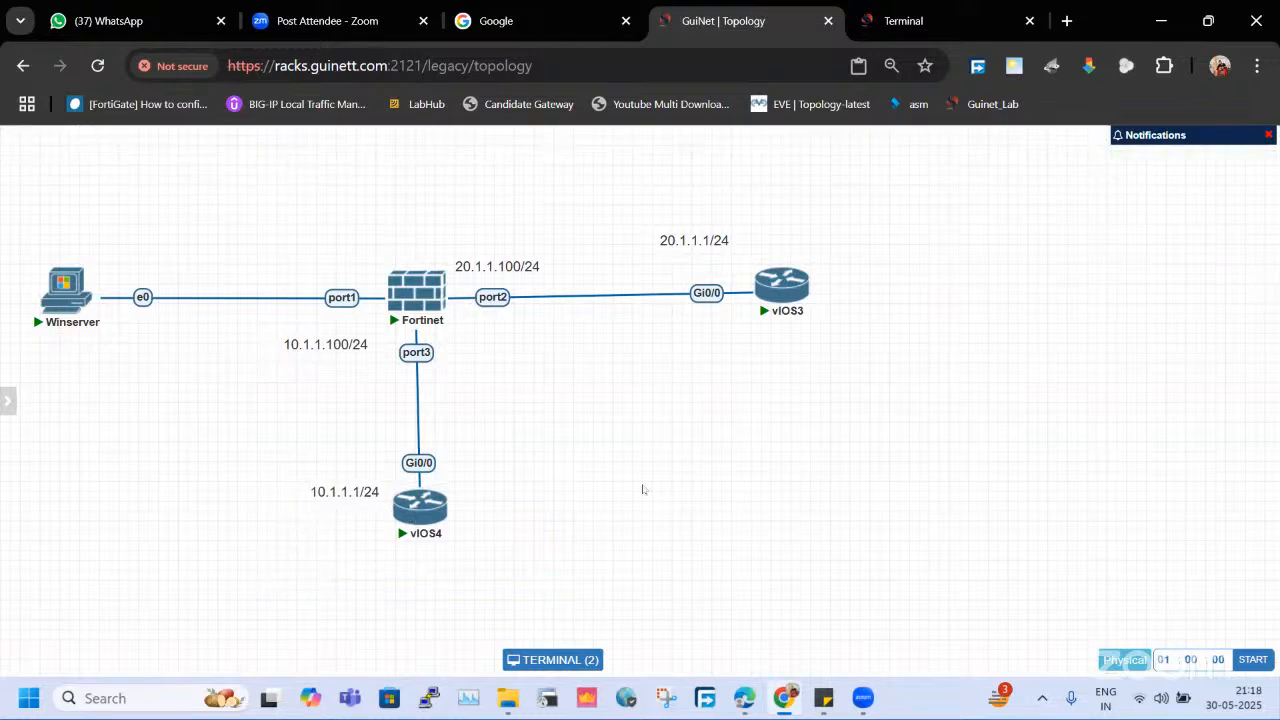
pyautogui.moveTo(395, 325)
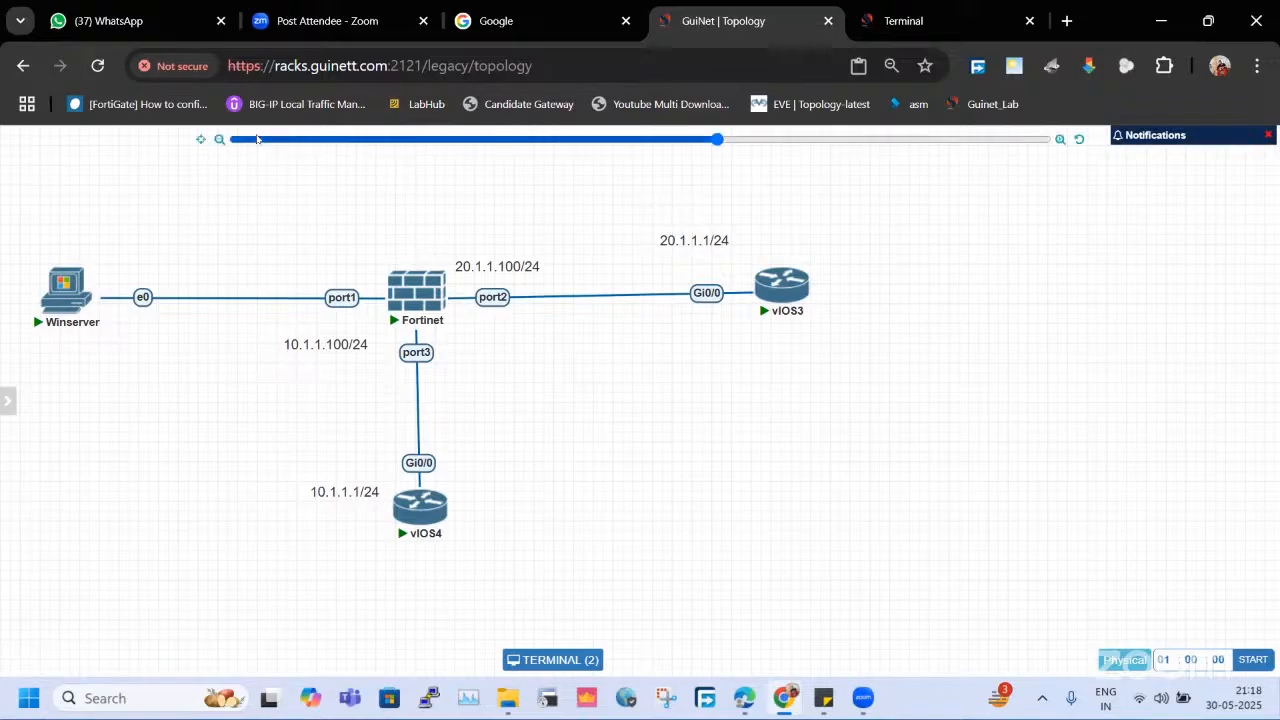
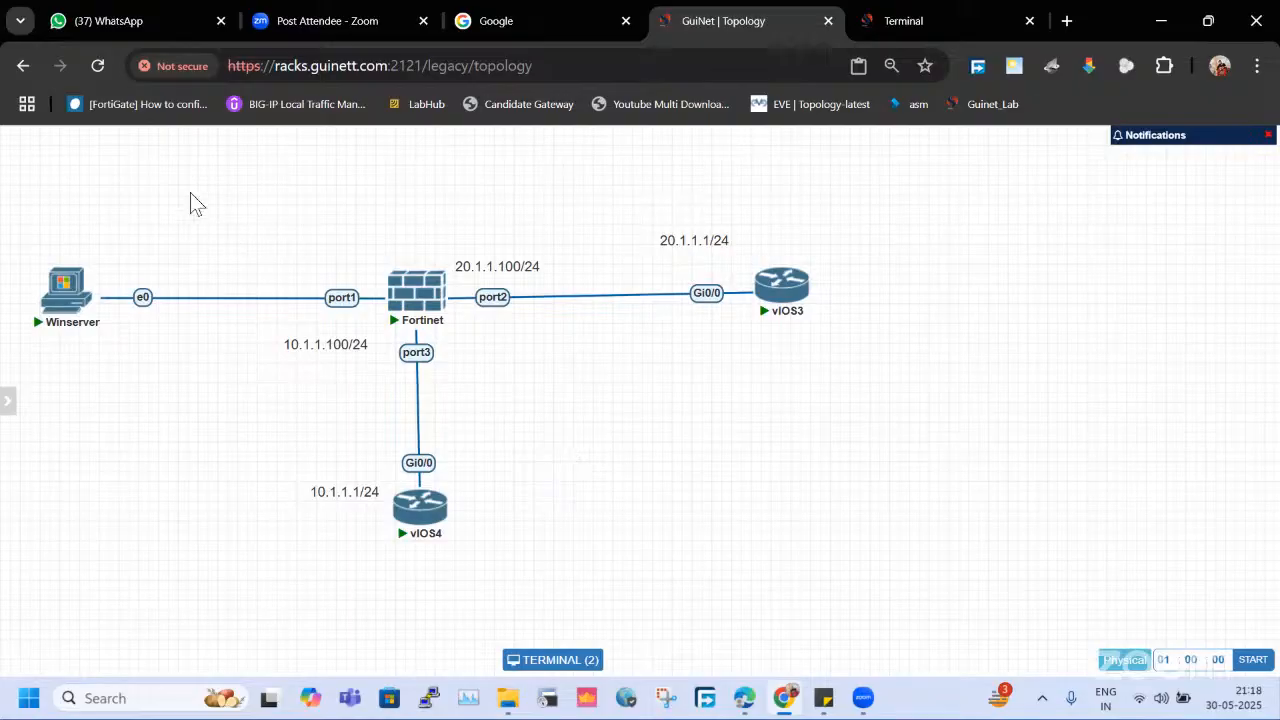
# - Bring up the FortiGate's network interface list in the Winserver console's browser and check the port addressing in the topology
pyautogui.click(903, 10)
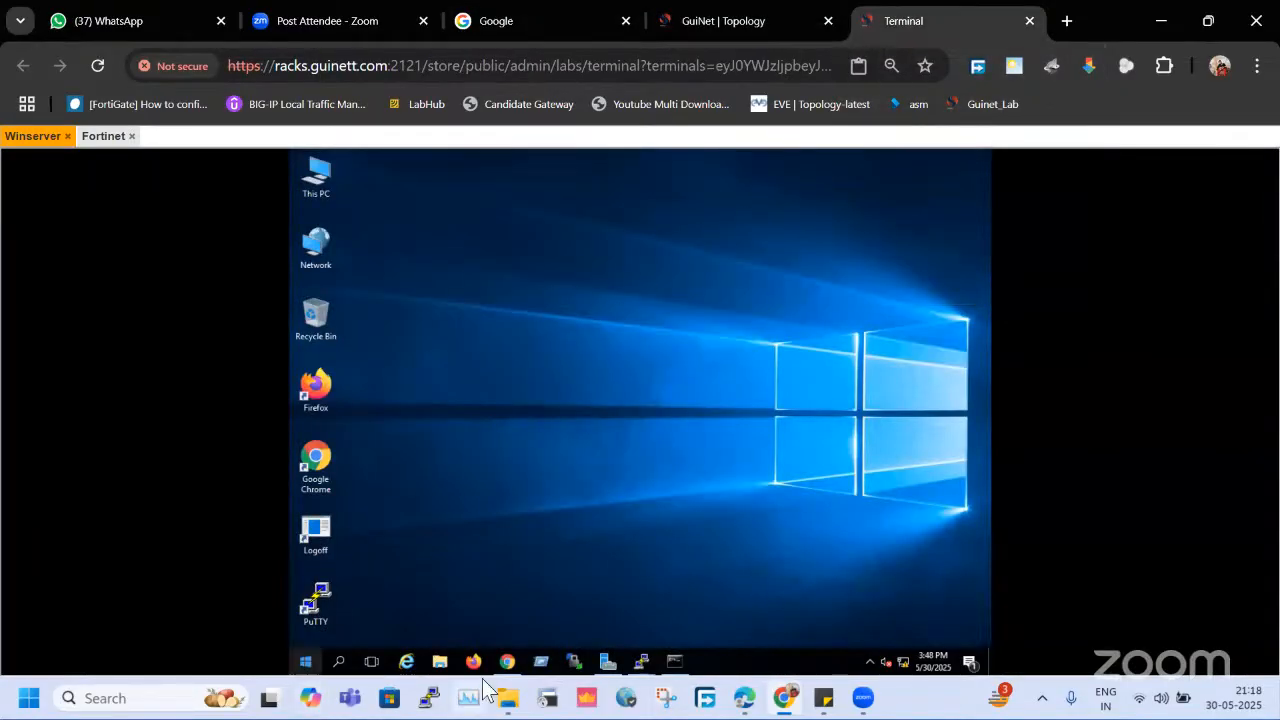
pyautogui.click(508, 660)
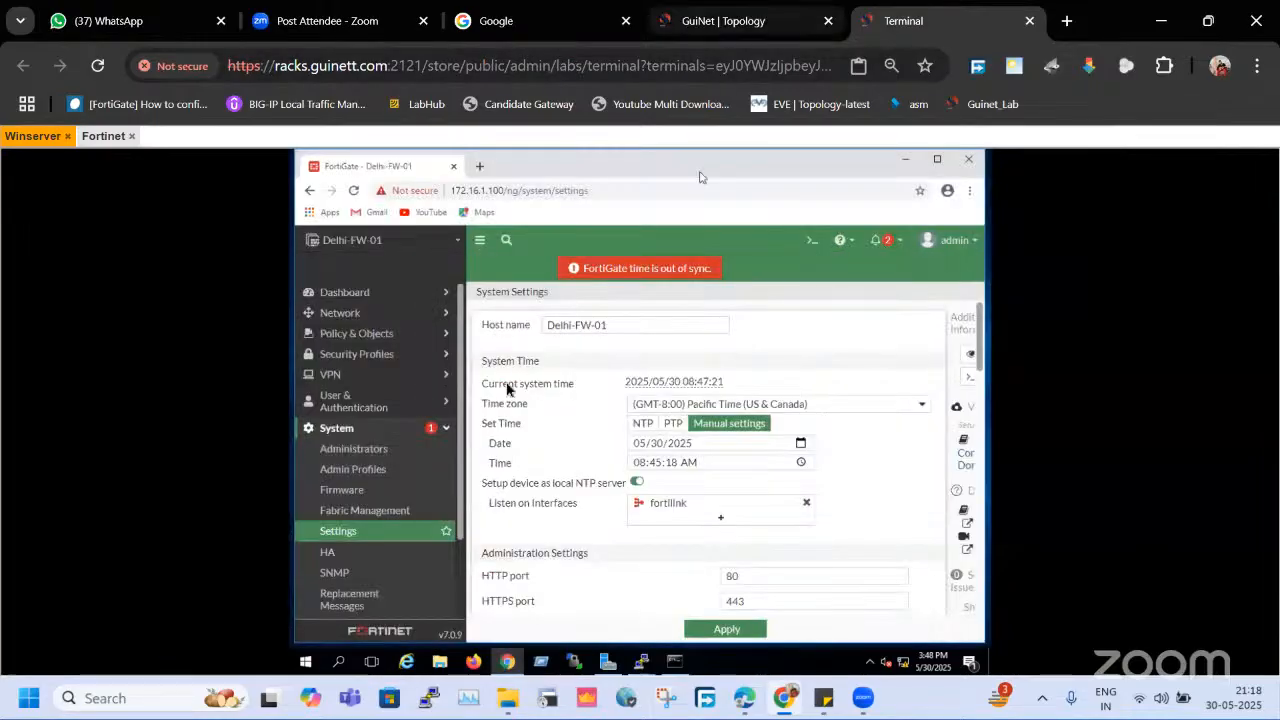
pyautogui.click(341, 316)
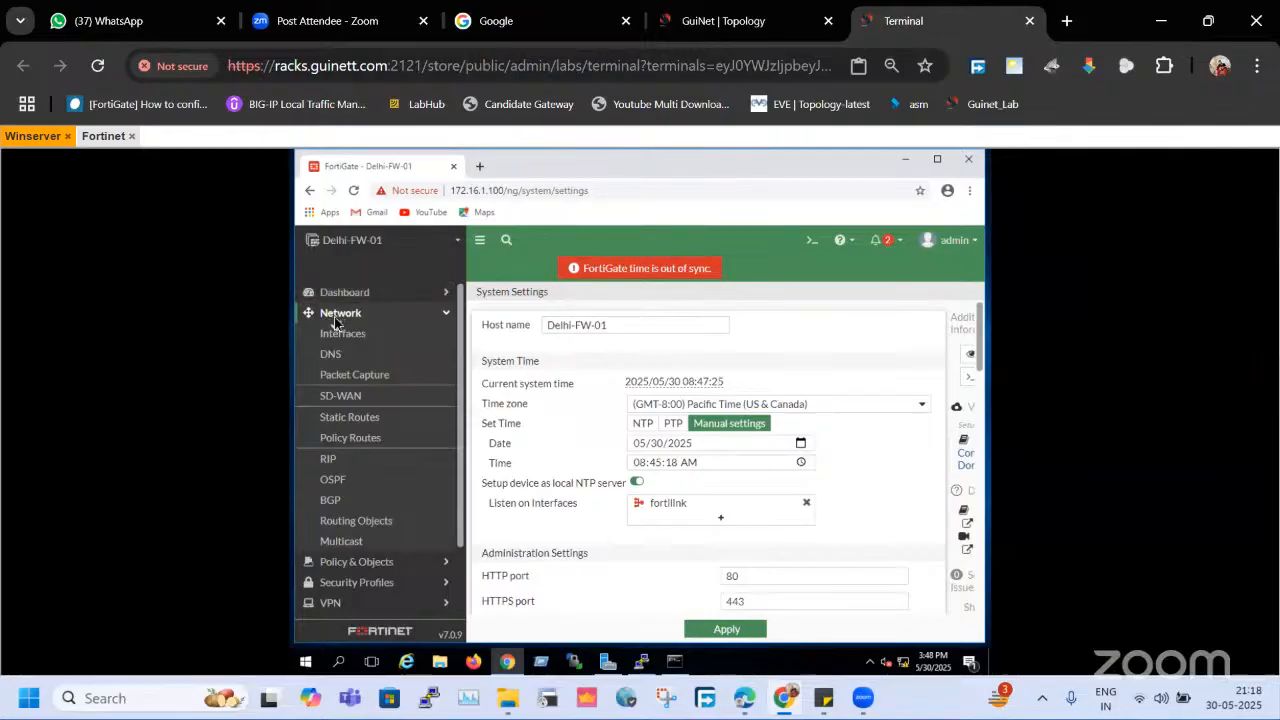
pyautogui.click(362, 336)
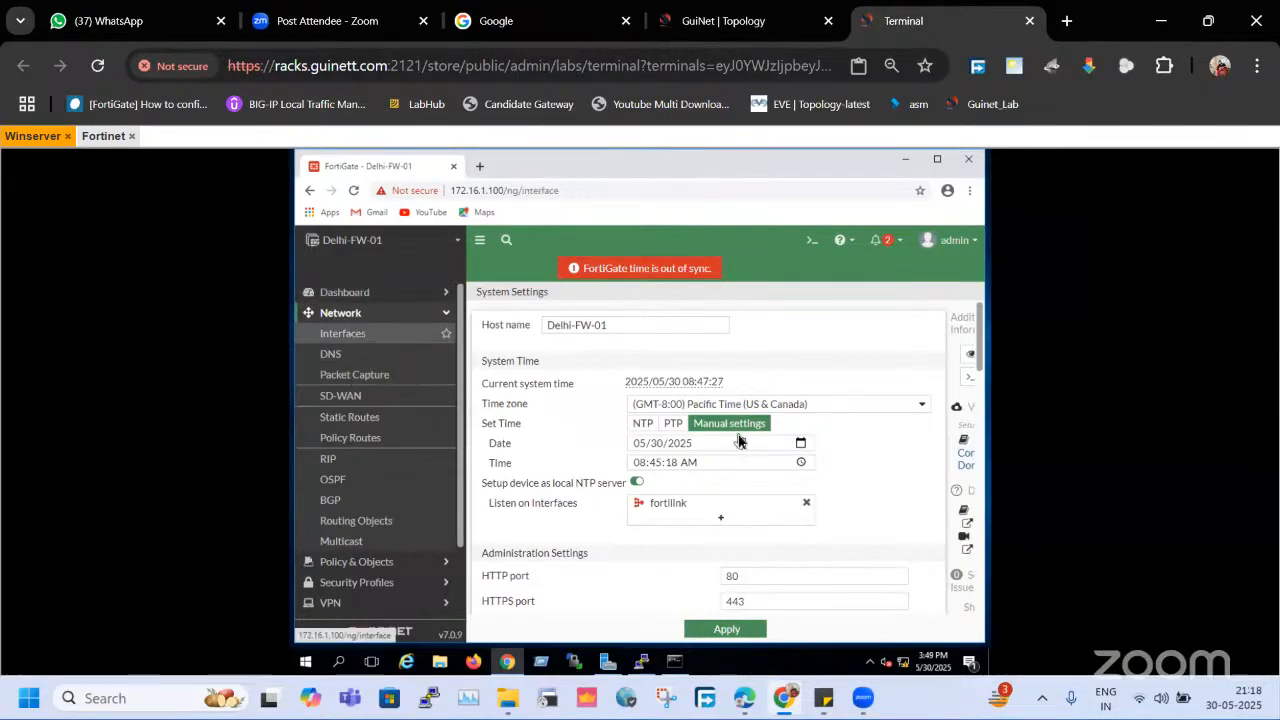
pyautogui.click(723, 20)
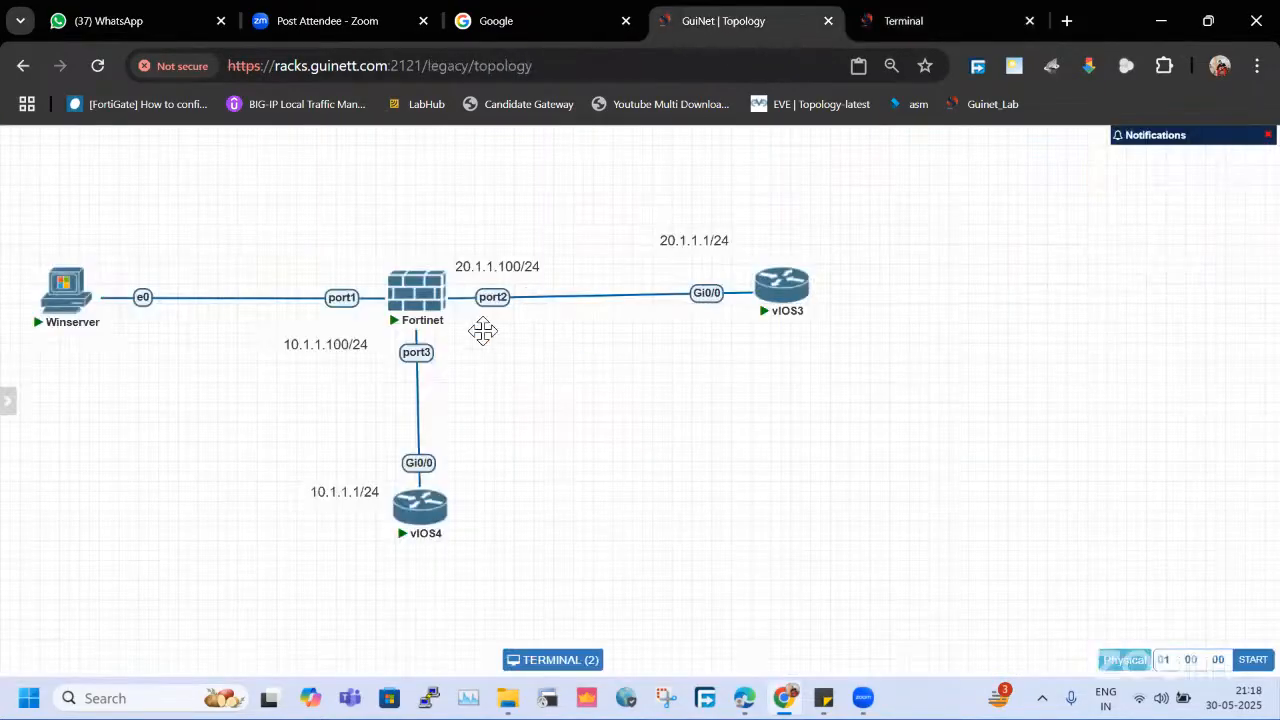
pyautogui.click(930, 14)
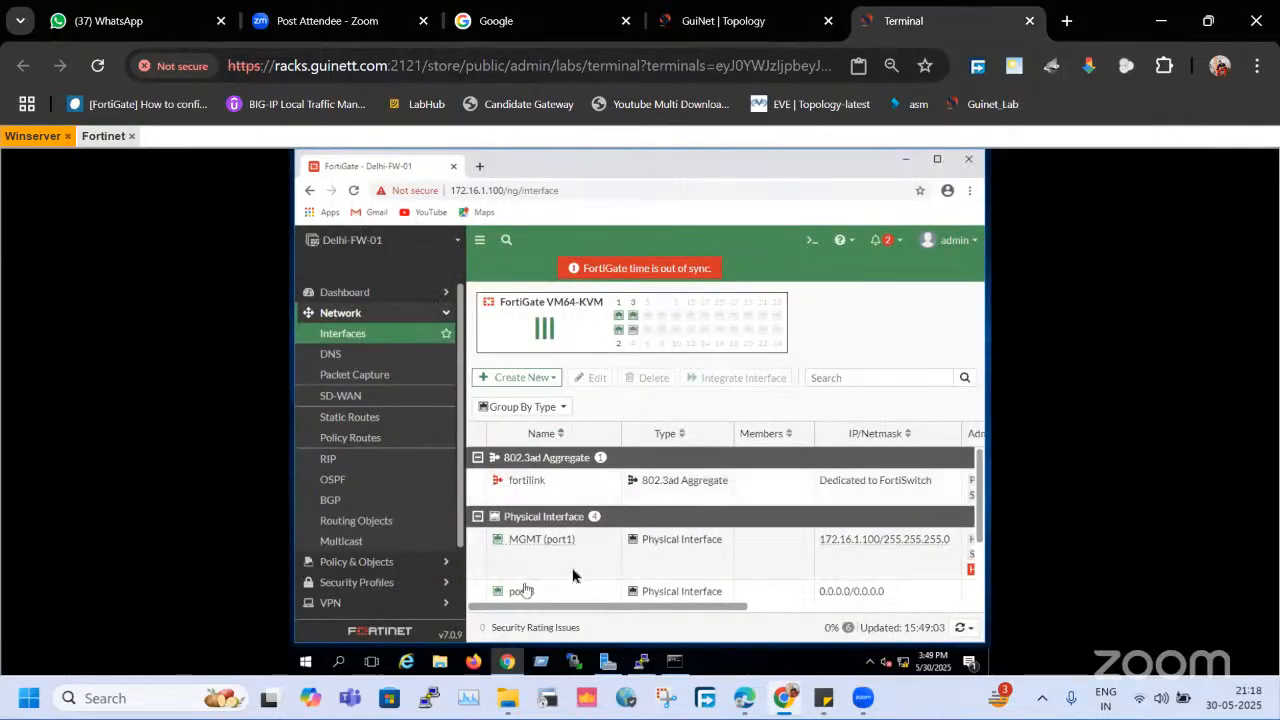
# - Edit the FortiGate's port2 interface and set its alias to DMZ
pyautogui.moveTo(982, 487); pyautogui.dragTo(982, 516)
pyautogui.rightClick(537, 591)
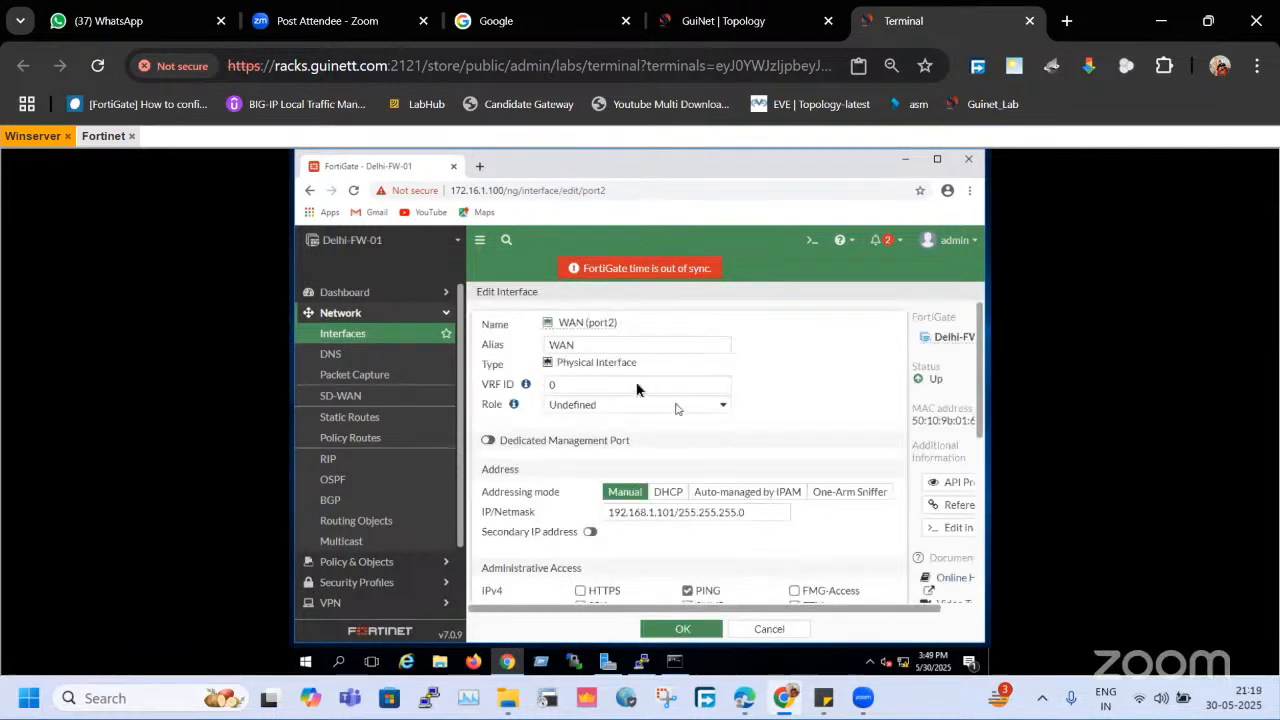
pyautogui.doubleClick(622, 346)
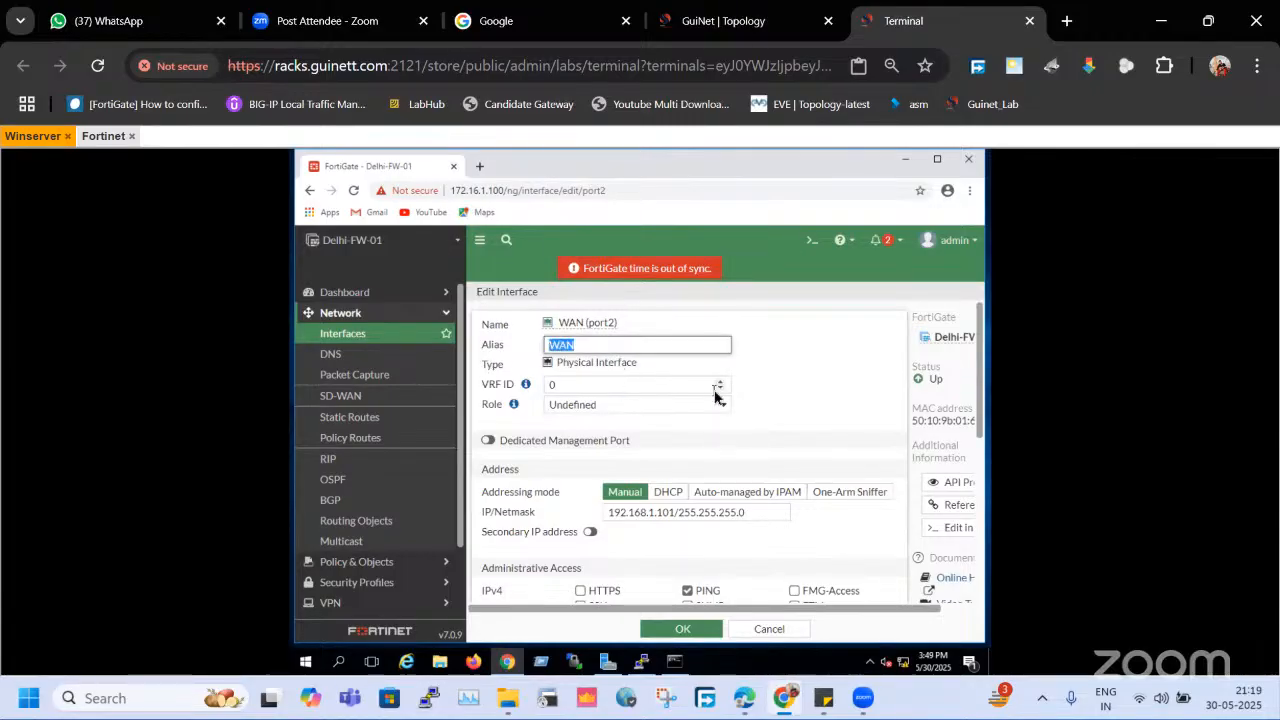
pyautogui.write('D')
pyautogui.press('BackSpace')
pyautogui.press('BackSpace')
pyautogui.write('Z')
# - Set port2's IP/netmask to 20.1.1.100/24 and save the interface
pyautogui.moveTo(780, 512); pyautogui.dragTo(609, 510)
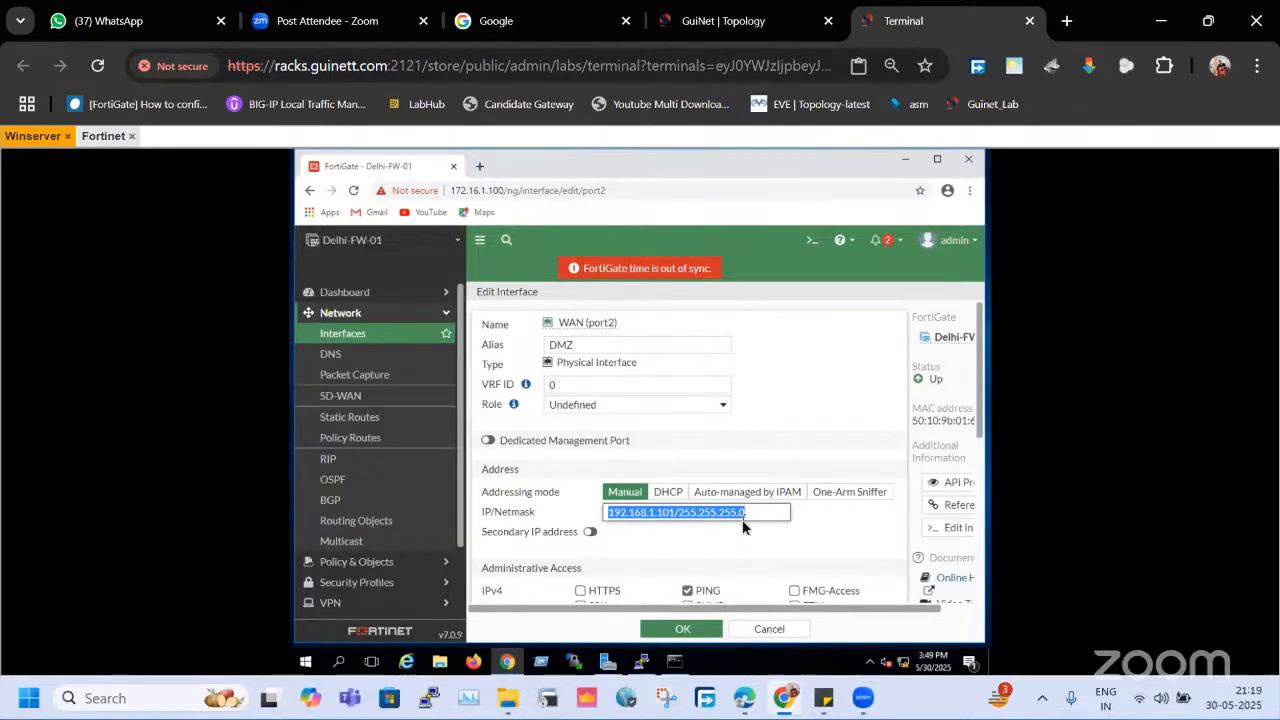
pyautogui.write('20.1.1.10')
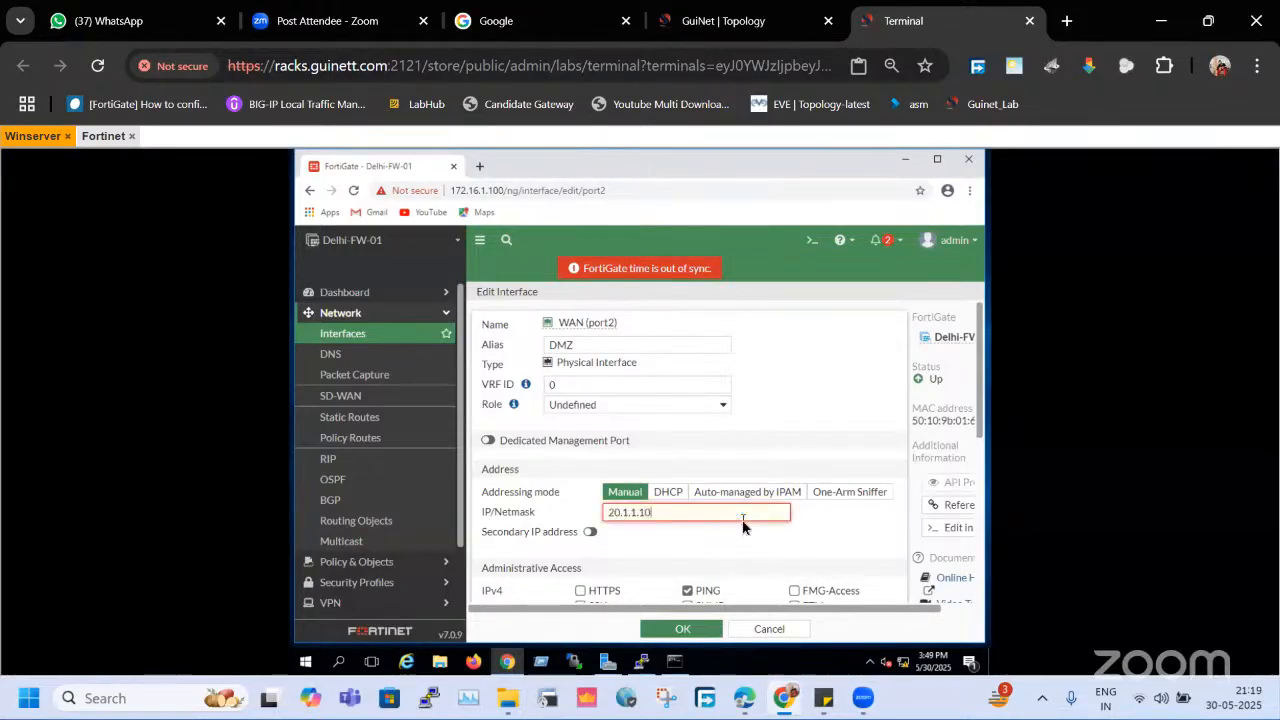
pyautogui.write('0/24')
pyautogui.scroll(-2, 983, 402)
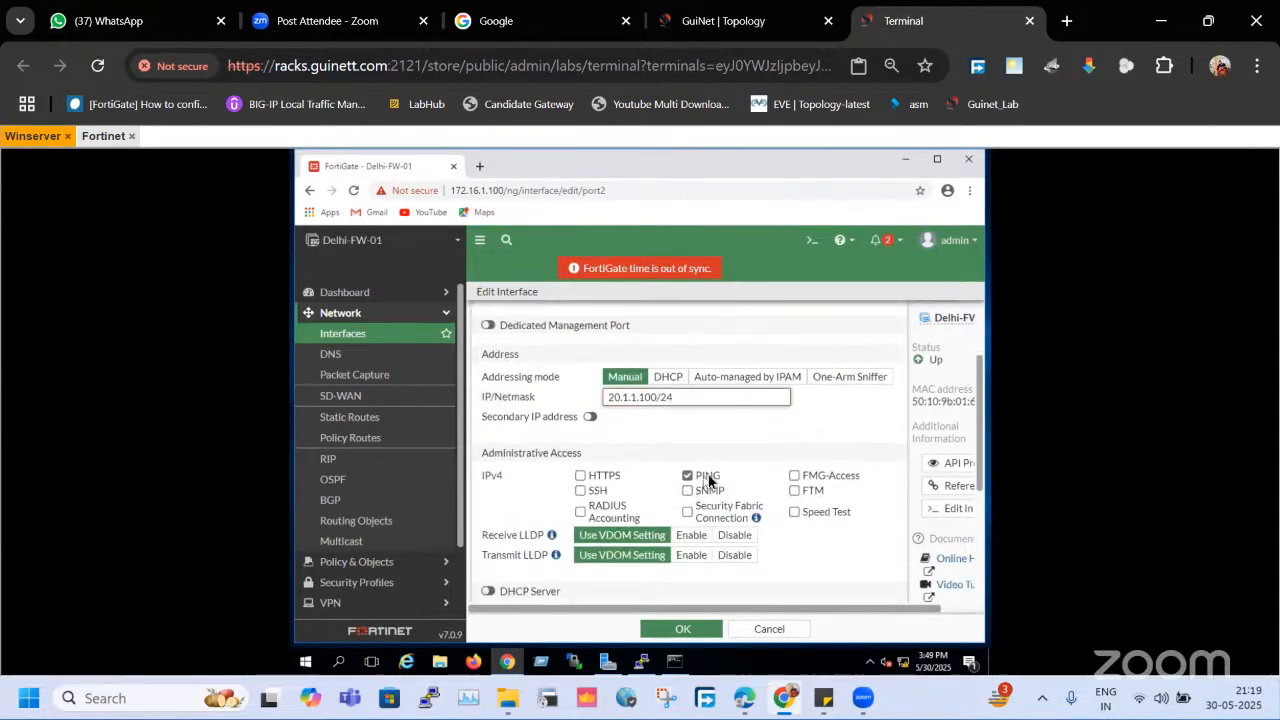
pyautogui.moveTo(982, 436); pyautogui.dragTo(967, 556)
pyautogui.moveTo(585, 545); pyautogui.dragTo(578, 572)
pyautogui.click(683, 628)
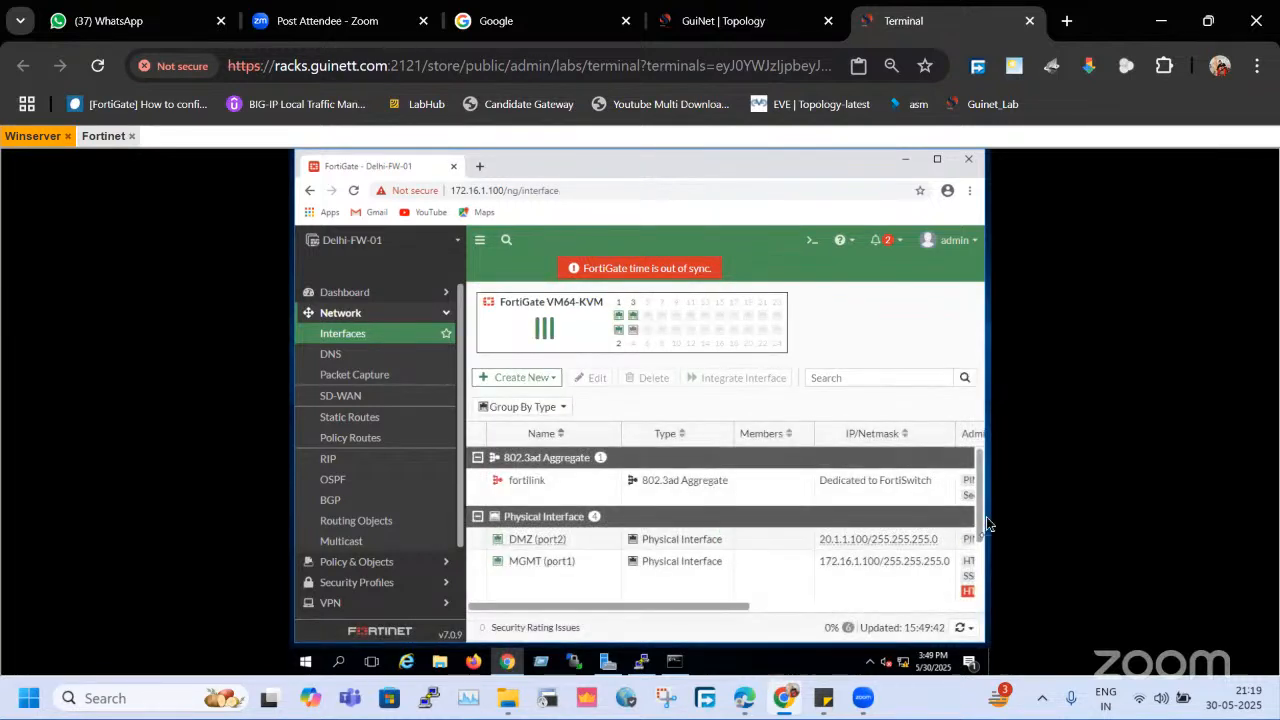
# - Edit the FortiGate's port3 interface and set its alias to LAN
pyautogui.scroll(-1, 980, 513)
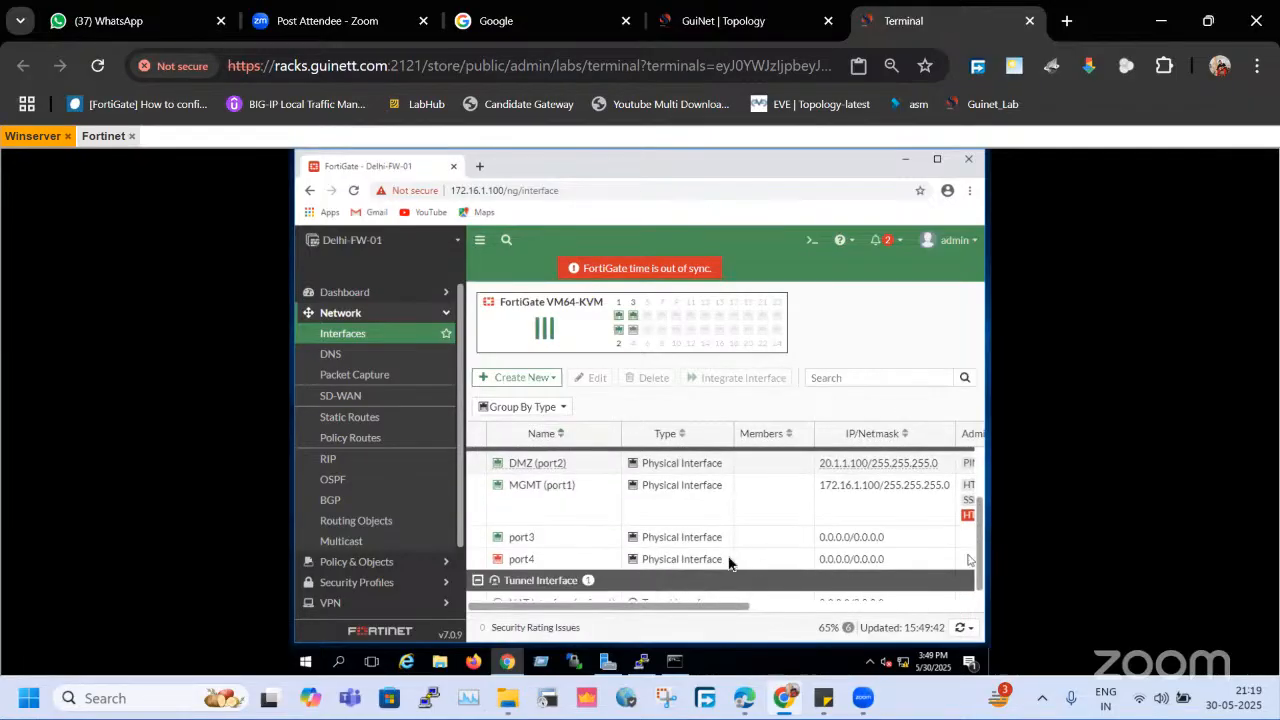
pyautogui.click(560, 499)
pyautogui.click(548, 468)
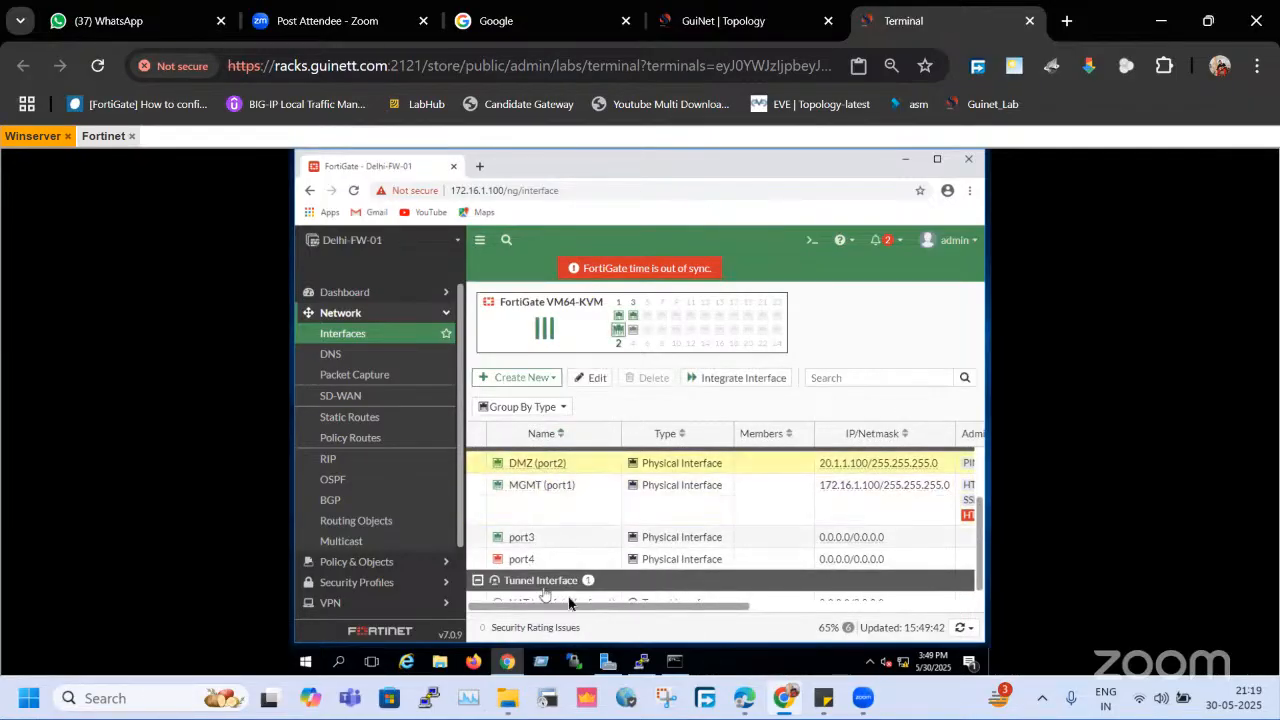
pyautogui.click(540, 537)
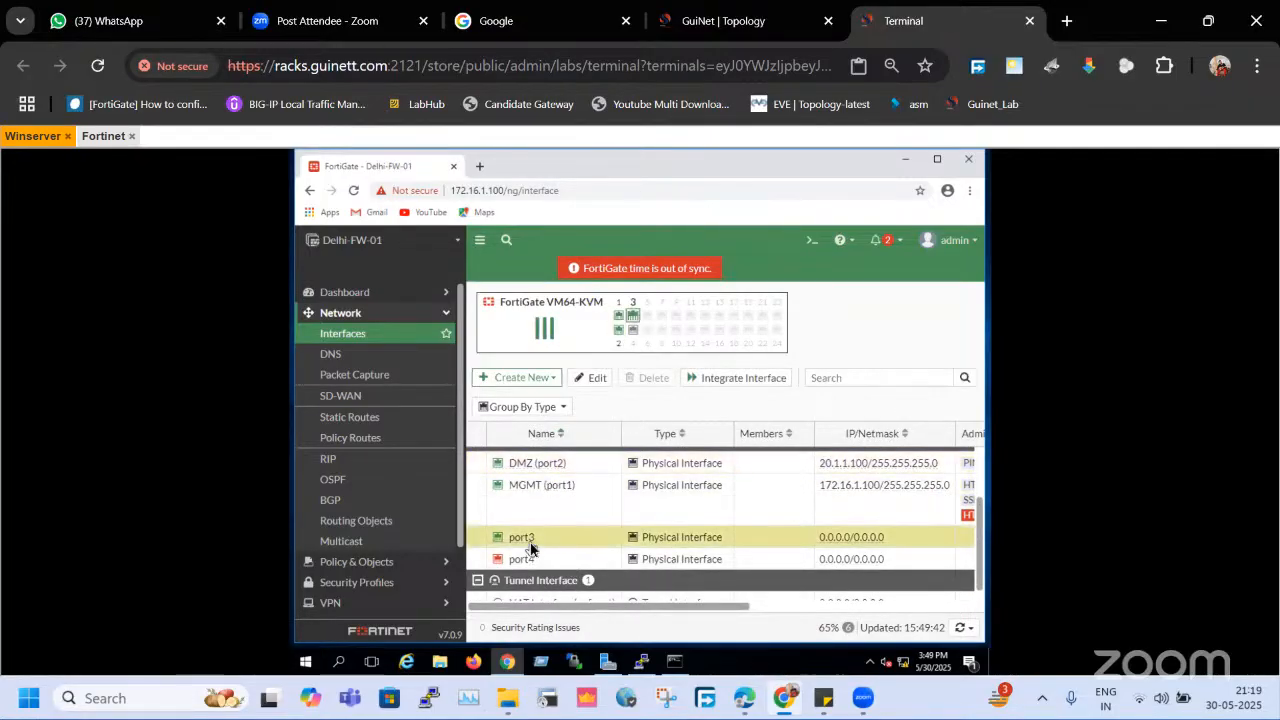
pyautogui.click(723, 20)
pyautogui.click(877, 26)
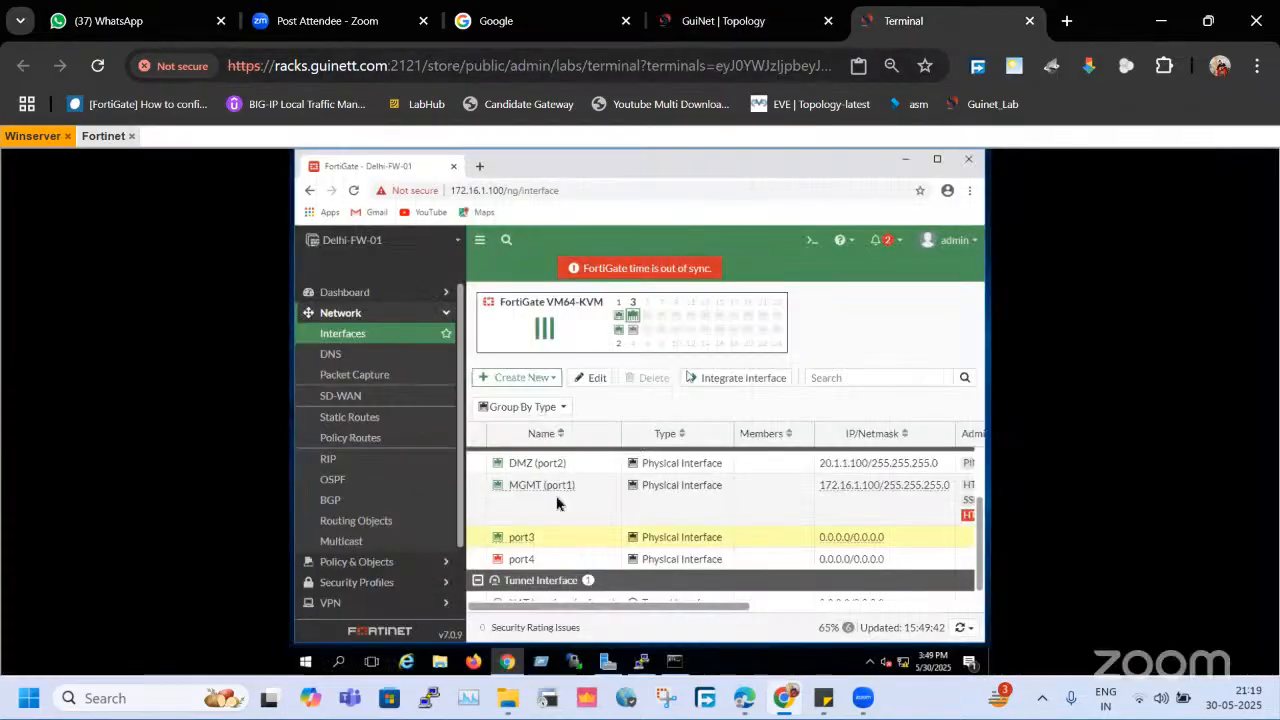
pyautogui.rightClick(527, 537)
pyautogui.click(565, 557)
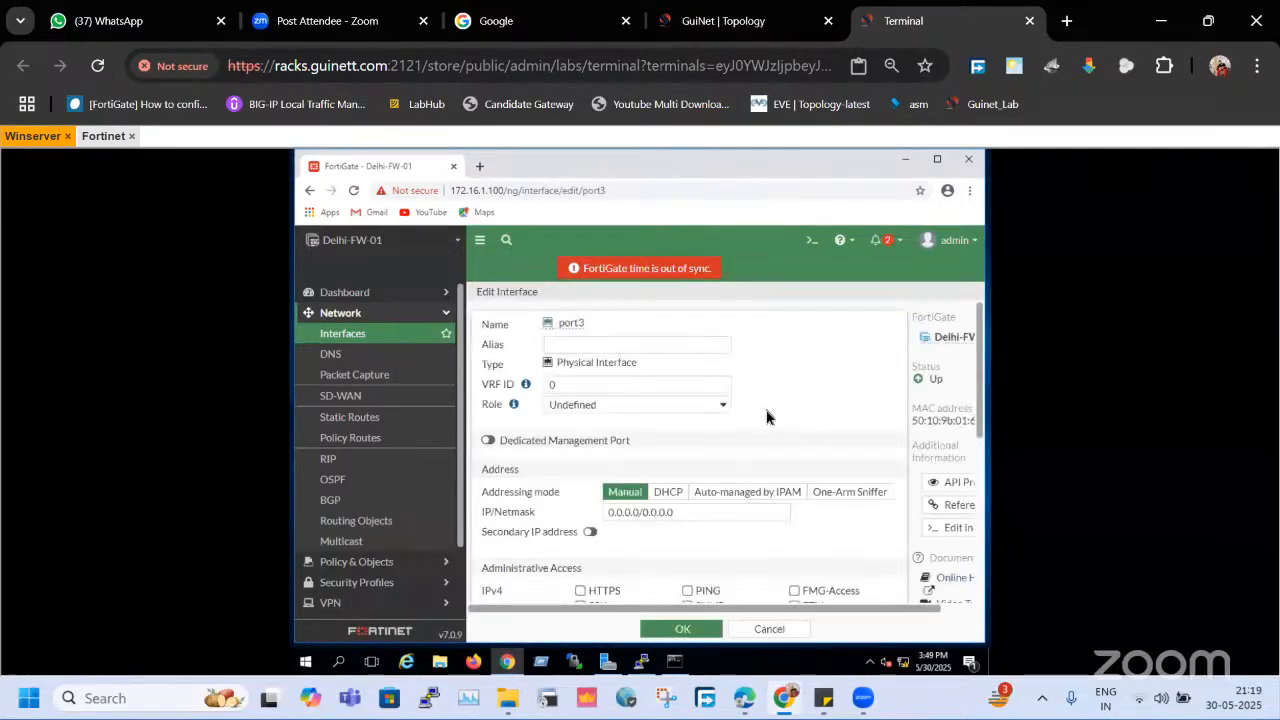
pyautogui.click(580, 347)
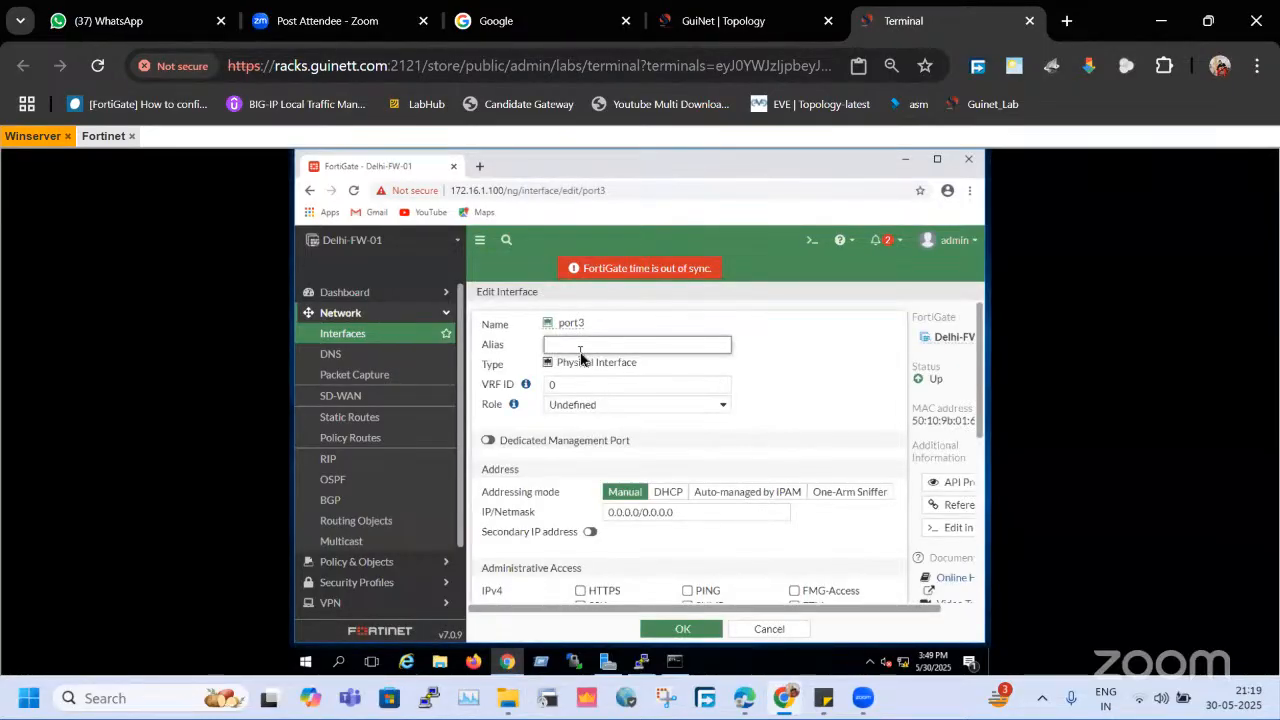
pyautogui.write('LAN')
pyautogui.click(629, 333)
pyautogui.click(487, 353)
# - Set port3's IP/netmask to 10.1.1.100/24, allow PING as administrative access, and save the interface
pyautogui.click(548, 515)
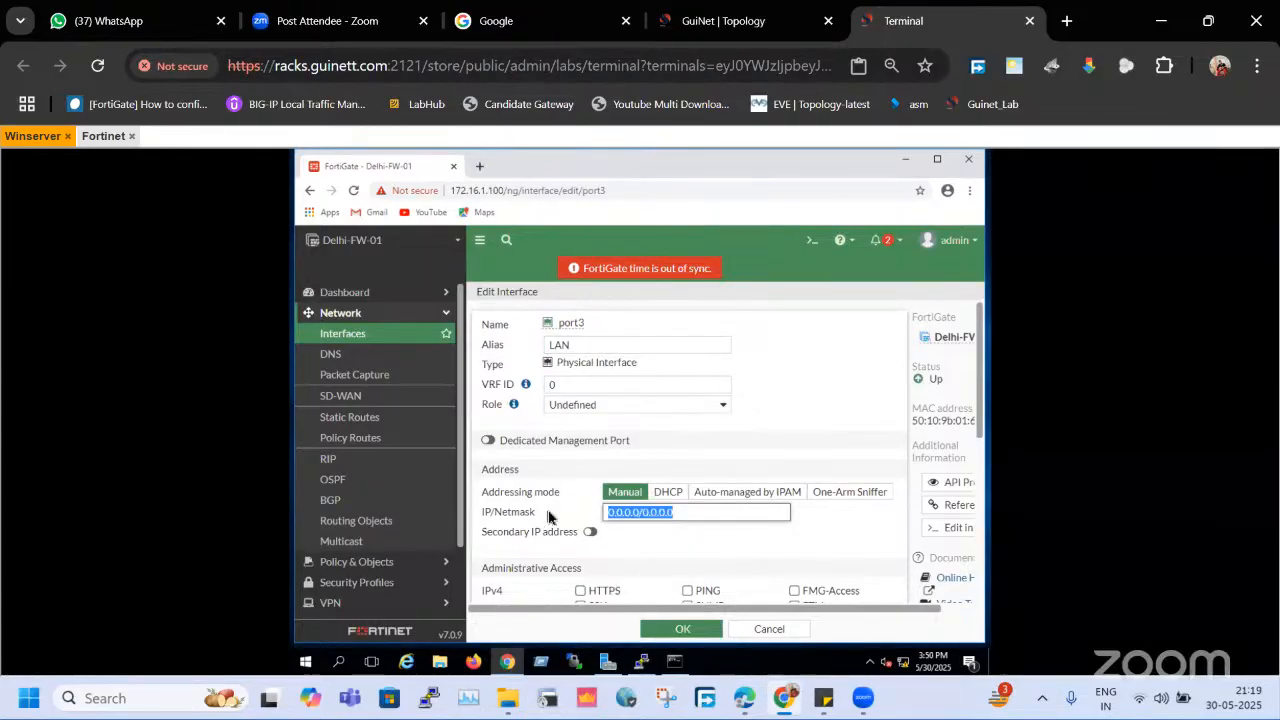
pyautogui.write('10')
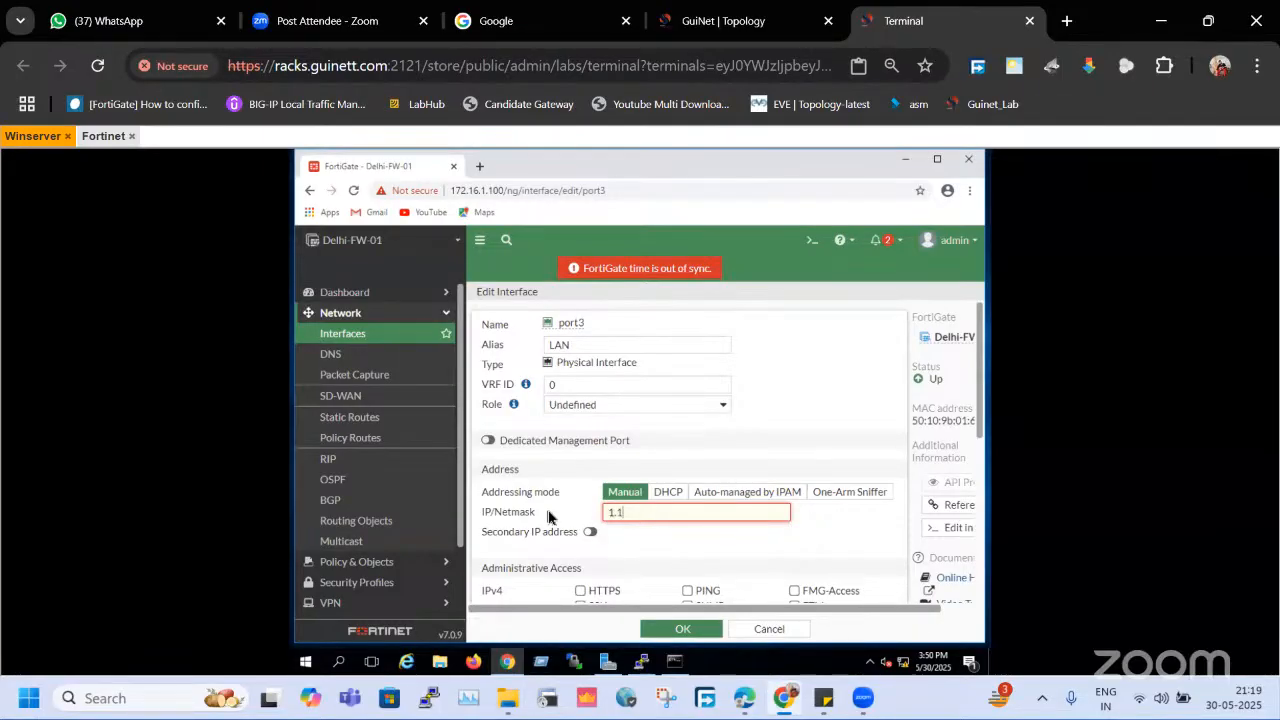
pyautogui.press('BackSpace')
pyautogui.press('BackSpace')
pyautogui.write('1.100/24')
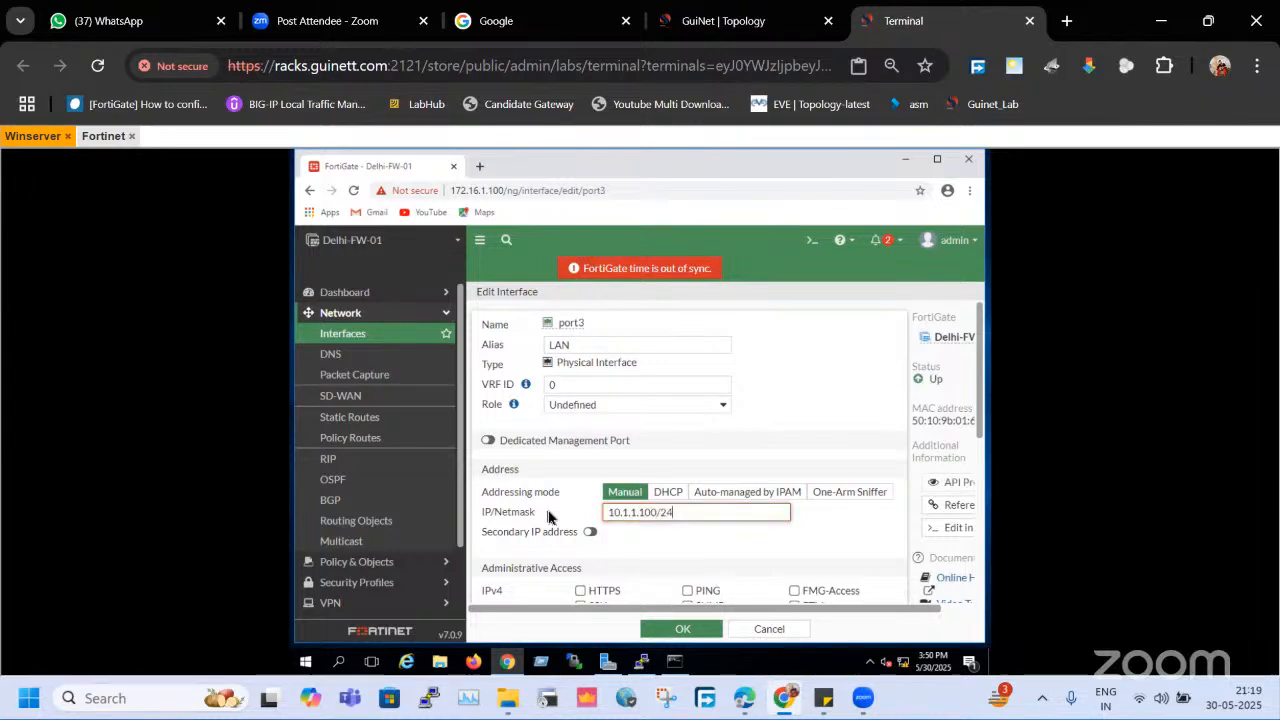
pyautogui.click(688, 591)
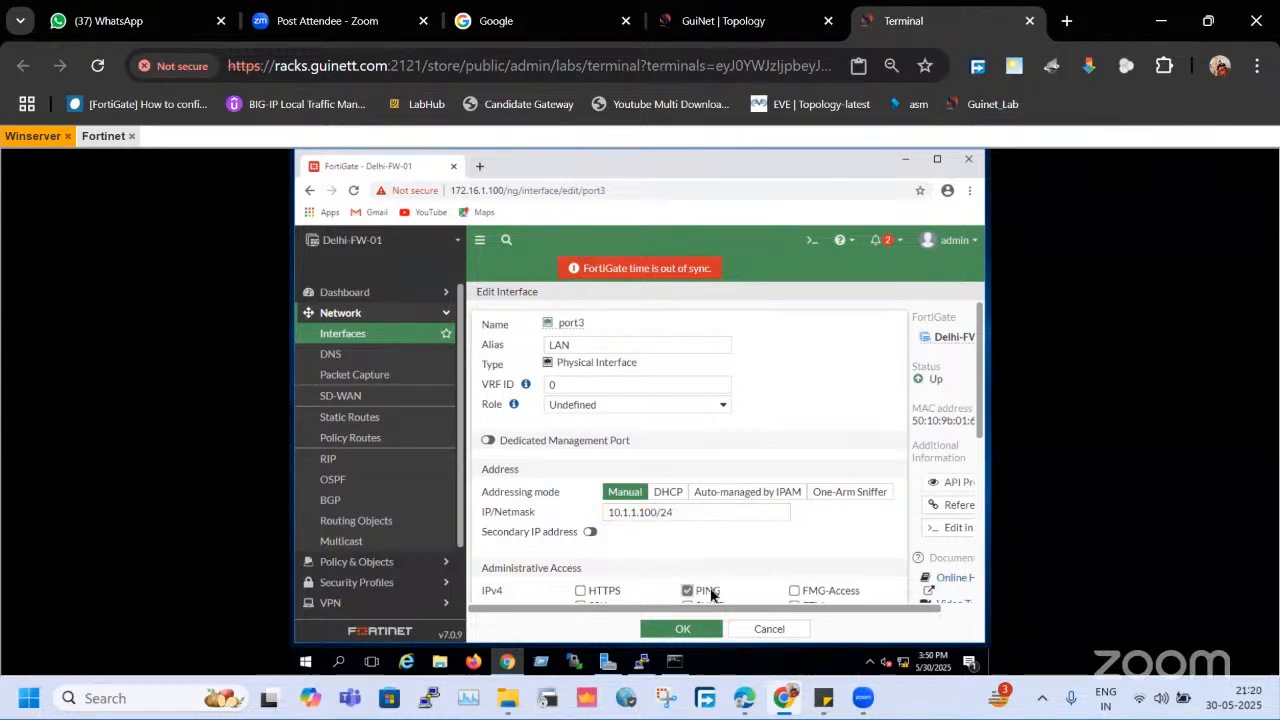
pyautogui.scroll(-2, 987, 446)
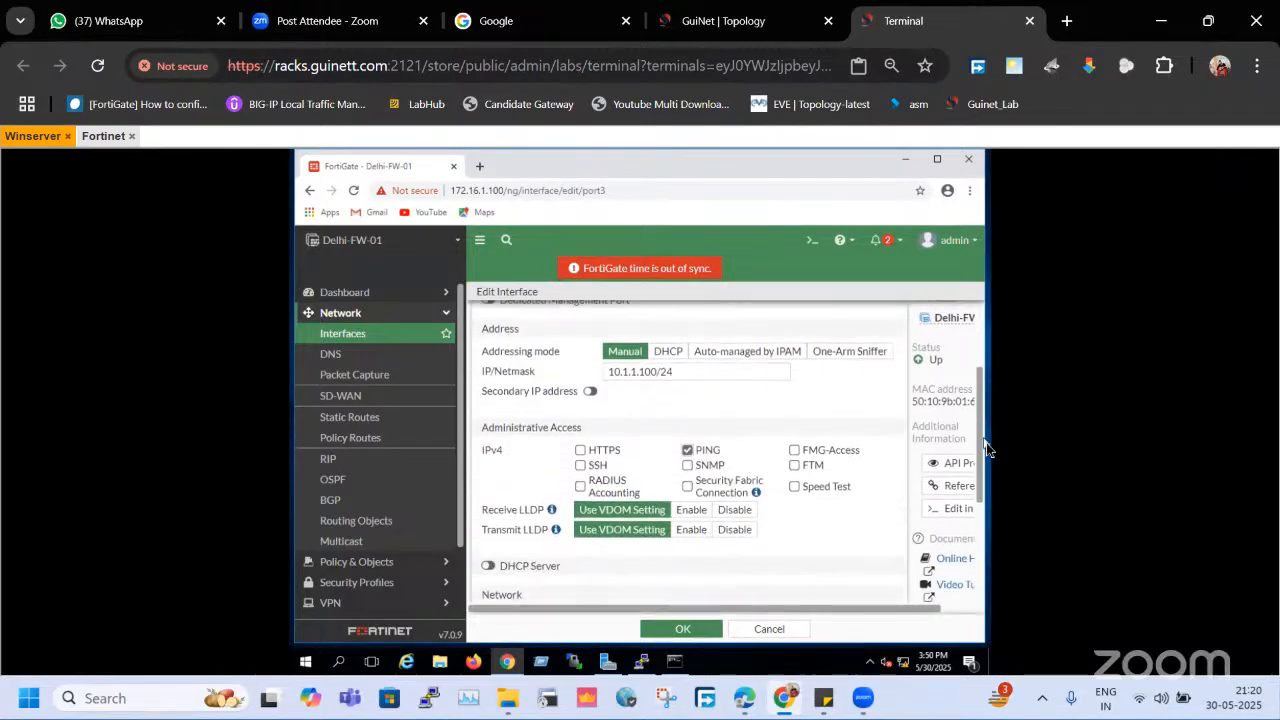
pyautogui.moveTo(987, 460); pyautogui.dragTo(987, 550)
pyautogui.click(675, 544)
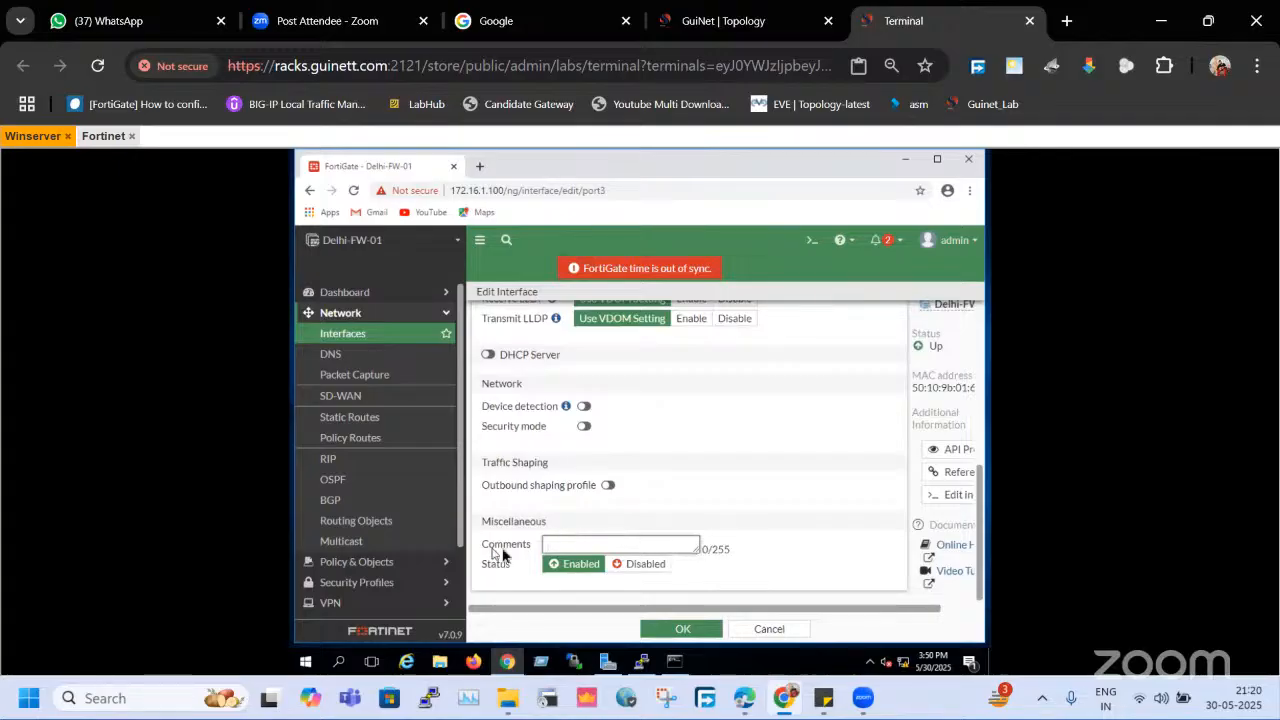
pyautogui.moveTo(488, 547); pyautogui.dragTo(538, 547)
pyautogui.click(604, 545)
pyautogui.click(683, 629)
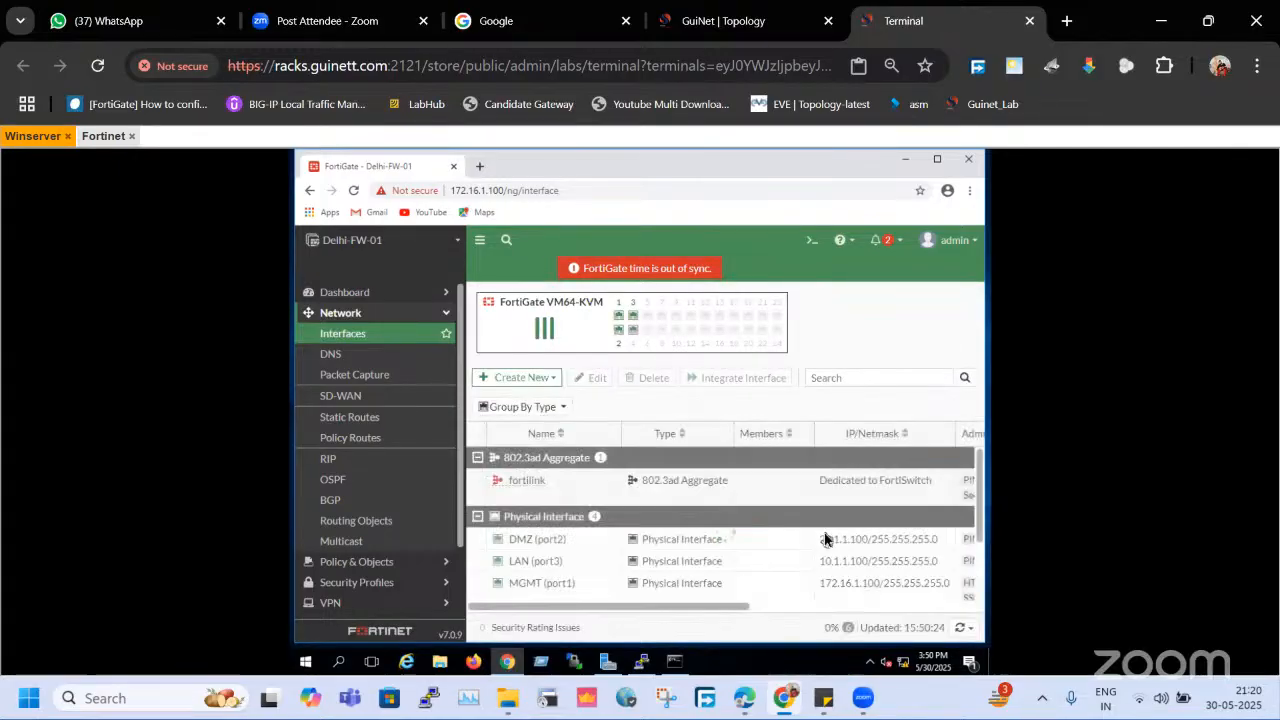
# - Check the DMZ and LAN entries in the FortiGate's interface list
pyautogui.click(527, 540)
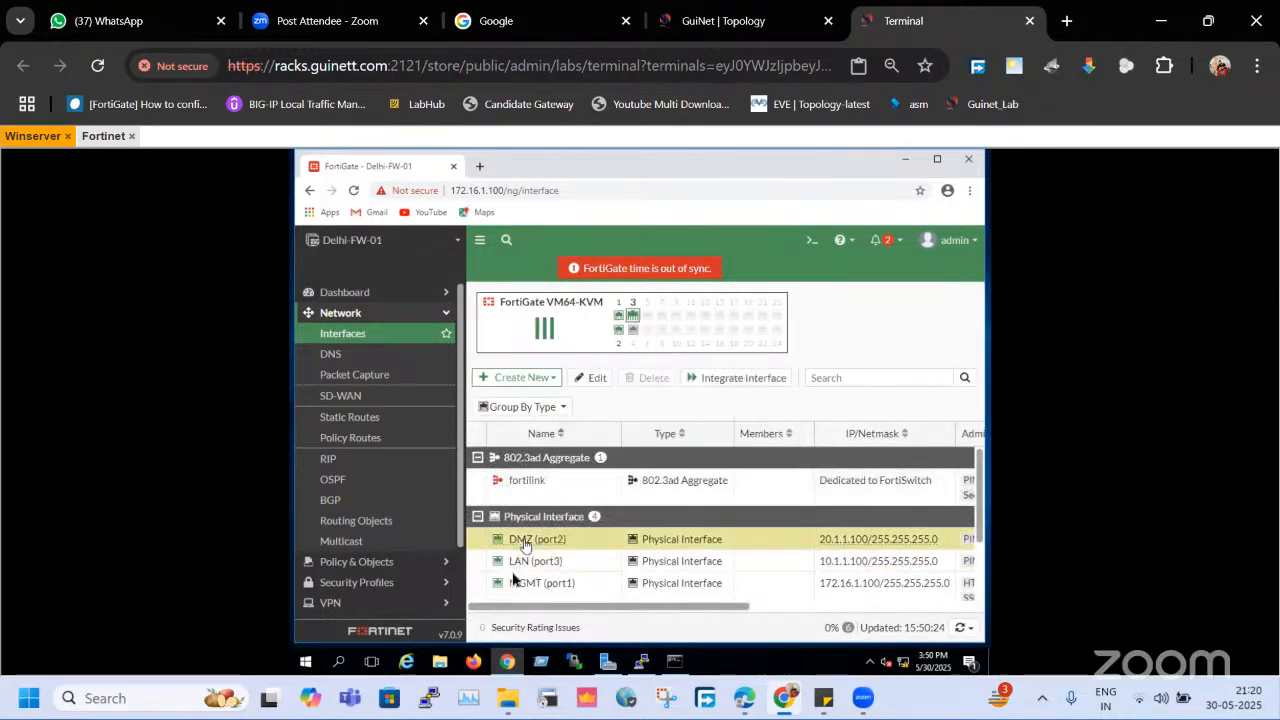
pyautogui.click(512, 560)
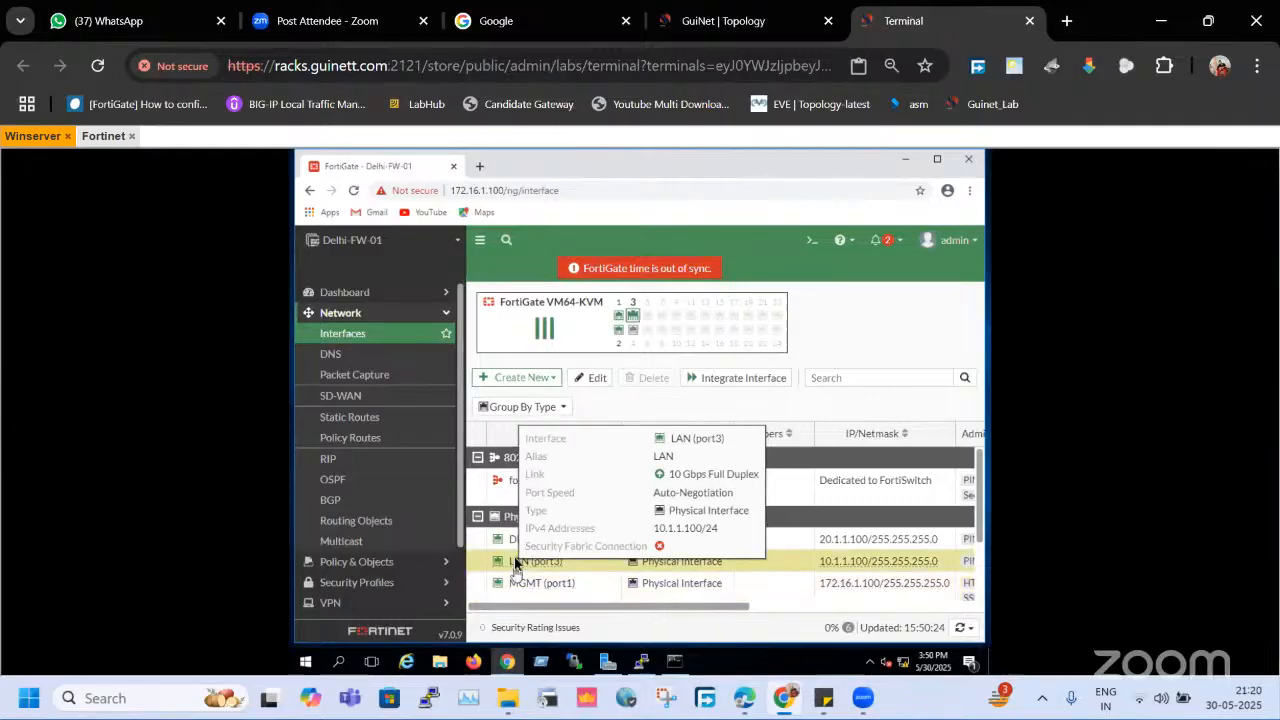
pyautogui.click(515, 540)
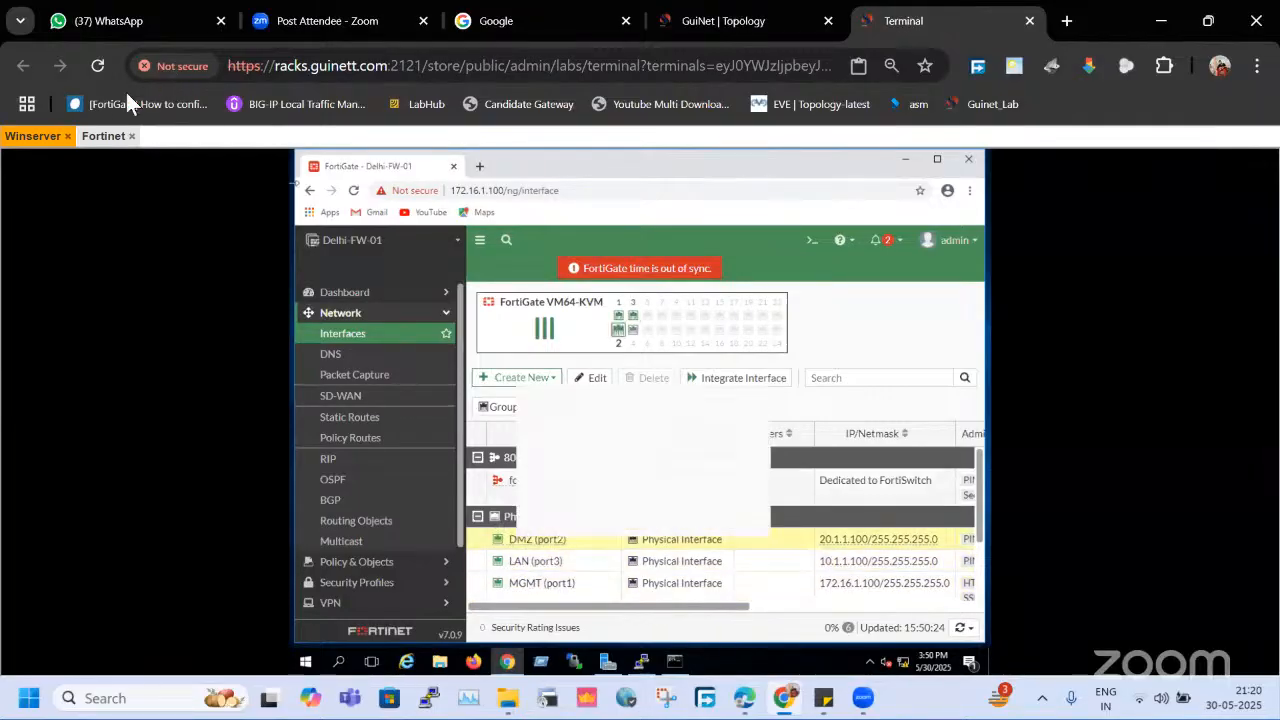
# - Move the 20.1.1.1/24 label below the link at vIOS3's Gi0/0 and decline the initial configuration dialog in vIOS3's console
pyautogui.click(680, 18)
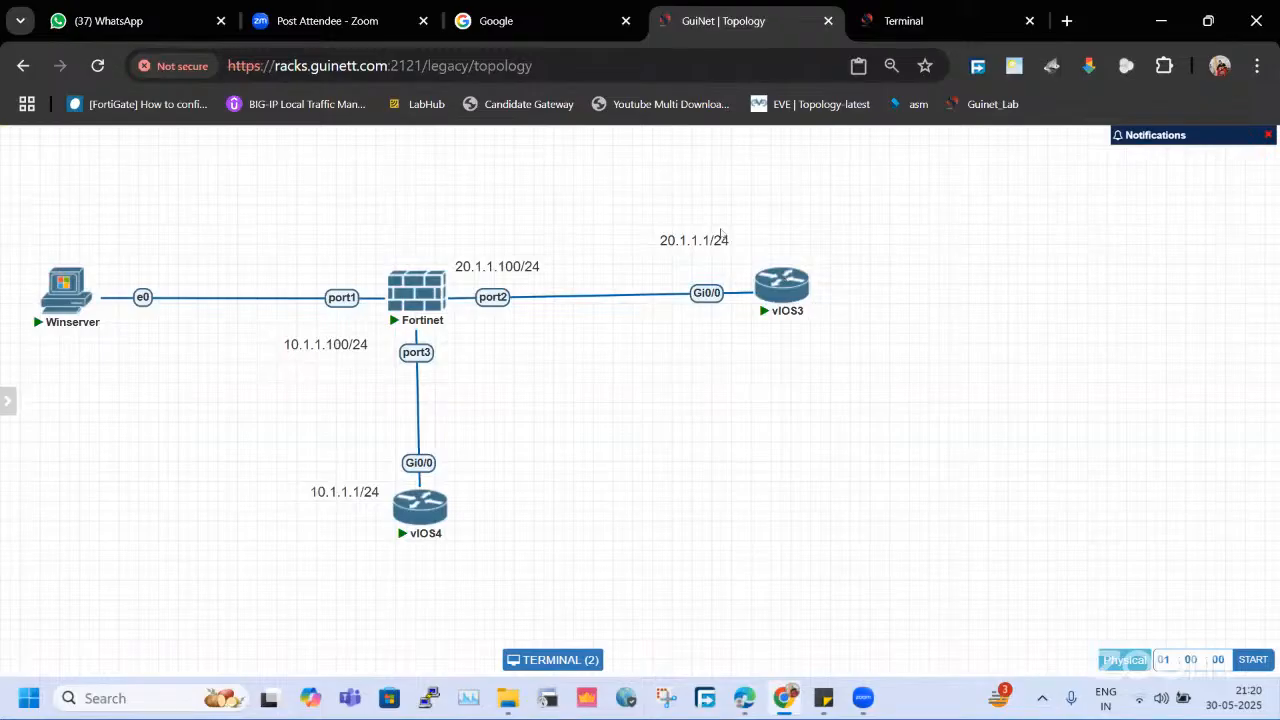
pyautogui.moveTo(703, 249); pyautogui.dragTo(682, 333)
pyautogui.click(793, 292)
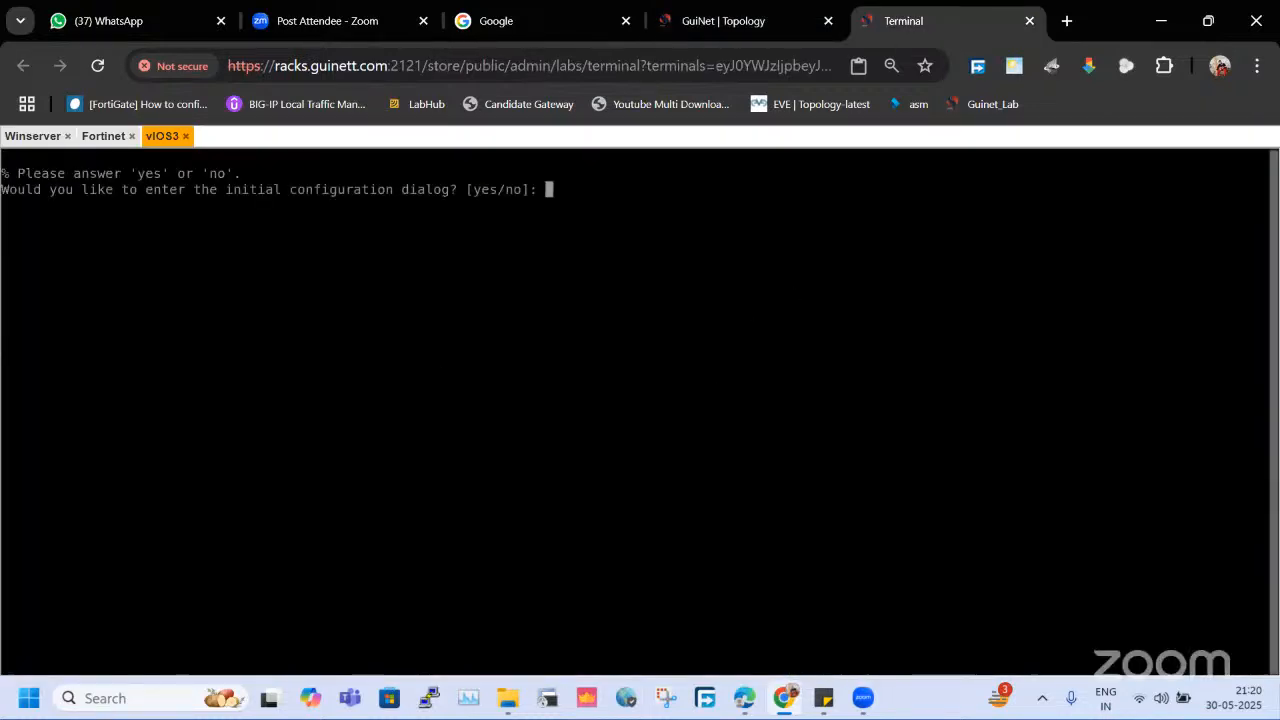
pyautogui.write('no')
# - Decline the initial configuration dialog in vIOS4's console, and check vIOS3's console before returning to the topology
pyautogui.click(737, 20)
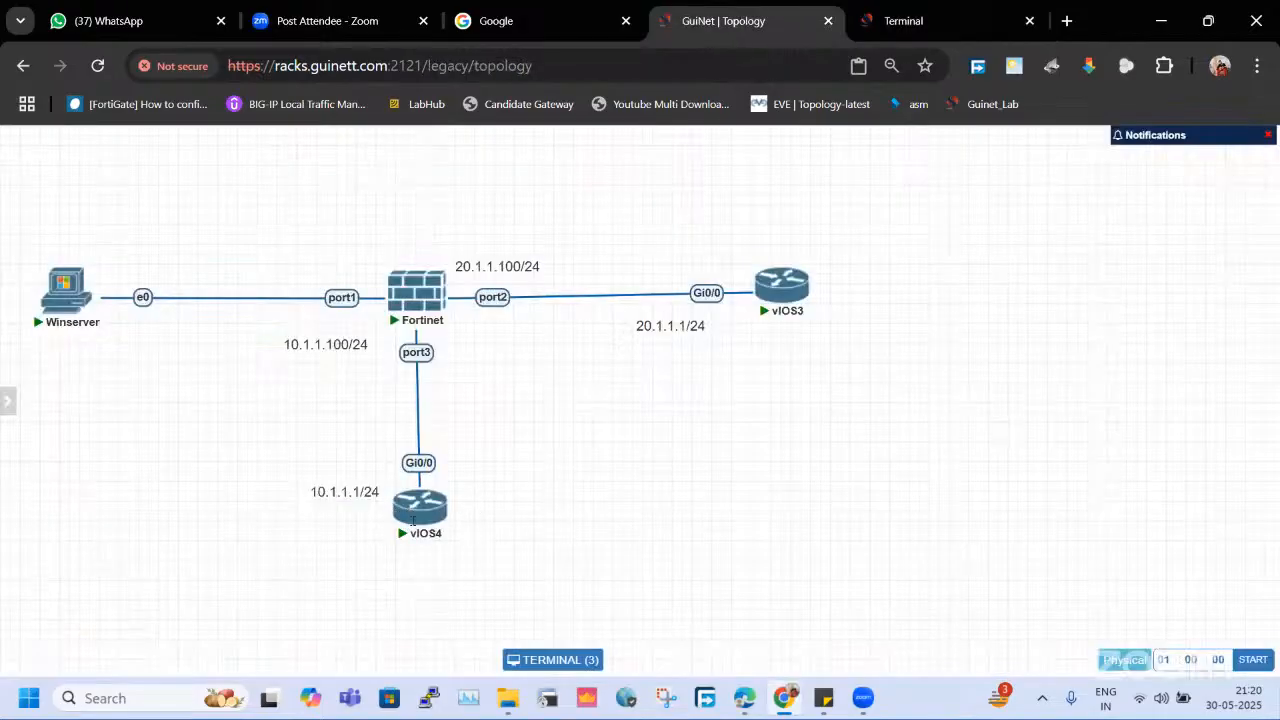
pyautogui.doubleClick(370, 513)
pyautogui.moveTo(593, 569); pyautogui.dragTo(433, 555)
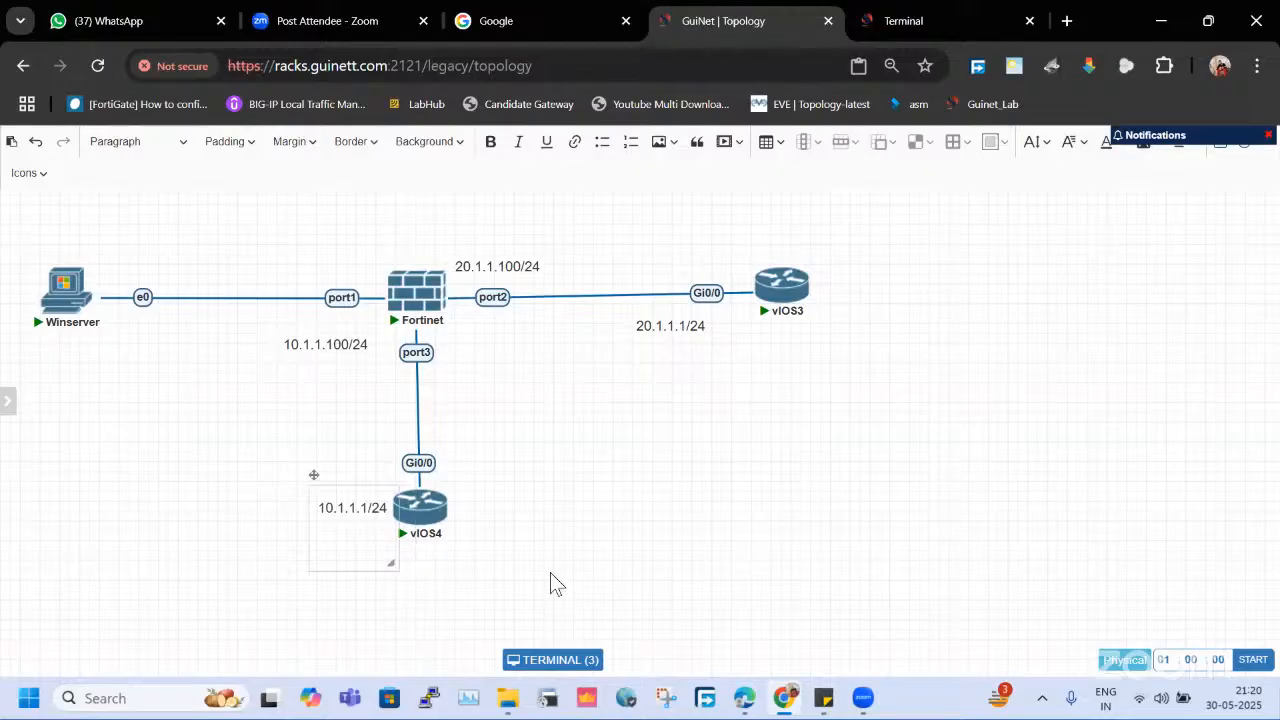
pyautogui.click(425, 508)
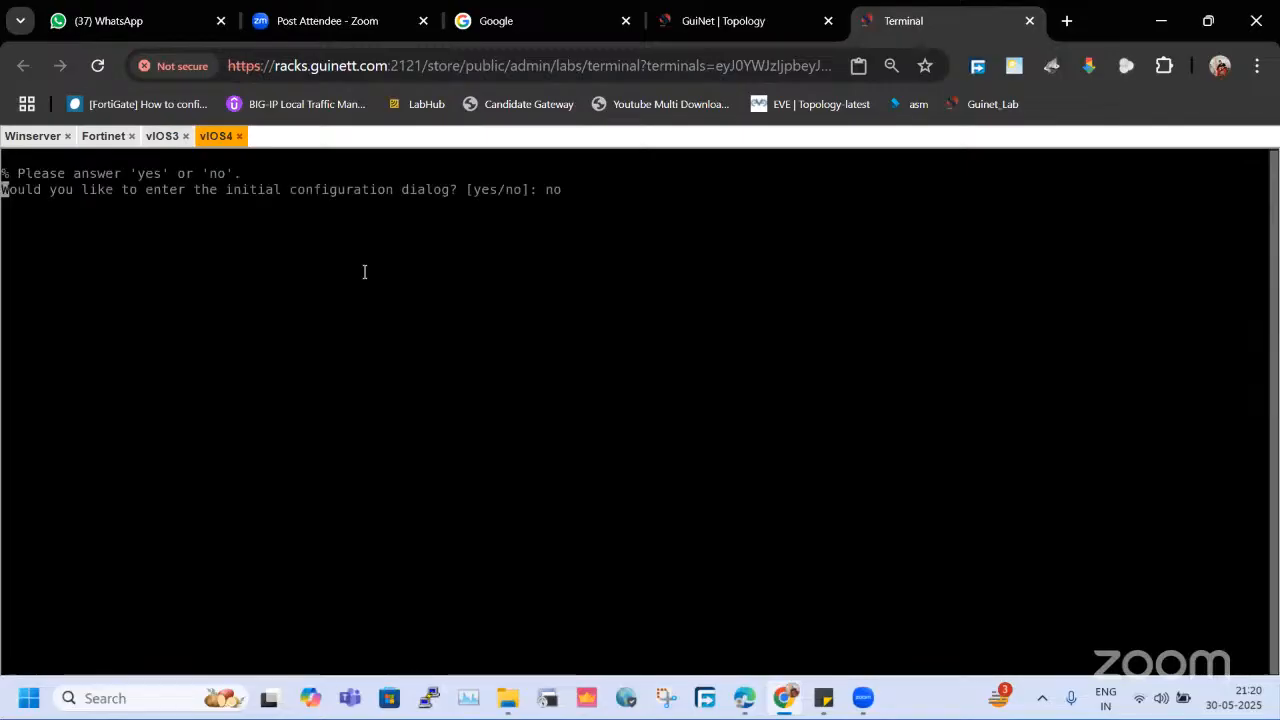
pyautogui.click(160, 140)
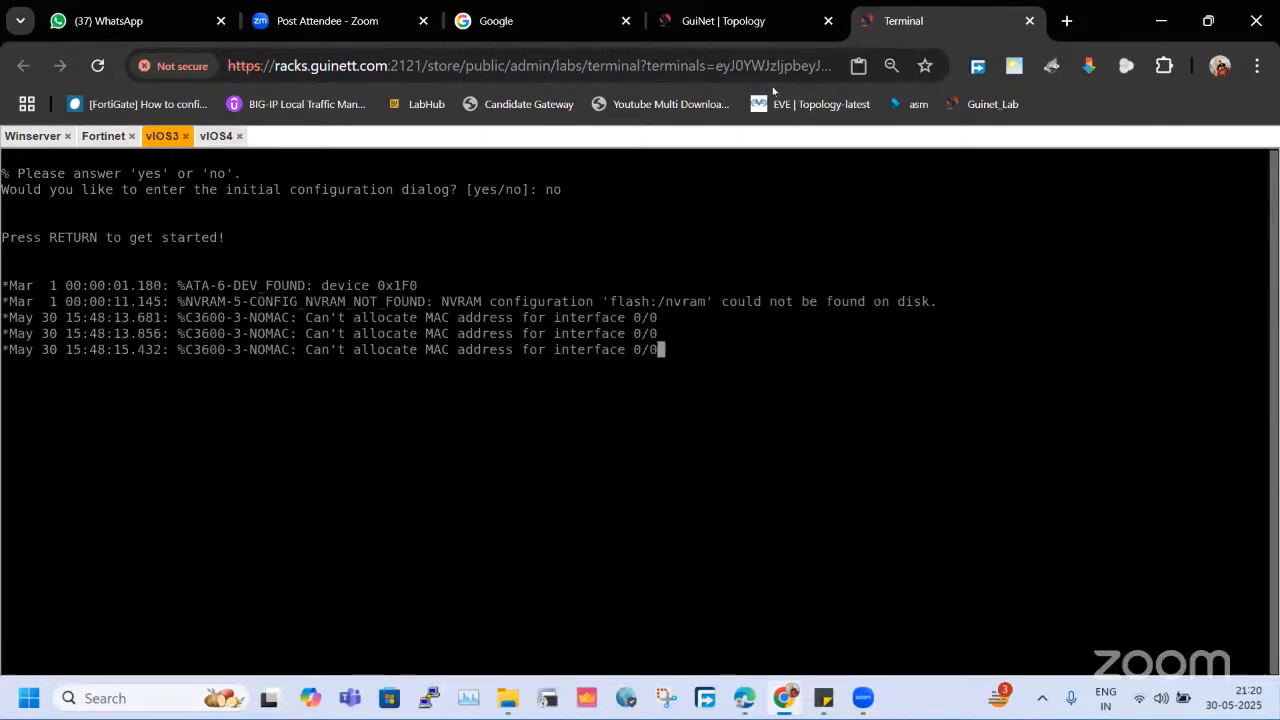
pyautogui.click(775, 14)
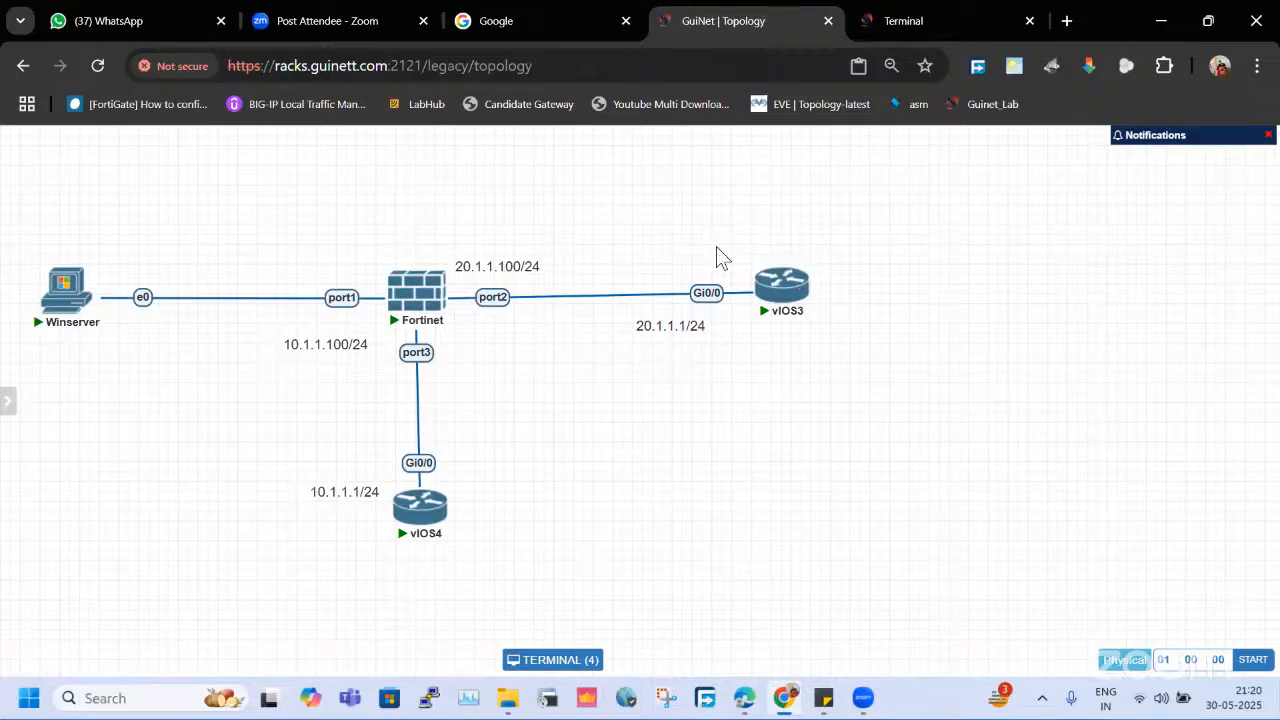
# - Shrink the text box of the 10.1.1.100/24 label beside the Fortinet node to fit its text
pyautogui.moveTo(780, 226); pyautogui.dragTo(839, 327)
pyautogui.doubleClick(347, 352)
pyautogui.moveTo(570, 420); pyautogui.dragTo(421, 364)
pyautogui.click(612, 394)
# - Shrink the text boxes of the 20.1.1.1/24 label near vIOS3 and the 20.1.1.100/24 label near port2
pyautogui.click(722, 335)
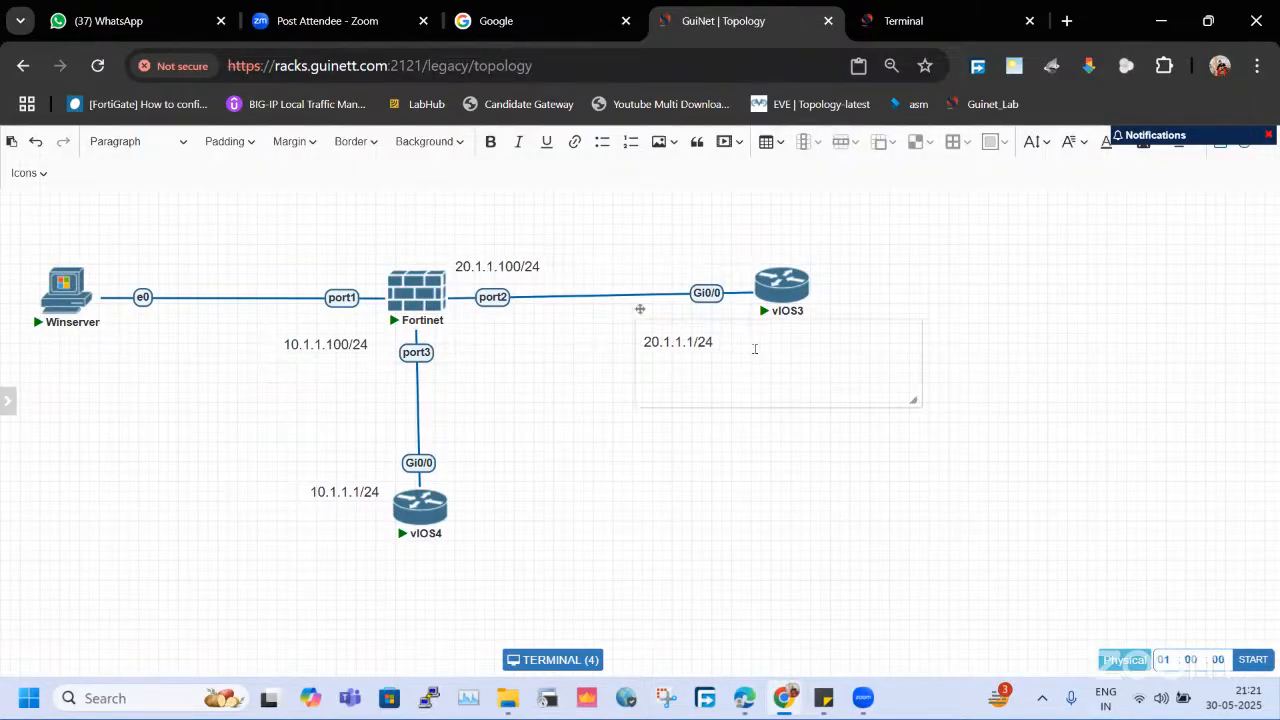
pyautogui.moveTo(885, 399); pyautogui.dragTo(765, 357)
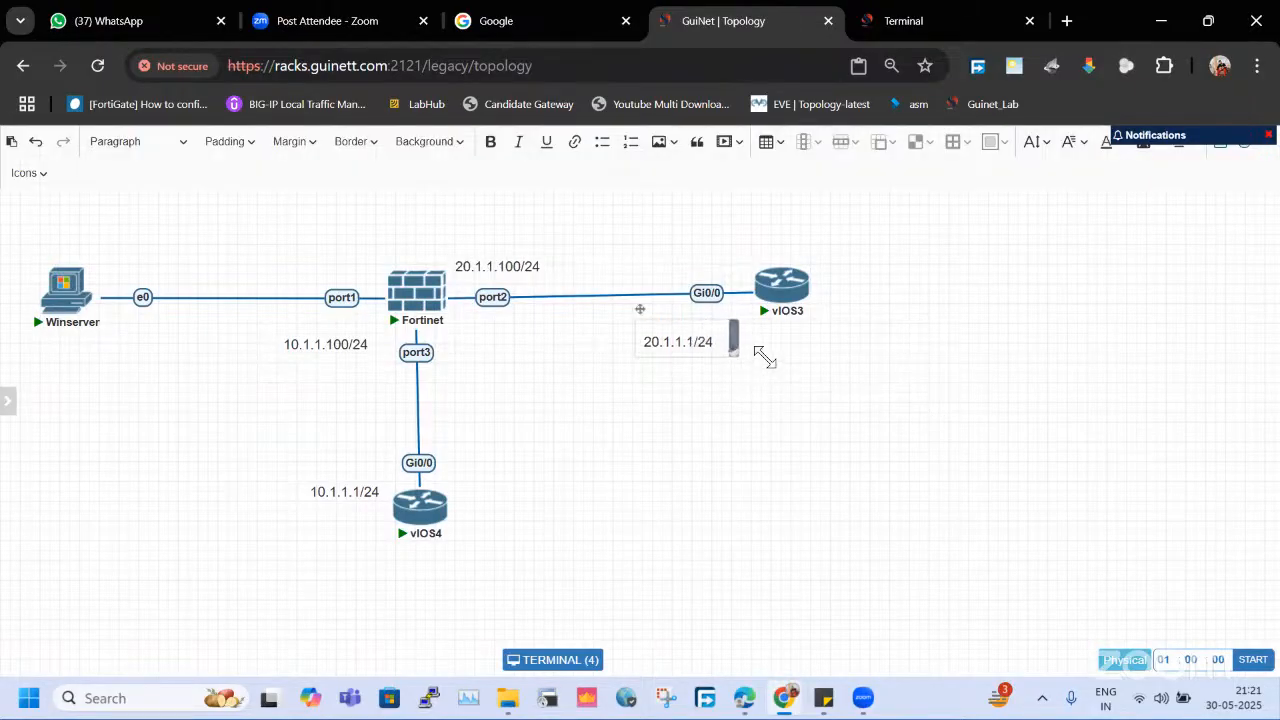
pyautogui.doubleClick(501, 272)
pyautogui.moveTo(731, 344); pyautogui.dragTo(585, 300)
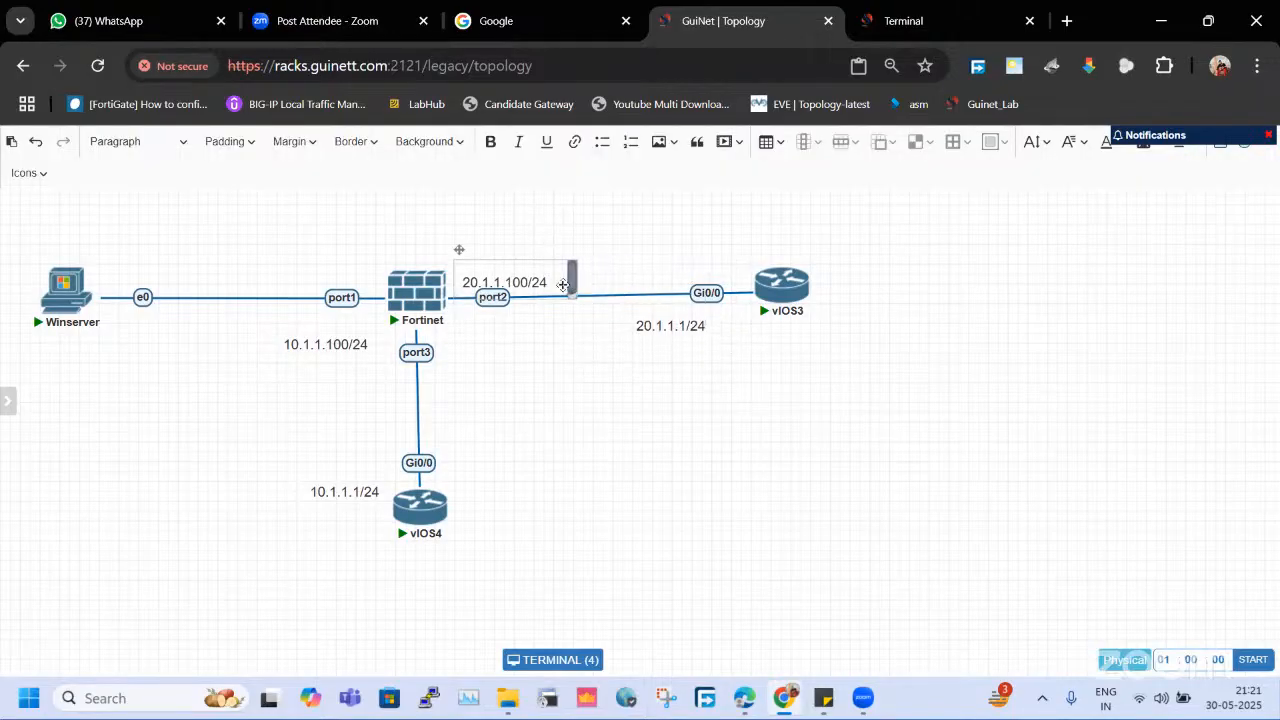
pyautogui.click(571, 307)
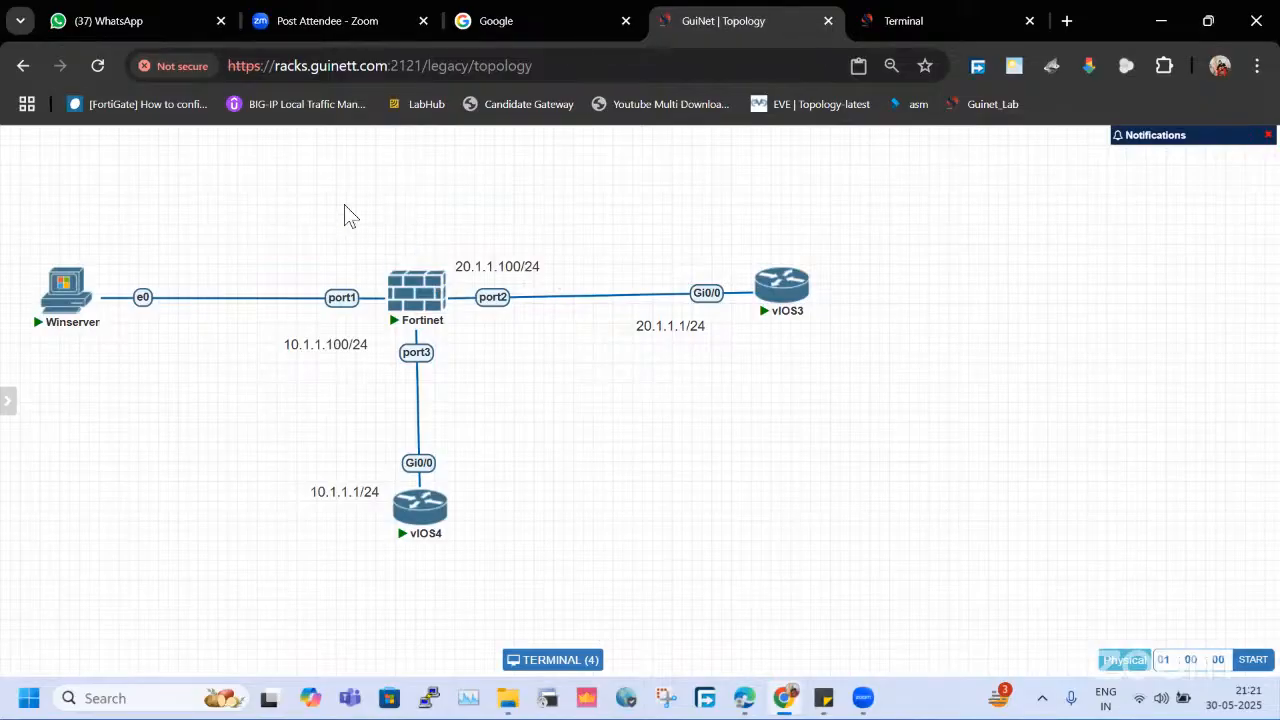
# - Check the startup progress in the vIOS3 and vIOS4 consoles and return to the topology
pyautogui.click(888, 16)
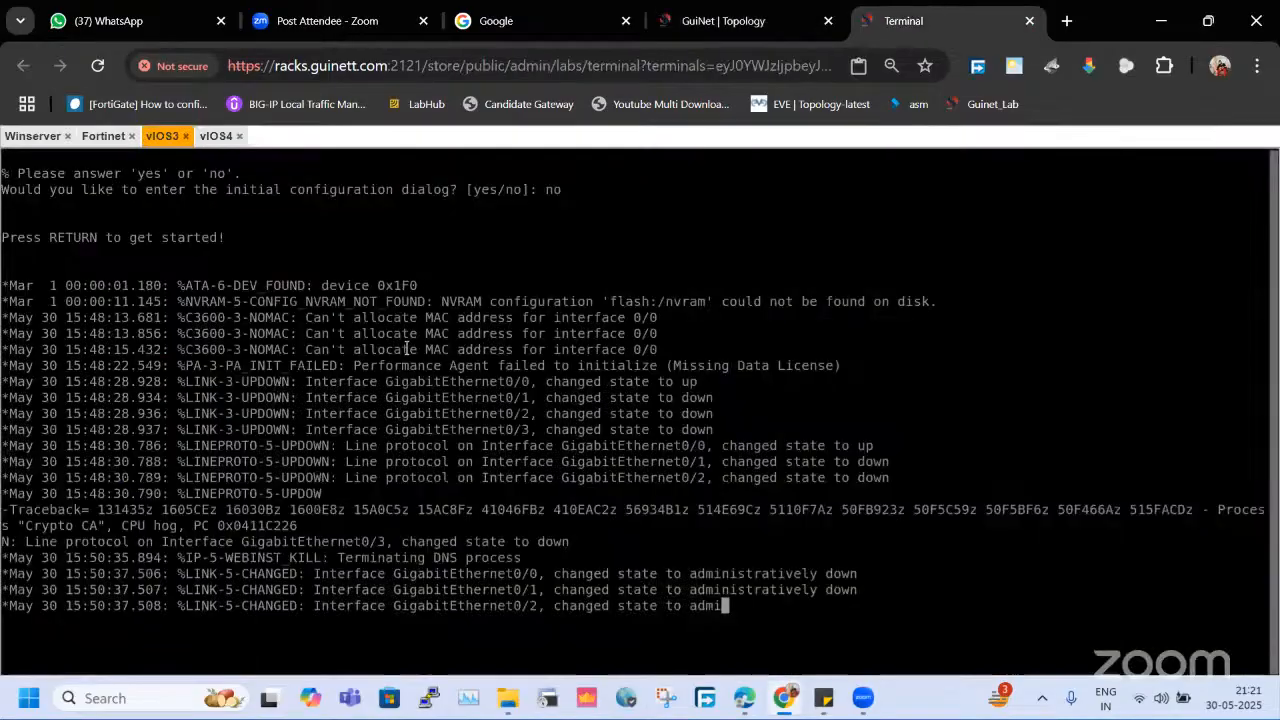
pyautogui.click(215, 136)
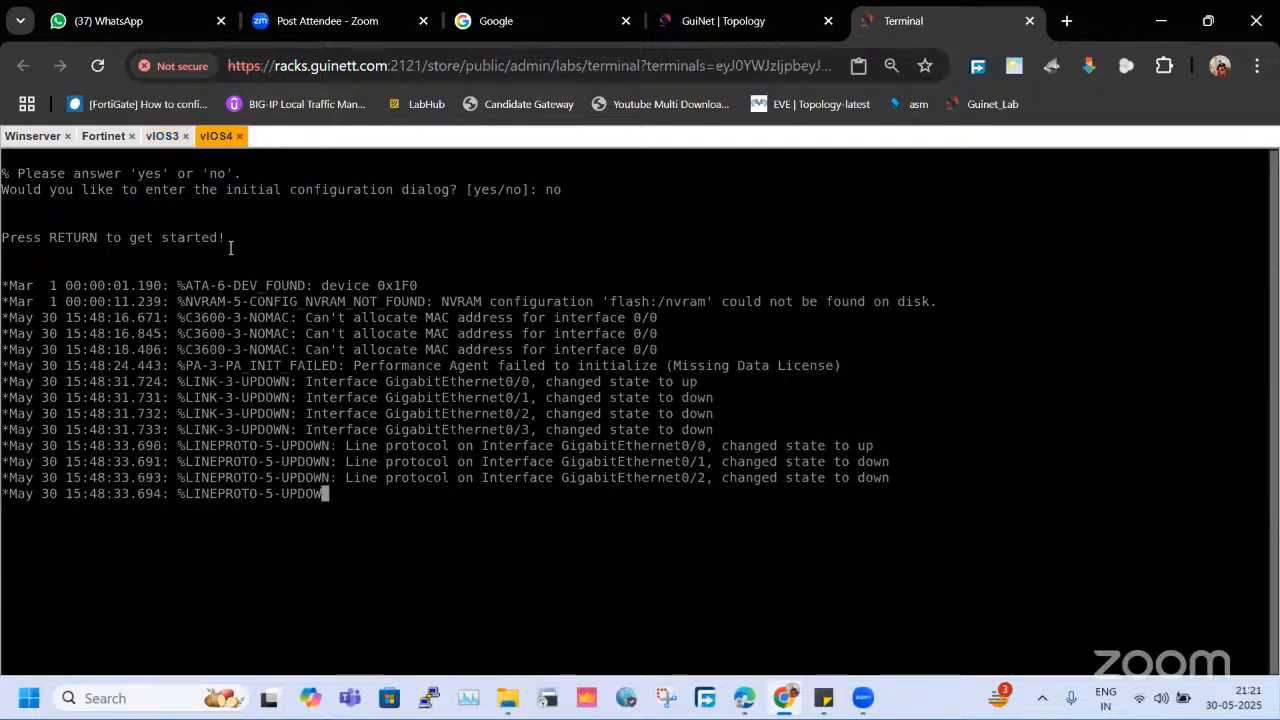
pyautogui.click(160, 137)
pyautogui.click(716, 10)
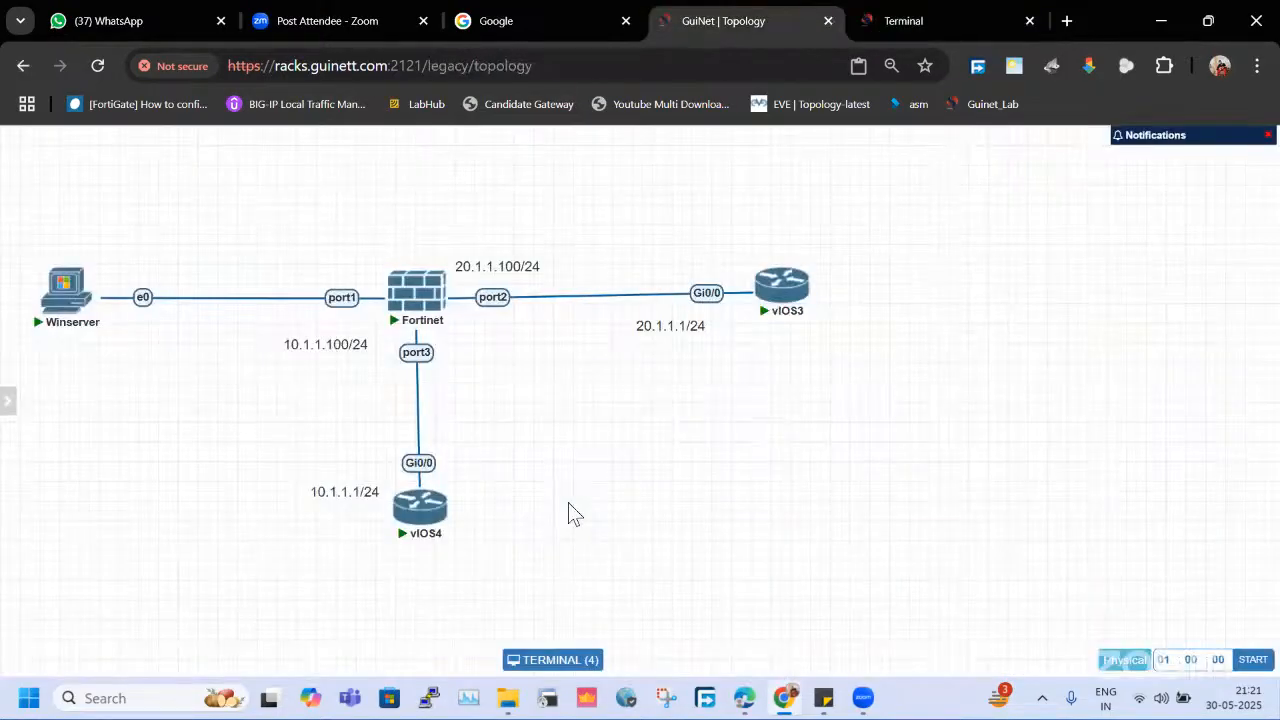
# - Move the 10.1.1.1/24 label up beside vIOS4's Gi0/0, and select vIOS3 together with its 20.1.1.1/24 label
pyautogui.moveTo(347, 498); pyautogui.dragTo(352, 470)
pyautogui.moveTo(281, 443); pyautogui.dragTo(533, 593)
pyautogui.moveTo(716, 228); pyautogui.dragTo(874, 404)
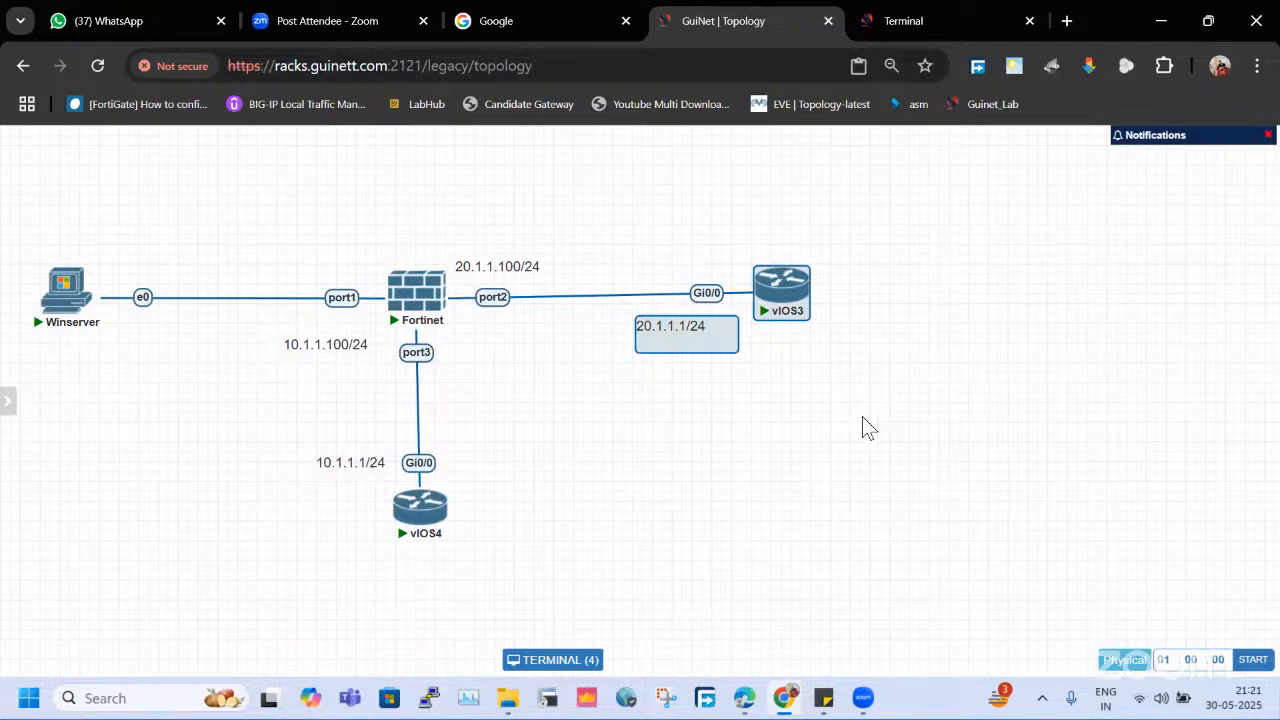
# - Check the startup output in both router consoles and bring up the command prompt in vIOS3's console
pyautogui.click(868, 12)
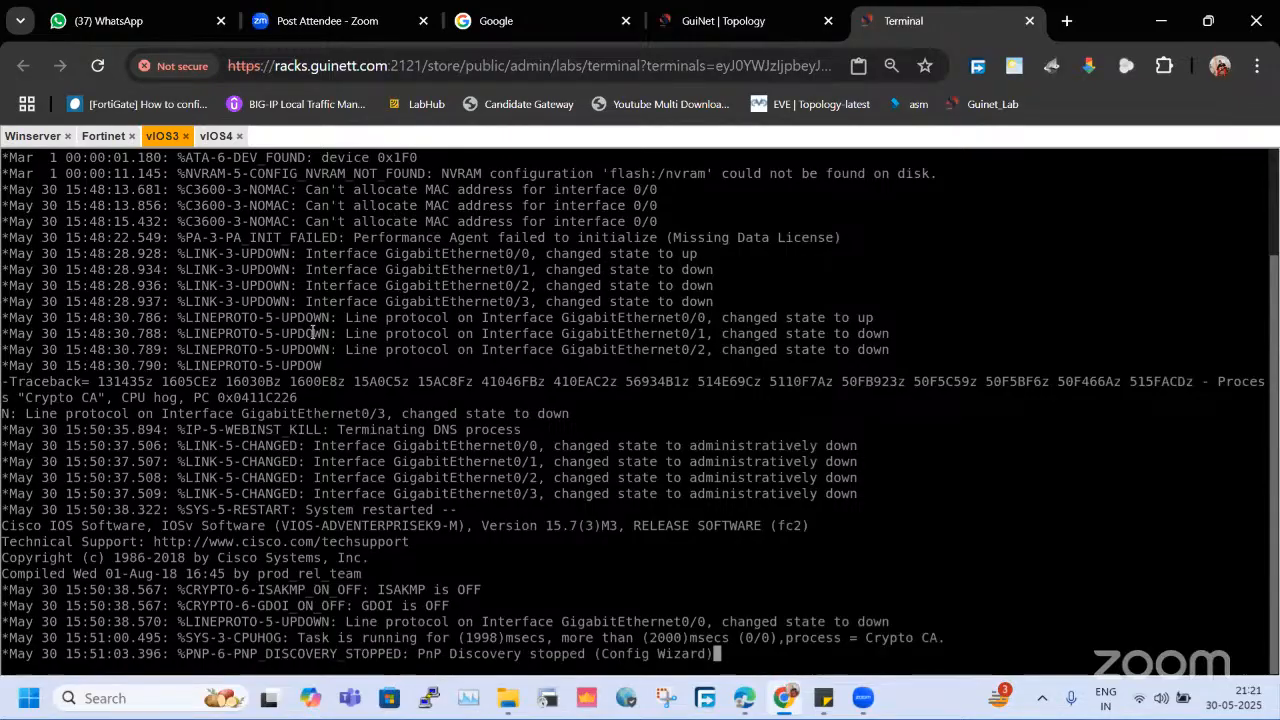
pyautogui.click(216, 135)
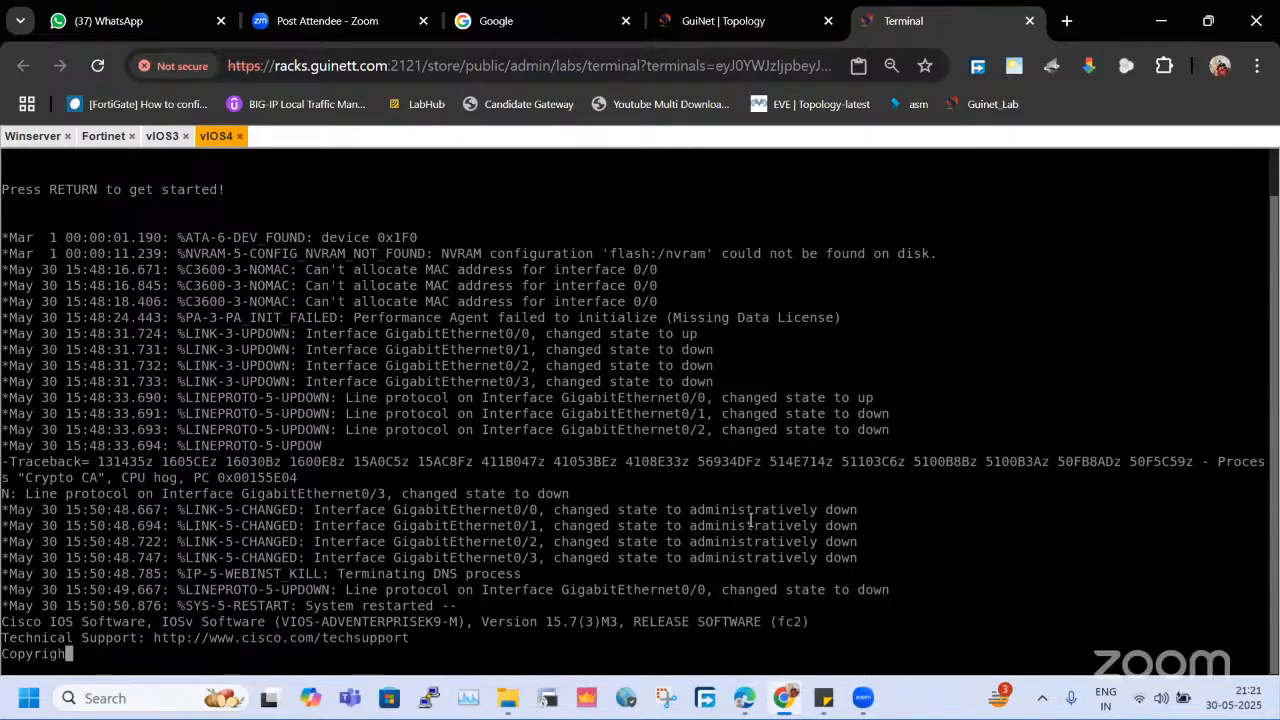
pyautogui.click(163, 136)
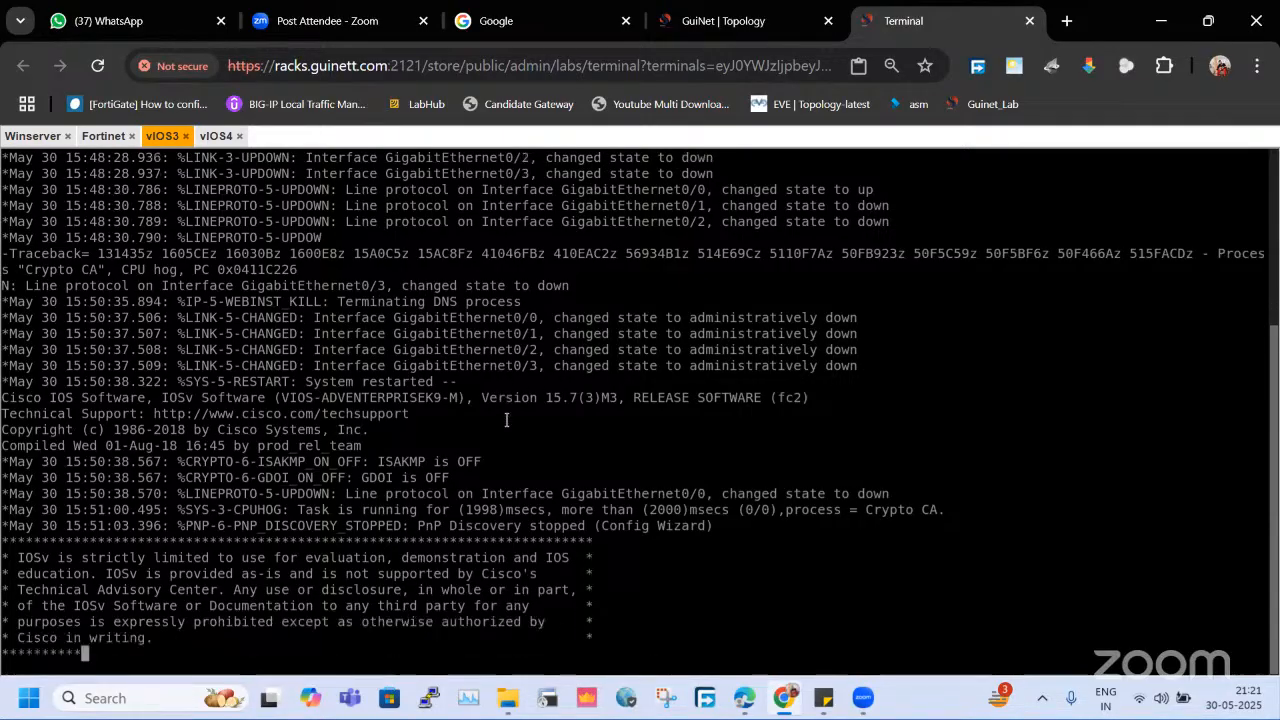
pyautogui.press('Return')
pyautogui.press('Return')
pyautogui.press('Return')
pyautogui.press('Return')
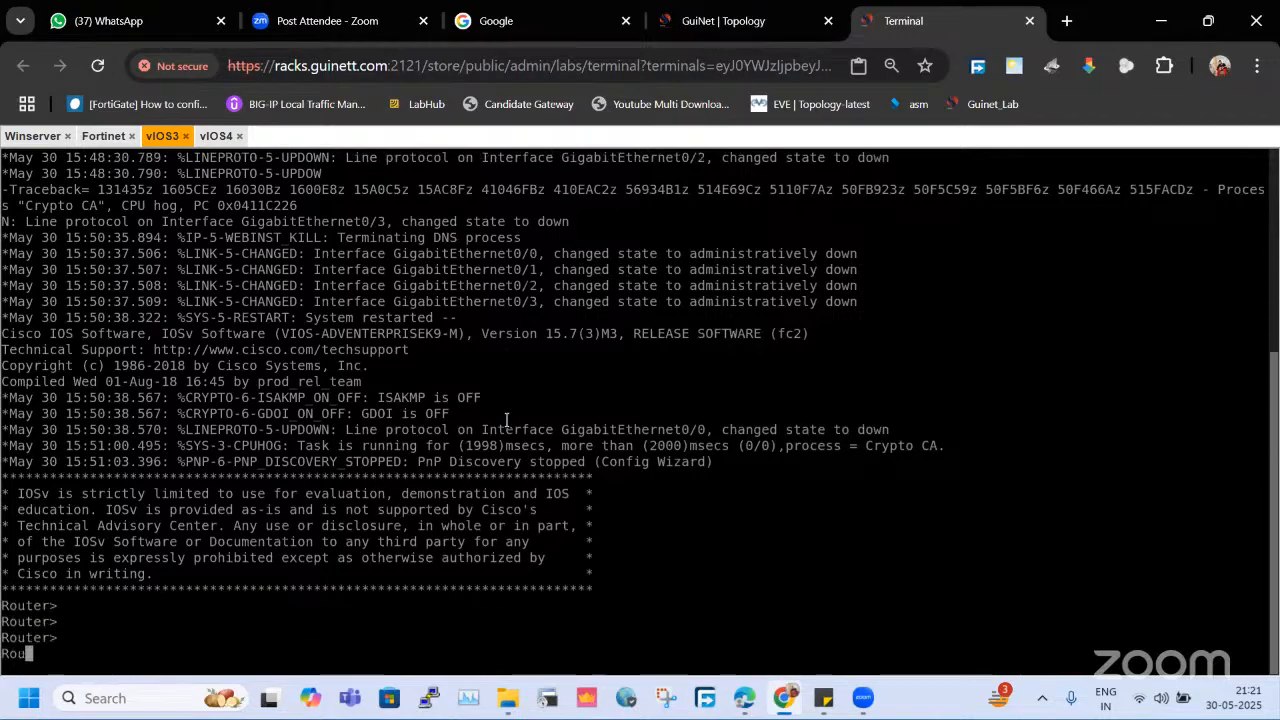
# - Enter privileged EXEC mode and global configuration mode on vIOS3 with en and config t
pyautogui.write('en')
pyautogui.press('Return')
pyautogui.press('Return')
pyautogui.press('Return')
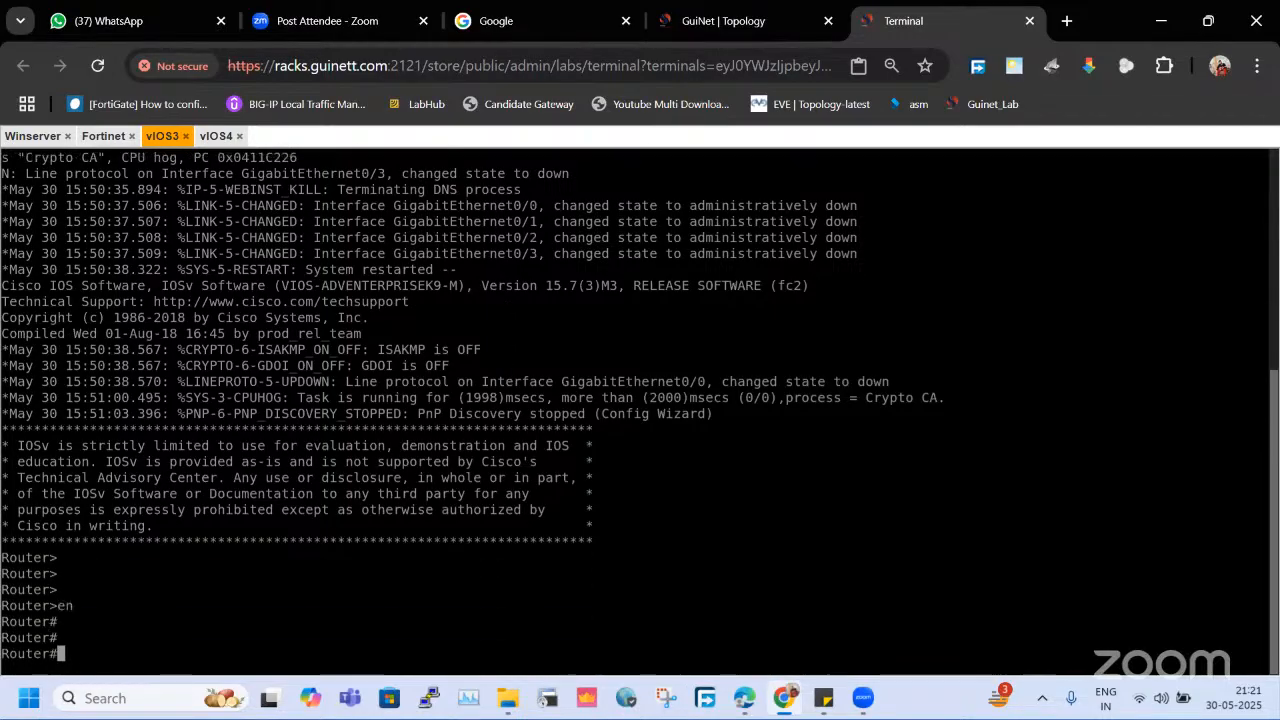
pyautogui.write('config t')
pyautogui.press('Return')
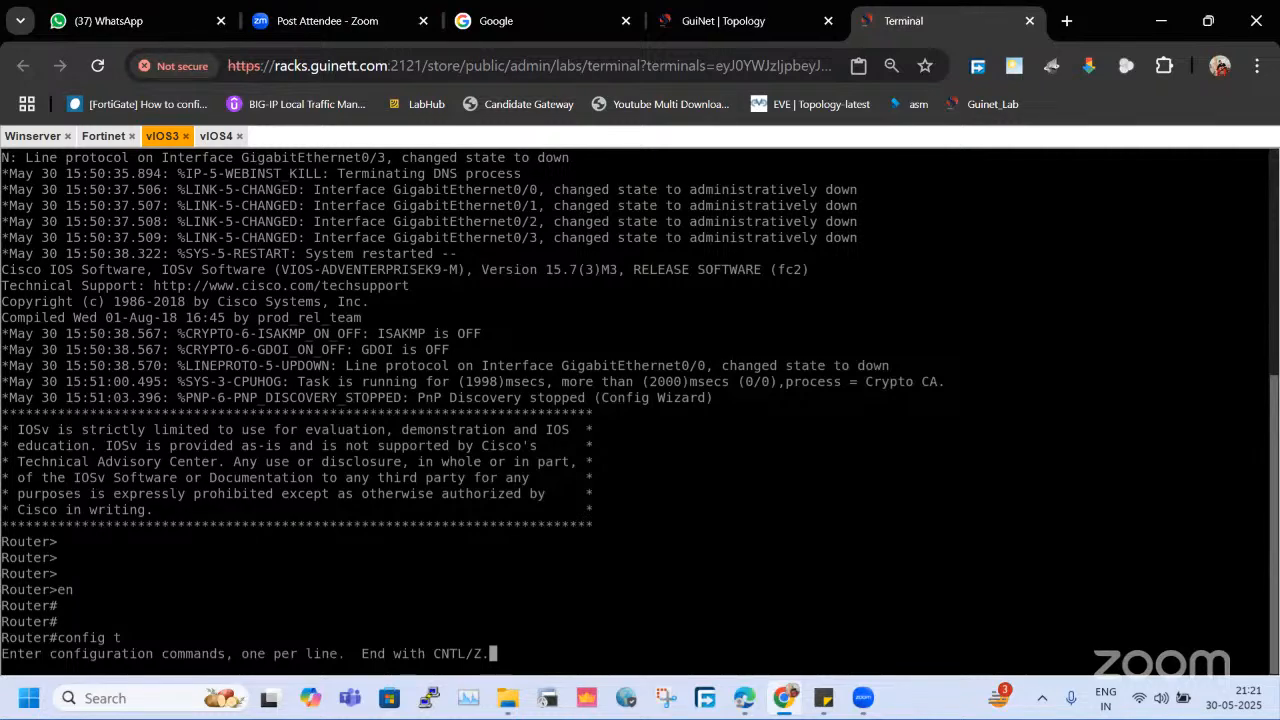
pyautogui.press('Return')
pyautogui.press('Return')
pyautogui.press('Return')
pyautogui.press('Return')
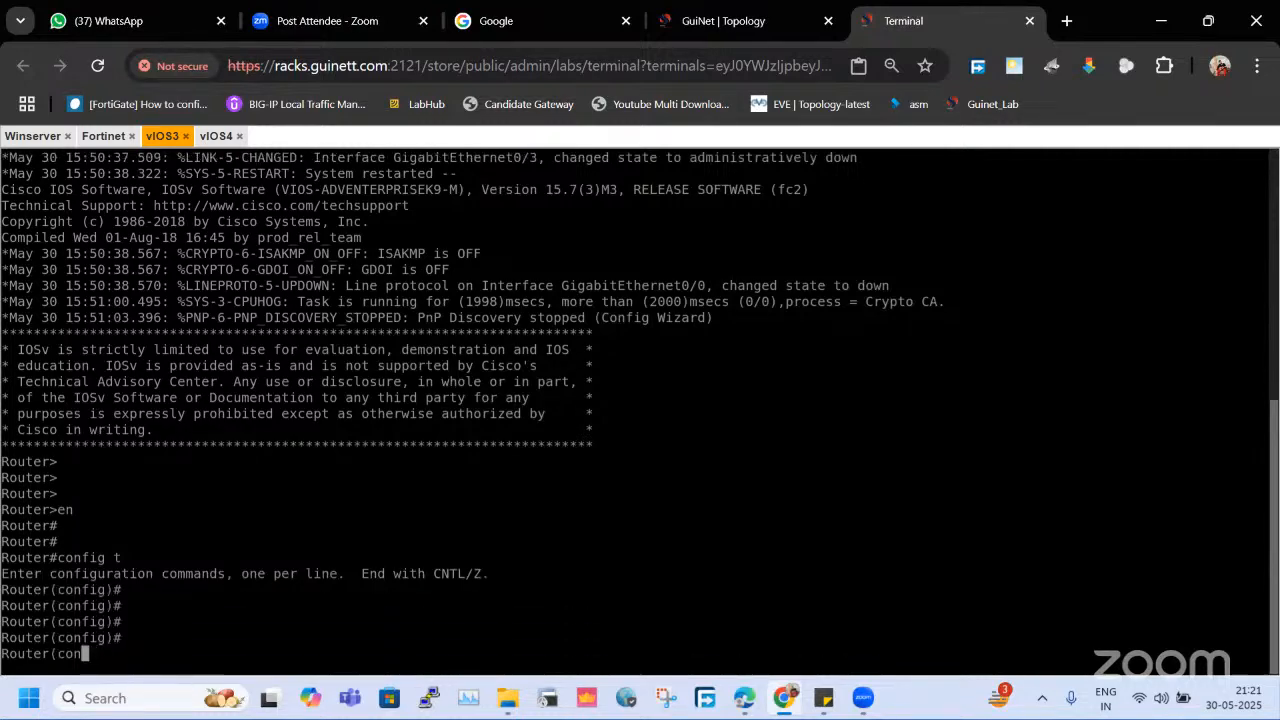
pyautogui.write('host')
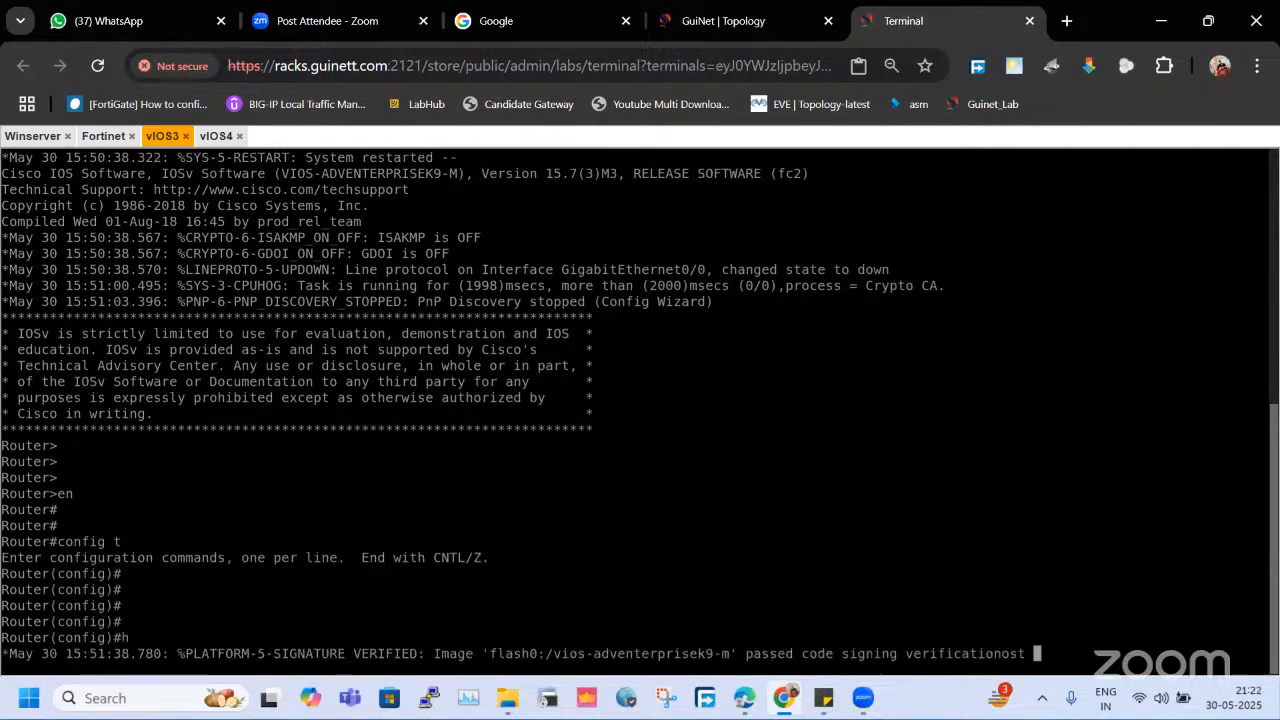
pyautogui.press('BackSpace')
pyautogui.press('BackSpace')
pyautogui.press('BackSpace')
pyautogui.press('BackSpace')
pyautogui.press('BackSpace')
pyautogui.press('Return')
pyautogui.press('Return')
pyautogui.press('Return')
# - Set the router's hostname to LAN in vIOS3's console
pyautogui.write('host')
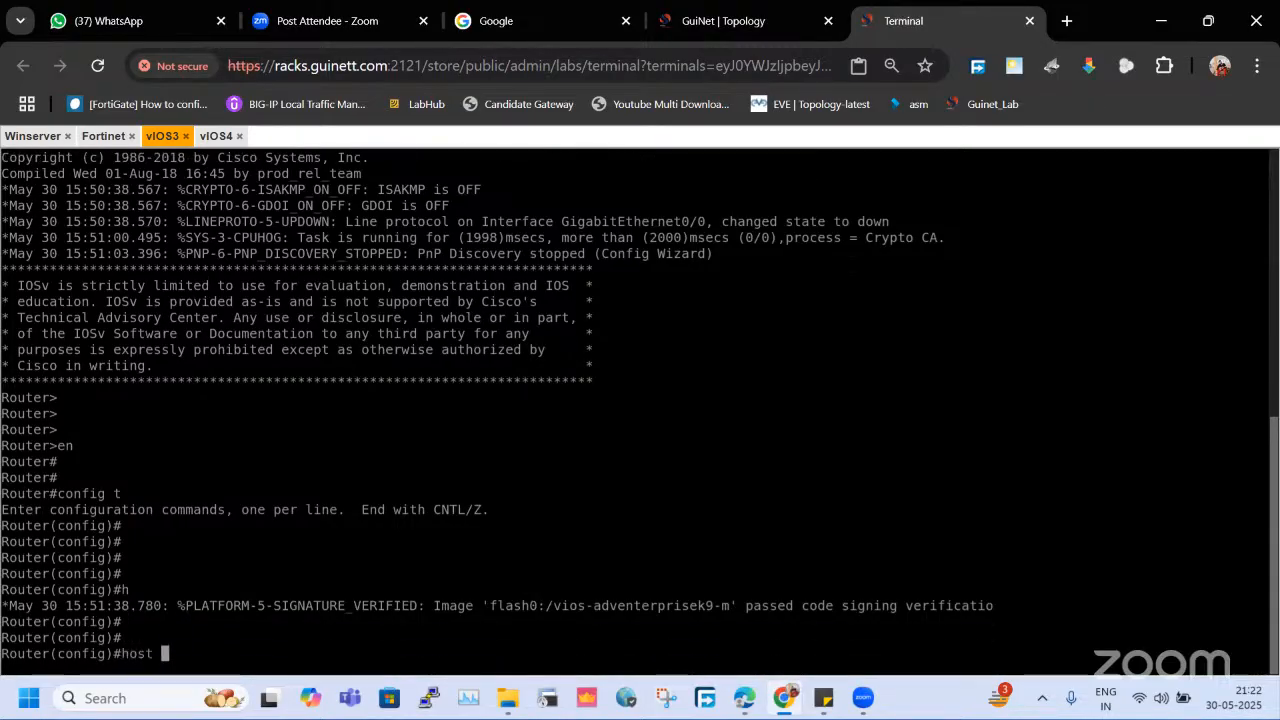
pyautogui.write('n')
pyautogui.press('Tab')
pyautogui.write('LAN-Device')
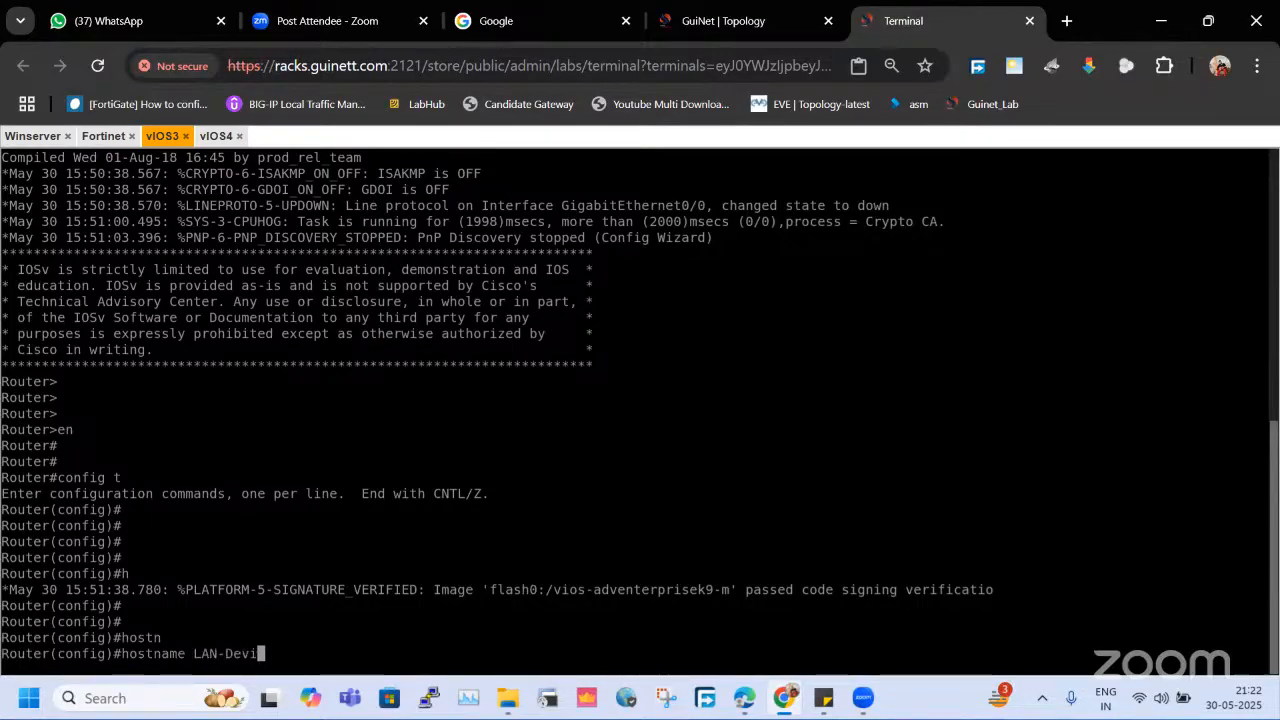
pyautogui.press('BackSpace')
pyautogui.press('BackSpace')
pyautogui.press('BackSpace')
pyautogui.press('BackSpace')
pyautogui.press('BackSpace')
pyautogui.press('BackSpace')
pyautogui.press('BackSpace')
pyautogui.press('Return')
pyautogui.press('Return')
pyautogui.press('Return')
pyautogui.press('Return')
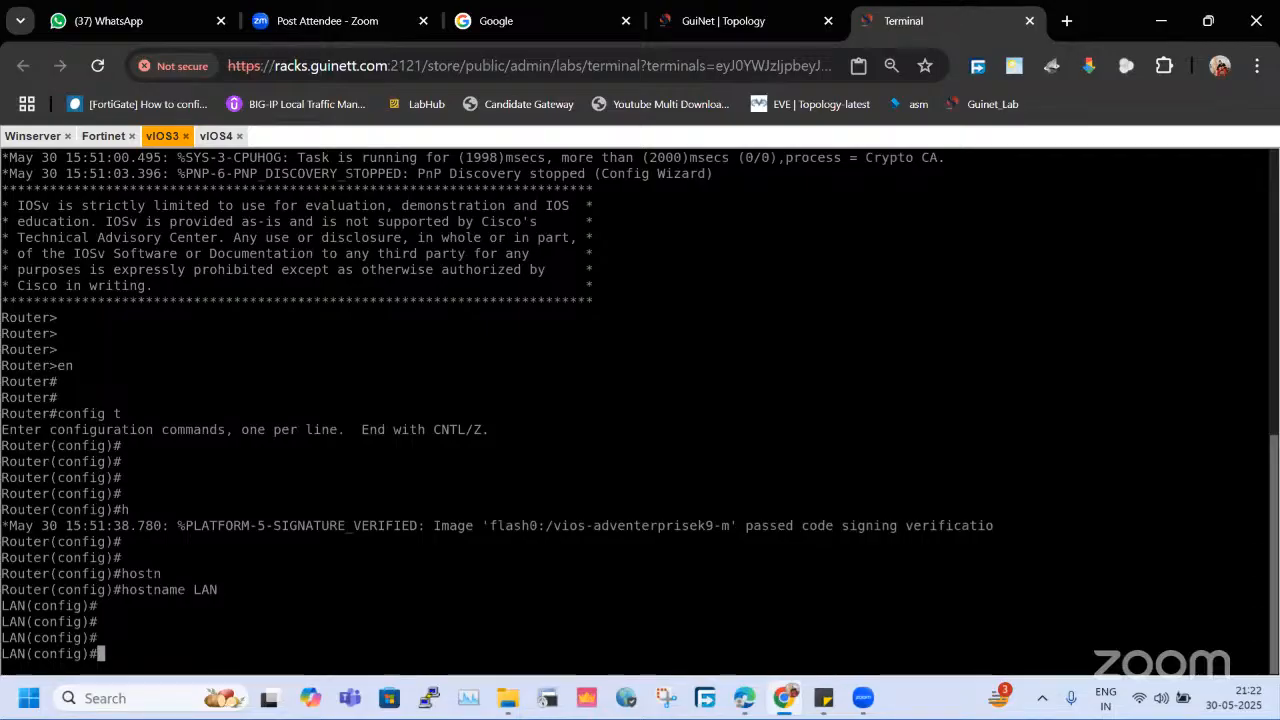
# - Assign IP address 10.1.1.1 with mask 255.255.255.0 to interface gi 0/0
pyautogui.write('int gi 0/0')
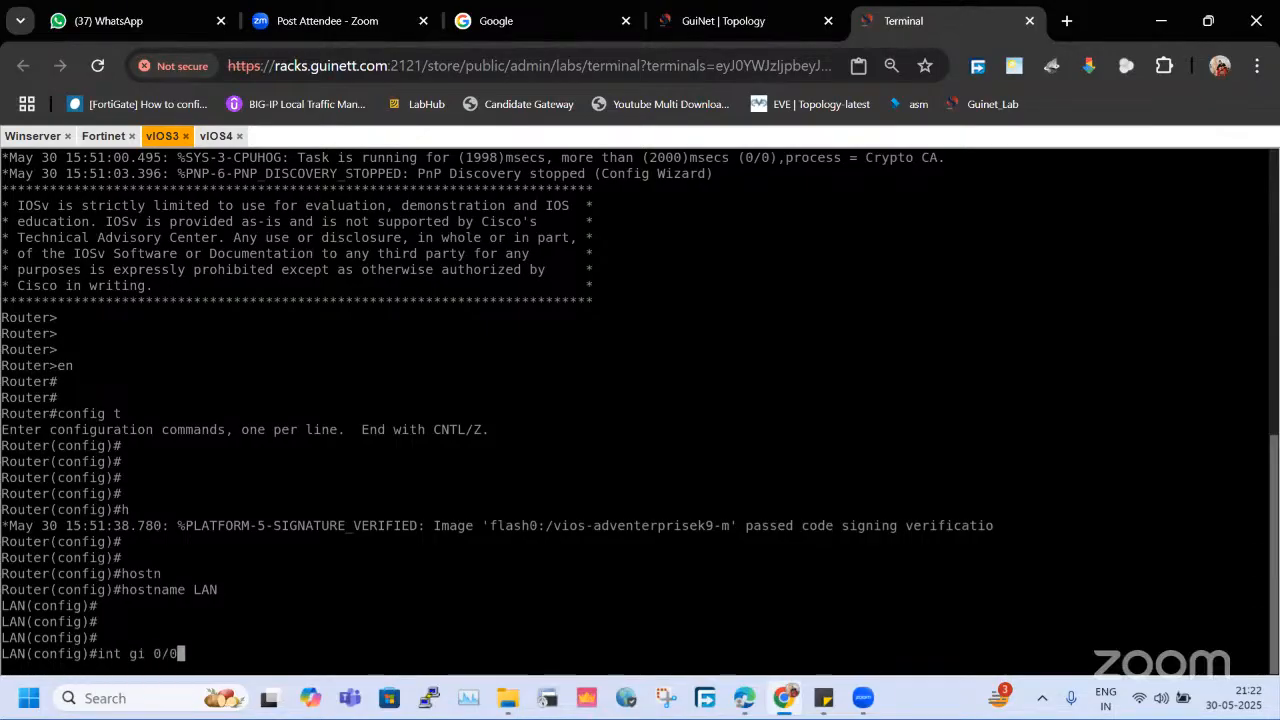
pyautogui.press('Return')
pyautogui.write('ip add 10.1.1.1 255.255.255.0')
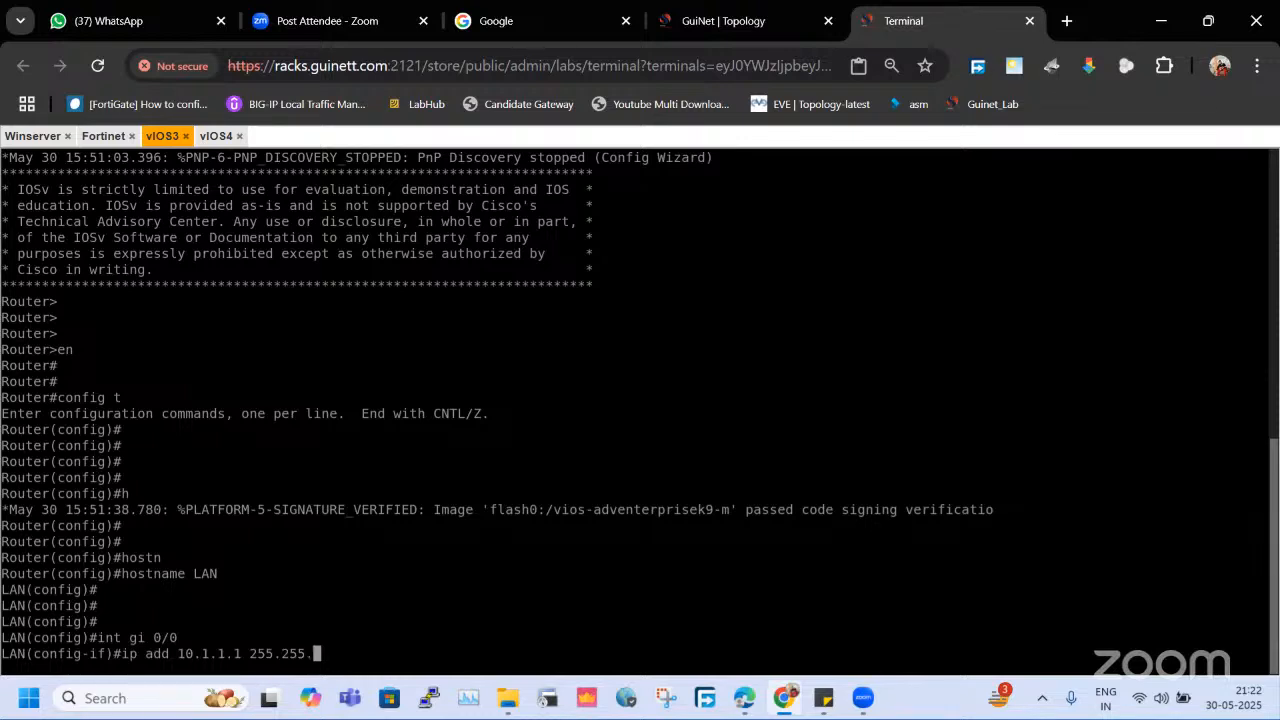
pyautogui.press('Return')
# - Enable the gi 0/0 interface with no sh and exit interface configuration mode
pyautogui.write('no sh')
pyautogui.press('Return')
pyautogui.write('exi')
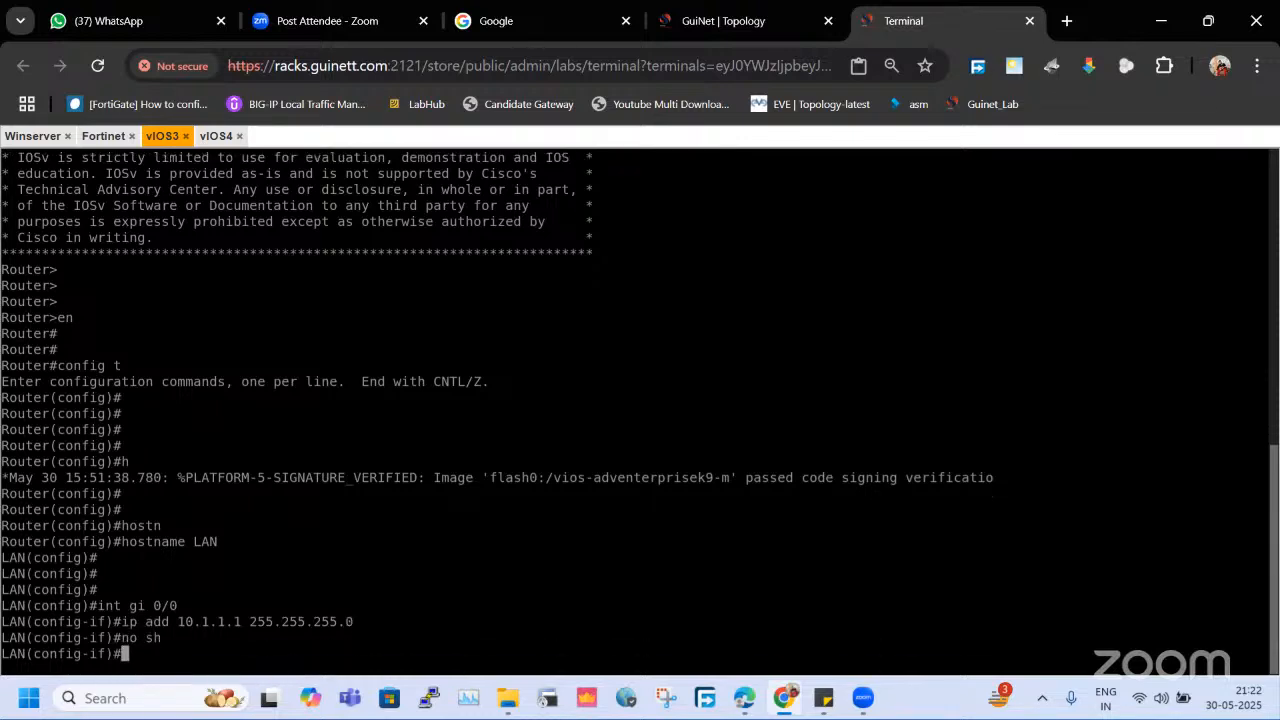
pyautogui.press('Return')
pyautogui.press('Return')
pyautogui.press('Return')
pyautogui.write('ip')
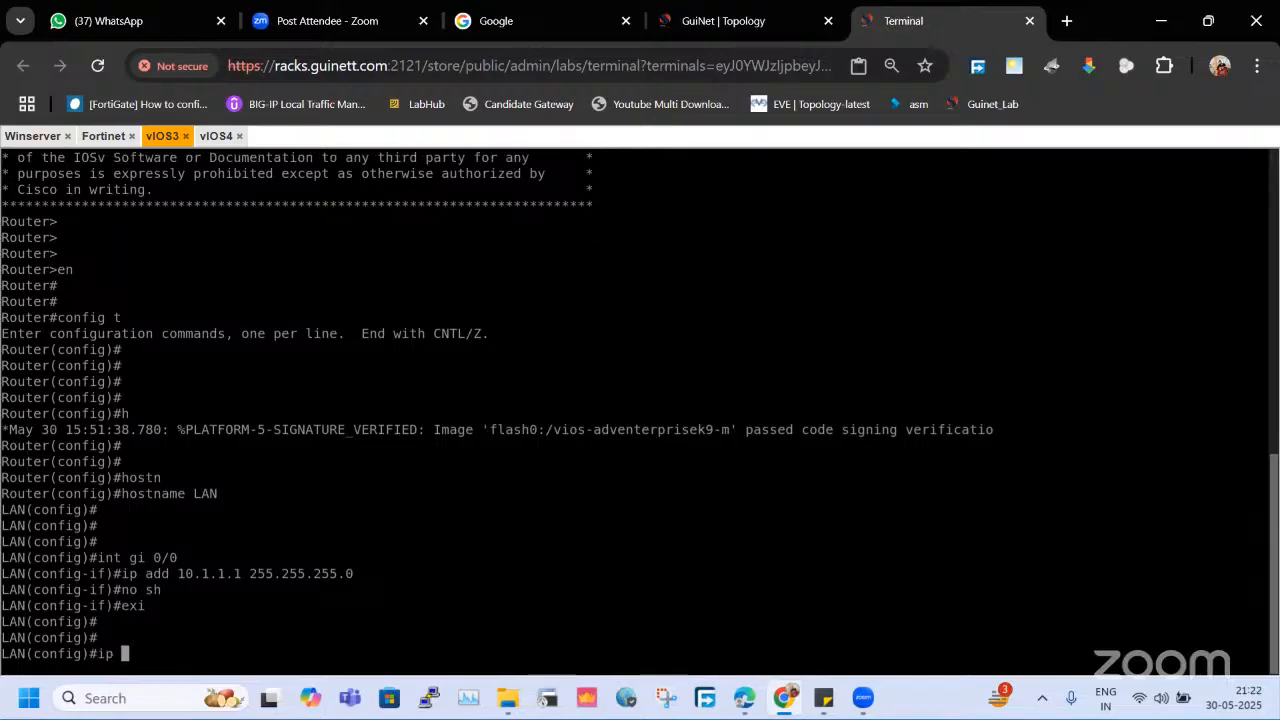
pyautogui.press('BackSpace')
pyautogui.press('BackSpace')
pyautogui.press('BackSpace')
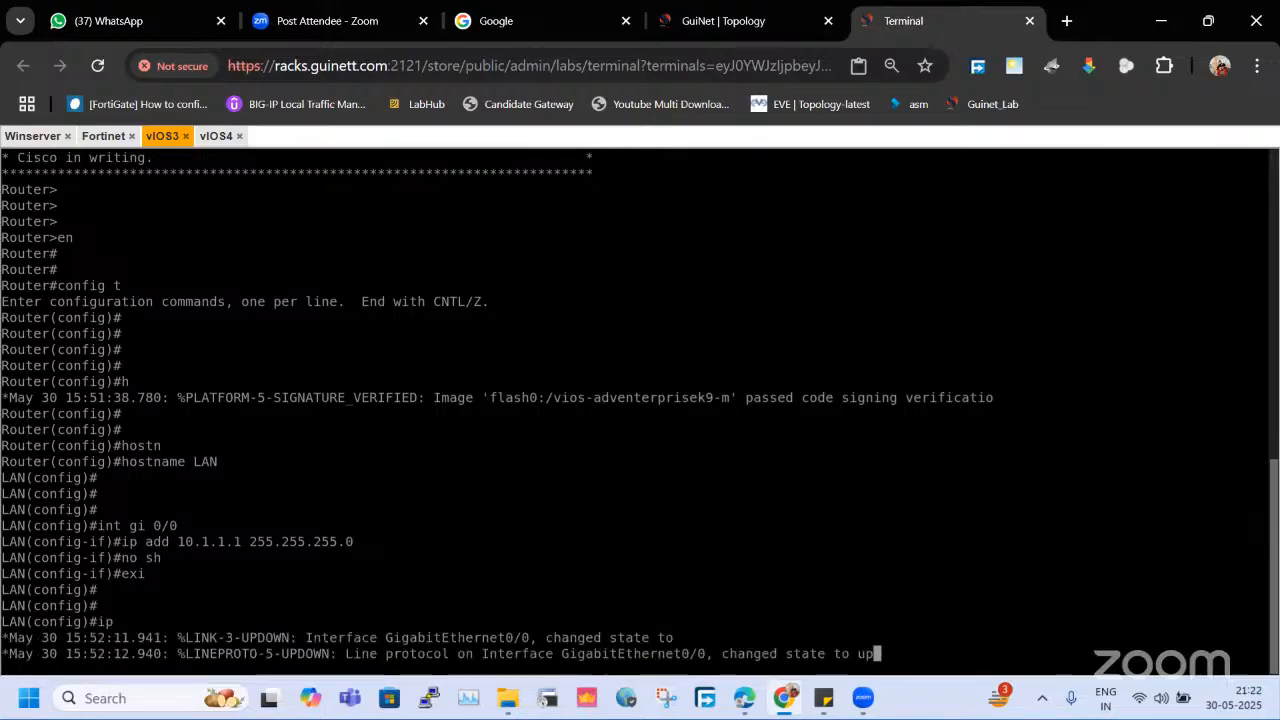
pyautogui.press('Return')
pyautogui.press('Return')
pyautogui.press('Return')
pyautogui.press('Return')
# - Add a default route for 0.0.0.0 0.0.0.0 through next hop 10.1.1.100
pyautogui.write('ip ')
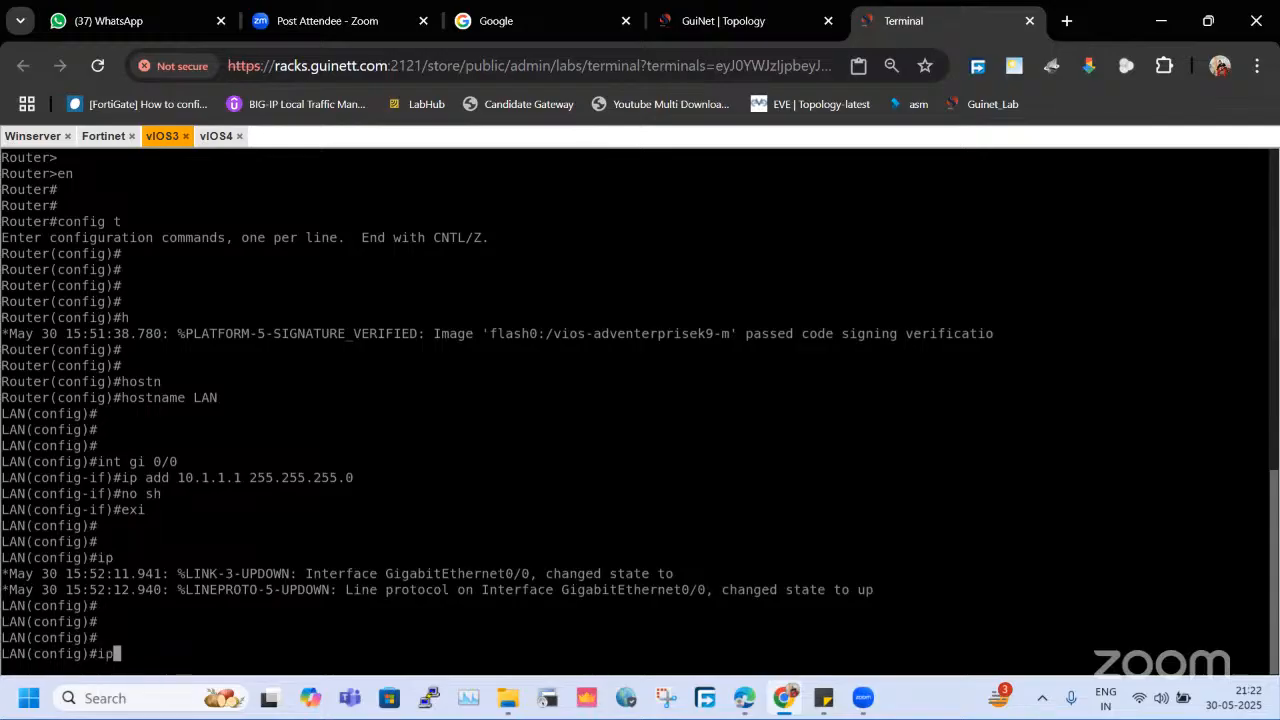
pyautogui.write('route 00.0.00.')
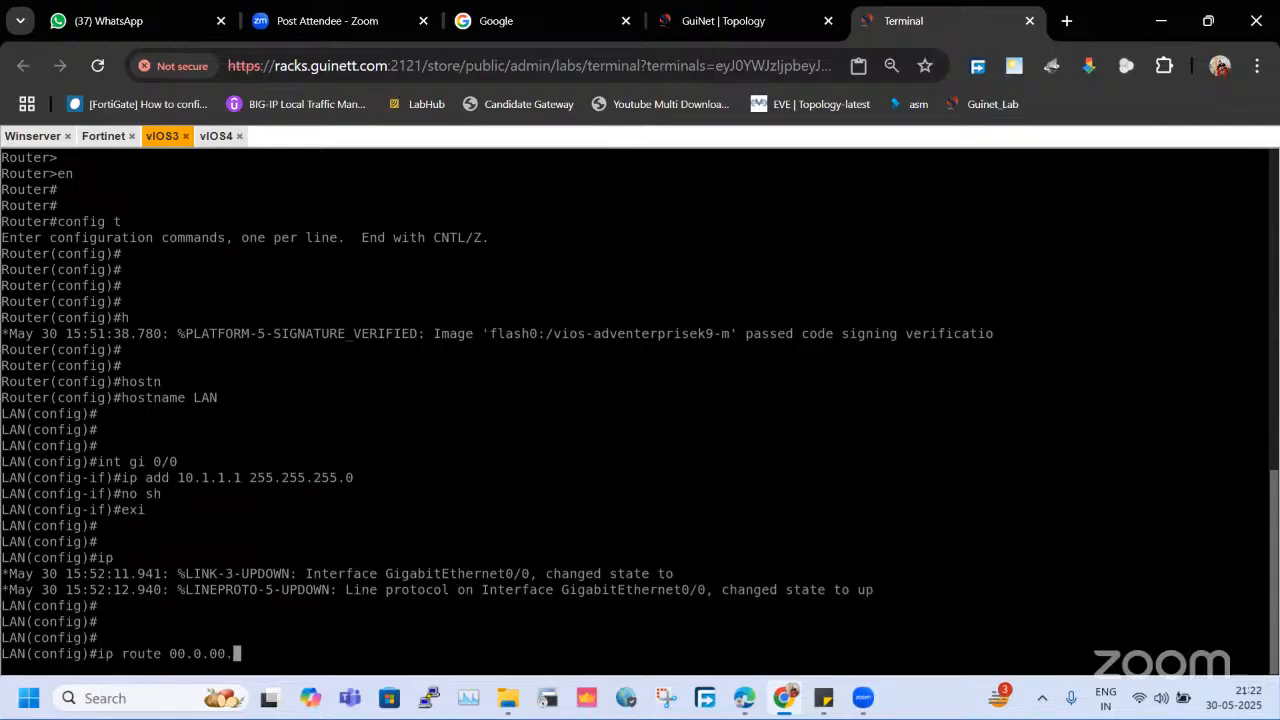
pyautogui.press('BackSpace')
pyautogui.press('BackSpace')
pyautogui.press('BackSpace')
pyautogui.press('BackSpace')
pyautogui.write('.0.0.0 0.0.0/')
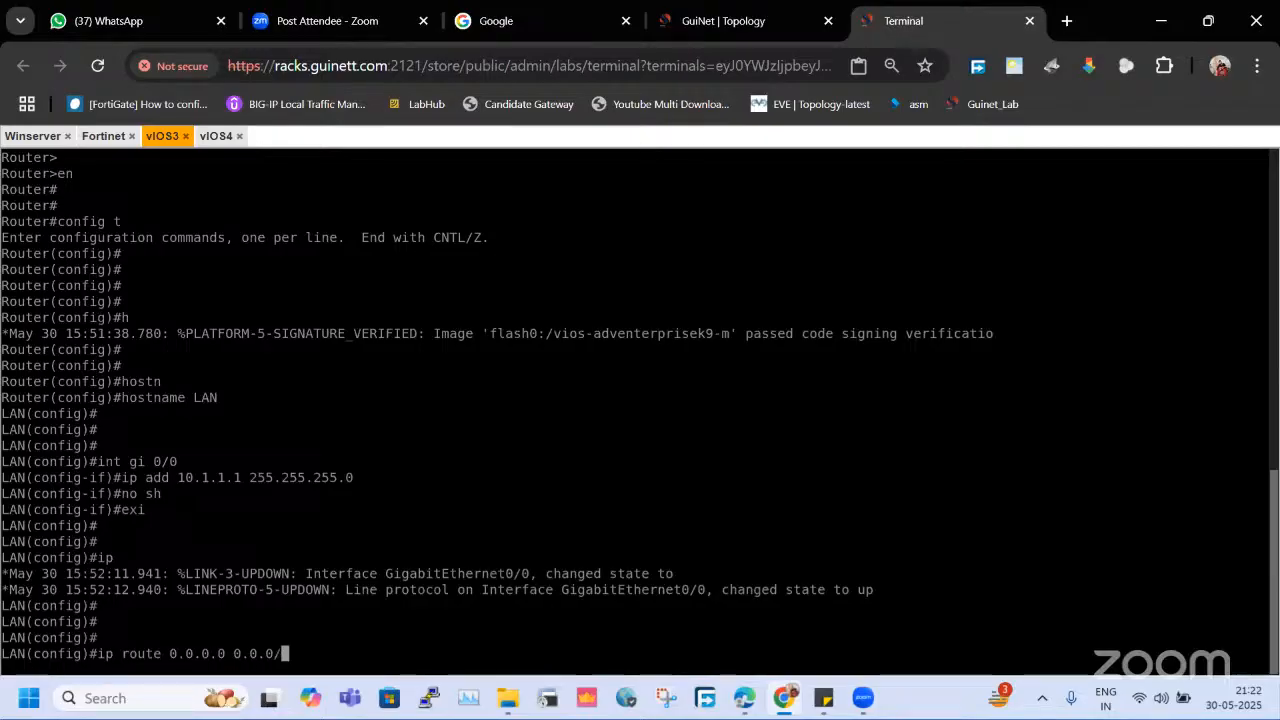
pyautogui.press('BackSpace')
pyautogui.write('.0 10.1.11.1')
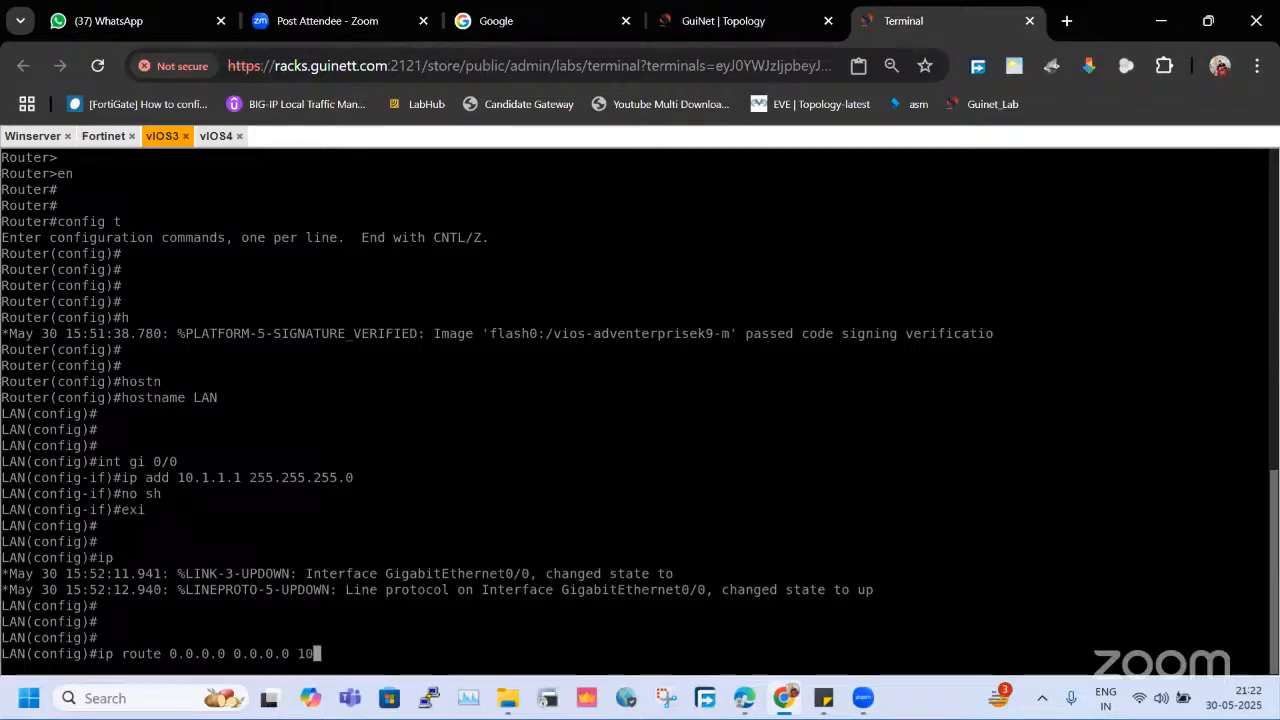
pyautogui.press('BackSpace')
pyautogui.press('BackSpace')
pyautogui.write('100')
pyautogui.press('Return')
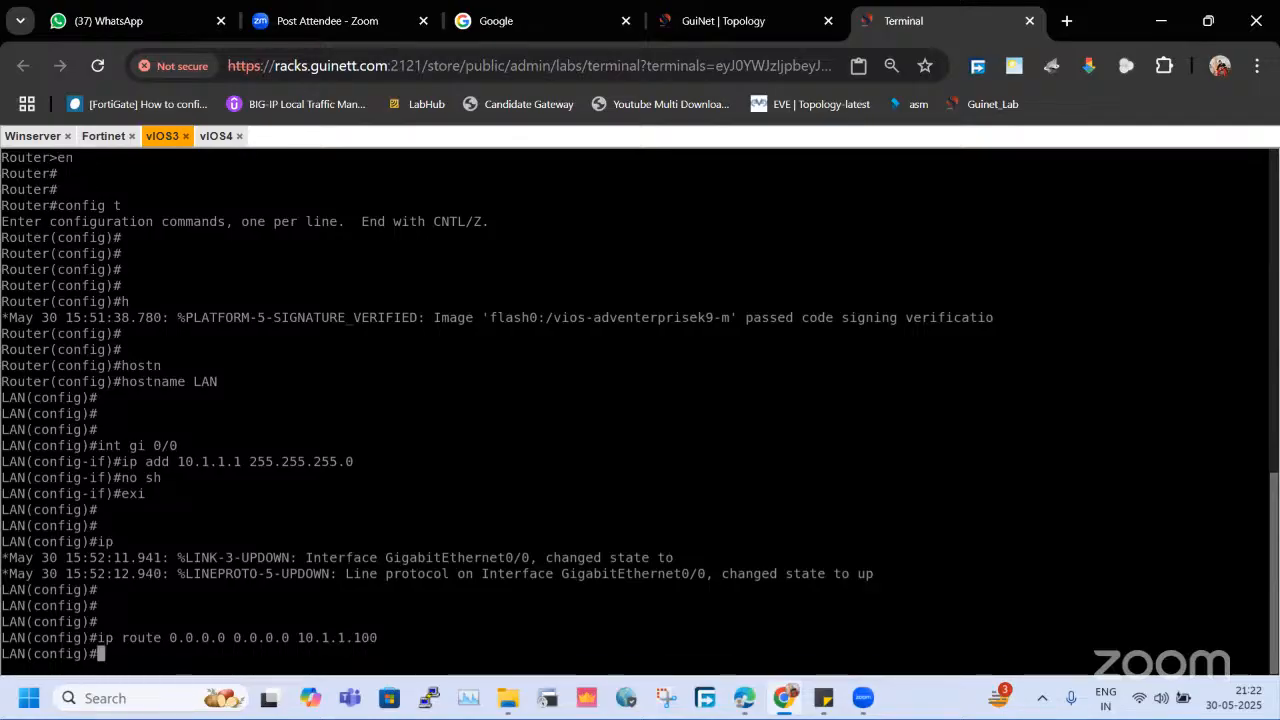
pyautogui.press('Return')
pyautogui.press('Return')
pyautogui.press('Return')
pyautogui.press('Return')
# - Save the router's running configuration from configuration mode with do wr
pyautogui.write('e')
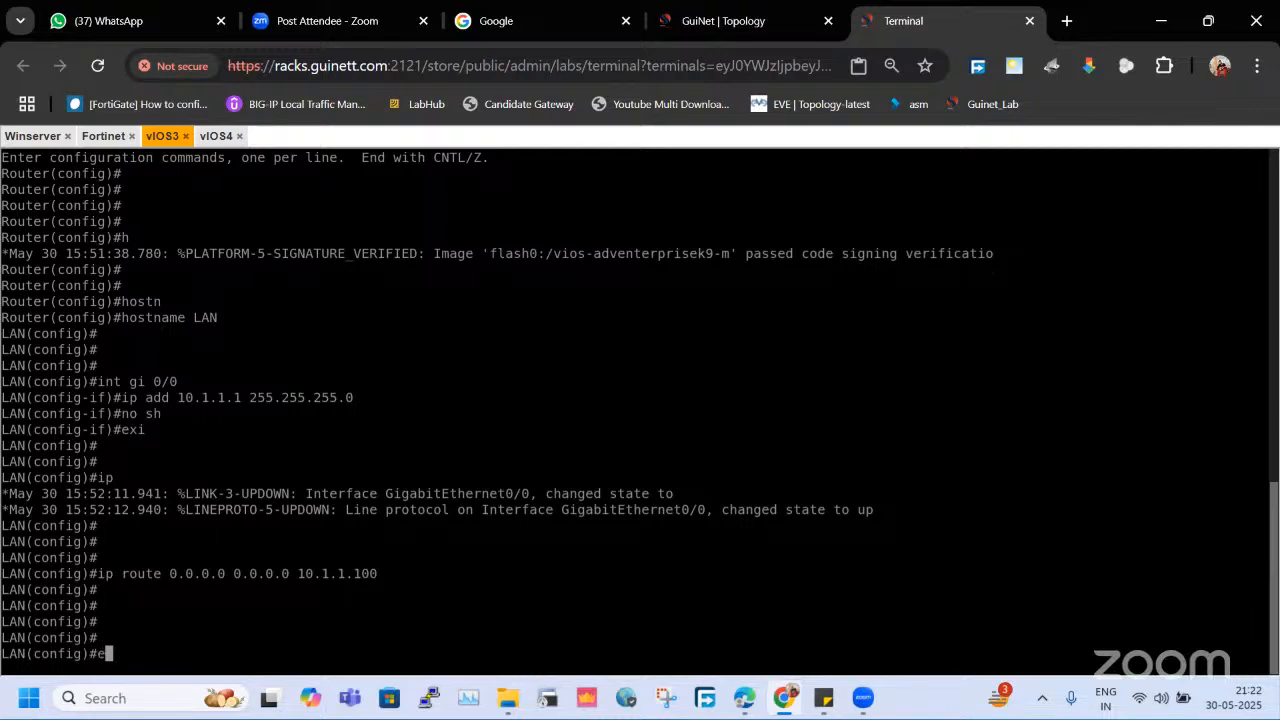
pyautogui.press('BackSpace')
pyautogui.write('do s')
pyautogui.press('BackSpace')
pyautogui.write('wer')
pyautogui.press('Return')
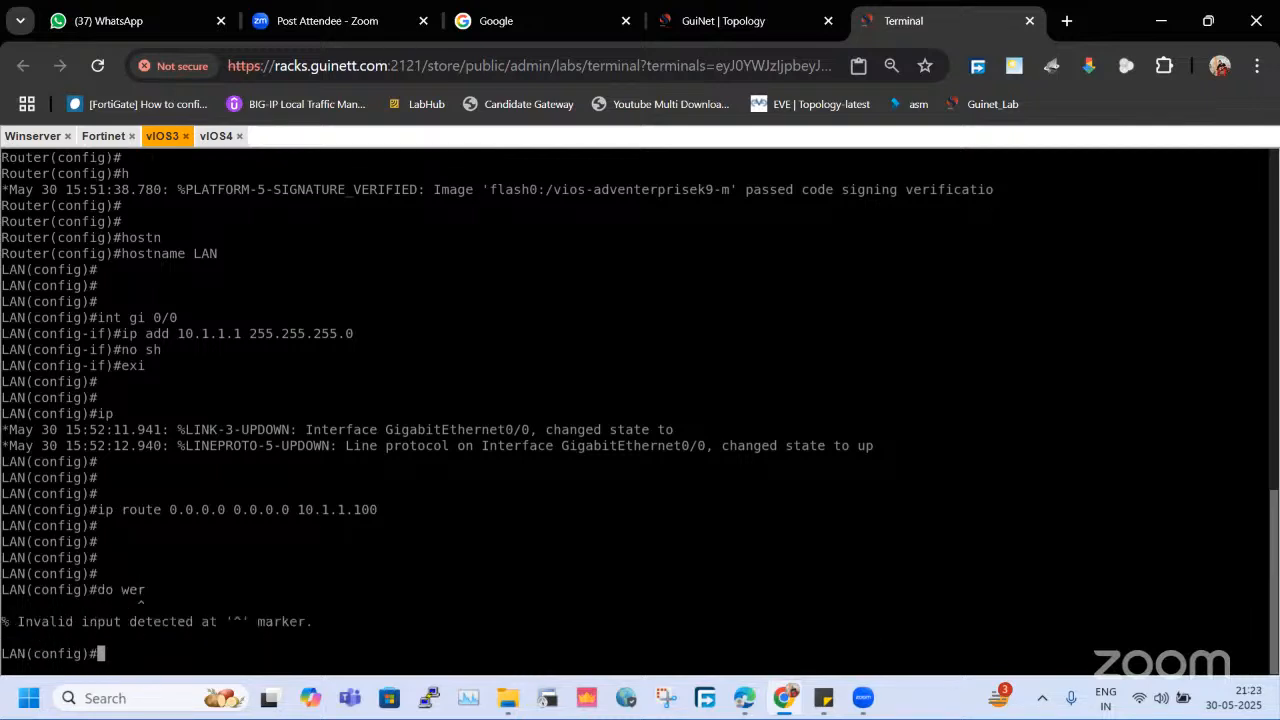
pyautogui.write('do wr')
pyautogui.press('Return')
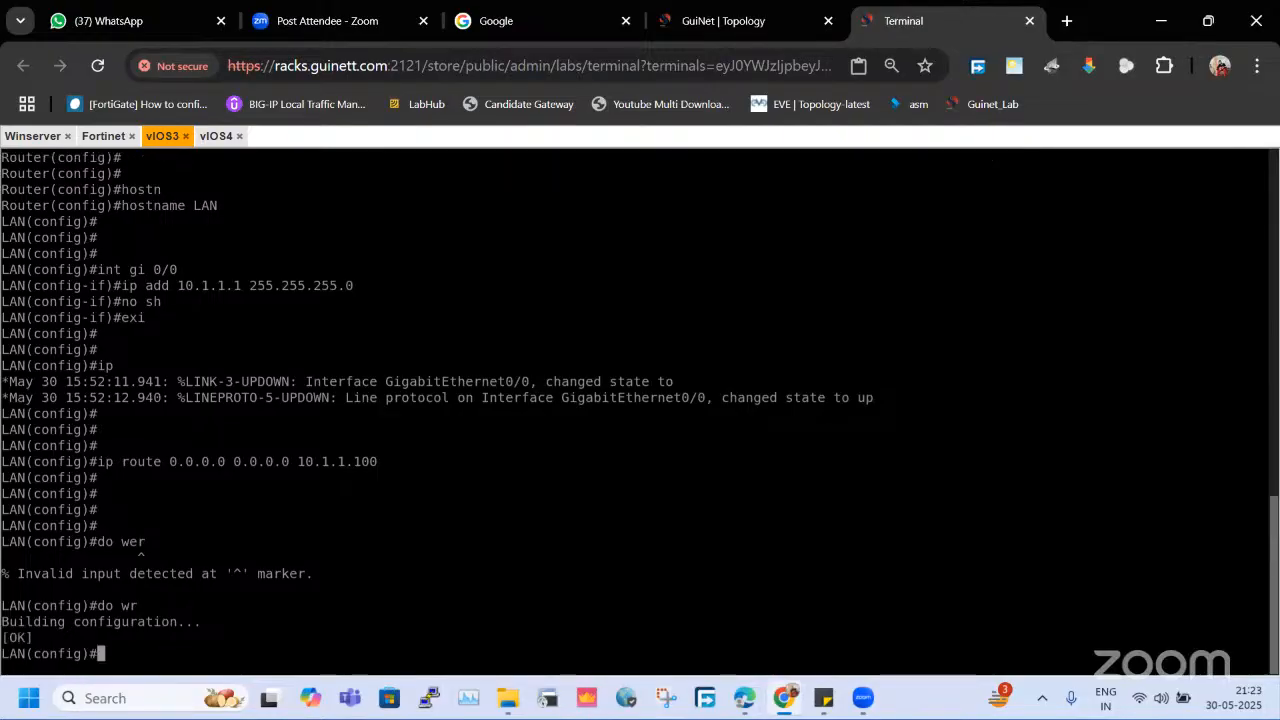
# - Exit configuration mode and display the interface summary with sh ip int bri
pyautogui.press('Return')
pyautogui.press('Return')
pyautogui.press('Return')
pyautogui.write('exi')
pyautogui.press('Return')
pyautogui.write('sh ip int bri')
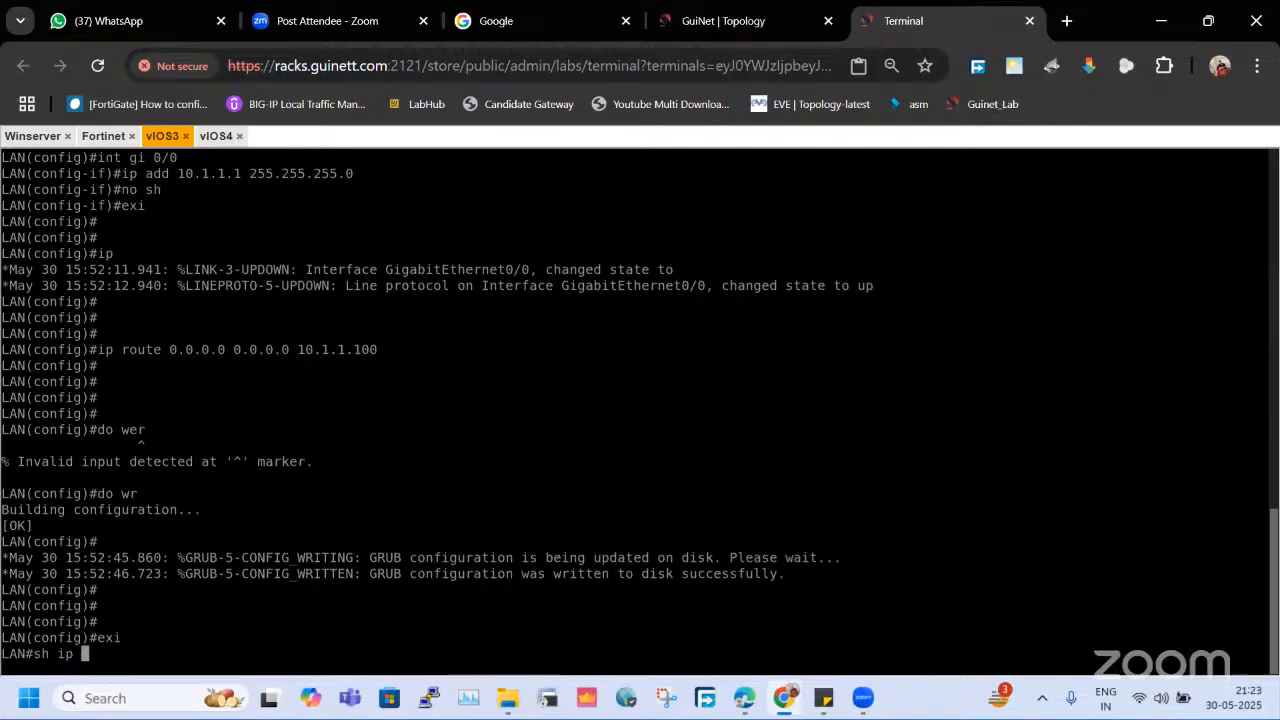
pyautogui.press('Return')
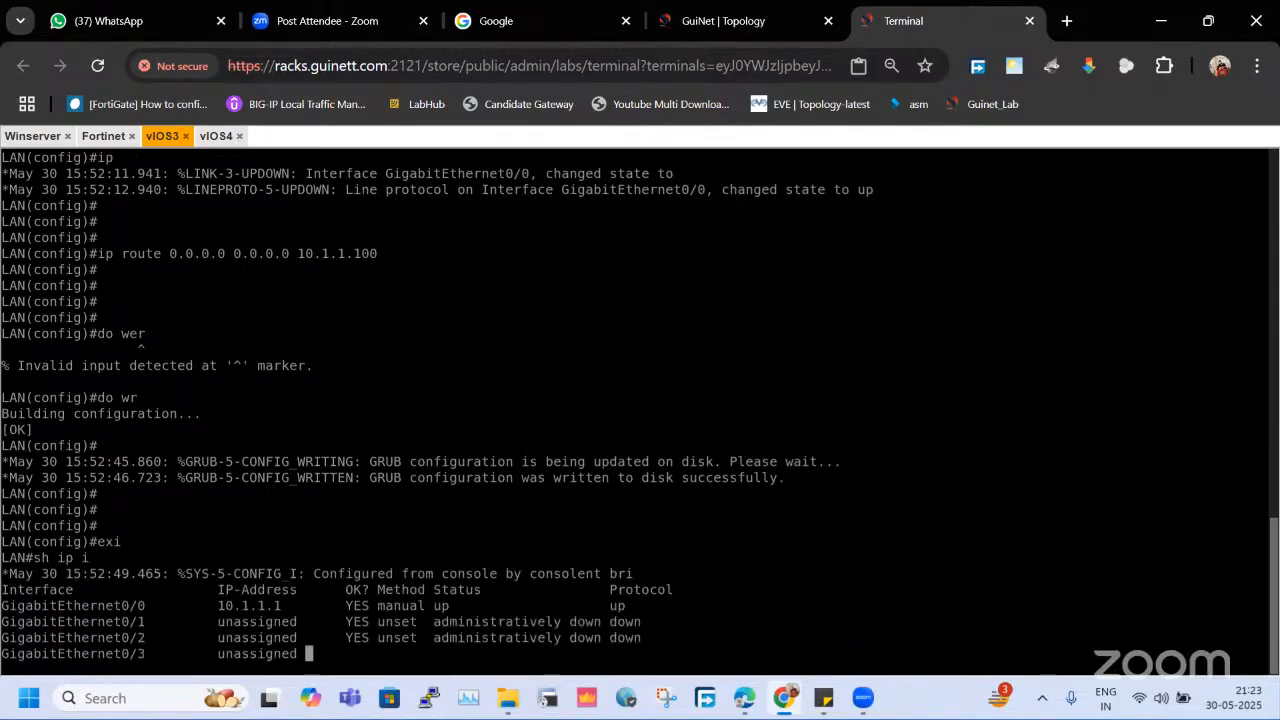
# - Display the LAN router's routing table with sh ip route
pyautogui.press('Return')
pyautogui.press('Return')
pyautogui.press('Return')
pyautogui.write('sh i')
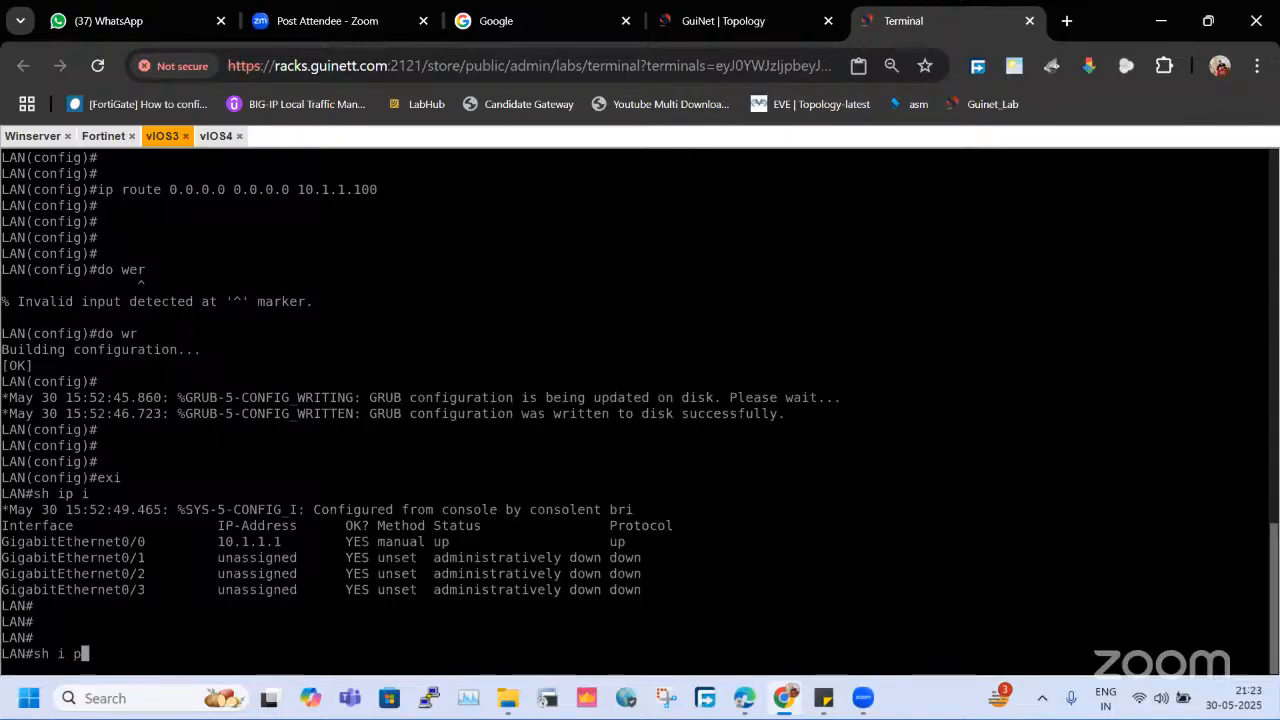
pyautogui.write('p route')
pyautogui.press('Return')
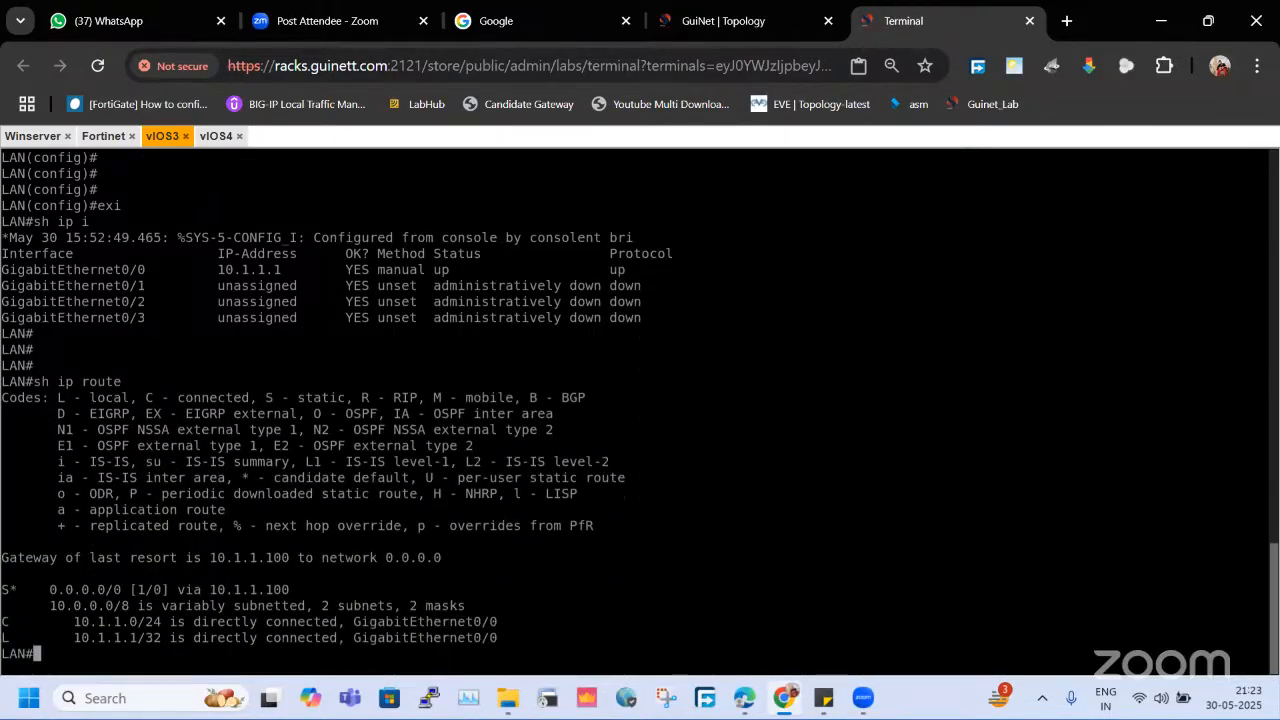
# - Test connectivity from the LAN router by pinging the firewall address 10.1.1.100 twice
pyautogui.press('Return')
pyautogui.press('Return')
pyautogui.press('Return')
pyautogui.press('Return')
pyautogui.press('Return')
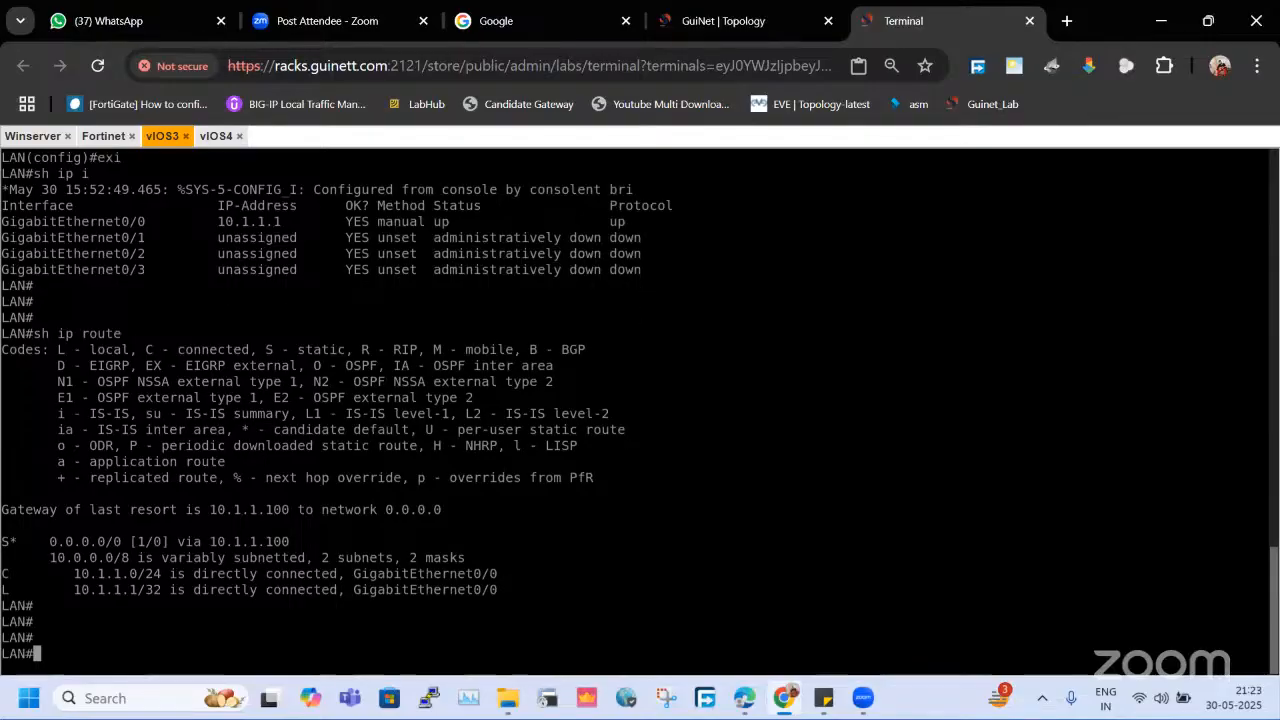
pyautogui.write('ping ')
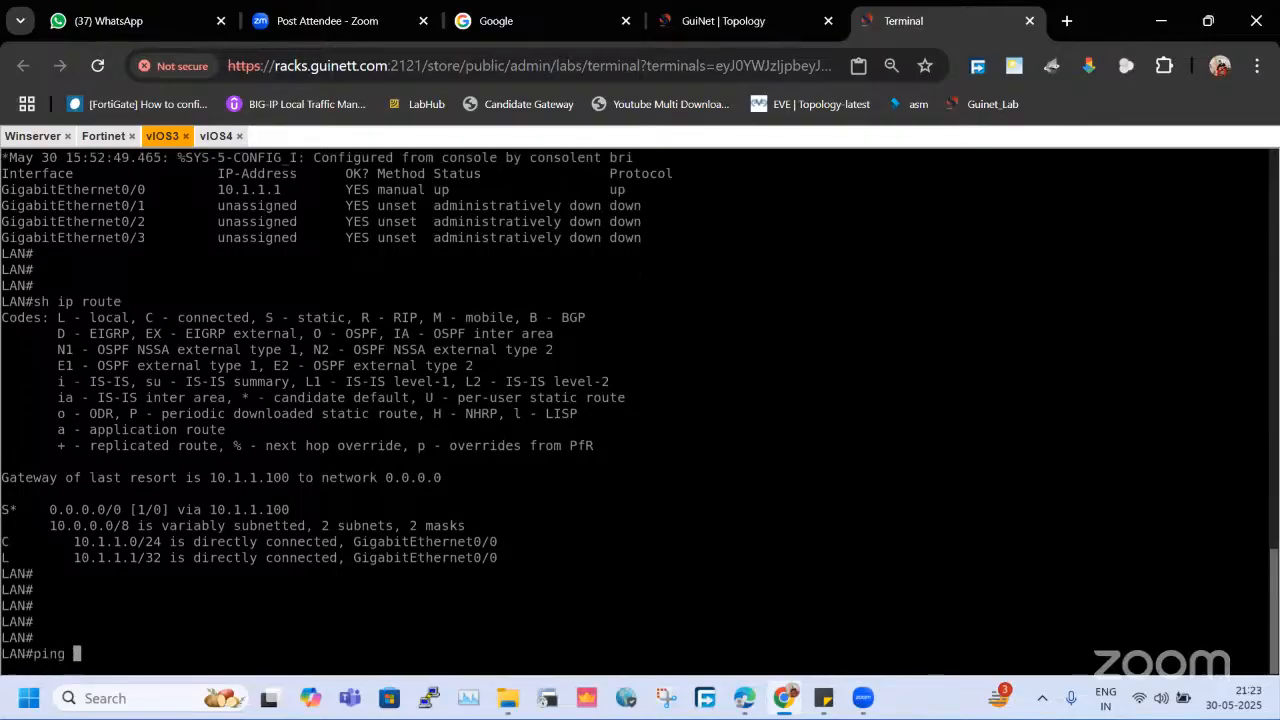
pyautogui.write('10.1.1.100')
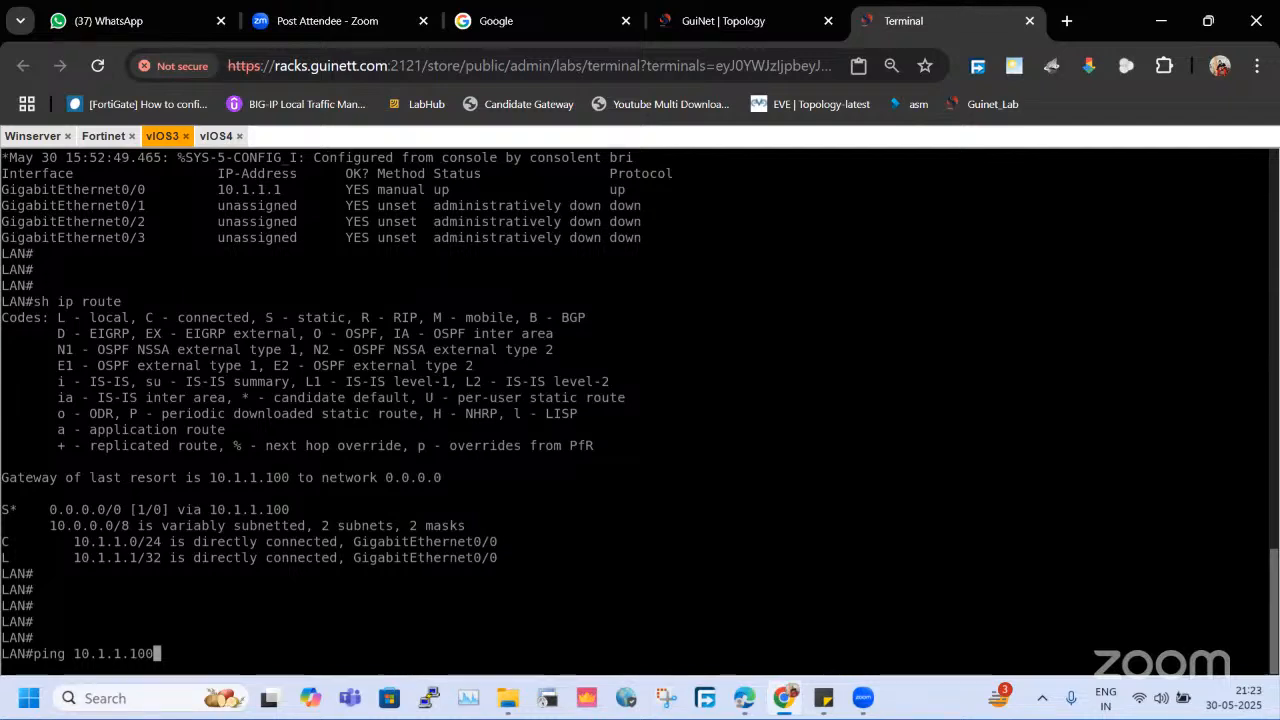
pyautogui.press('Return')
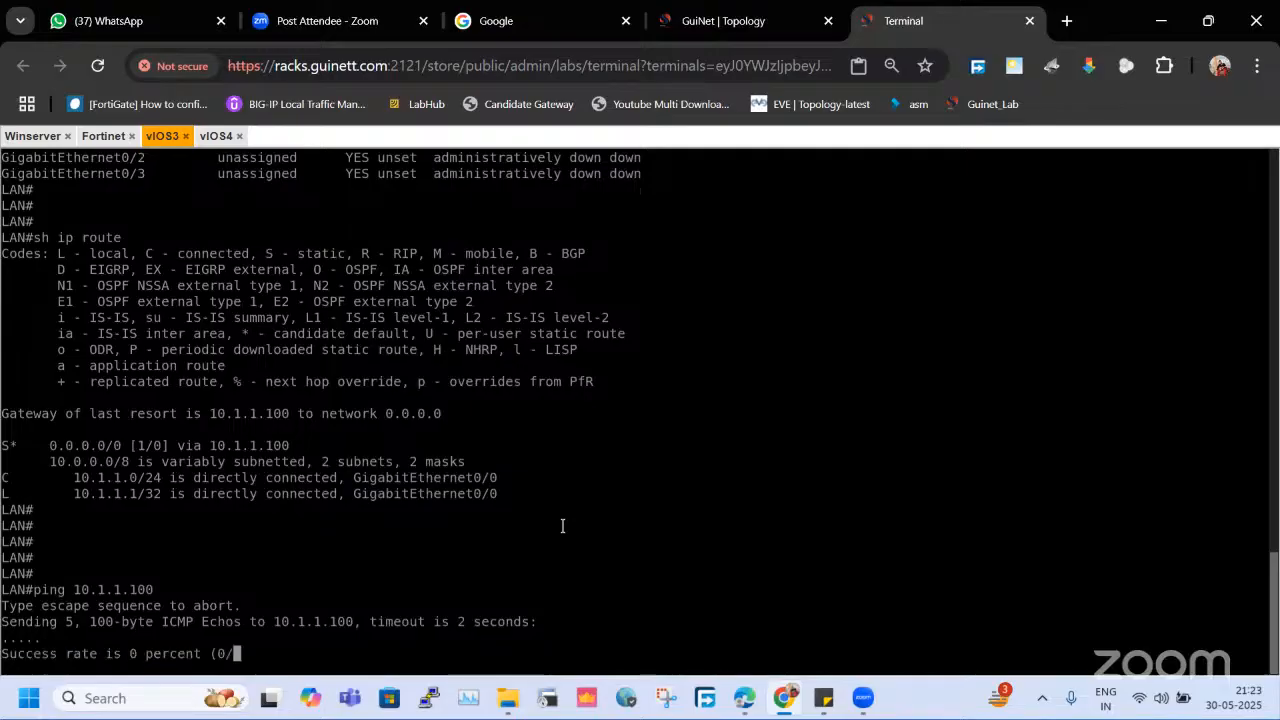
pyautogui.press('Up')
pyautogui.press('Return')
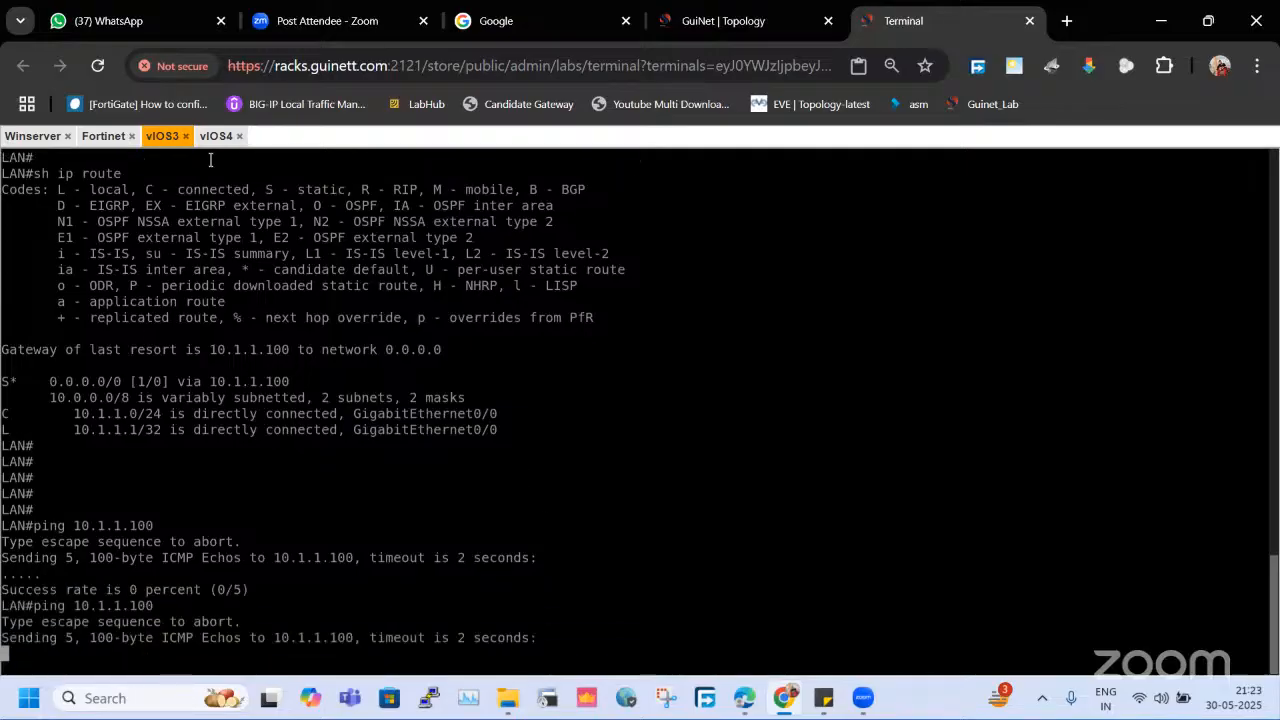
# - Switch to the vIOS4 router's console, enable privileged mode with en and enter global configuration with config t
pyautogui.click(210, 137)
pyautogui.press('Return')
pyautogui.press('Return')
pyautogui.press('Return')
pyautogui.press('Return')
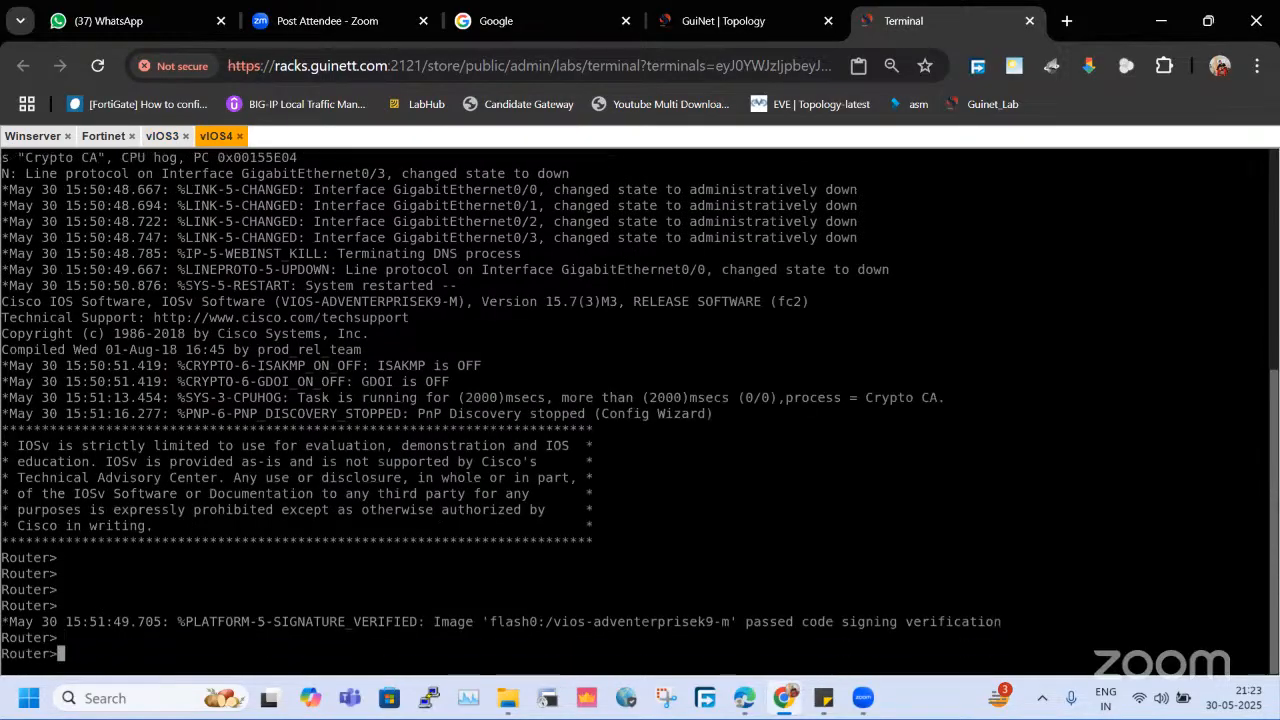
pyautogui.write('en')
pyautogui.press('Return')
pyautogui.write('conf')
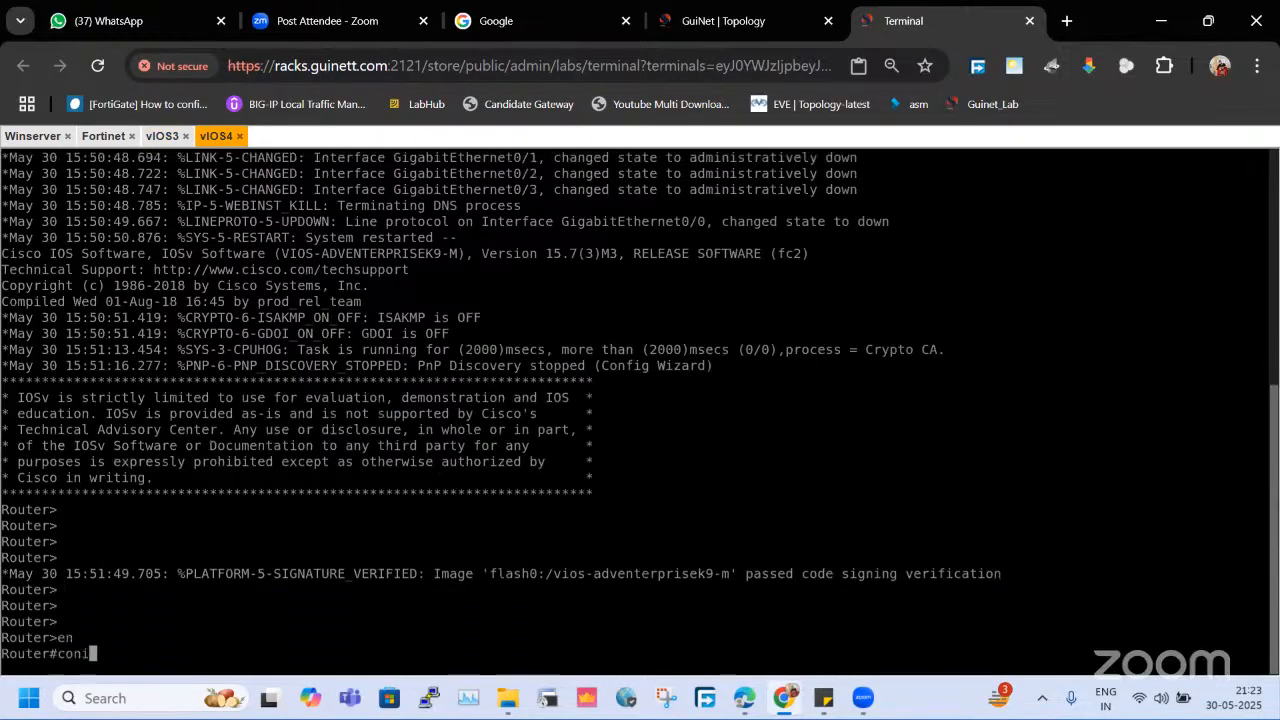
pyautogui.write('ig t')
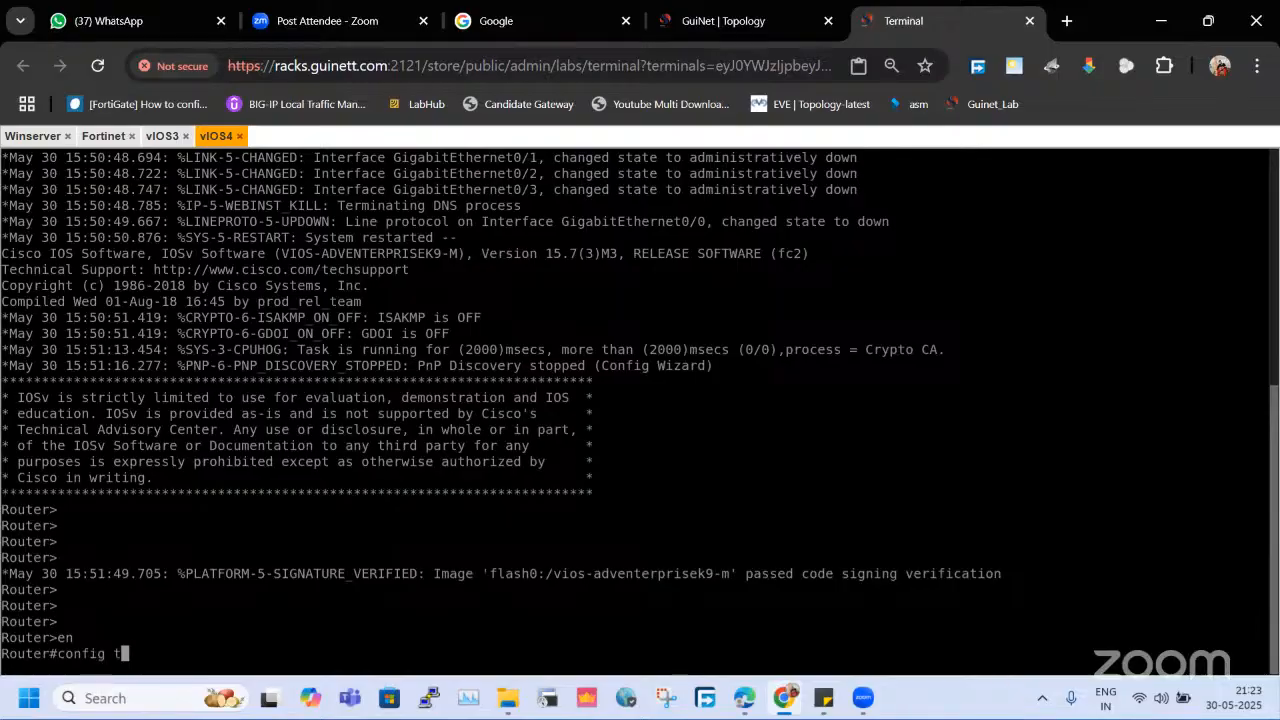
pyautogui.press('Return')
# - Set the vIOS4 router's hostname to DMZ
pyautogui.write('hostname DMZ')
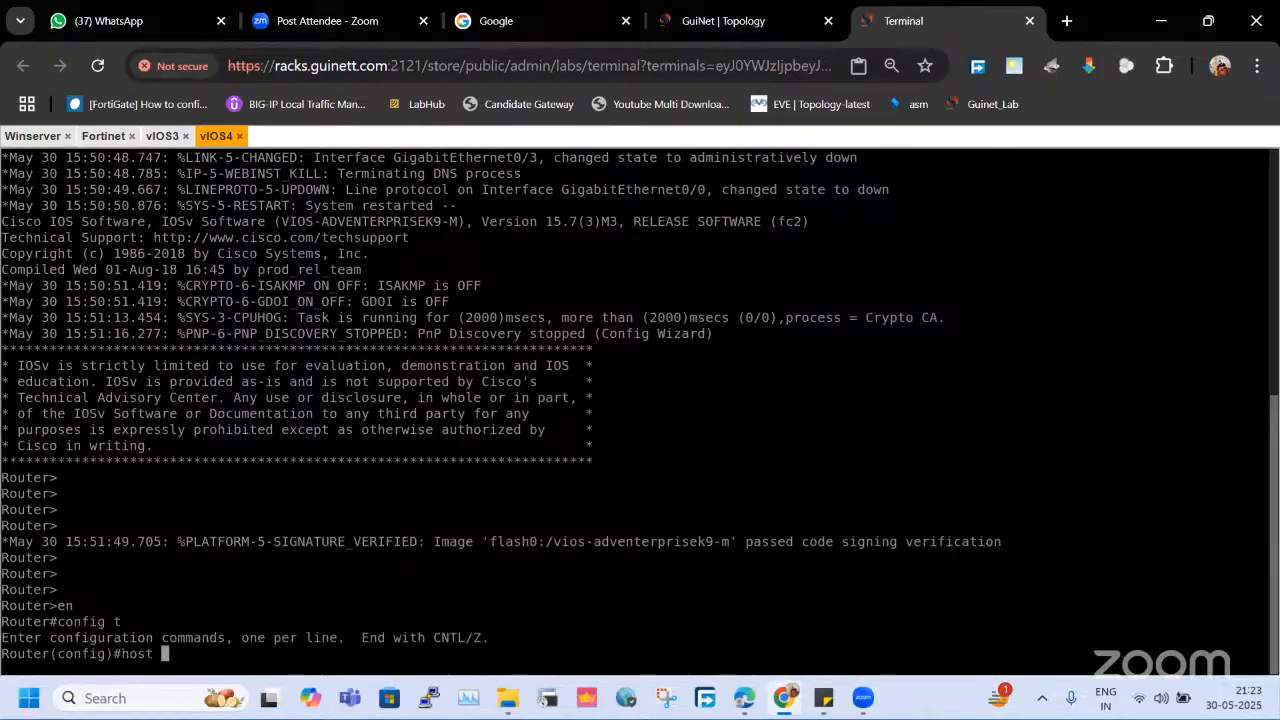
pyautogui.press('Return')
pyautogui.write('DMZ')
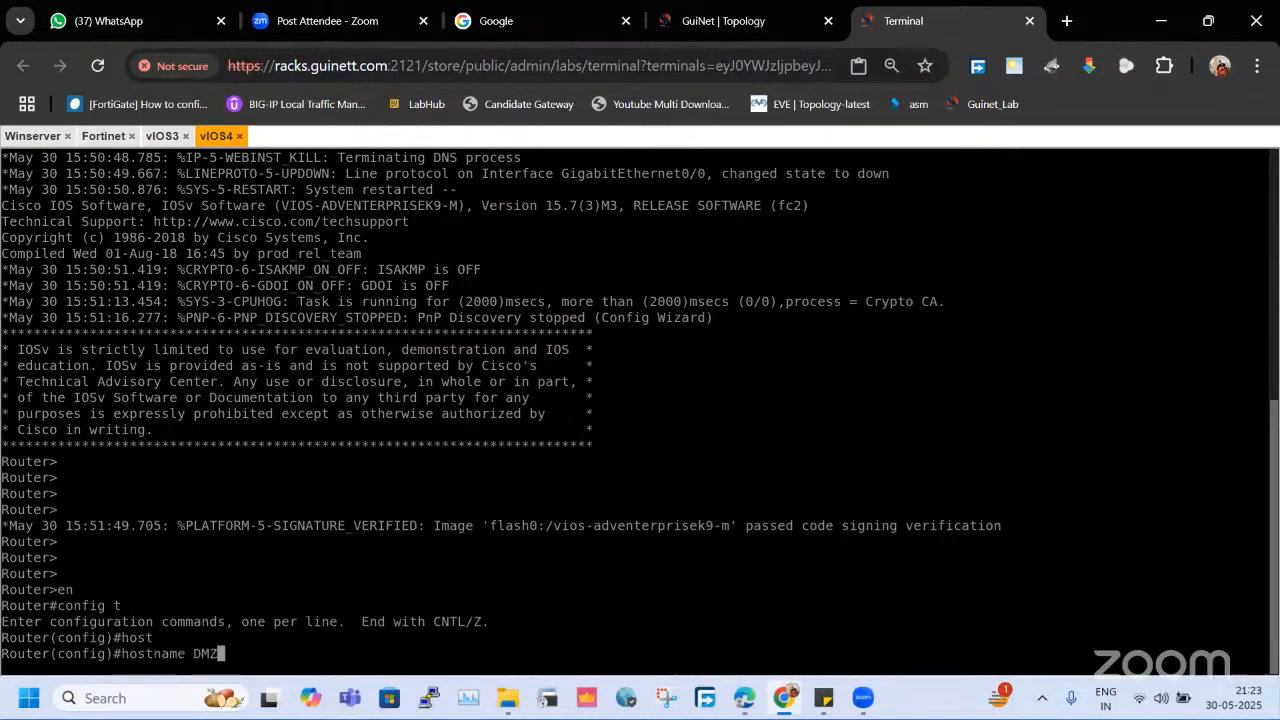
pyautogui.press('Return')
pyautogui.press('Return')
pyautogui.press('Return')
pyautogui.press('Return')
# - Assign IP address 20.1.1.1 with mask 255.255.255.0 to the DMZ router's gigabitEthernet 0/0 interface
pyautogui.write('int gi')
pyautogui.press('Tab')
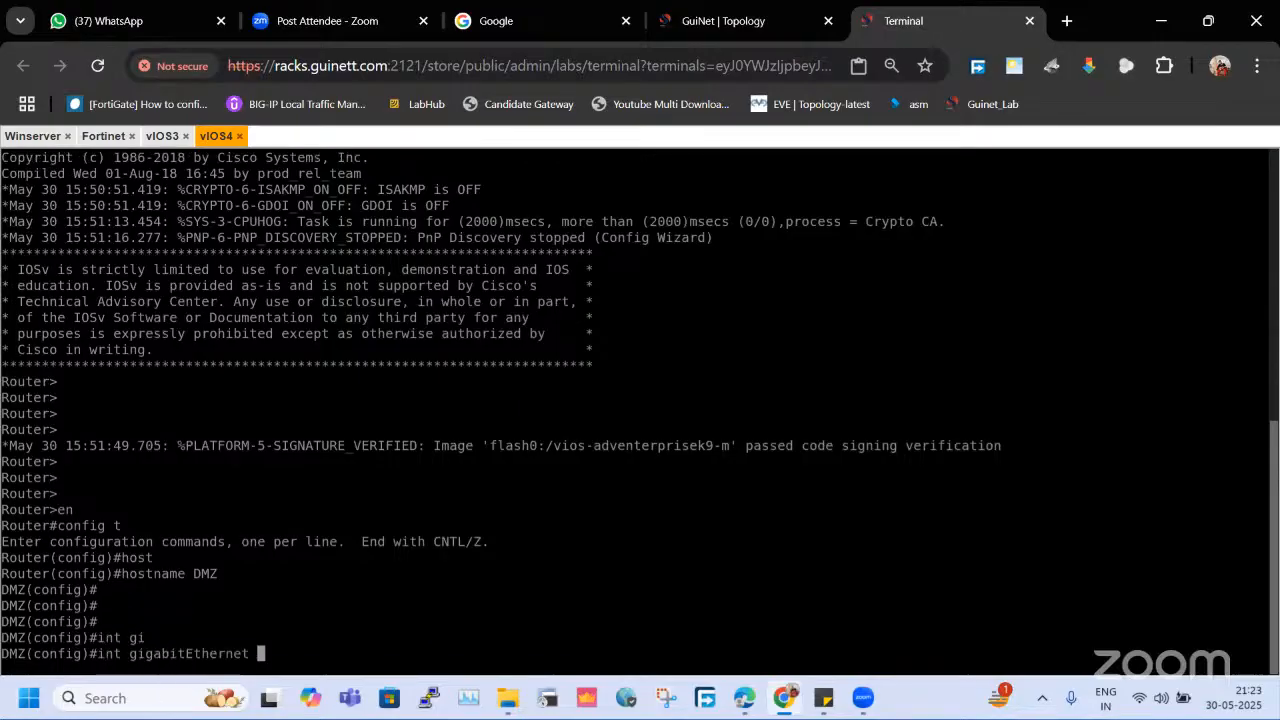
pyautogui.write('0/0')
pyautogui.press('Return')
pyautogui.write('ip add 20.1.')
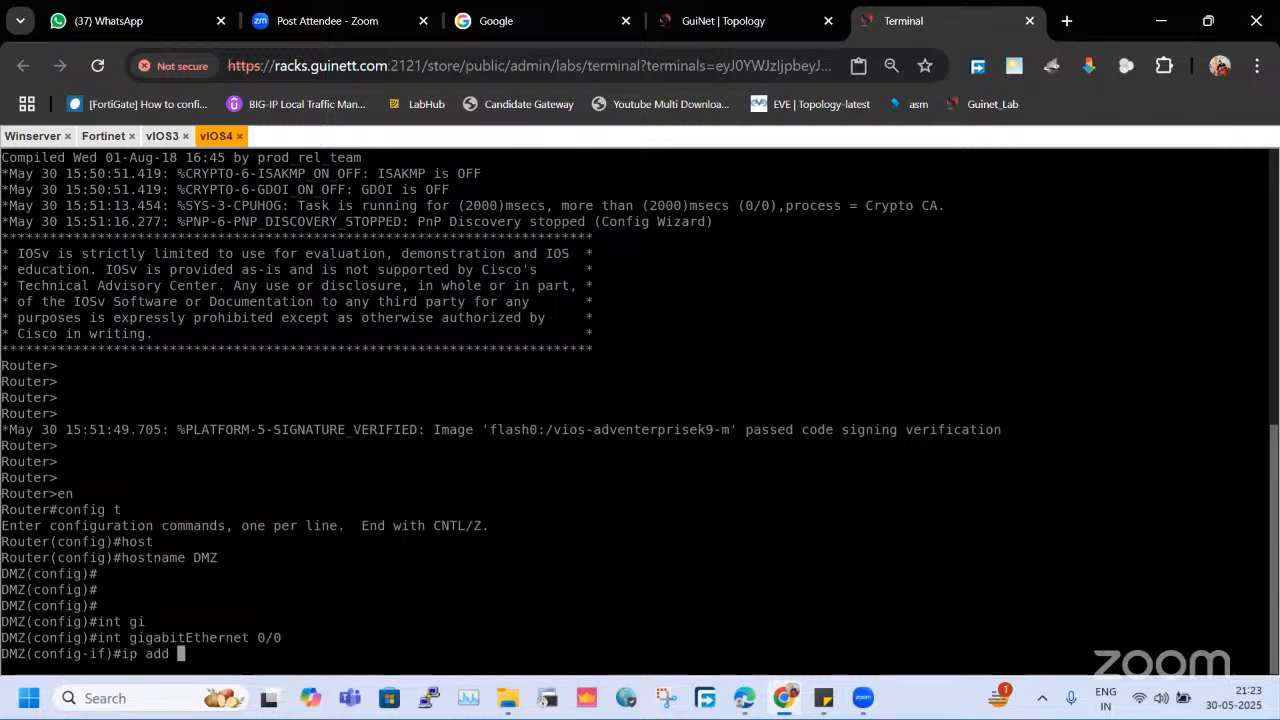
pyautogui.write('1.1 255.3')
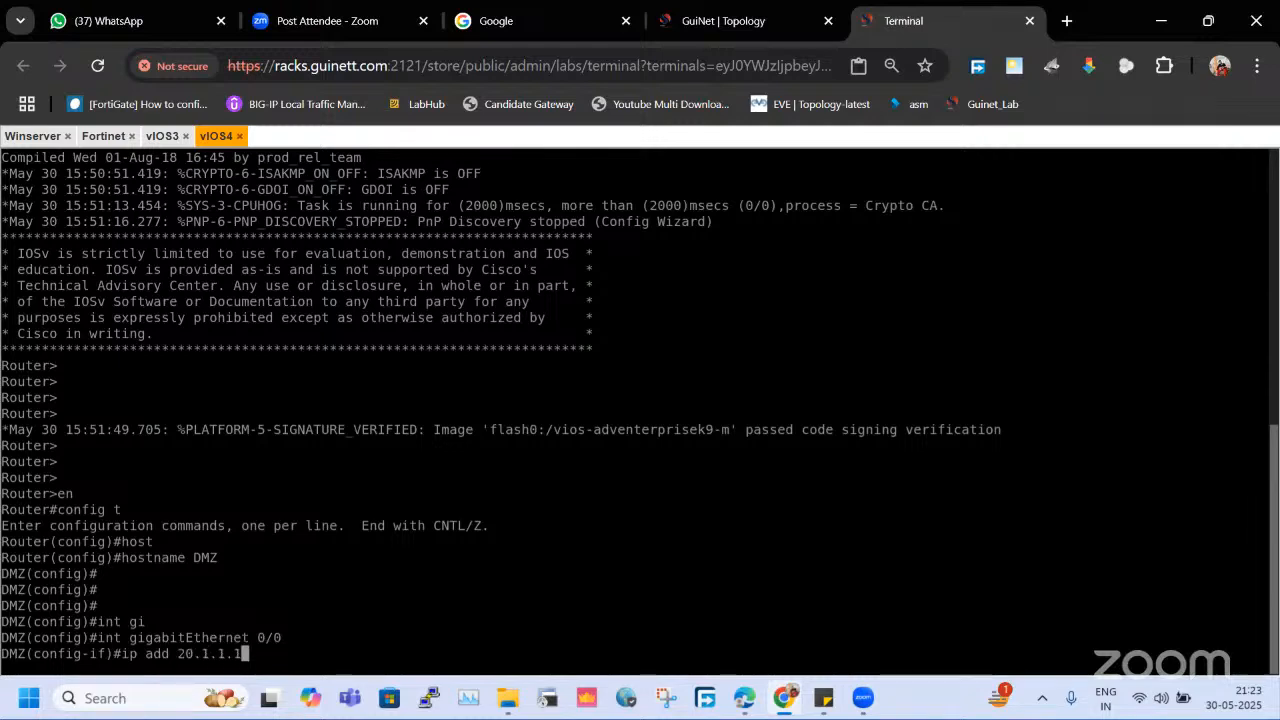
pyautogui.press('BackSpace')
pyautogui.write('55.')
pyautogui.press('BackSpace')
pyautogui.press('BackSpace')
pyautogui.press('BackSpace')
pyautogui.write('255.255.0')
pyautogui.press('Return')
# - Enable the DMZ router's gigabitEthernet 0/0 interface with no sh and exit interface configuration mode
pyautogui.write('no sh')
pyautogui.press('Return')
pyautogui.write('ei')
pyautogui.press('BackSpace')
pyautogui.write('xi')
pyautogui.press('Return')
pyautogui.press('Return')
pyautogui.press('Return')
pyautogui.press('Return')
pyautogui.press('Return')
pyautogui.press('Return')
pyautogui.press('Return')
pyautogui.press('Return')
pyautogui.press('Return')
pyautogui.press('Return')
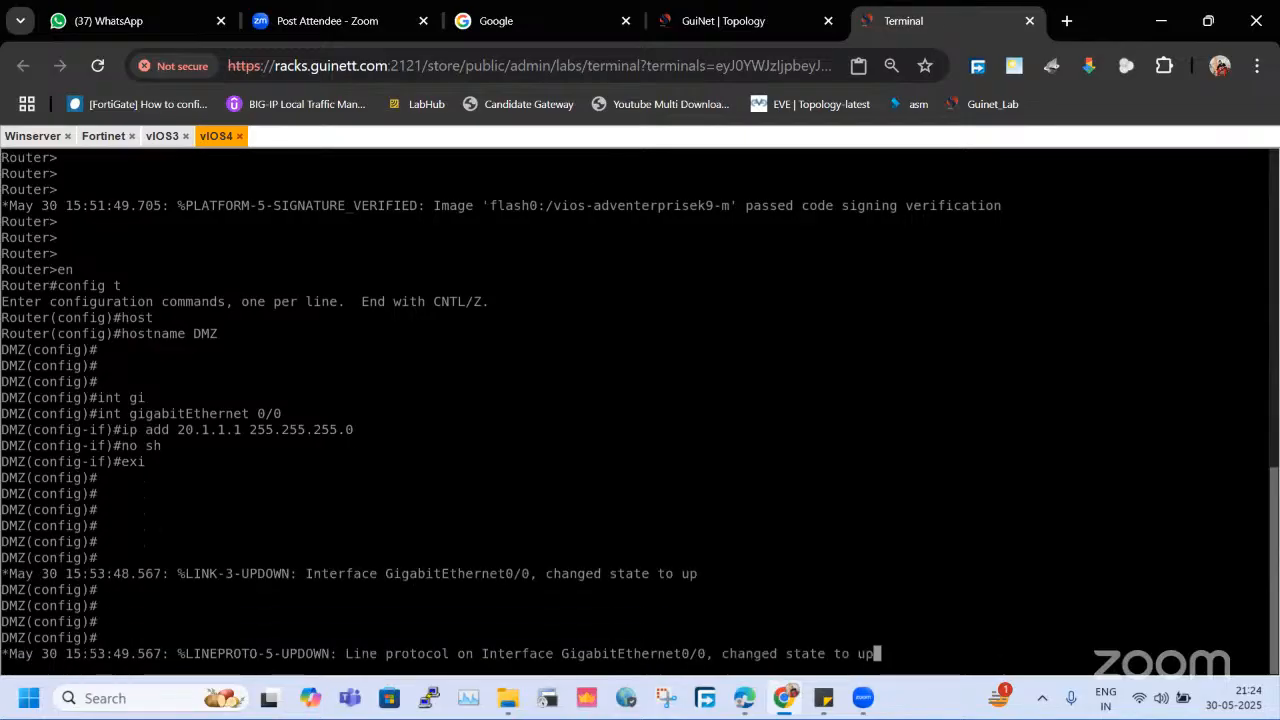
# - Add a default route for 0.0.0.0 0.0.0.0 through next hop 20.1.1.100, checking the address against the topology diagram
pyautogui.press('Return')
pyautogui.press('Return')
pyautogui.press('Return')
pyautogui.write('ip route 0')
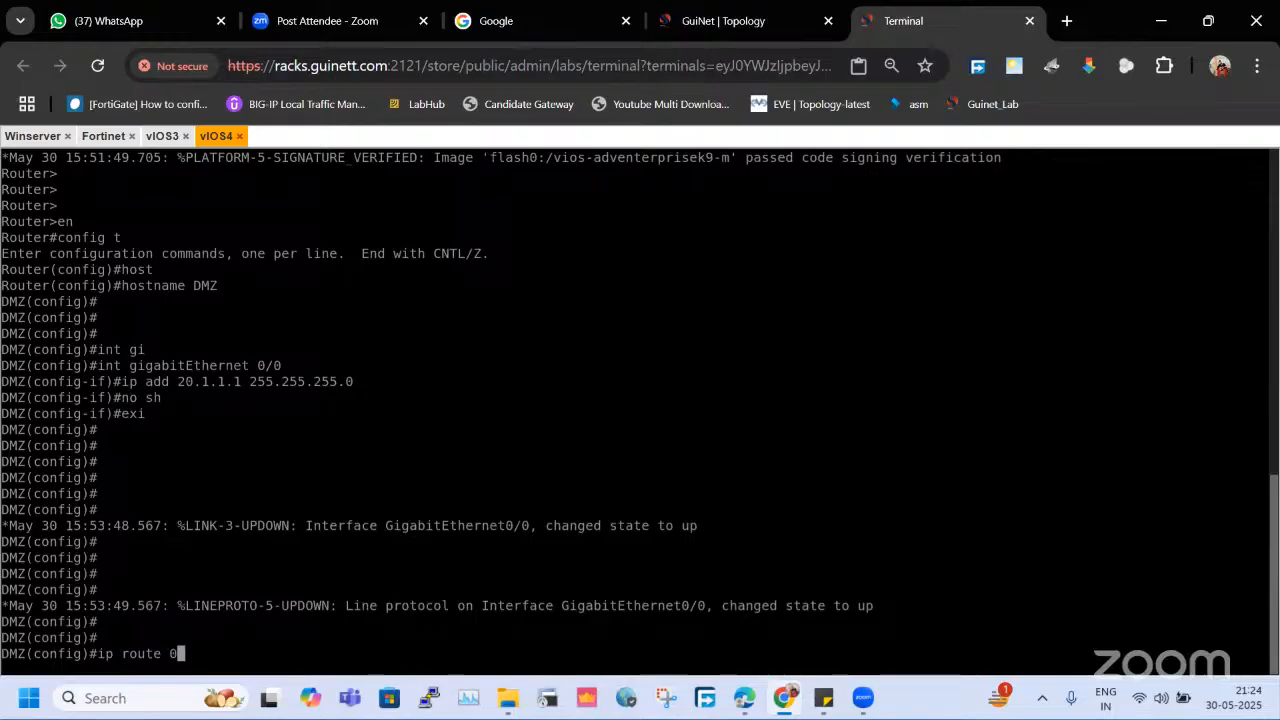
pyautogui.write('.0.0.0 0.0.0.0')
pyautogui.write(' 2')
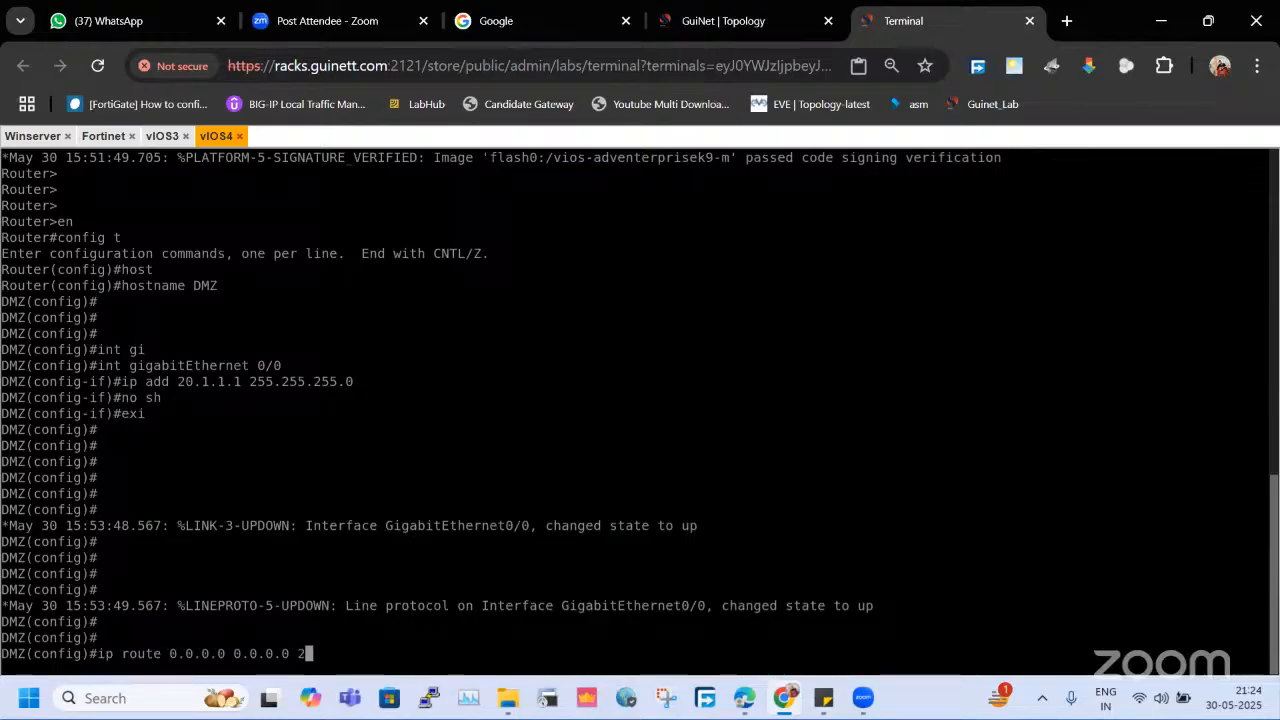
pyautogui.write('0.1.1.100')
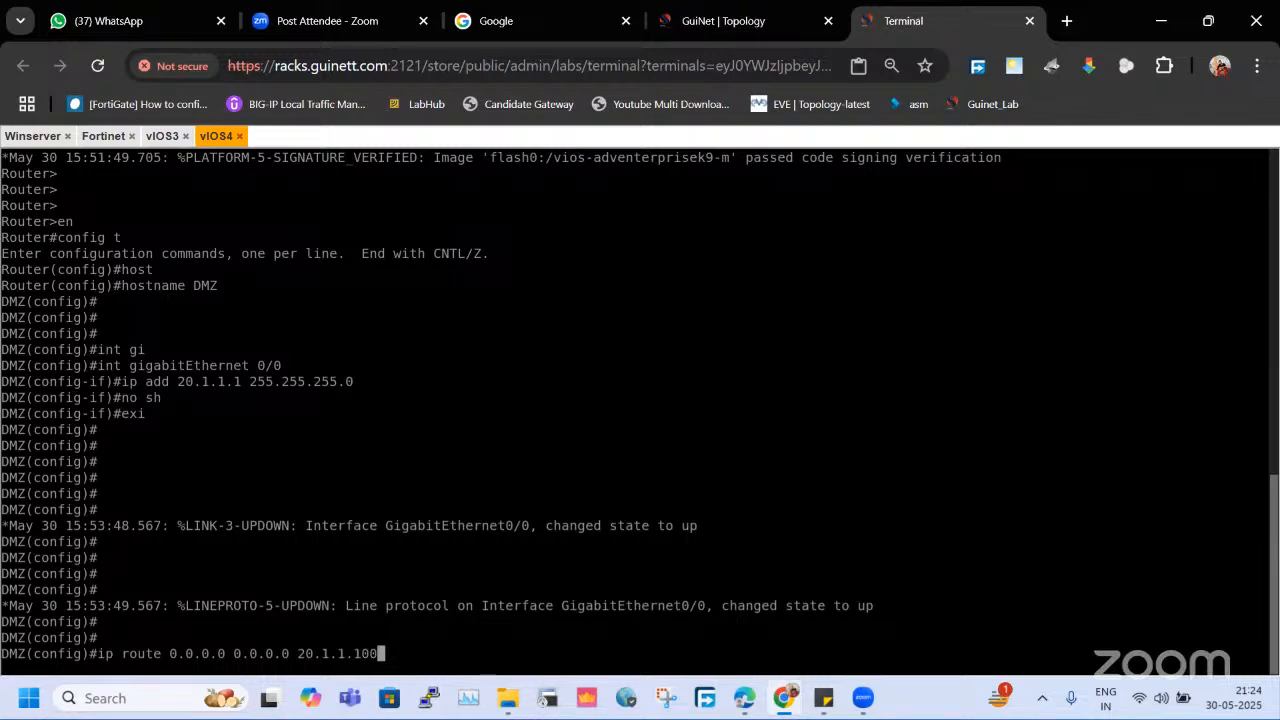
pyautogui.doubleClick(361, 652)
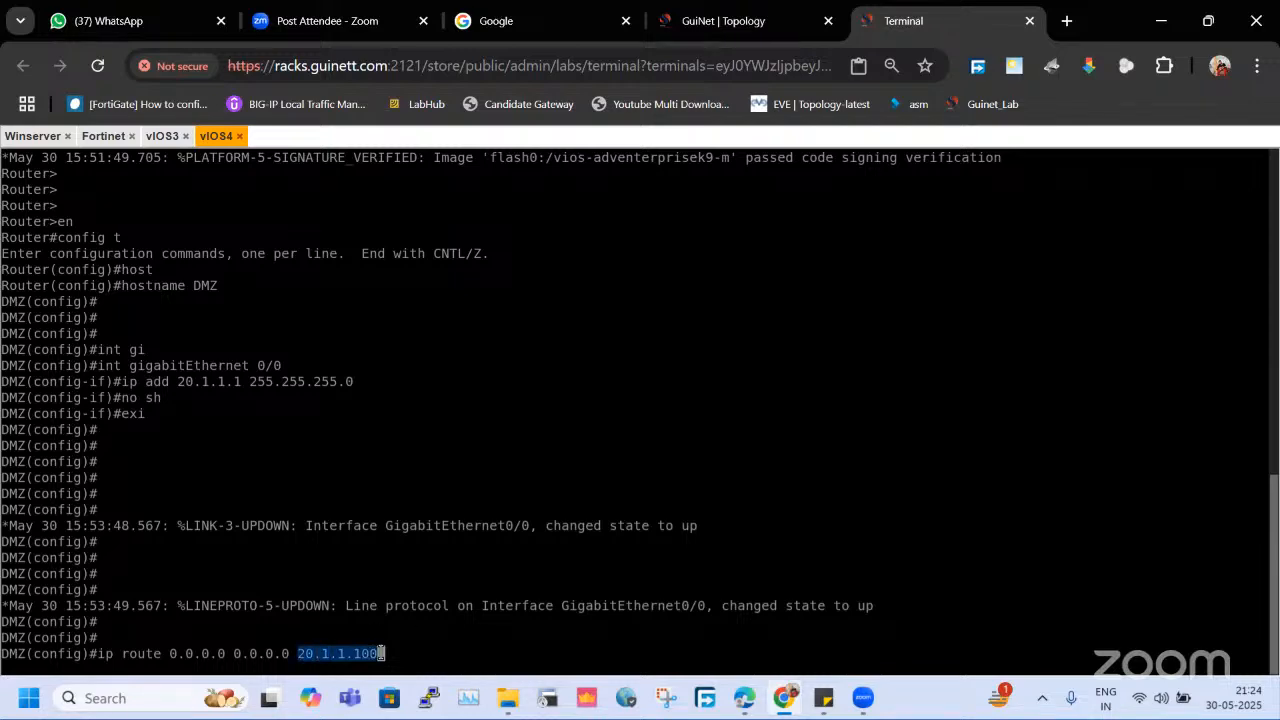
pyautogui.click(672, 10)
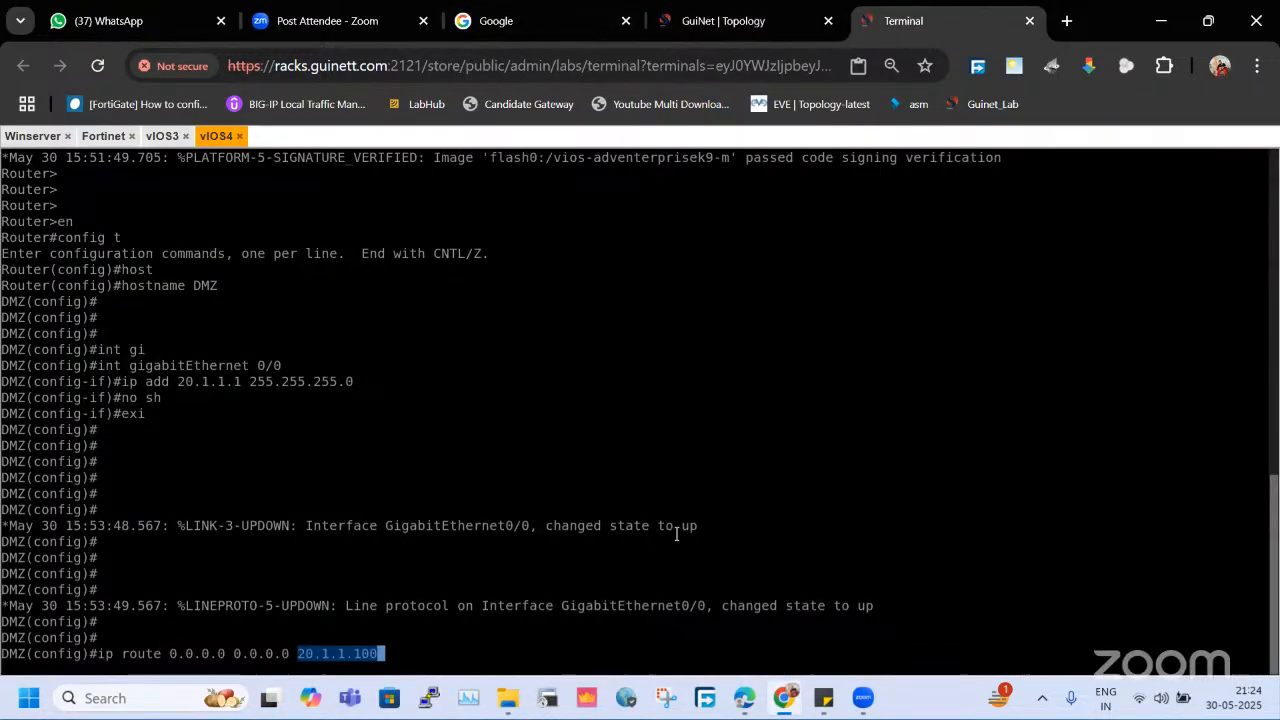
pyautogui.click(905, 20)
pyautogui.press('Return')
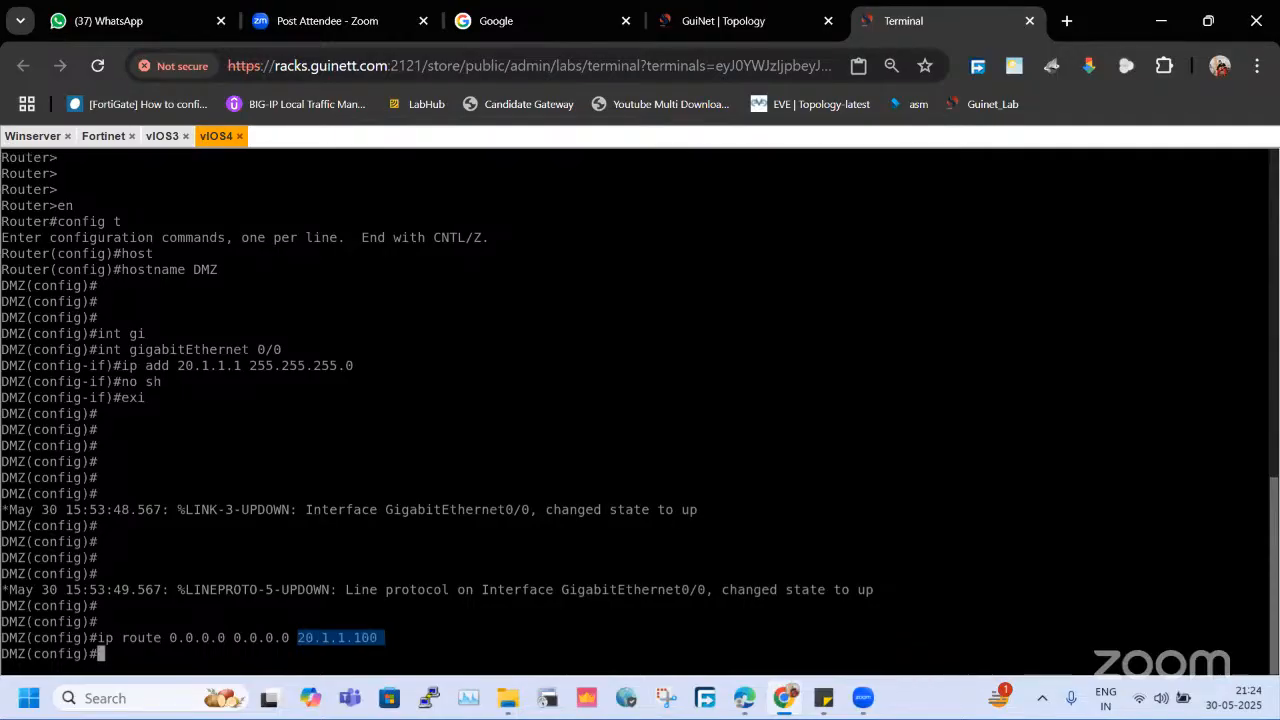
# - Save the DMZ router's running configuration from configuration mode with do wr
pyautogui.write('do wr')
pyautogui.press('Return')
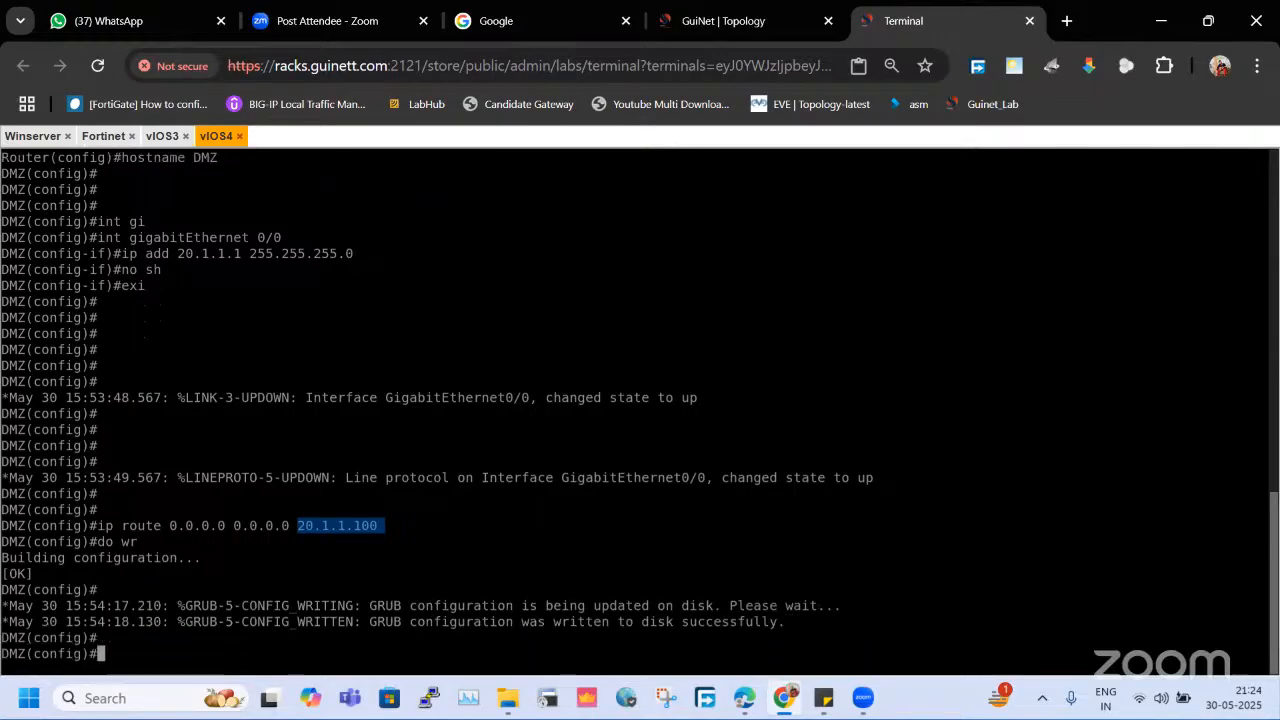
pyautogui.press('Return')
pyautogui.press('Return')
pyautogui.press('Return')
# - Exit configuration mode on the DMZ router and check the gigabitEthernet 0/0 address with sh ip int br
pyautogui.write('exi')
pyautogui.press('Return')
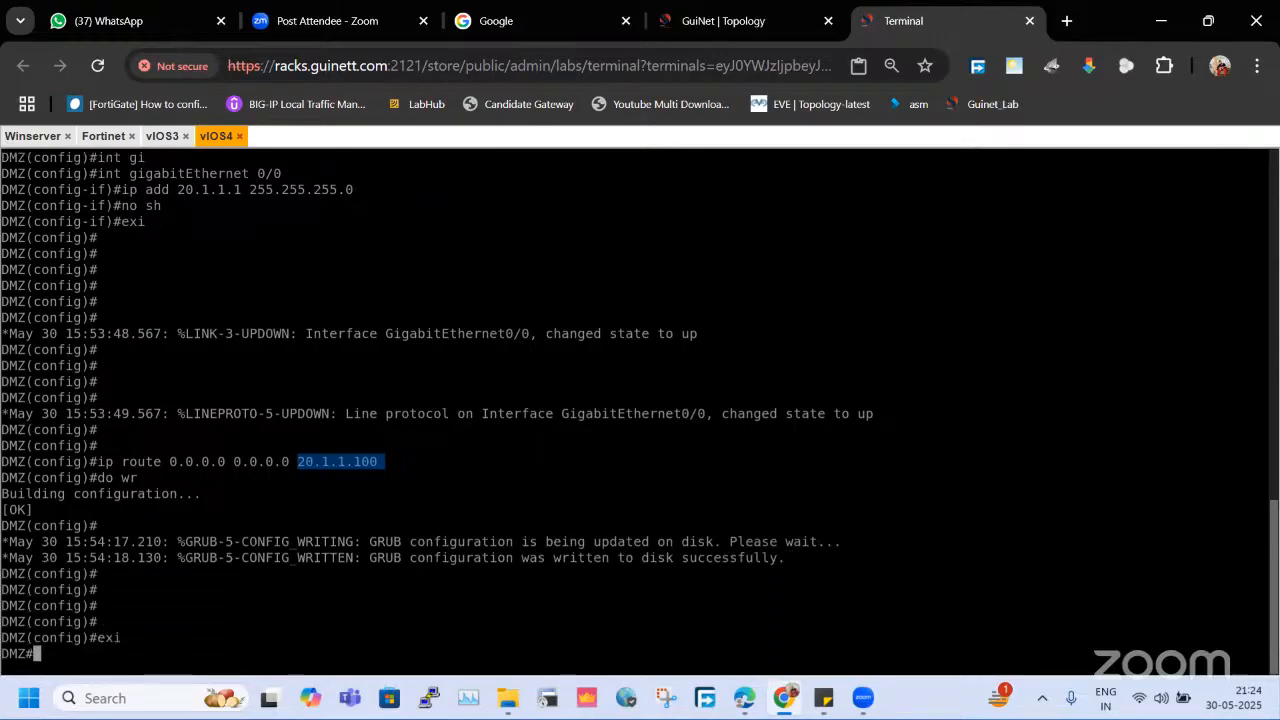
pyautogui.write('sh ip int br')
pyautogui.press('Return')
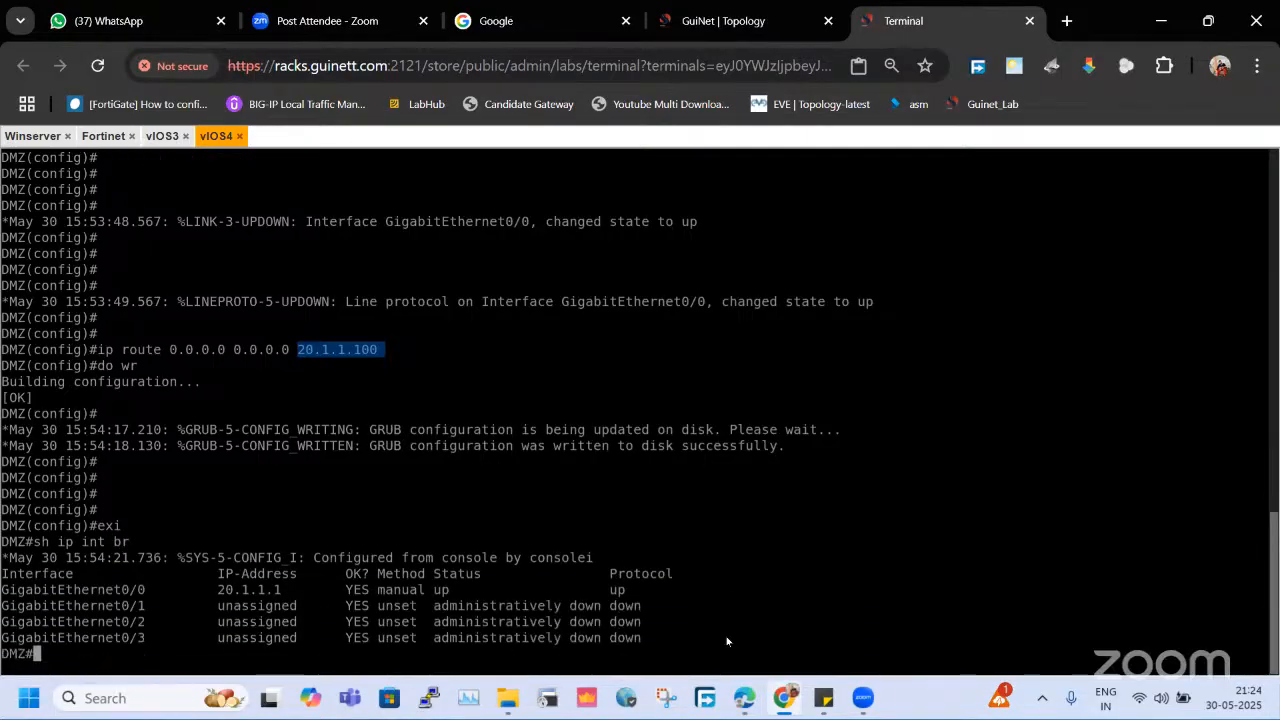
pyautogui.click(820, 695)
pyautogui.click(823, 697)
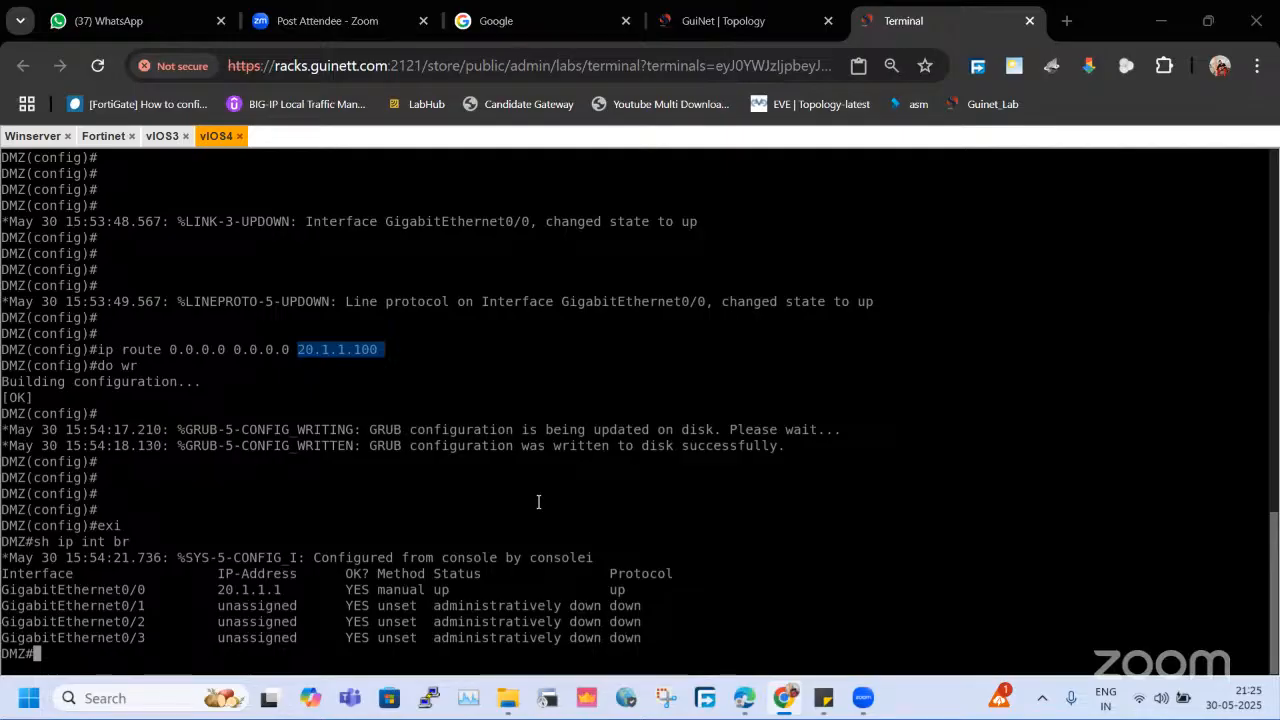
pyautogui.click(445, 552)
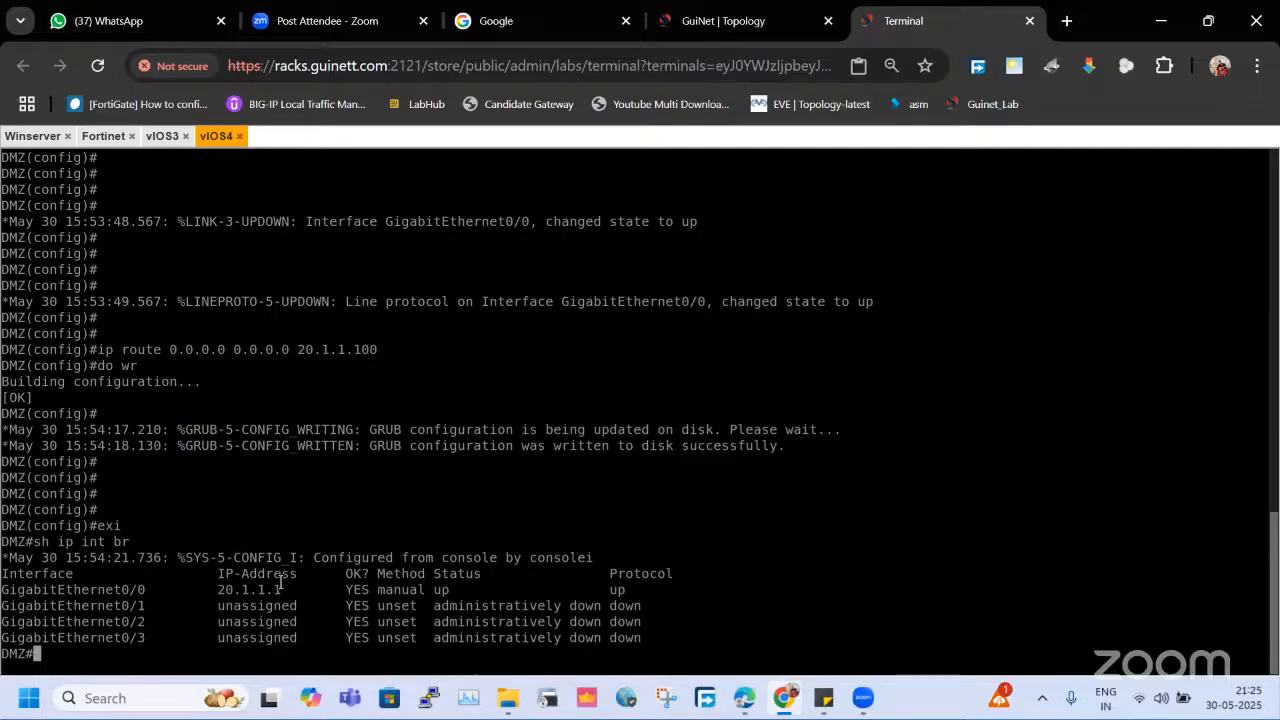
pyautogui.moveTo(211, 598); pyautogui.dragTo(286, 590)
pyautogui.click(468, 486)
# - Display the DMZ router's routing table with sh ip route and examine its gateway of last resort
pyautogui.click(160, 136)
pyautogui.click(216, 136)
pyautogui.press('Return')
pyautogui.press('Return')
pyautogui.press('Return')
pyautogui.press('Return')
pyautogui.write('sh ip route')
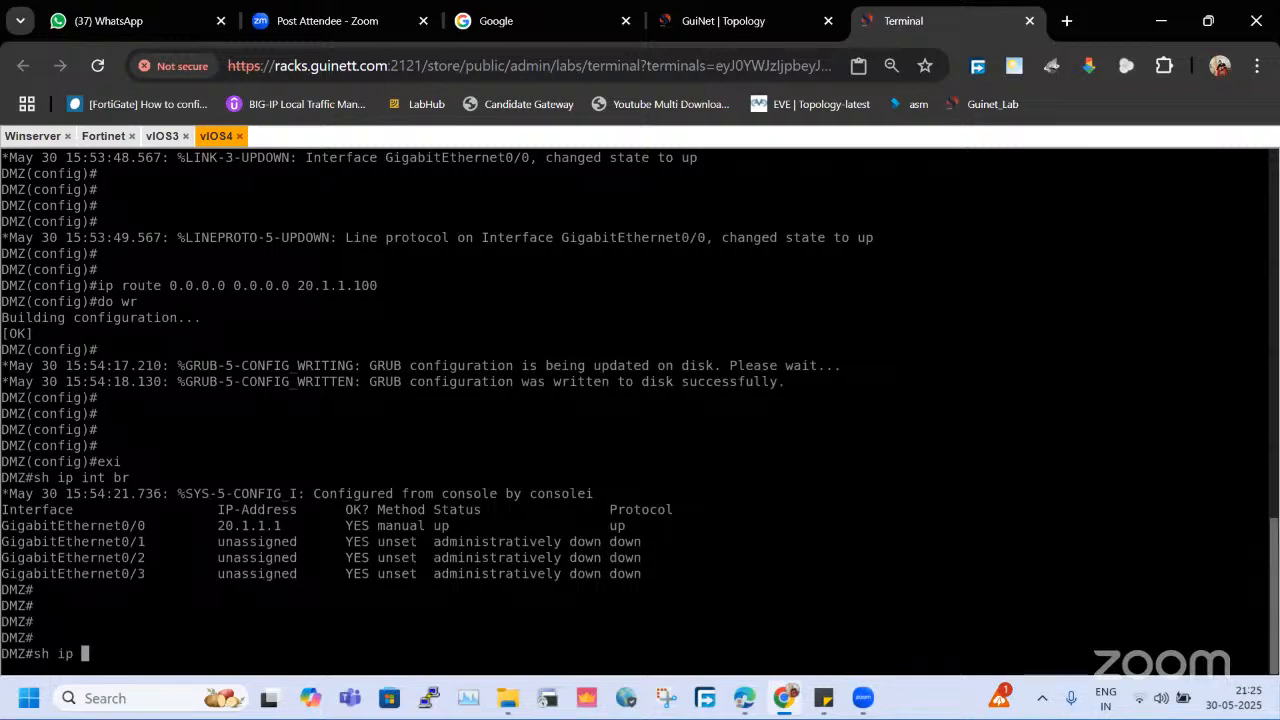
pyautogui.press('Return')
pyautogui.moveTo(187, 557); pyautogui.dragTo(288, 557)
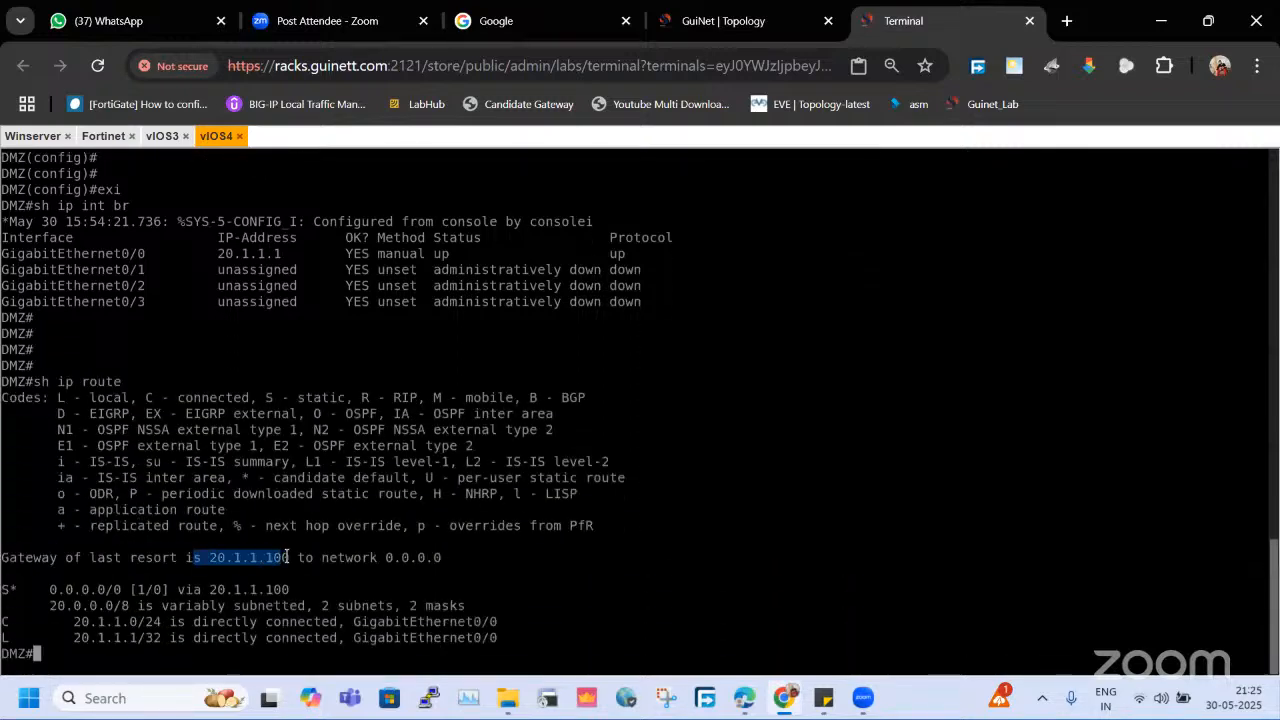
pyautogui.click(582, 513)
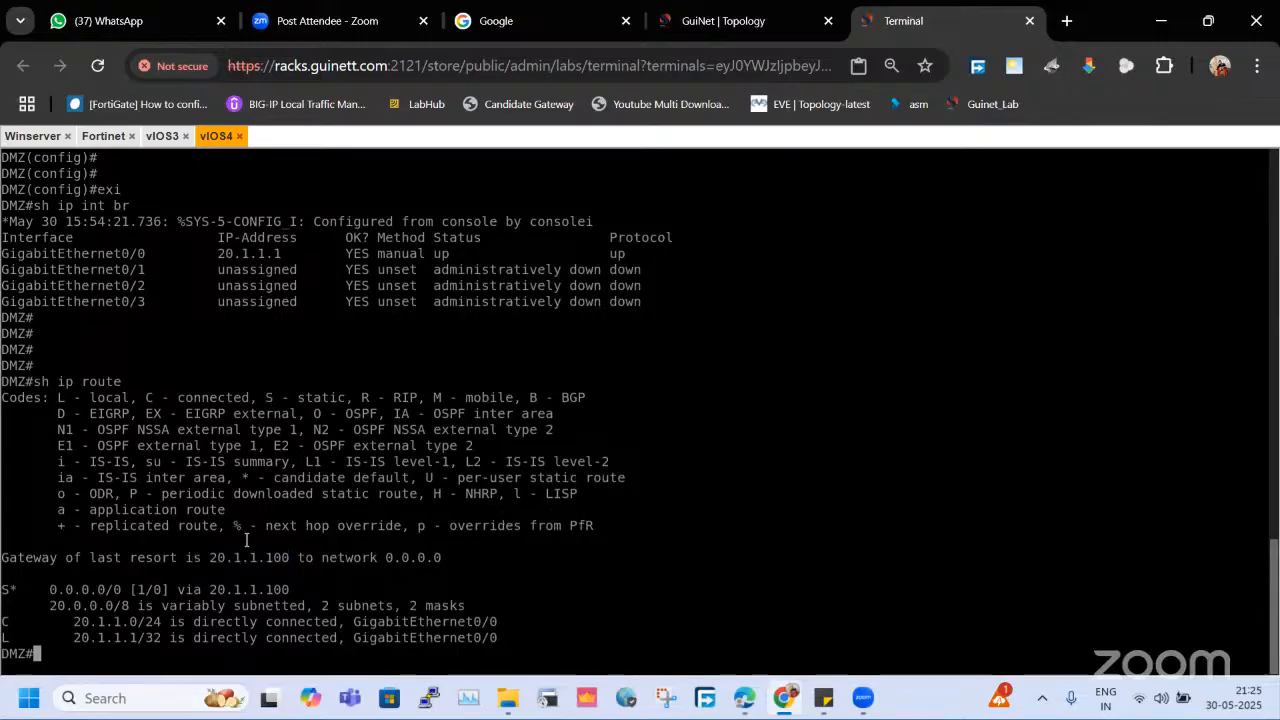
pyautogui.moveTo(207, 557); pyautogui.dragTo(290, 557)
pyautogui.click(564, 512)
# - Test connectivity from the DMZ router by pinging the firewall address 20.1.1.100
pyautogui.press('Return')
pyautogui.press('Return')
pyautogui.press('Return')
pyautogui.write('ping ')
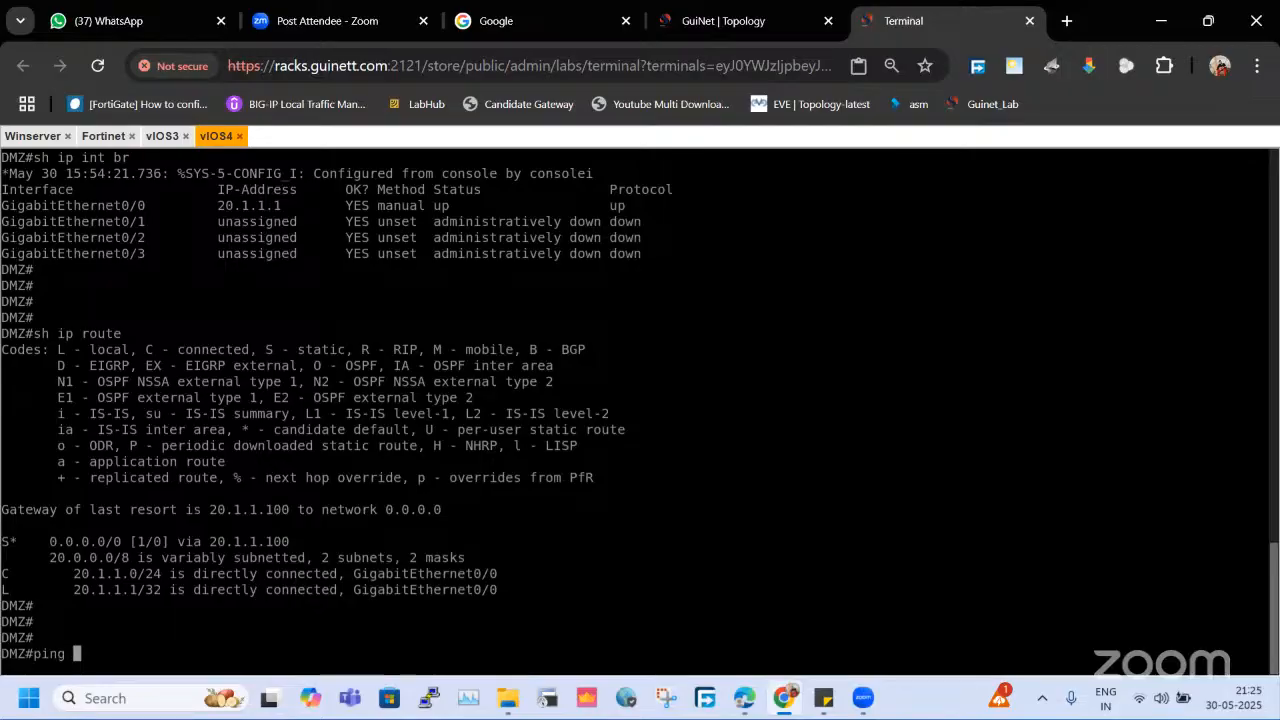
pyautogui.write('20.1.1.100')
pyautogui.press('Return')
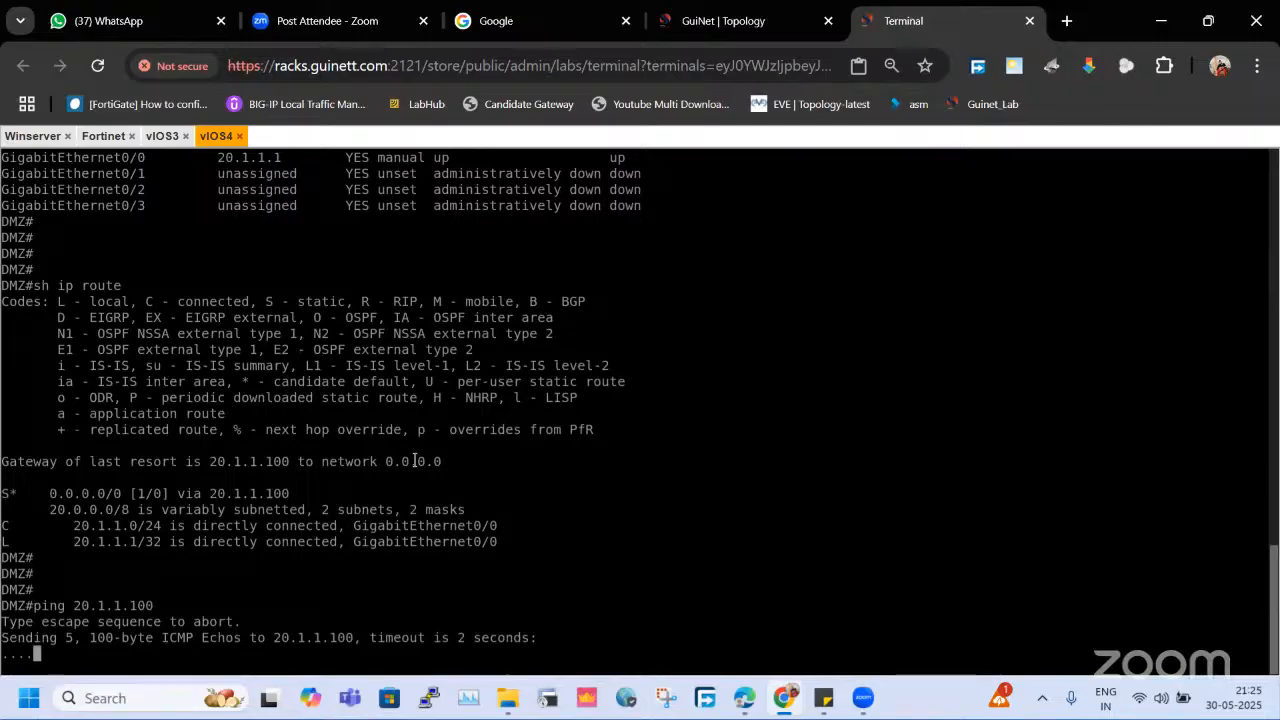
# - Switch to the Winserver console and log back in to the FortiGate web interface with the administrator username and password
pyautogui.click(102, 136)
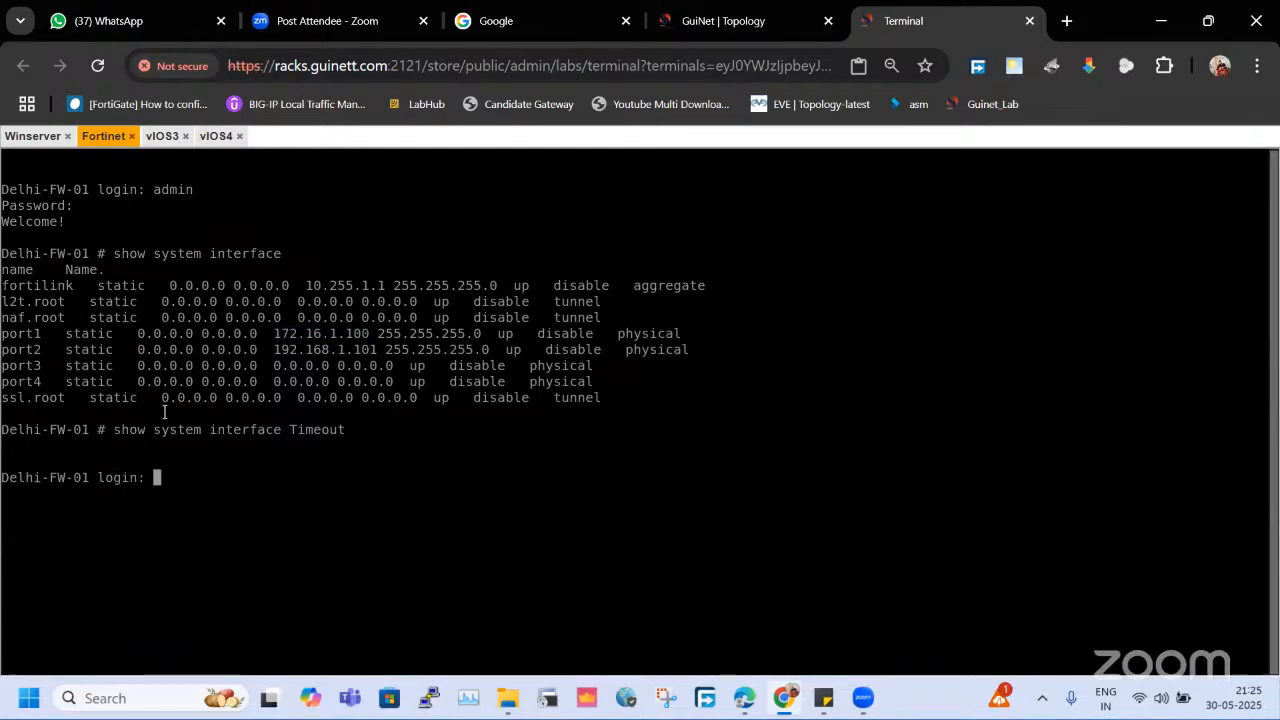
pyautogui.click(26, 137)
pyautogui.click(591, 446)
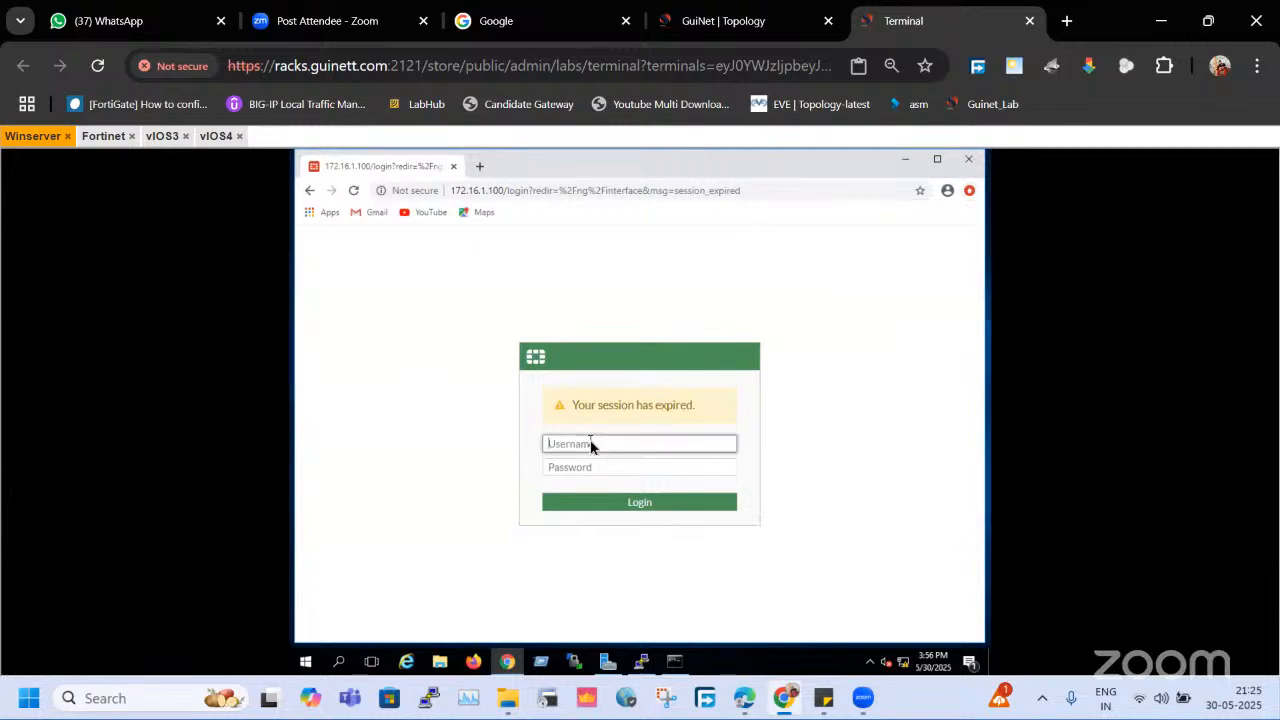
pyautogui.write('admin')
pyautogui.press('Tab')
pyautogui.write('admin')
pyautogui.press('Return')
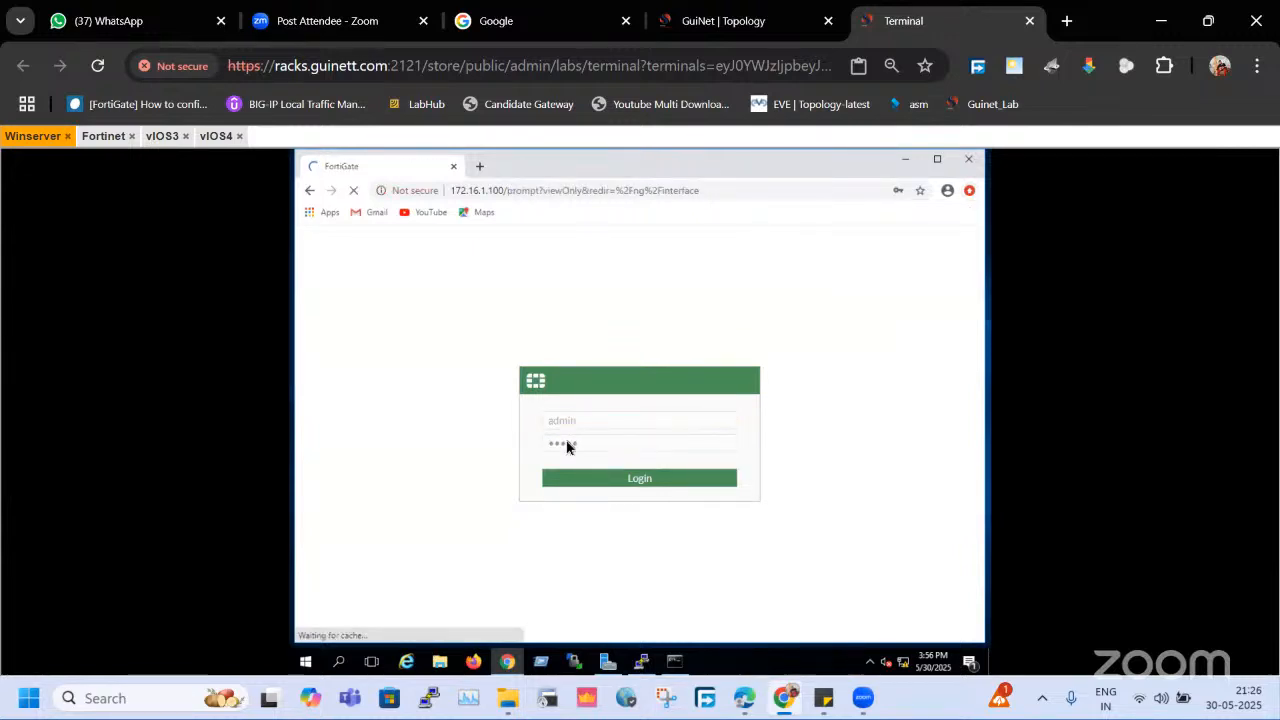
# - Compare the FortiGate's DMZ (port2) and LAN (port3) interface addresses with the port and address labels in the lab topology
pyautogui.click(713, 12)
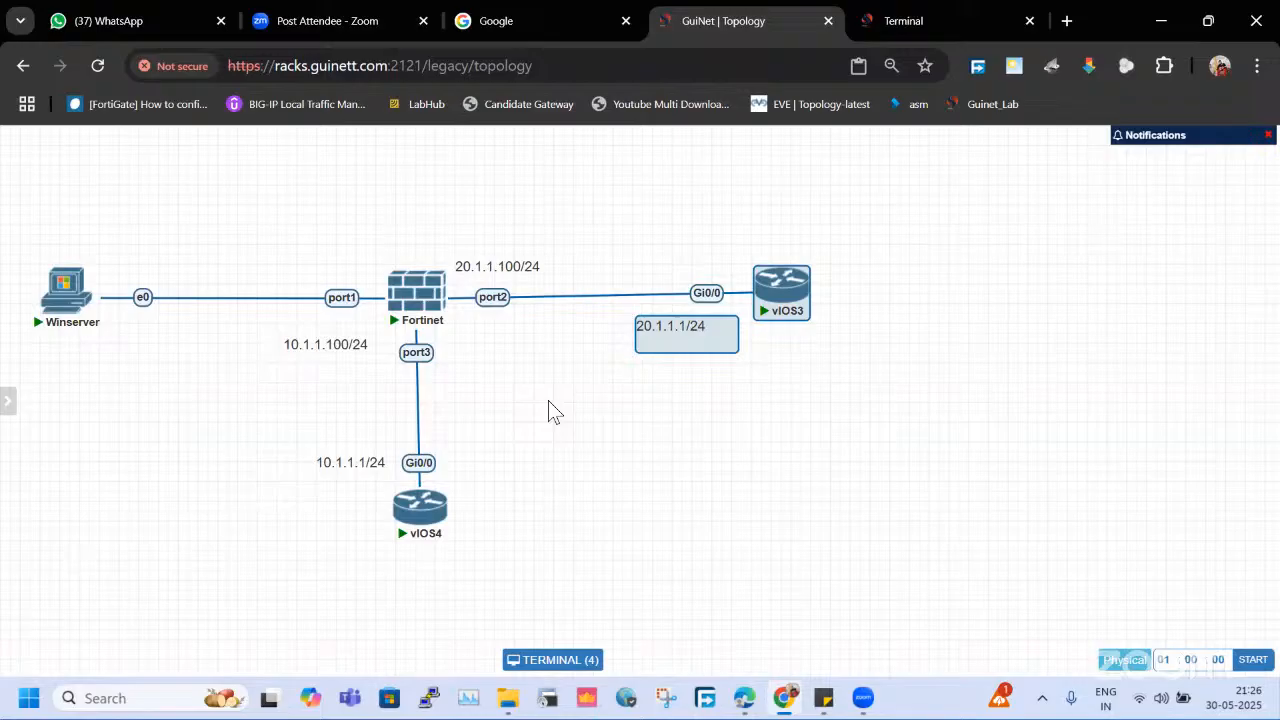
pyautogui.click(931, 12)
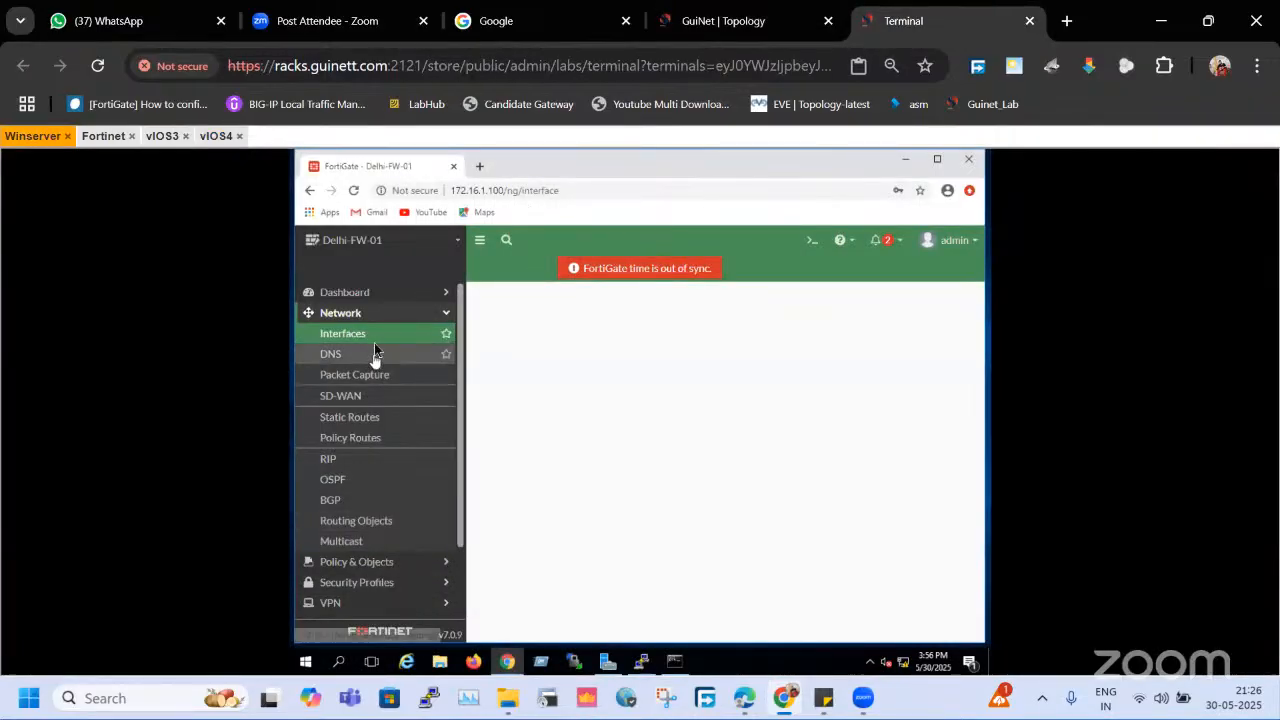
pyautogui.click(713, 20)
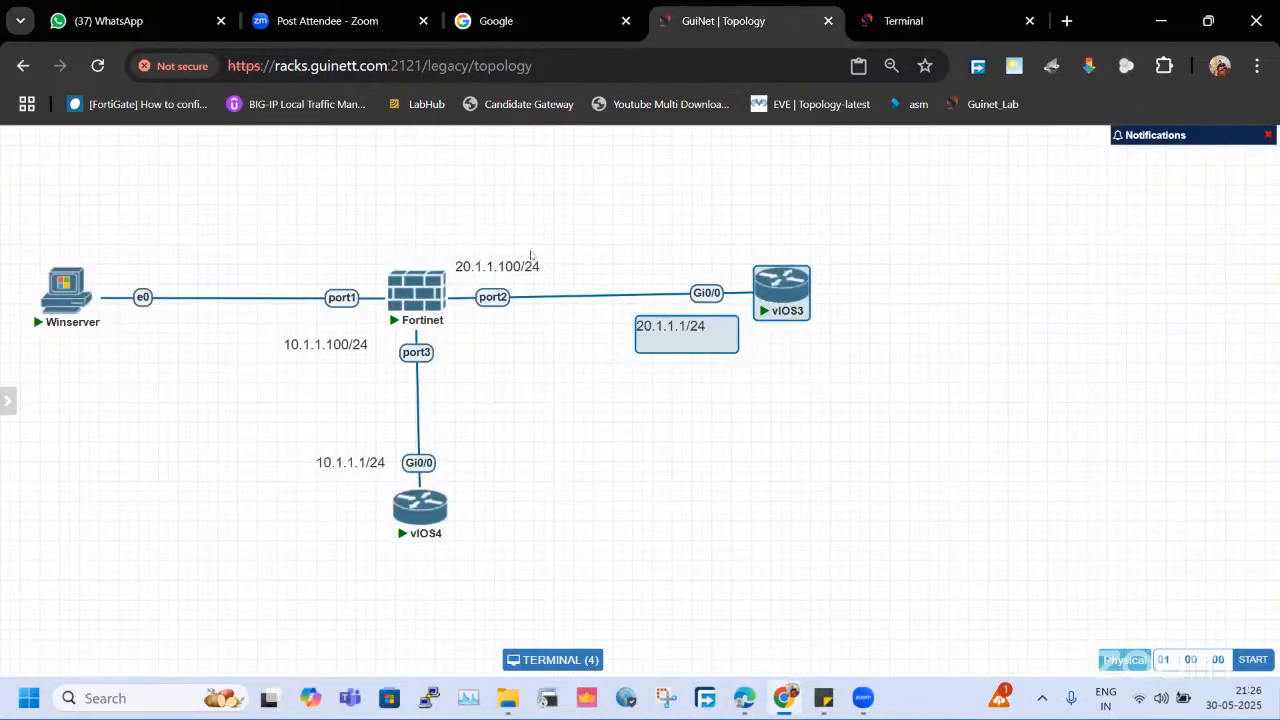
pyautogui.click(925, 20)
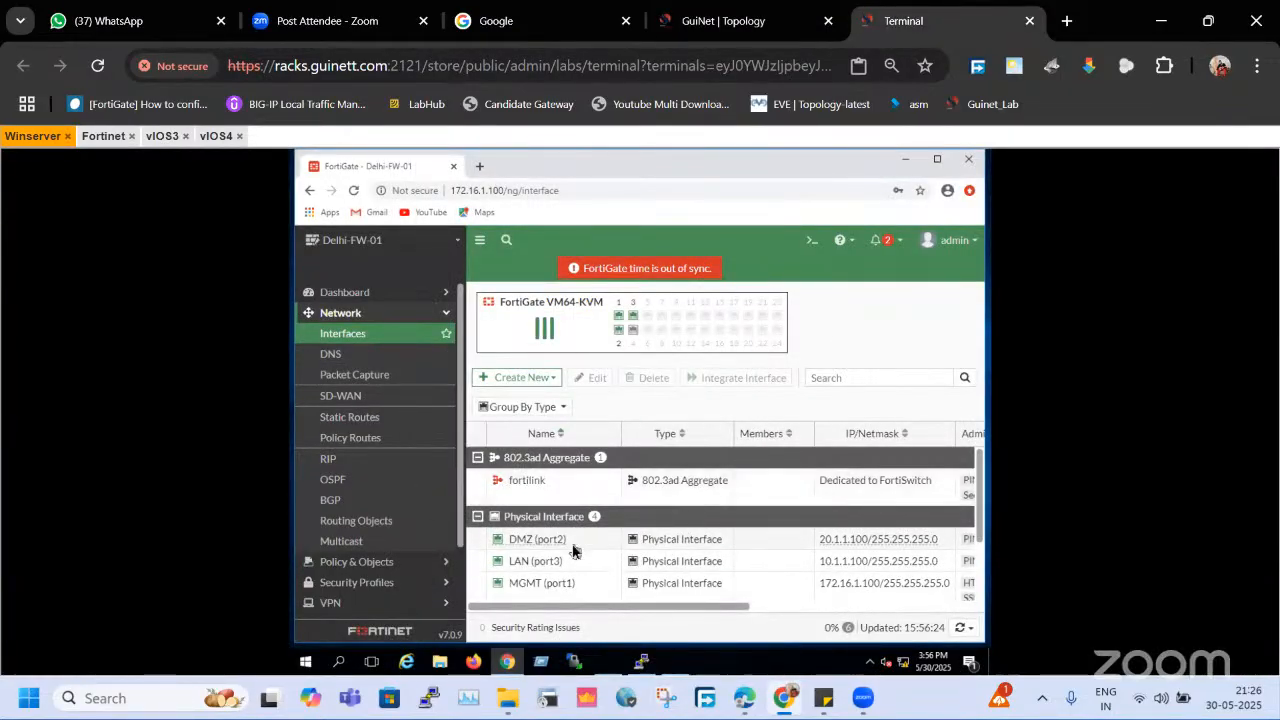
pyautogui.click(573, 545)
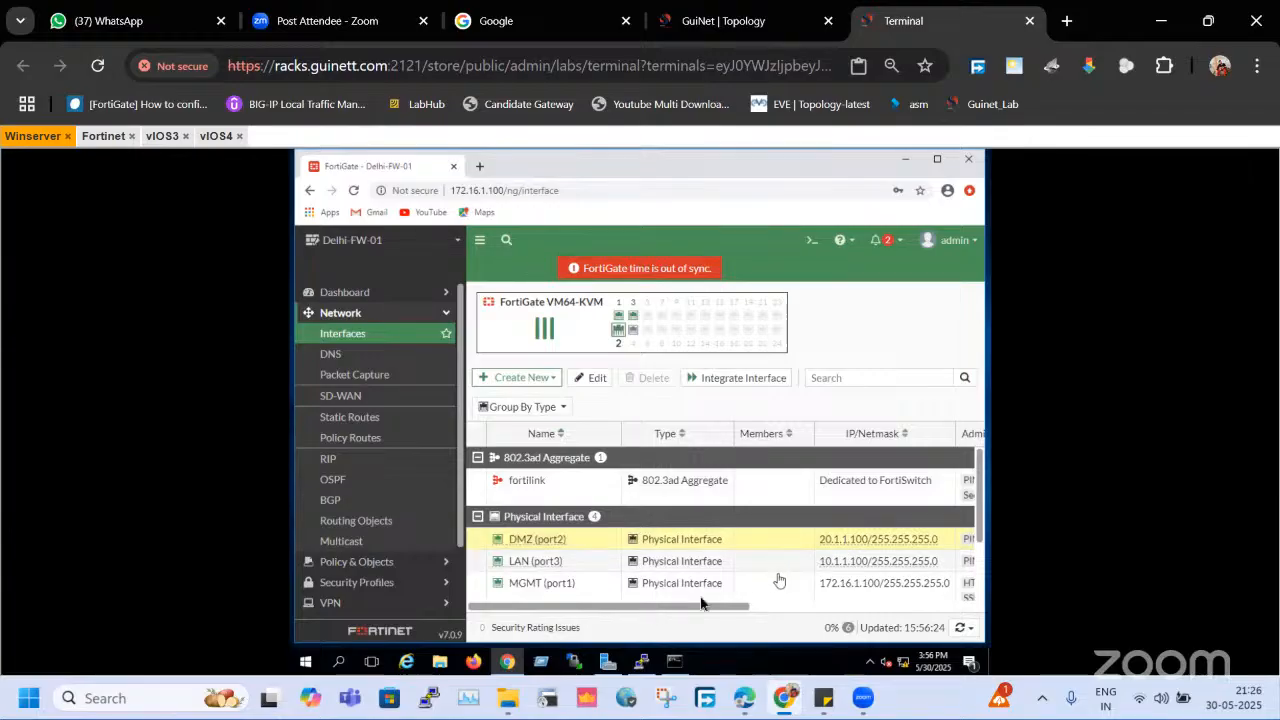
pyautogui.click(724, 18)
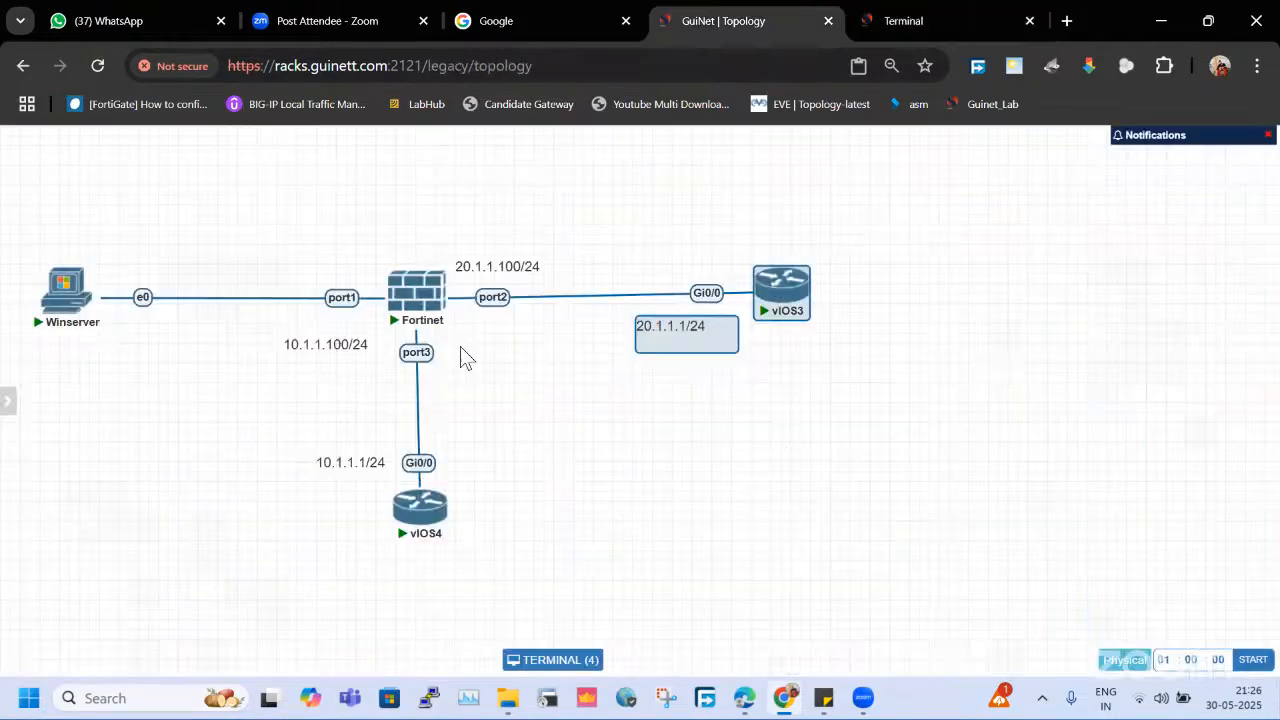
pyautogui.click(950, 8)
pyautogui.click(731, 8)
pyautogui.moveTo(411, 528)
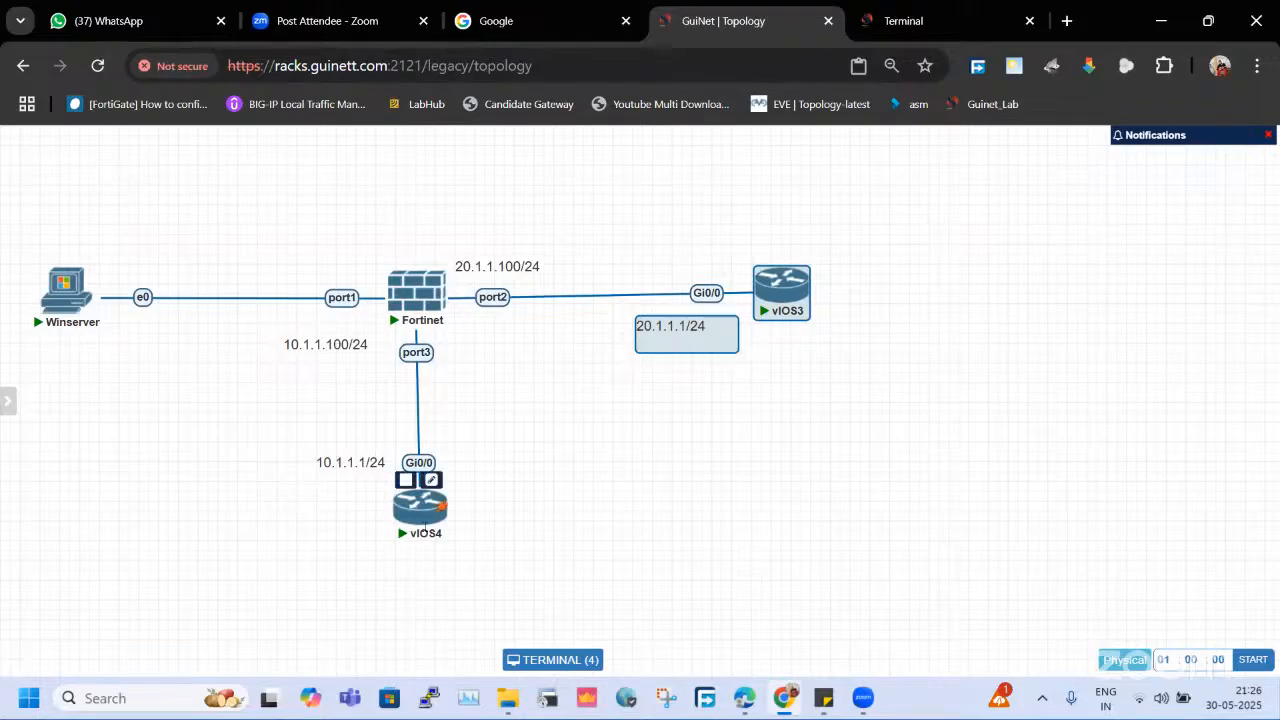
pyautogui.click(855, 16)
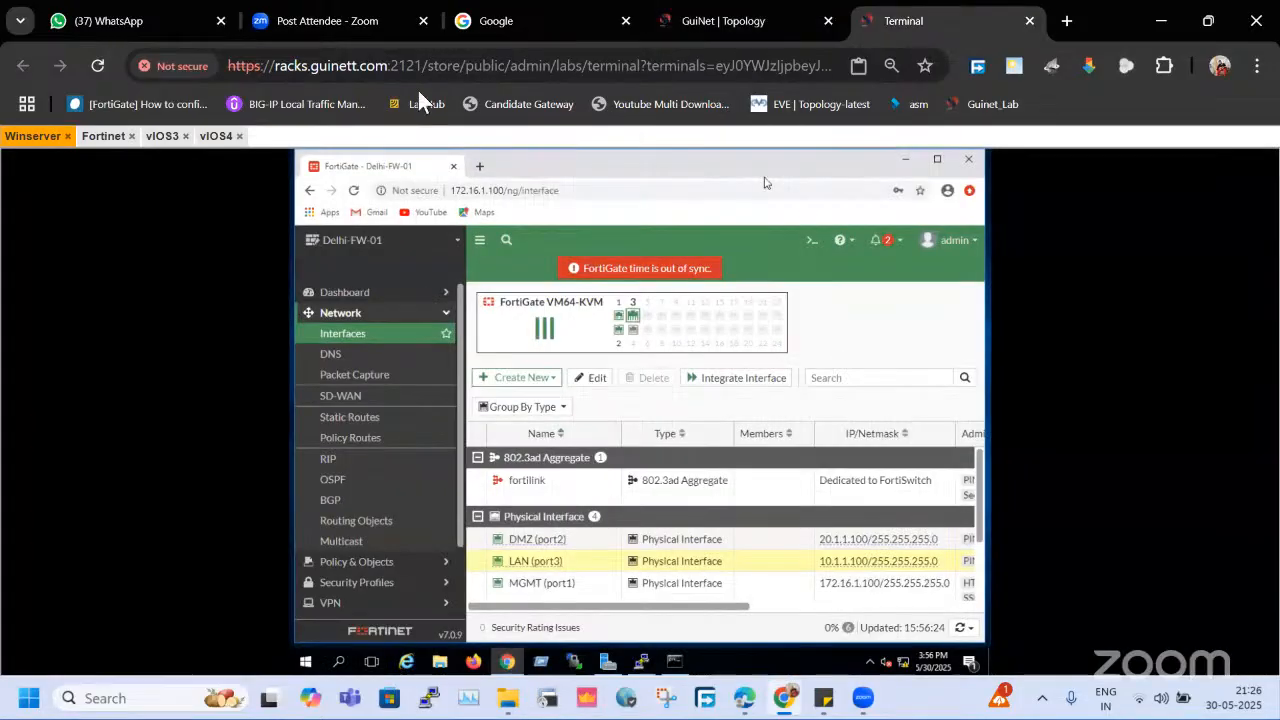
# - Review the LAN router's ping output for 10.1.1.100 on the vIOS3 console and compare it with that router's place in the topology
pyautogui.click(158, 136)
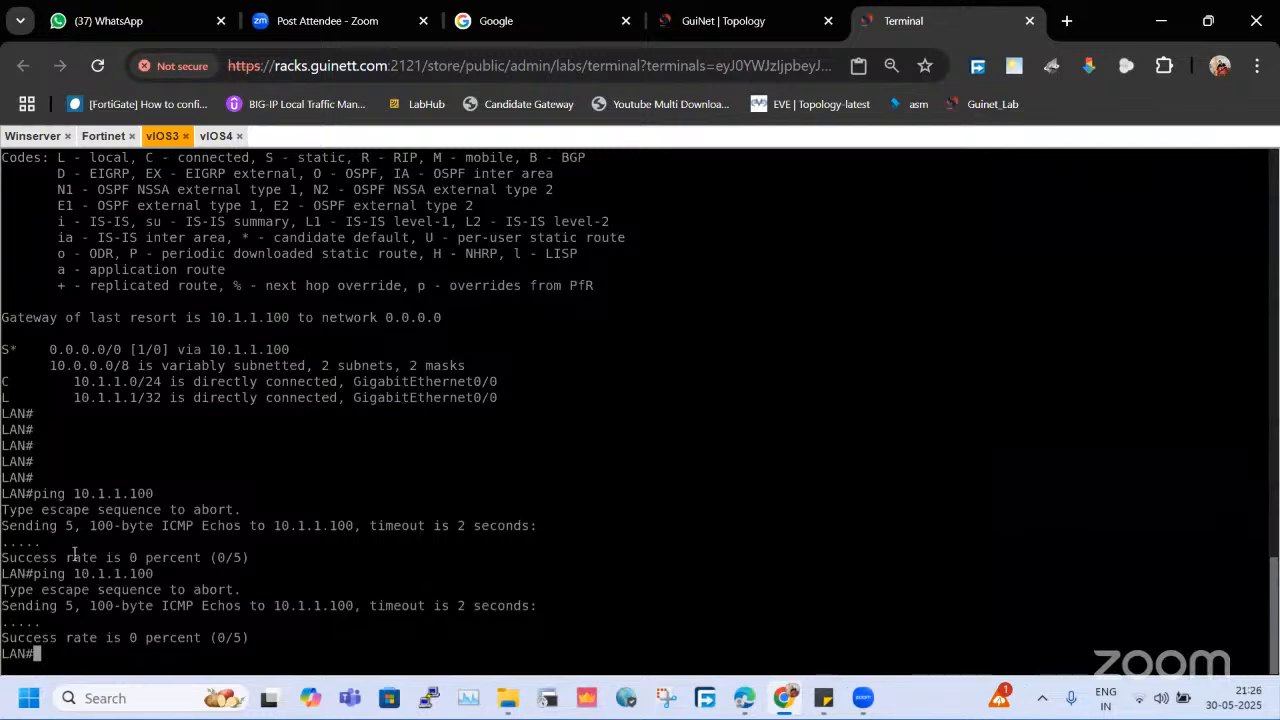
pyautogui.moveTo(2, 508); pyautogui.dragTo(240, 622)
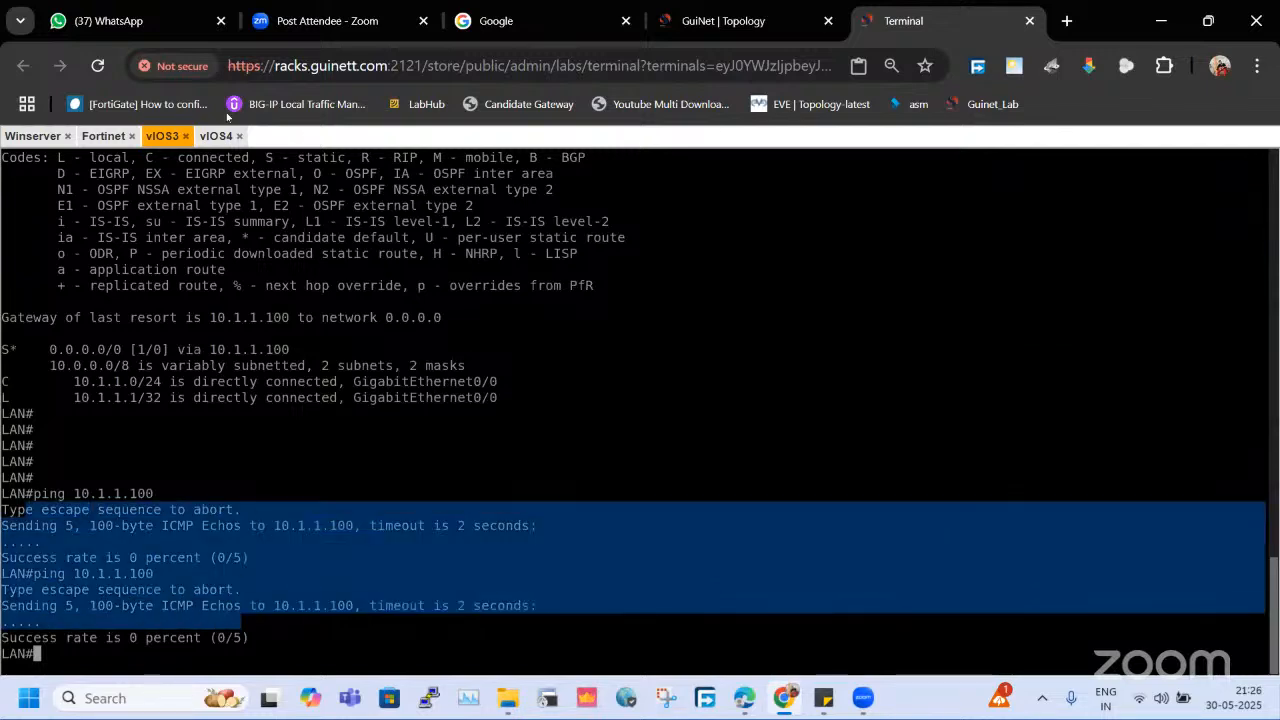
pyautogui.click(745, 20)
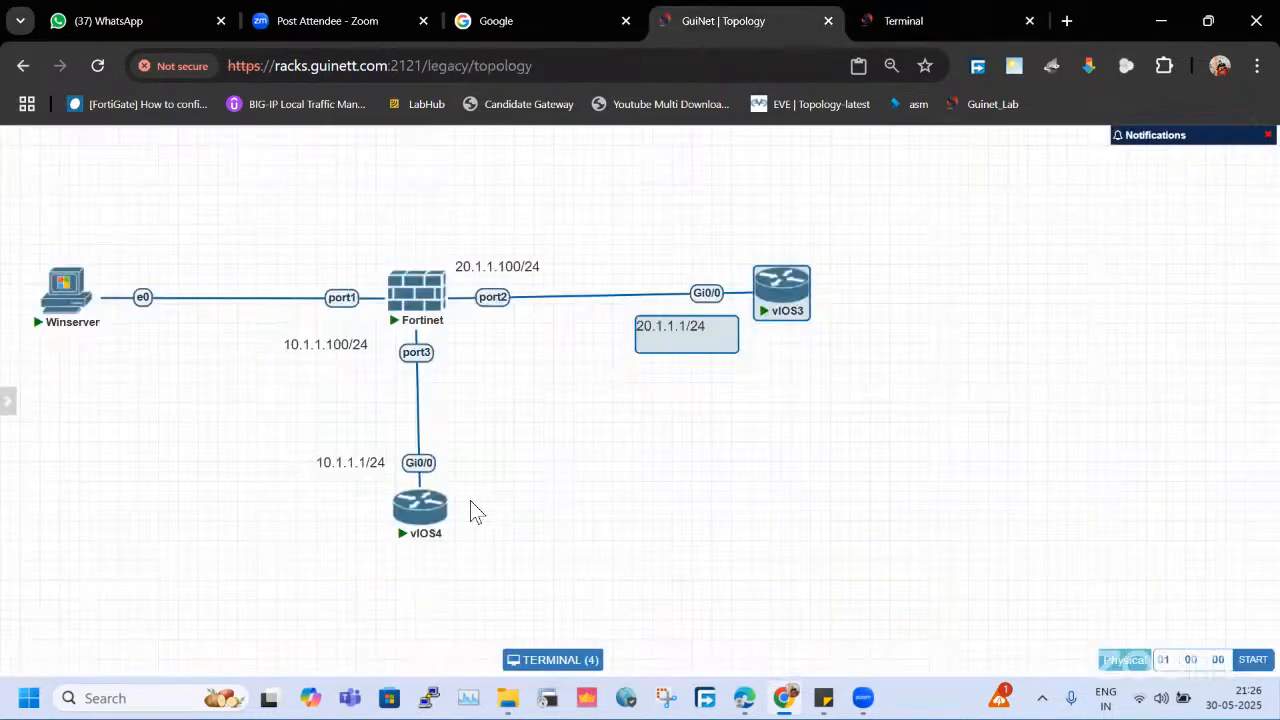
pyautogui.click(923, 12)
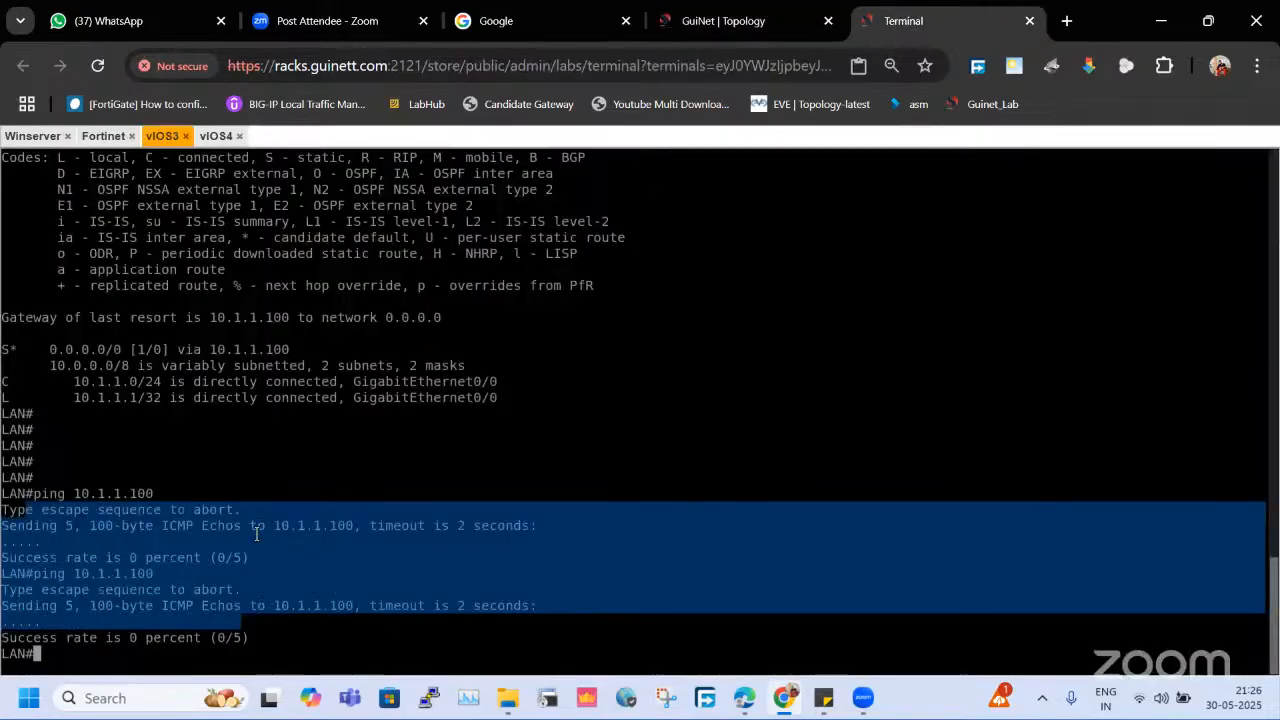
pyautogui.click(114, 483)
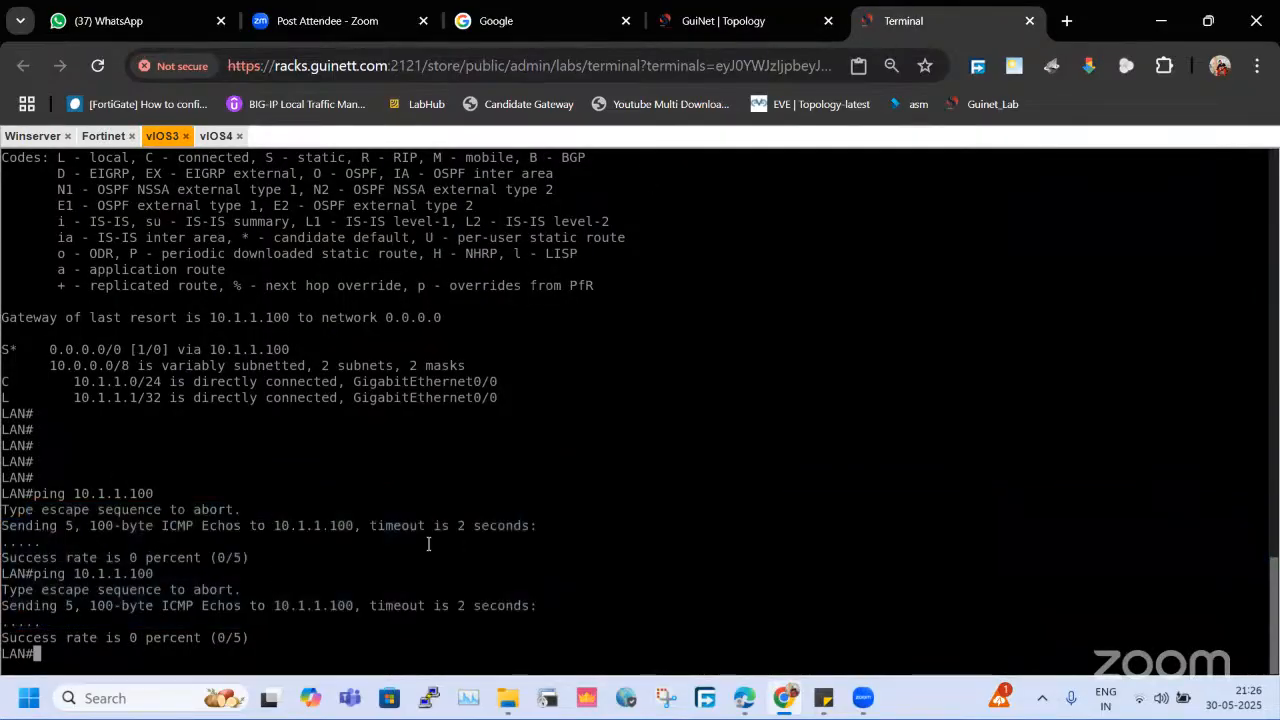
pyautogui.press('Return')
pyautogui.press('Return')
pyautogui.press('Return')
pyautogui.press('Return')
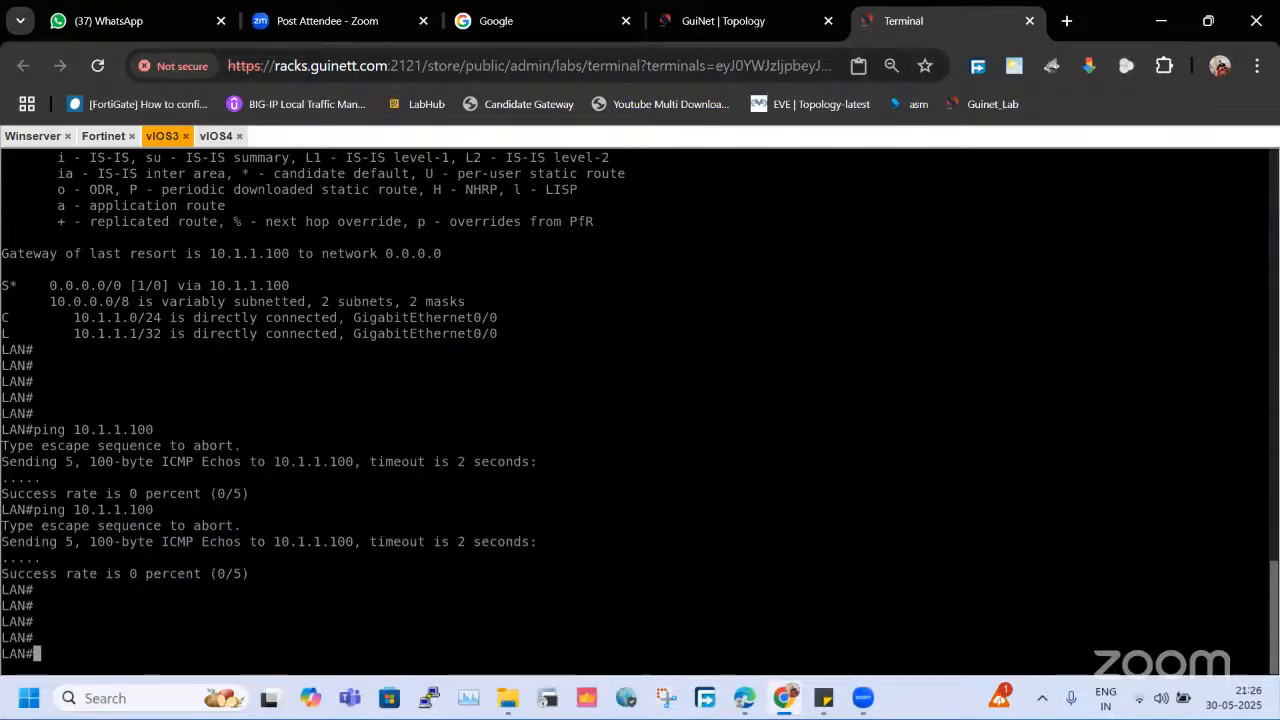
# - Delete the Fortinet links to vIOS3 and vIOS4 in the topology and swap the positions of the two routers
pyautogui.click(737, 27)
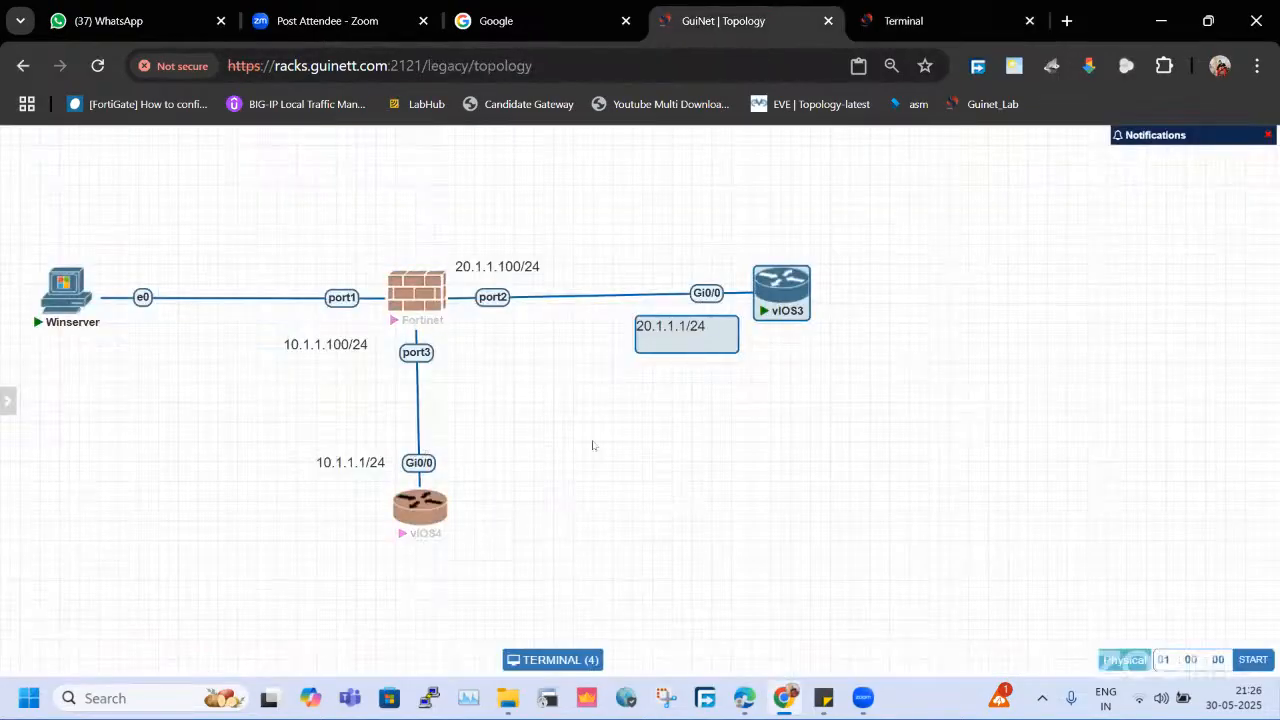
pyautogui.click(737, 251)
pyautogui.rightClick(713, 293)
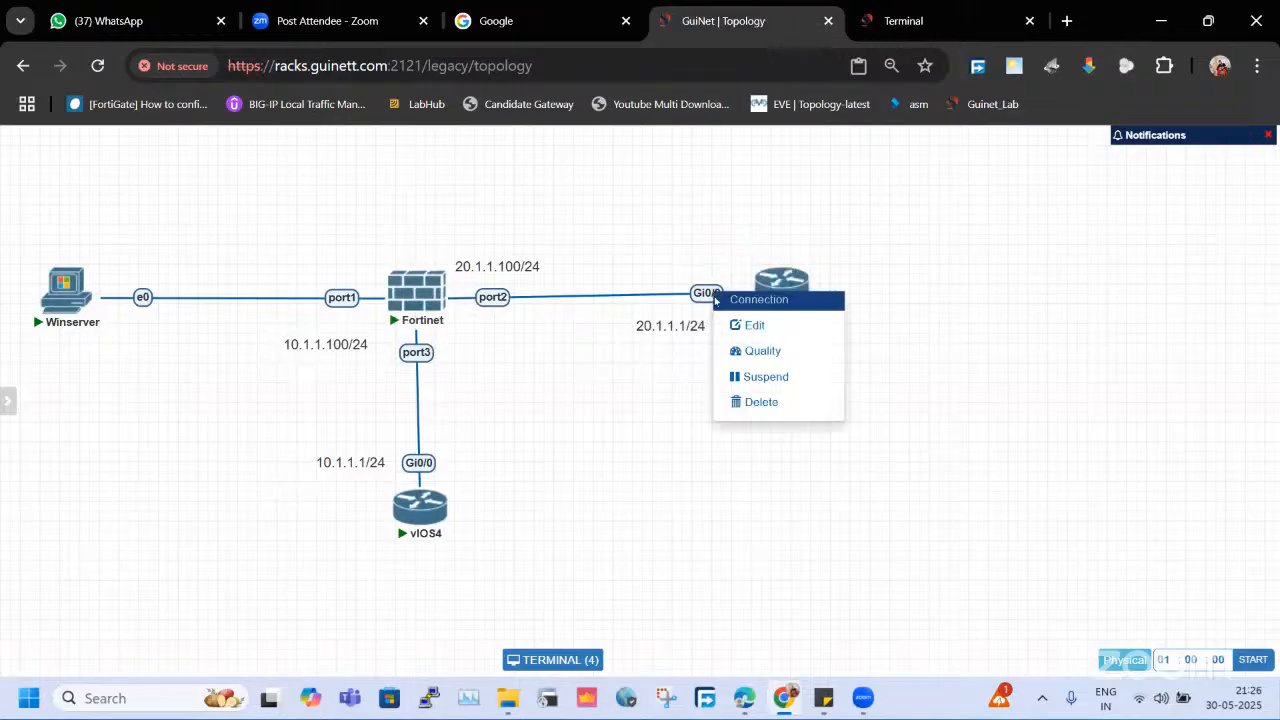
pyautogui.click(757, 402)
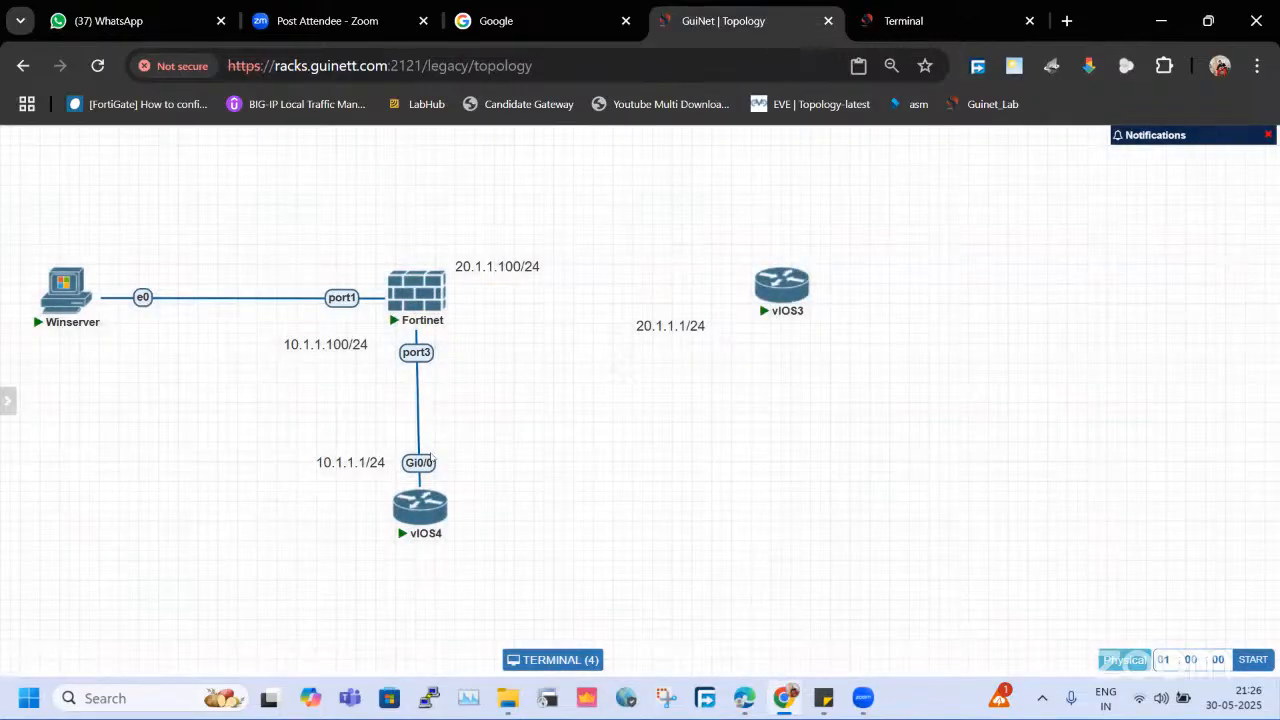
pyautogui.rightClick(430, 452)
pyautogui.click(420, 459)
pyautogui.rightClick(418, 458)
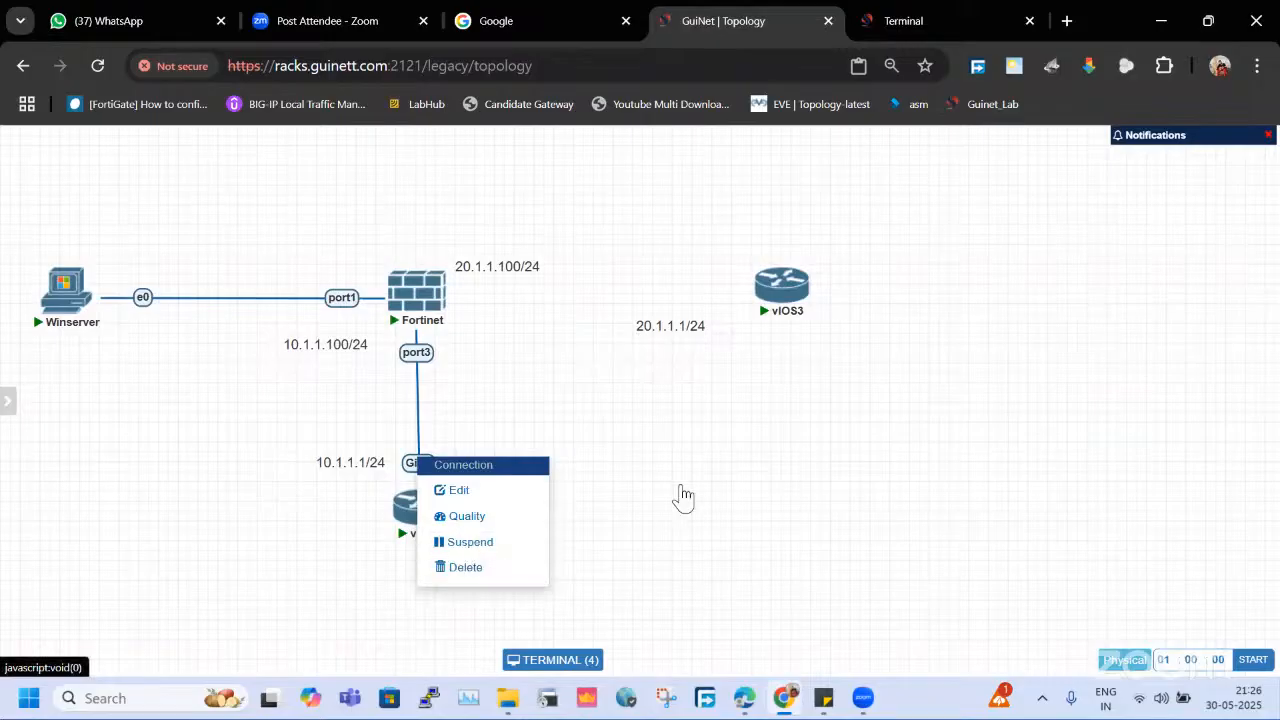
pyautogui.click(683, 497)
pyautogui.rightClick(419, 462)
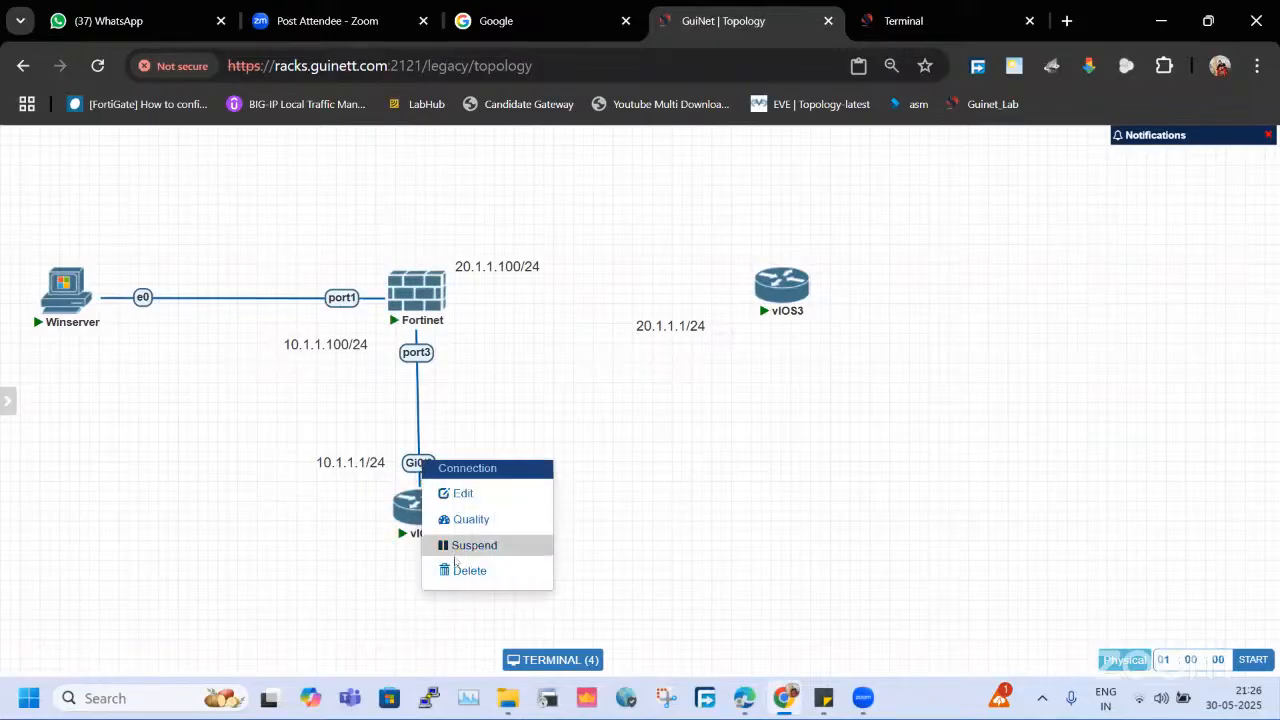
pyautogui.click(466, 569)
pyautogui.moveTo(440, 515); pyautogui.dragTo(862, 288)
# - Connect vIOS3 Gi0/0 to Fortinet port2 and Fortinet port3 to vIOS4 Gi0/0 in the topology
pyautogui.moveTo(770, 300); pyautogui.dragTo(416, 292)
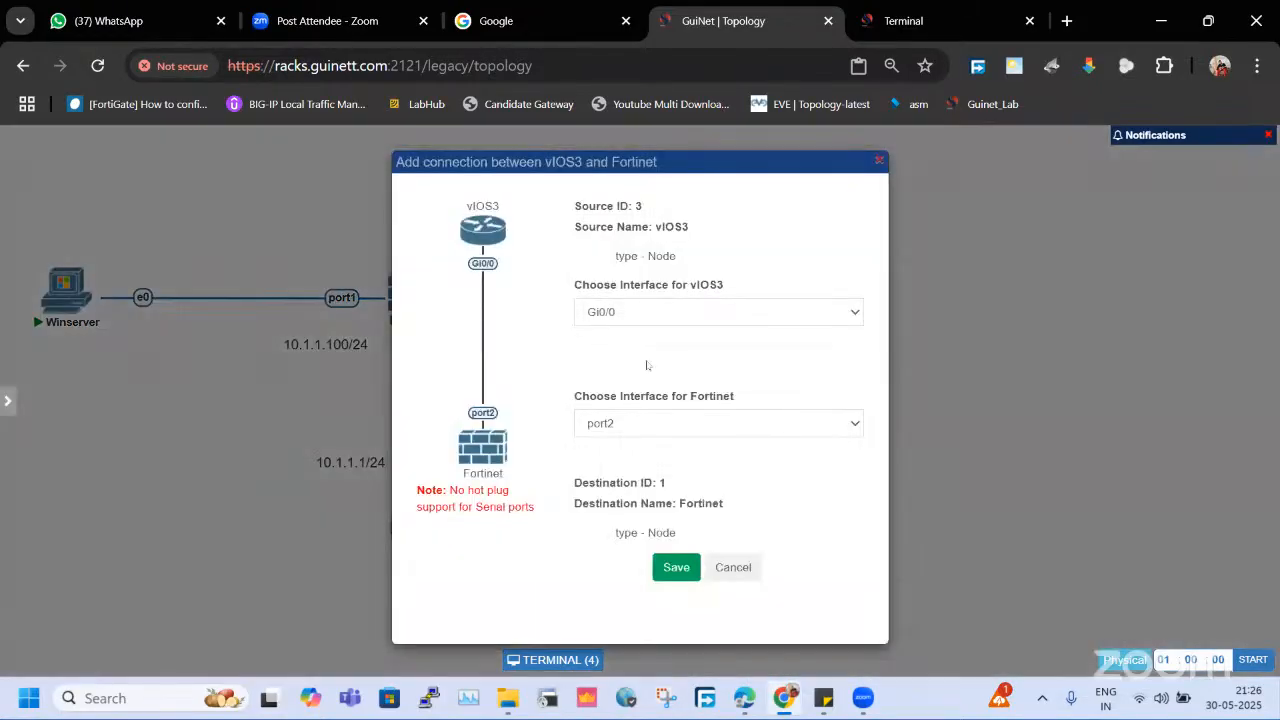
pyautogui.click(676, 567)
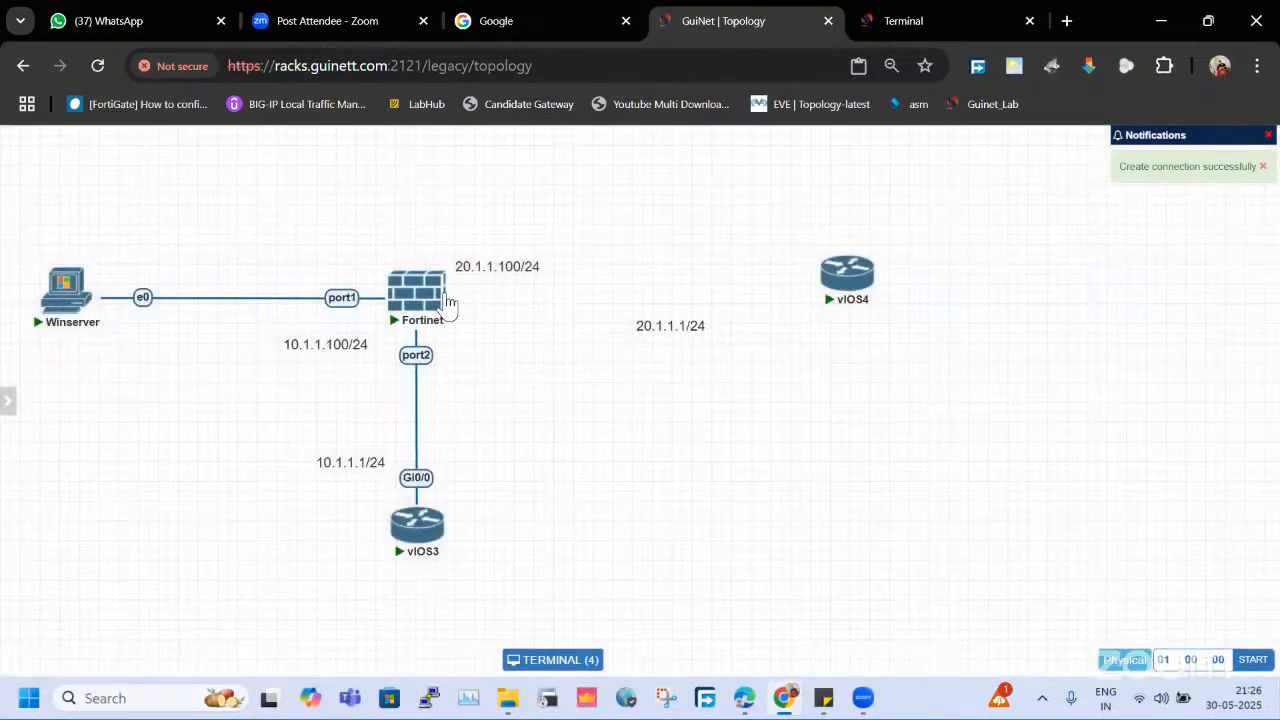
pyautogui.moveTo(440, 290); pyautogui.dragTo(844, 315)
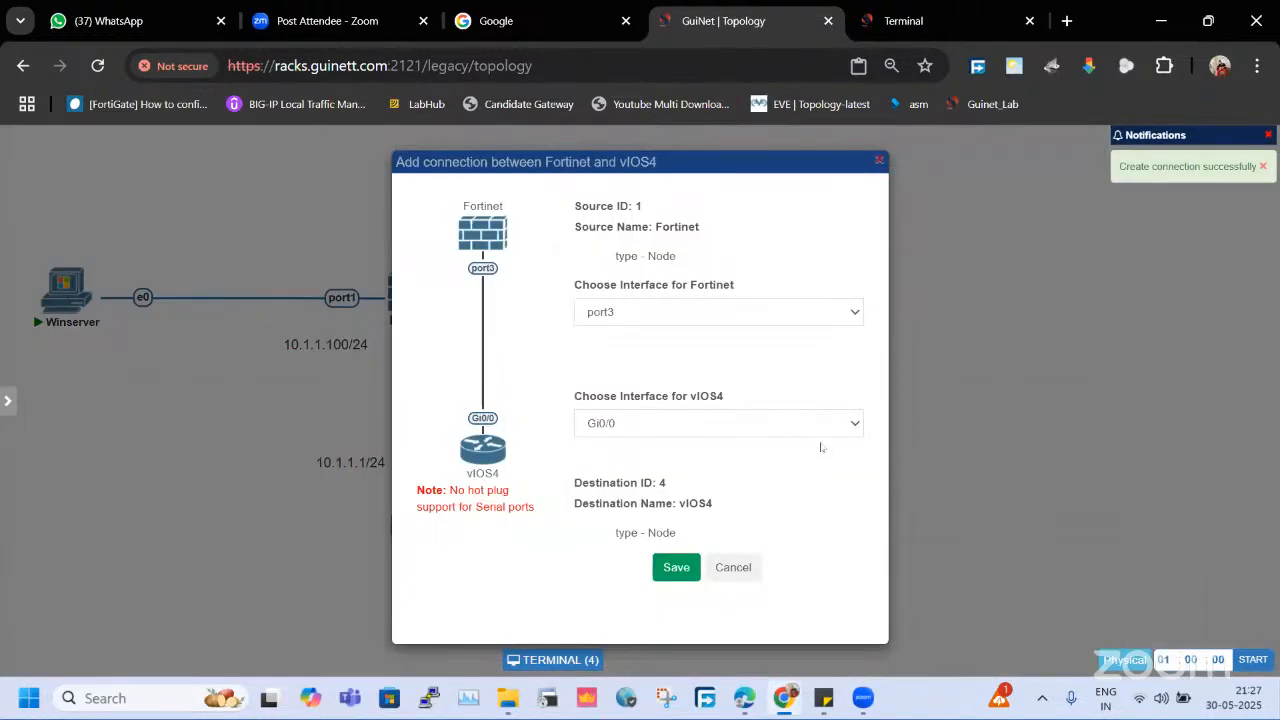
pyautogui.click(903, 20)
pyautogui.click(760, 5)
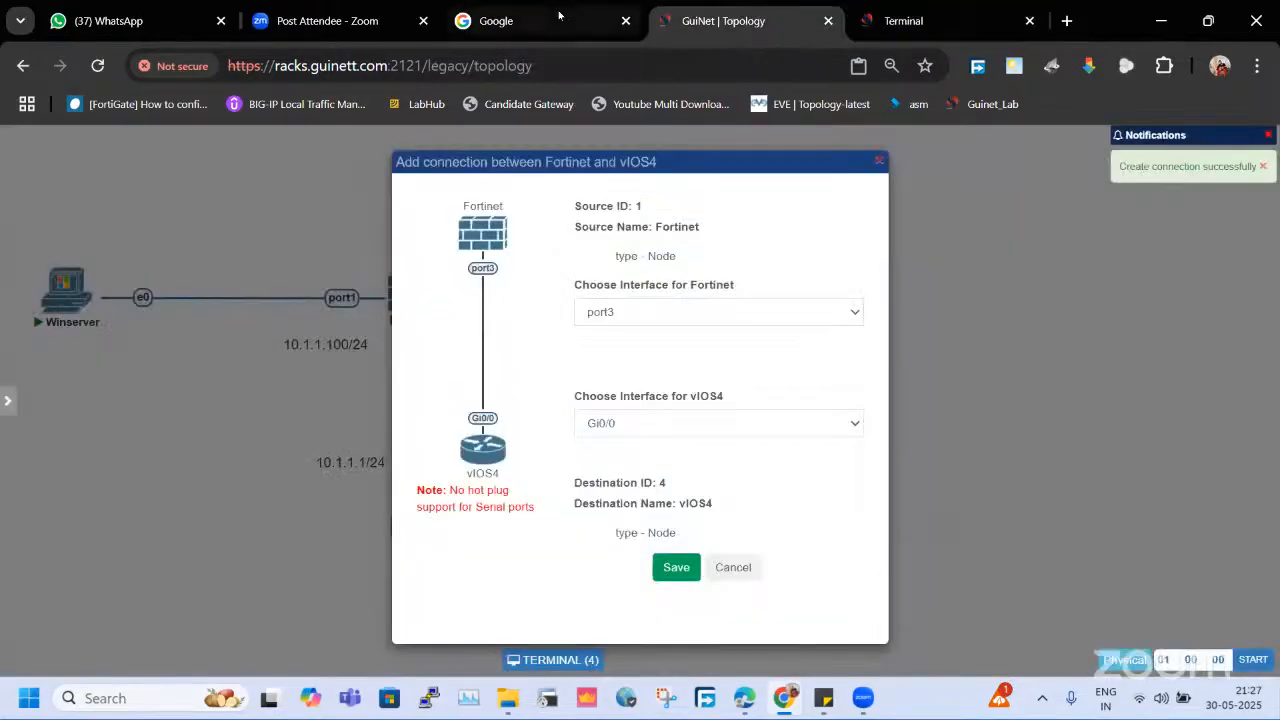
pyautogui.click(672, 566)
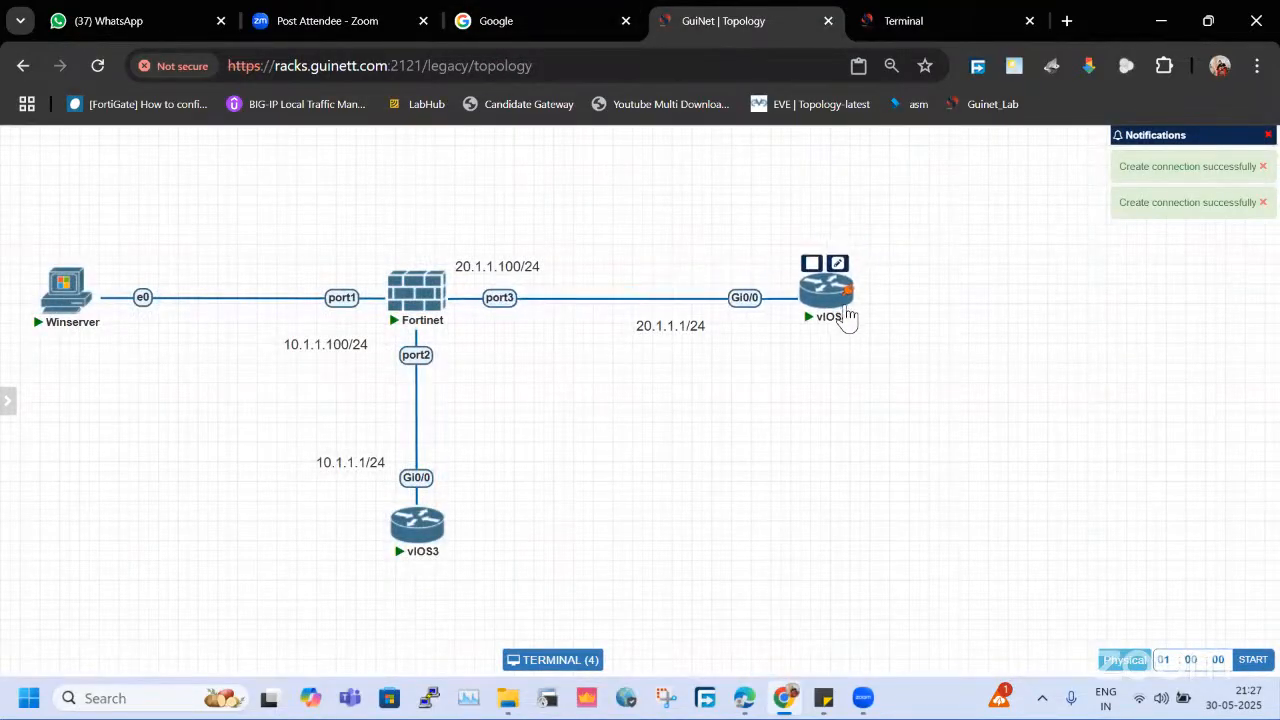
pyautogui.moveTo(846, 315); pyautogui.dragTo(838, 328)
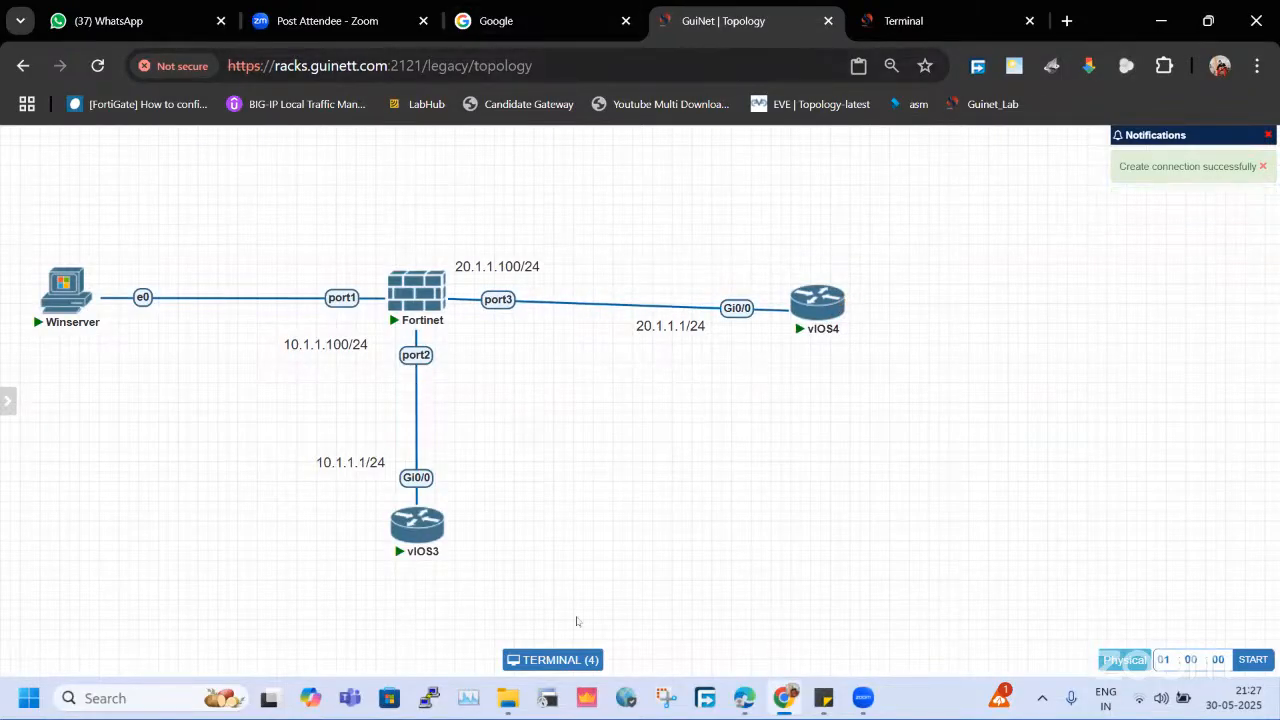
# - Recheck the DMZ and LAN ports in the FortiGate interface list and delete the new Fortinet links to vIOS4 and vIOS3
pyautogui.click(916, 30)
pyautogui.click(33, 136)
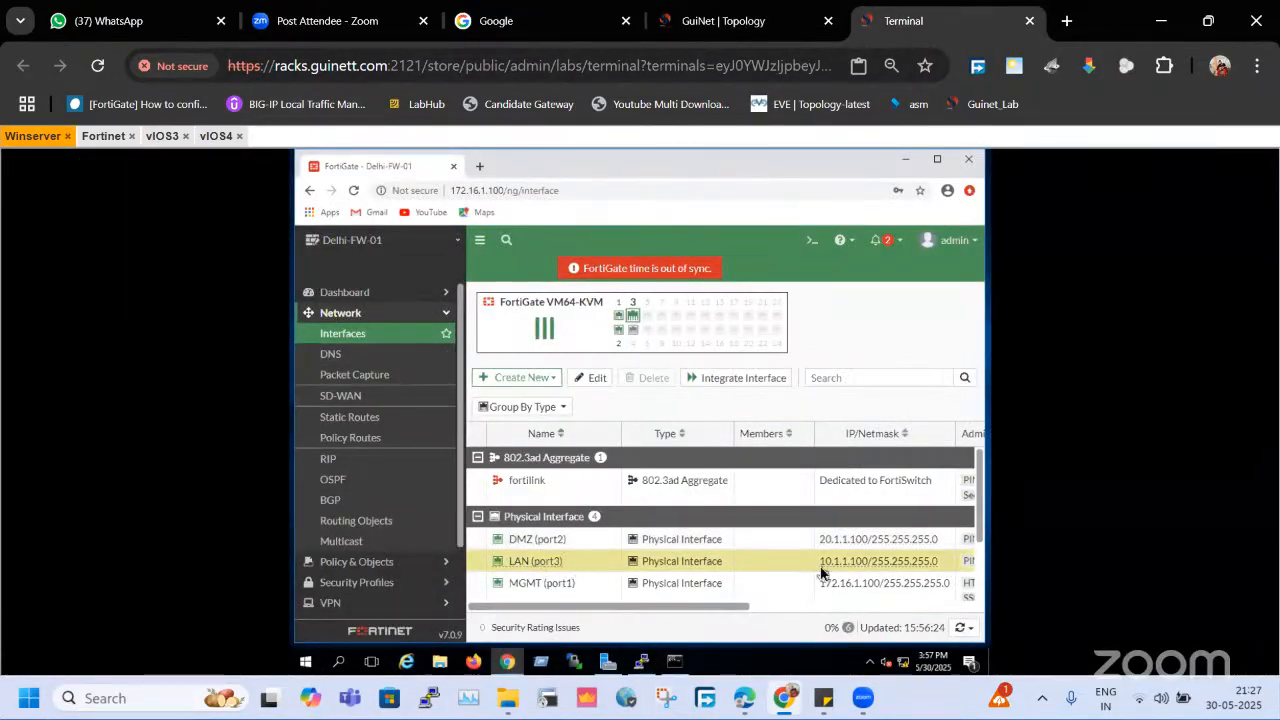
pyautogui.click(722, 22)
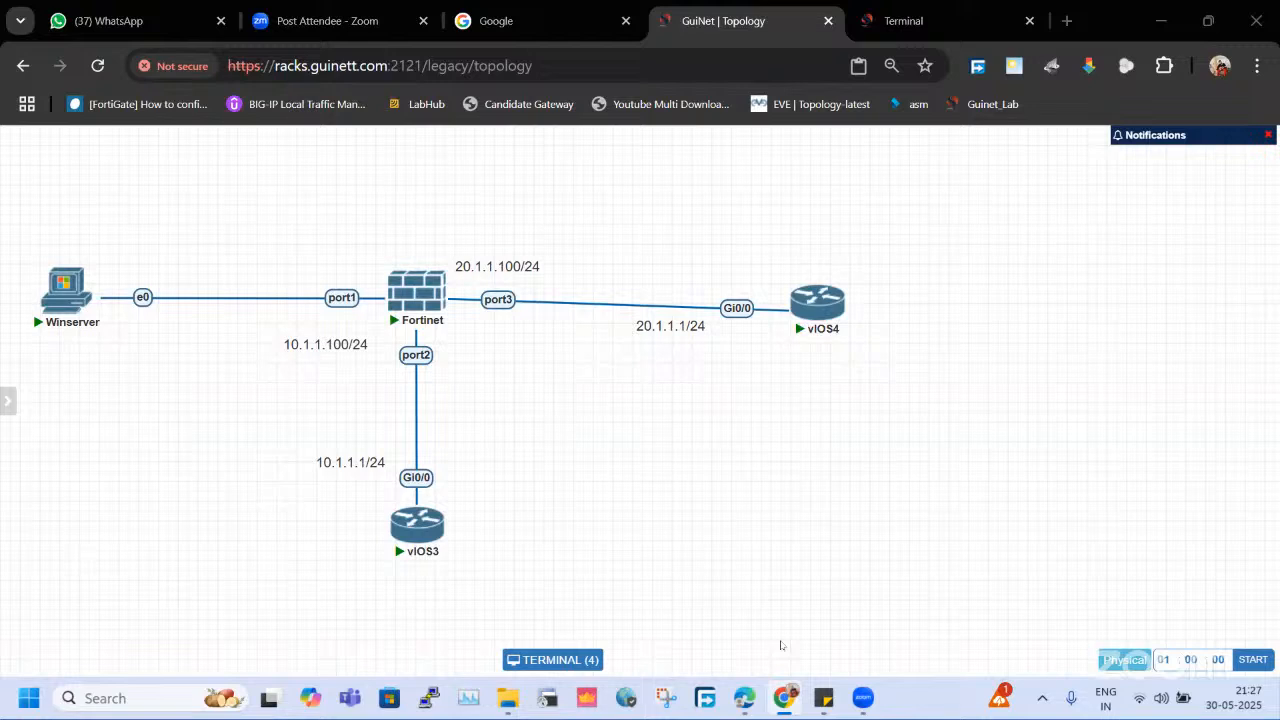
pyautogui.rightClick(736, 312)
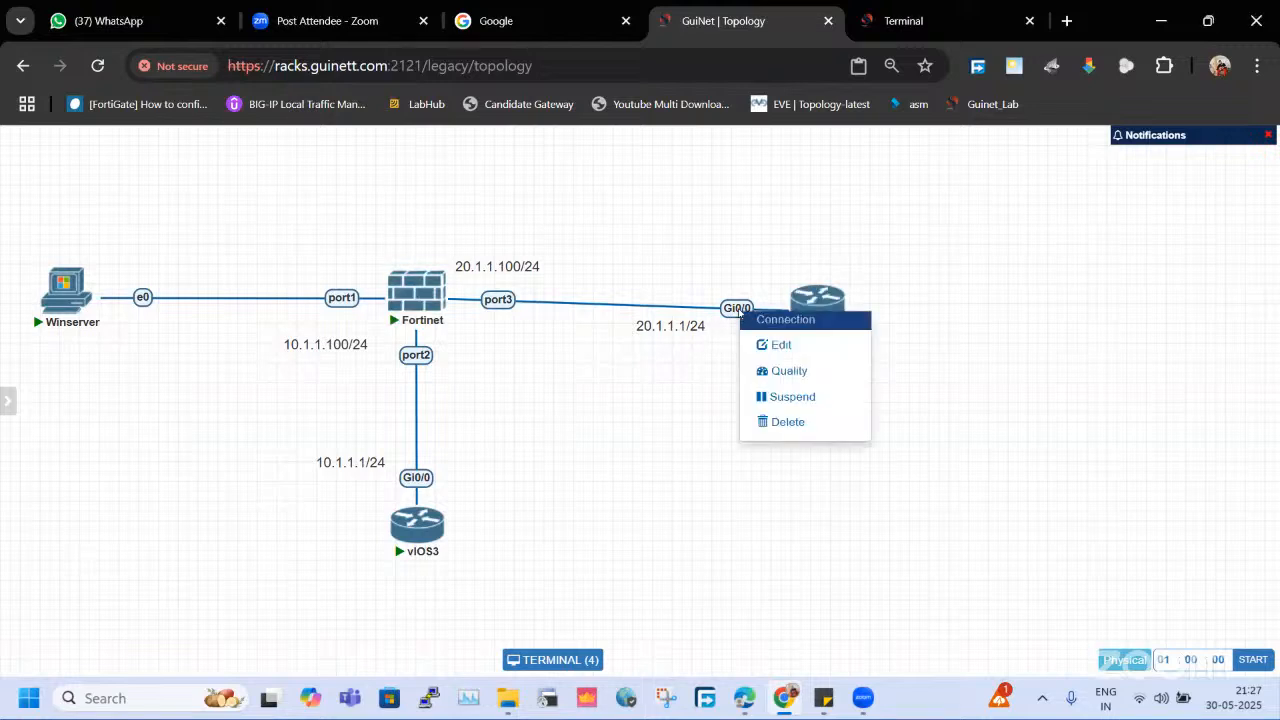
pyautogui.click(779, 421)
pyautogui.rightClick(416, 355)
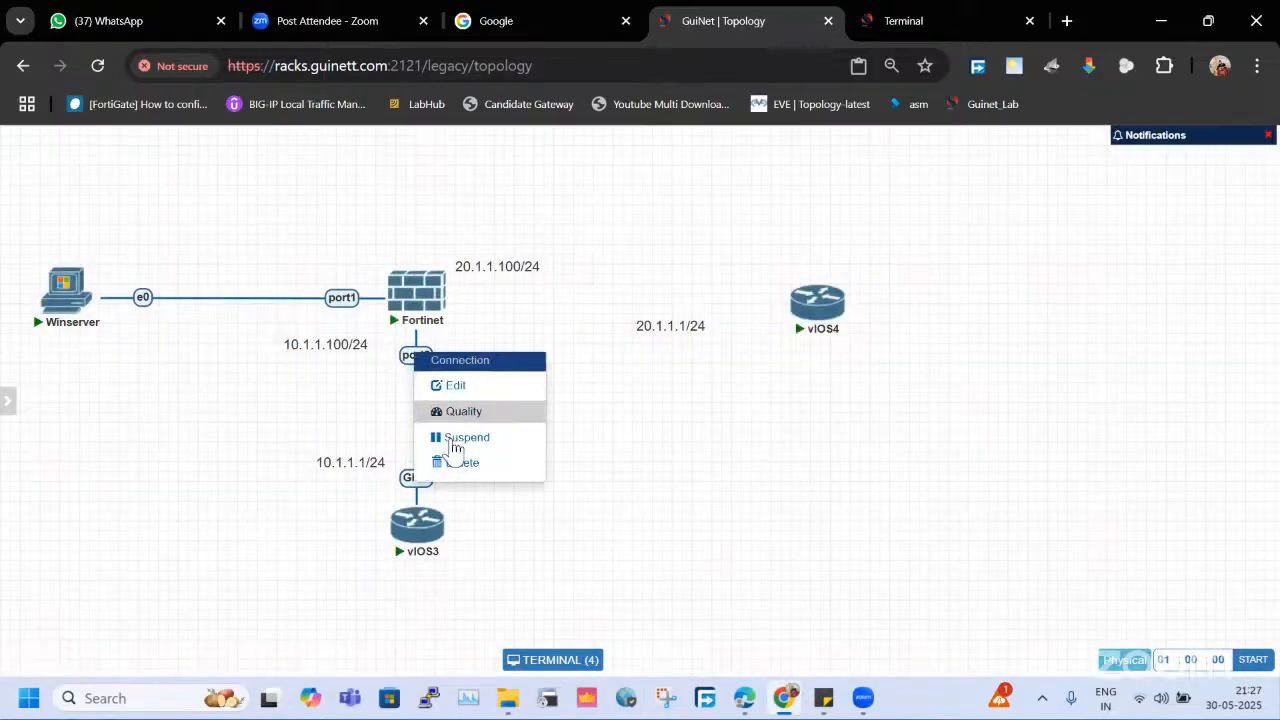
pyautogui.click(456, 462)
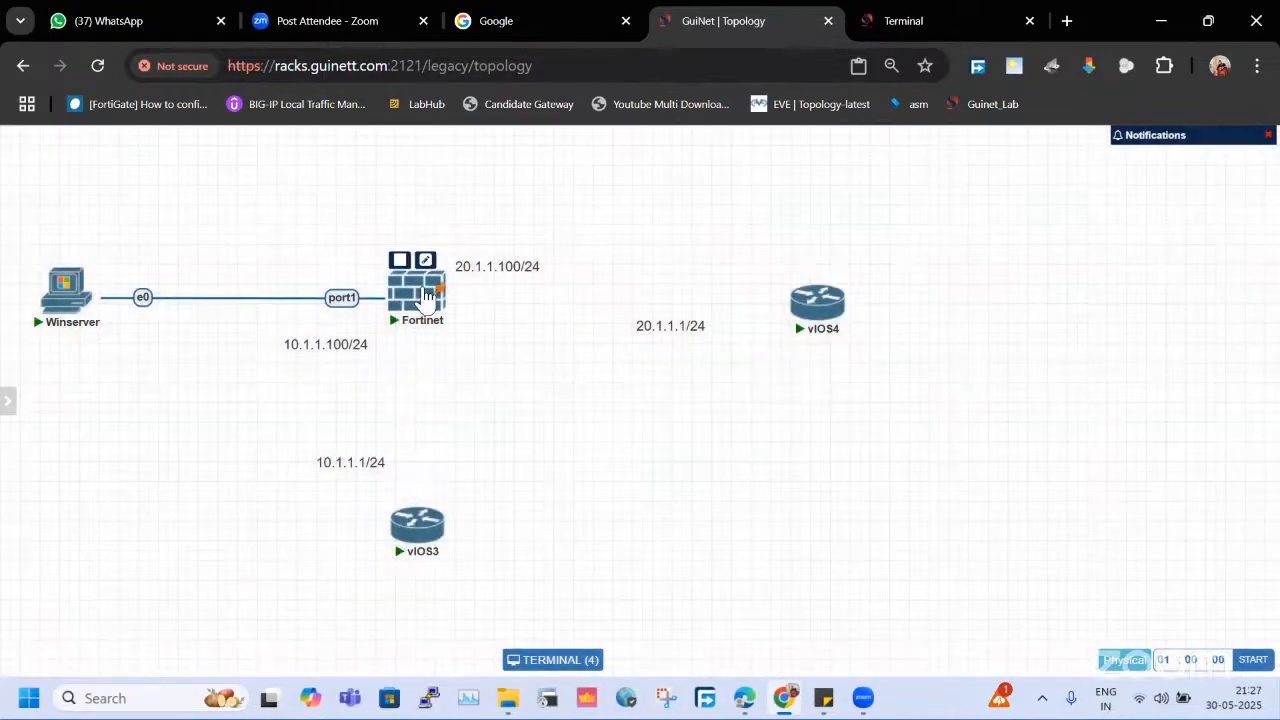
# - Connect Fortinet port3 to vIOS3 Gi0/0 and Fortinet port2 to vIOS4 Gi0/0 in the topology
pyautogui.moveTo(444, 281); pyautogui.dragTo(425, 548)
pyautogui.click(671, 313)
pyautogui.click(663, 391)
pyautogui.click(676, 569)
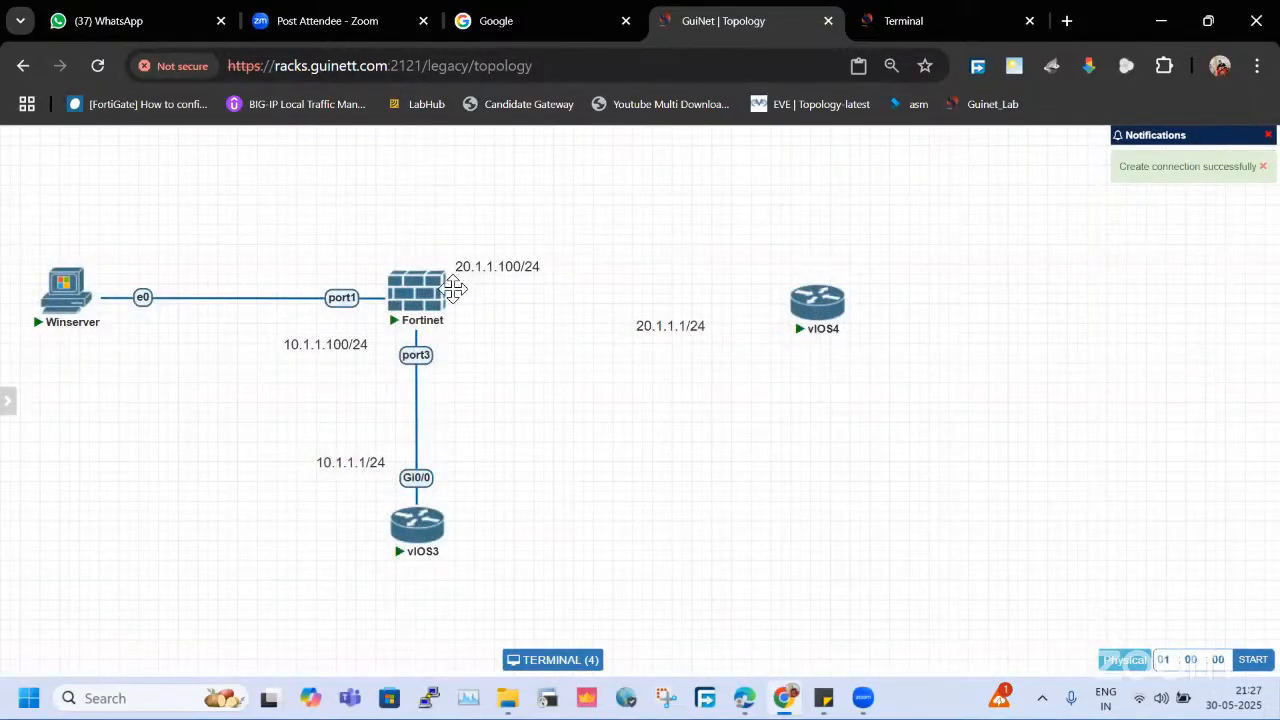
pyautogui.moveTo(440, 292); pyautogui.dragTo(818, 303)
pyautogui.click(674, 568)
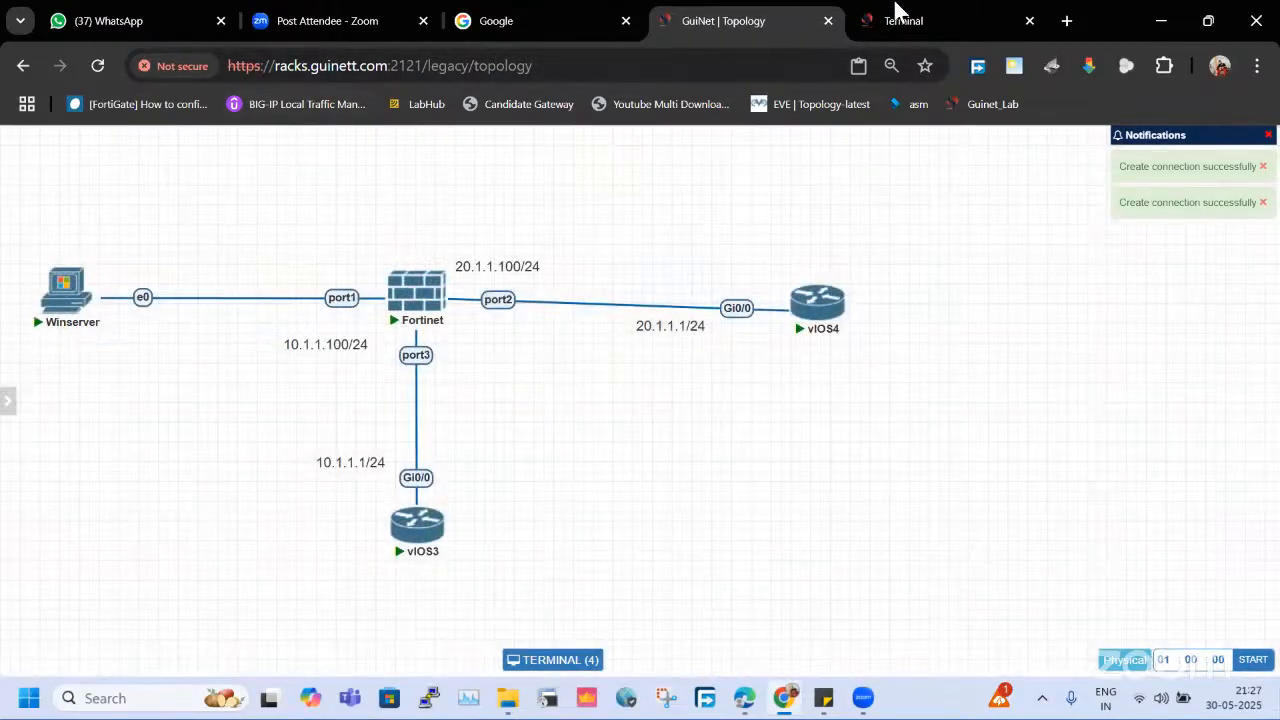
# - Ping the FortiGate LAN interface 10.1.1.100 from the vIOS3 console
pyautogui.click(894, 14)
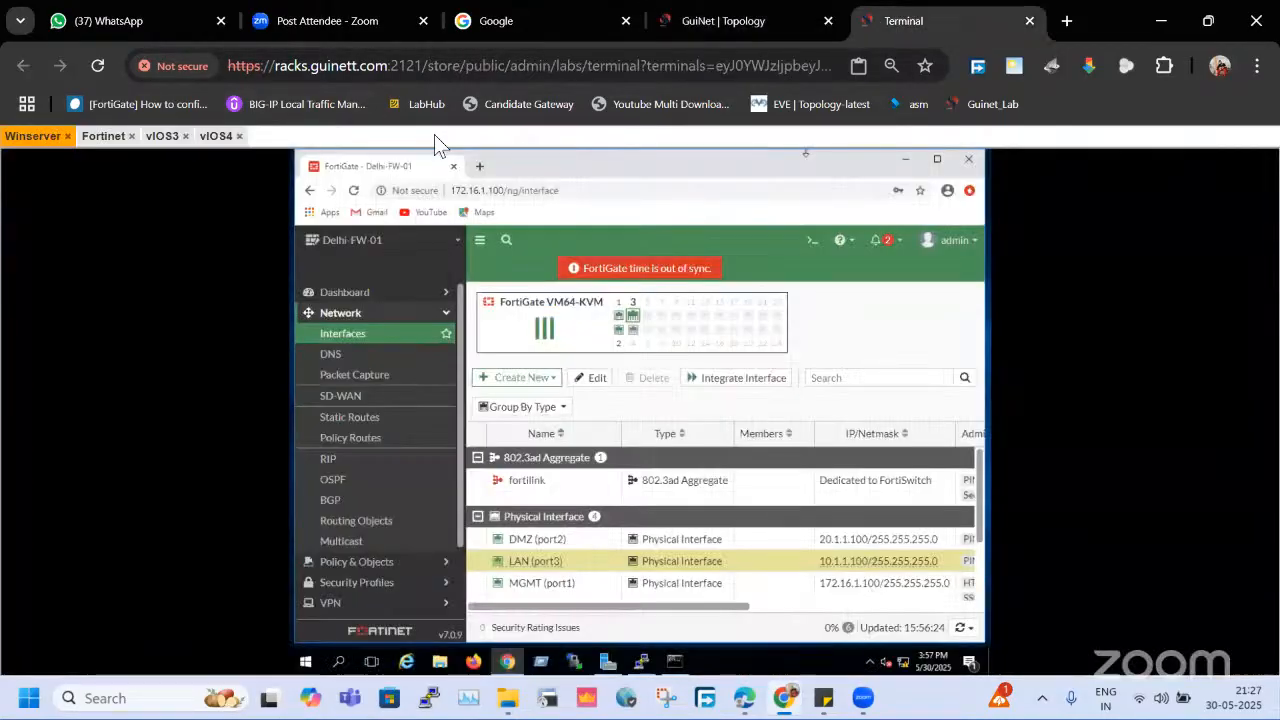
pyautogui.click(160, 135)
pyautogui.press('Return')
pyautogui.press('Return')
pyautogui.press('Return')
pyautogui.press('Return')
pyautogui.press('Return')
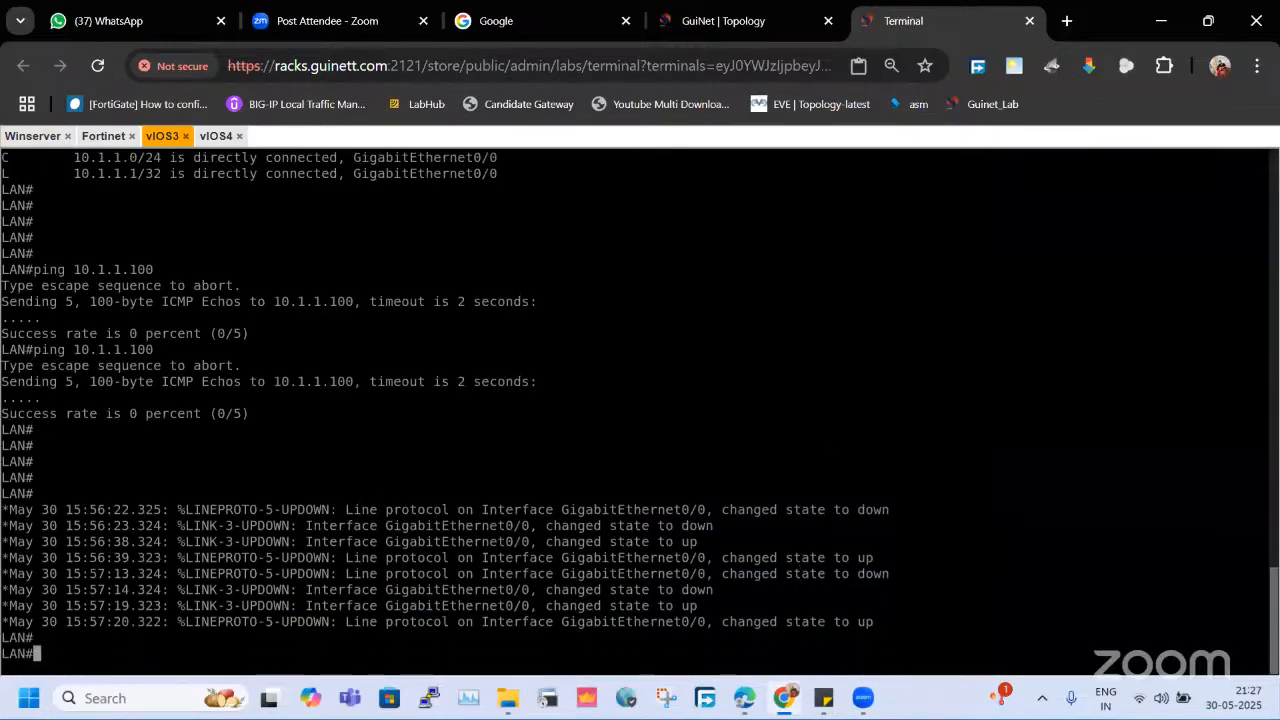
pyautogui.write('ping ')
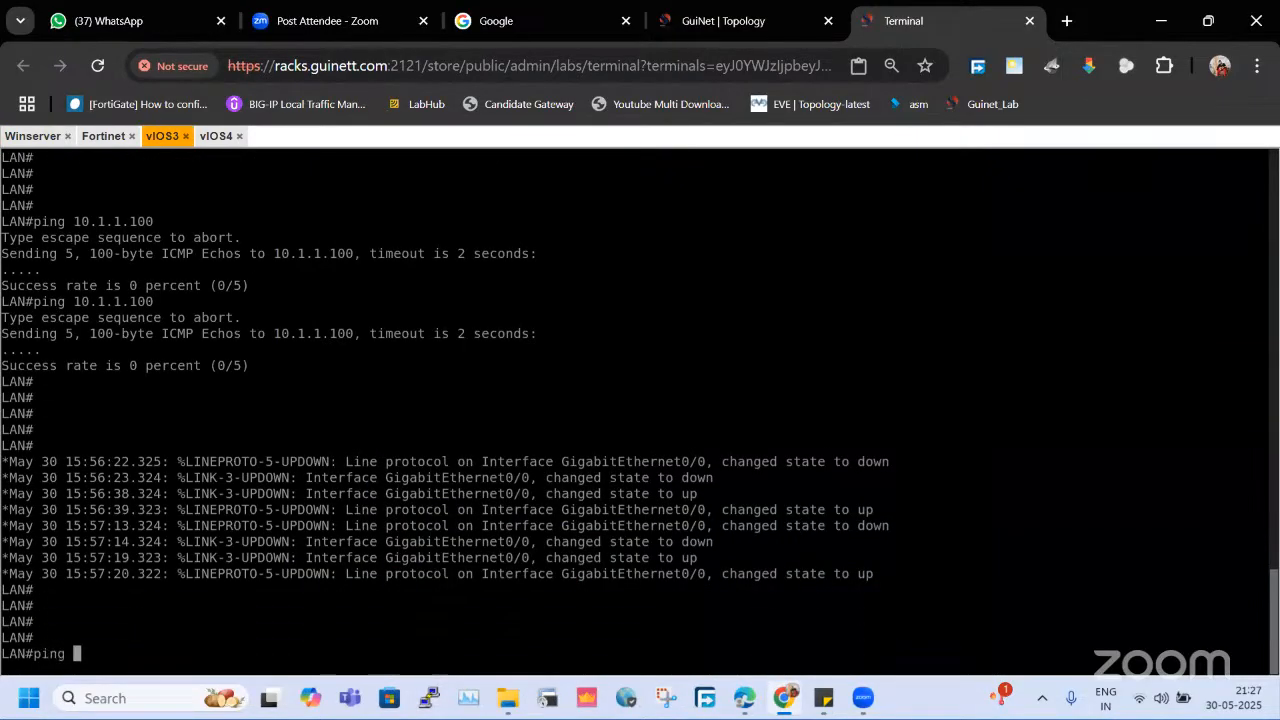
pyautogui.write('10.1.')
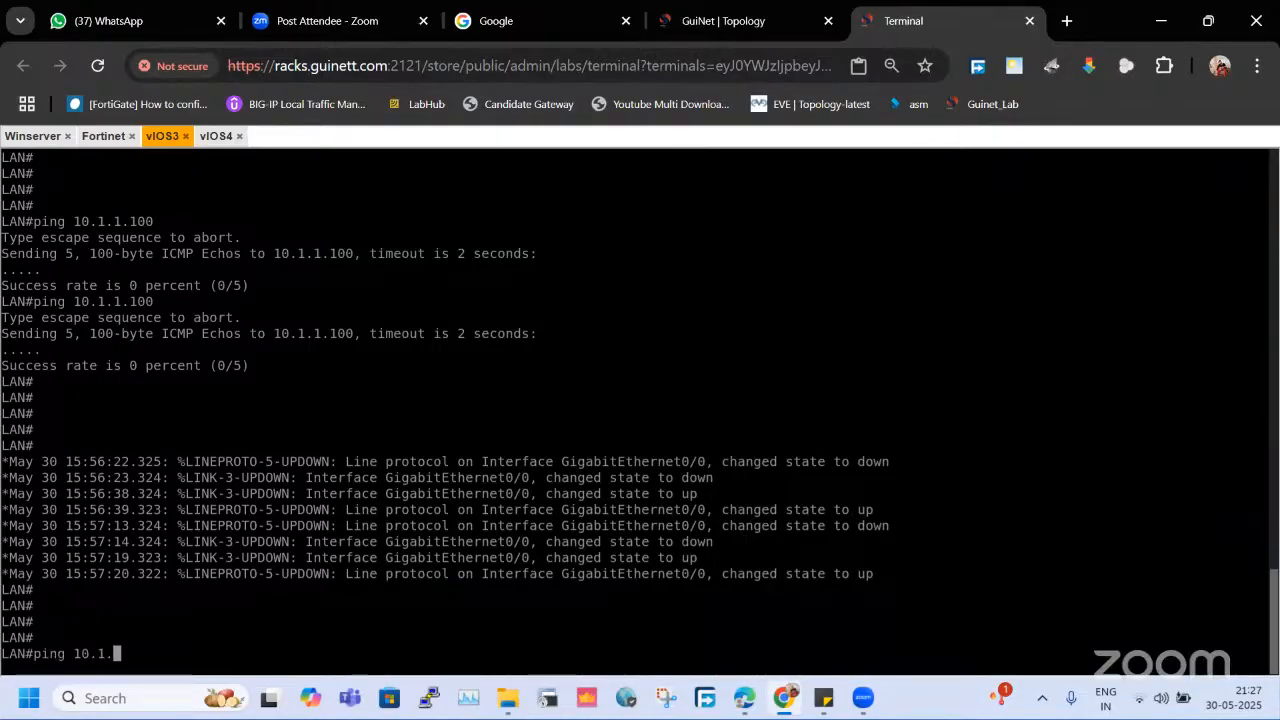
pyautogui.write('1.100')
pyautogui.press('Return')
pyautogui.press('Return')
pyautogui.press('Return')
pyautogui.press('Return')
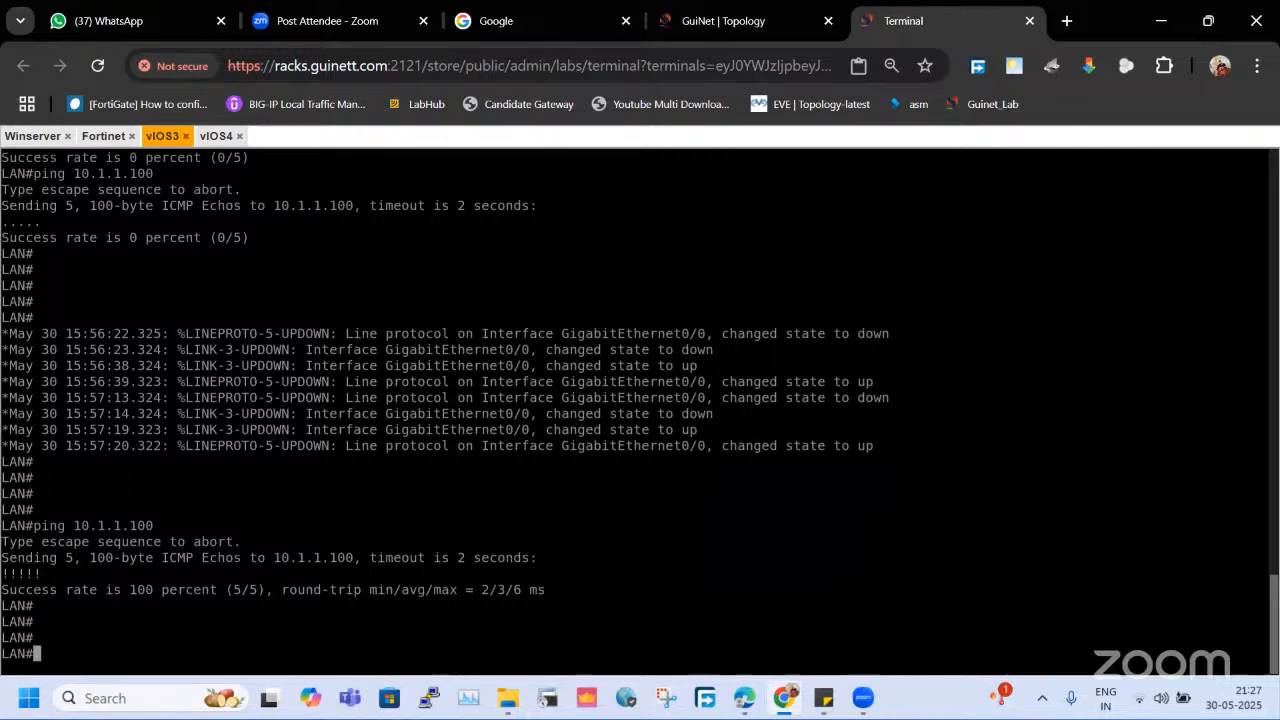
# - Ping the FortiGate DMZ interface 20.1.1.100 from the vIOS4 console
pyautogui.click(222, 137)
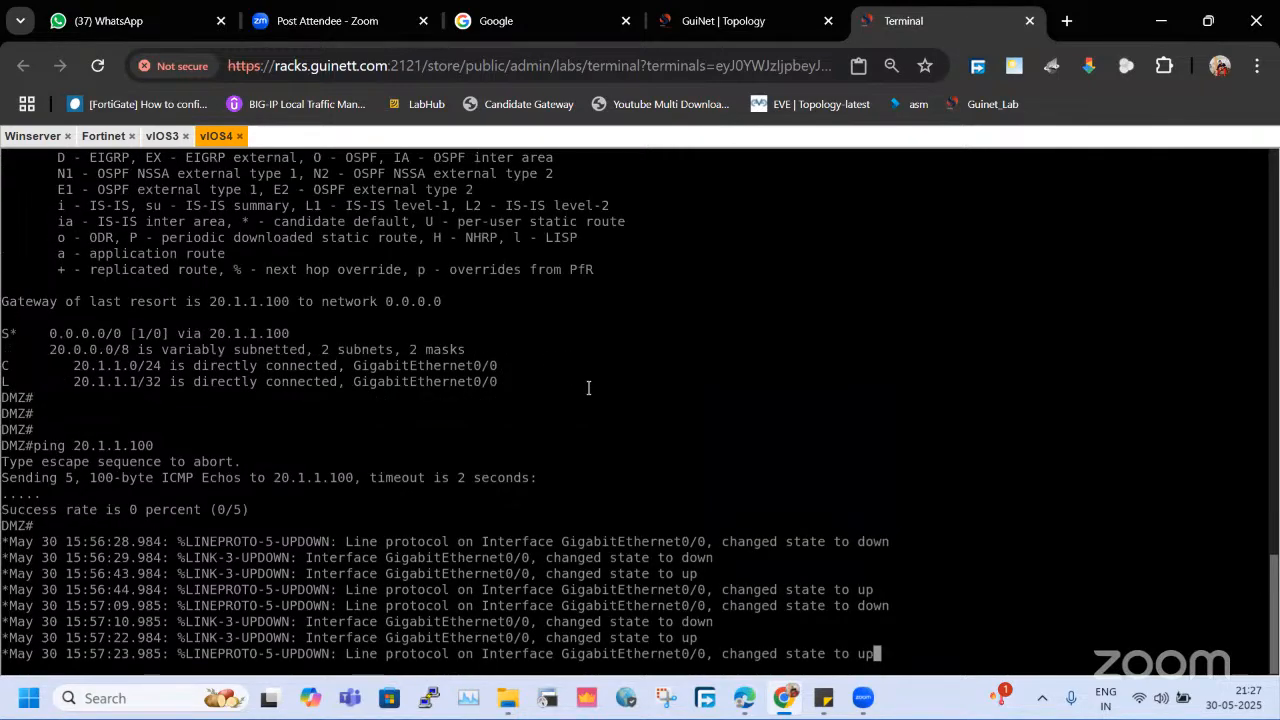
pyautogui.press('Return')
pyautogui.press('Return')
pyautogui.press('Return')
pyautogui.press('Return')
pyautogui.press('Return')
pyautogui.write('ping ')
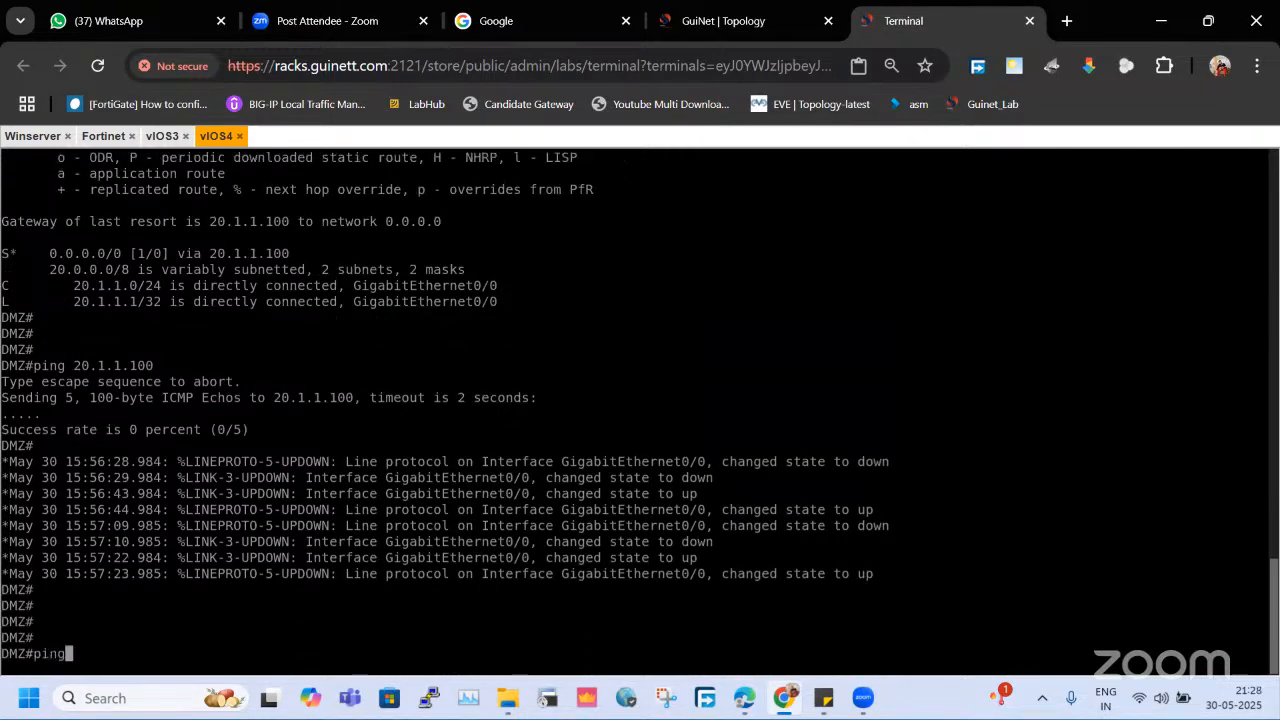
pyautogui.write('20.1.1.1')
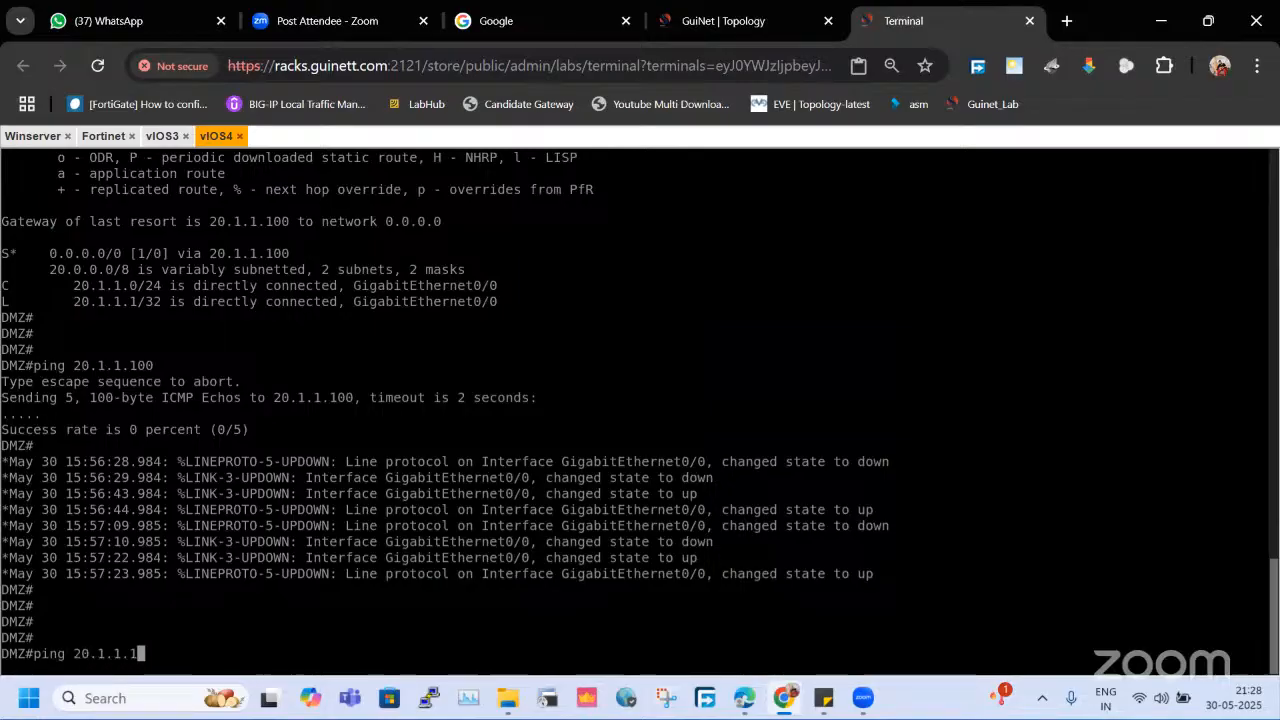
pyautogui.write('00')
pyautogui.press('Return')
pyautogui.press('Return')
pyautogui.press('Return')
pyautogui.press('Return')
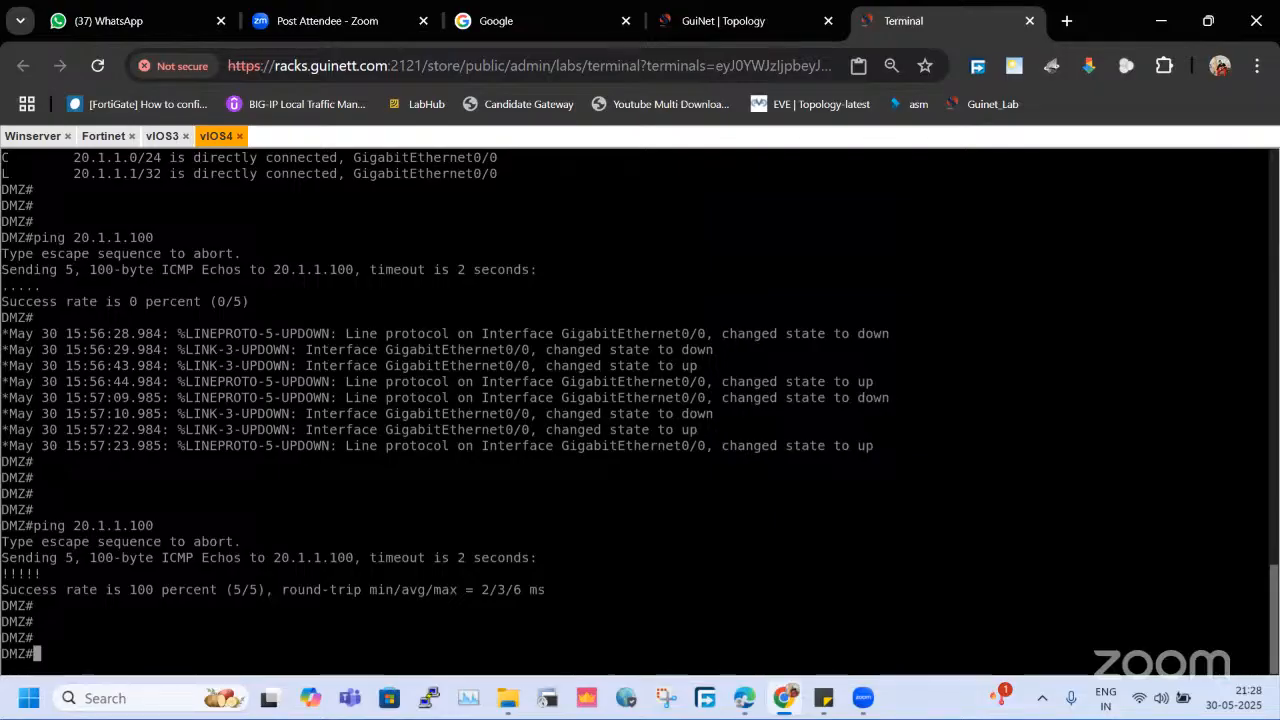
# - Move vIOS4 slightly in the topology so that its link to Fortinet port2 runs almost horizontally
pyautogui.click(762, 18)
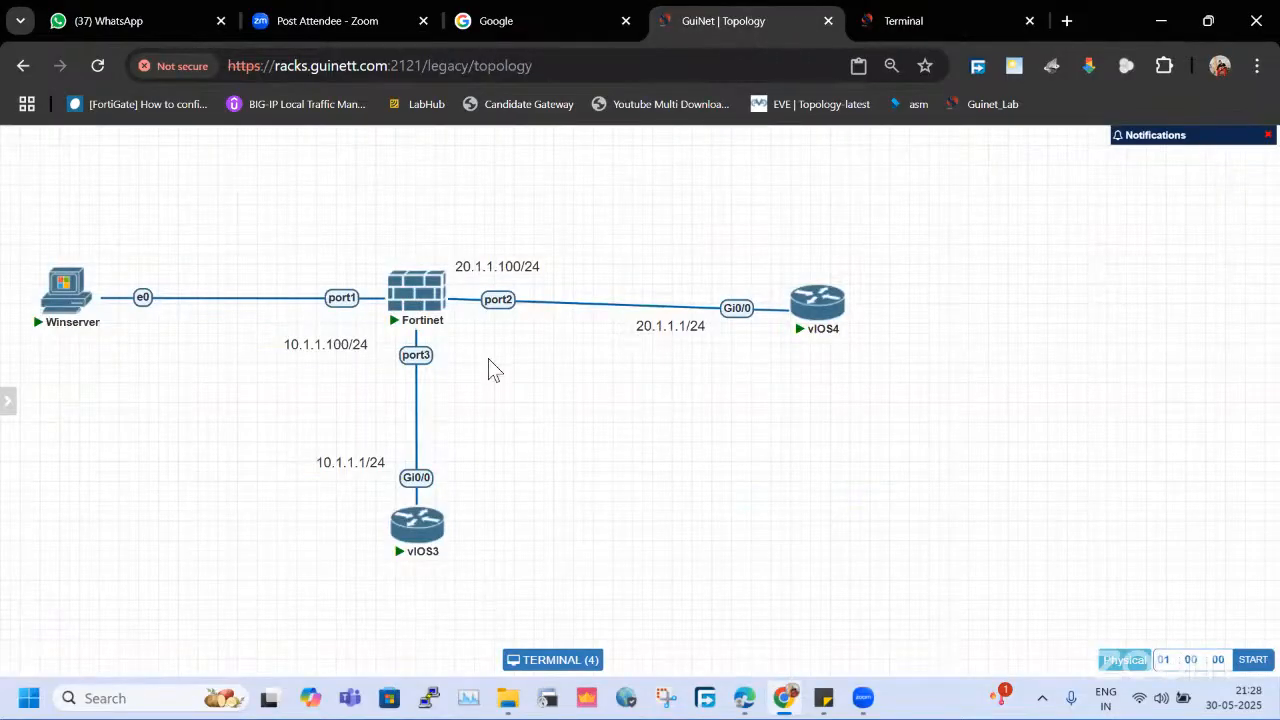
pyautogui.moveTo(832, 315); pyautogui.dragTo(820, 305)
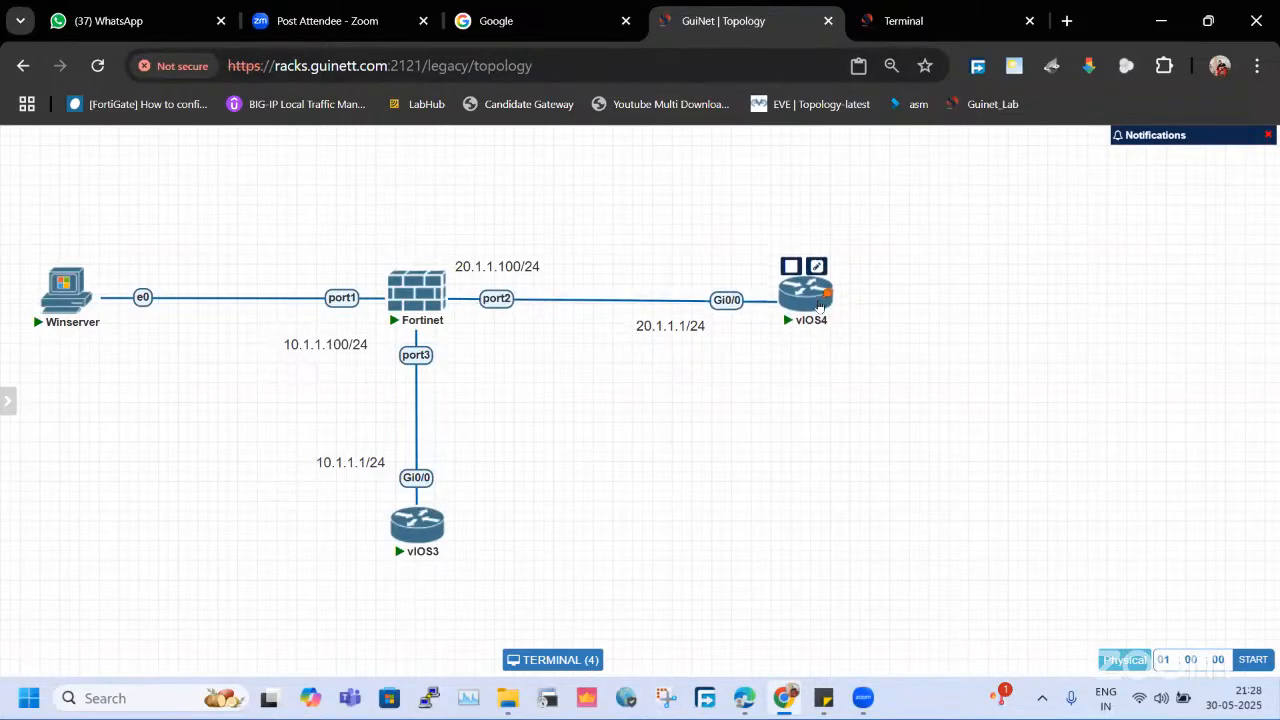
pyautogui.moveTo(291, 459); pyautogui.dragTo(668, 572)
pyautogui.click(332, 550)
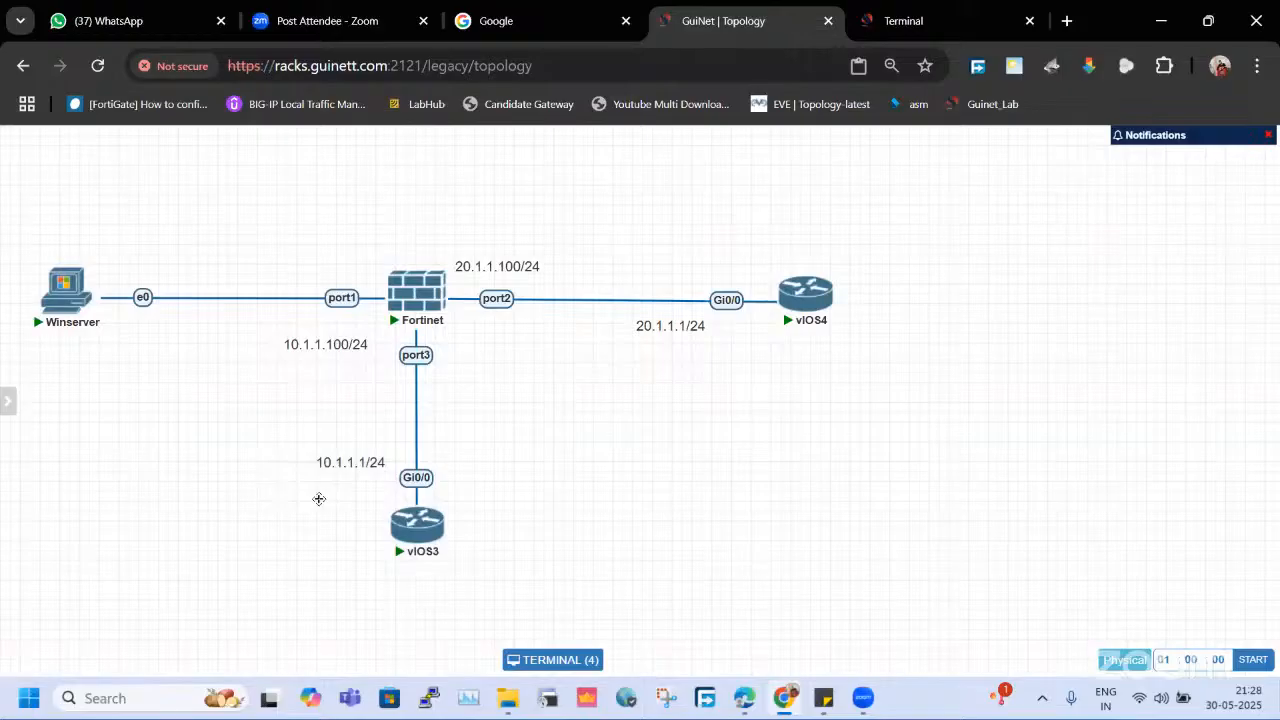
pyautogui.moveTo(280, 445); pyautogui.dragTo(553, 592)
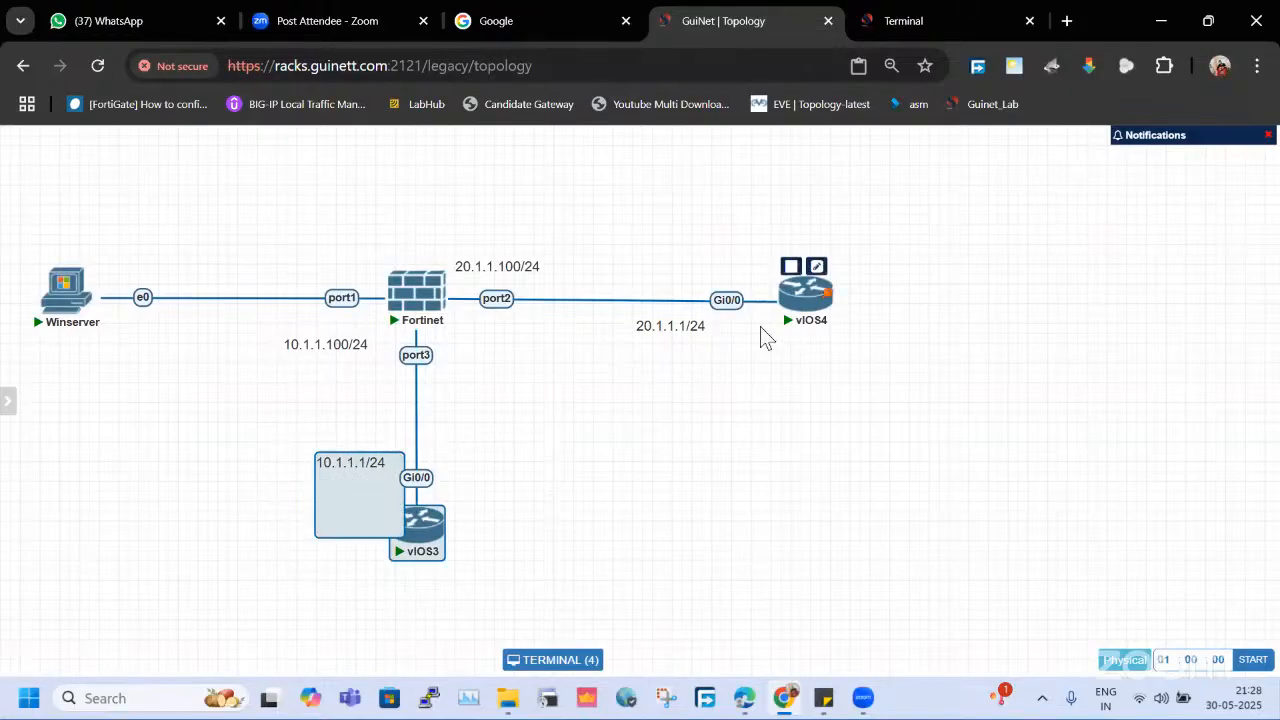
pyautogui.moveTo(672, 234); pyautogui.dragTo(1040, 392)
pyautogui.moveTo(230, 427); pyautogui.dragTo(600, 526)
pyautogui.moveTo(673, 226); pyautogui.dragTo(888, 368)
pyautogui.click(640, 516)
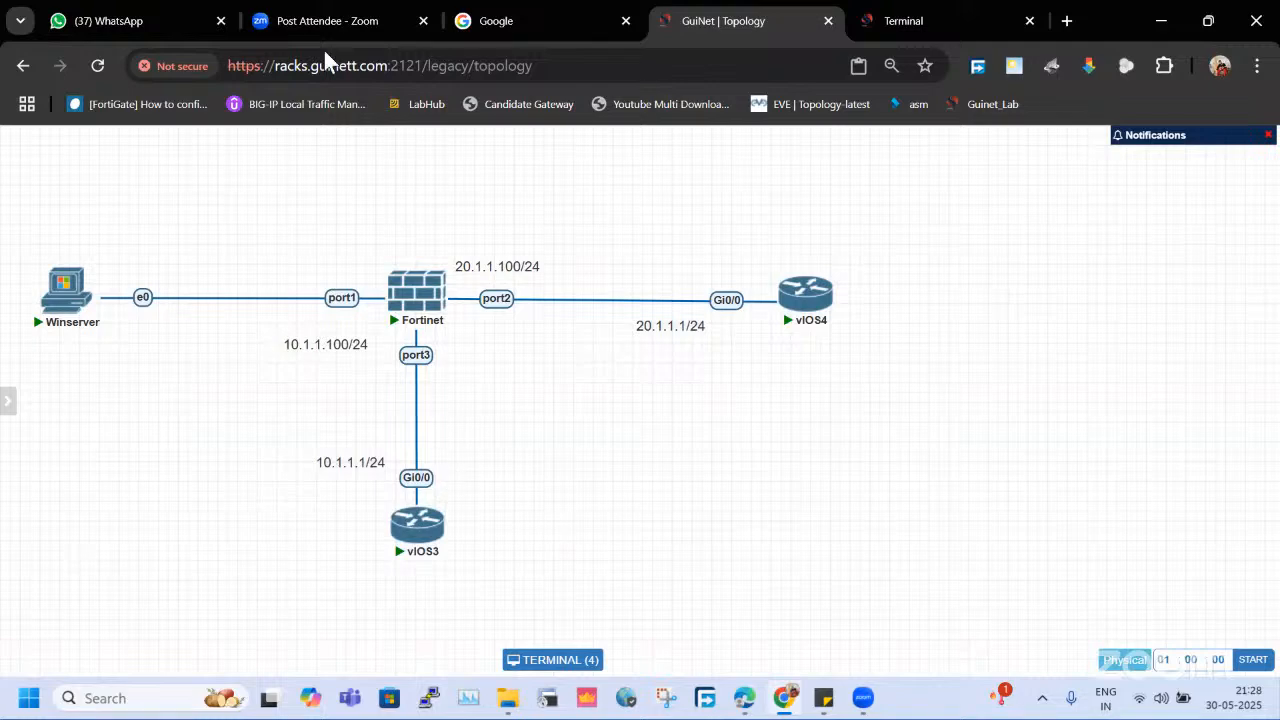
pyautogui.click(943, 16)
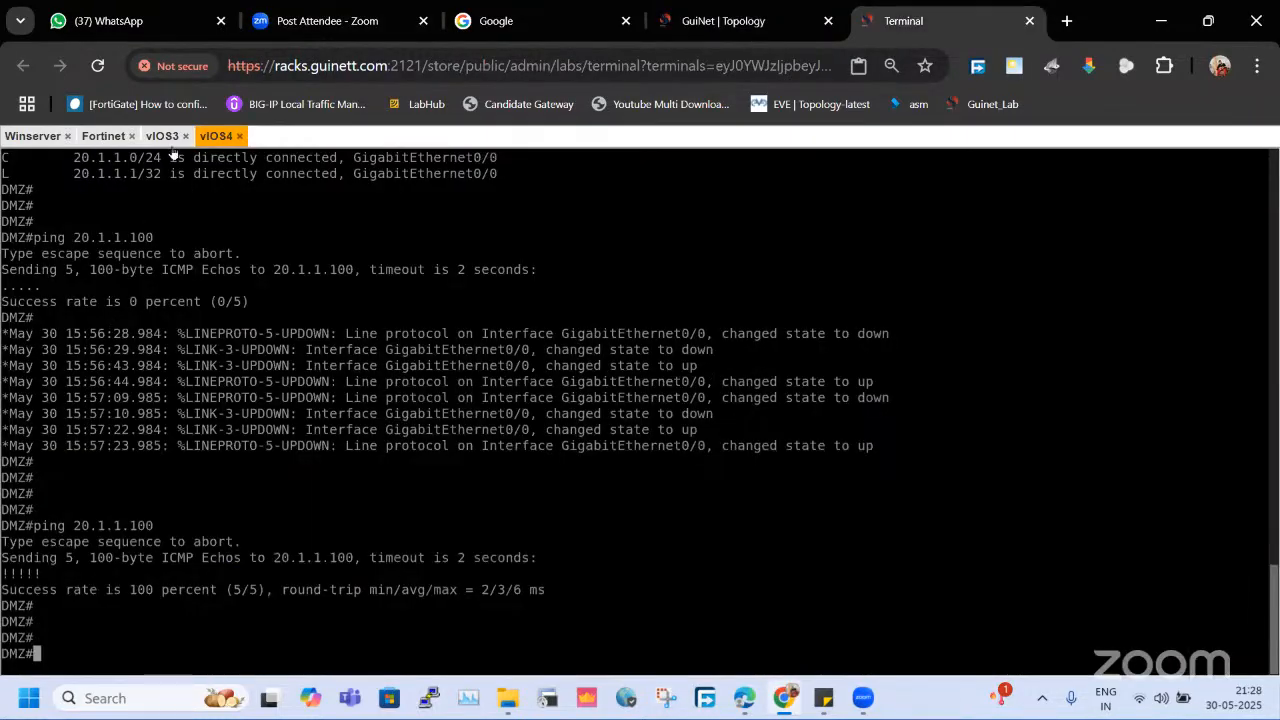
pyautogui.click(160, 137)
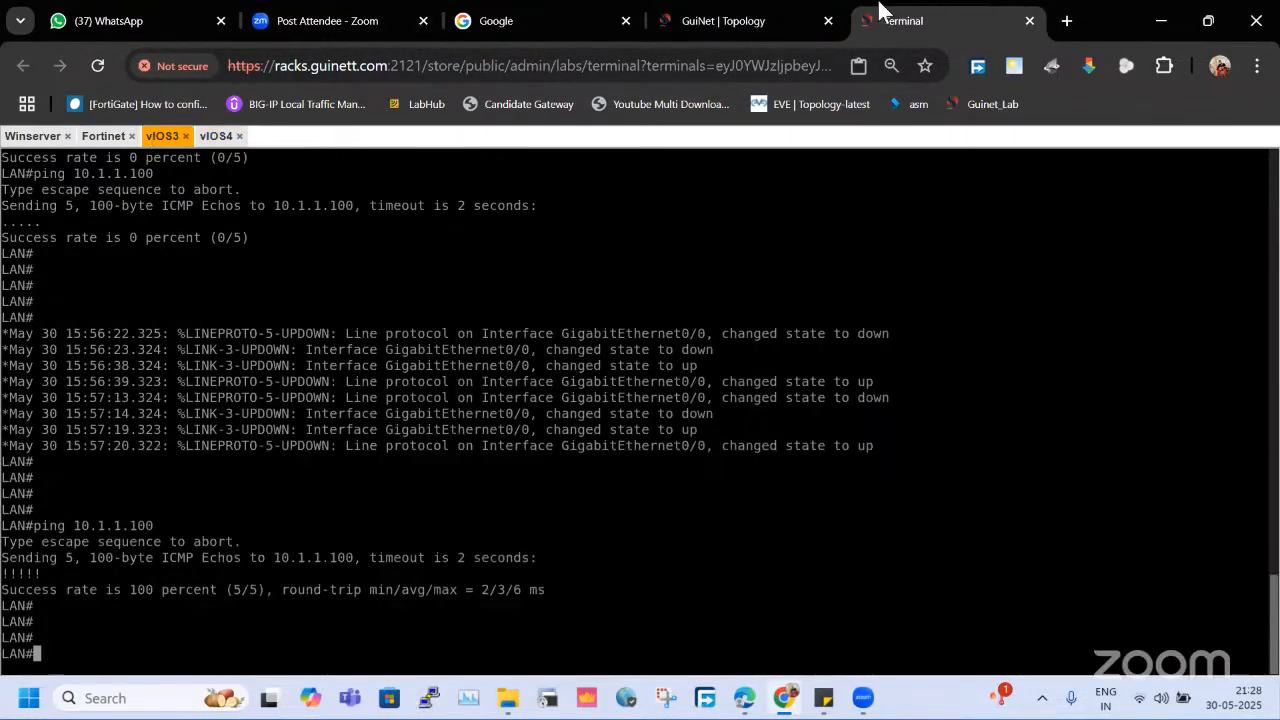
pyautogui.click(760, 20)
# - Move the 10.1.1.1/24 label down in the topology so it sits beside vIOS3's Gi0/0 port
pyautogui.moveTo(410, 555)
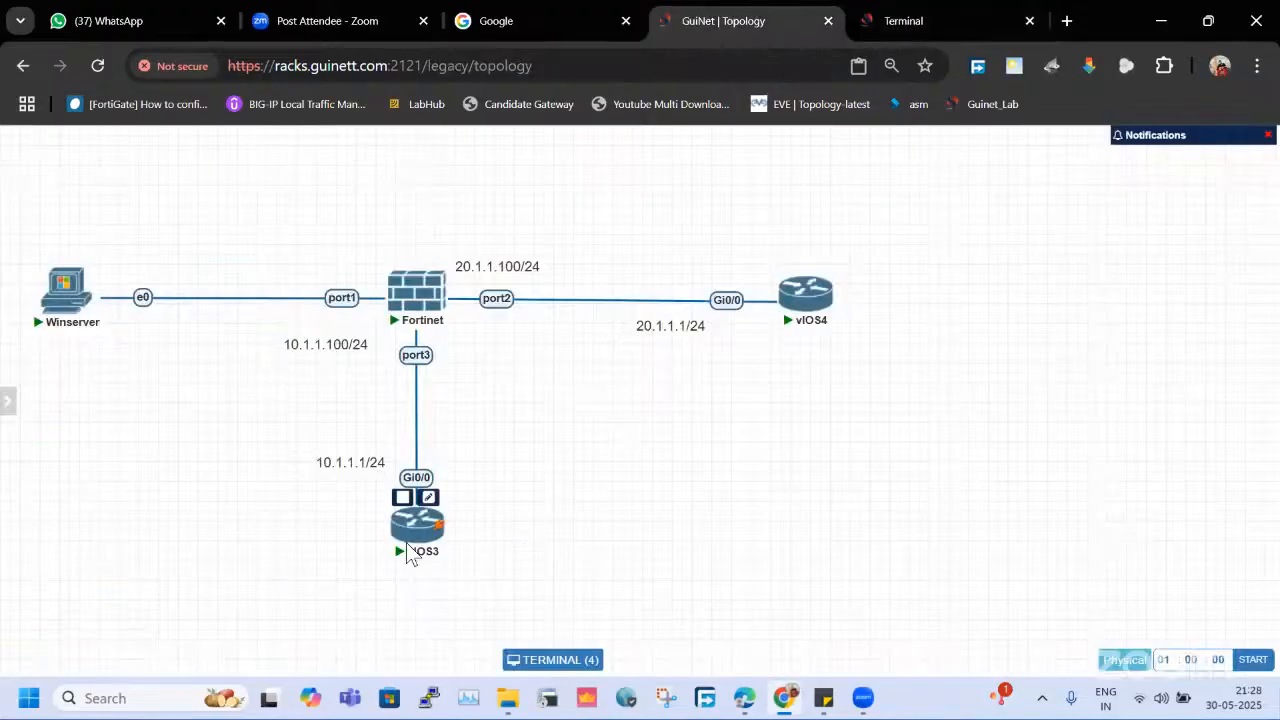
pyautogui.moveTo(323, 517)
pyautogui.mouseDown()
pyautogui.moveTo(500, 546)
pyautogui.moveTo(352, 545)
pyautogui.moveTo(325, 527)
pyautogui.mouseUp()
pyautogui.doubleClick(351, 493)
pyautogui.moveTo(400, 549); pyautogui.dragTo(370, 487)
pyautogui.click(635, 523)
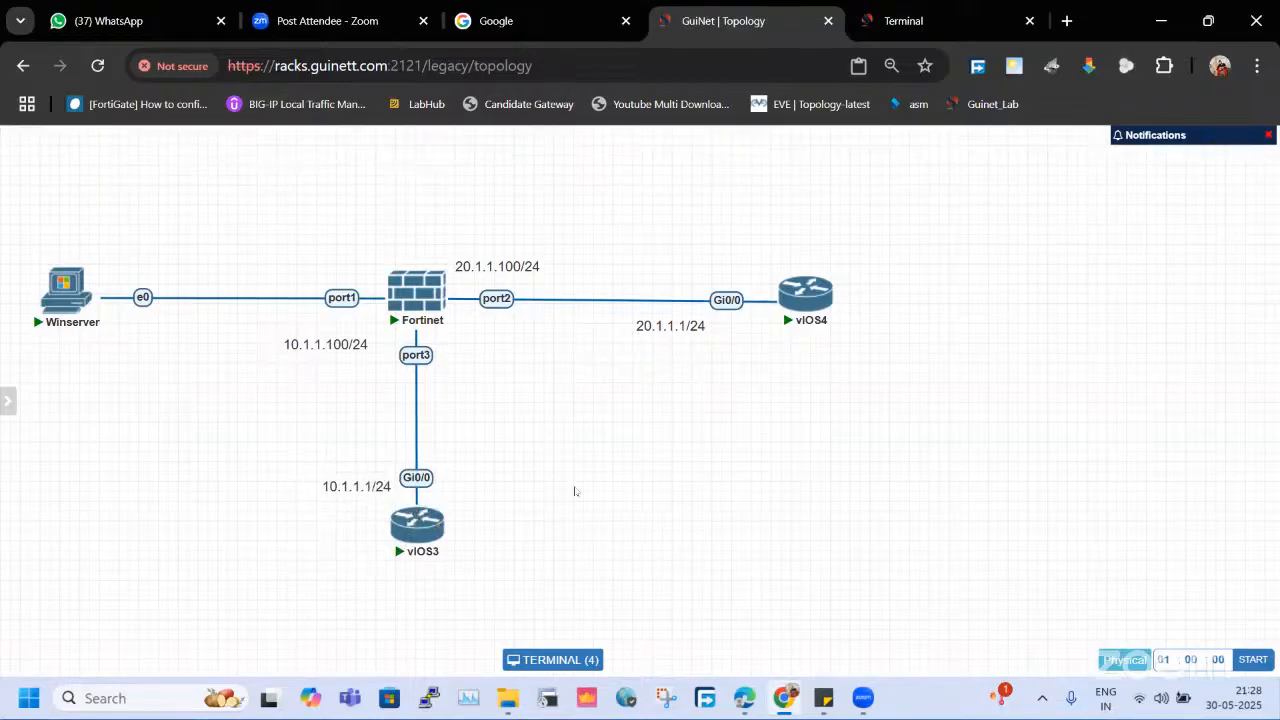
# - Ping the DMZ router address 20.1.1.1 from the vIOS3 console
pyautogui.click(958, 14)
pyautogui.write('ping 20')
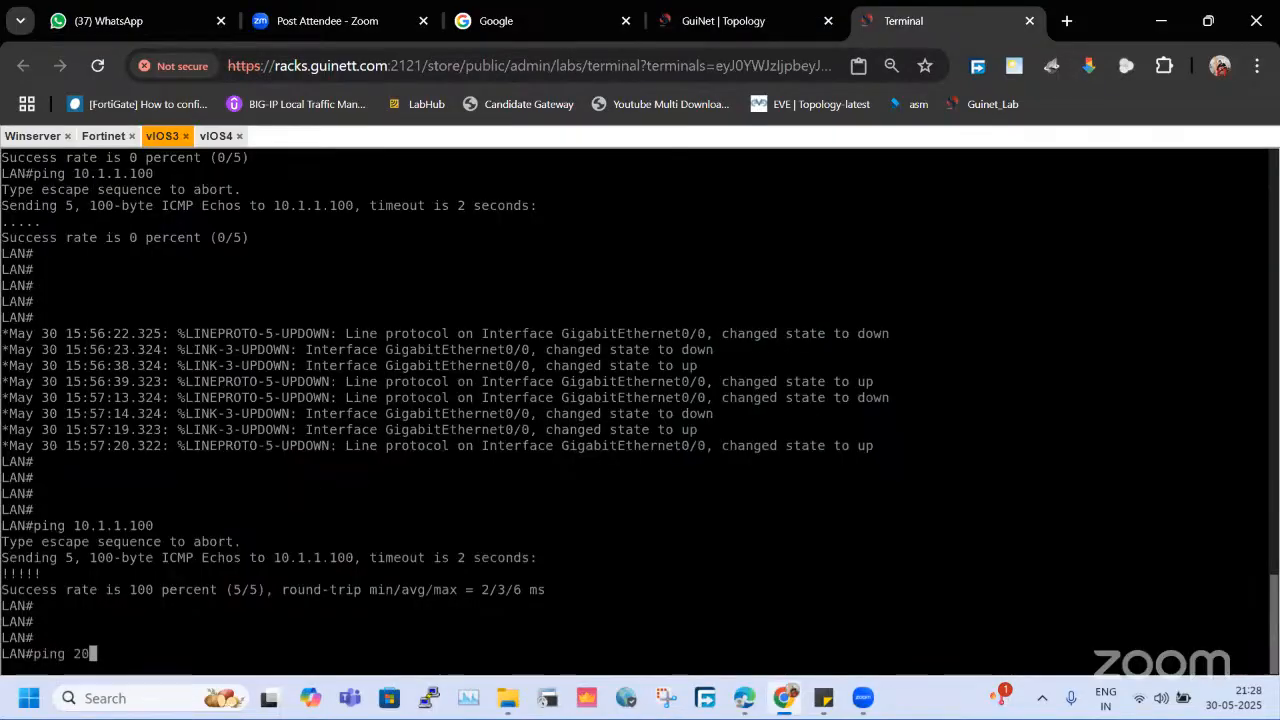
pyautogui.write('.1.1.')
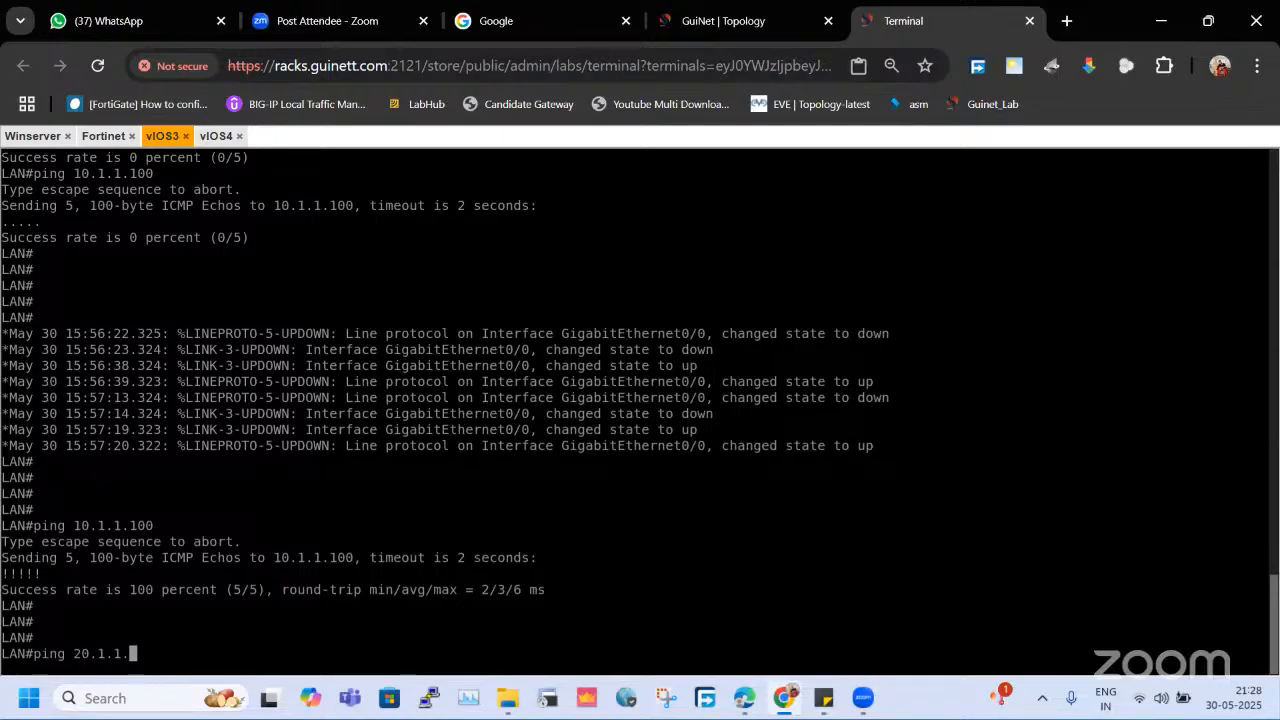
pyautogui.write('100')
pyautogui.press('BackSpace')
pyautogui.press('BackSpace')
pyautogui.press('BackSpace')
pyautogui.write('1')
pyautogui.press('Return')
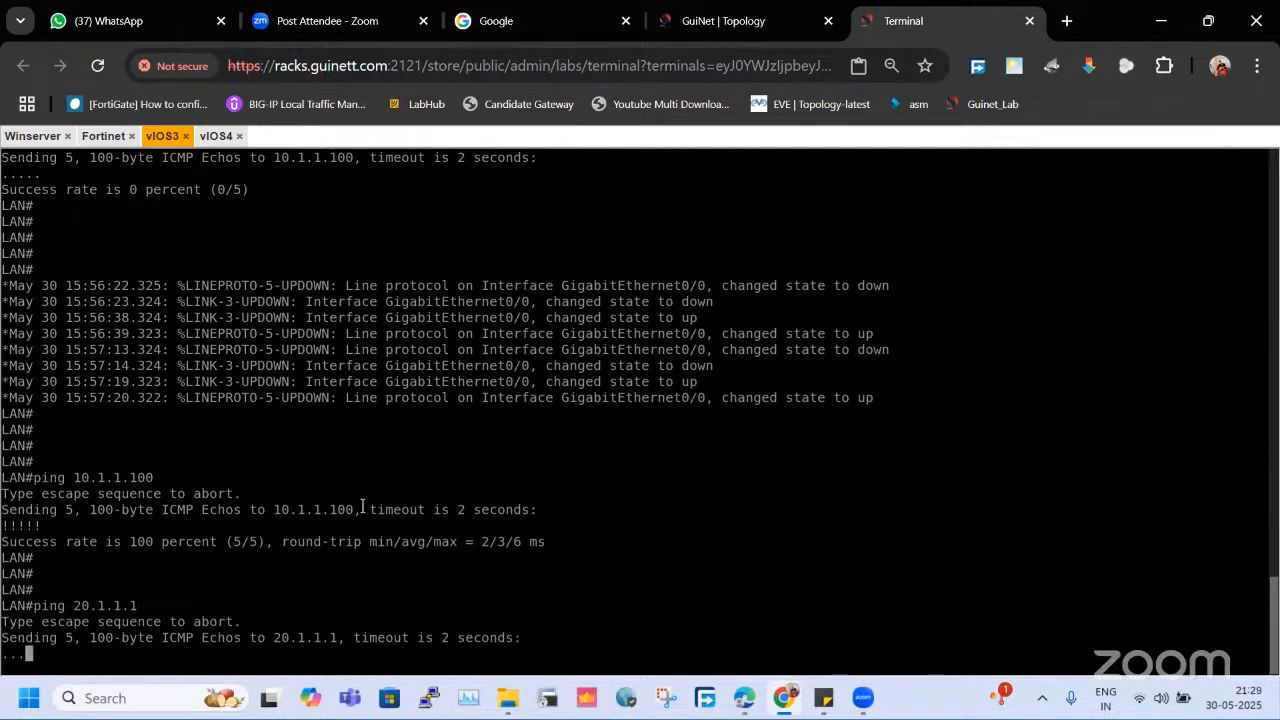
# - Open the FortiGate firewall policy list on Winserver, expand the Implicit section and examine the Implicit Deny rule through its log and byte columns
pyautogui.click(35, 135)
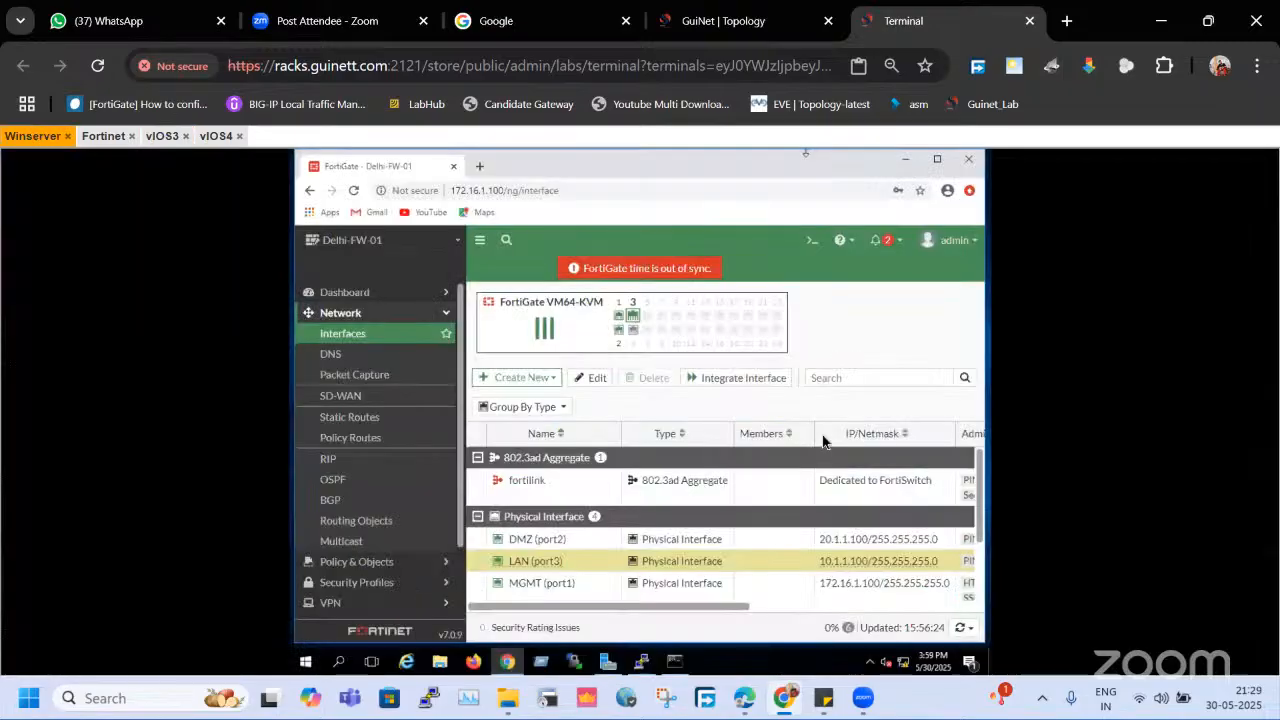
pyautogui.click(393, 322)
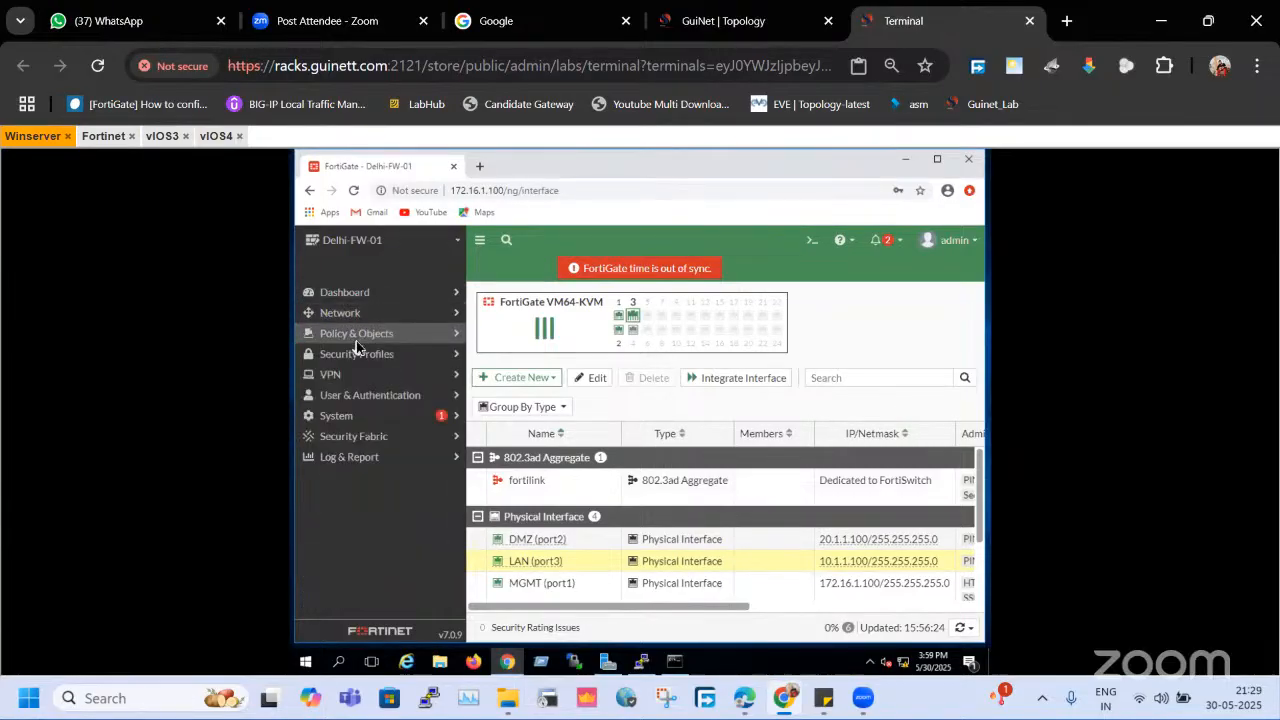
pyautogui.click(355, 340)
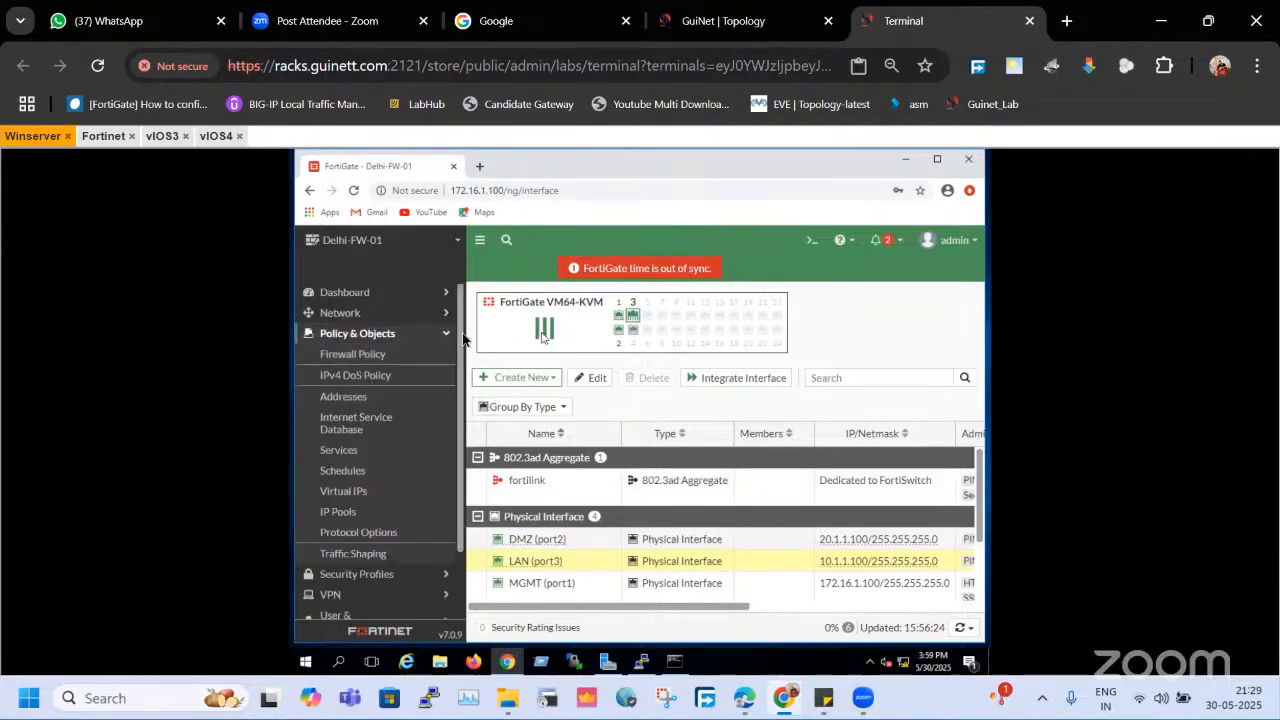
pyautogui.click(355, 356)
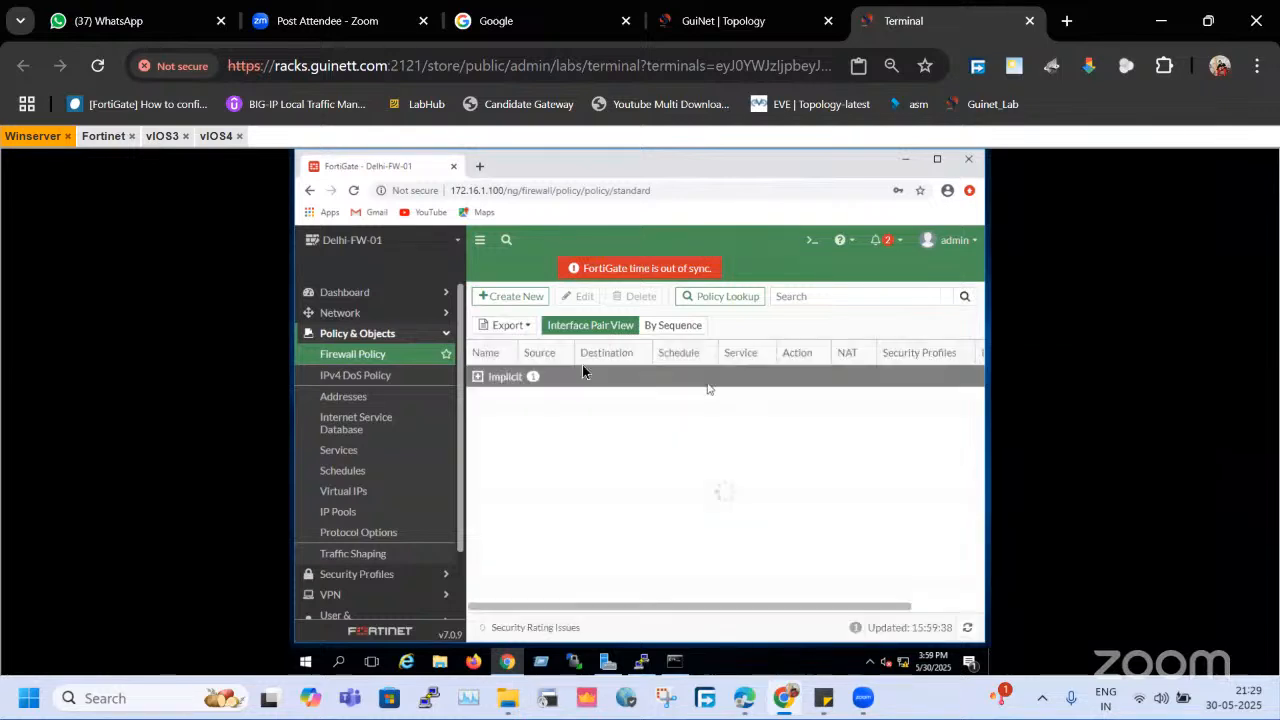
pyautogui.click(477, 377)
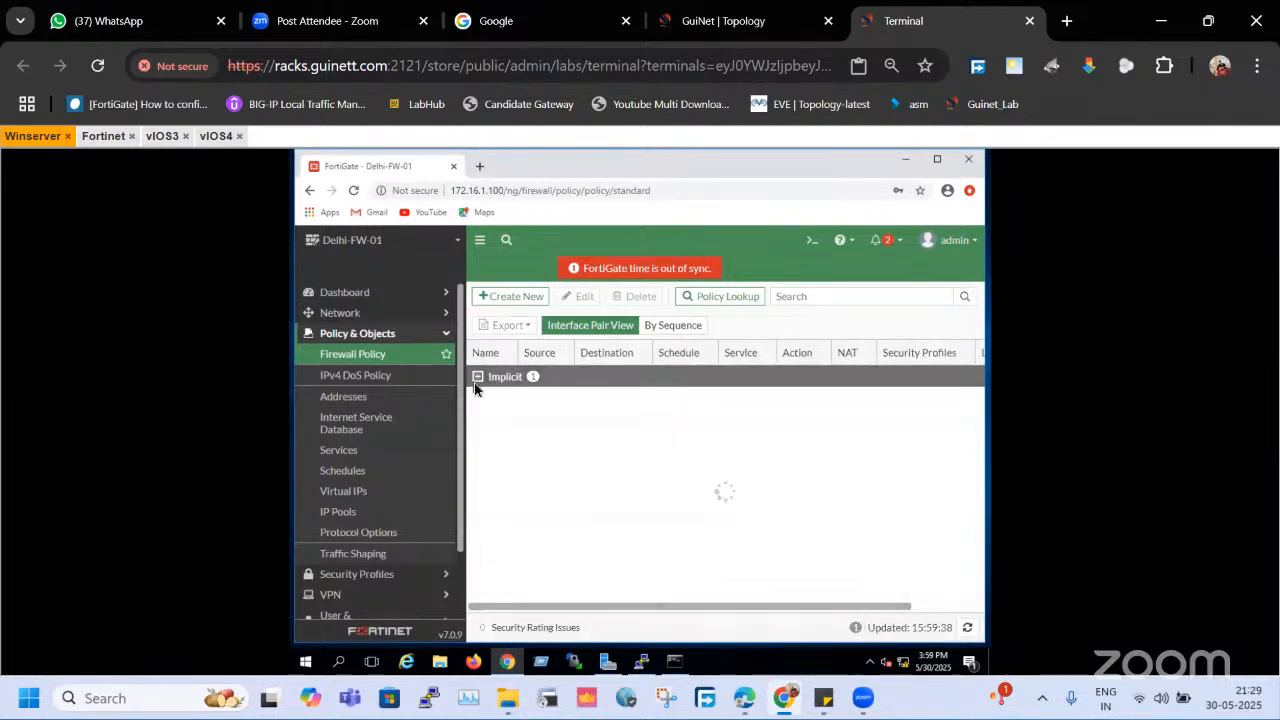
pyautogui.click(511, 402)
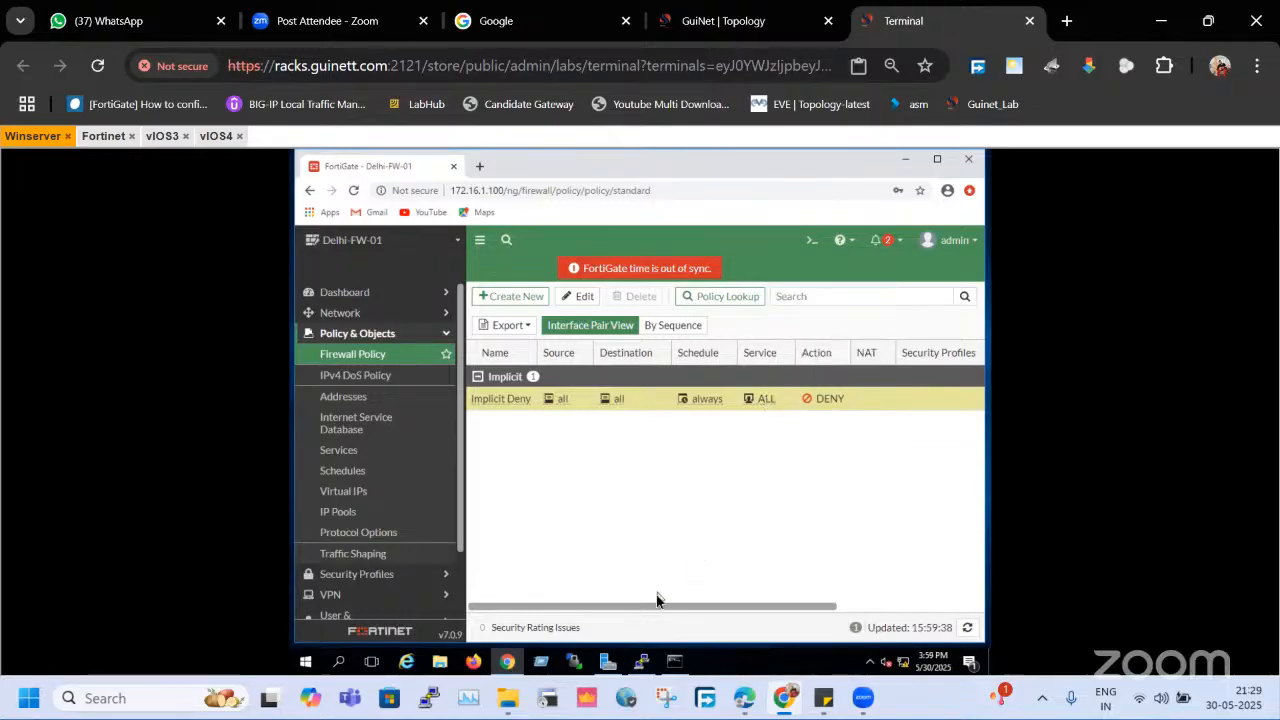
pyautogui.moveTo(651, 608); pyautogui.dragTo(958, 615)
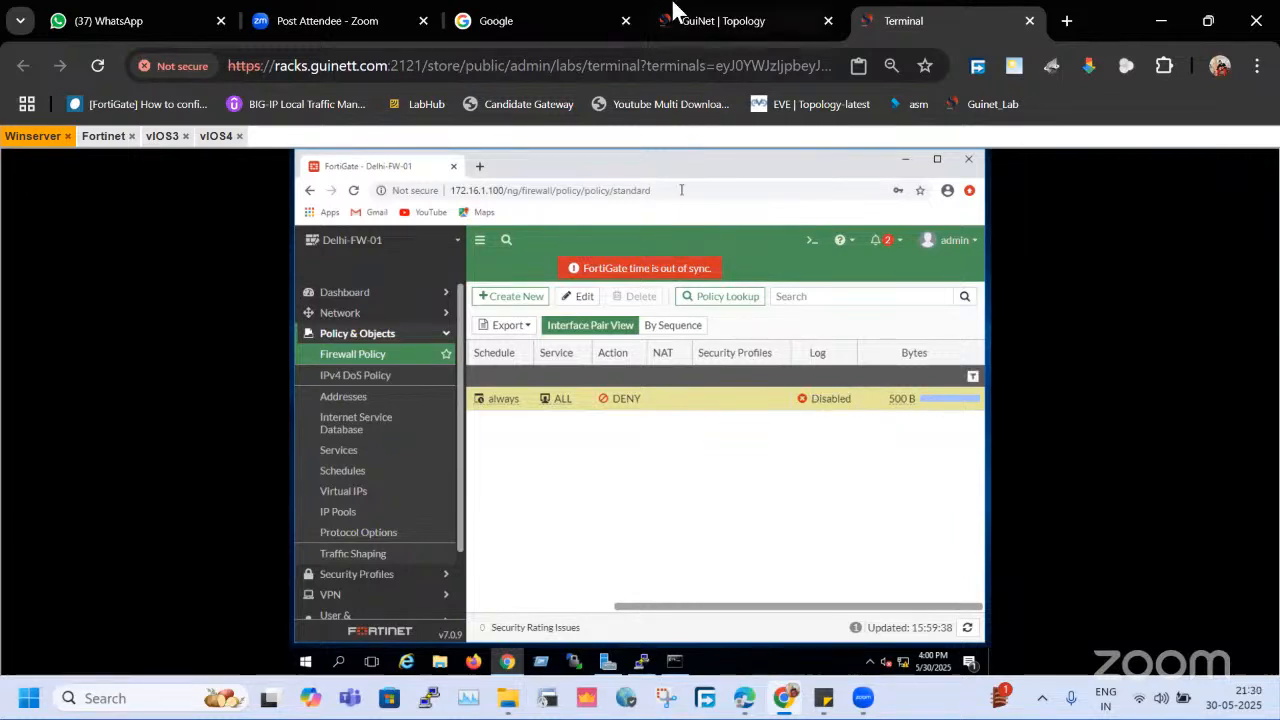
# - Repeat the ping from vIOS3 to the DMZ router 20.1.1.1
pyautogui.click(745, 20)
pyautogui.click(880, 12)
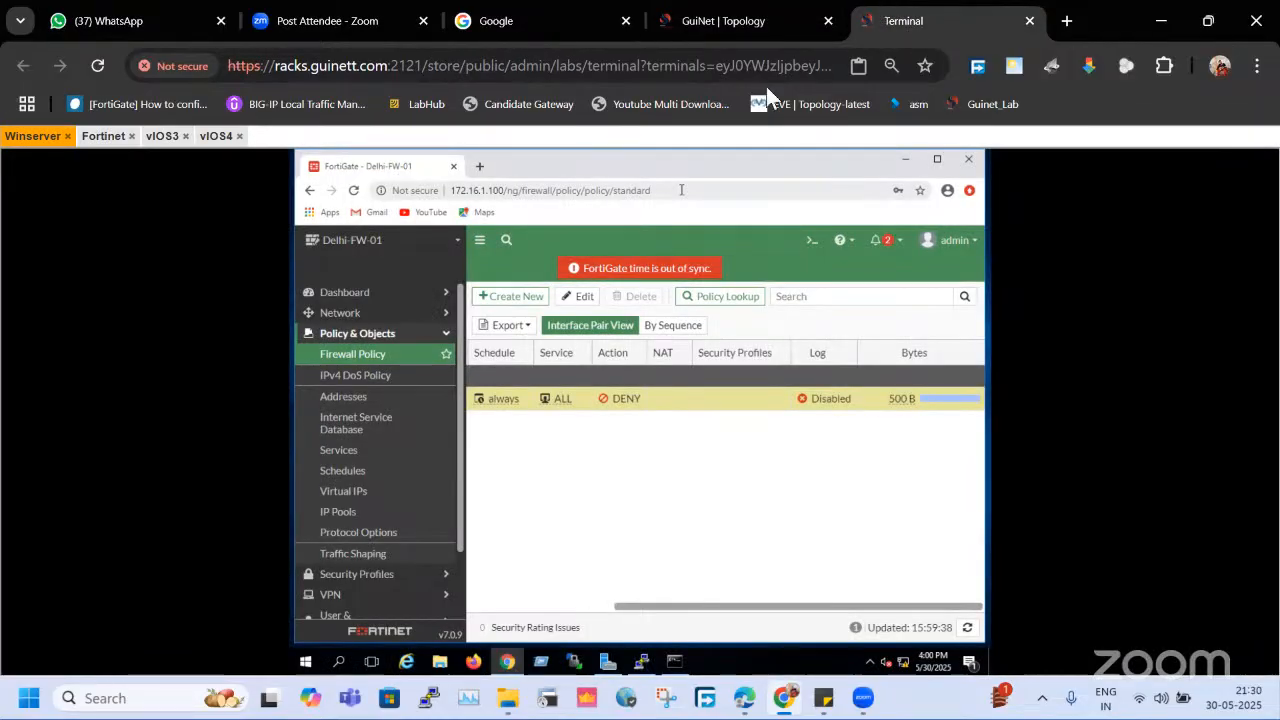
pyautogui.click(147, 136)
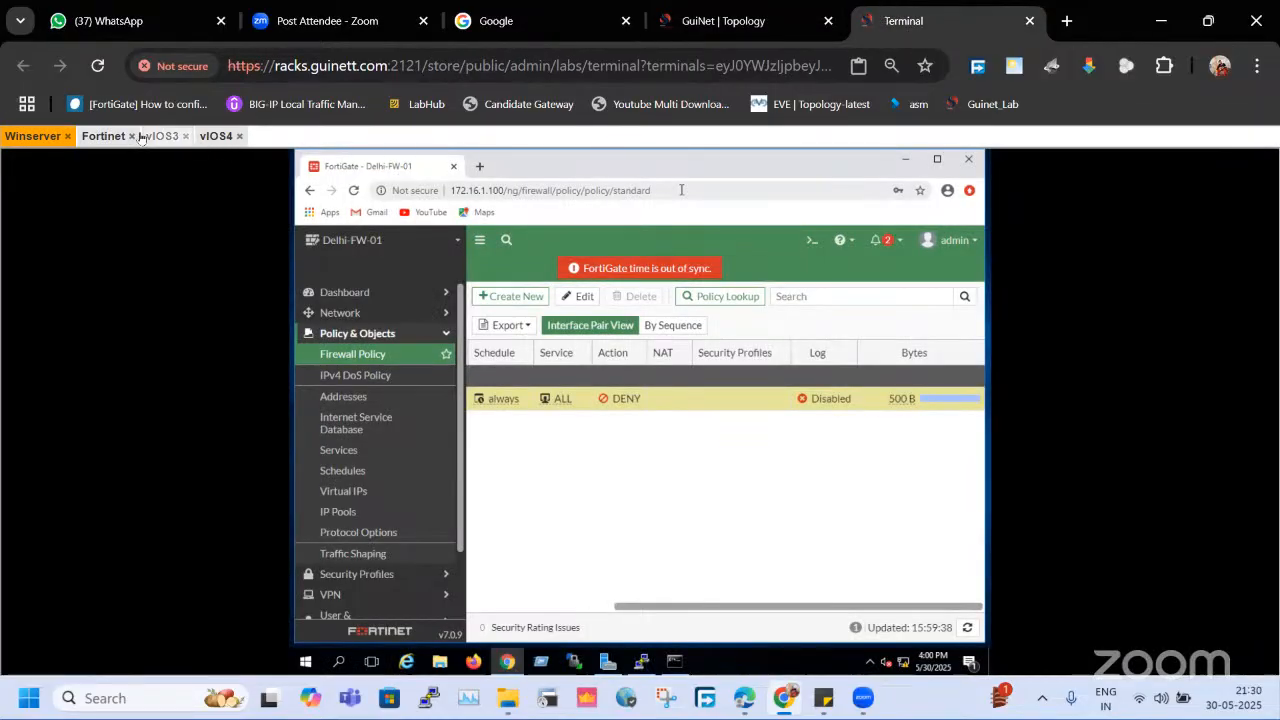
pyautogui.press('Up')
pyautogui.press('Return')
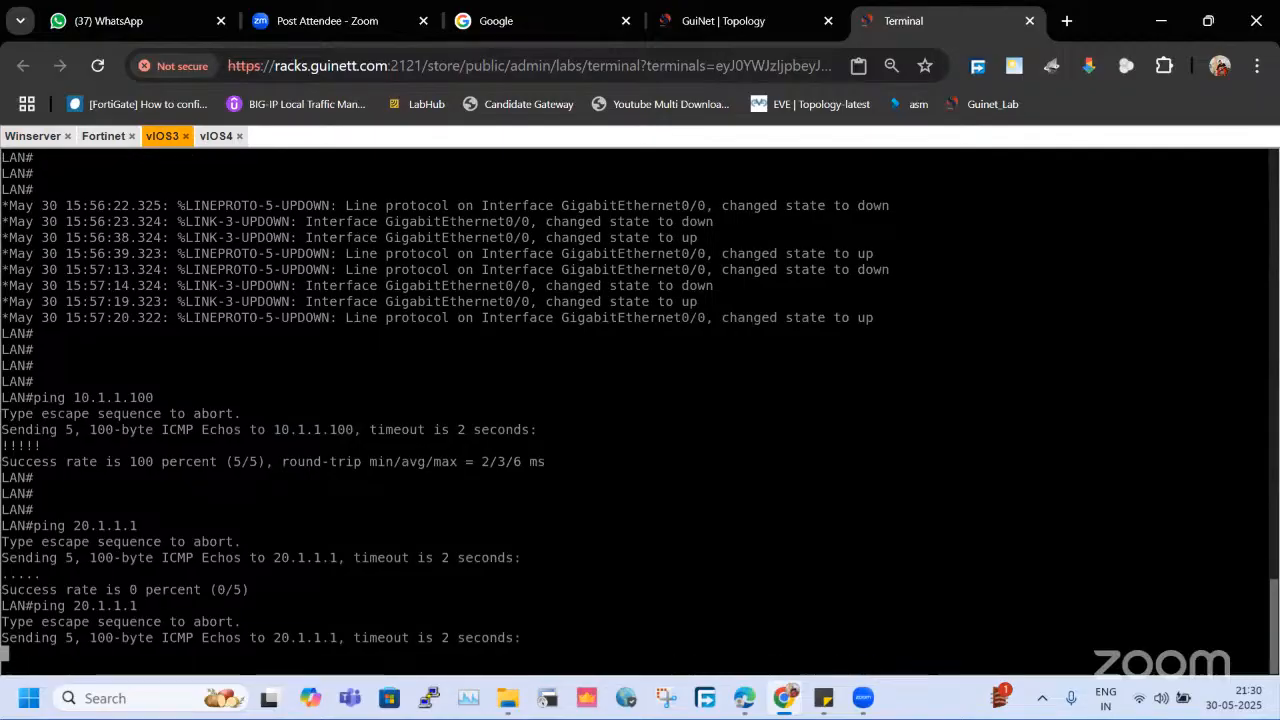
# - Return to the FortiGate firewall policy list on Winserver and recheck the Implicit Deny rule's byte counter and main columns
pyautogui.click(725, 12)
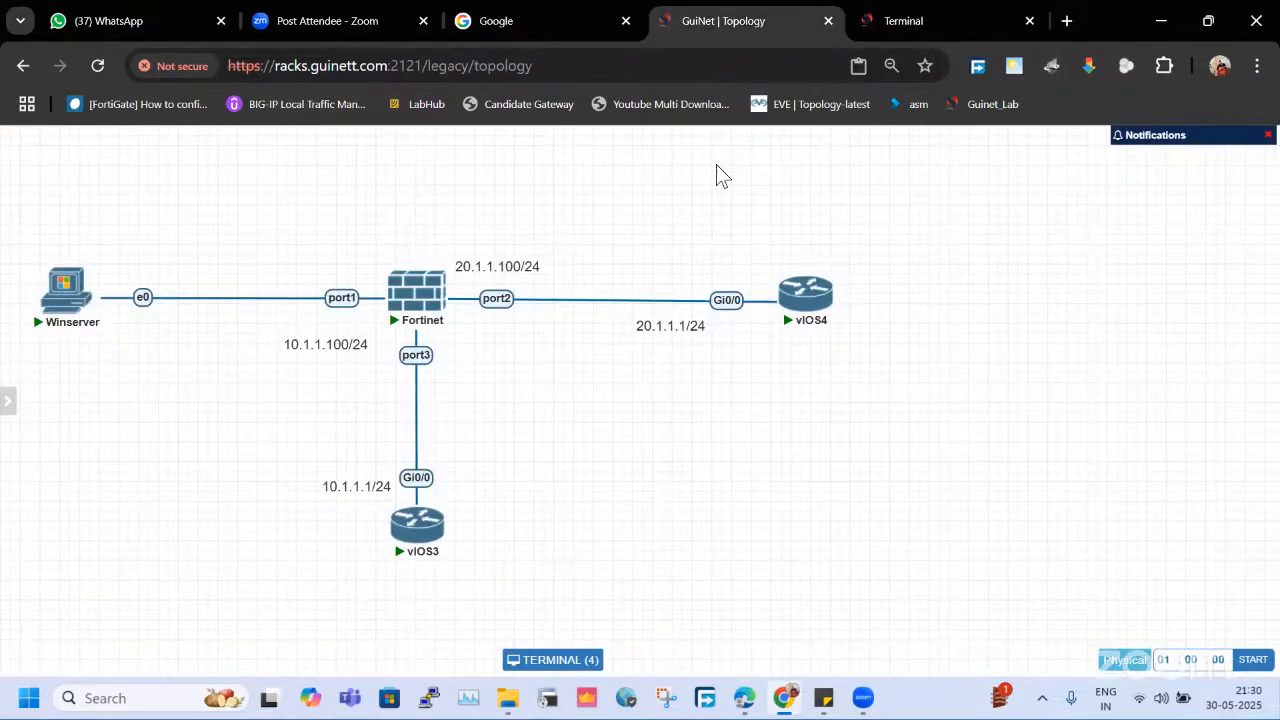
pyautogui.click(923, 12)
pyautogui.click(106, 137)
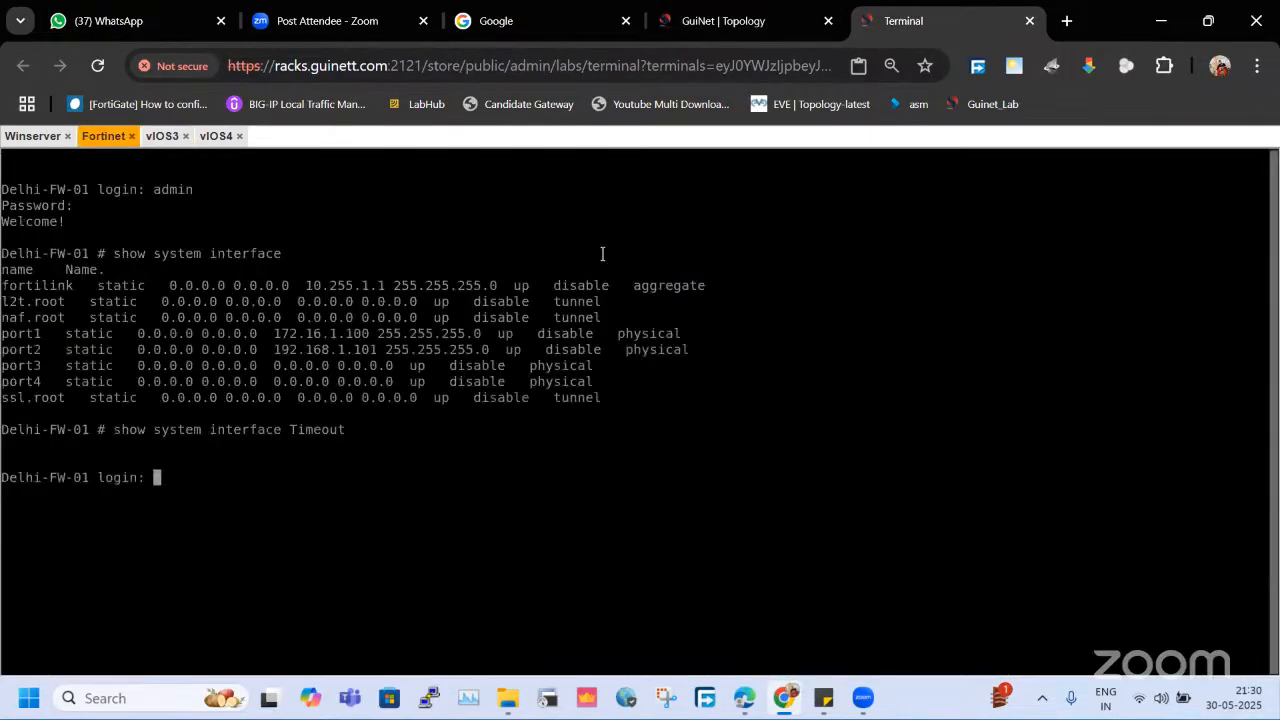
pyautogui.click(33, 137)
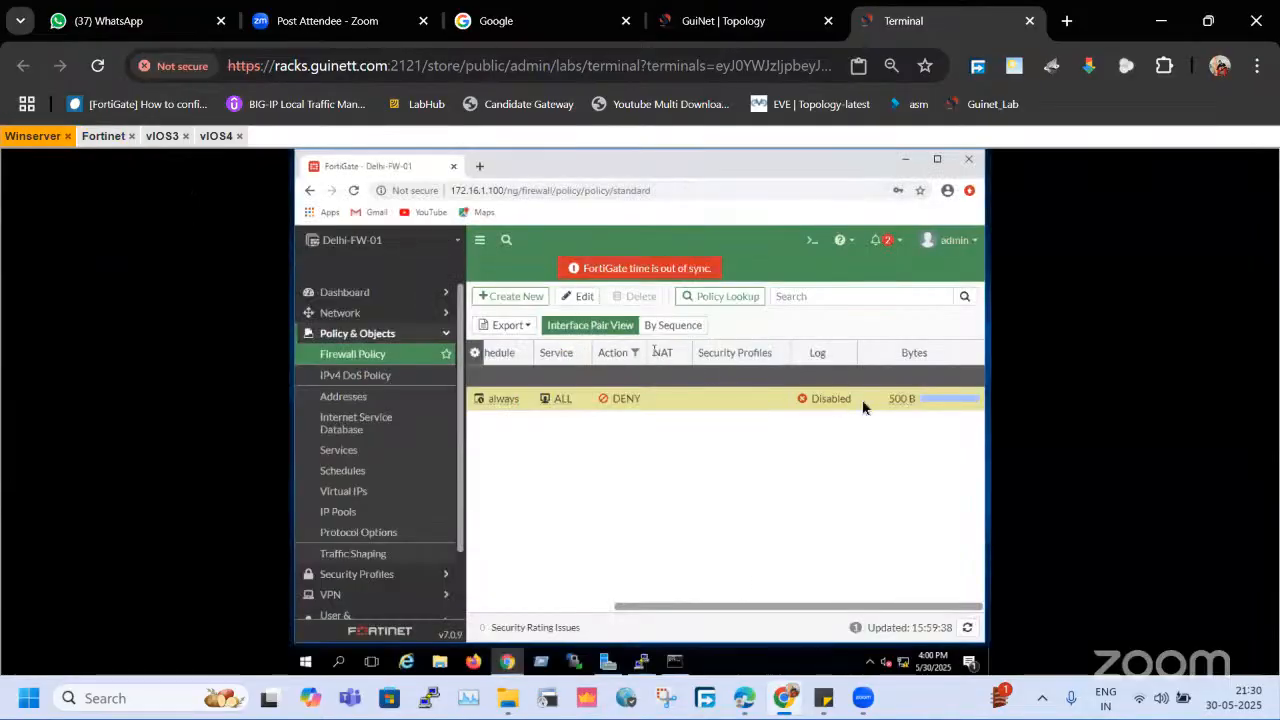
pyautogui.moveTo(702, 606); pyautogui.dragTo(471, 605)
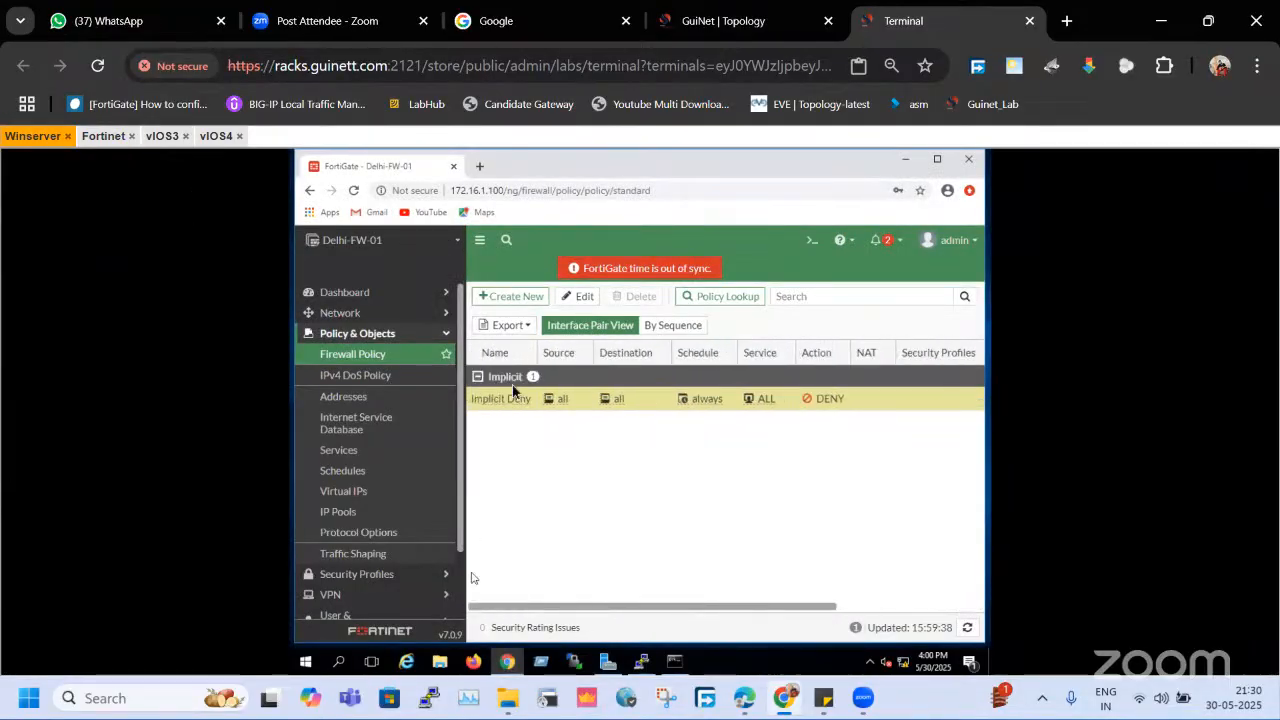
# - Reload the firewall policy list, recheck the Implicit Deny rule's log and byte columns, and examine the Forward Traffic log
pyautogui.click(344, 358)
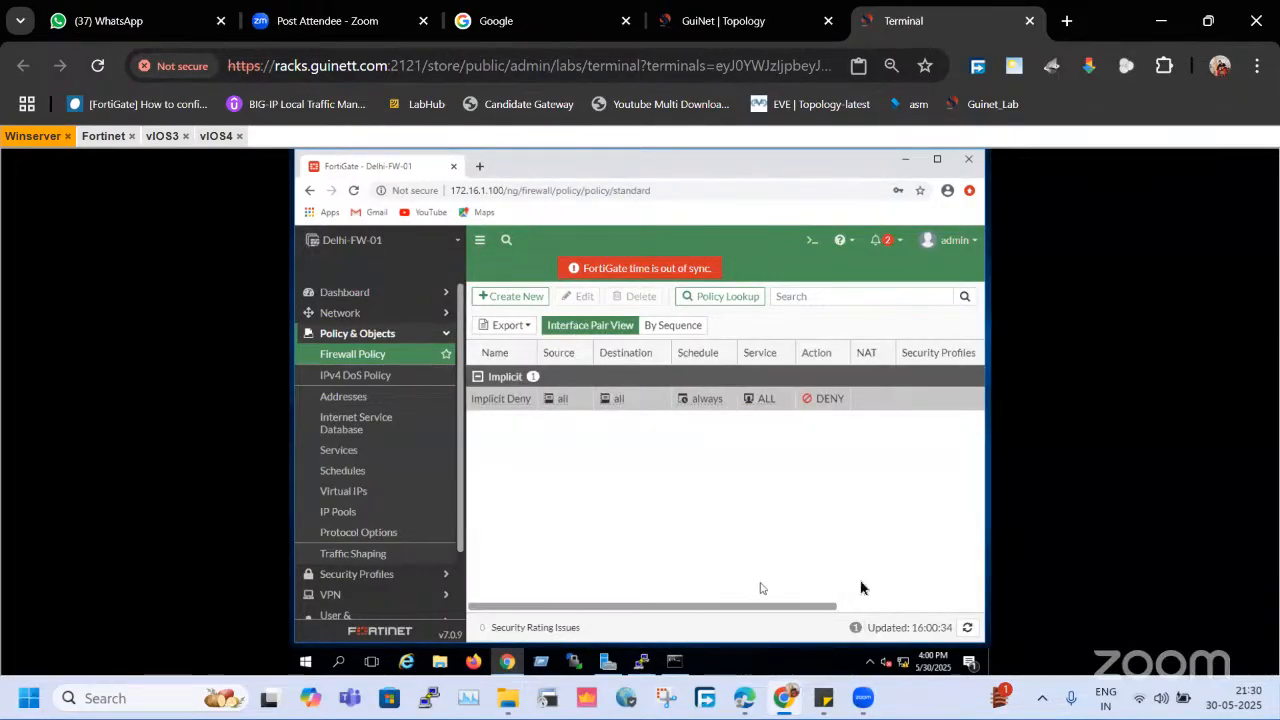
pyautogui.click(890, 606)
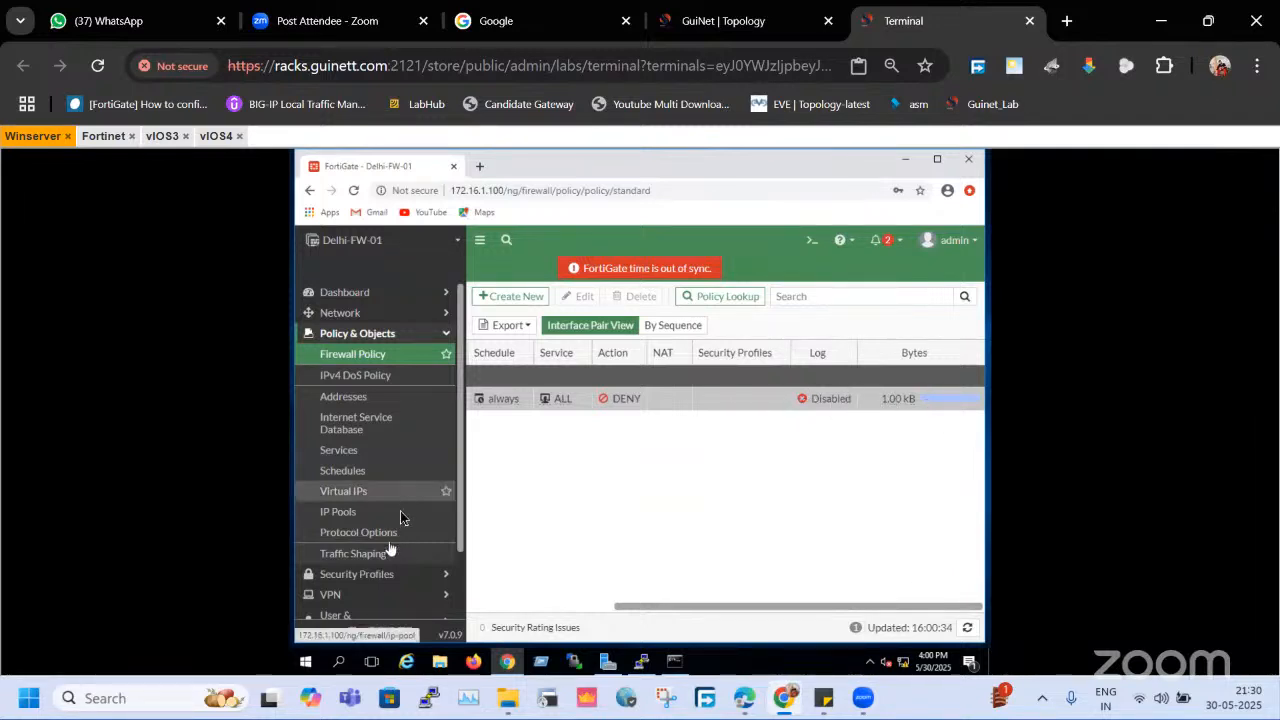
pyautogui.scroll(-2, 350, 550)
pyautogui.click(345, 609)
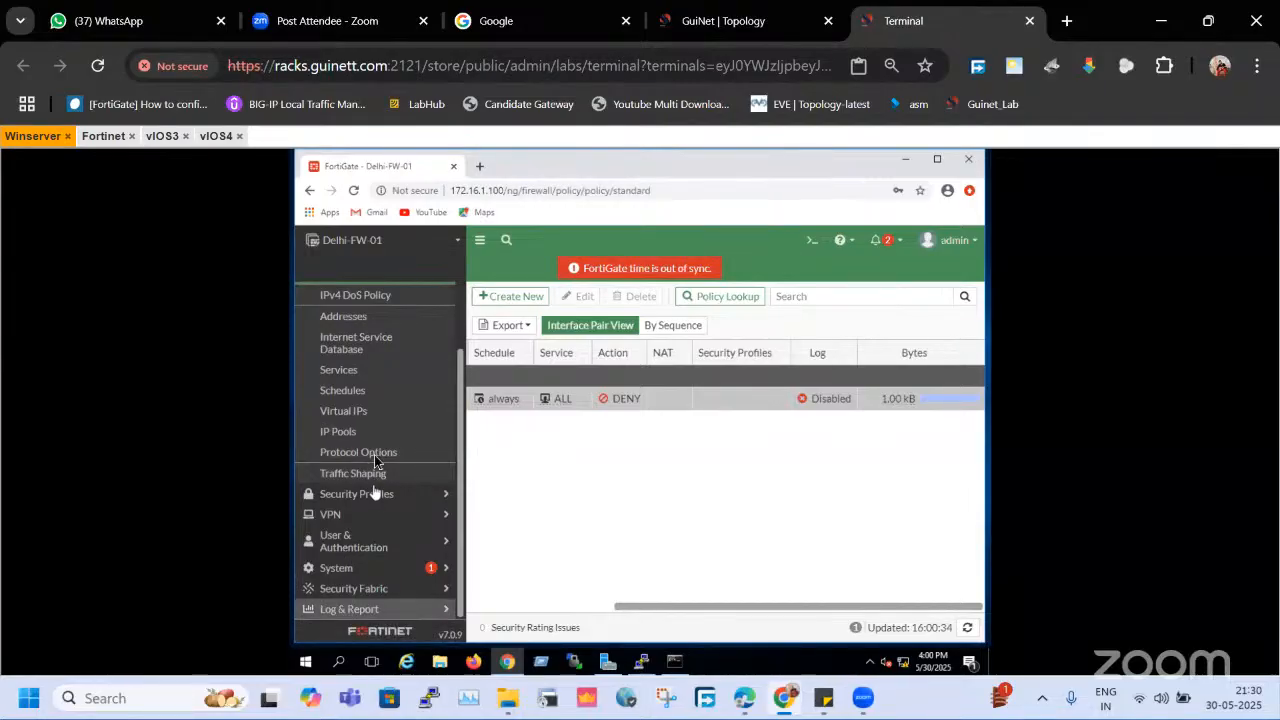
pyautogui.click(350, 409)
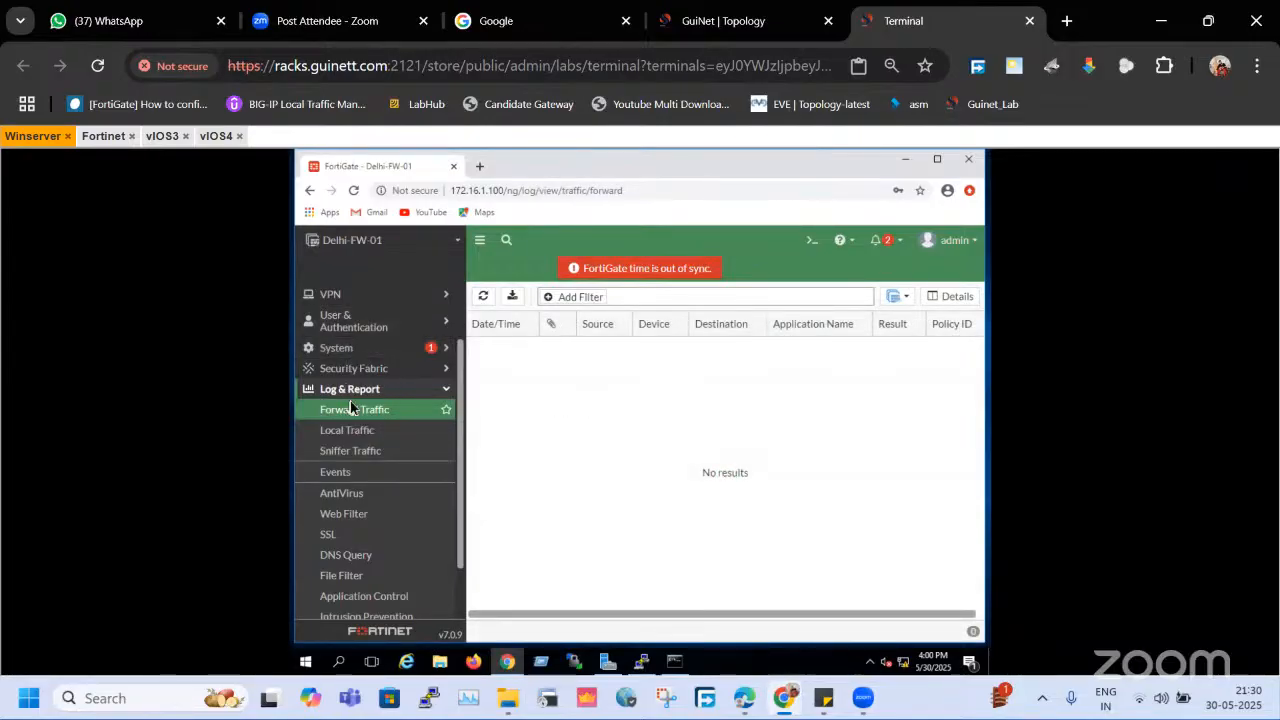
# - Enable Log IPv4 Violation Traffic on the Implicit Deny firewall policy and save the change
pyautogui.scroll(2, 350, 400)
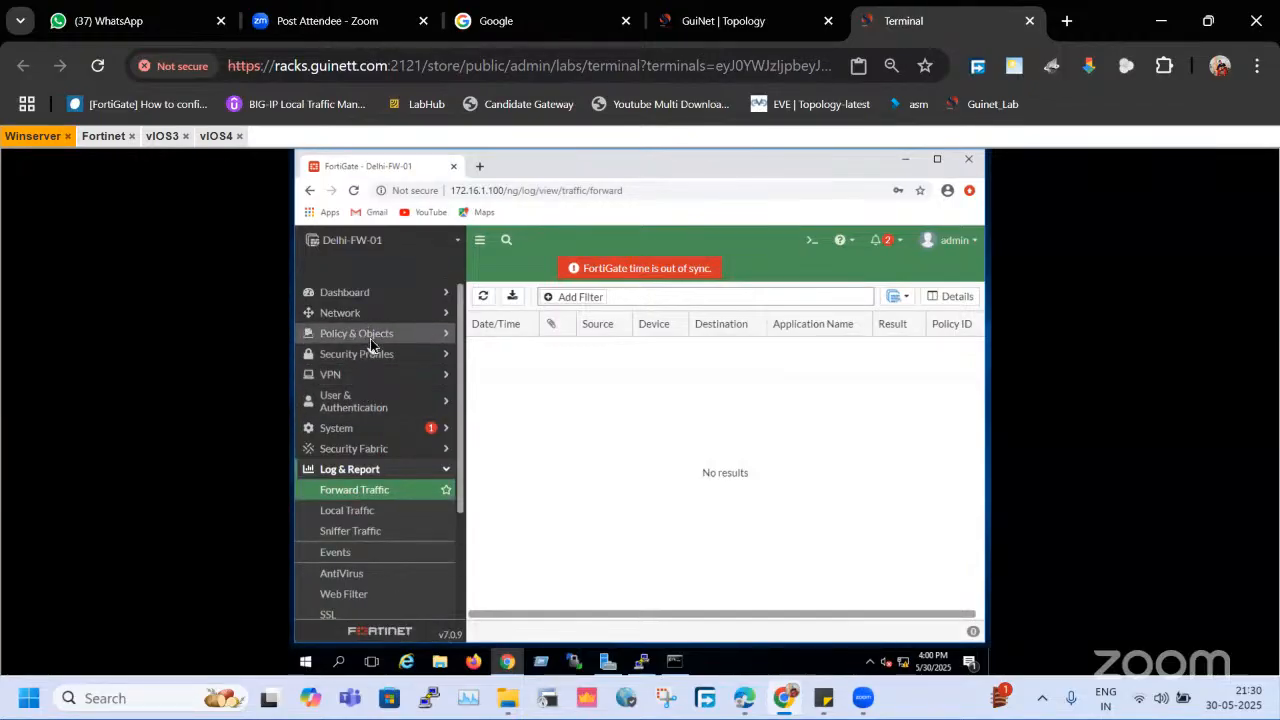
pyautogui.click(365, 338)
pyautogui.click(356, 356)
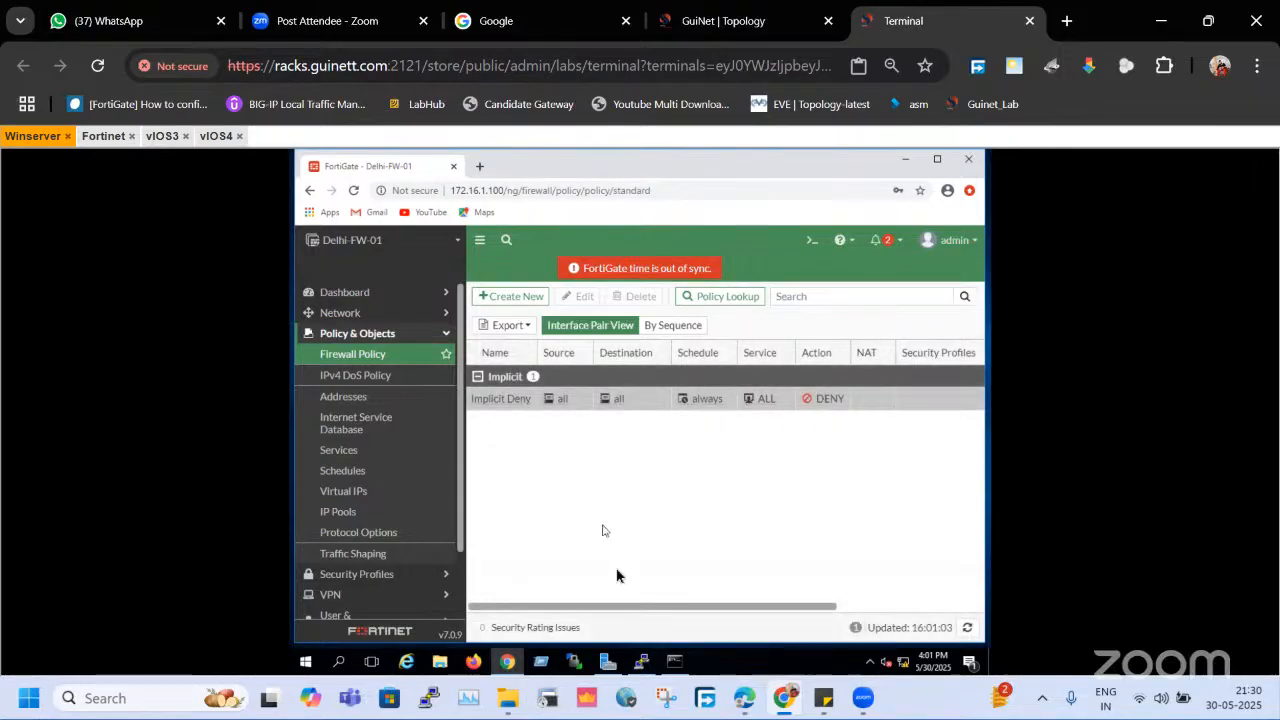
pyautogui.rightClick(493, 400)
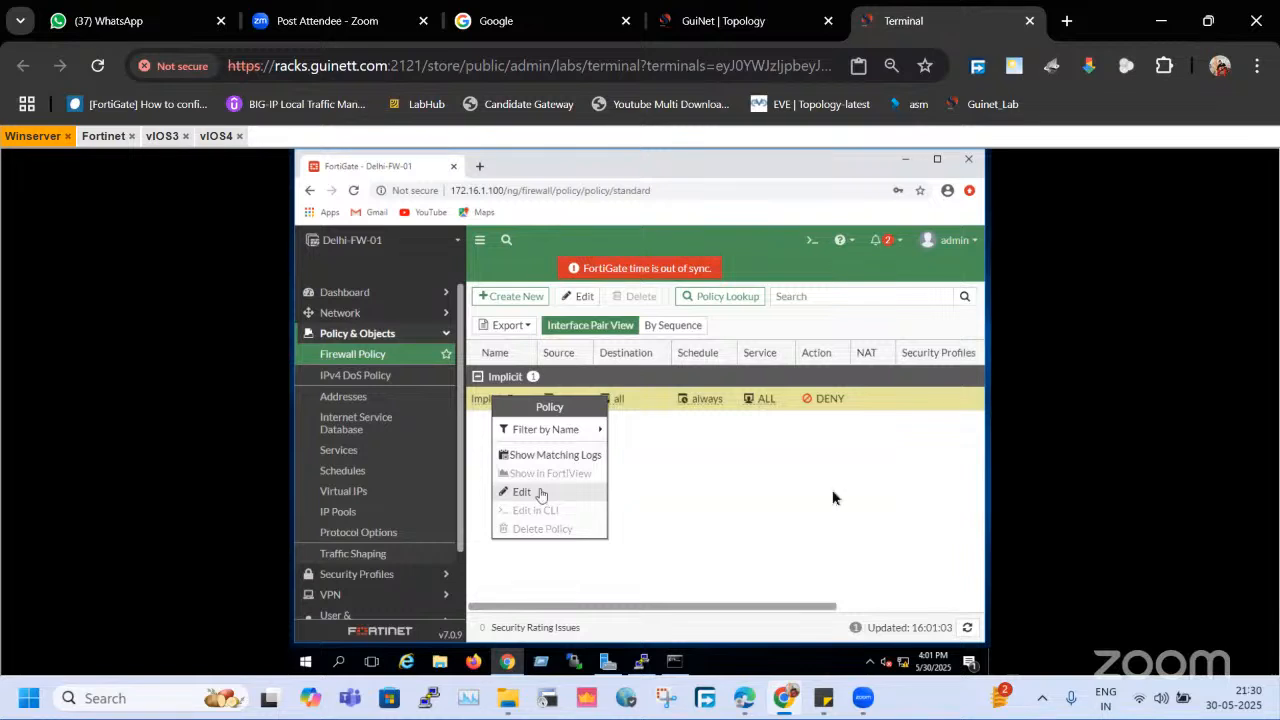
pyautogui.click(539, 492)
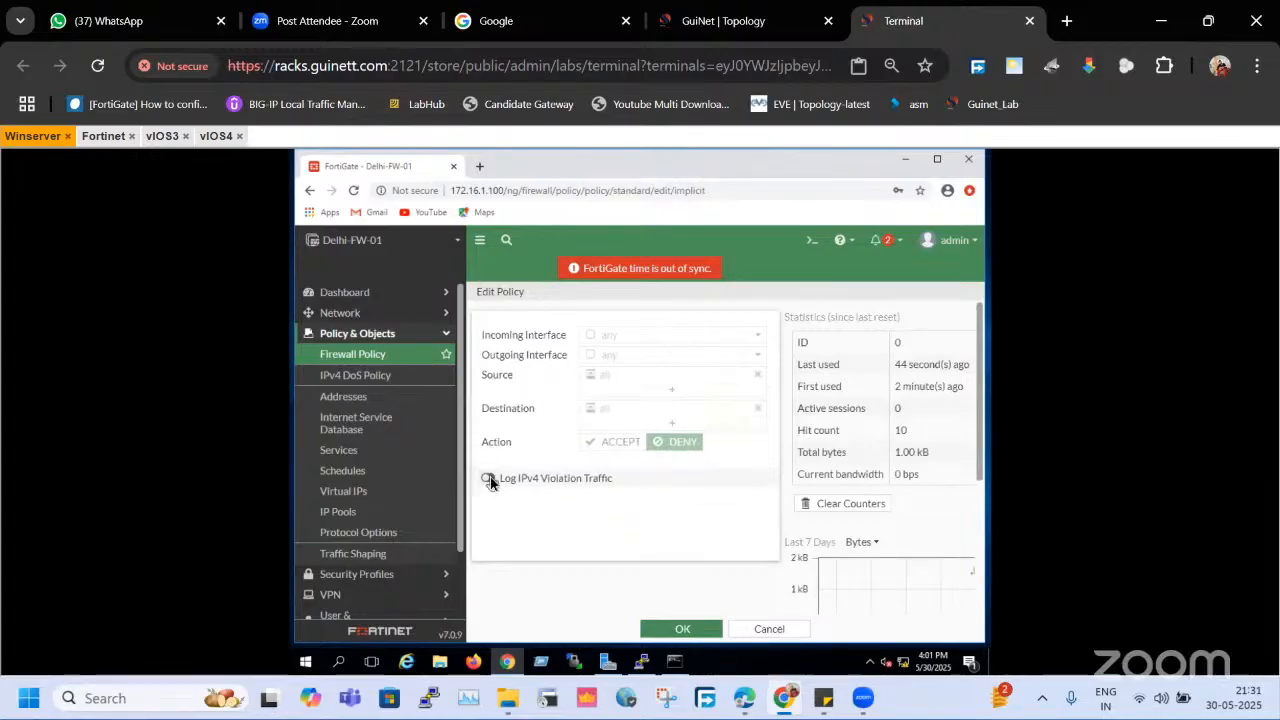
pyautogui.click(489, 479)
pyautogui.click(683, 629)
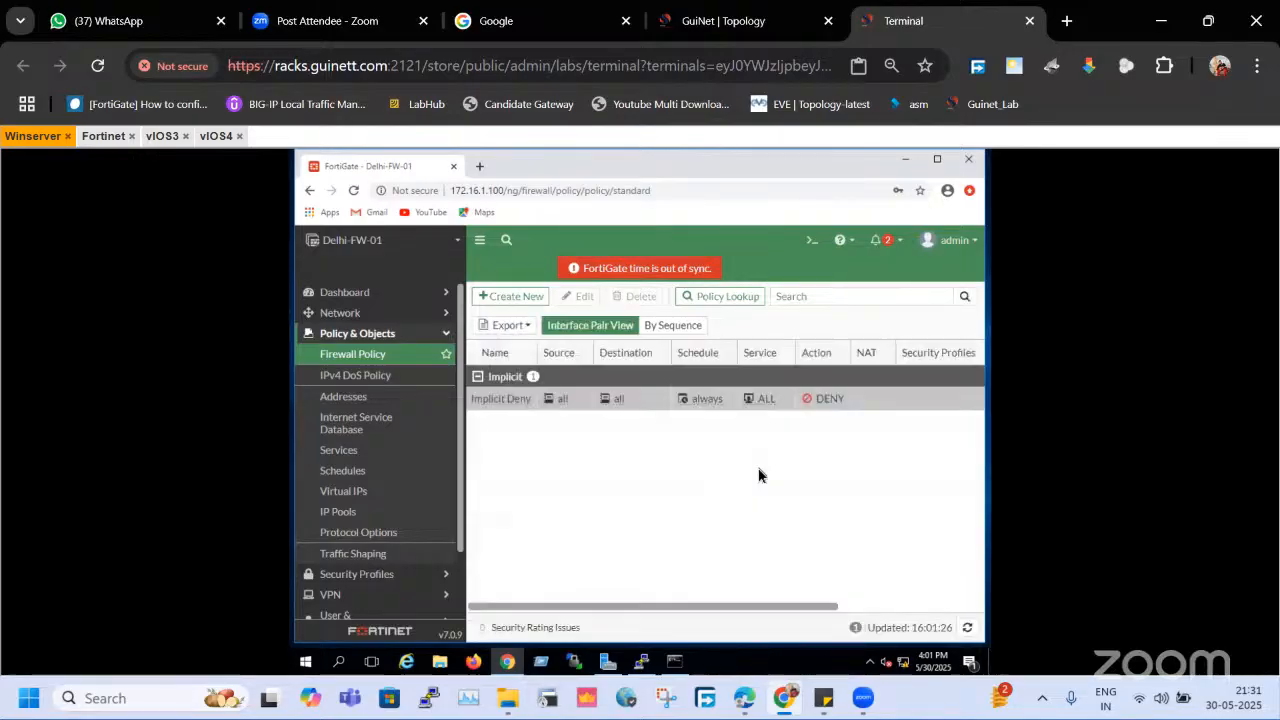
# - Check the log status and main columns of the Implicit Deny rule in the policy list
pyautogui.moveTo(692, 608); pyautogui.dragTo(994, 608)
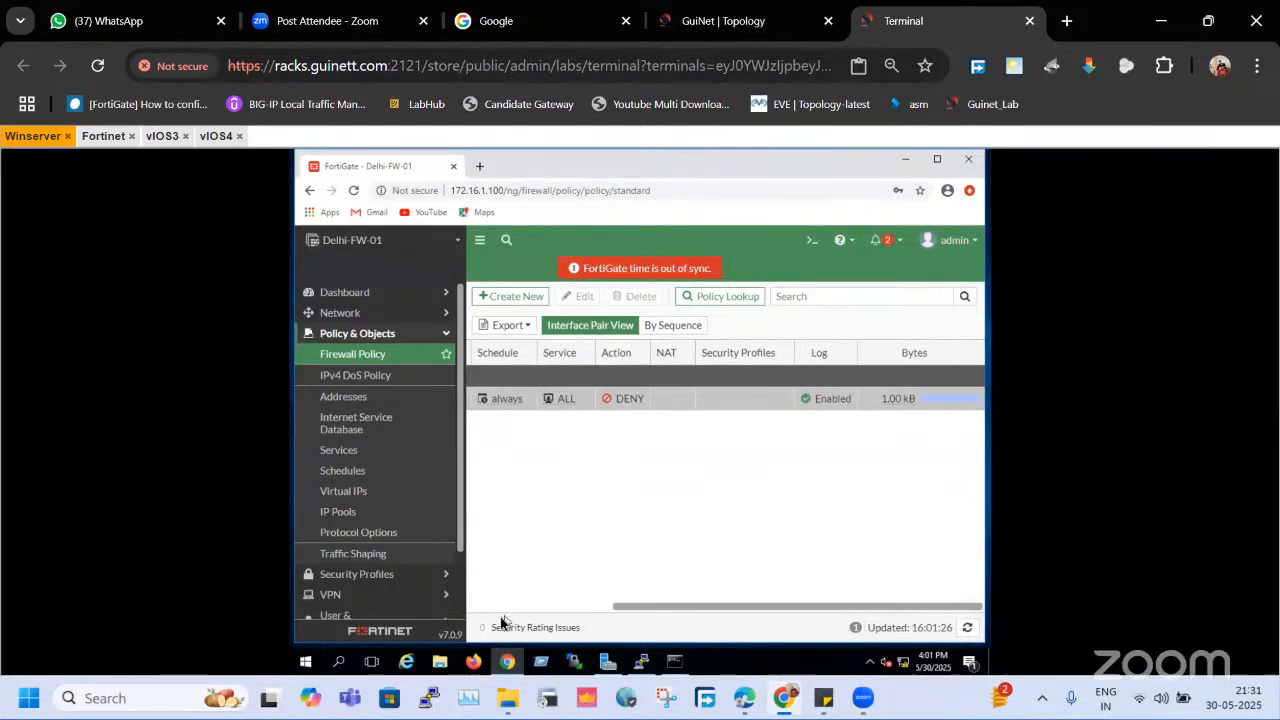
pyautogui.moveTo(649, 610); pyautogui.dragTo(488, 618)
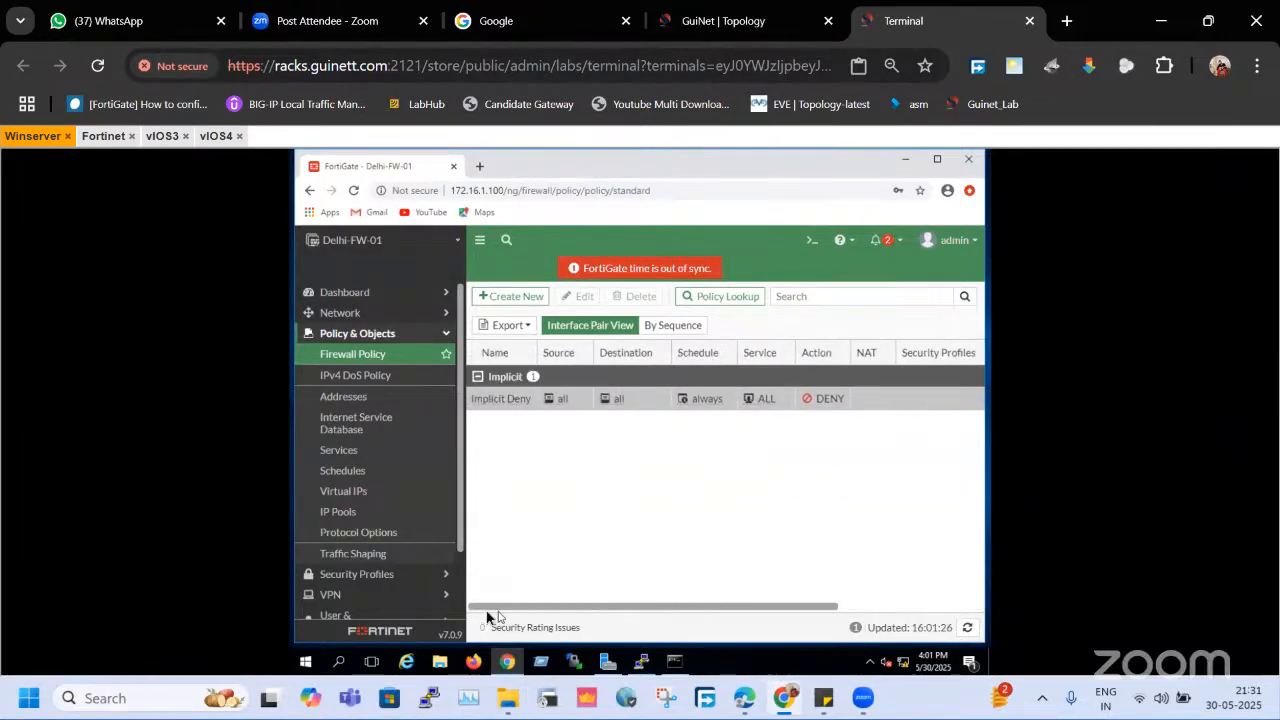
pyautogui.click(498, 406)
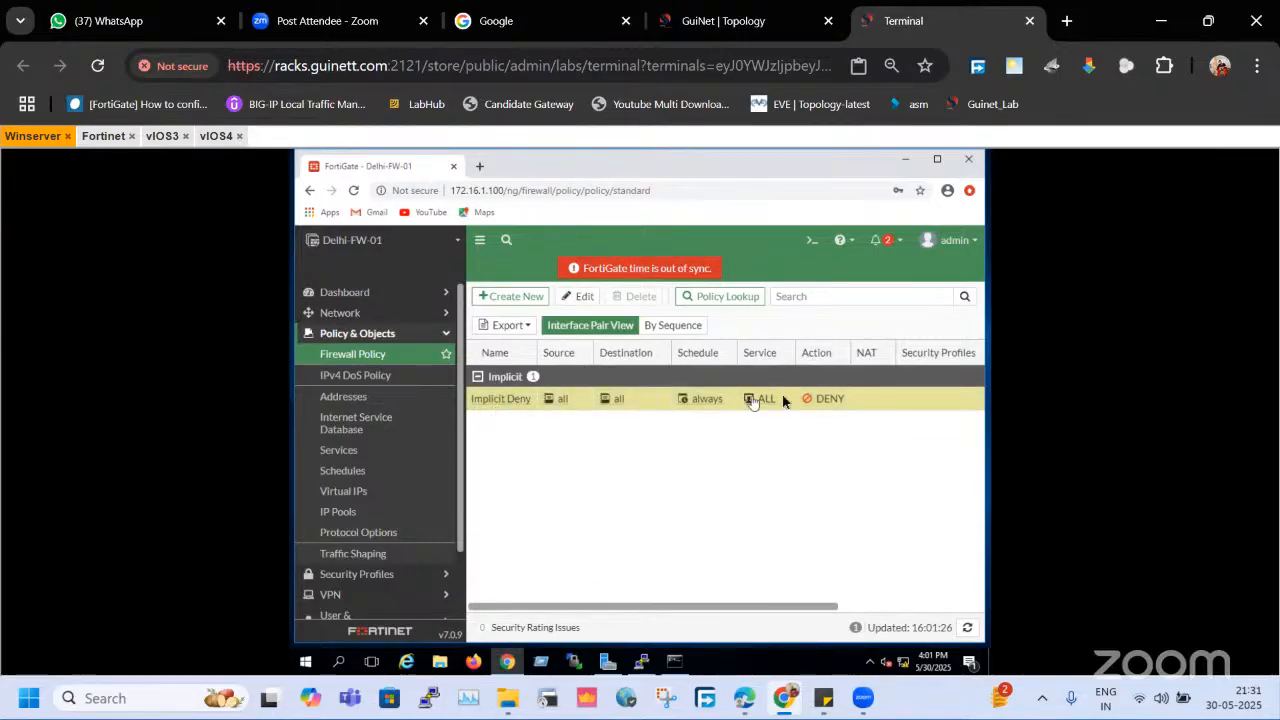
pyautogui.moveTo(734, 611); pyautogui.dragTo(520, 610)
# - Create a new firewall policy named LAN-DMZ and look over its basic settings
pyautogui.click(510, 298)
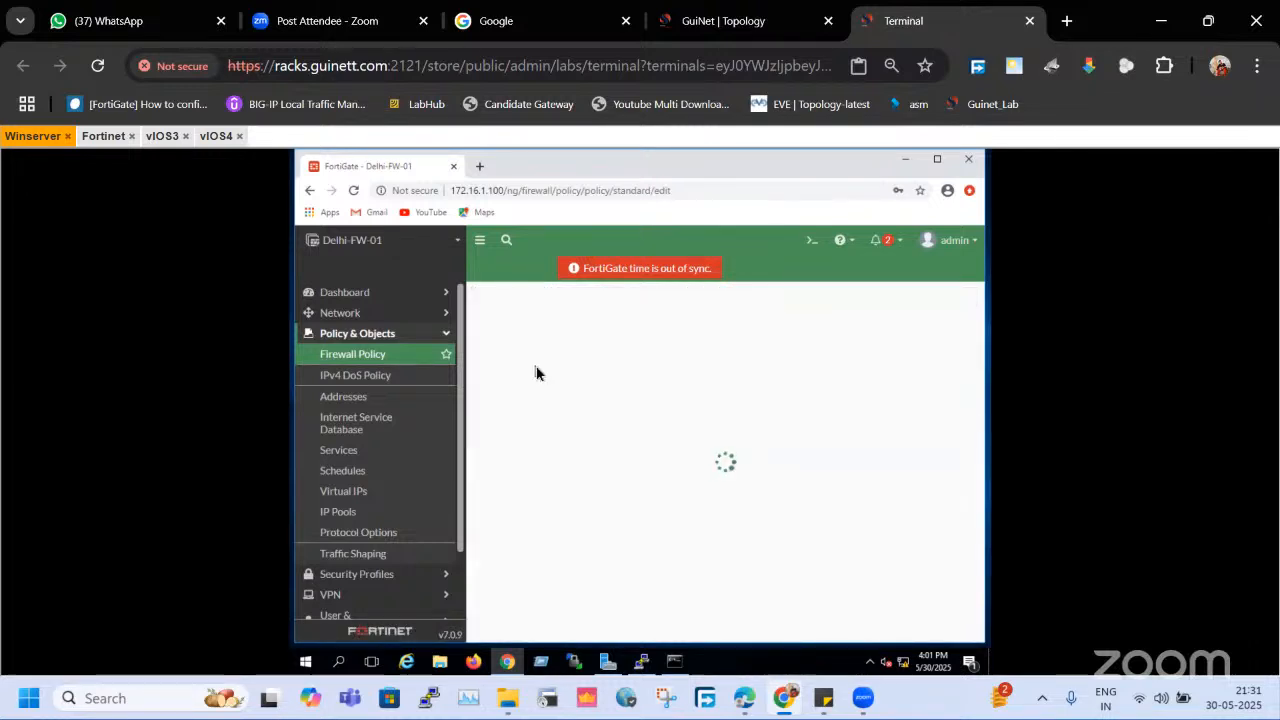
pyautogui.click(632, 336)
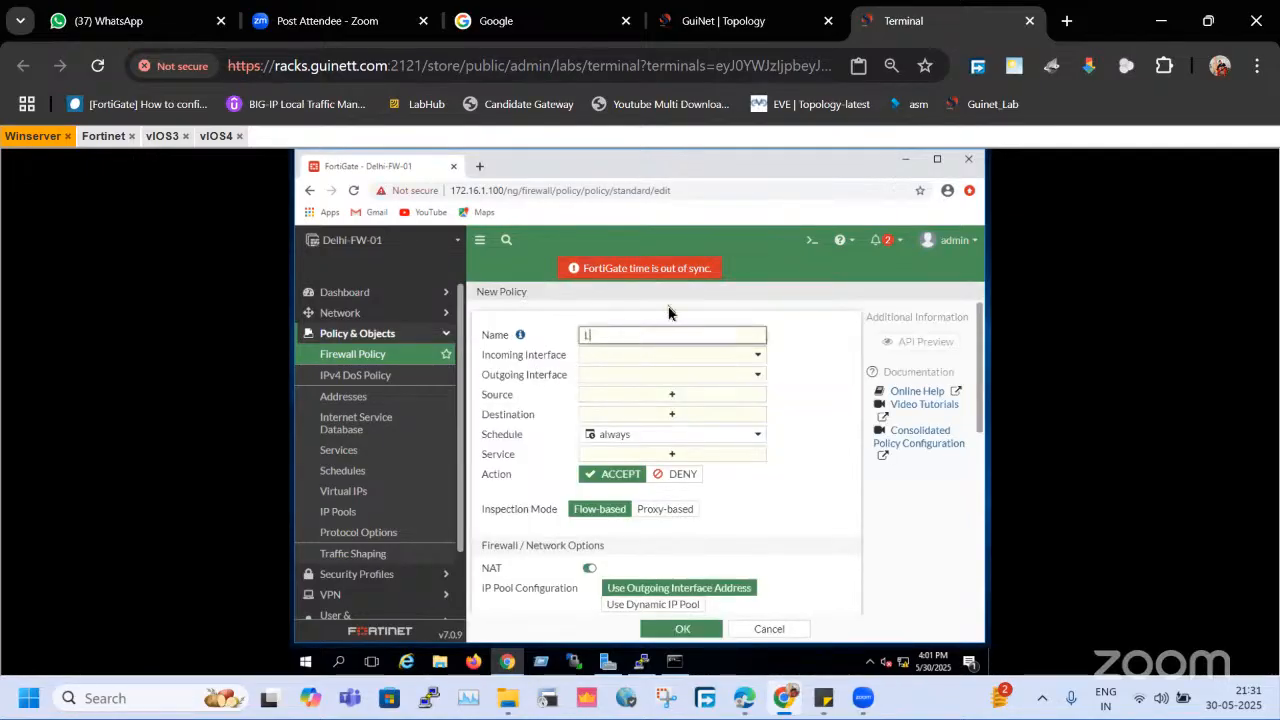
pyautogui.write('LAN-DMZ')
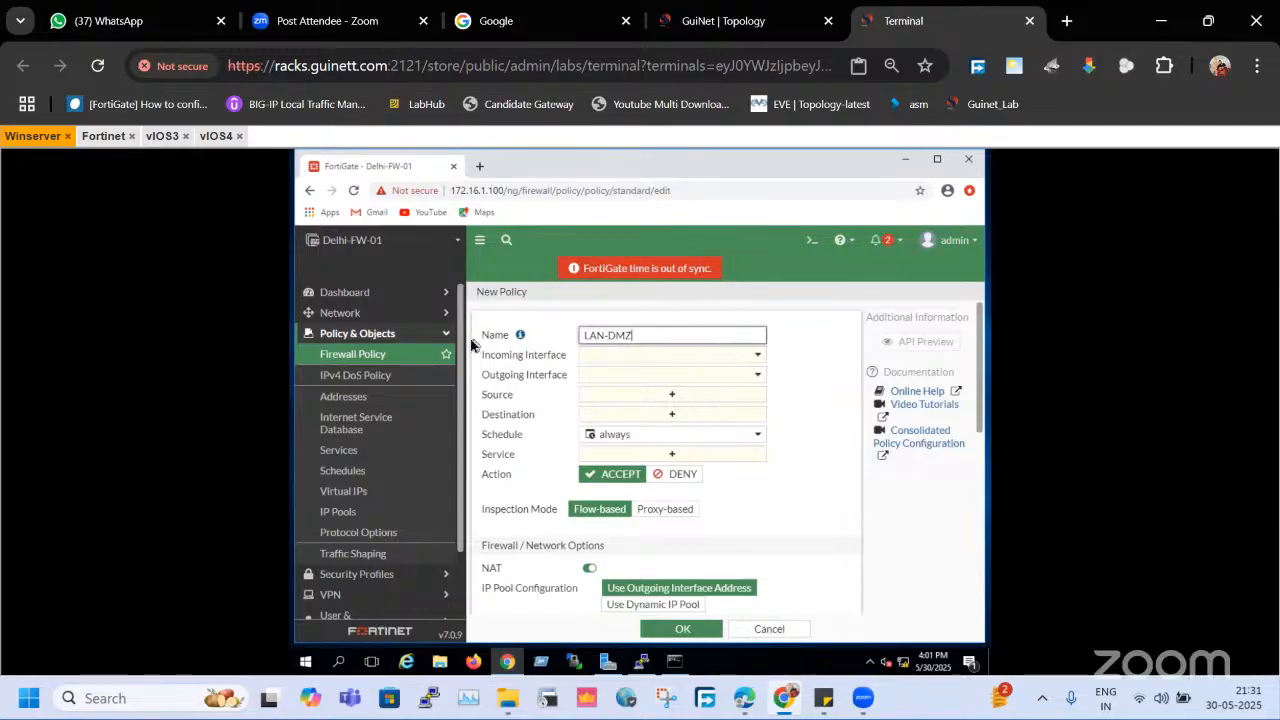
pyautogui.moveTo(481, 335); pyautogui.dragTo(831, 475)
pyautogui.click(829, 471)
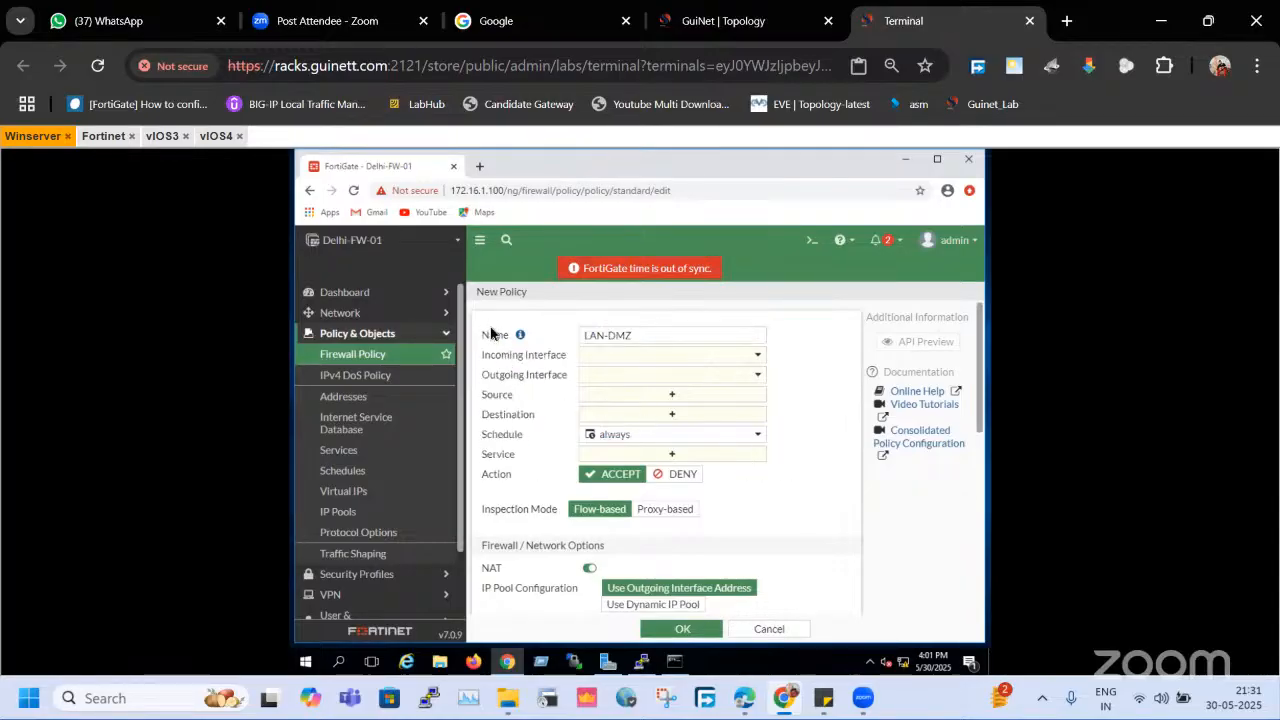
# - Review the lab topology to see which firewall ports connect vIOS3 and vIOS4, and return to the policy form
pyautogui.moveTo(477, 362); pyautogui.dragTo(566, 365)
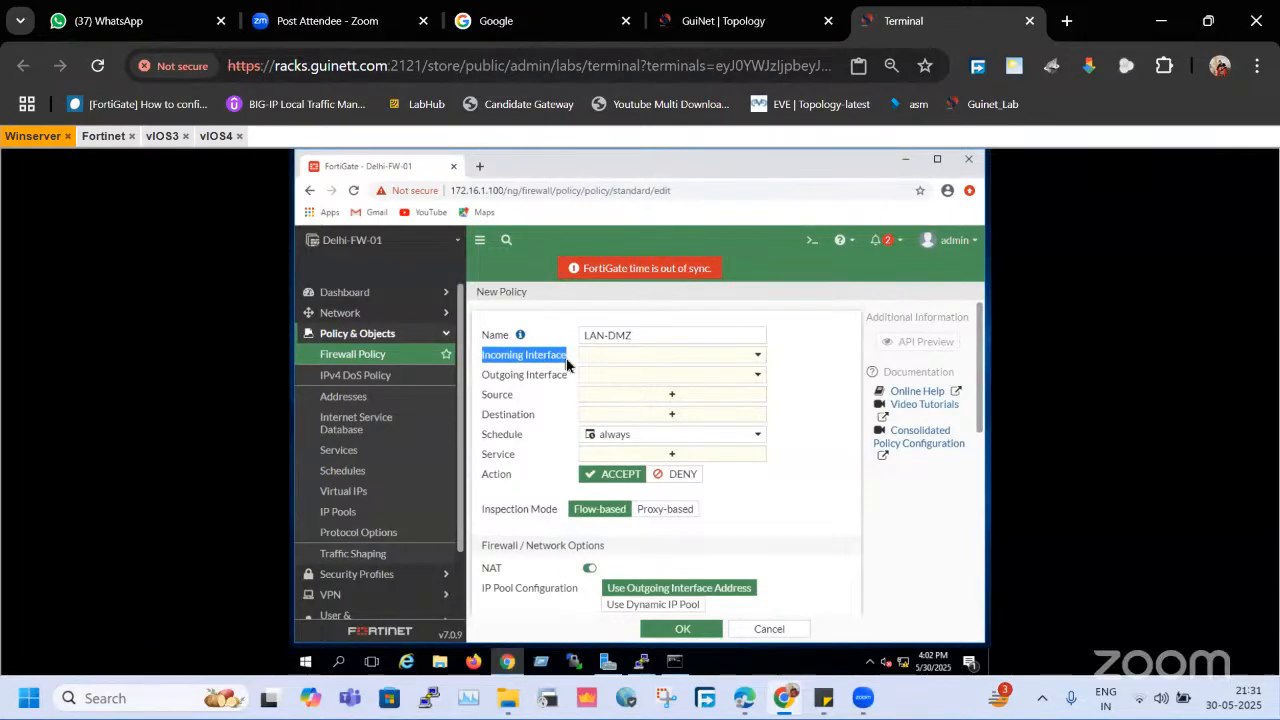
pyautogui.click(700, 20)
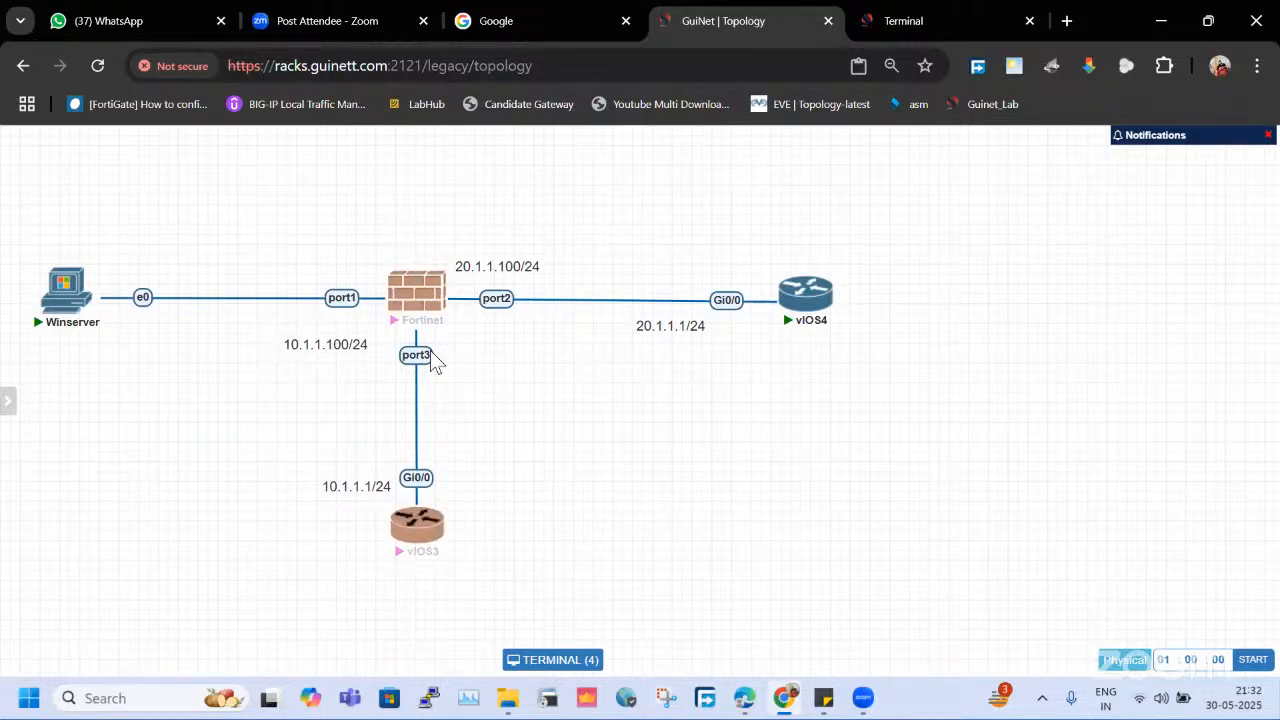
pyautogui.moveTo(272, 455); pyautogui.dragTo(514, 608)
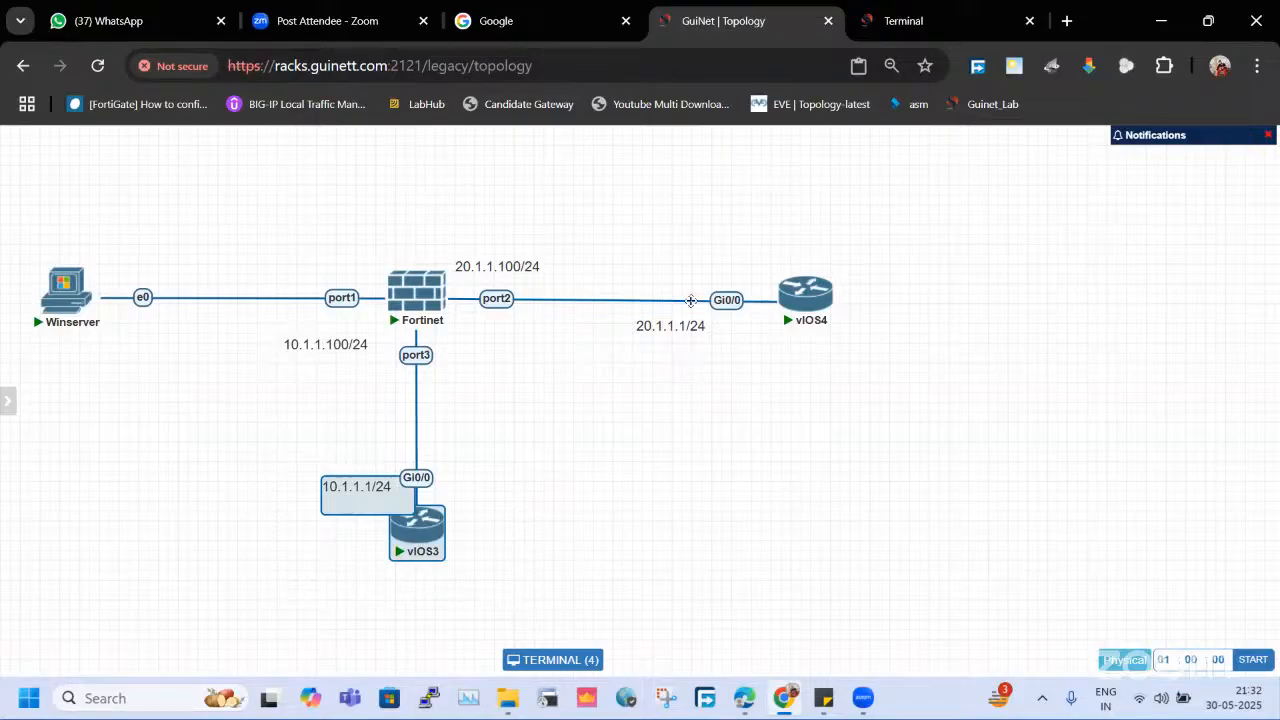
pyautogui.moveTo(654, 203); pyautogui.dragTo(894, 384)
pyautogui.moveTo(266, 426); pyautogui.dragTo(538, 564)
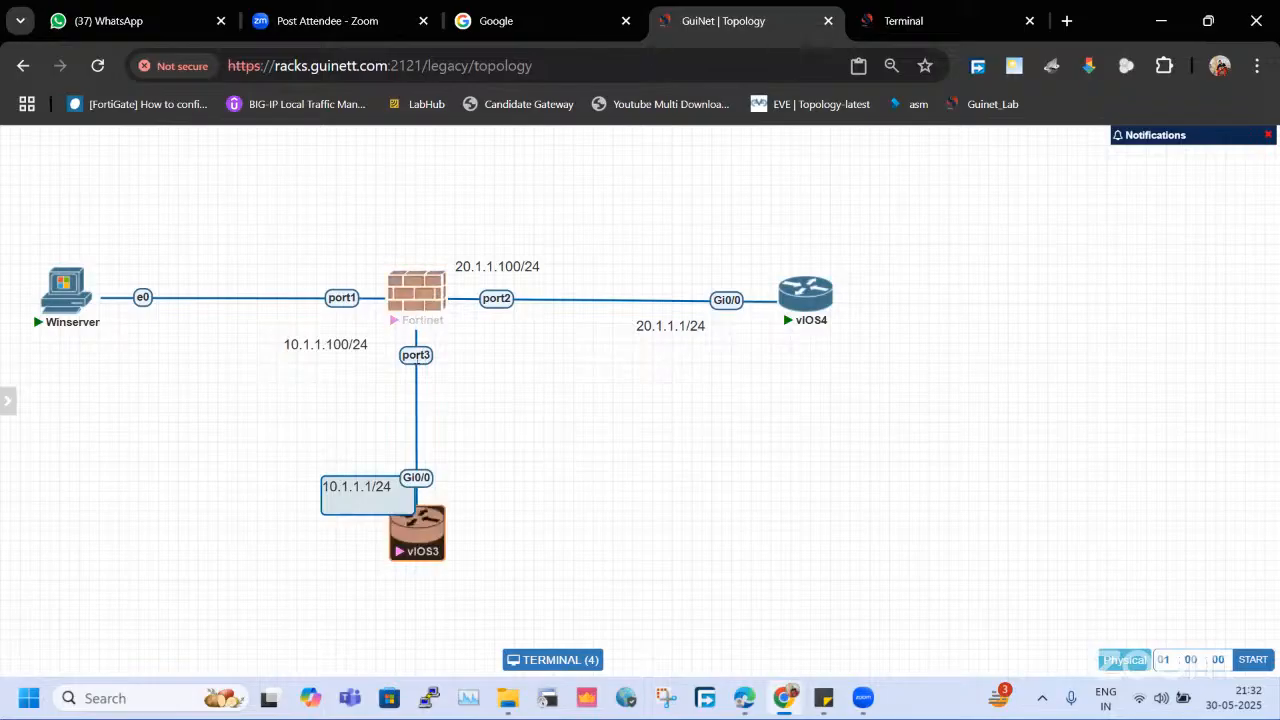
pyautogui.click(903, 20)
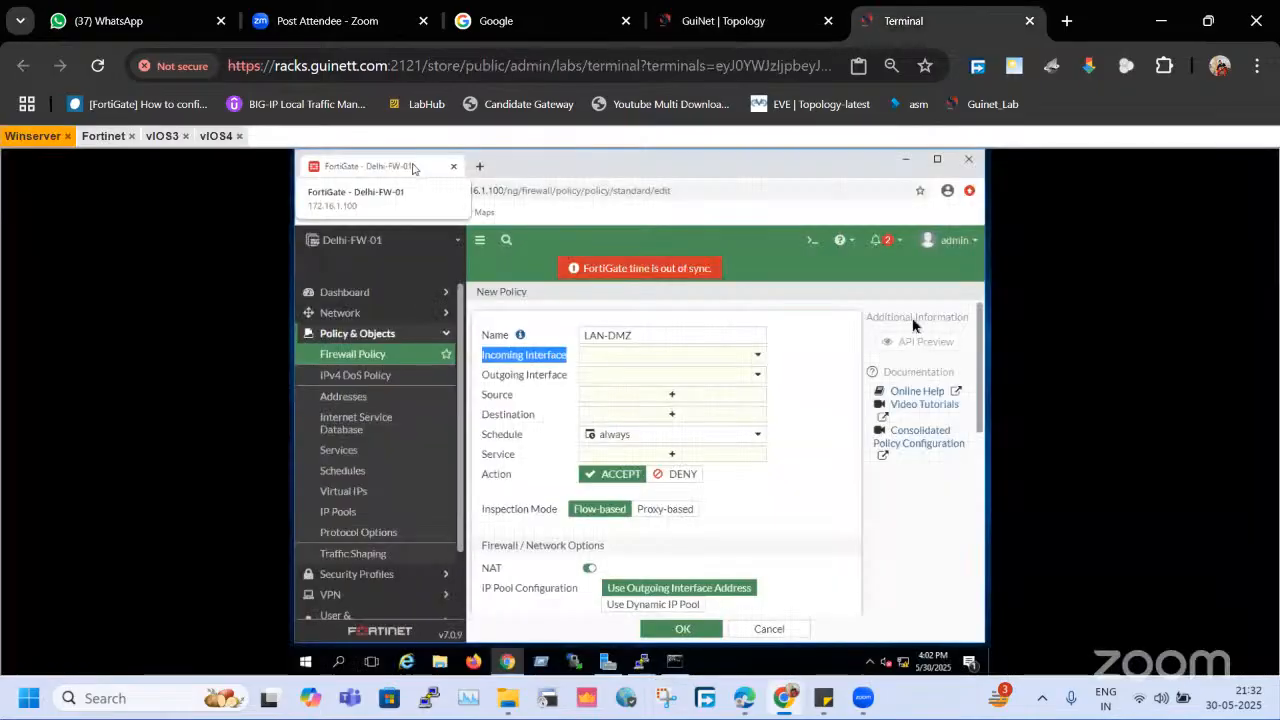
# - Set the policy's incoming interface to LAN (port3) and outgoing interface to DMZ (port2), and open the selection of source entries
pyautogui.click(682, 356)
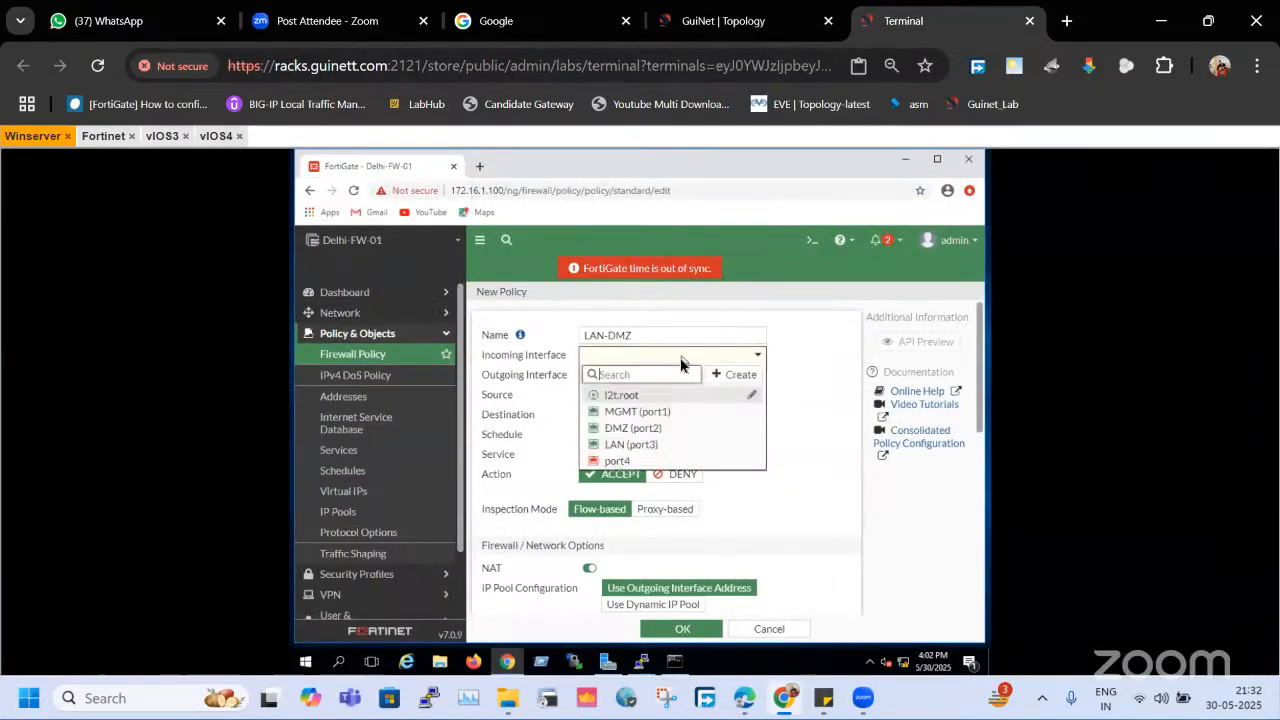
pyautogui.click(655, 446)
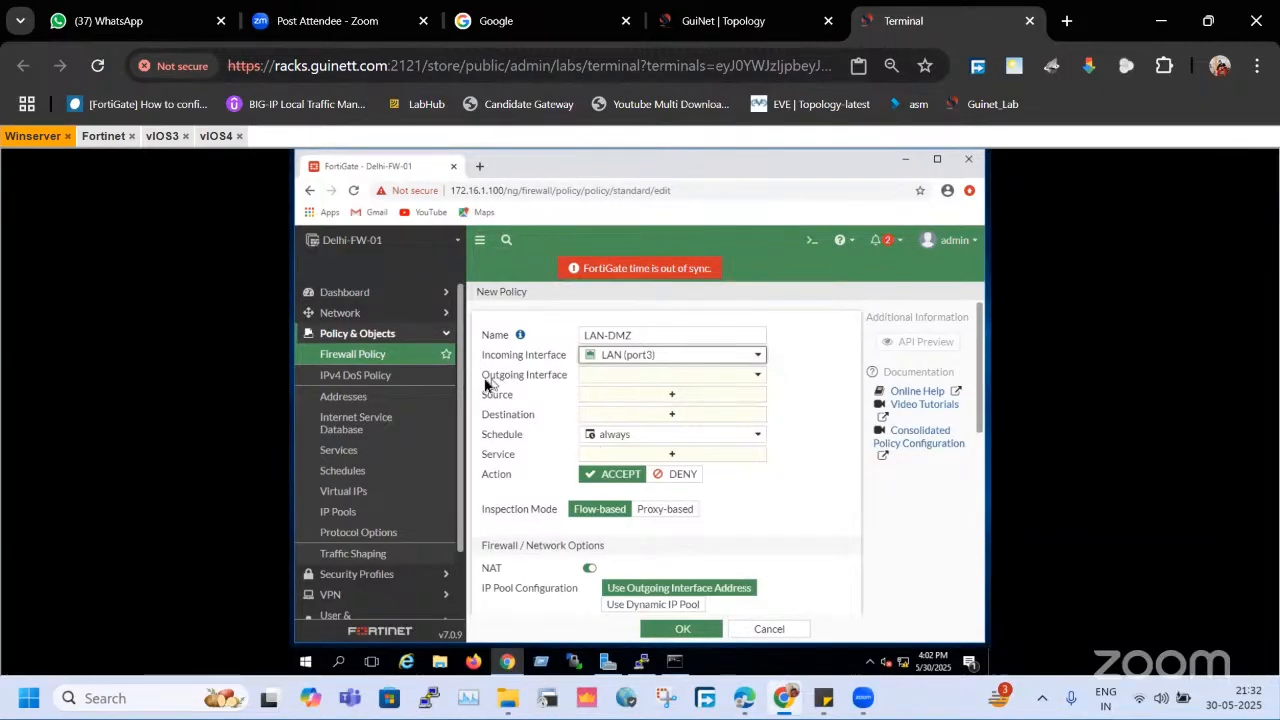
pyautogui.moveTo(484, 385); pyautogui.dragTo(672, 383)
pyautogui.click(672, 383)
pyautogui.click(646, 449)
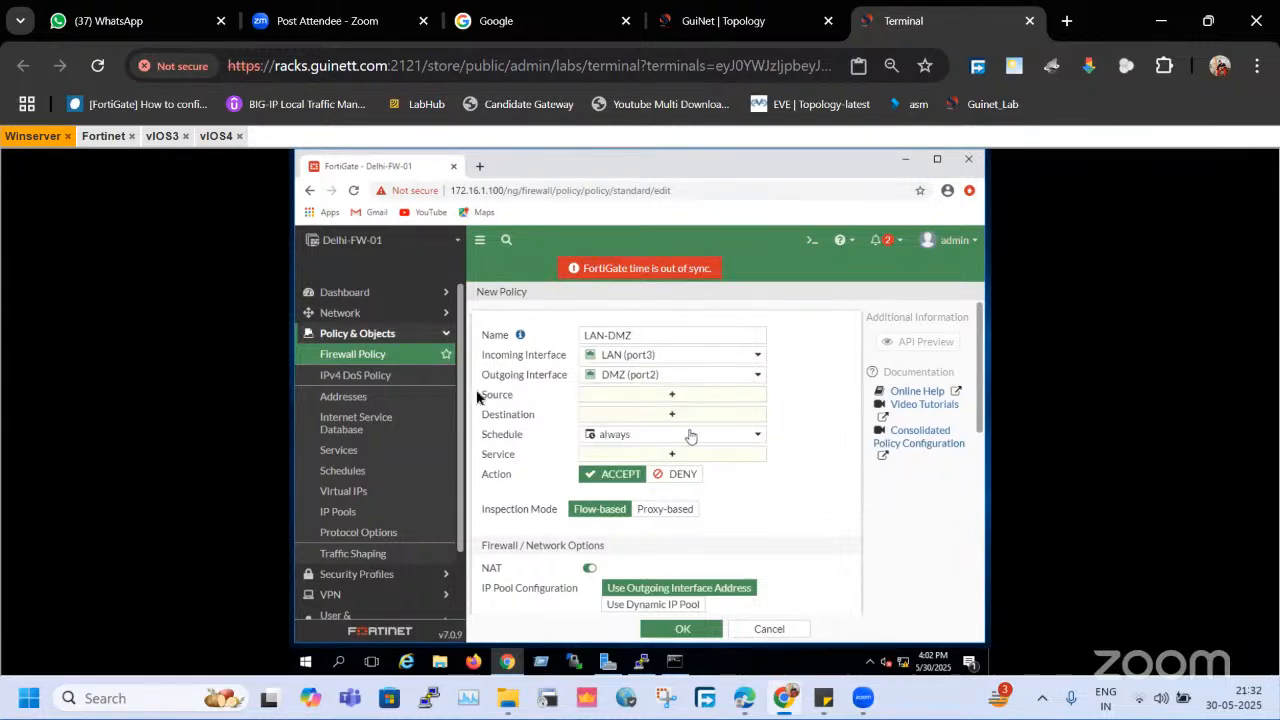
pyautogui.doubleClick(510, 399)
pyautogui.click(672, 396)
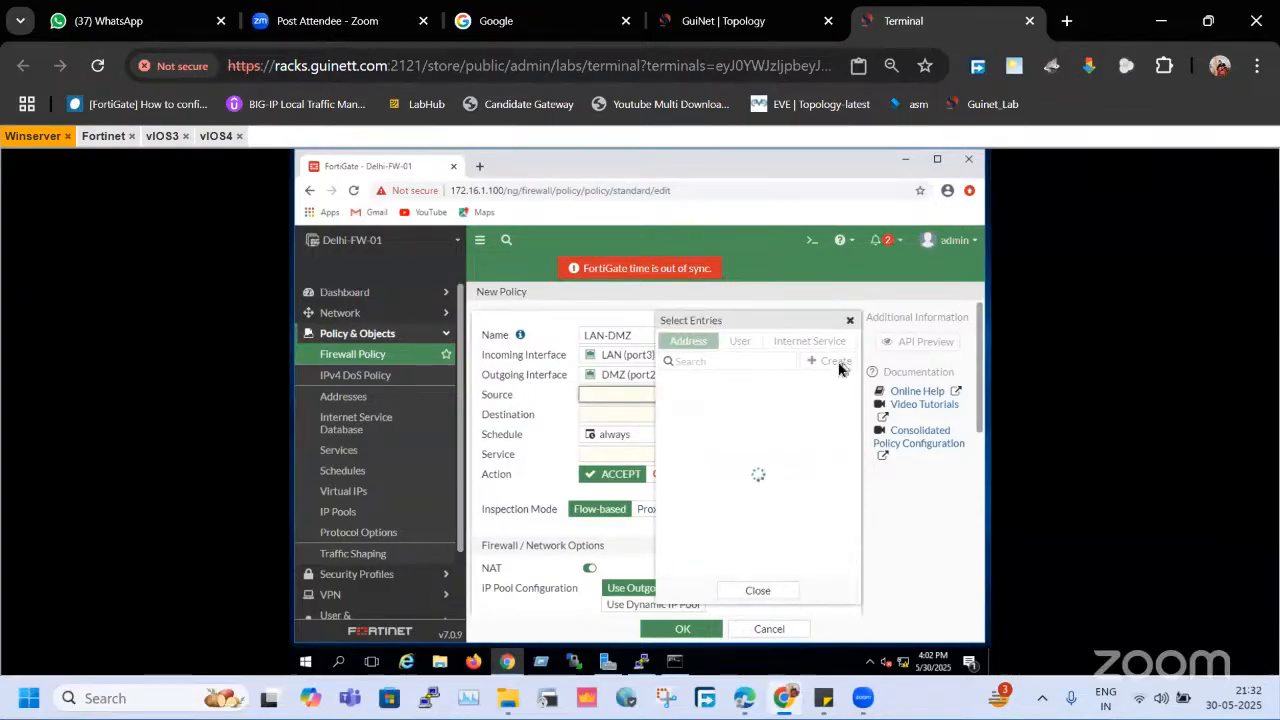
pyautogui.click(836, 362)
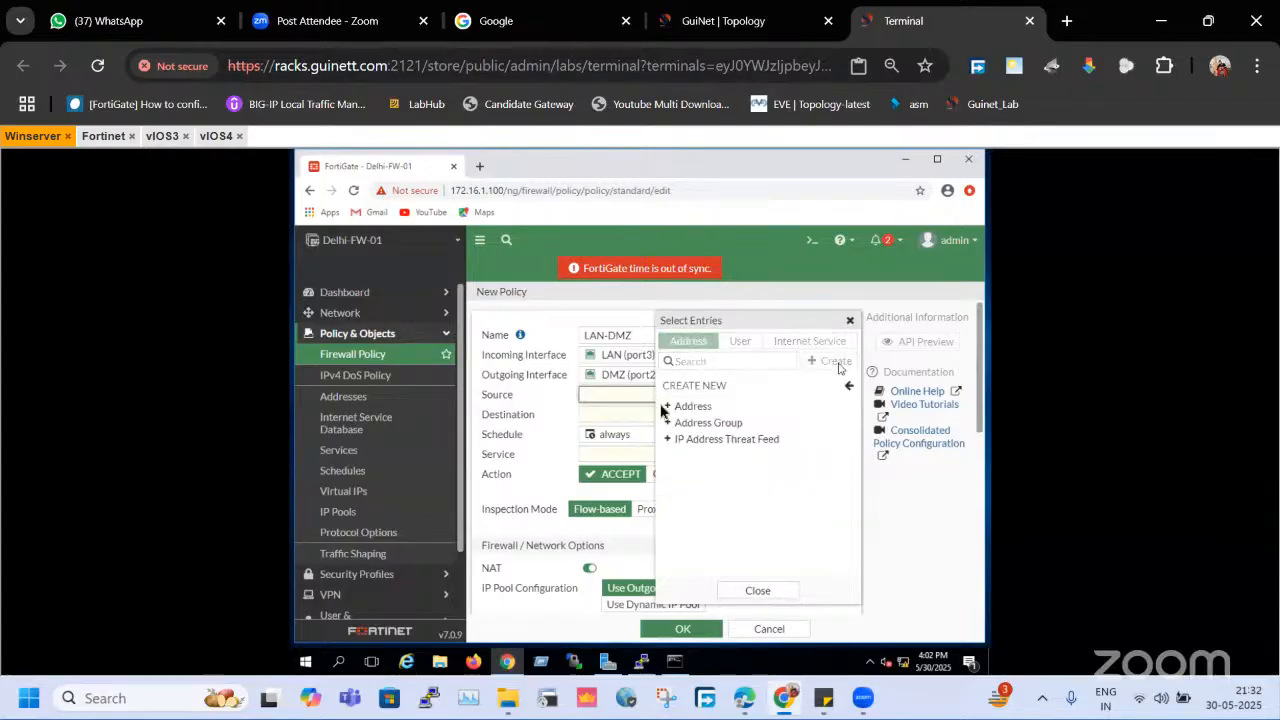
pyautogui.click(712, 422)
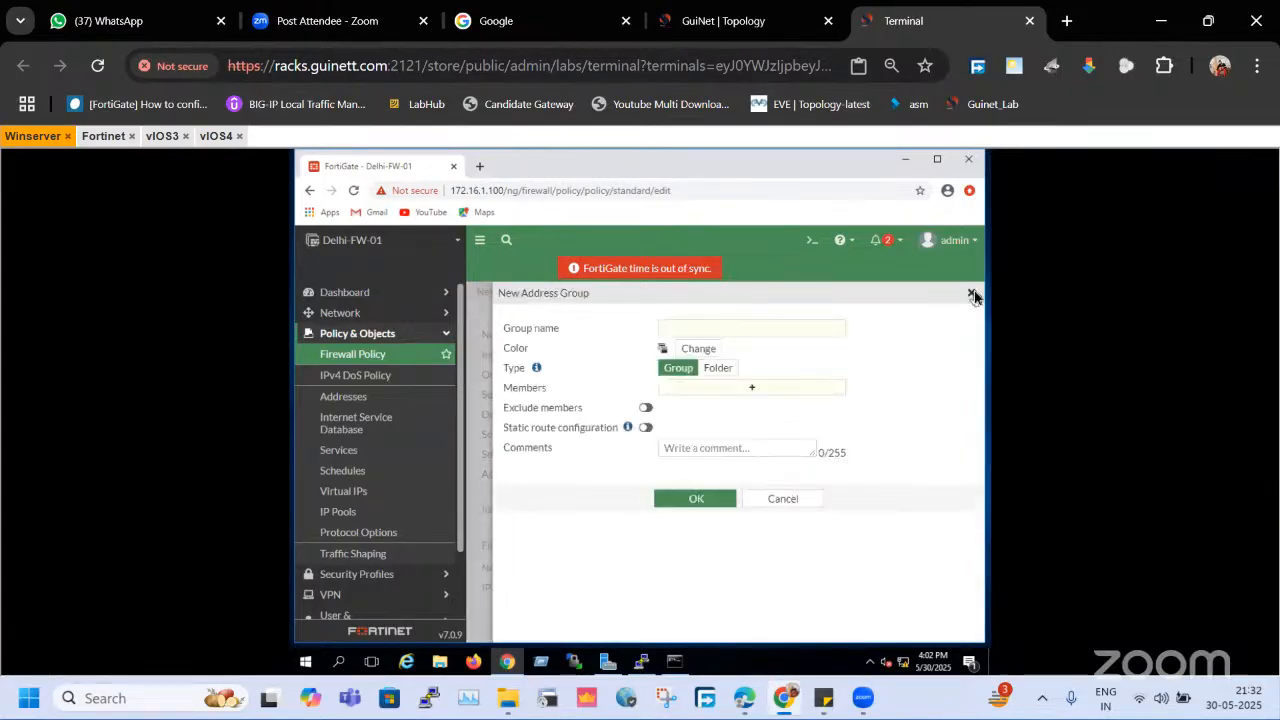
pyautogui.click(972, 294)
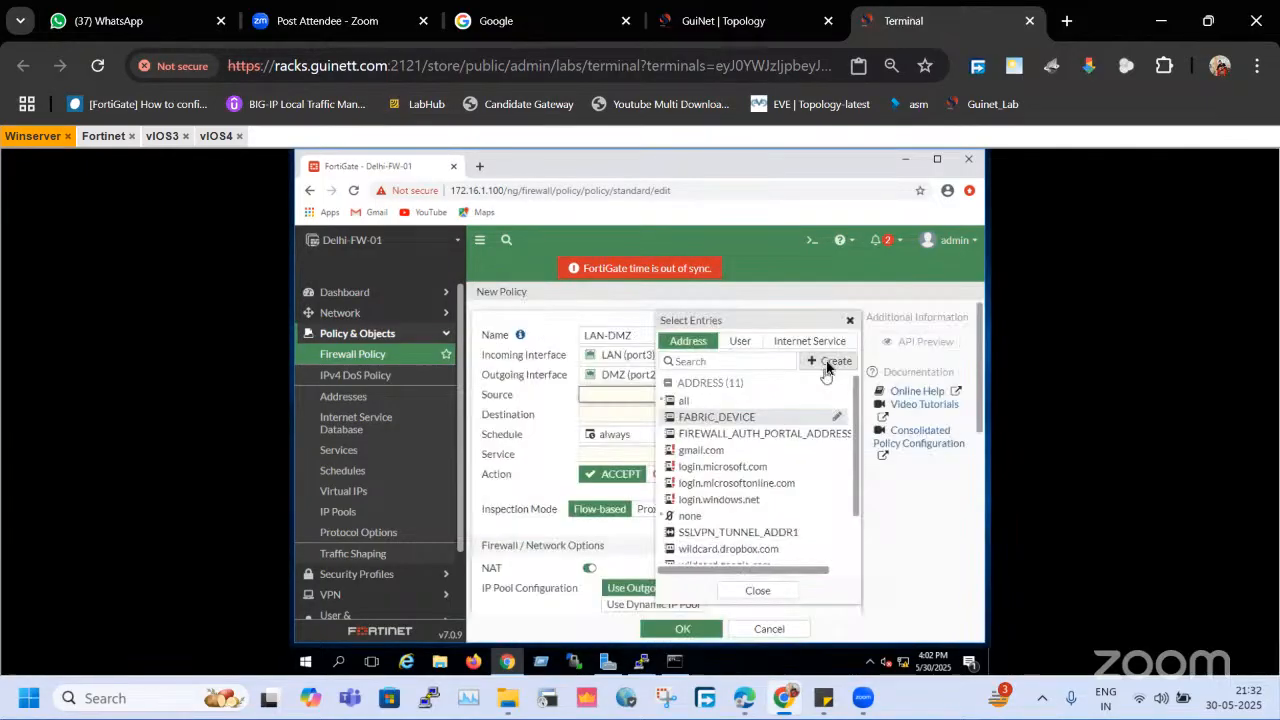
# - Start a new address object for the policy's source and name it N-10.1.1.0/24
pyautogui.click(827, 364)
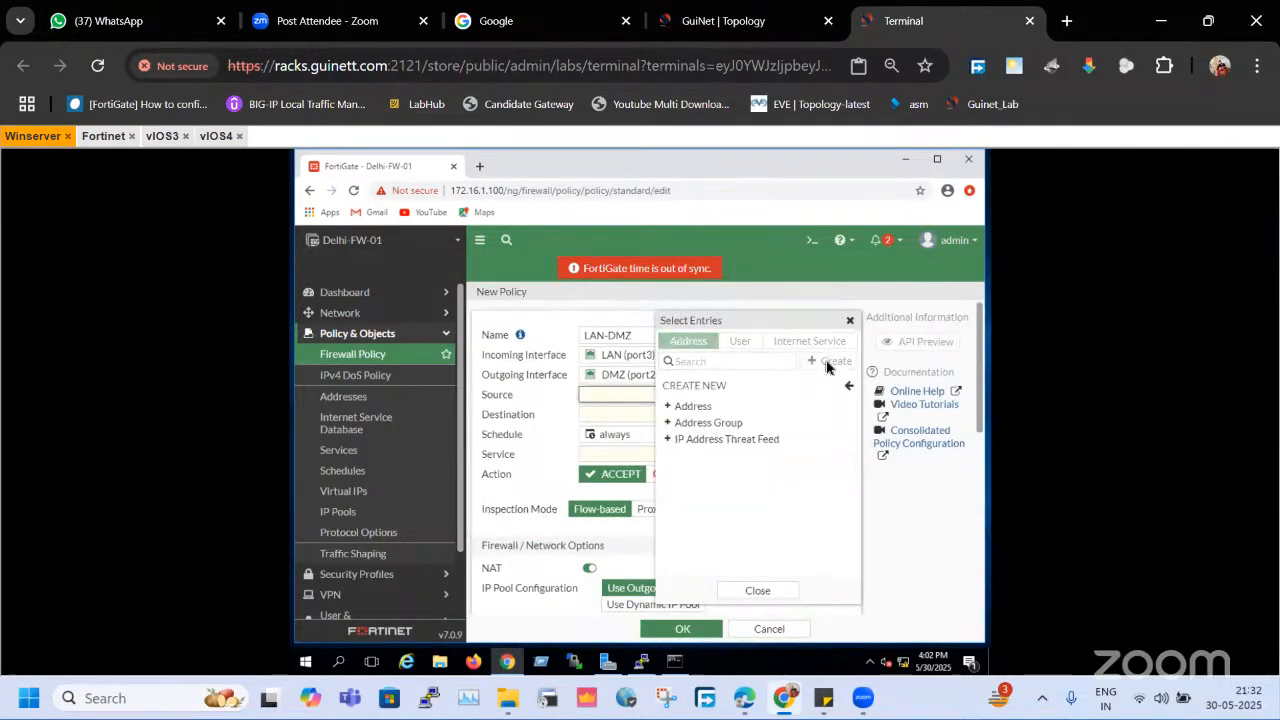
pyautogui.click(686, 407)
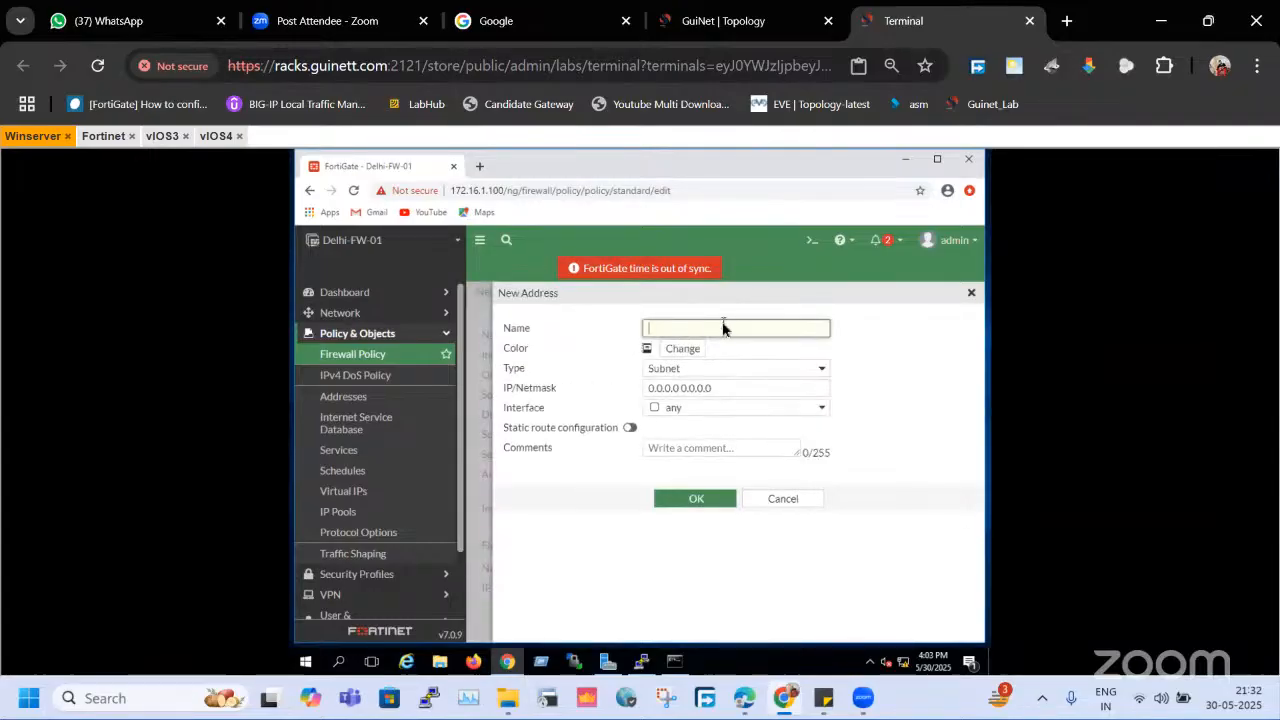
pyautogui.write('N')
pyautogui.write('-10.1.1.0/24')
# - Set the new address object's IP/Netmask to 10.1.1.0/24 by reusing the subnet from its name
pyautogui.moveTo(722, 328); pyautogui.dragTo(659, 335)
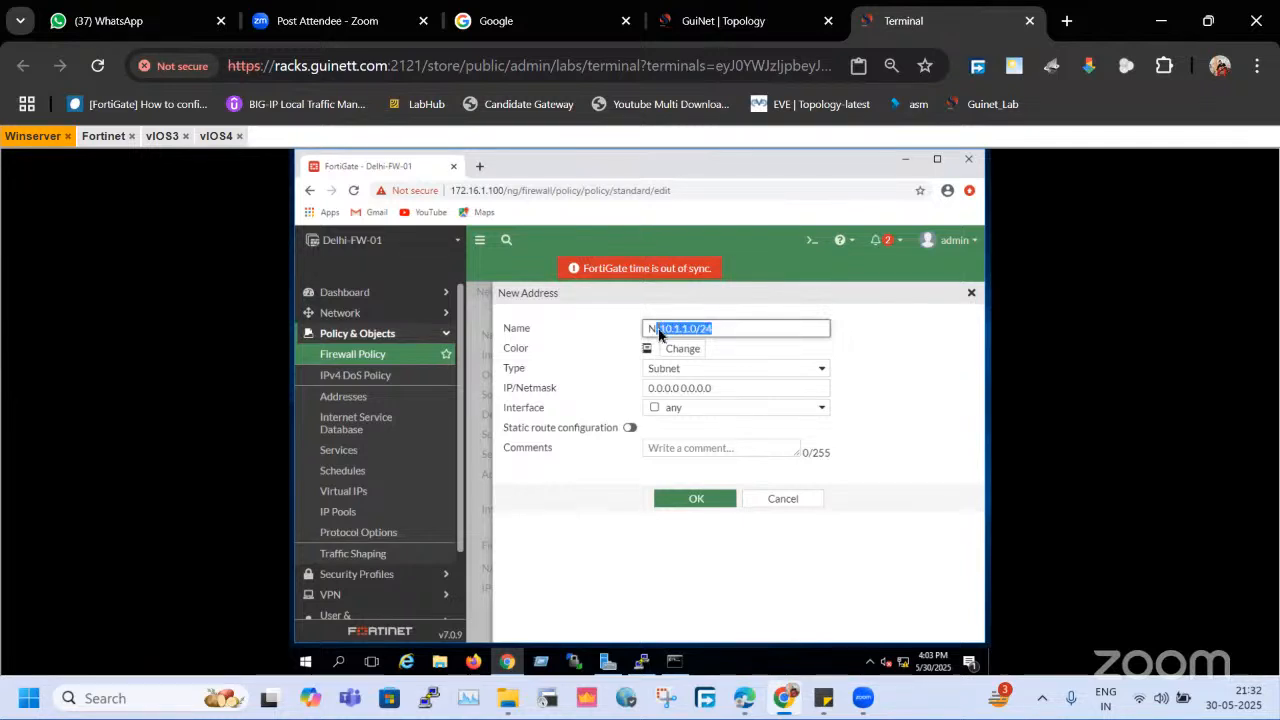
pyautogui.hotkey('ctrl', 'c')
pyautogui.click(750, 389)
pyautogui.hotkey('ctrl', 'a')
pyautogui.hotkey('ctrl', 'v')
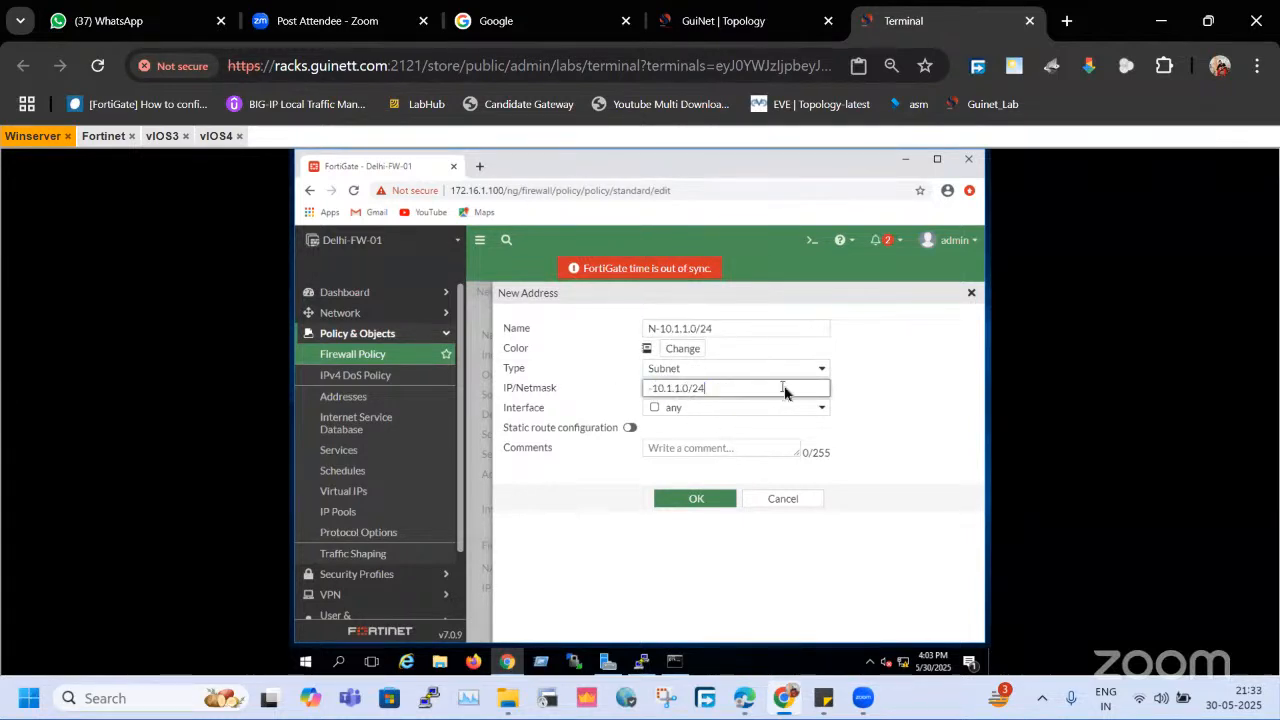
pyautogui.click(652, 390)
pyautogui.press('BackSpace')
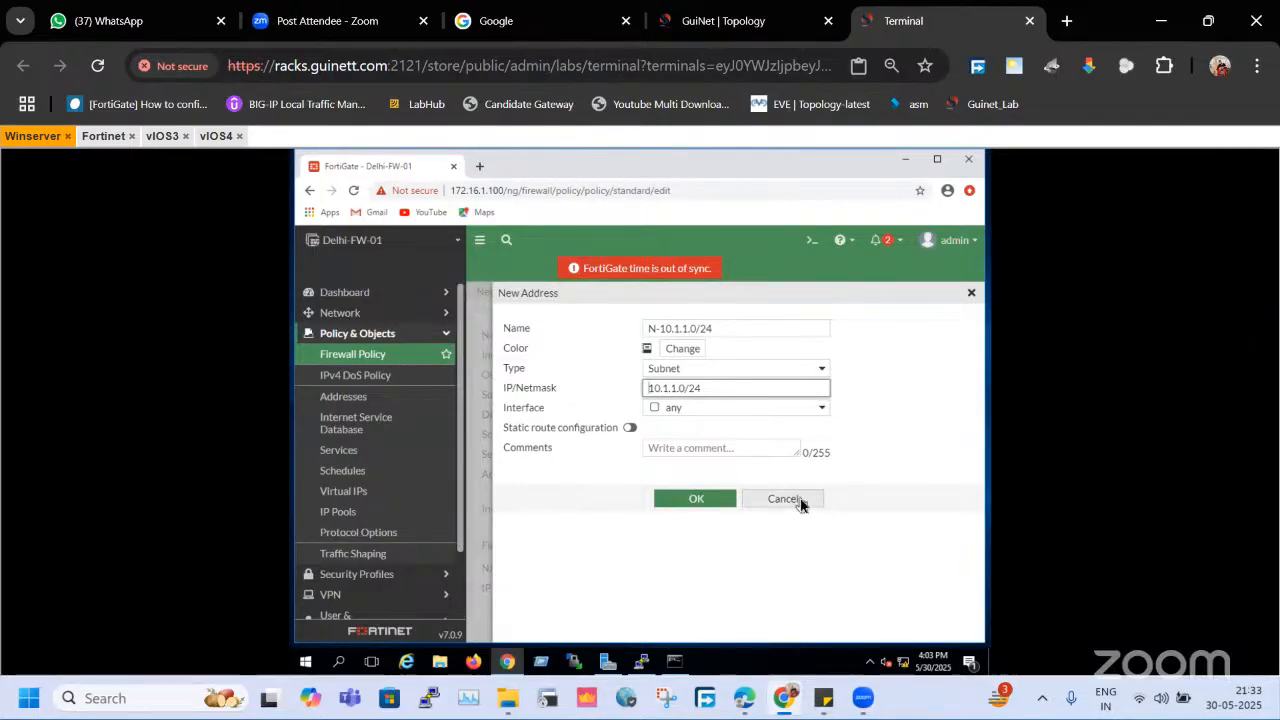
# - Examine the address types available for the new address object
pyautogui.click(379, 320)
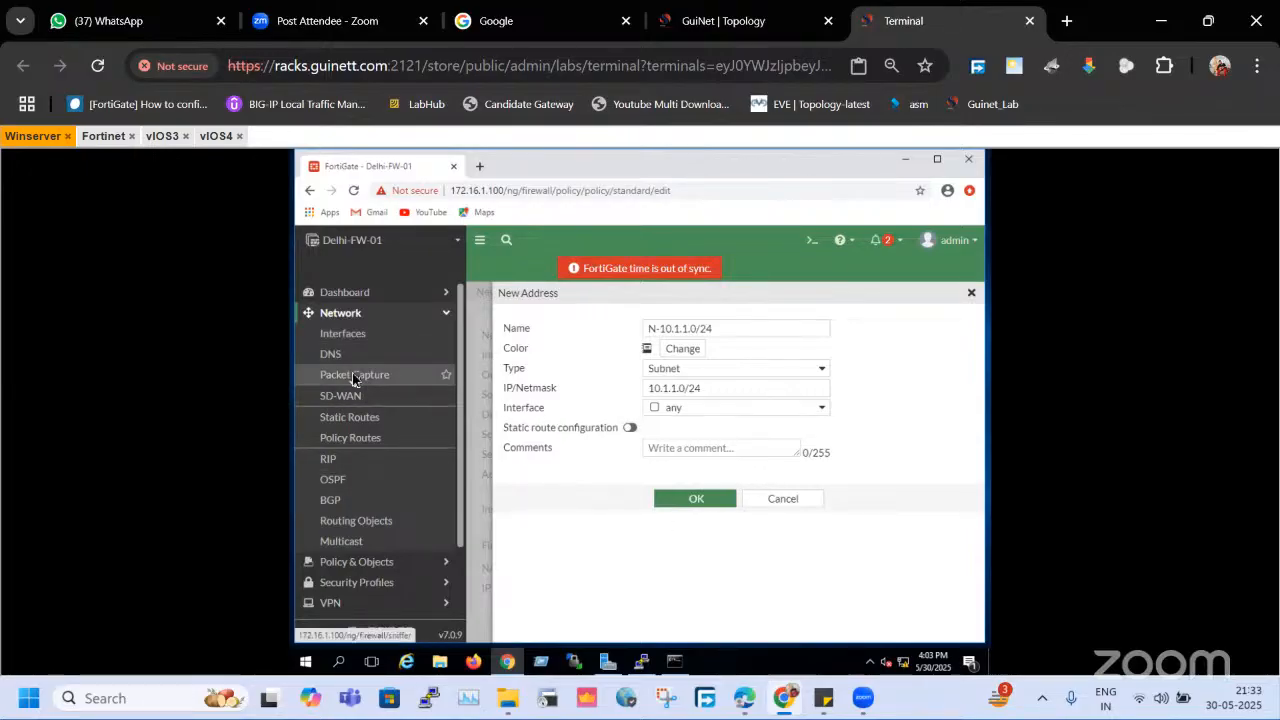
pyautogui.moveTo(757, 326); pyautogui.dragTo(600, 333)
pyautogui.click(752, 371)
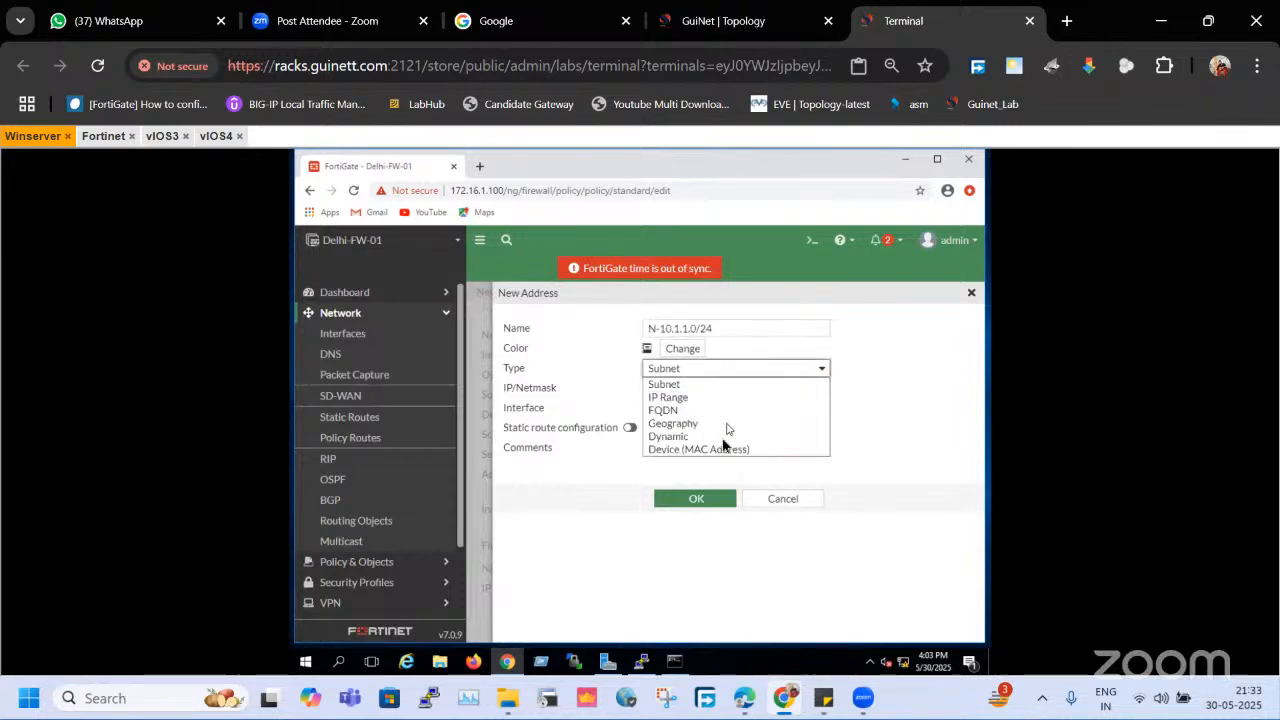
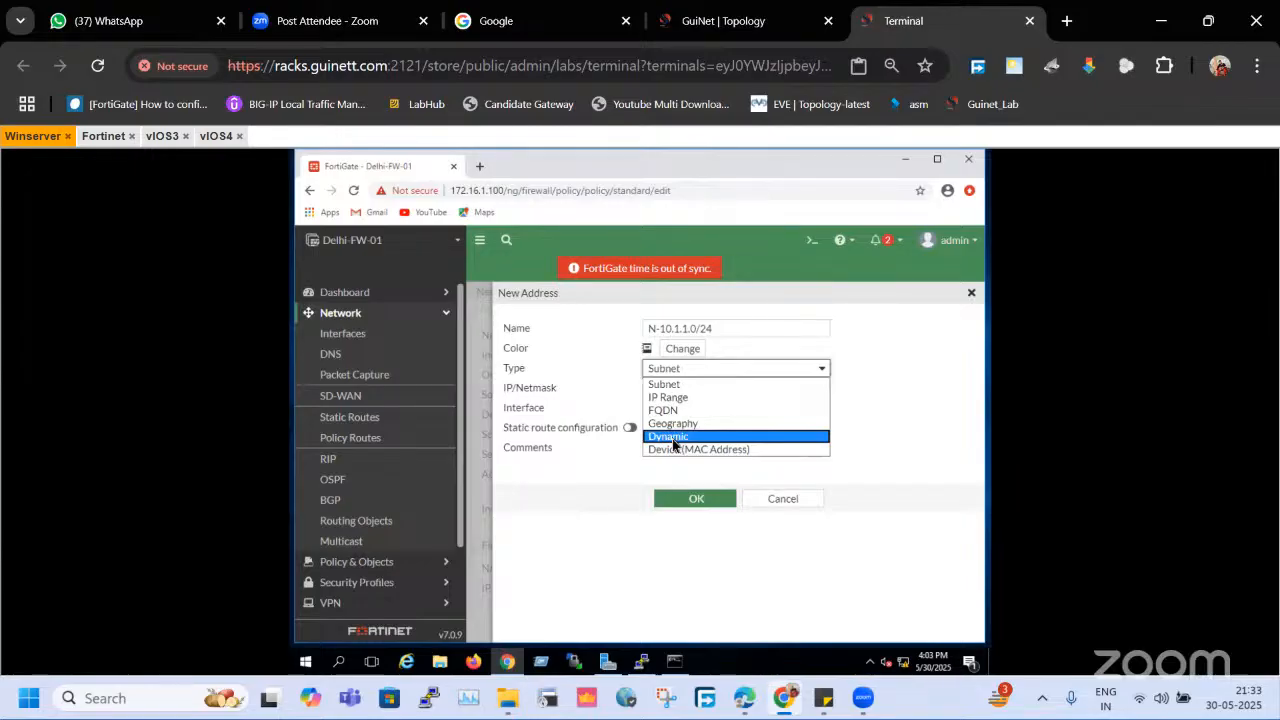
# - Try the IP Range type on the new address object and return the type to Subnet
pyautogui.click(580, 378)
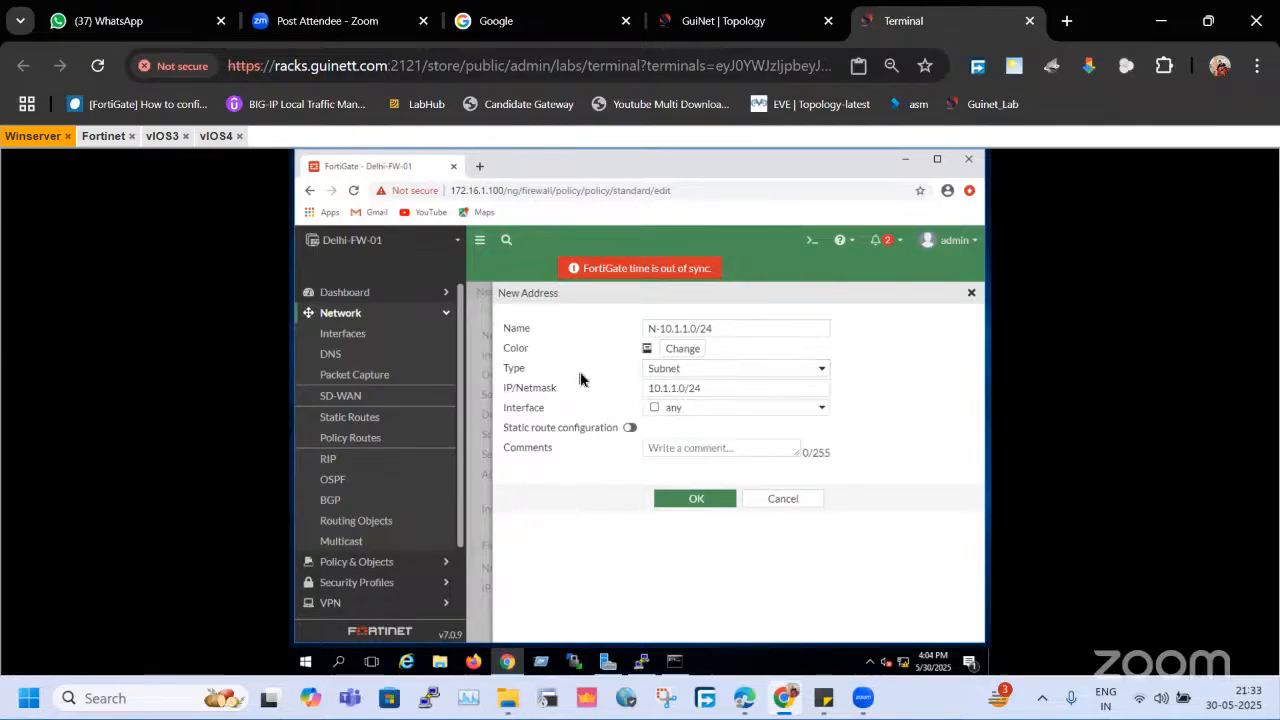
pyautogui.click(780, 370)
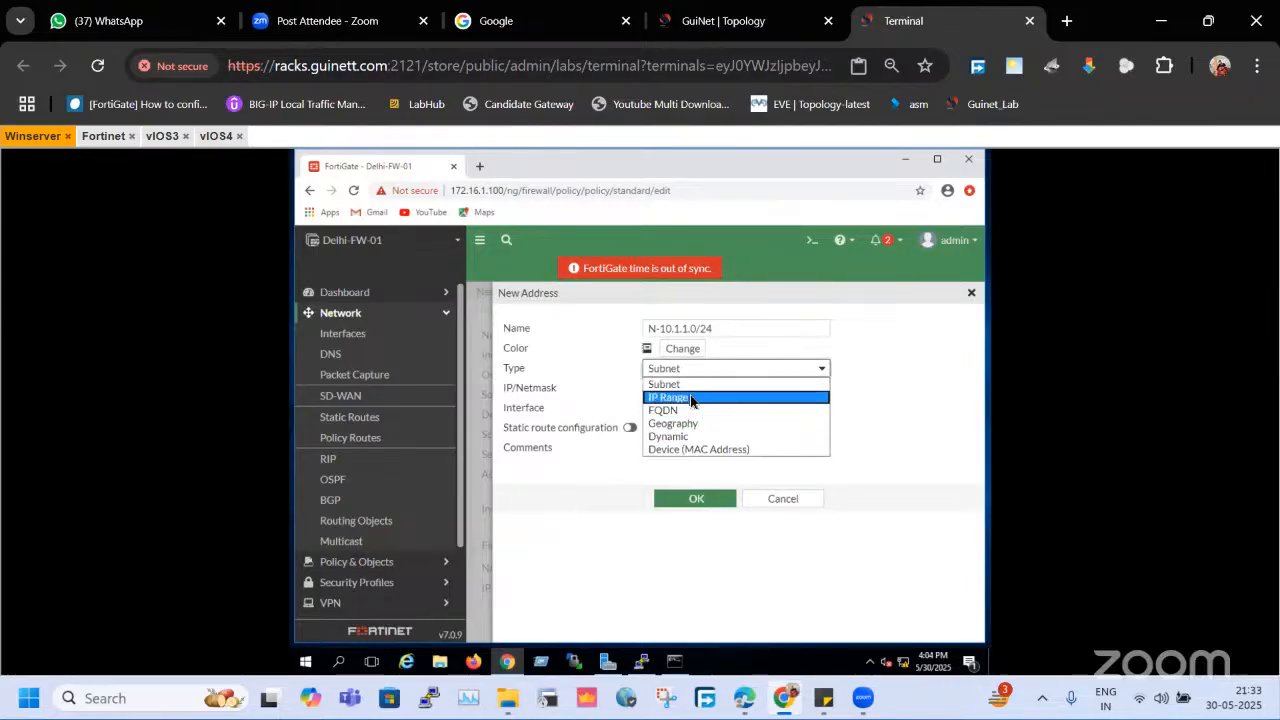
pyautogui.click(686, 399)
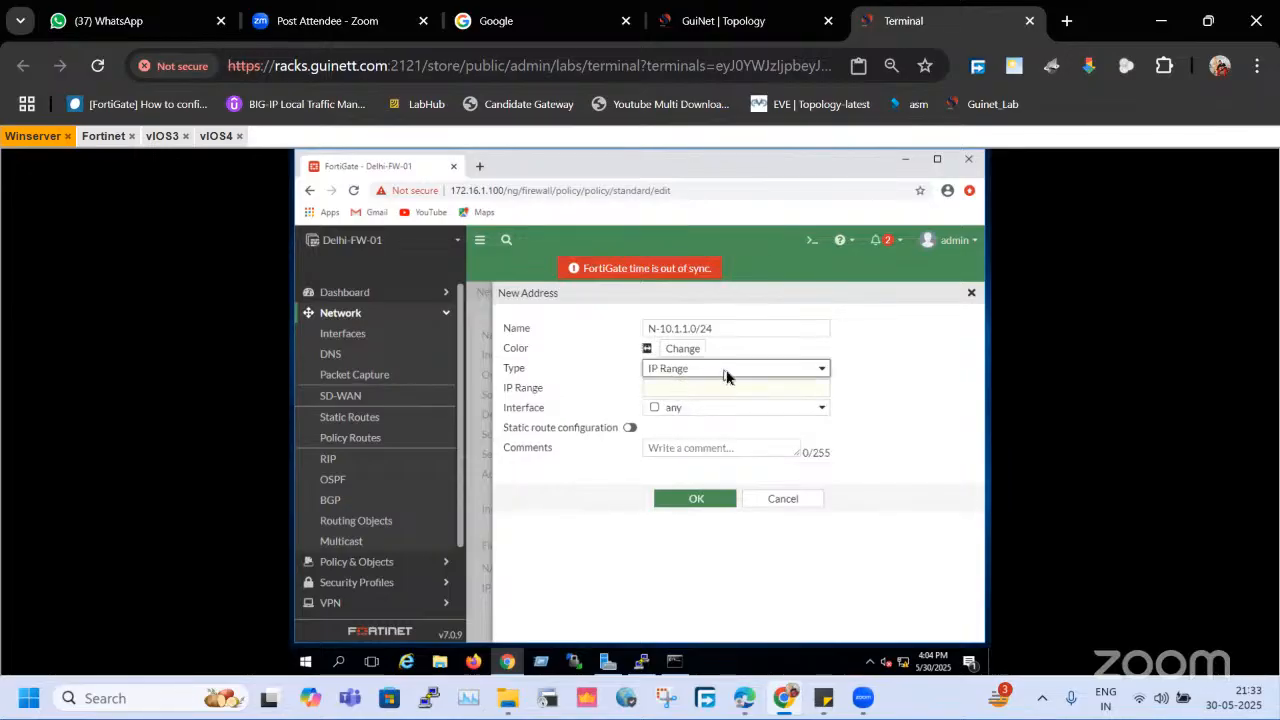
pyautogui.click(724, 372)
pyautogui.click(665, 384)
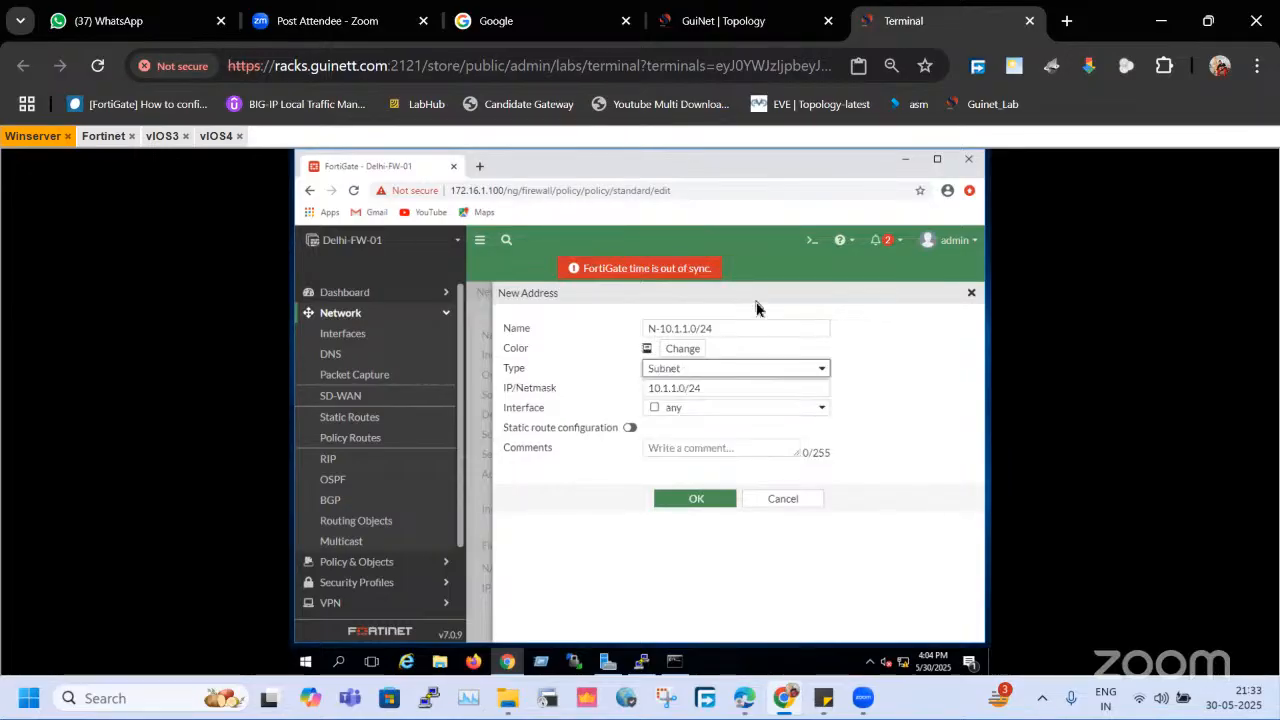
# - Review the address object's name, type and IP/Netmask, and examine the interfaces it can be bound to
pyautogui.moveTo(714, 328); pyautogui.dragTo(662, 331)
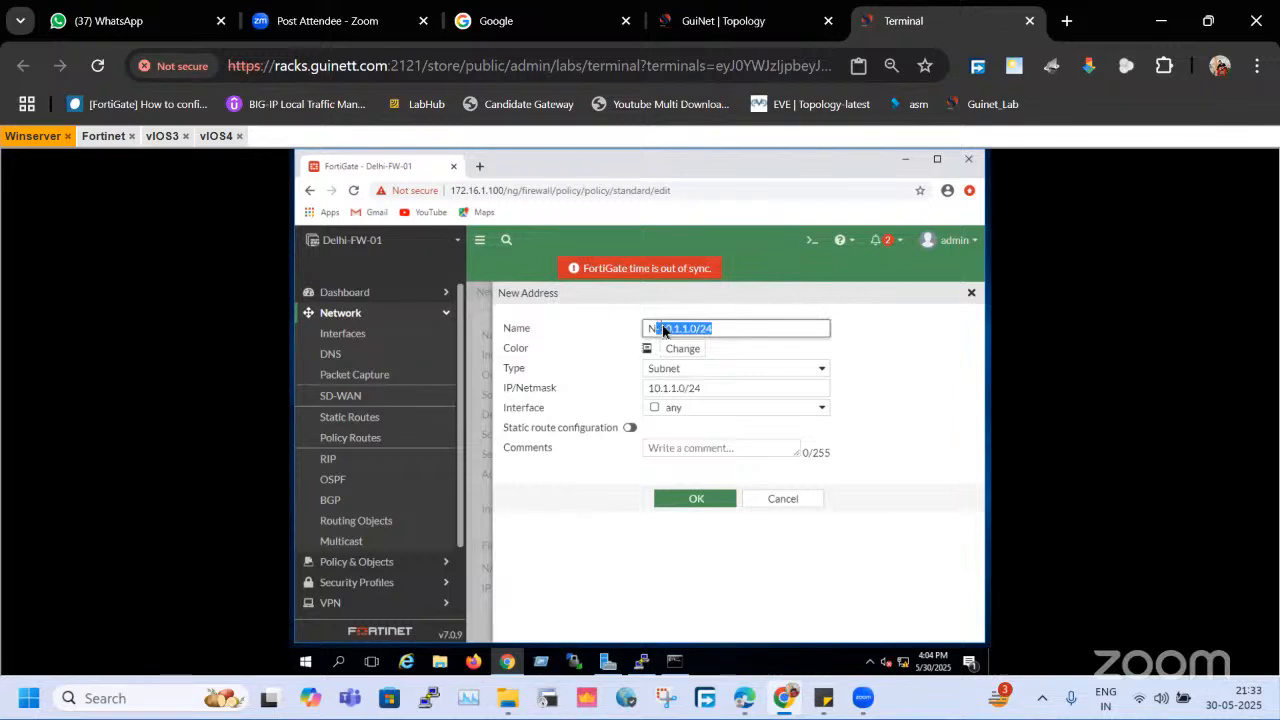
pyautogui.click(750, 386)
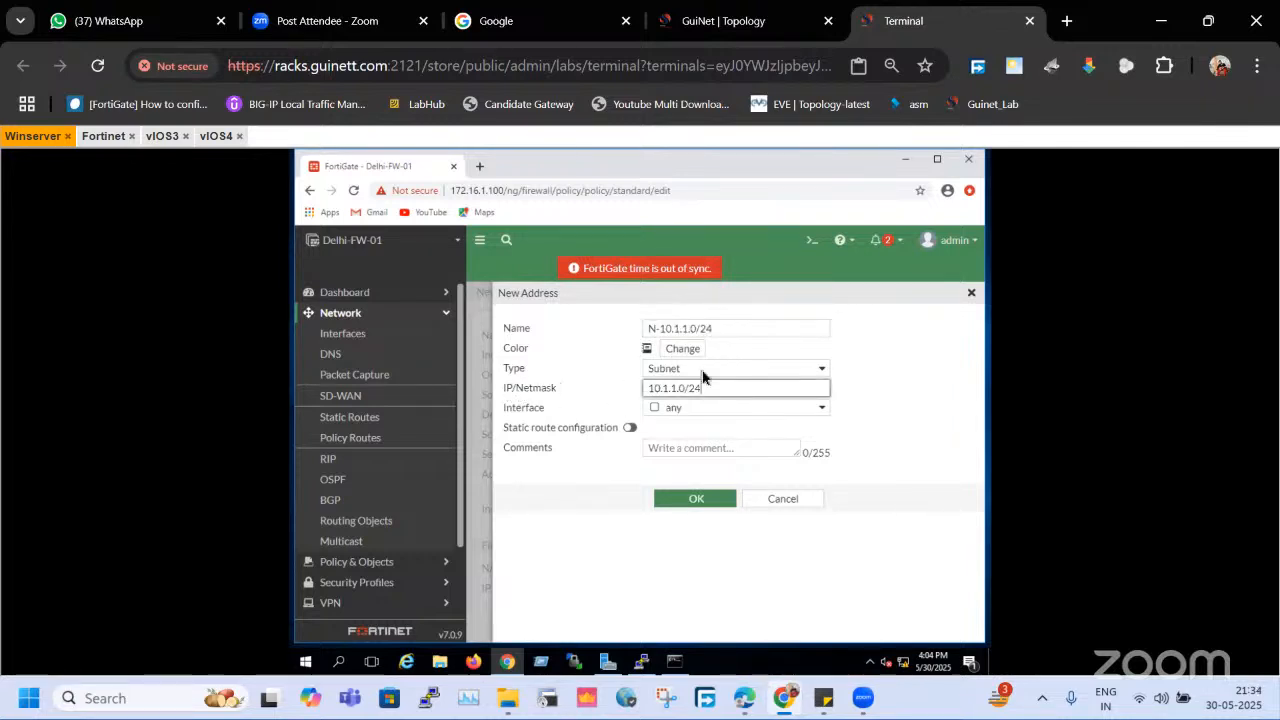
pyautogui.click(631, 370)
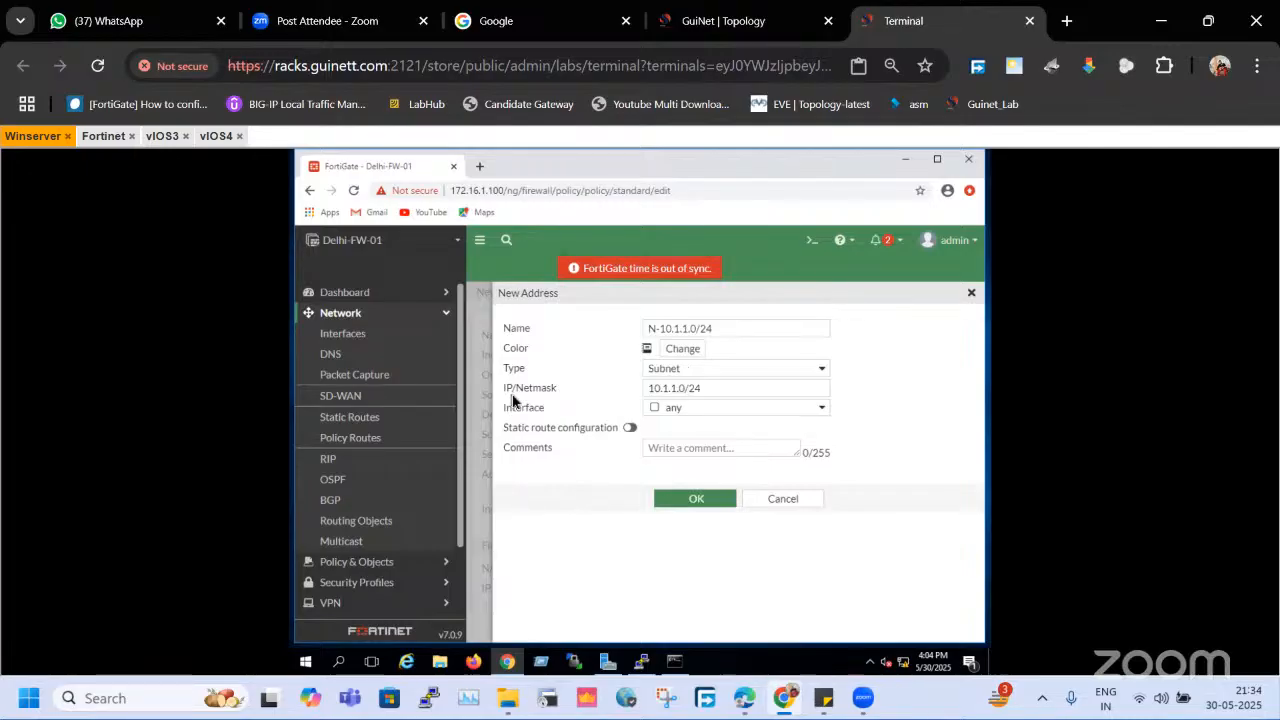
pyautogui.moveTo(500, 388); pyautogui.dragTo(557, 387)
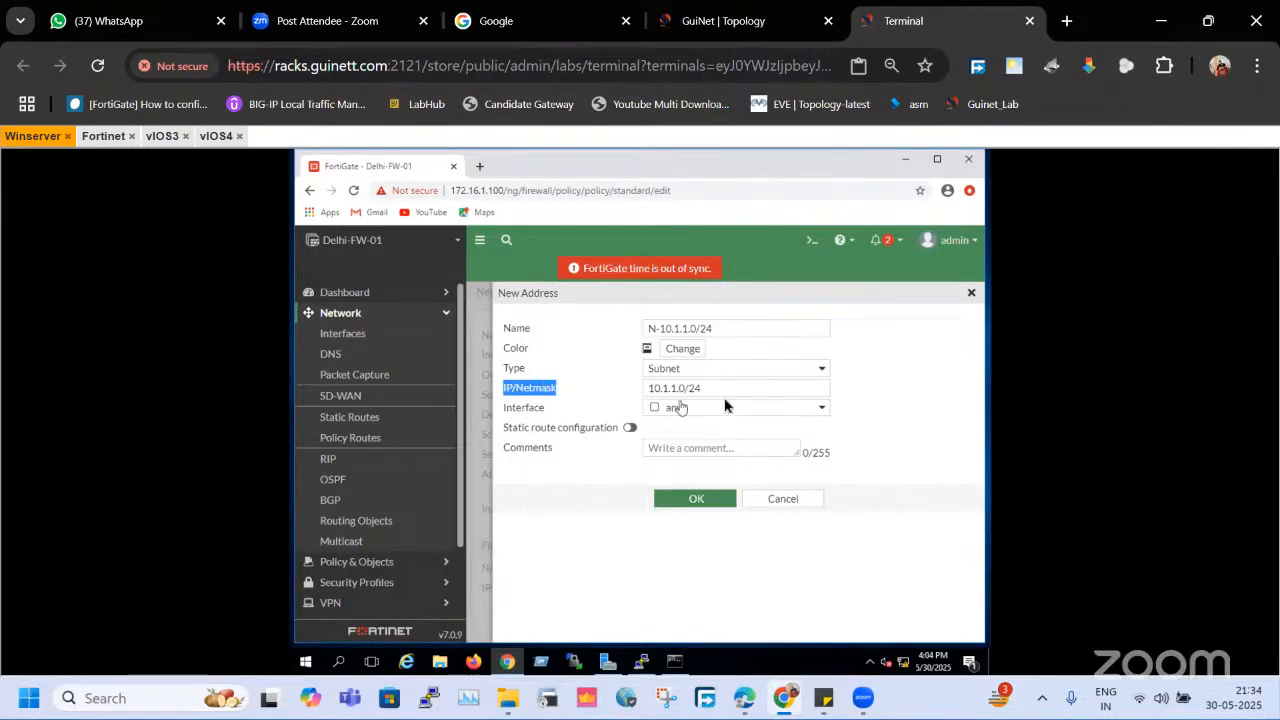
pyautogui.moveTo(706, 393); pyautogui.dragTo(618, 388)
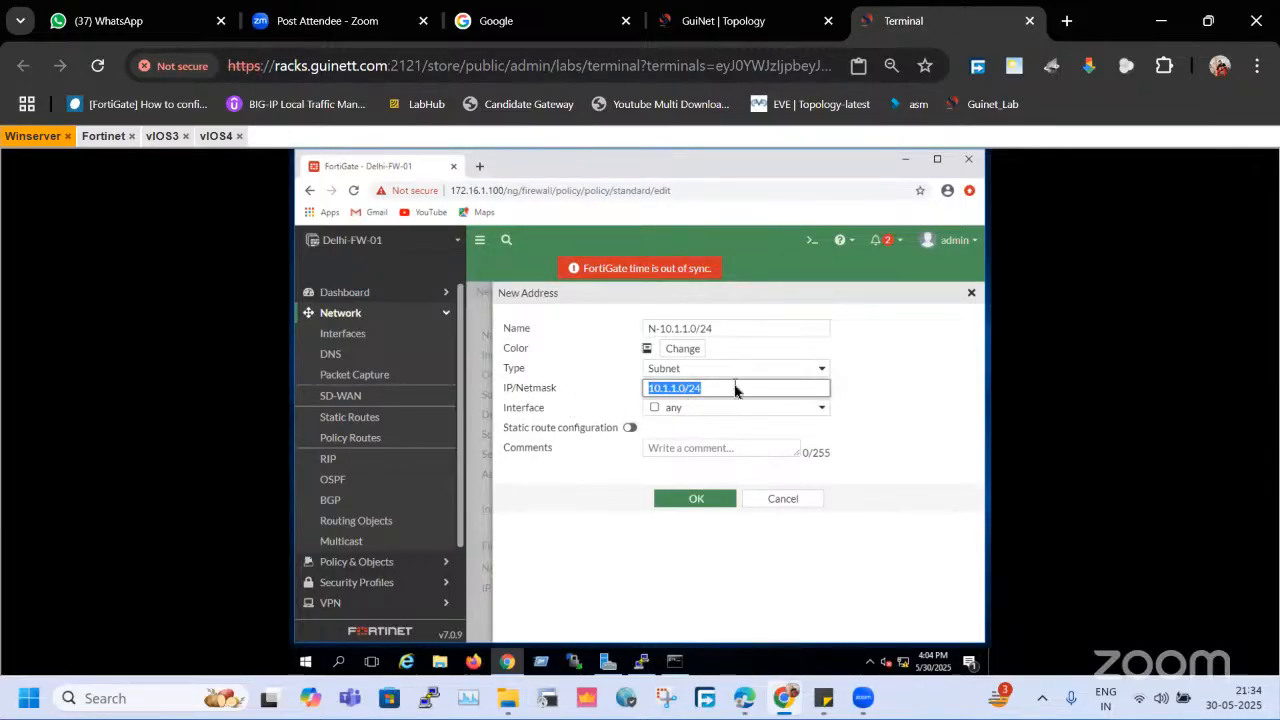
pyautogui.moveTo(543, 412); pyautogui.dragTo(503, 408)
pyautogui.click(714, 417)
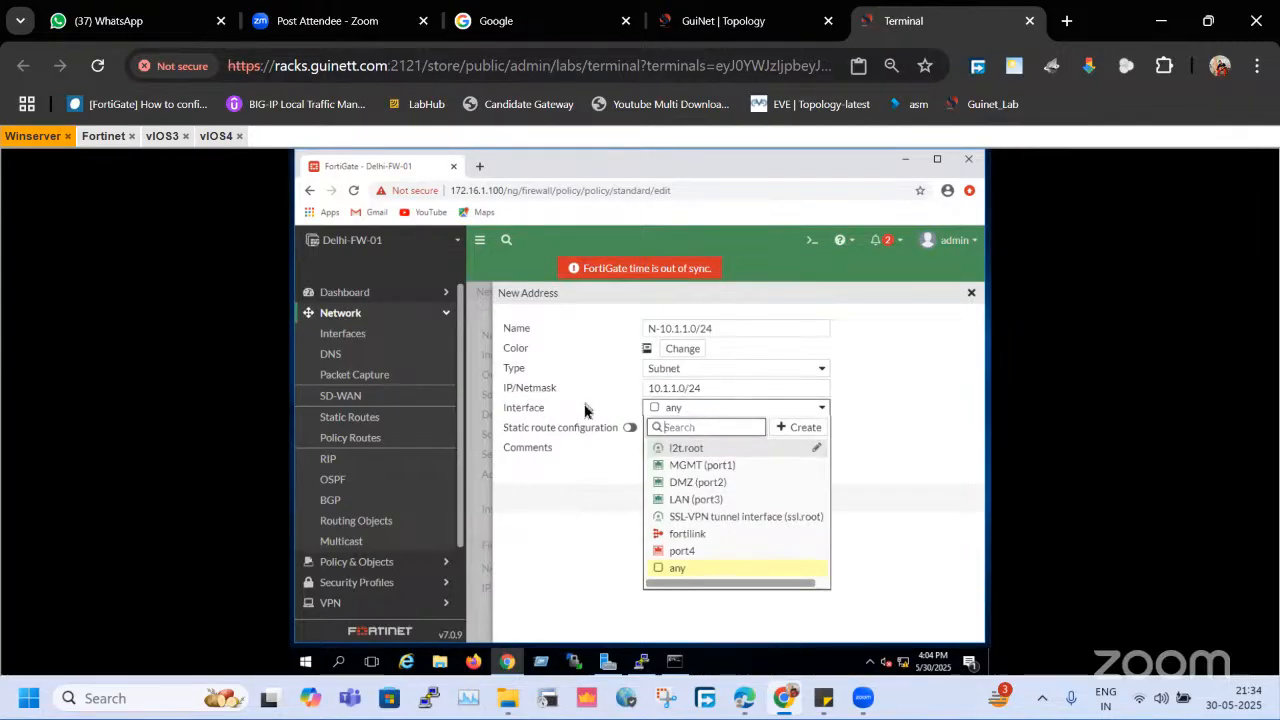
pyautogui.click(706, 413)
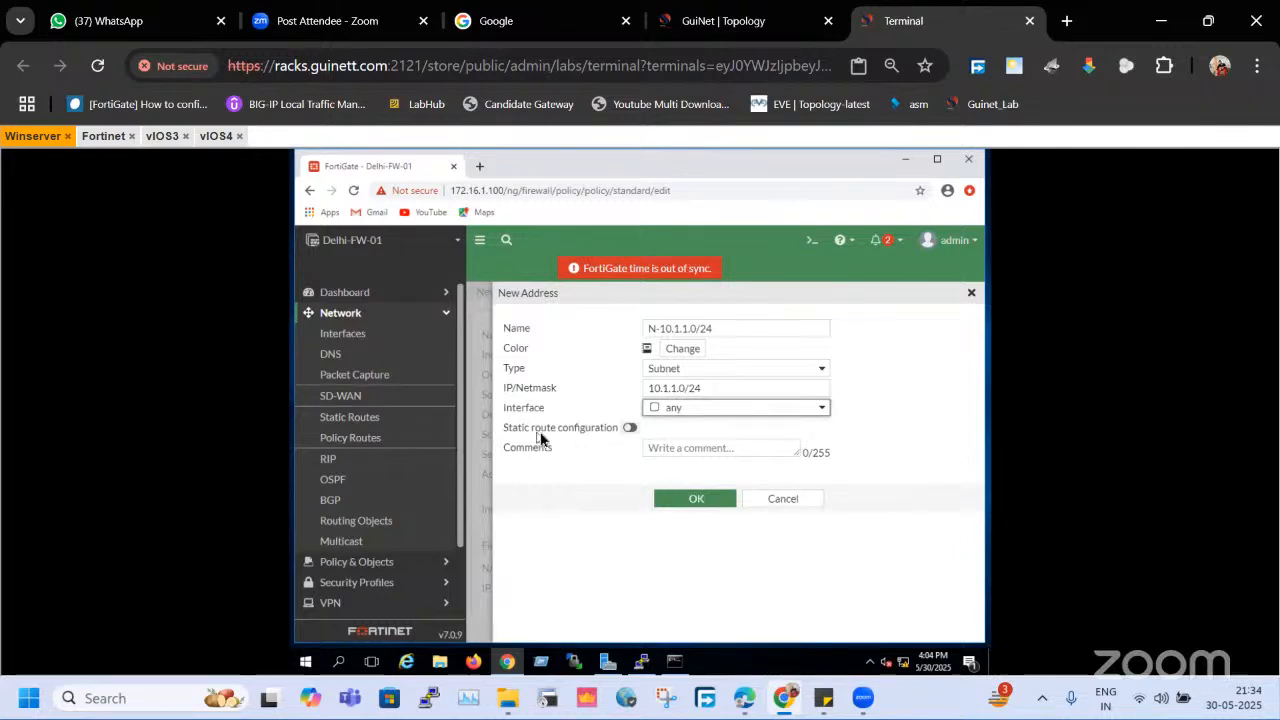
# - Try enabling static route configuration for the address object and switch it back off
pyautogui.click(633, 428)
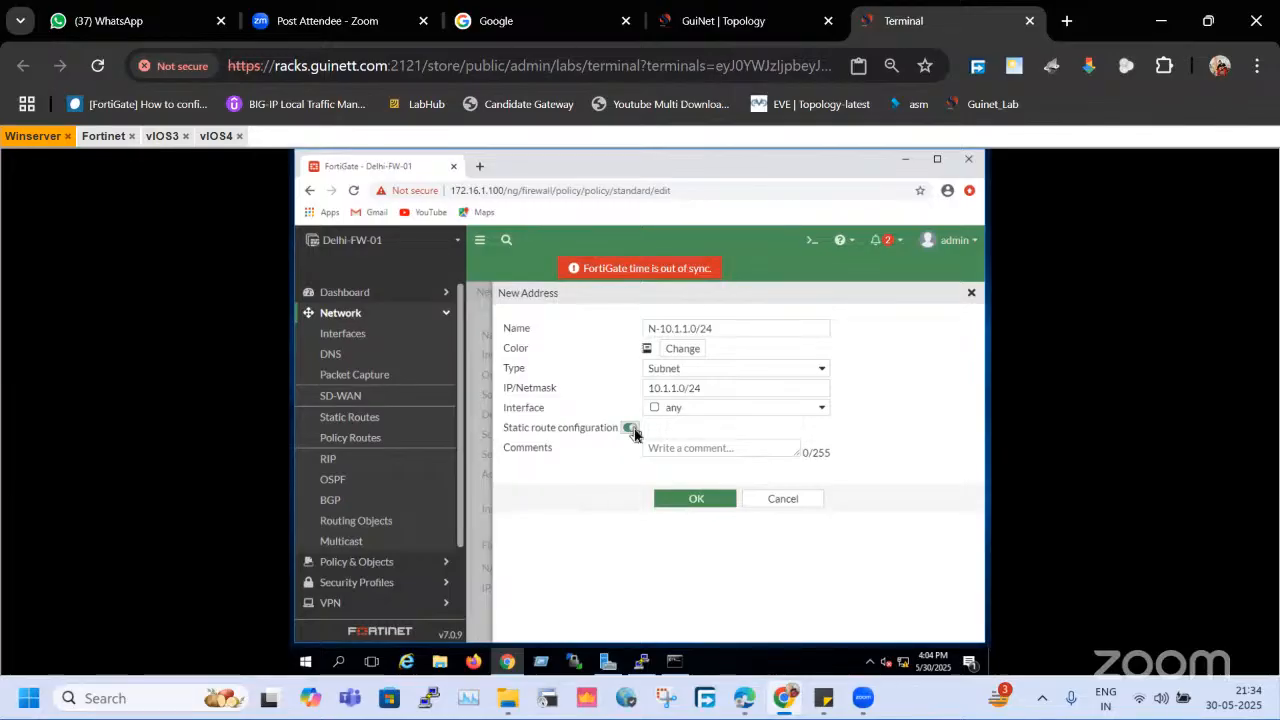
pyautogui.click(633, 430)
pyautogui.moveTo(620, 428); pyautogui.dragTo(601, 429)
# - Save the new address object and add N-10.1.1.0/24 as the policy's source
pyautogui.click(696, 498)
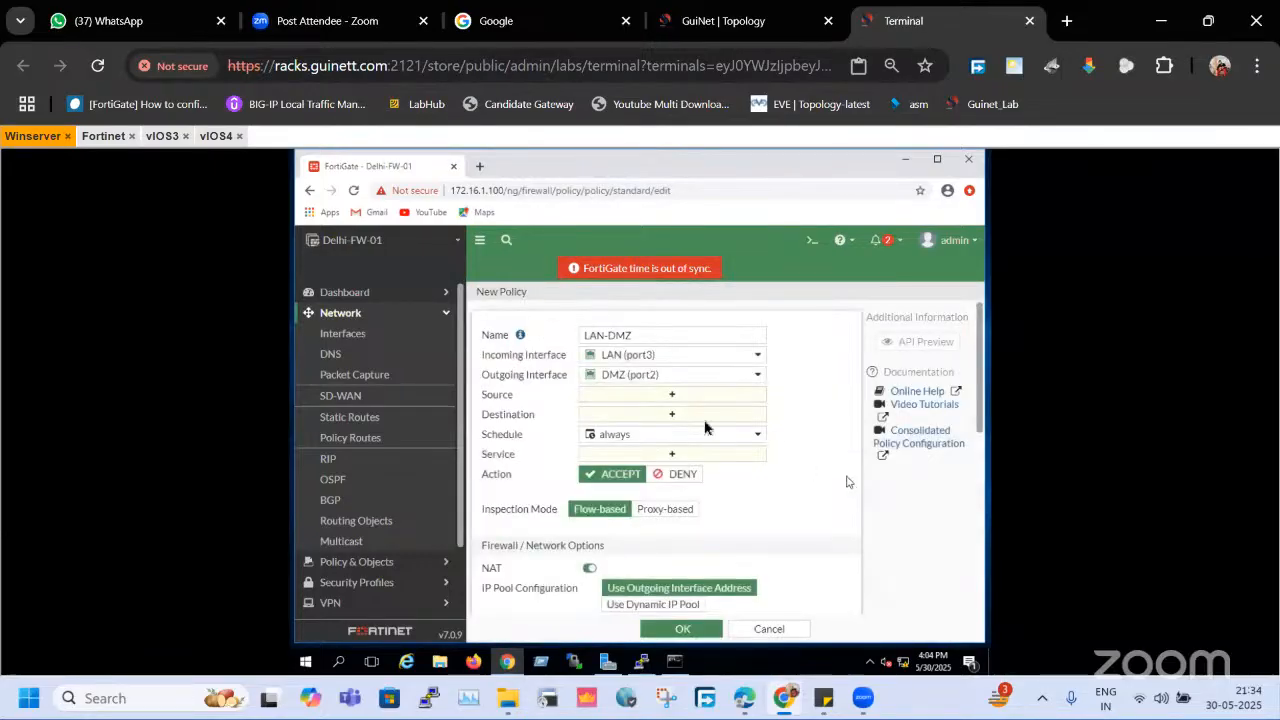
pyautogui.click(673, 395)
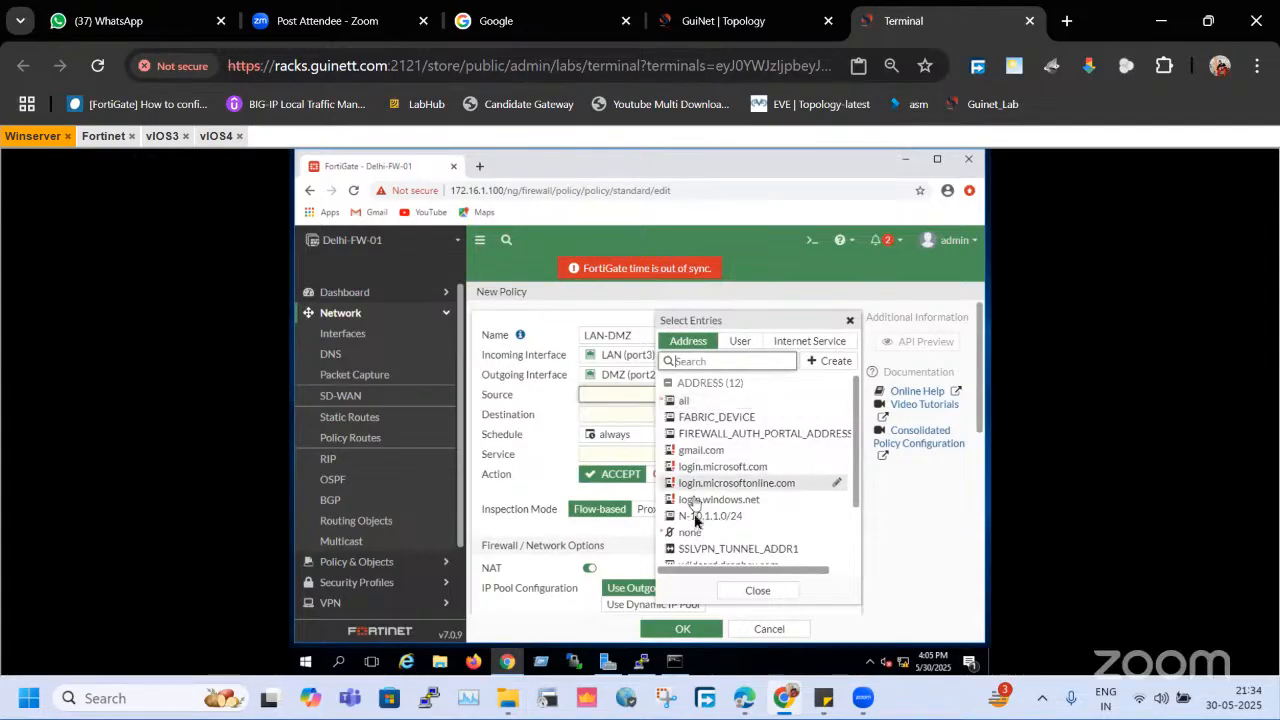
pyautogui.moveTo(716, 527)
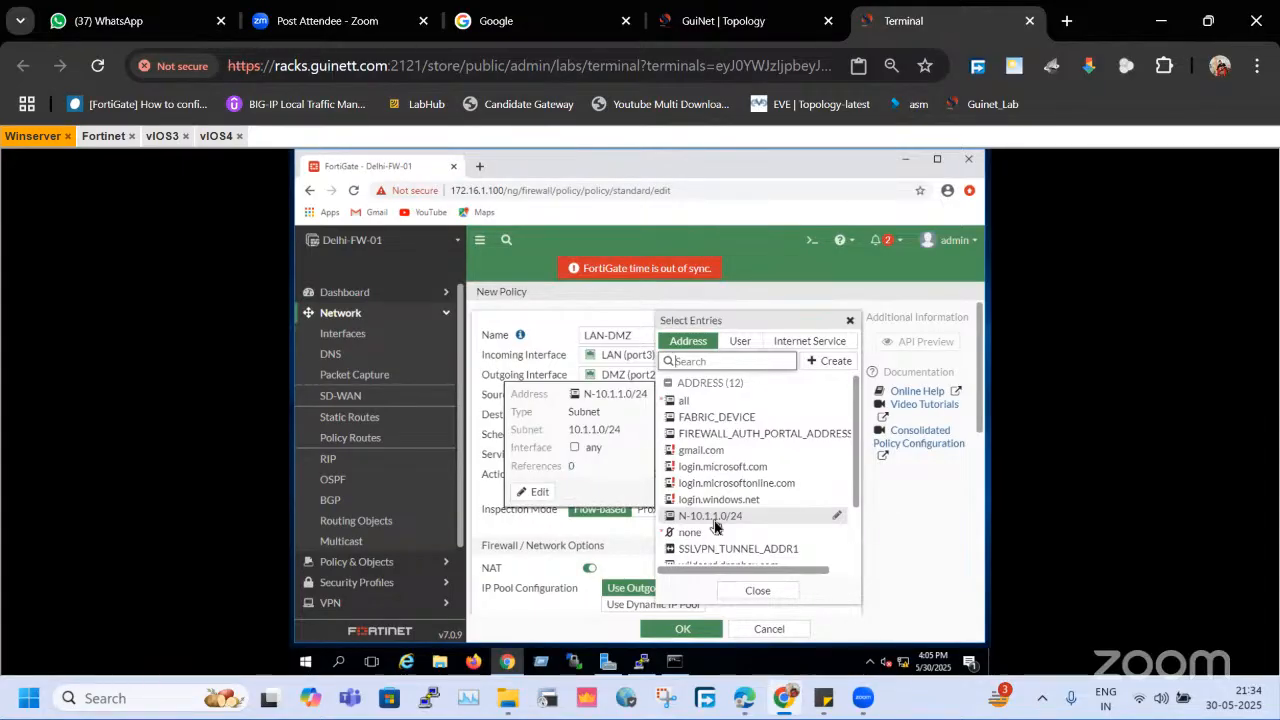
pyautogui.click(715, 520)
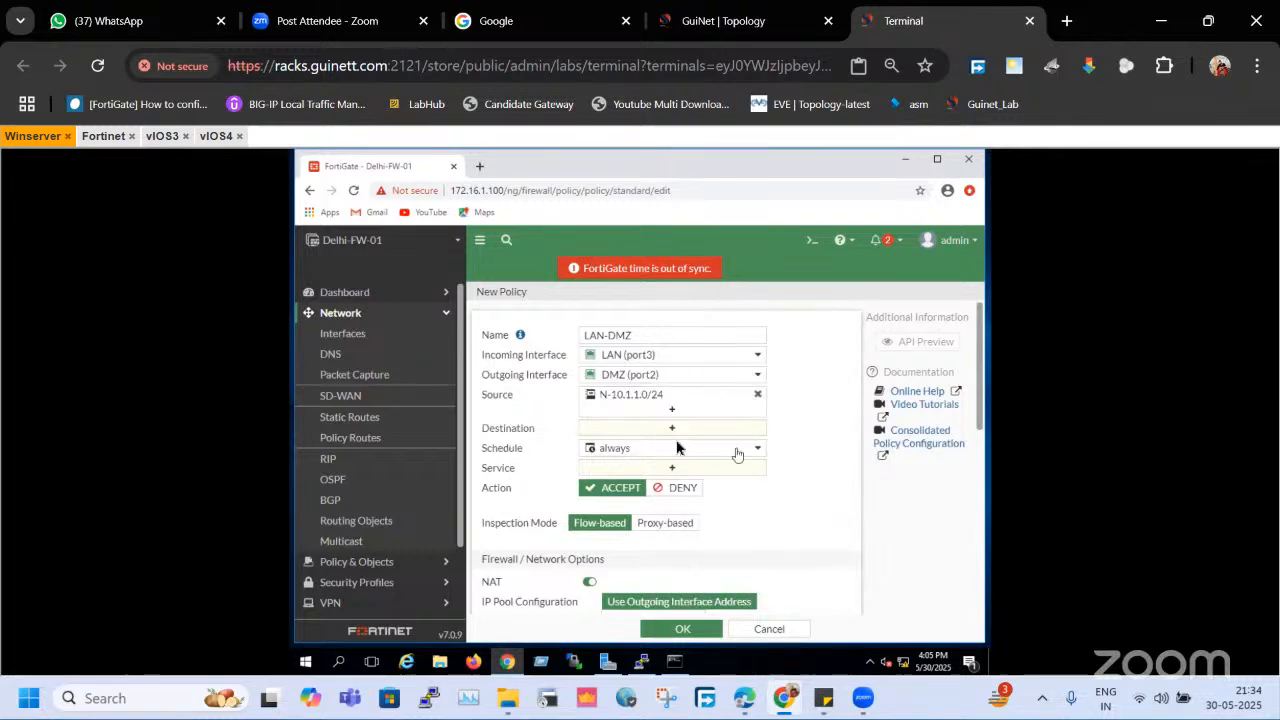
# - Start a new address object for the policy's destination and name it N-20.1.1.0/24
pyautogui.moveTo(482, 436); pyautogui.dragTo(549, 433)
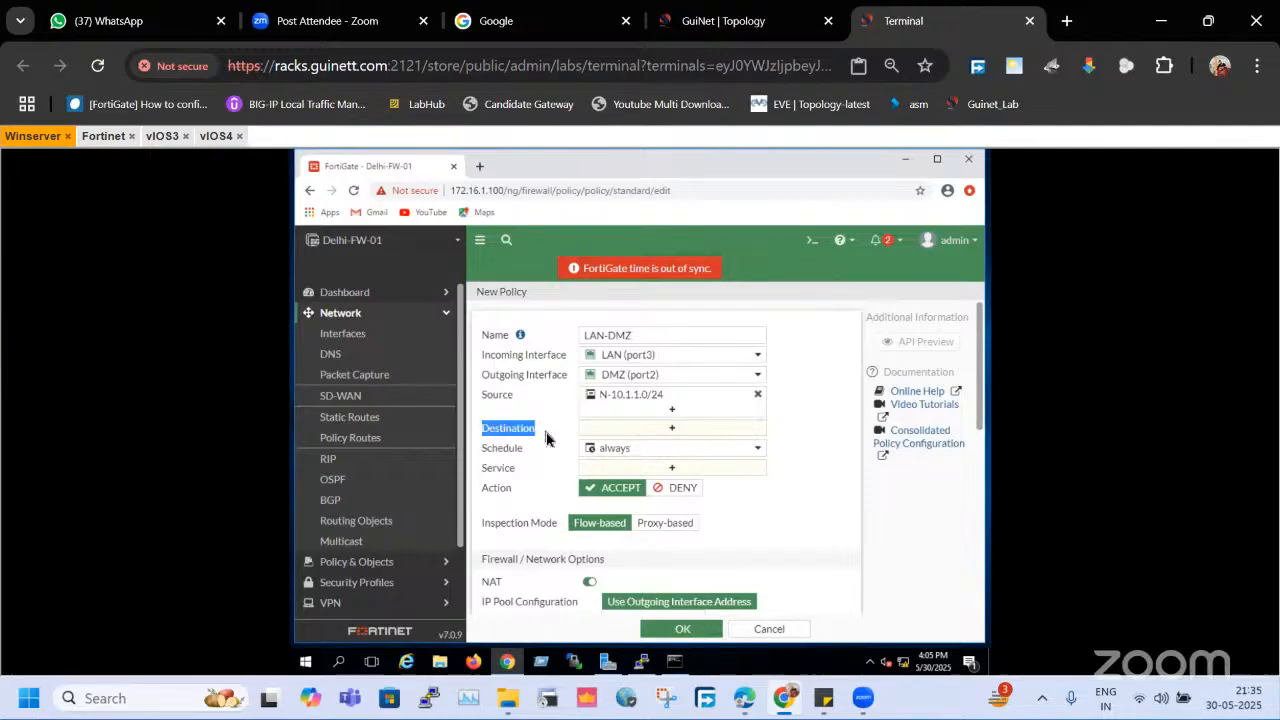
pyautogui.click(672, 437)
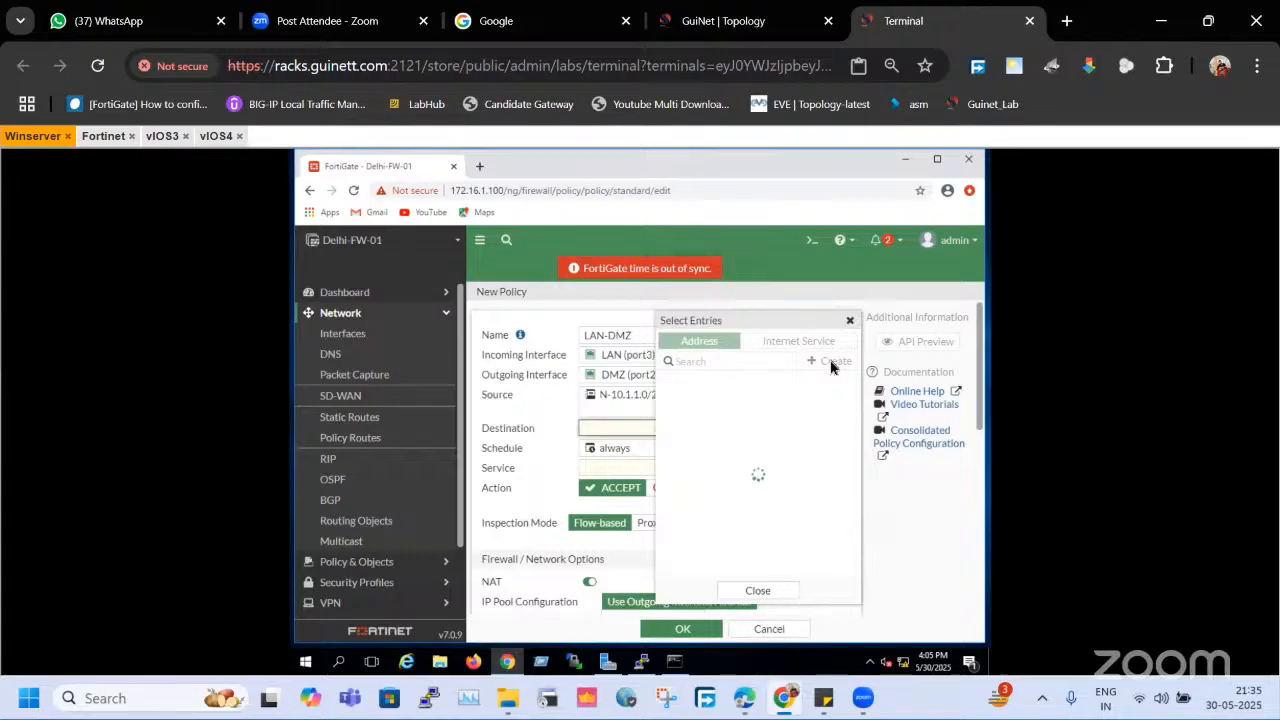
pyautogui.click(829, 363)
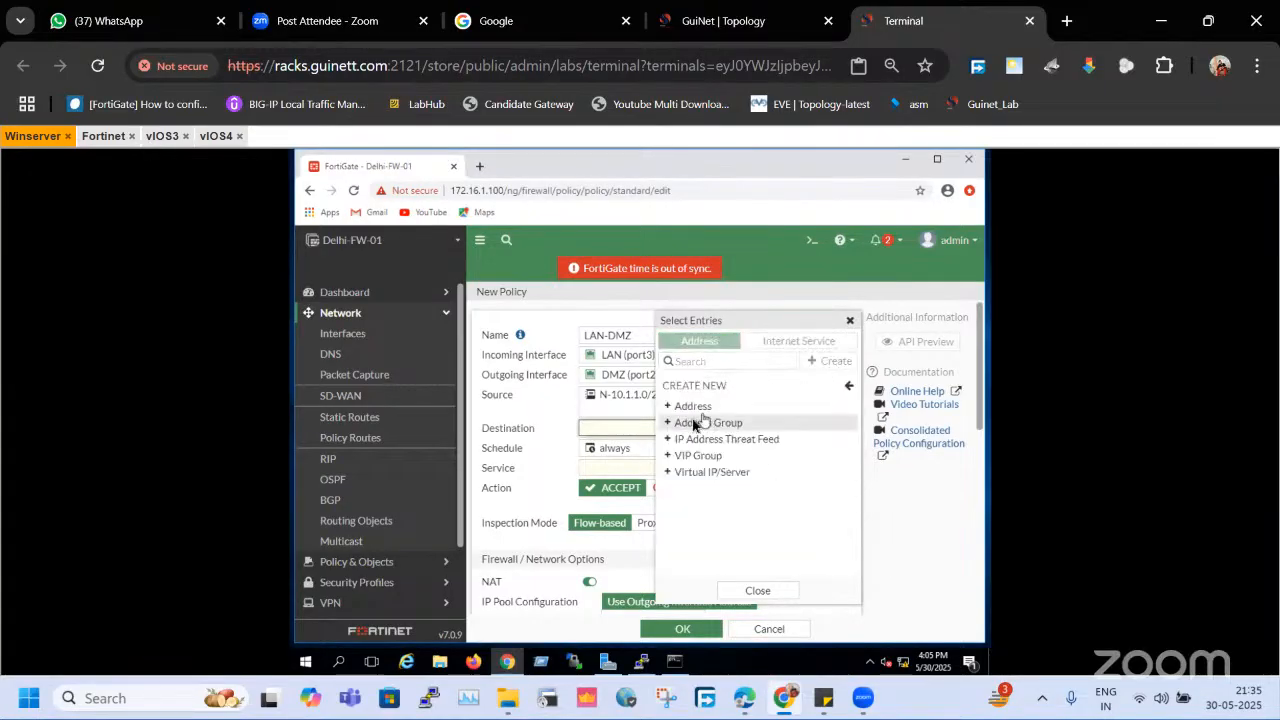
pyautogui.click(693, 408)
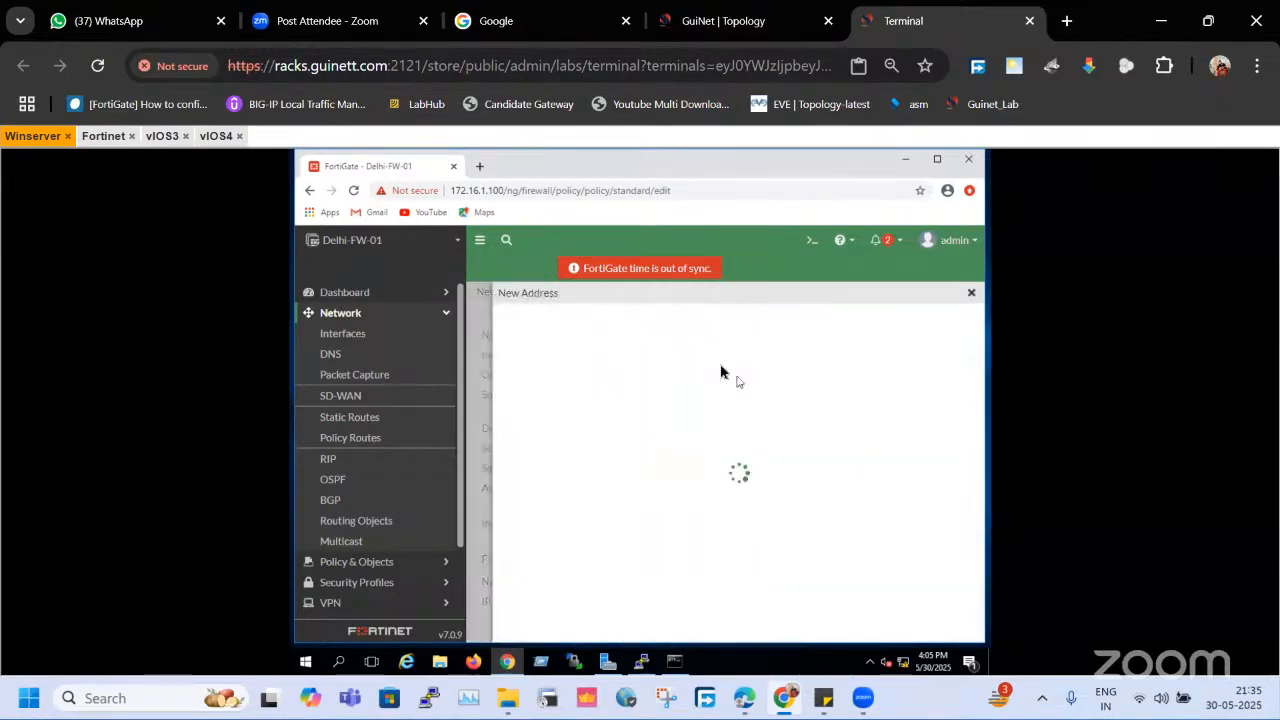
pyautogui.click(683, 330)
pyautogui.write('N-20.1.1.1')
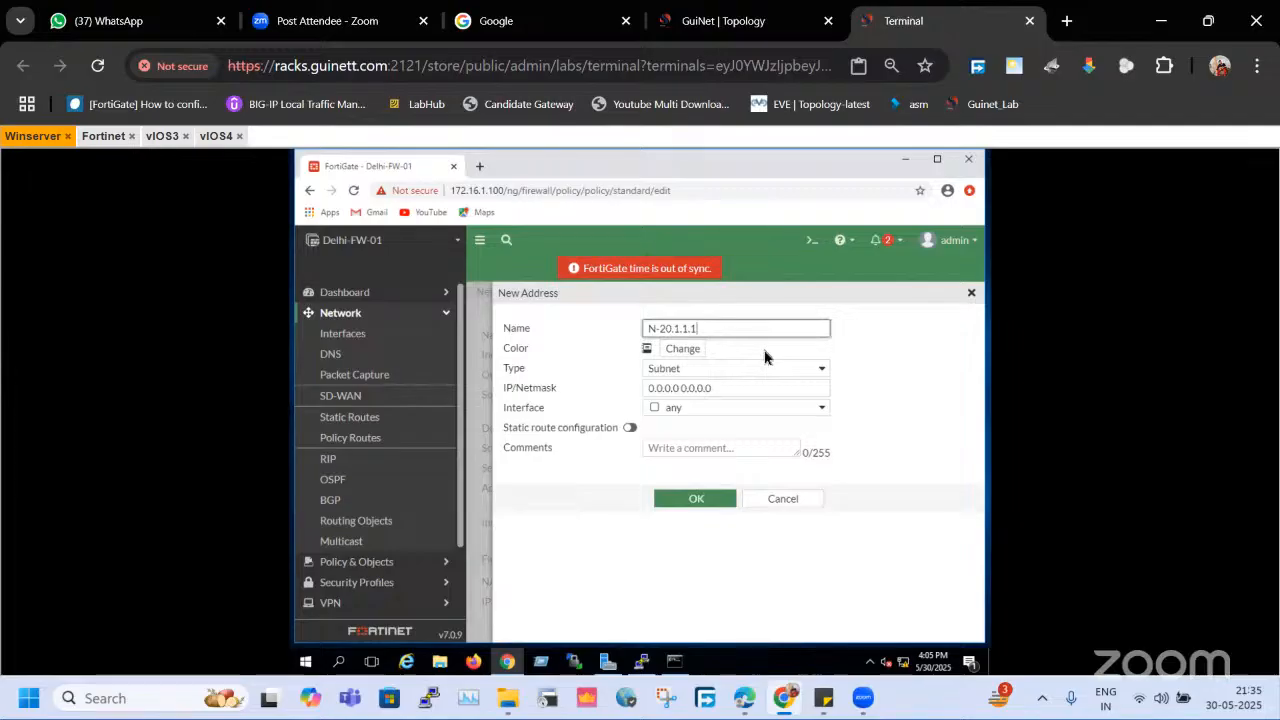
pyautogui.press('BackSpace')
pyautogui.write('0/24')
# - Set the destination address object's IP/Netmask to 20.1.1.0/24 by reusing the subnet from its name
pyautogui.moveTo(716, 331); pyautogui.dragTo(651, 329)
pyautogui.hotkey('ctrl', 'c')
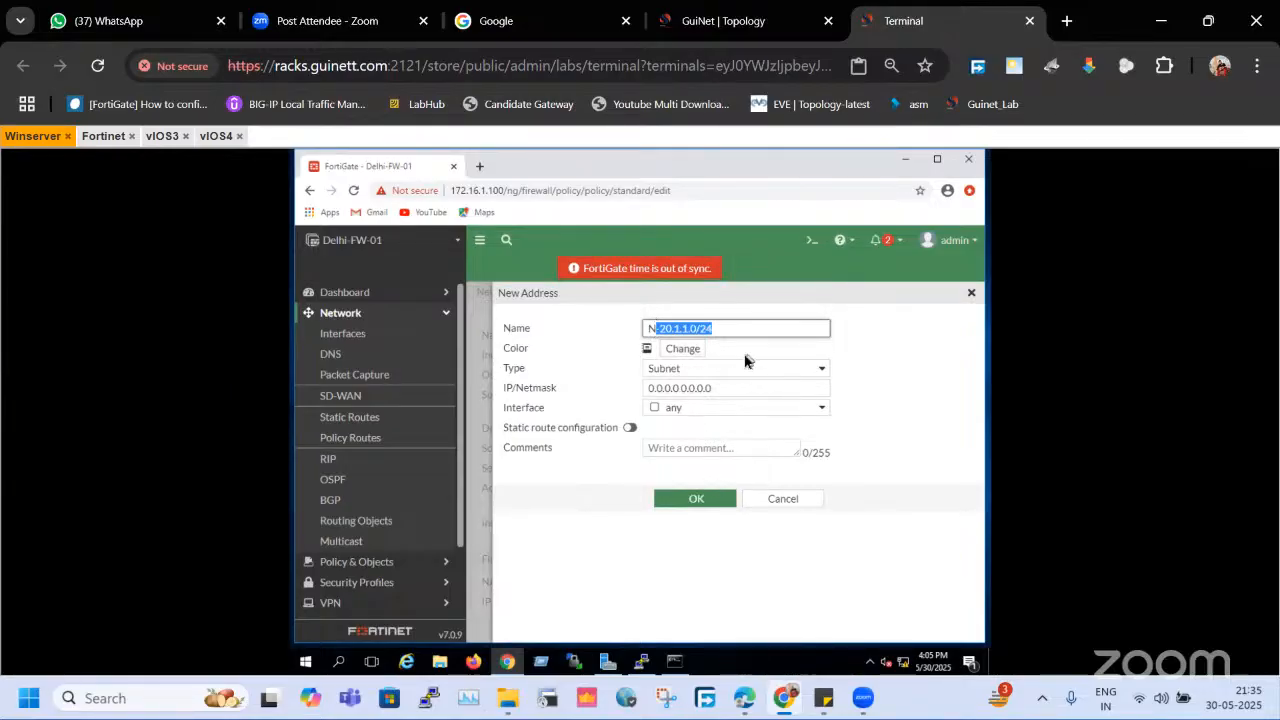
pyautogui.click(725, 370)
pyautogui.click(680, 376)
pyautogui.click(735, 388)
pyautogui.doubleClick(735, 388)
pyautogui.tripleClick(735, 388)
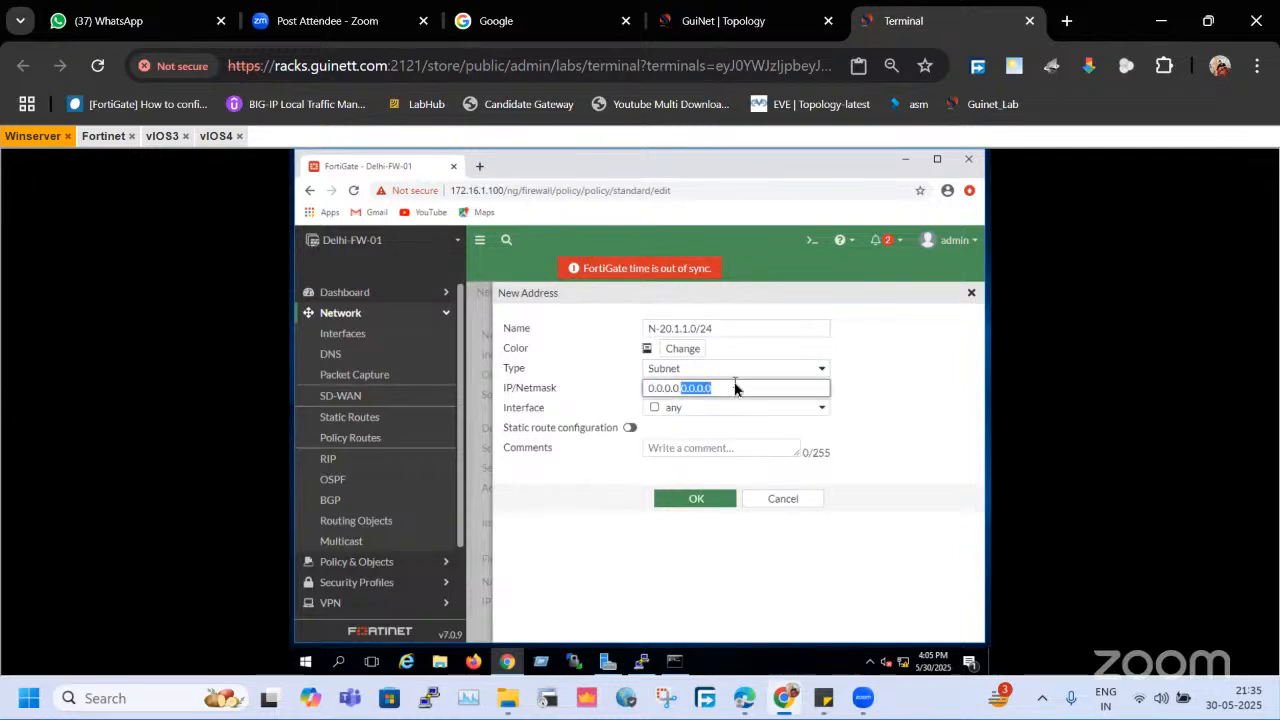
pyautogui.hotkey('ctrl', 'v')
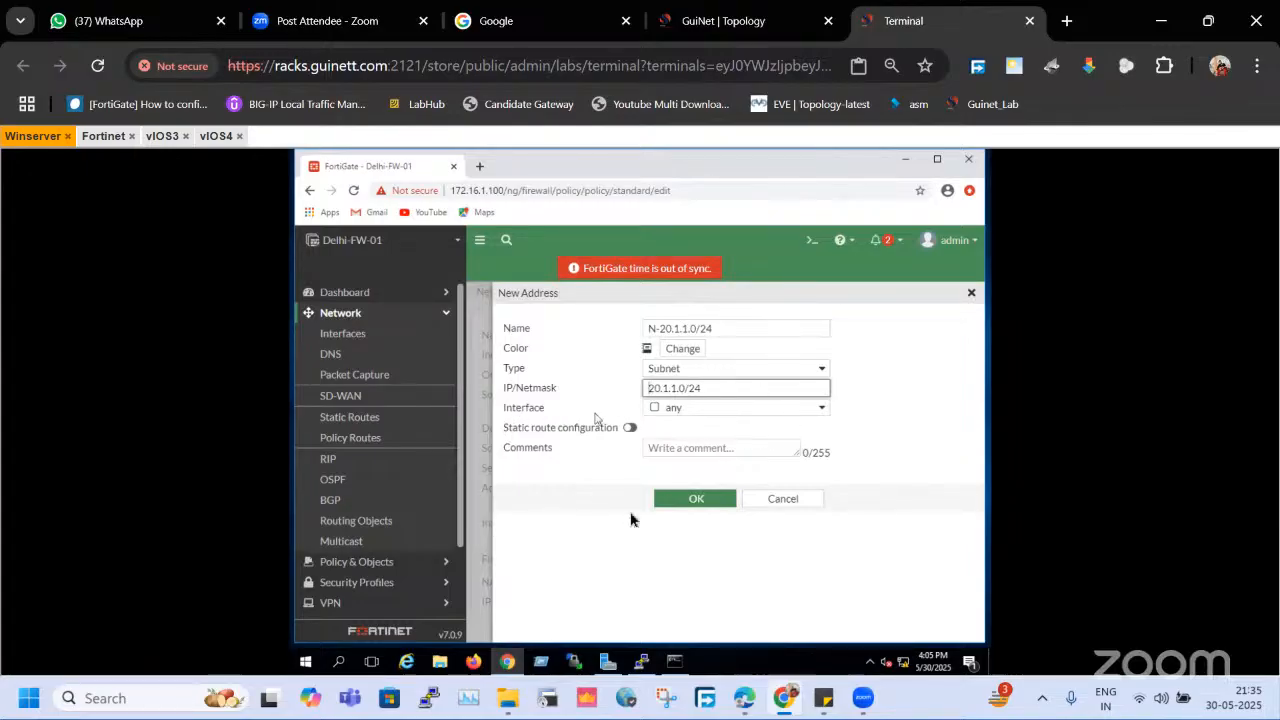
# - Save the destination address object and add N-20.1.1.0/24 as the policy's destination
pyautogui.click(697, 502)
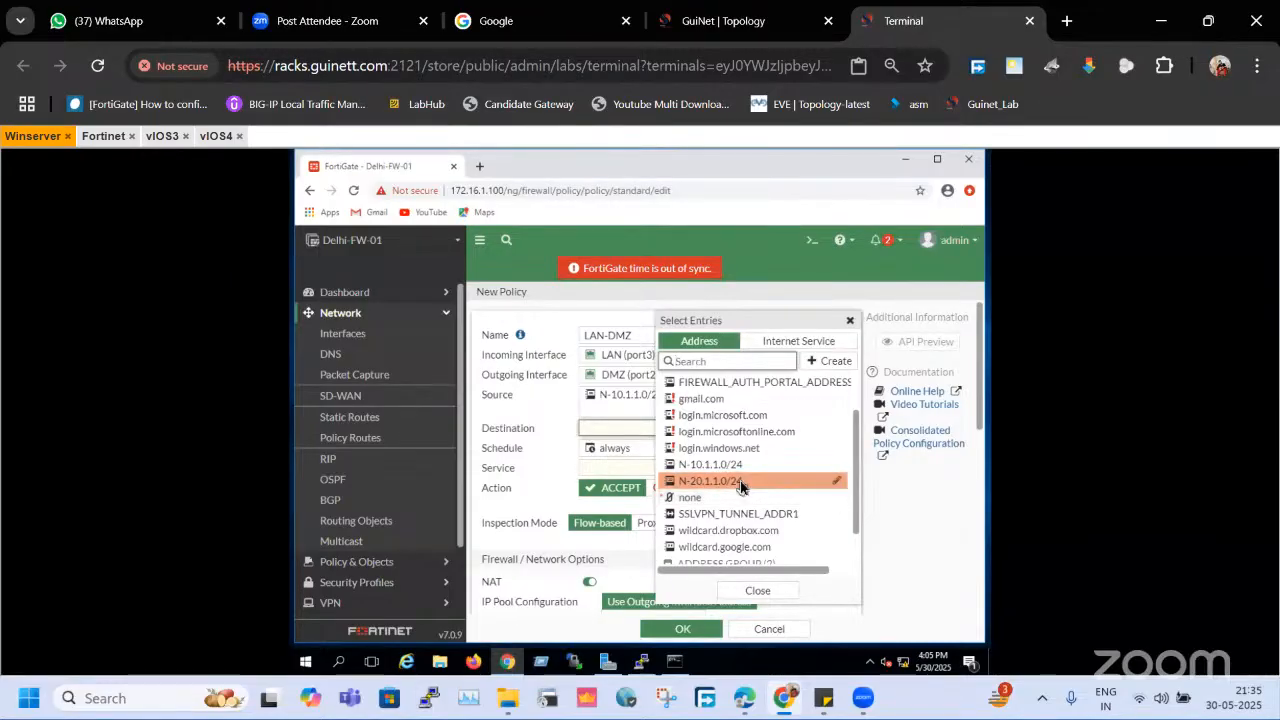
pyautogui.click(741, 483)
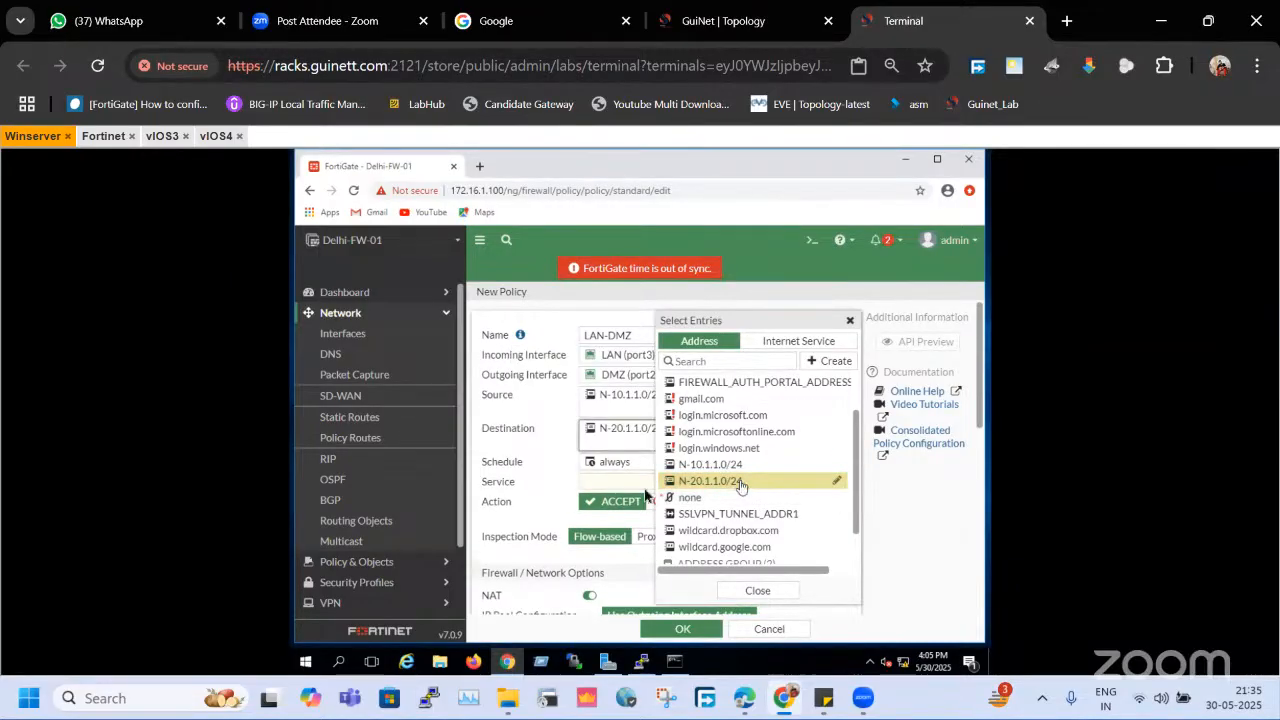
pyautogui.click(537, 505)
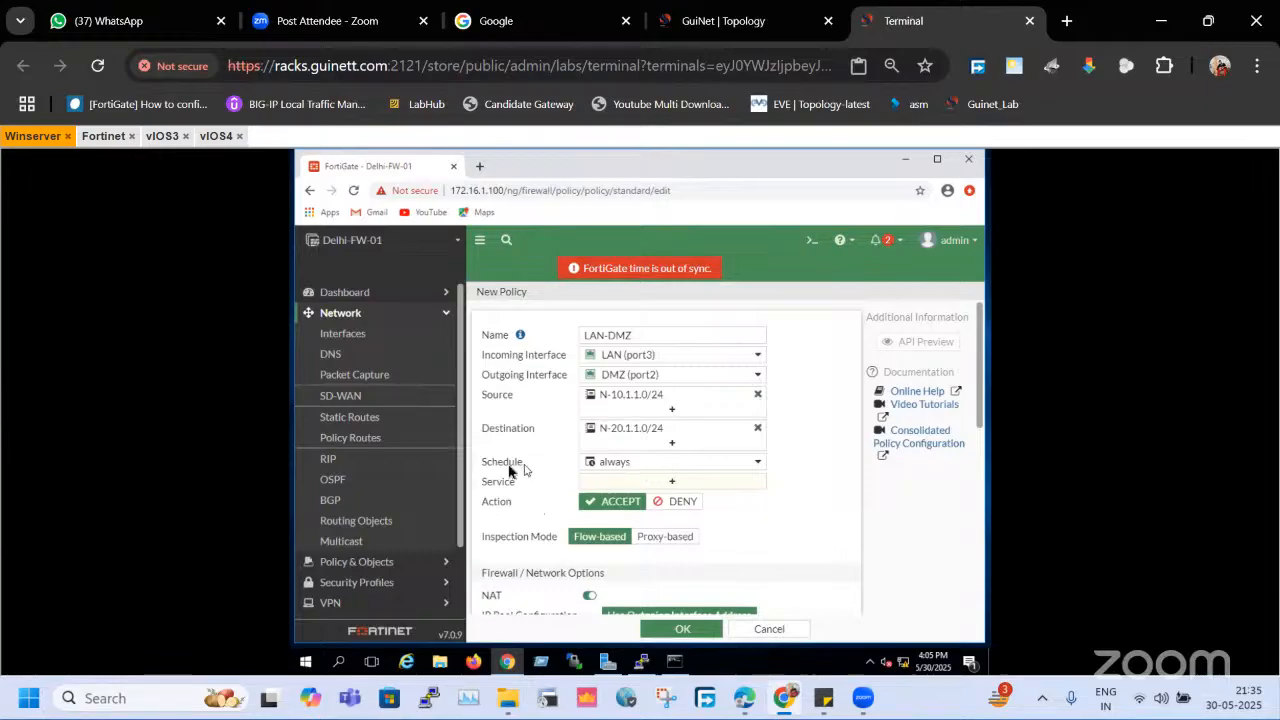
# - Examine the existing schedules that can be assigned to the policy
pyautogui.moveTo(481, 466); pyautogui.dragTo(524, 470)
pyautogui.click(724, 462)
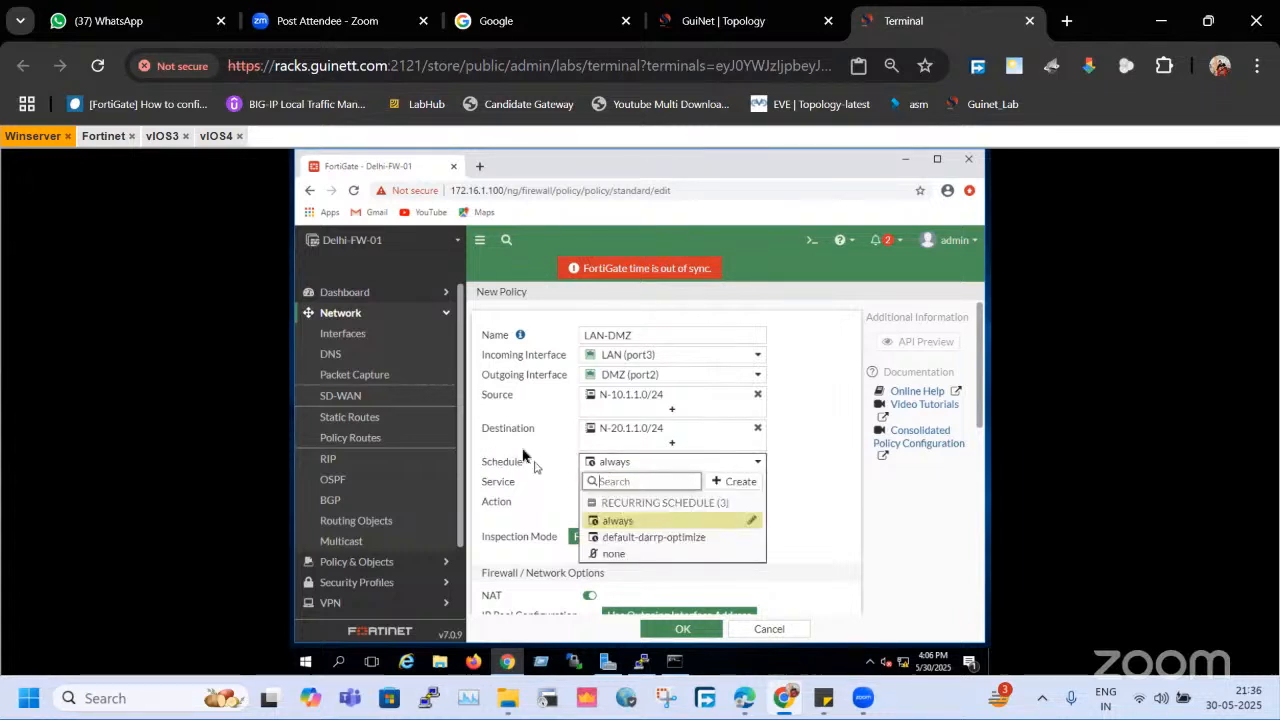
pyautogui.click(502, 475)
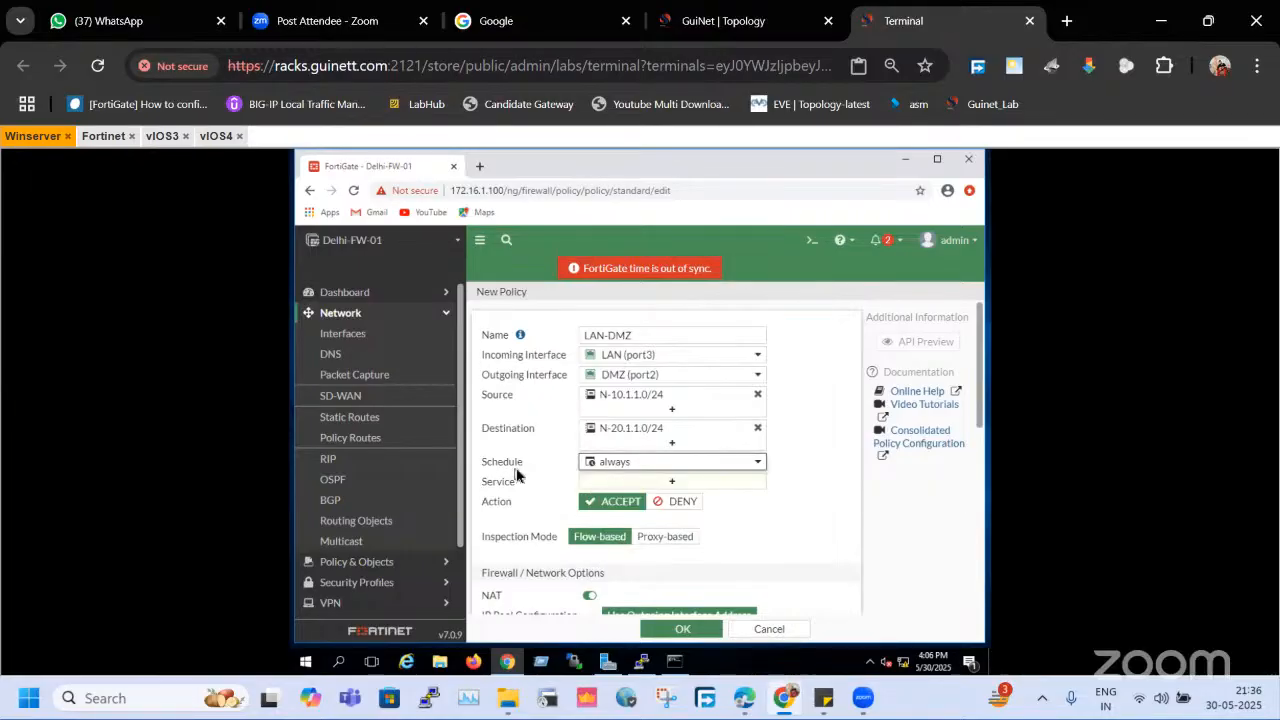
pyautogui.click(501, 474)
pyautogui.moveTo(516, 471); pyautogui.dragTo(478, 472)
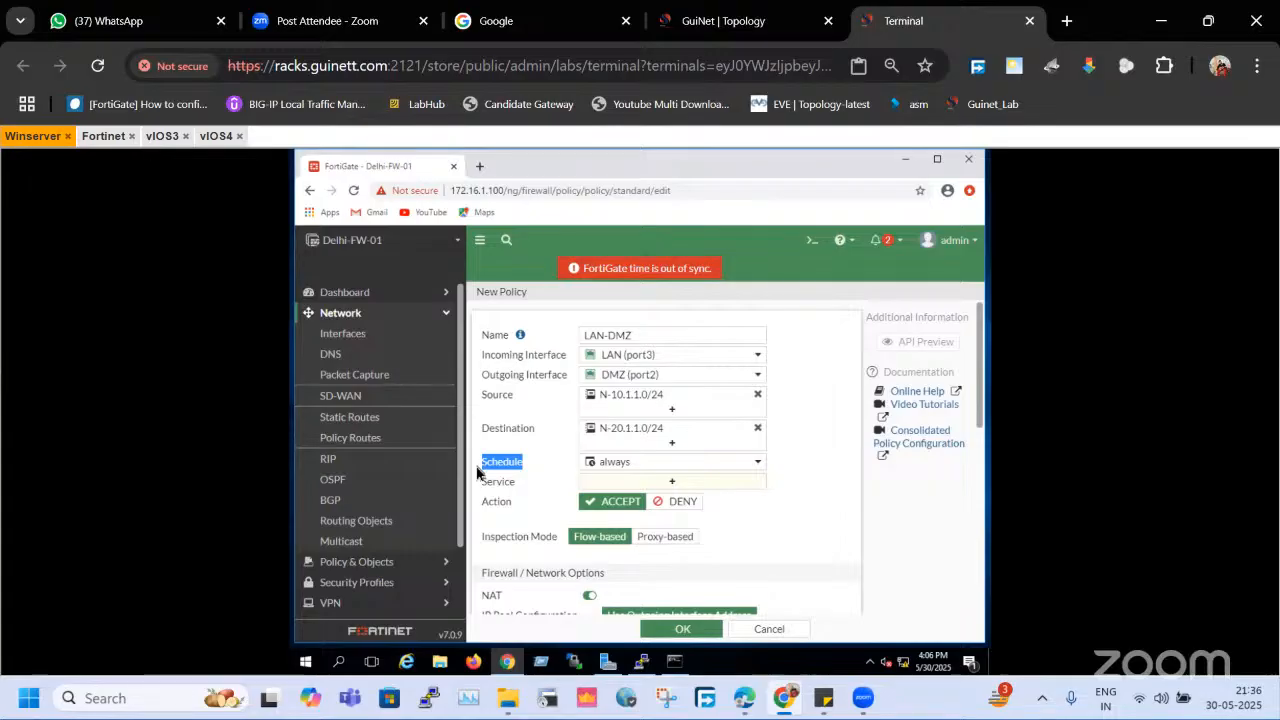
# - Start a new one-time schedule from the policy's schedule options and name it 30may1hrs
pyautogui.click(708, 470)
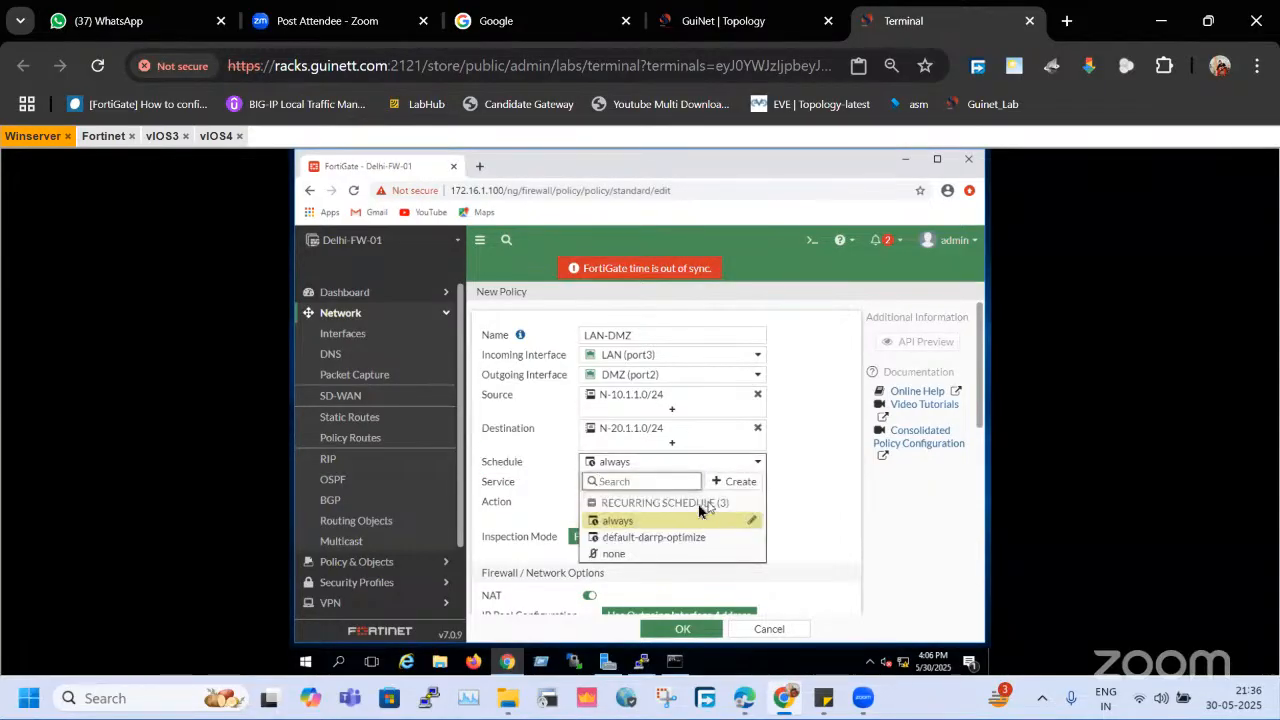
pyautogui.click(733, 486)
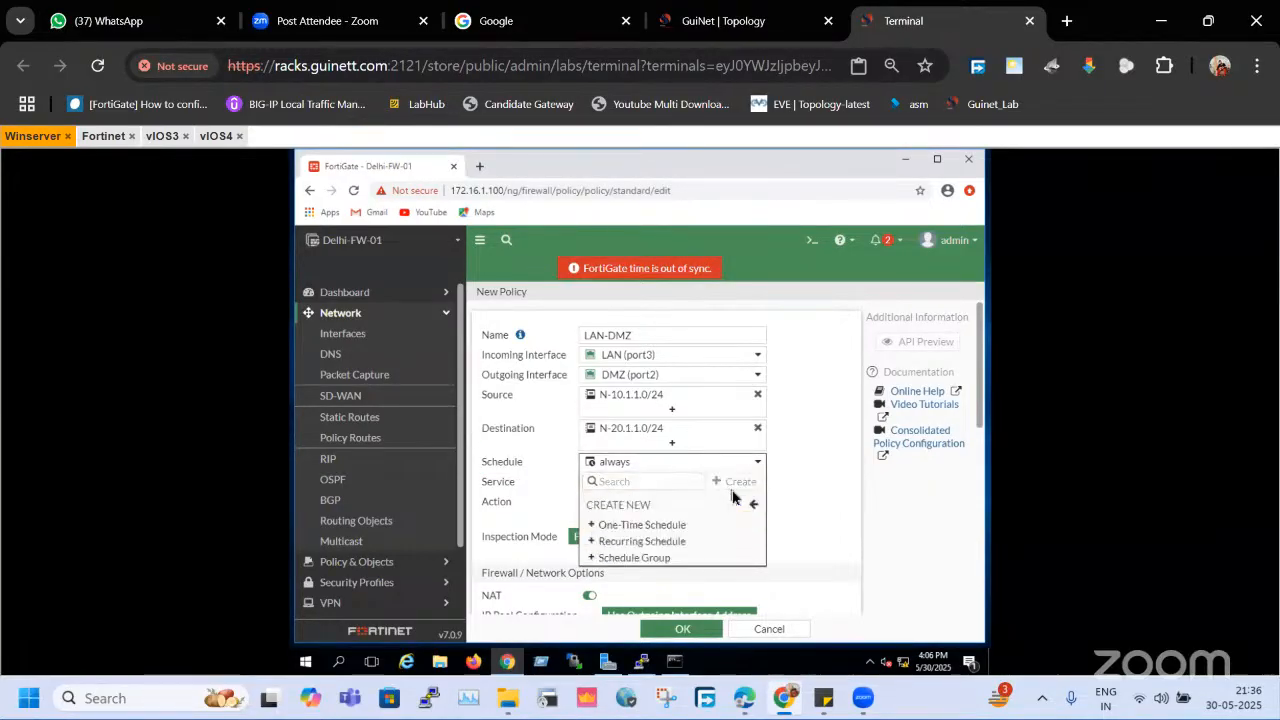
pyautogui.click(652, 528)
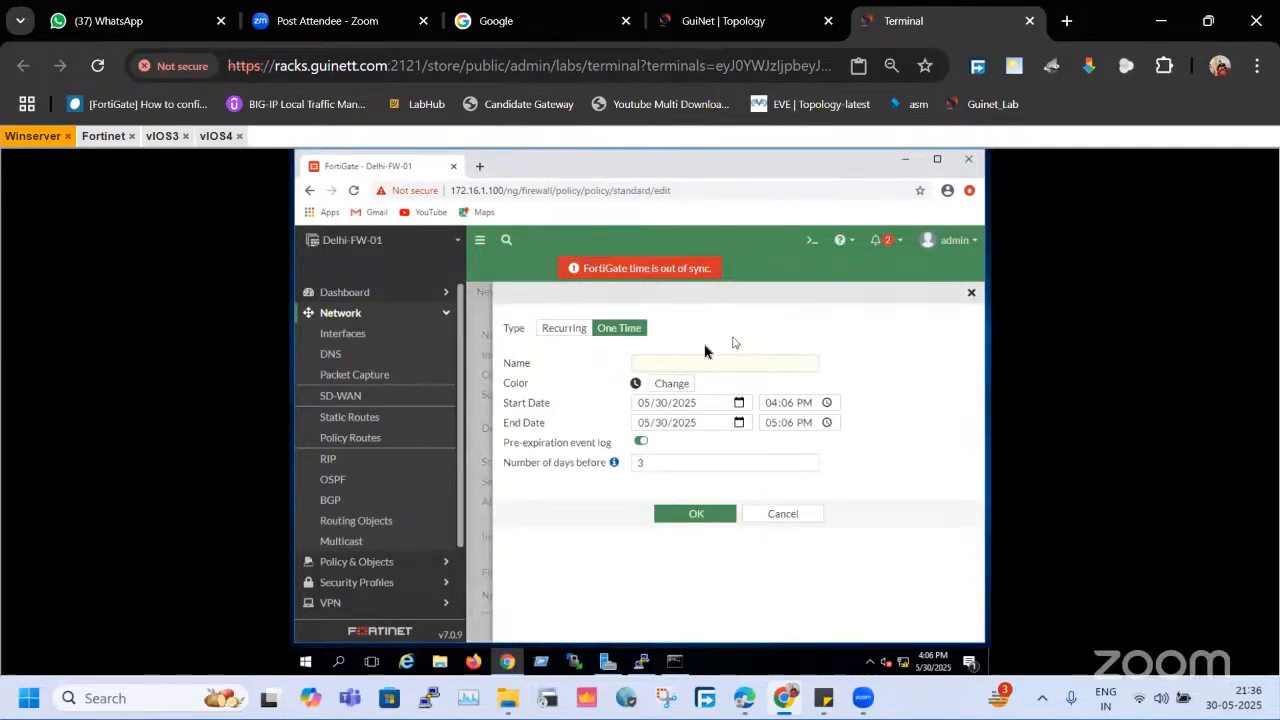
pyautogui.click(674, 365)
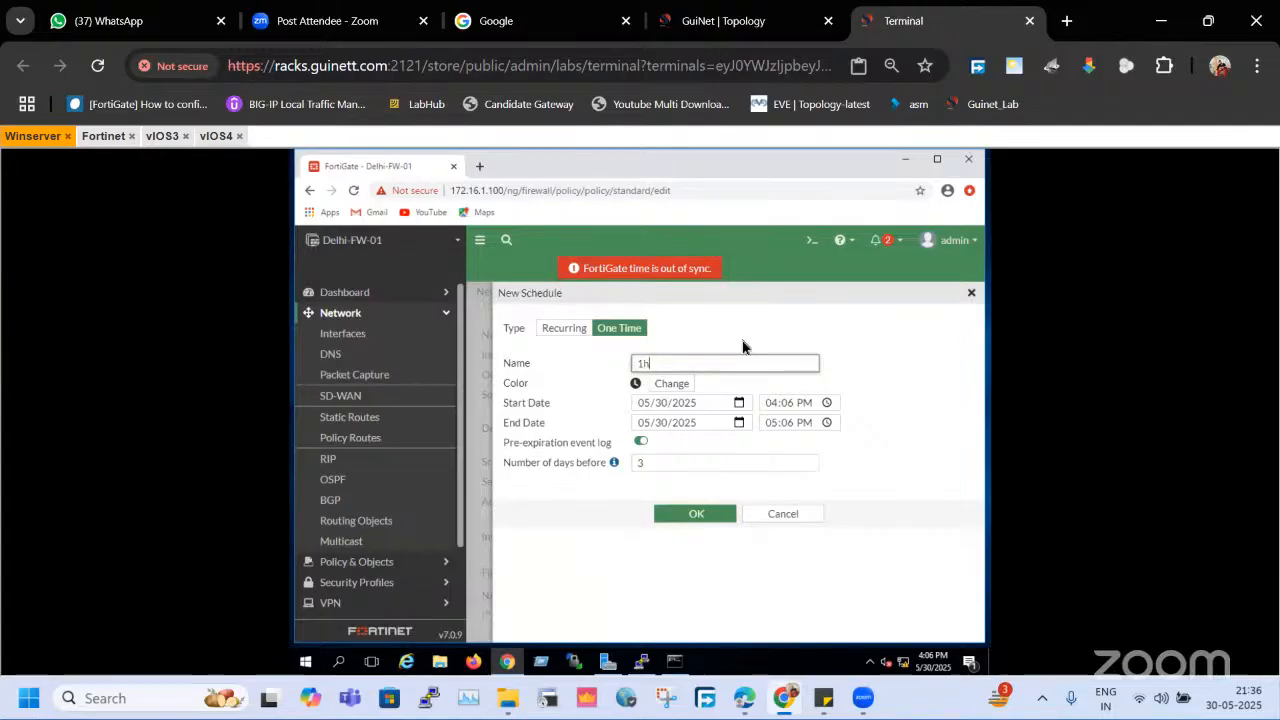
pyautogui.press('BackSpace')
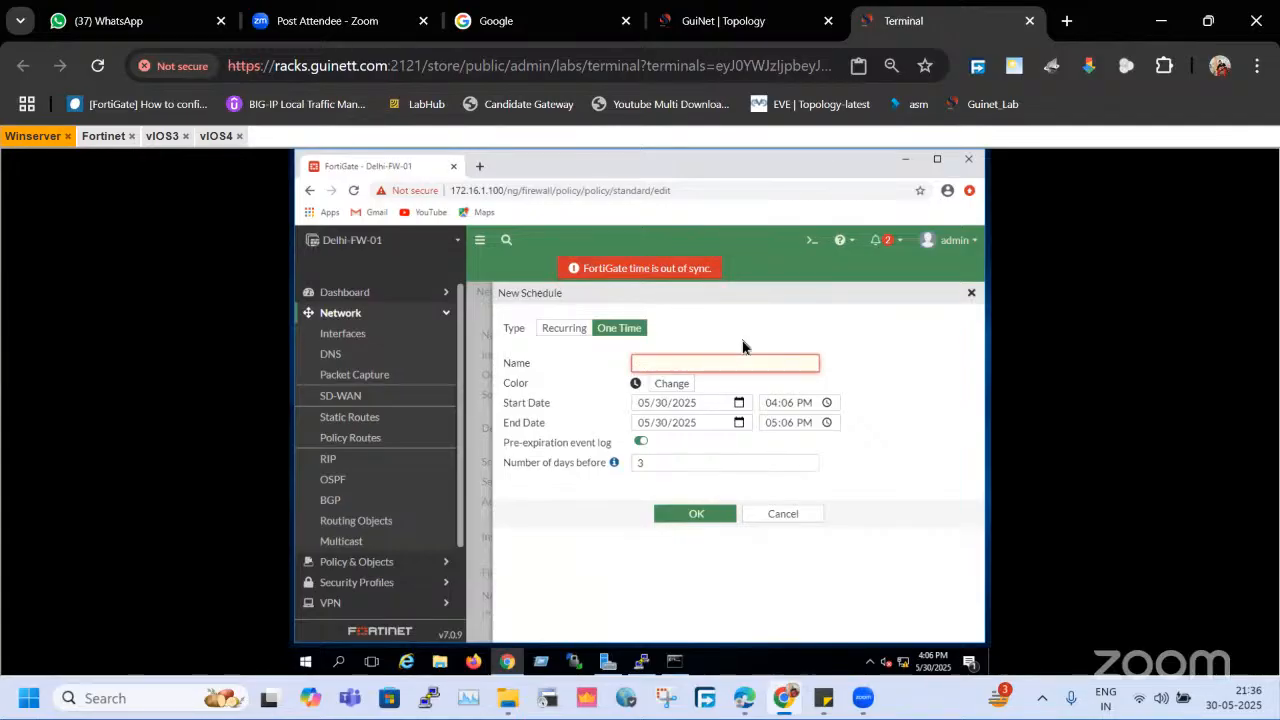
pyautogui.write('30may2')
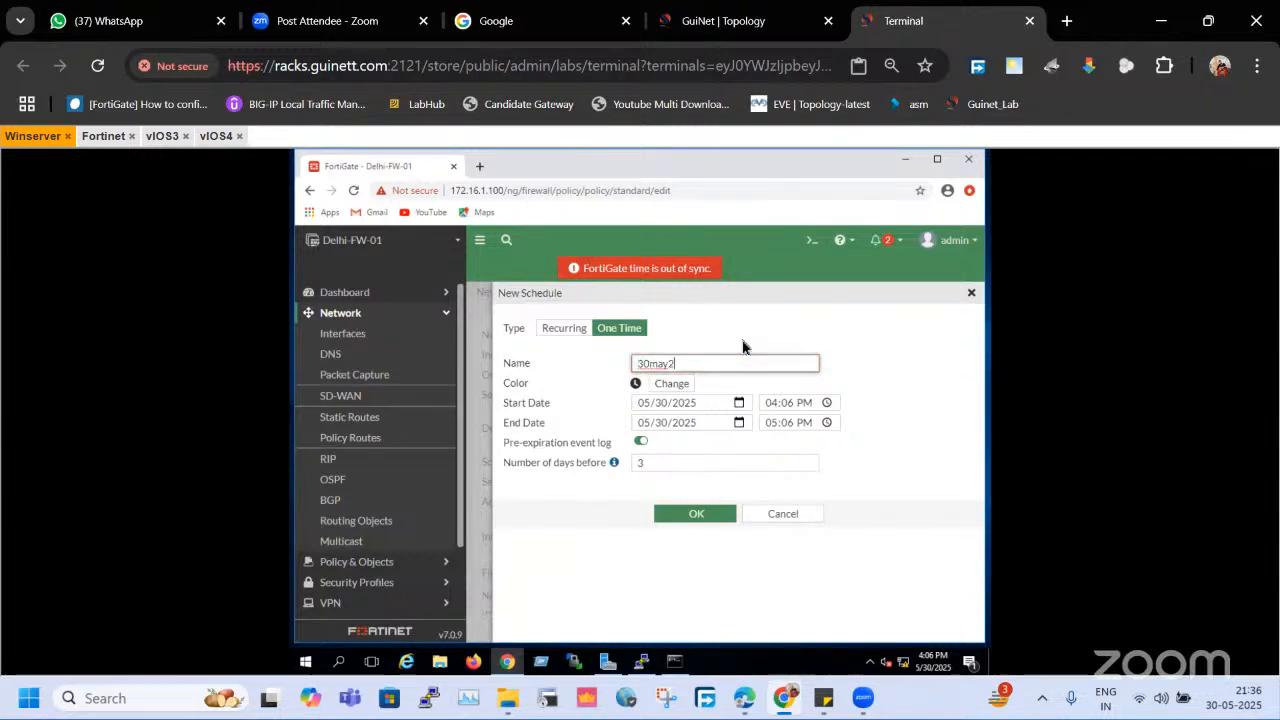
pyautogui.press('BackSpace')
pyautogui.write('1hrou')
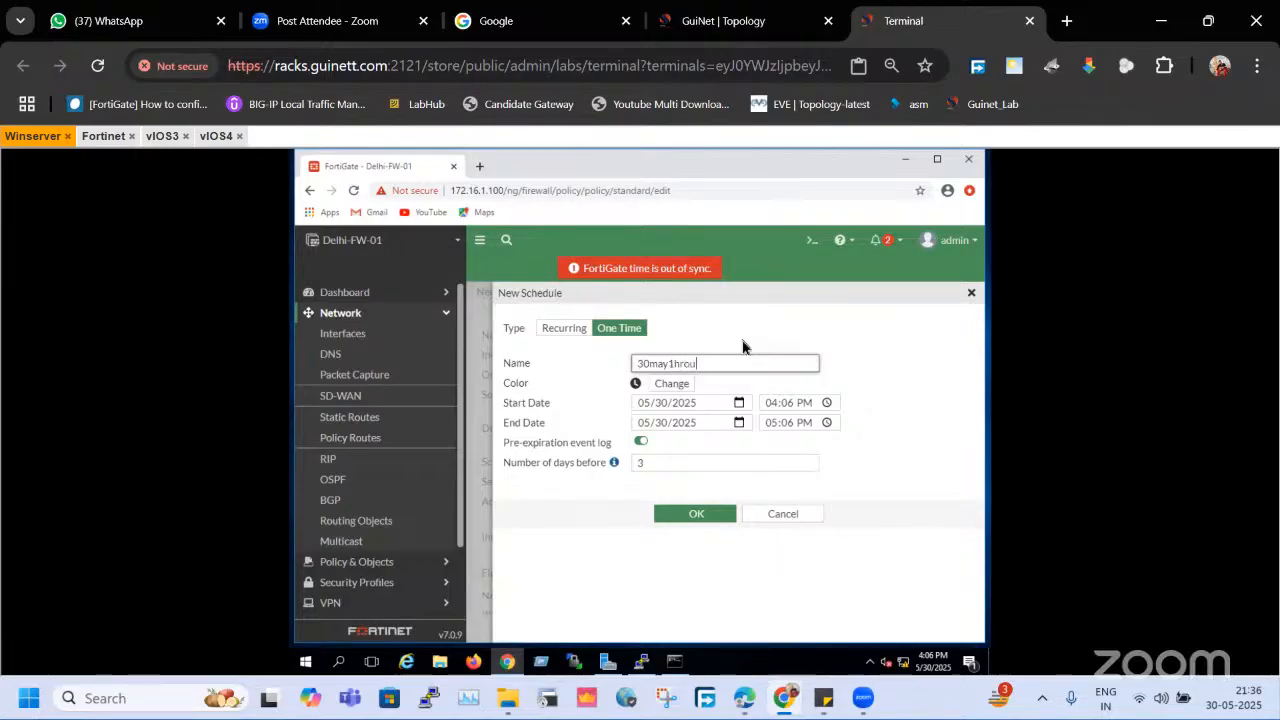
pyautogui.write('s')
# - Change the one-time schedule's color to blue and review its expiration settings
pyautogui.click(672, 387)
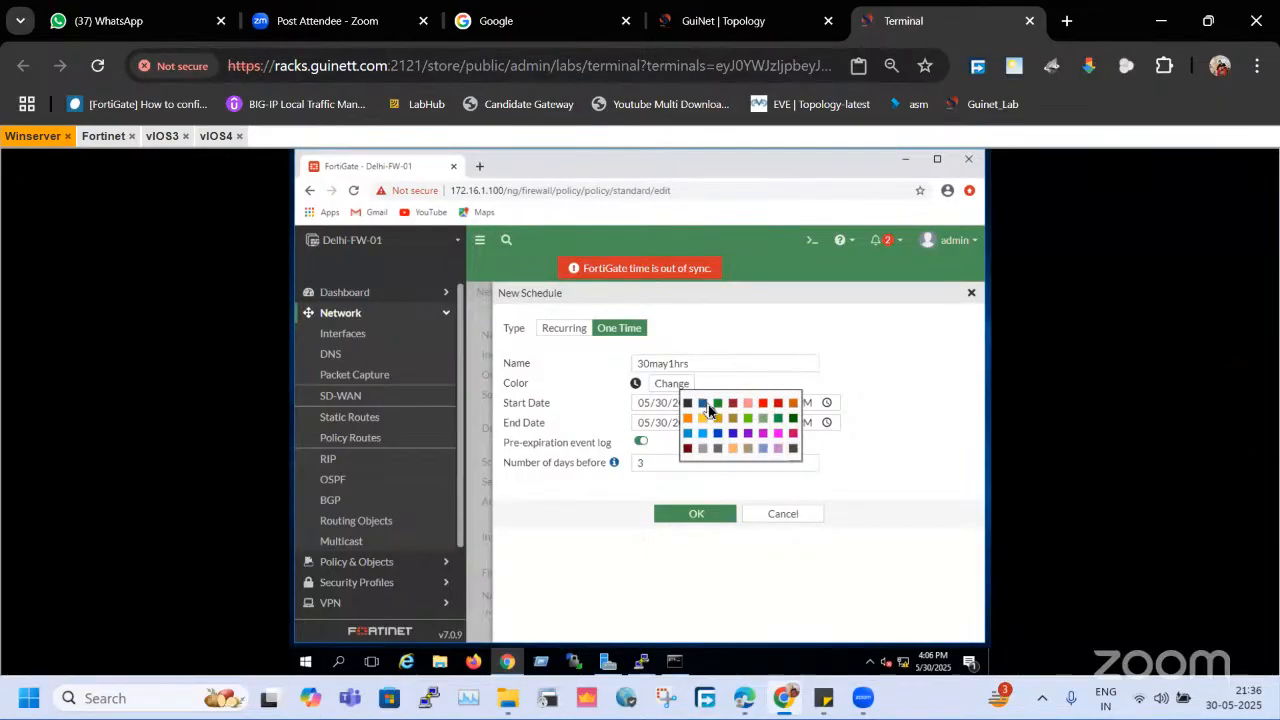
pyautogui.click(706, 405)
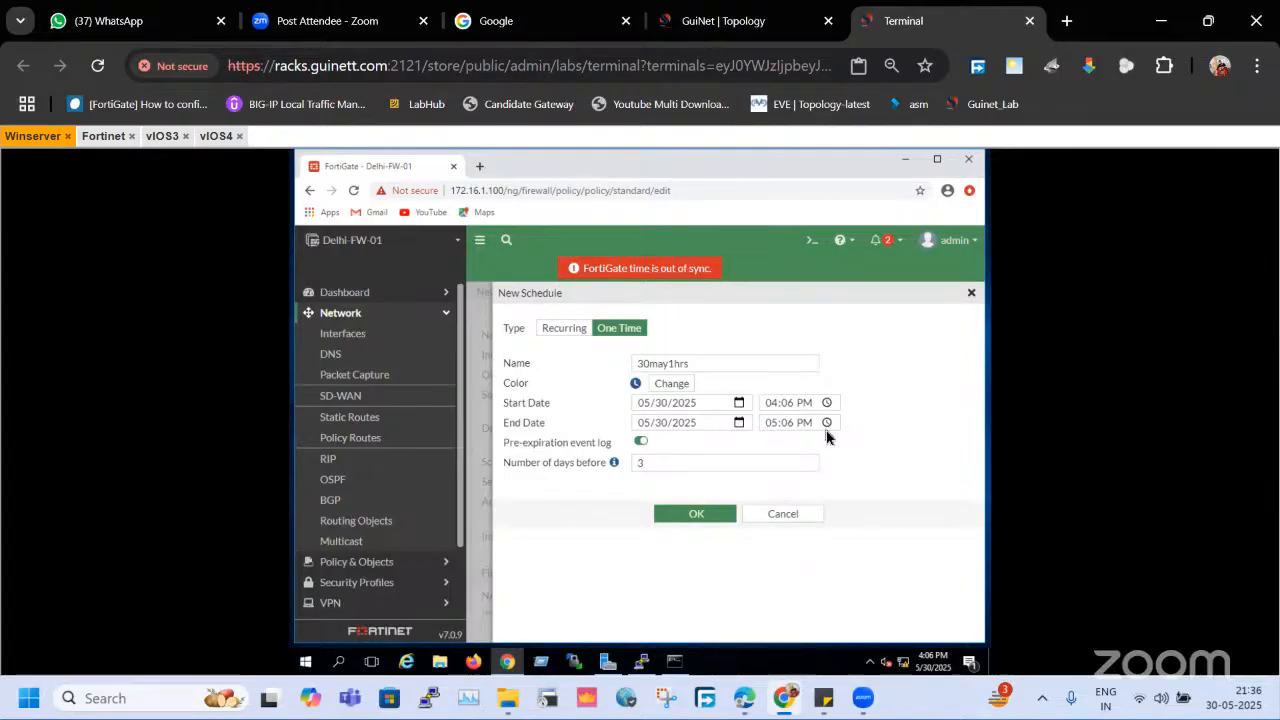
pyautogui.doubleClick(645, 463)
pyautogui.moveTo(706, 363); pyautogui.dragTo(583, 360)
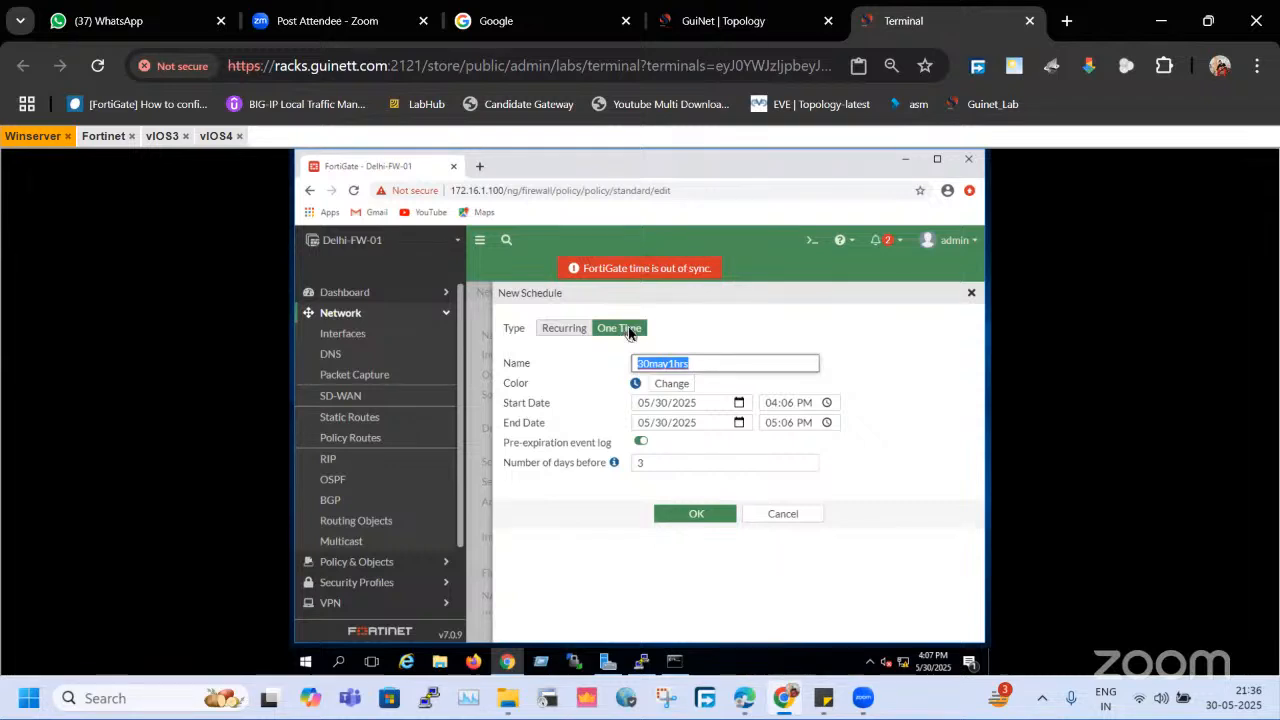
# - View the settings of the recurring schedule type and discard the new schedule without saving
pyautogui.click(562, 330)
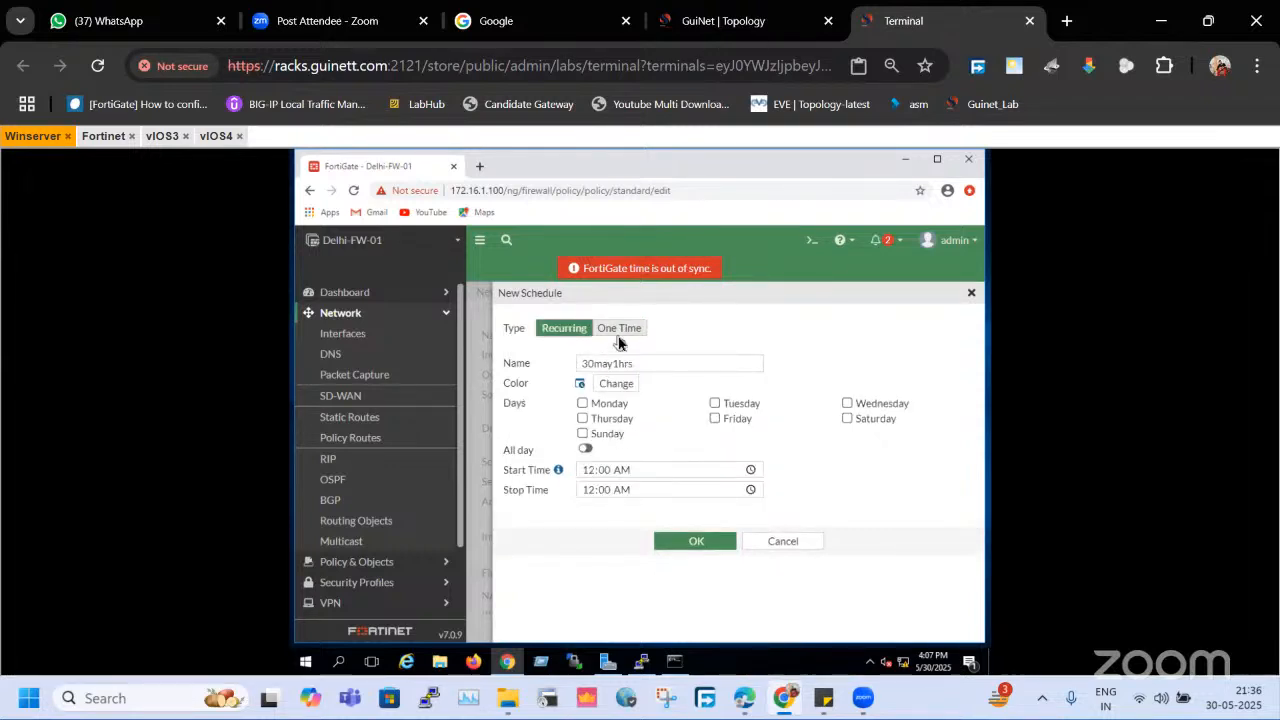
pyautogui.click(619, 342)
pyautogui.click(790, 515)
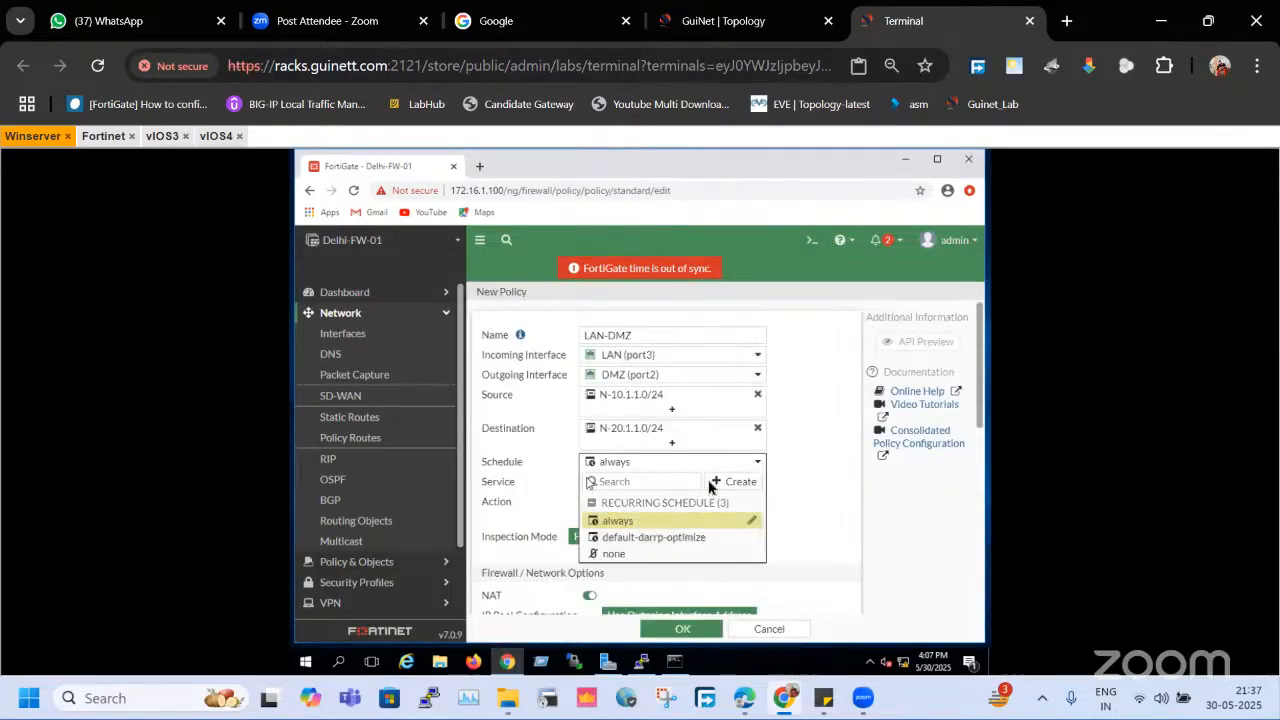
pyautogui.click(823, 458)
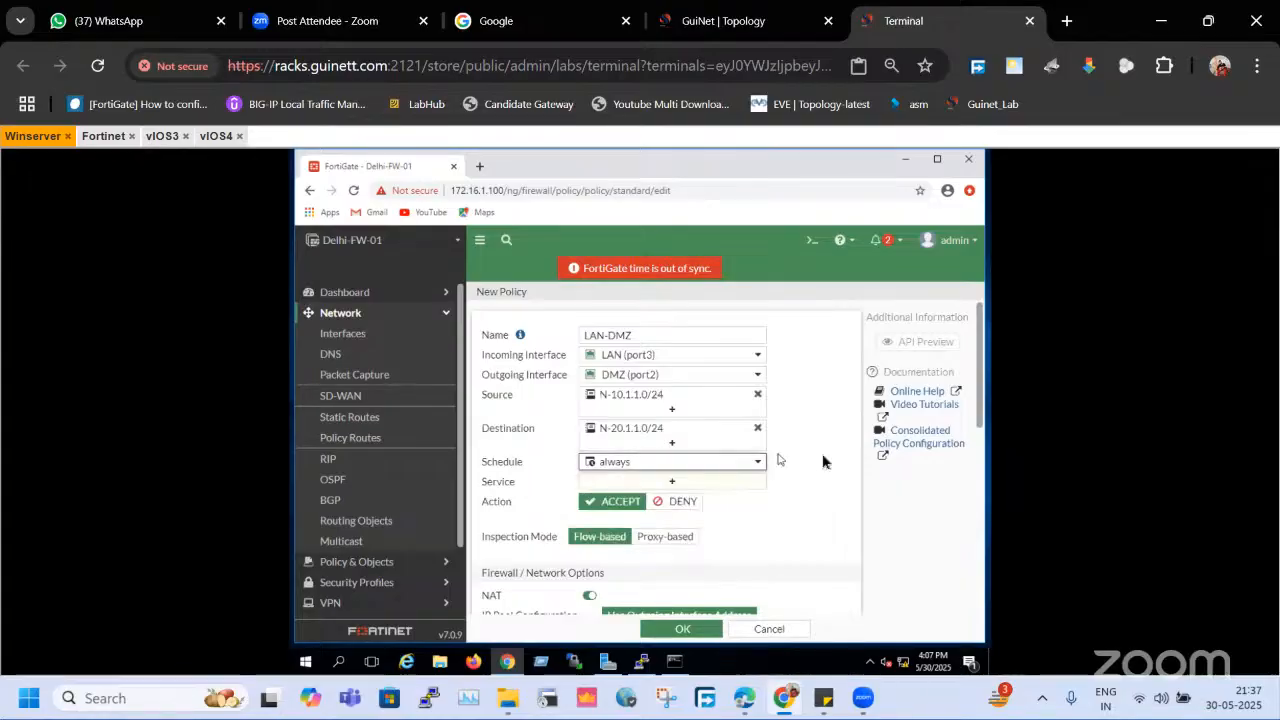
# - Set the policy's service to ALL_ICMP
pyautogui.click(649, 484)
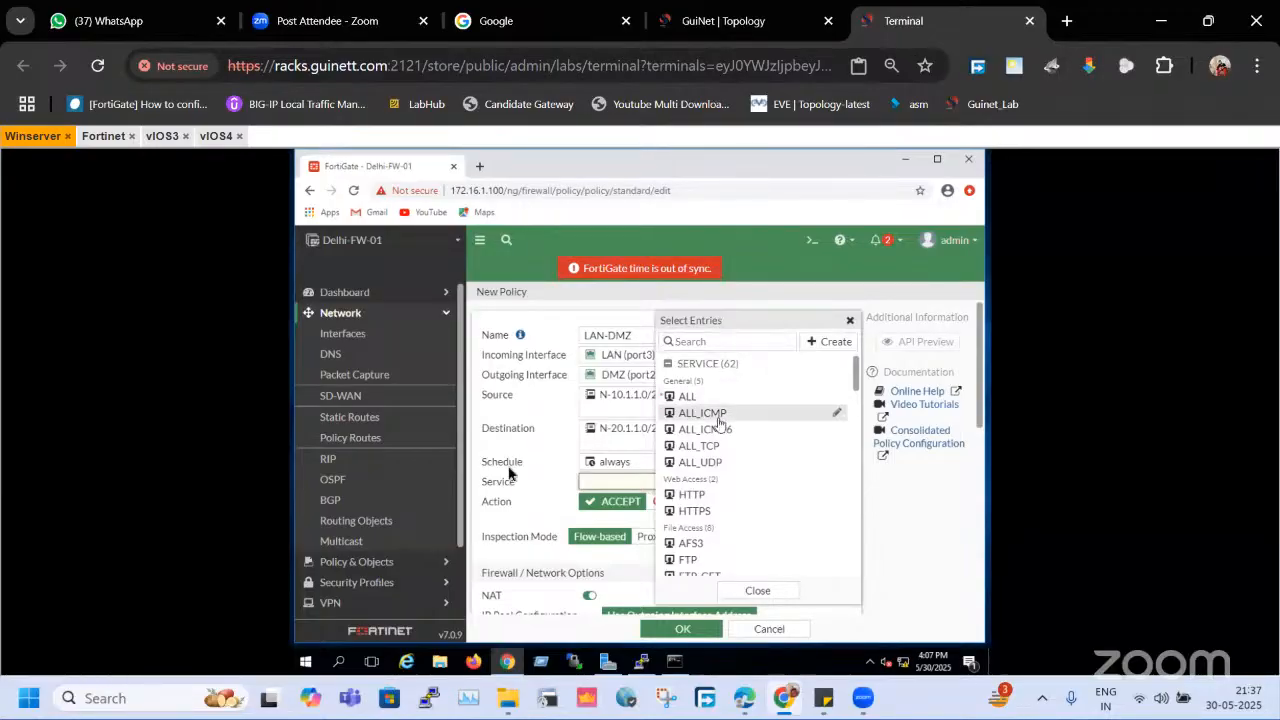
pyautogui.click(716, 414)
pyautogui.click(547, 477)
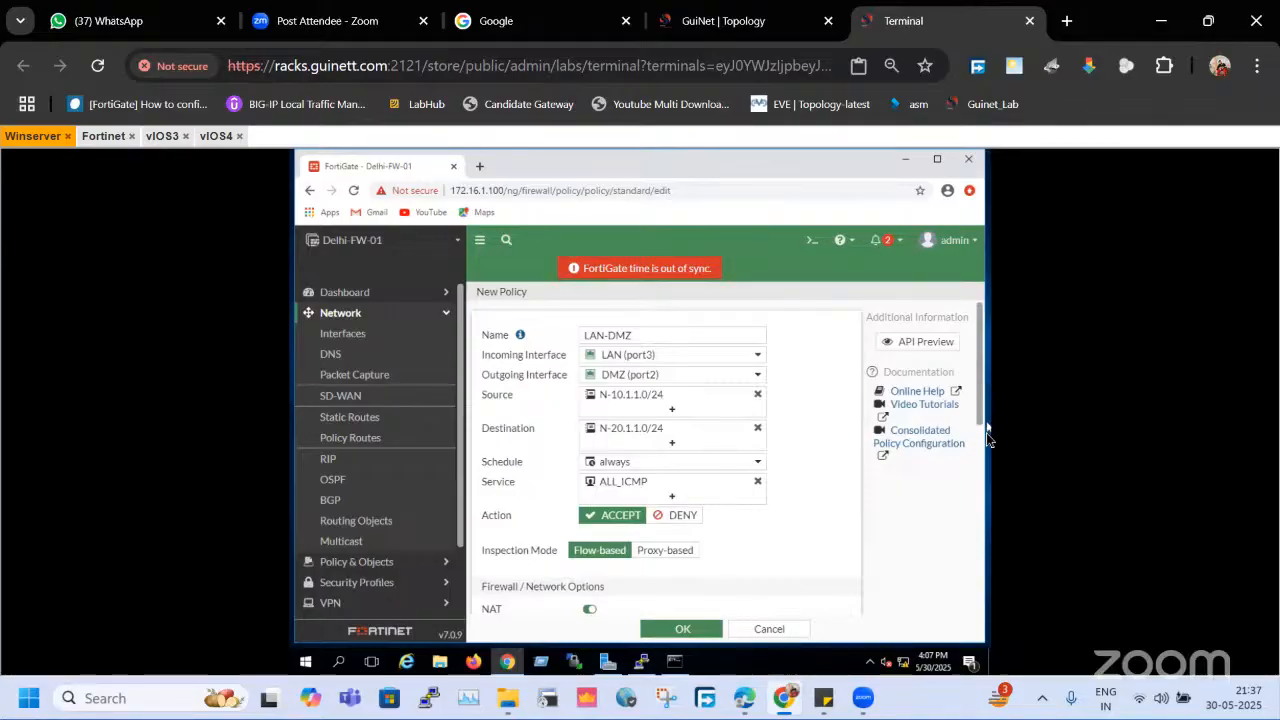
# - Review the policy's inspection mode and disable NAT in its firewall options
pyautogui.scroll(-3, 988, 434)
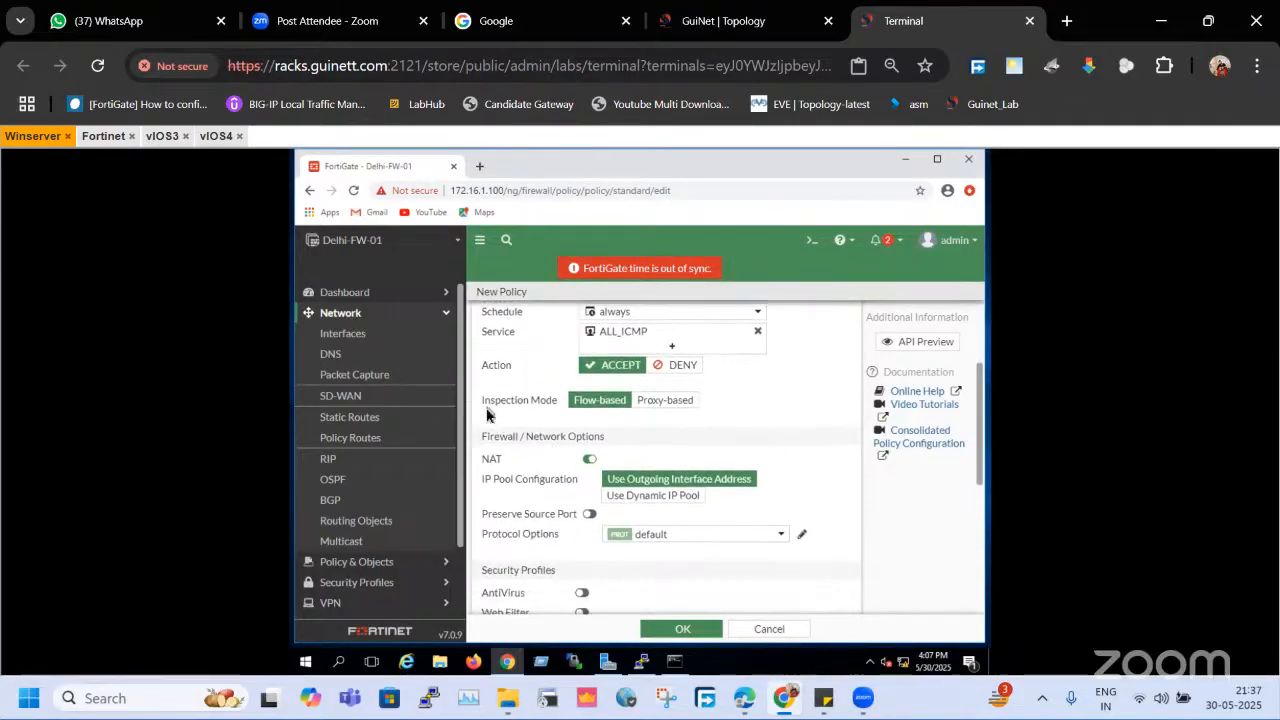
pyautogui.moveTo(484, 405); pyautogui.dragTo(536, 407)
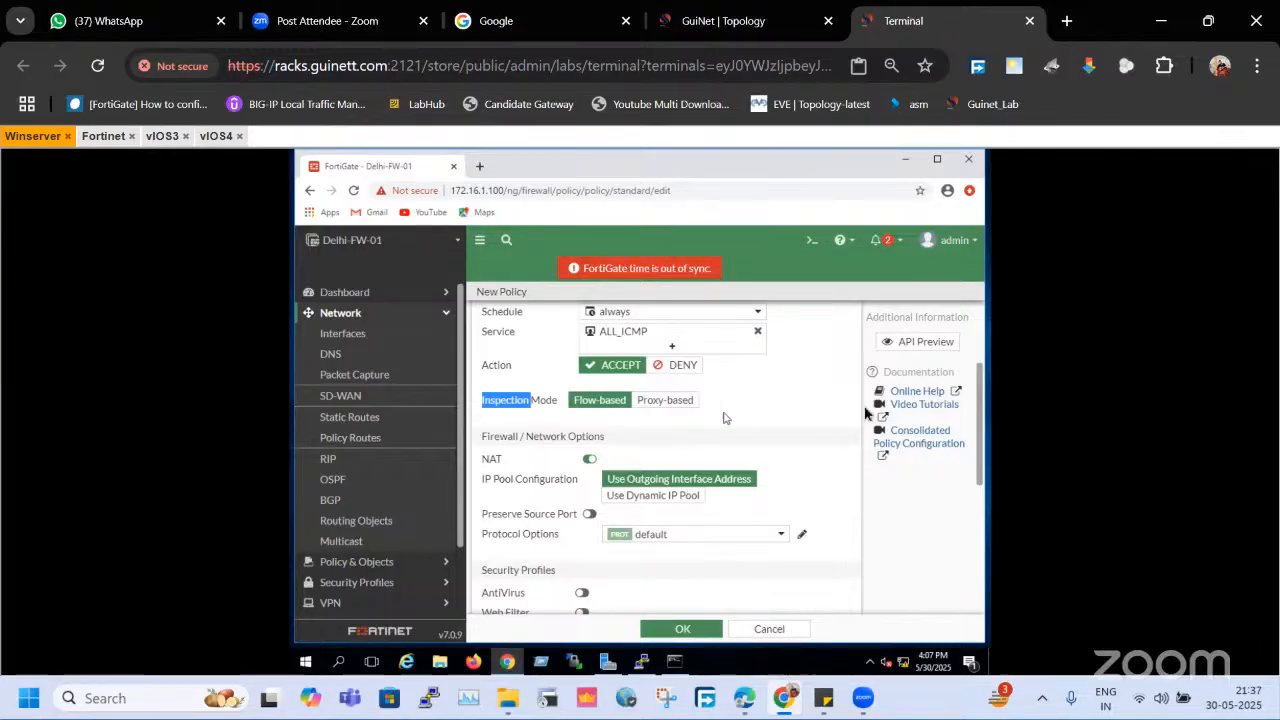
pyautogui.moveTo(480, 442)
pyautogui.mouseDown()
pyautogui.moveTo(610, 446)
pyautogui.moveTo(475, 463)
pyautogui.mouseUp()
pyautogui.click(477, 463)
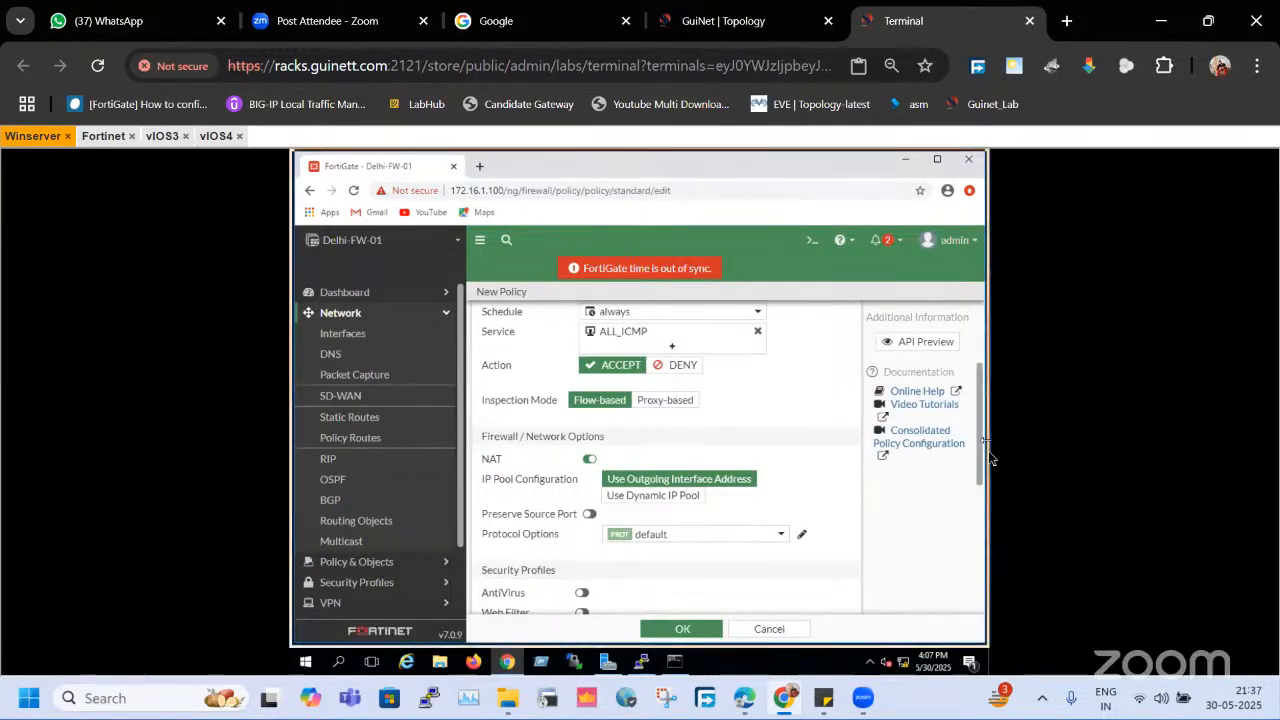
pyautogui.moveTo(983, 447); pyautogui.dragTo(980, 460)
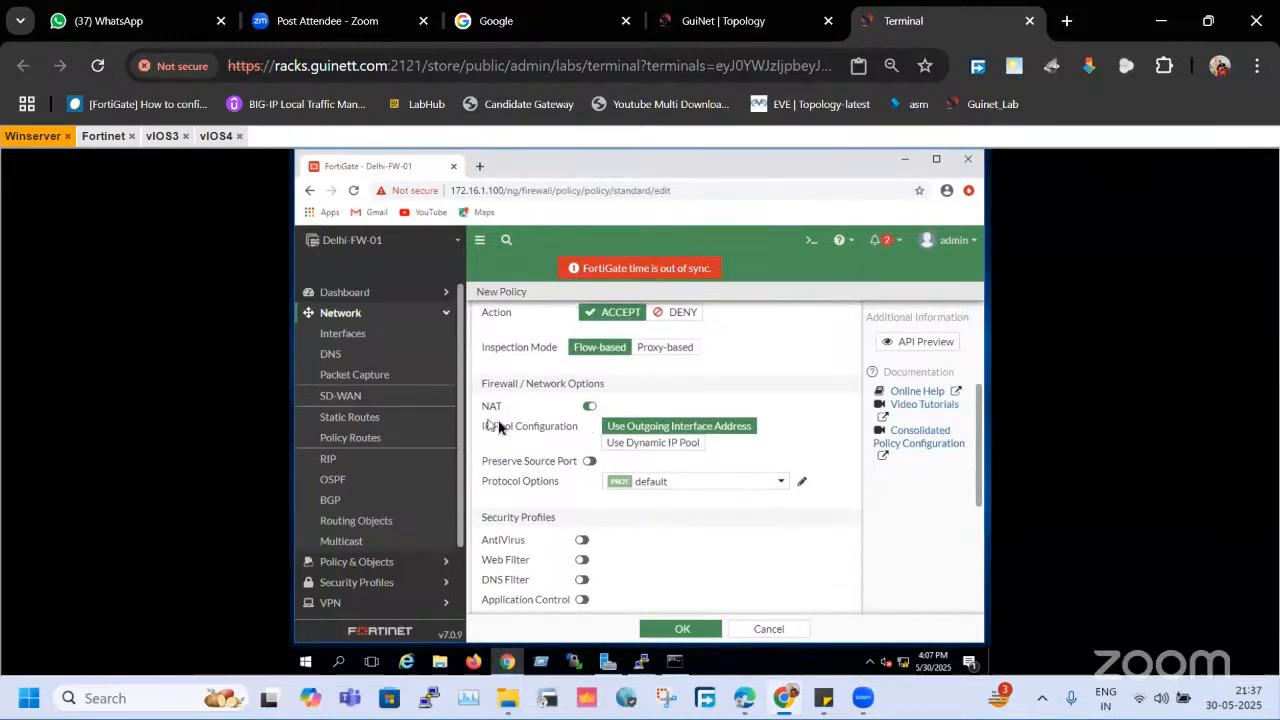
pyautogui.click(591, 406)
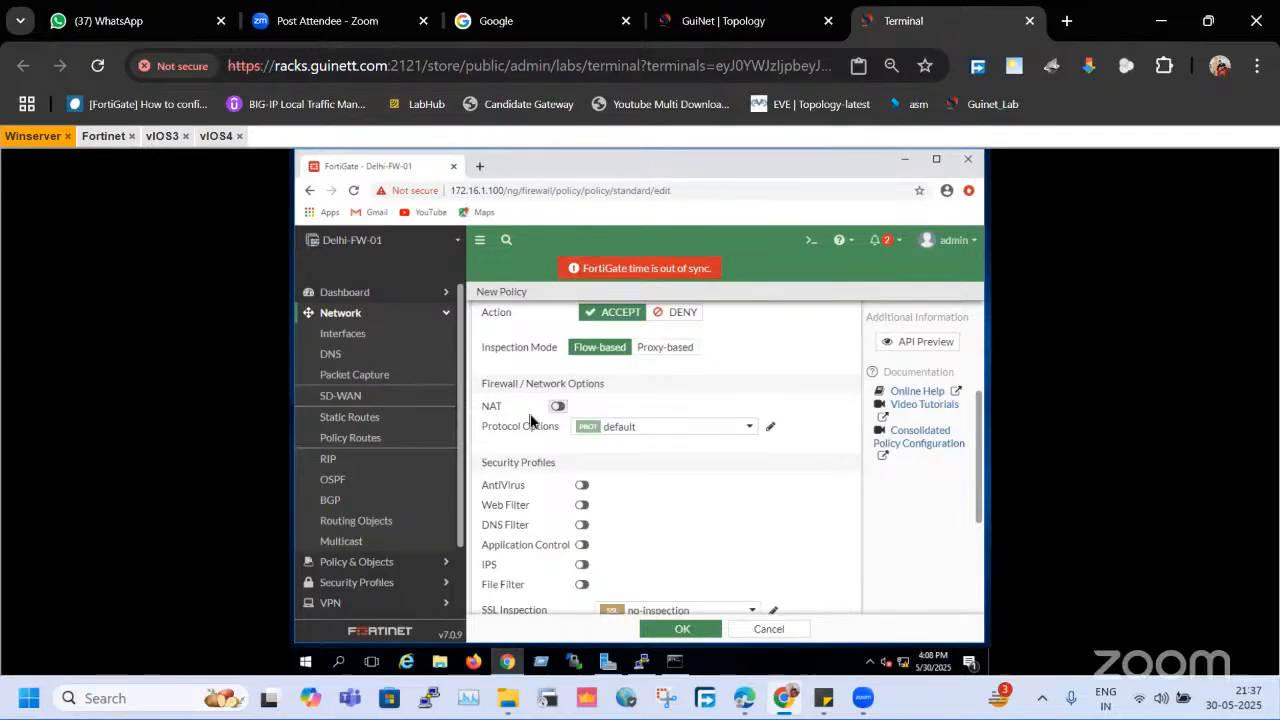
pyautogui.doubleClick(487, 409)
# - Examine the security profiles that can be applied to the policy, from AntiVirus to File Filter
pyautogui.moveTo(982, 440); pyautogui.dragTo(975, 468)
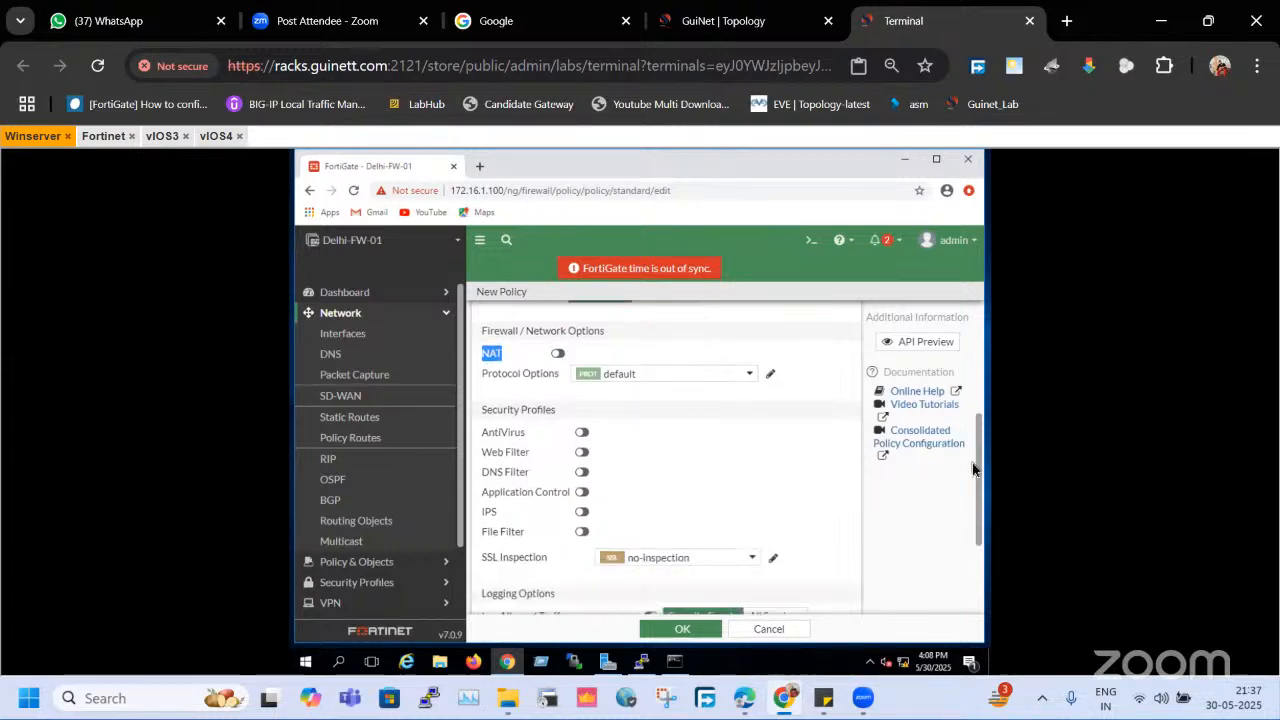
pyautogui.moveTo(482, 410); pyautogui.dragTo(555, 417)
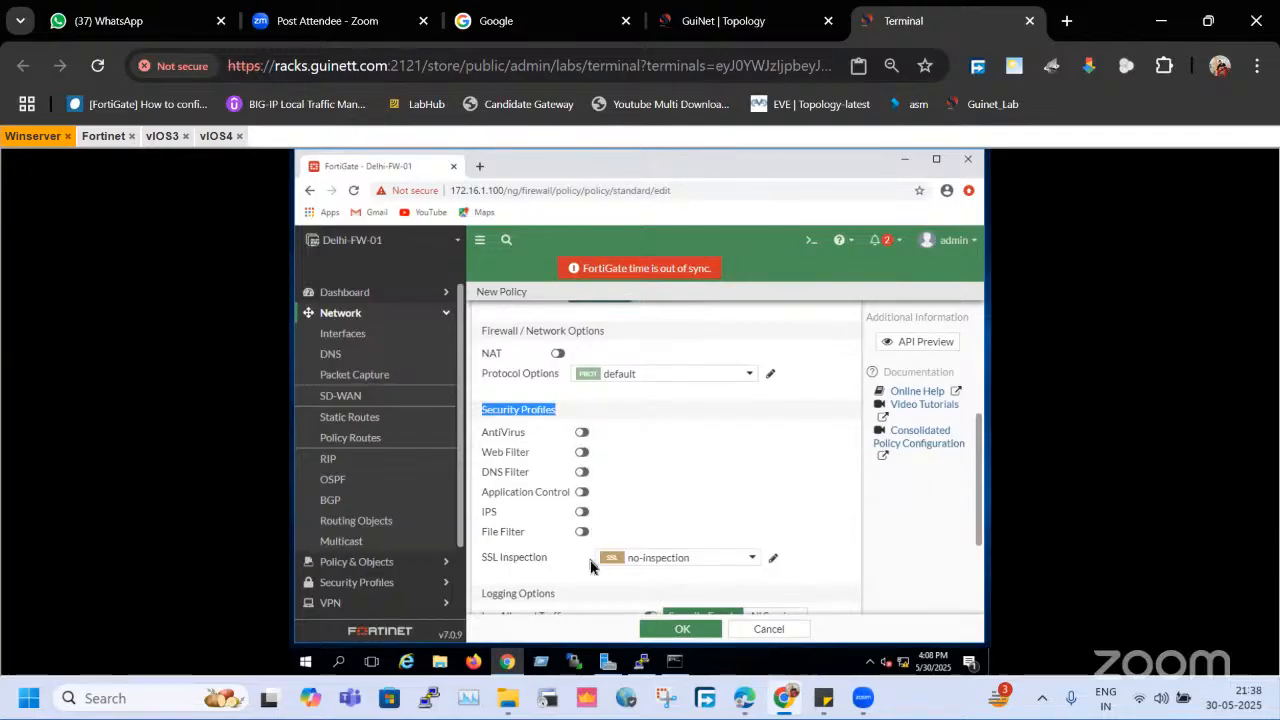
pyautogui.moveTo(556, 410); pyautogui.dragTo(484, 414)
pyautogui.moveTo(575, 417); pyautogui.dragTo(497, 417)
pyautogui.scroll(-1, 982, 490)
pyautogui.scroll(-1, 980, 505)
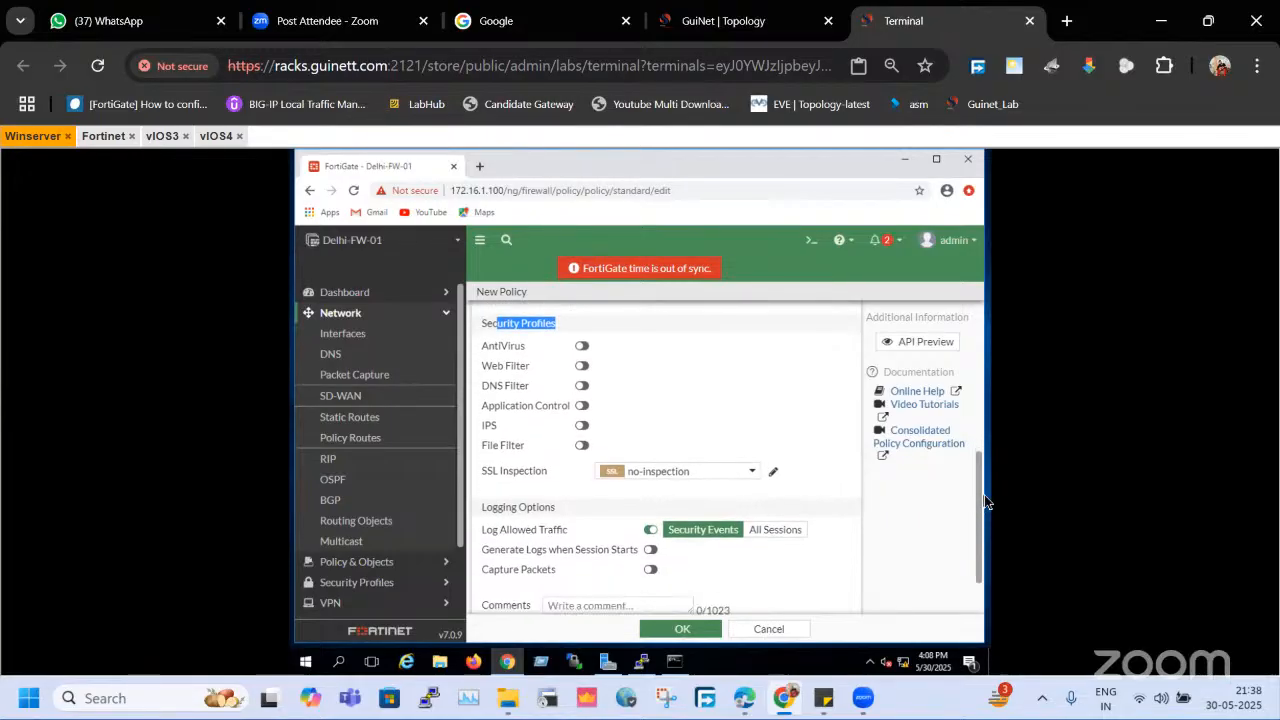
pyautogui.moveTo(489, 347); pyautogui.dragTo(521, 345)
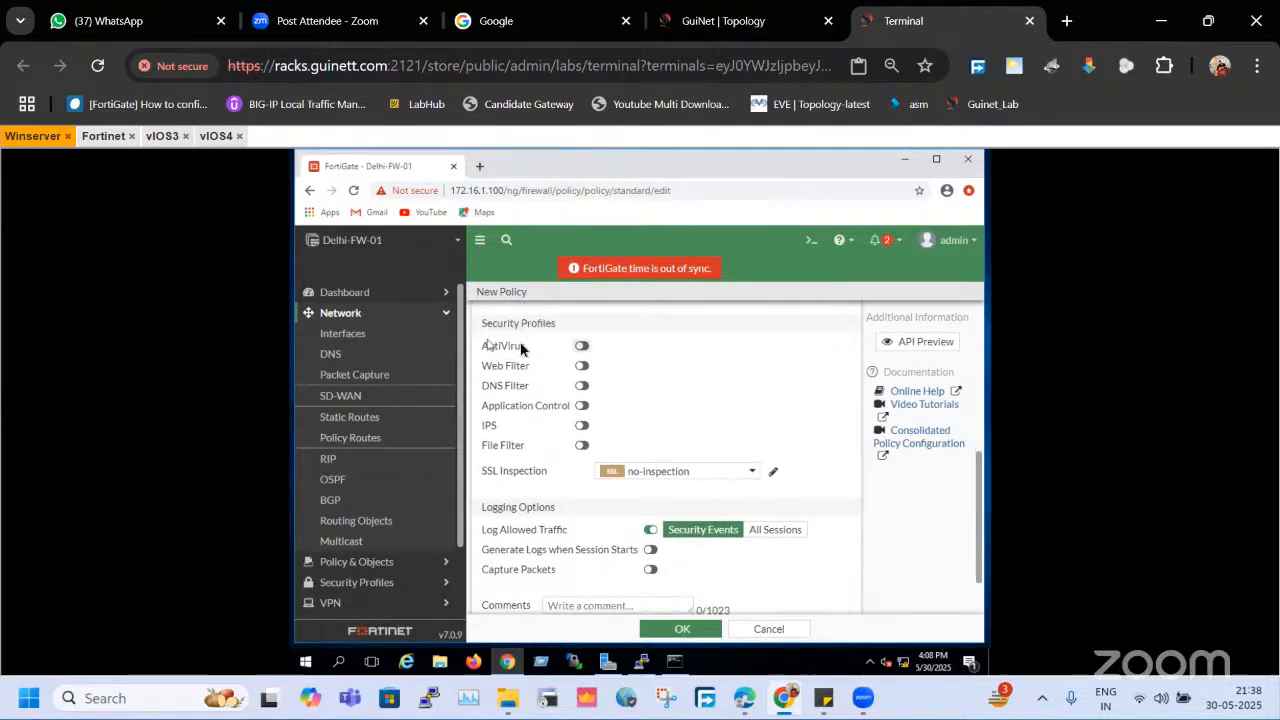
pyautogui.click(750, 413)
# - Log all sessions for the policy's allowed traffic and enable generating logs when sessions start
pyautogui.moveTo(486, 531); pyautogui.dragTo(563, 535)
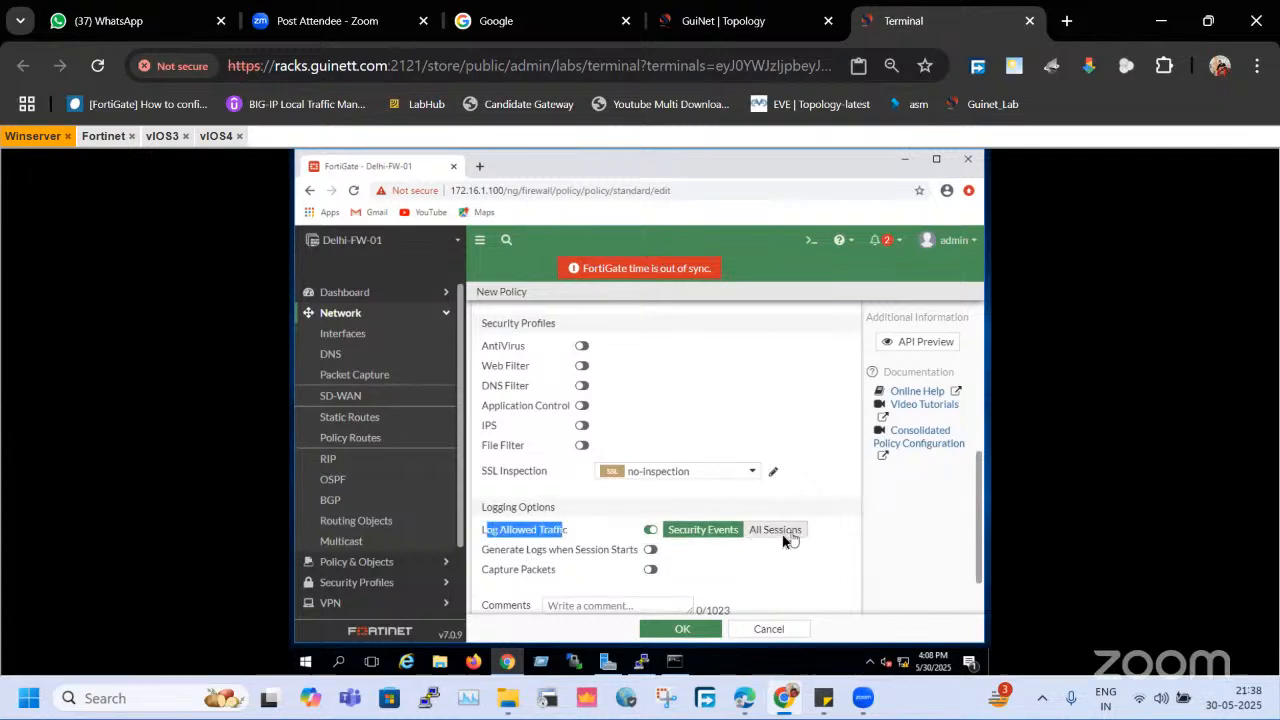
pyautogui.click(489, 531)
pyautogui.click(488, 531)
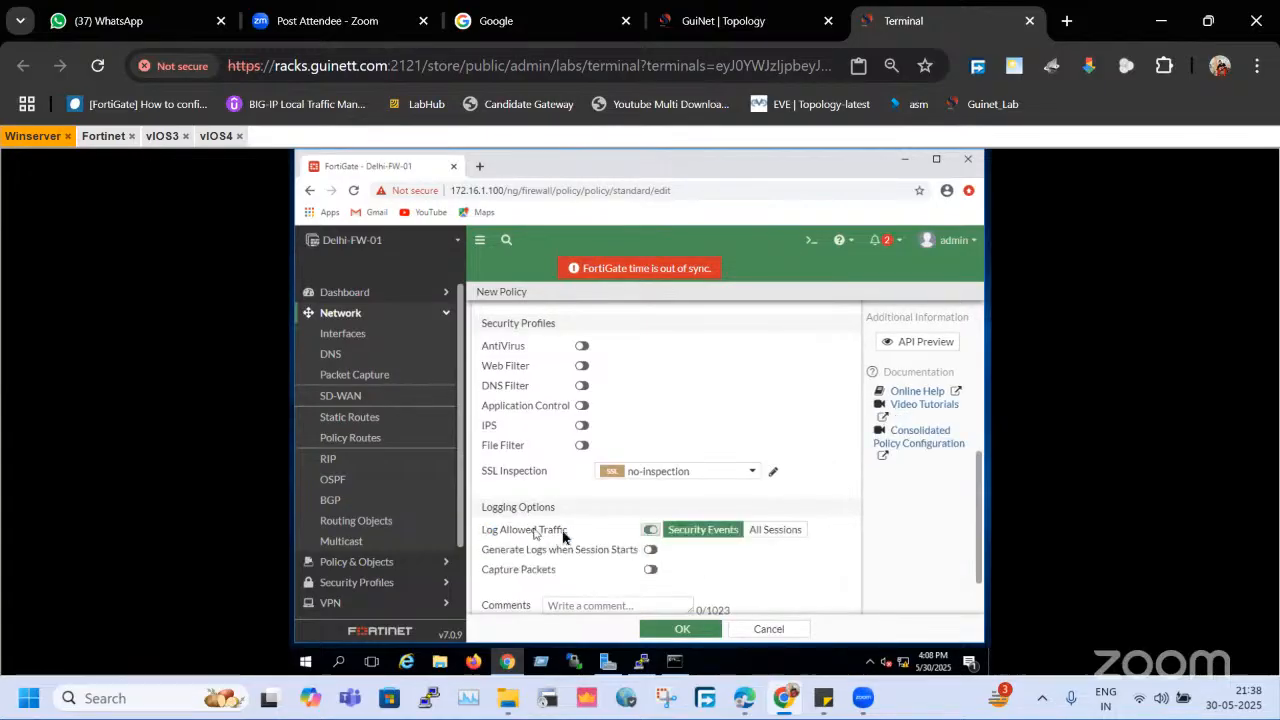
pyautogui.click(762, 535)
pyautogui.scroll(-2, 985, 489)
pyautogui.moveTo(508, 494); pyautogui.dragTo(588, 488)
pyautogui.click(650, 487)
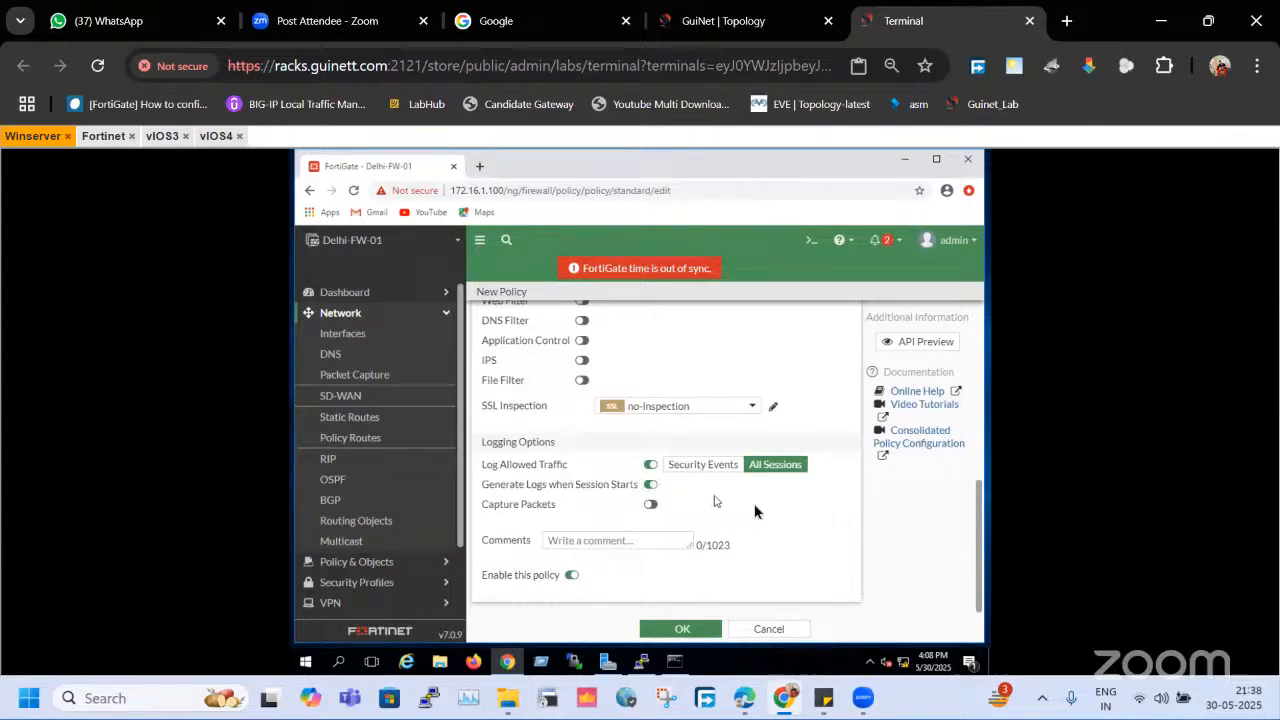
pyautogui.moveTo(487, 492); pyautogui.dragTo(652, 490)
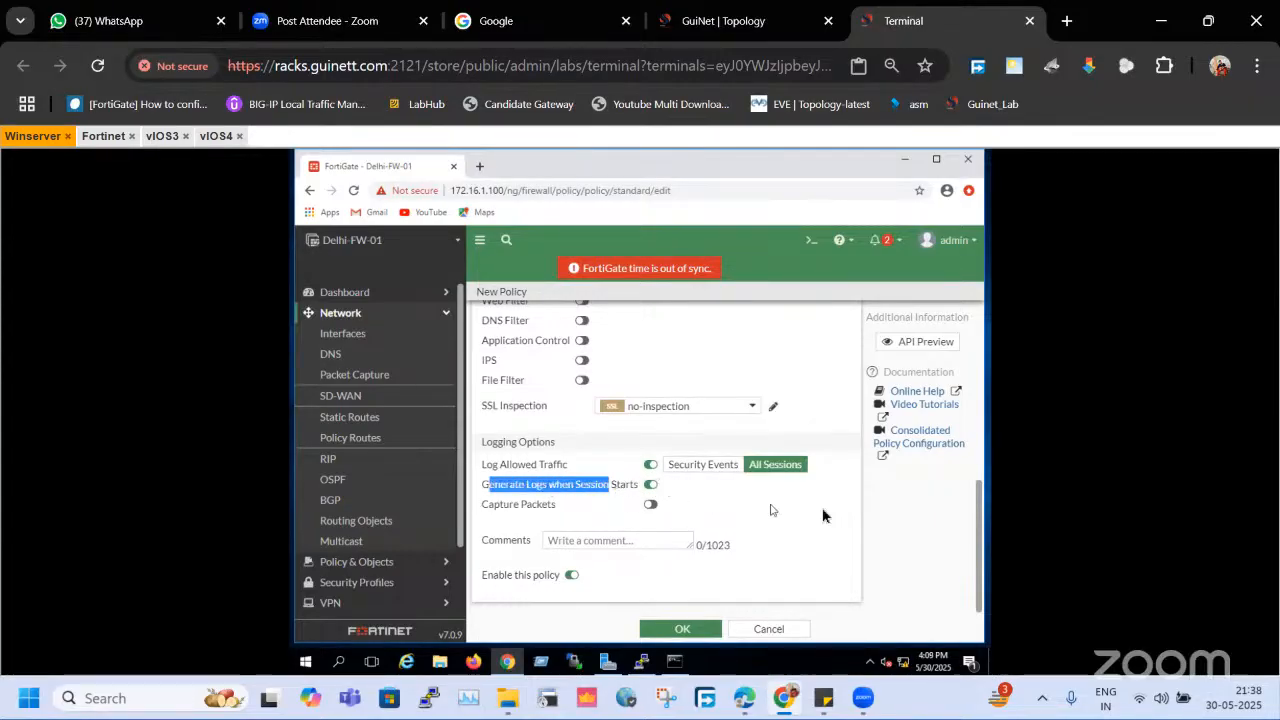
# - Add the comment SR90010 to the policy
pyautogui.click(618, 550)
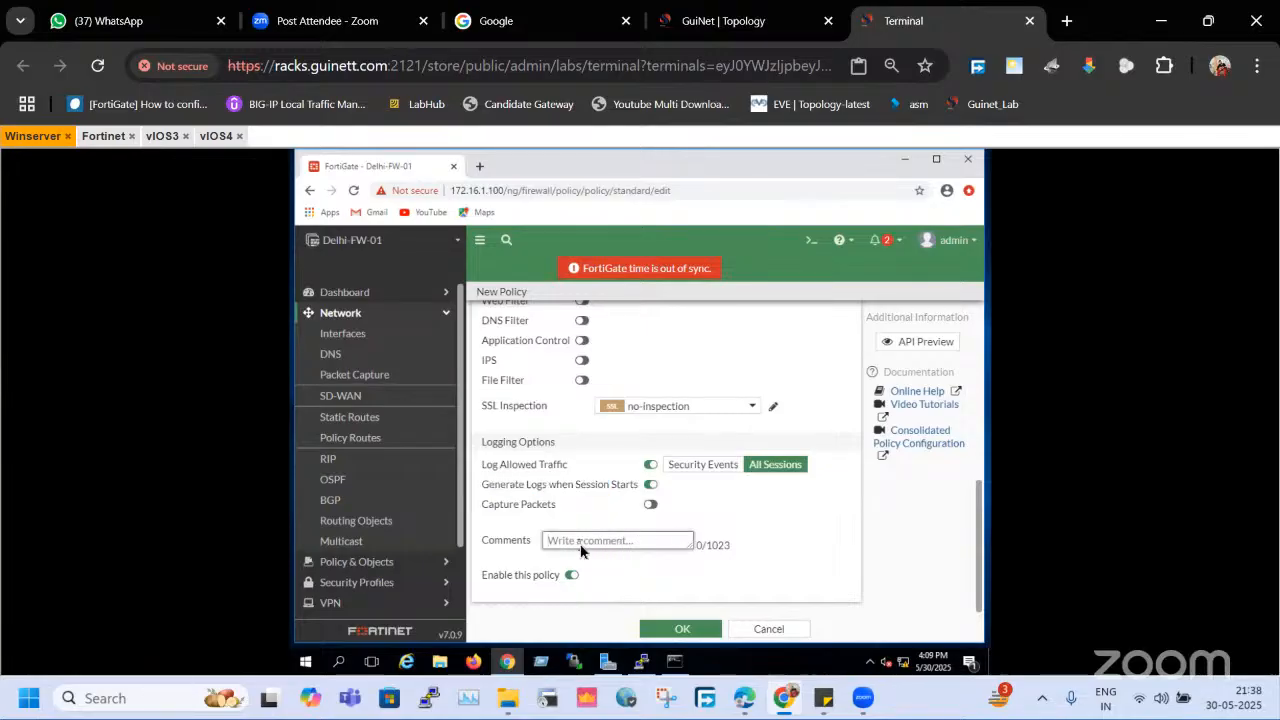
pyautogui.write('SR90010')
pyautogui.hotkey('ctrl', 'a')
pyautogui.click(819, 566)
pyautogui.moveTo(615, 543); pyautogui.dragTo(507, 541)
pyautogui.click(708, 581)
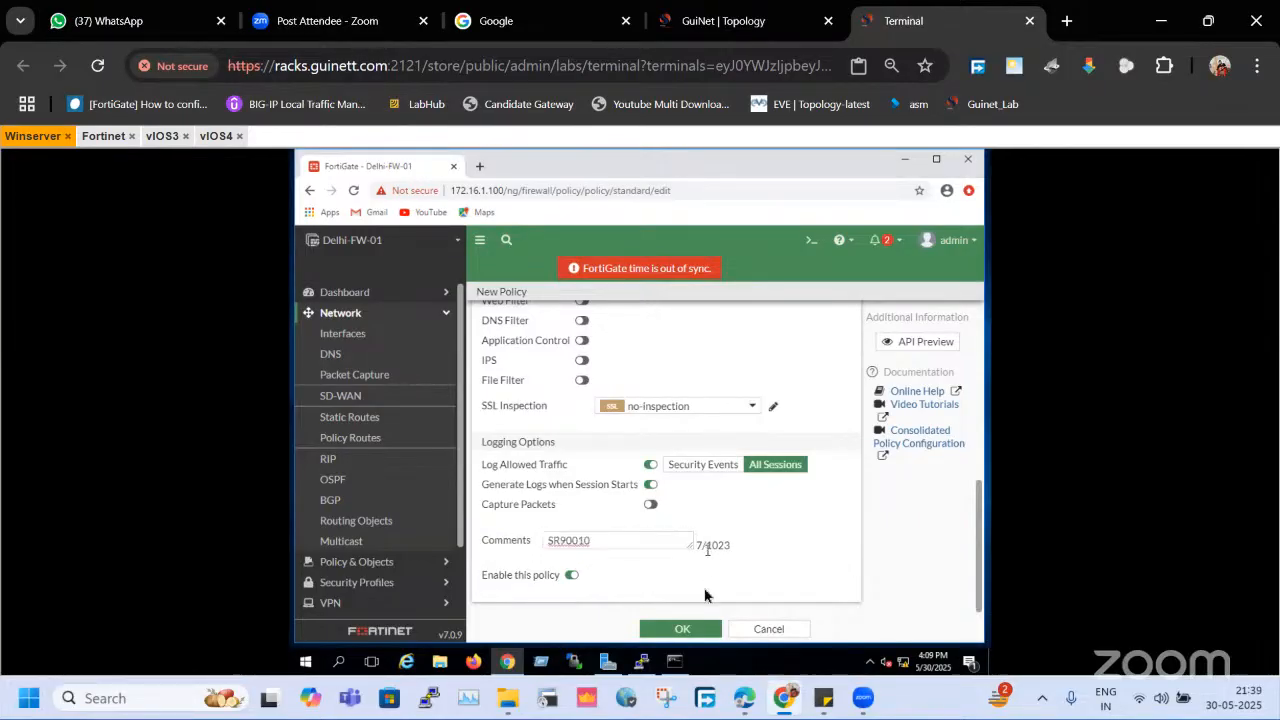
# - Save the LAN-DMZ policy with Enable this policy switched on
pyautogui.moveTo(487, 578); pyautogui.dragTo(561, 581)
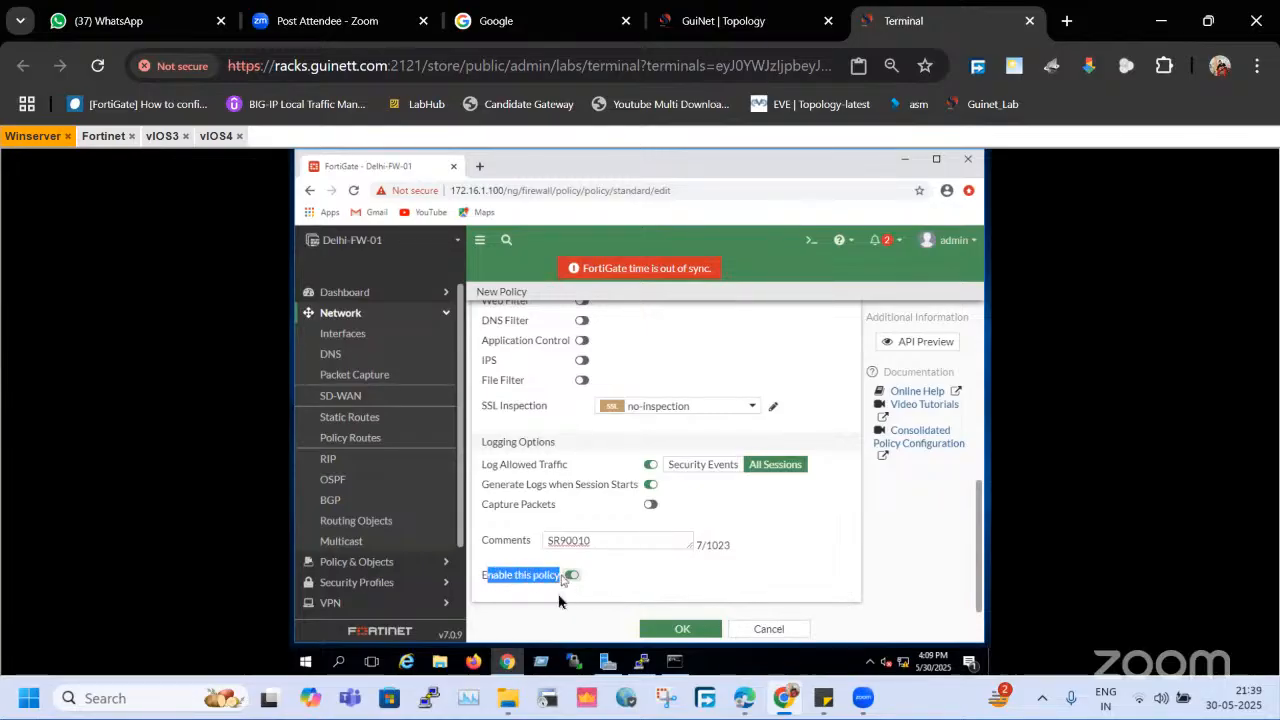
pyautogui.click(569, 586)
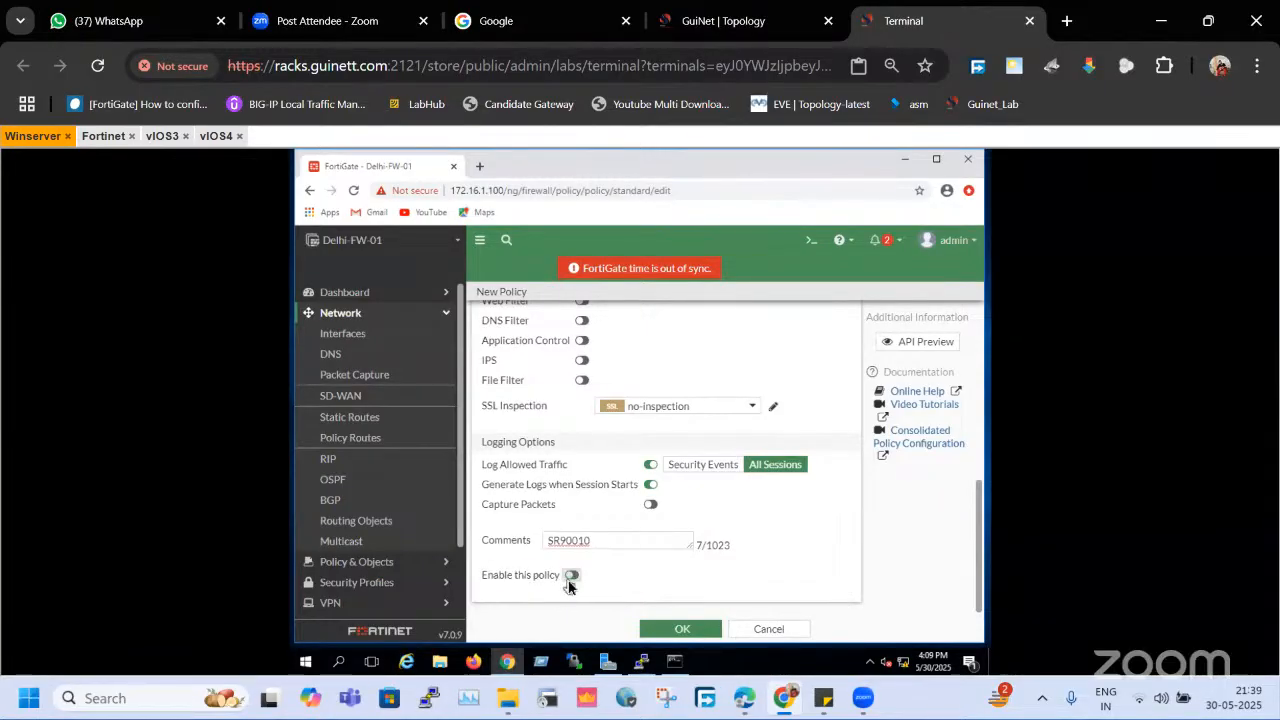
pyautogui.moveTo(486, 577); pyautogui.dragTo(576, 581)
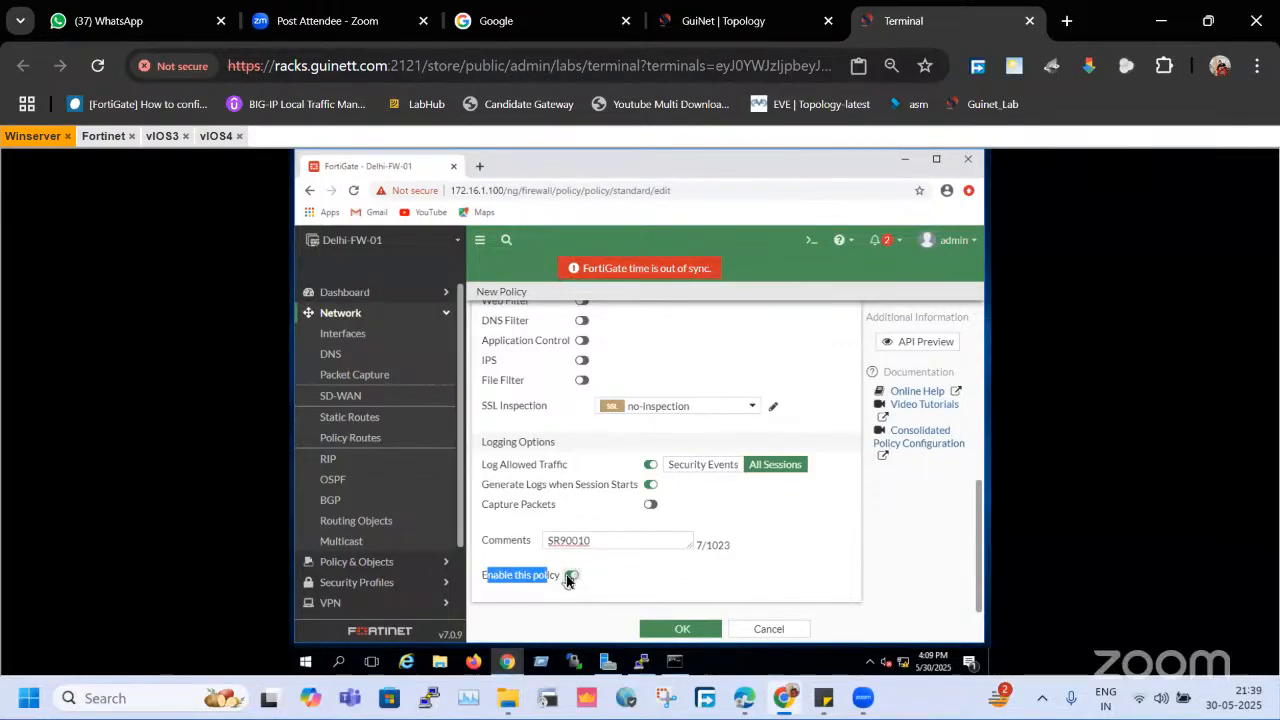
pyautogui.click(681, 628)
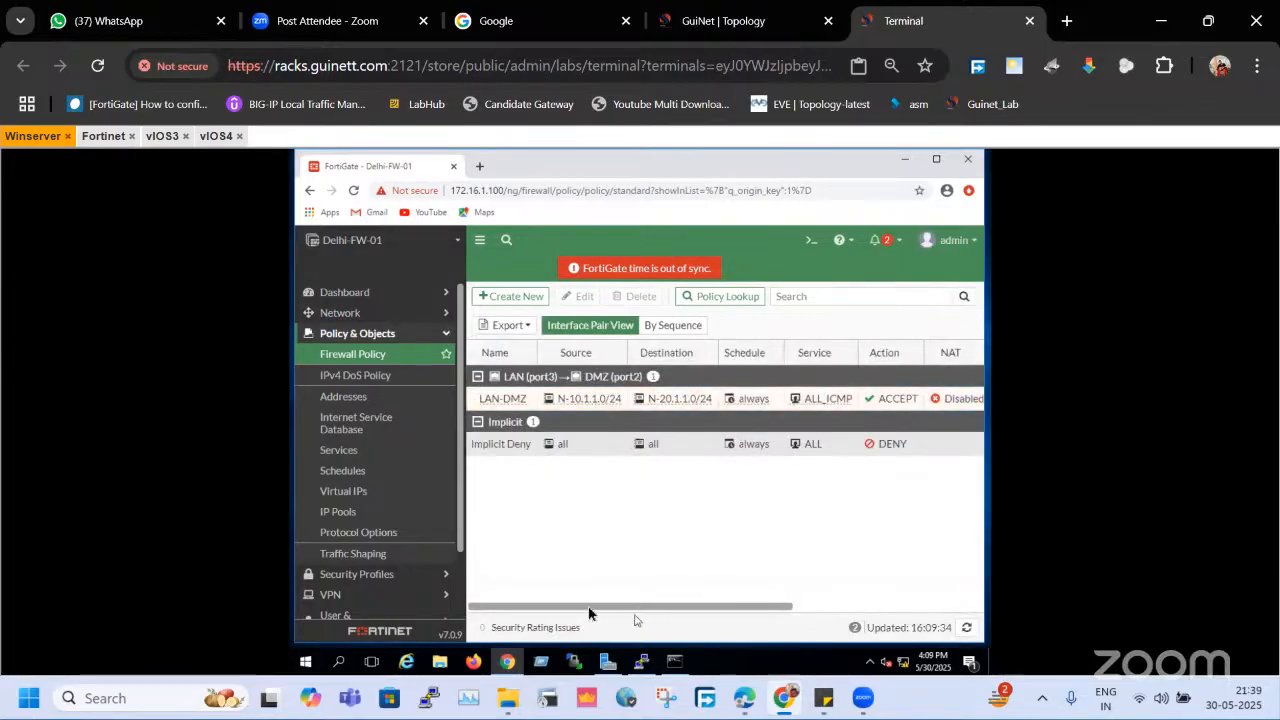
pyautogui.moveTo(588, 608); pyautogui.dragTo(538, 604)
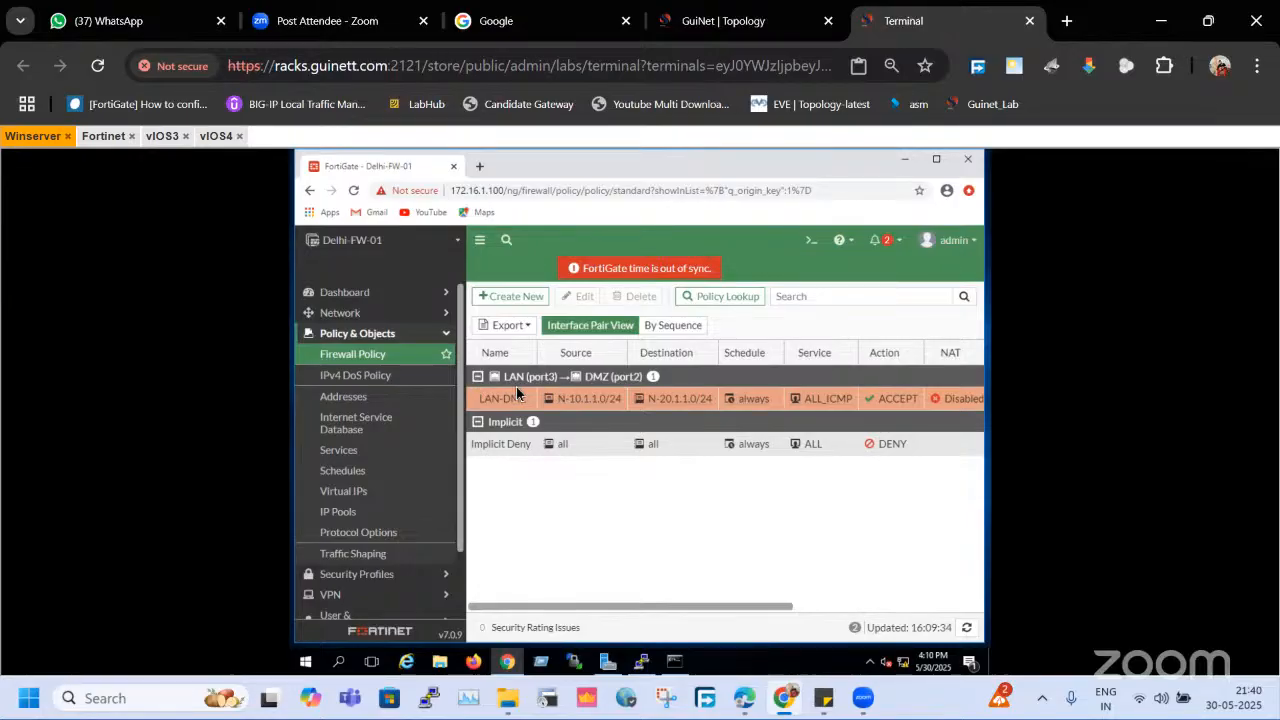
# - List the firewall policies by sequence and review the LAN-DMZ policy's columns from interfaces to bytes
pyautogui.click(673, 325)
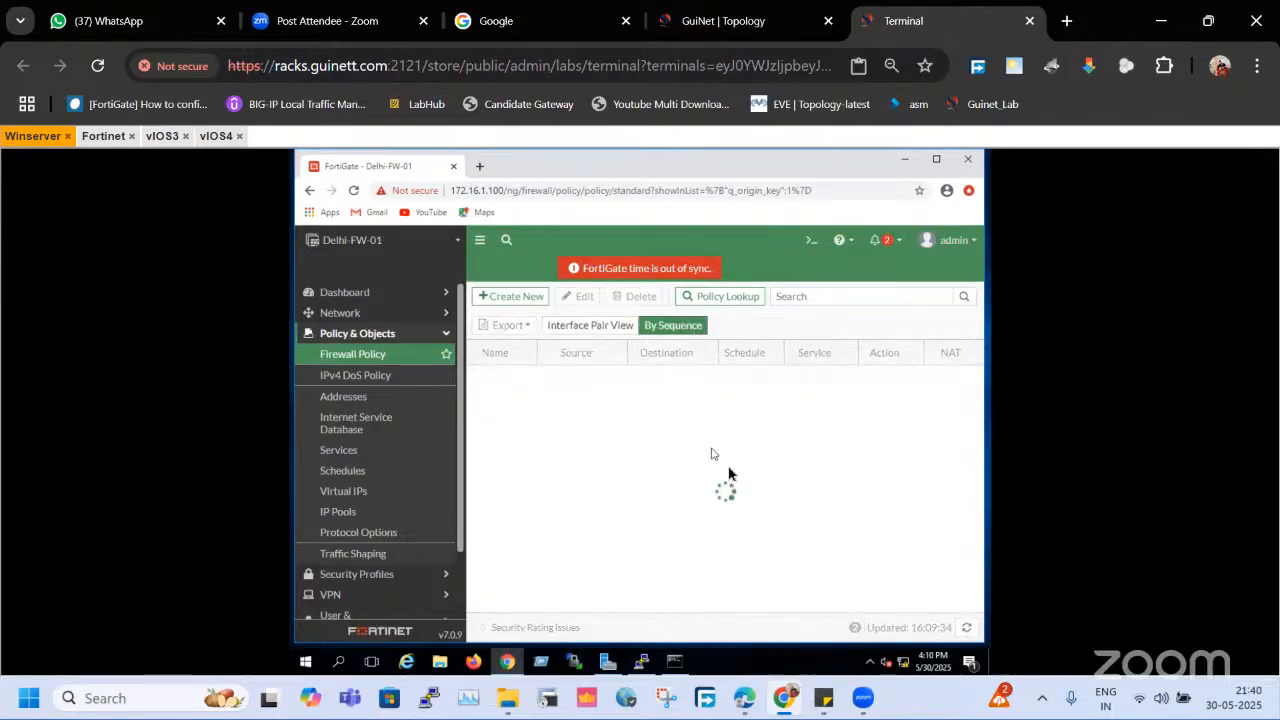
pyautogui.moveTo(586, 607); pyautogui.dragTo(417, 613)
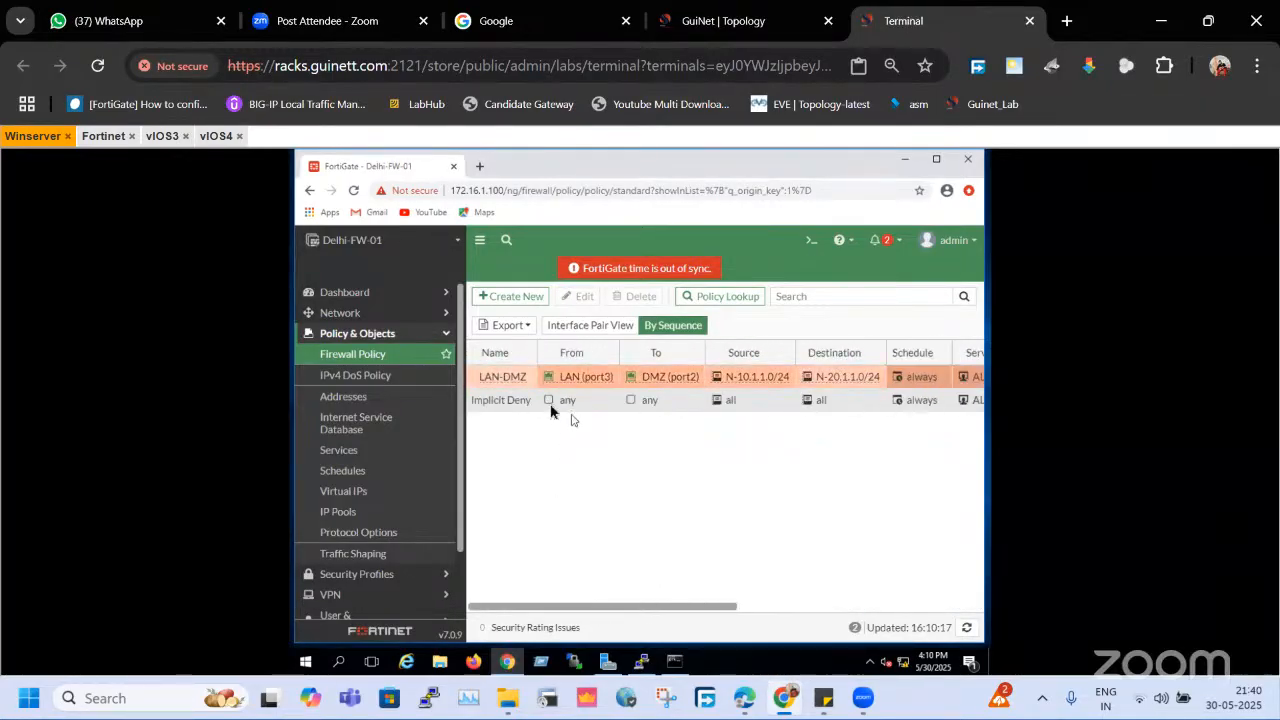
pyautogui.click(523, 376)
pyautogui.moveTo(634, 608); pyautogui.dragTo(1034, 600)
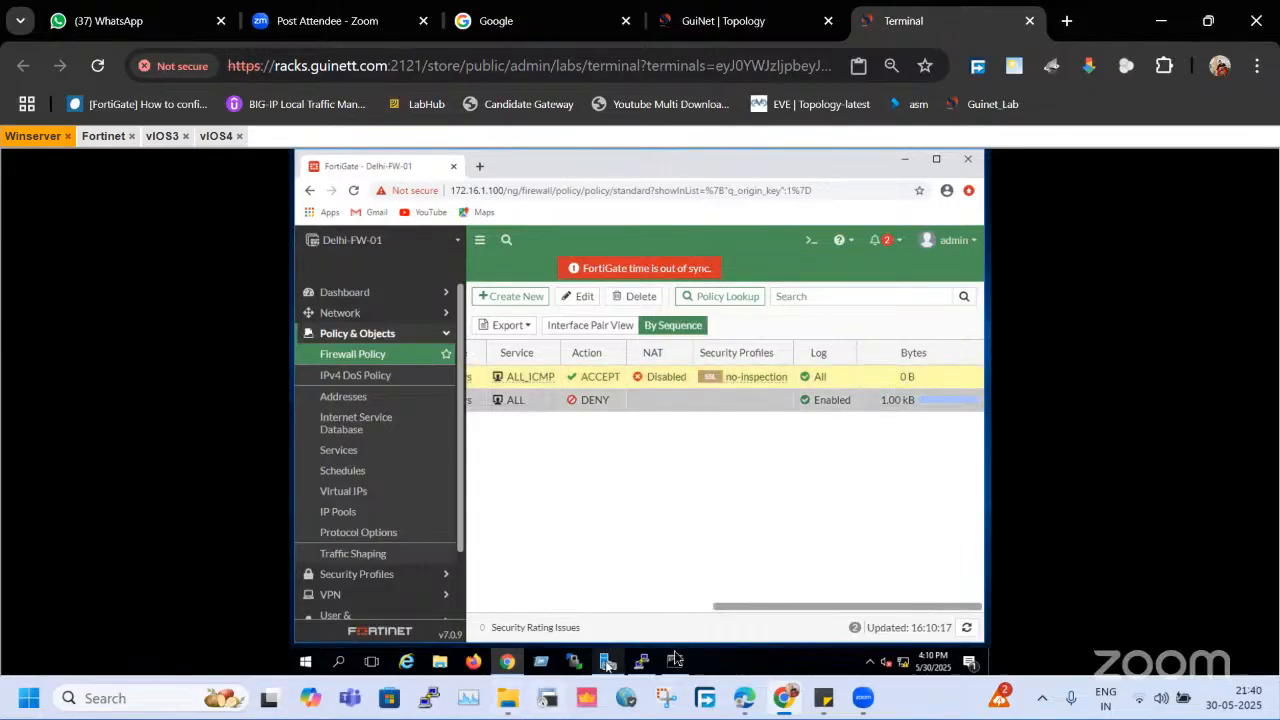
pyautogui.moveTo(757, 608); pyautogui.dragTo(472, 618)
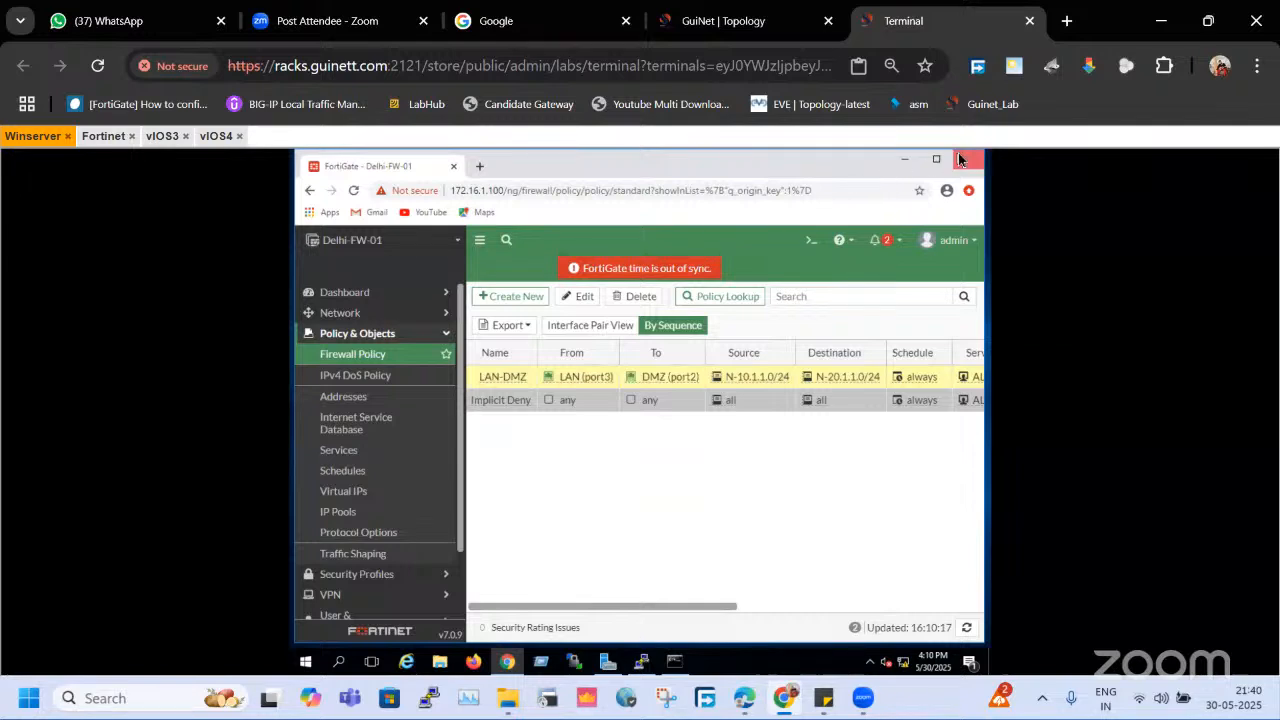
# - Wake the vIOS3 console and try to enter privileged EXEC mode
pyautogui.click(164, 136)
pyautogui.press('Return')
pyautogui.press('Return')
pyautogui.press('Return')
pyautogui.press('Return')
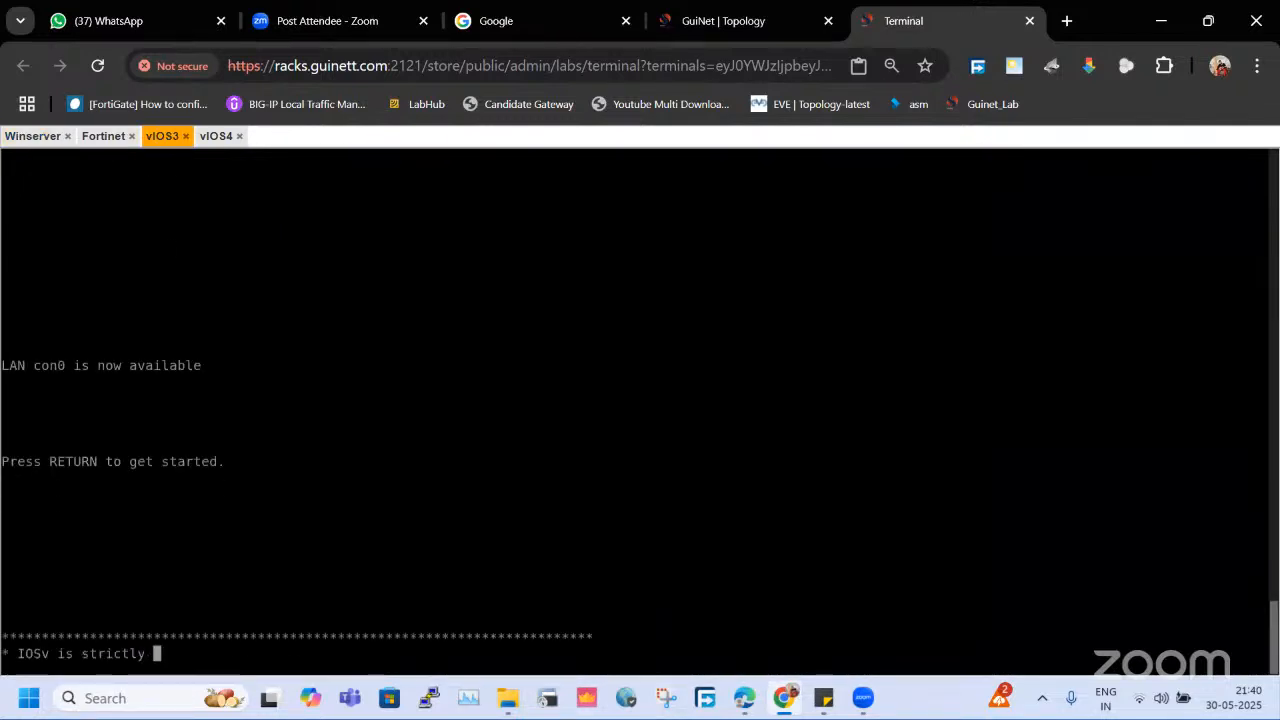
pyautogui.write('eb')
pyautogui.press('Return')
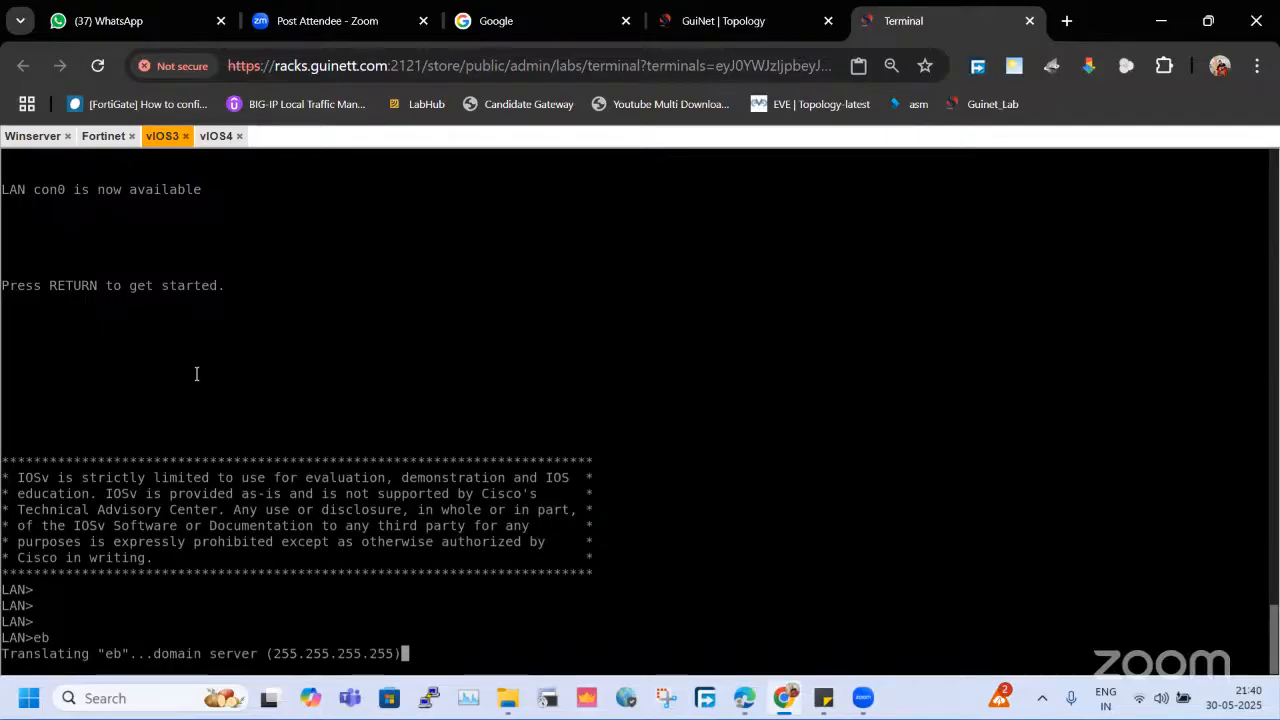
# - Log in to the Fortinet console as admin with the account password
pyautogui.click(103, 136)
pyautogui.write('admin')
pyautogui.press('Return')
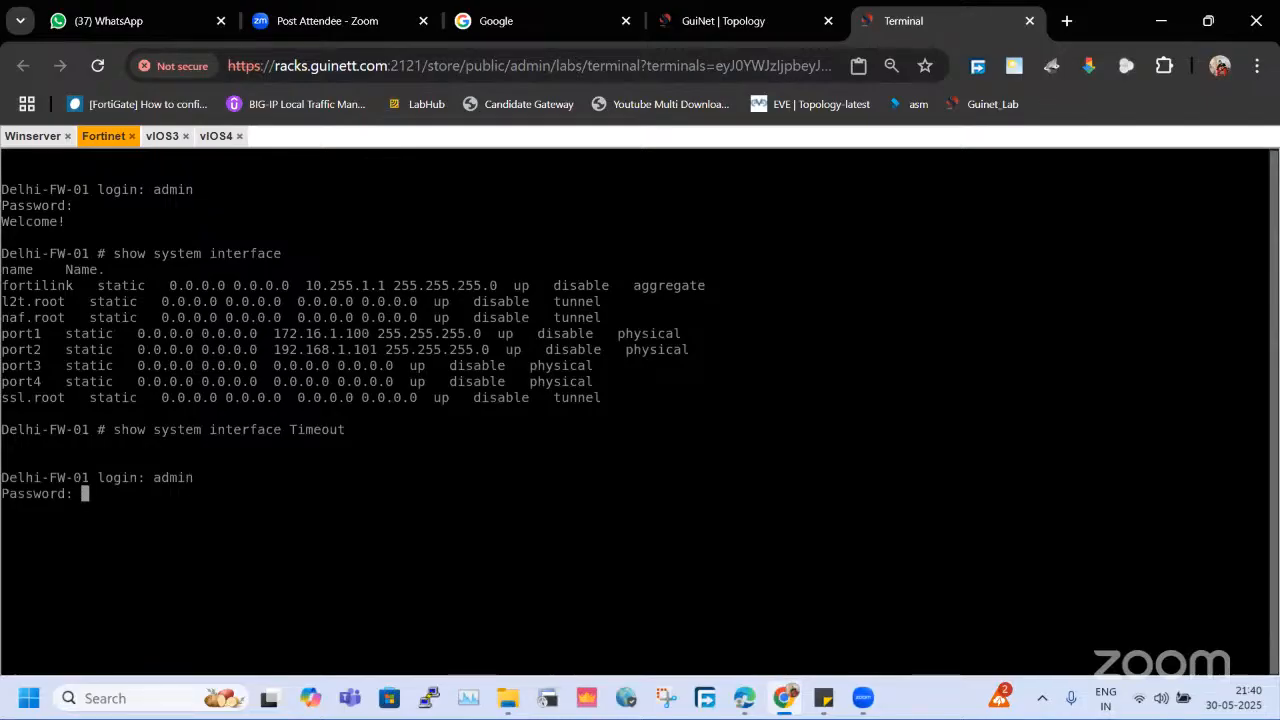
pyautogui.press('Return')
pyautogui.press('Return')
pyautogui.press('Return')
pyautogui.press('Return')
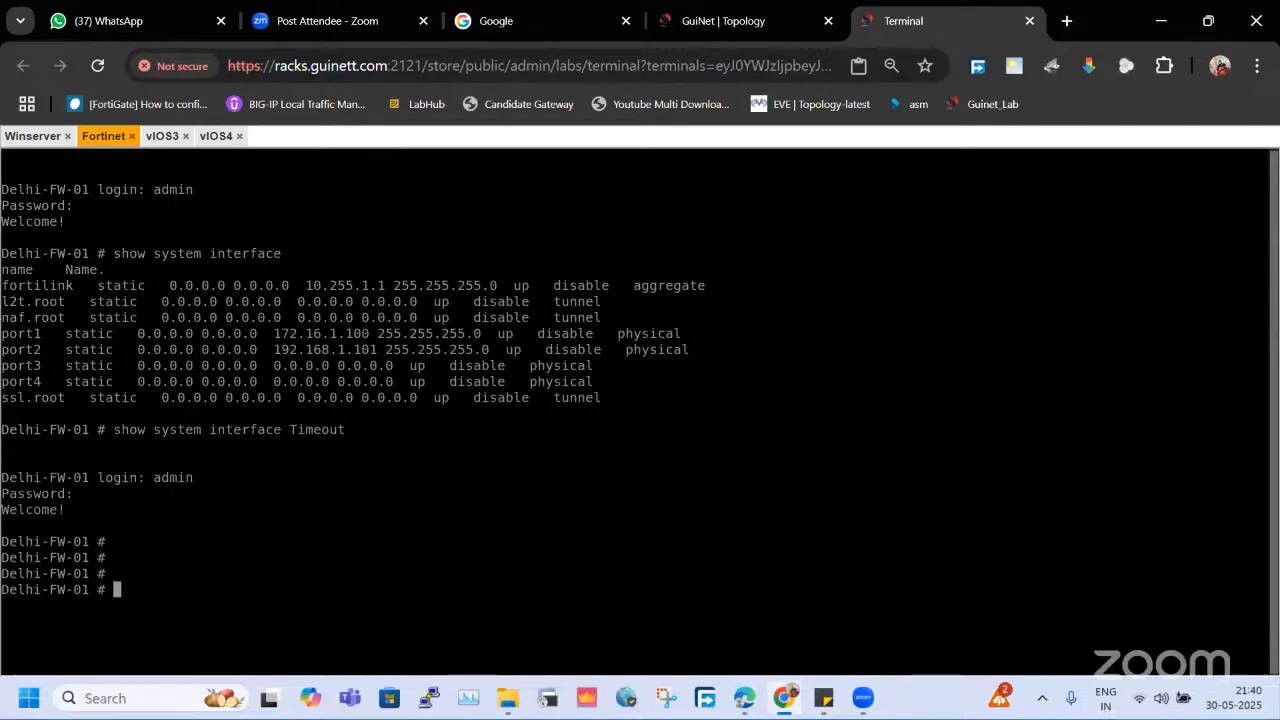
pyautogui.click(162, 135)
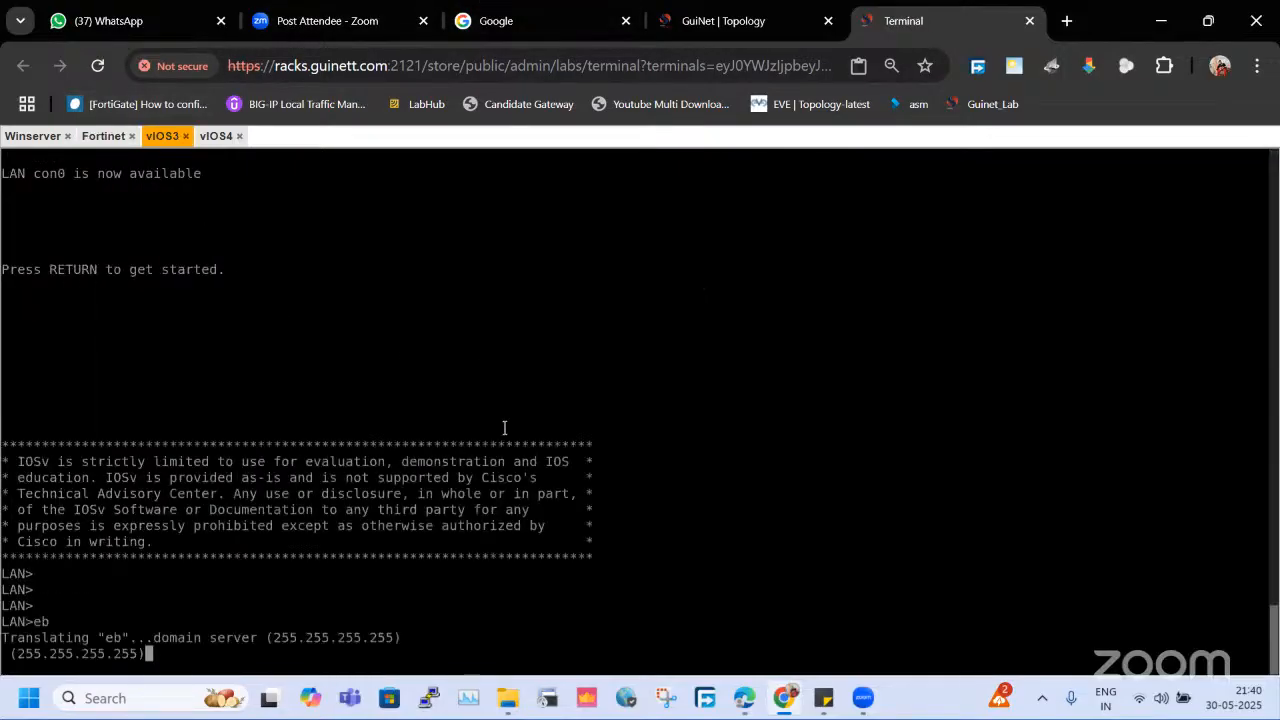
pyautogui.moveTo(18, 446); pyautogui.dragTo(611, 580)
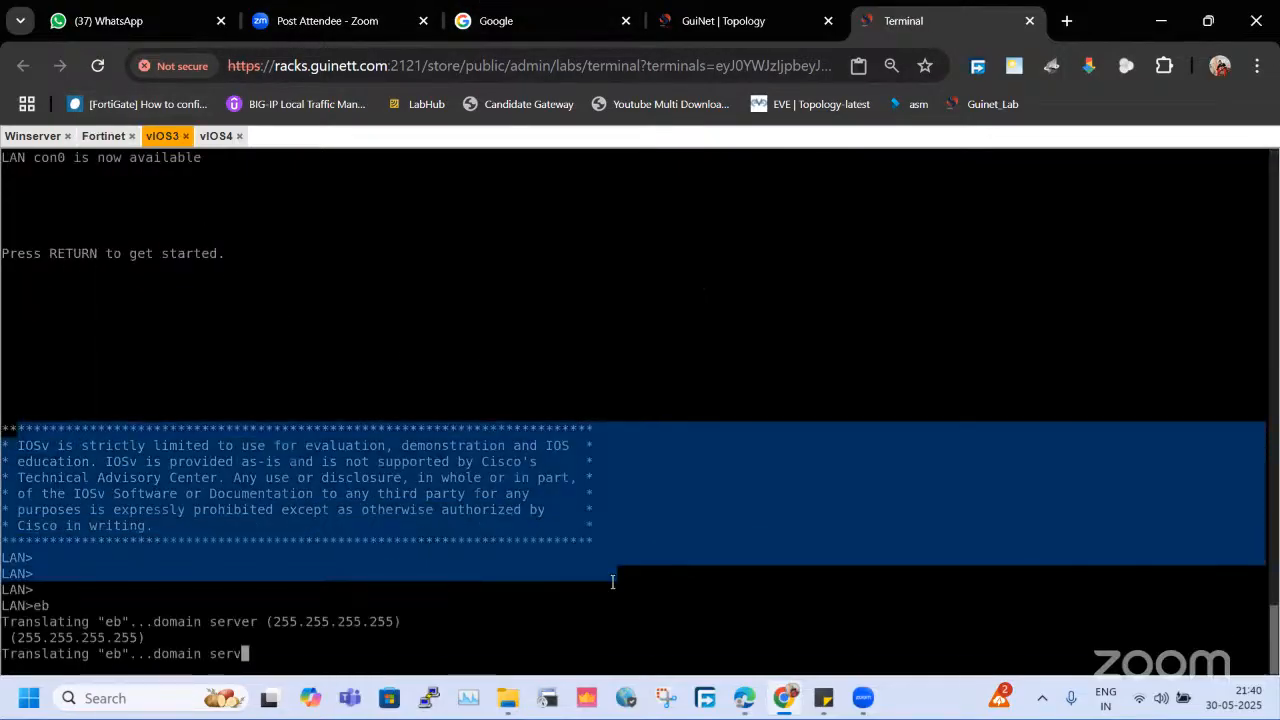
pyautogui.click(360, 417)
# - Refresh the firewall policy list in Winserver and check the byte counts of the LAN-DMZ and Implicit Deny policies
pyautogui.click(40, 137)
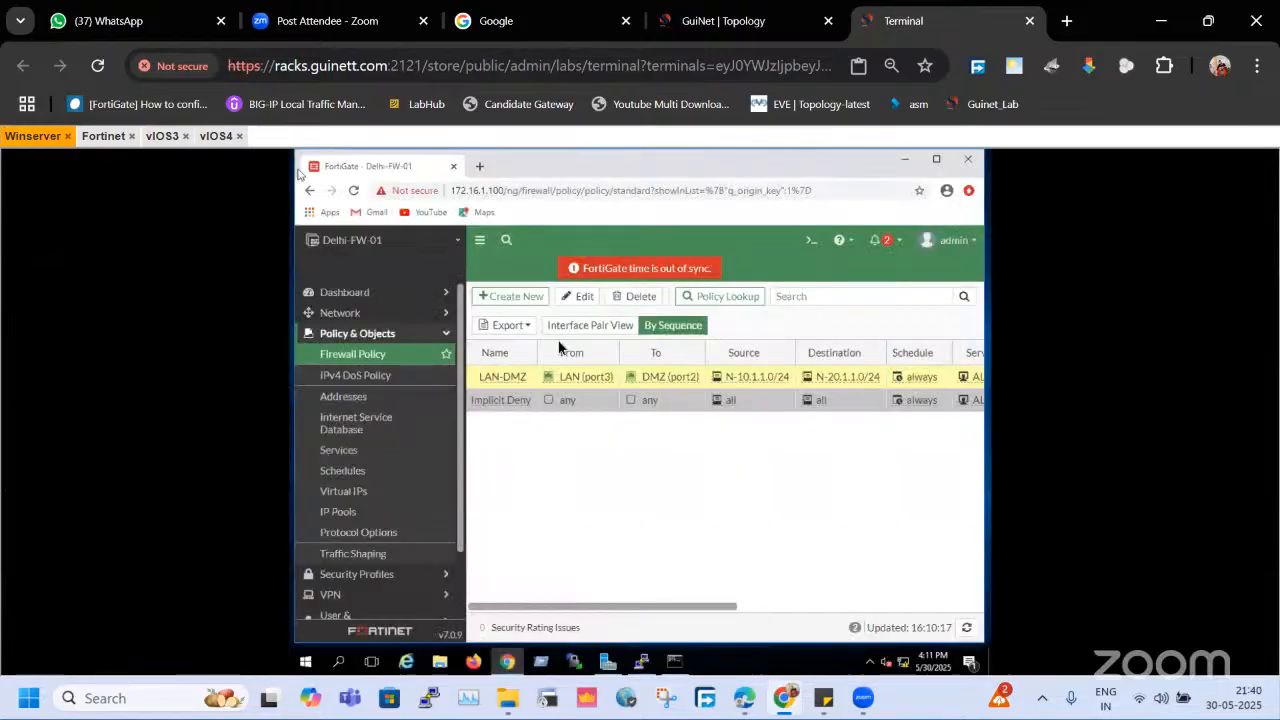
pyautogui.moveTo(669, 609); pyautogui.dragTo(963, 632)
pyautogui.click(964, 630)
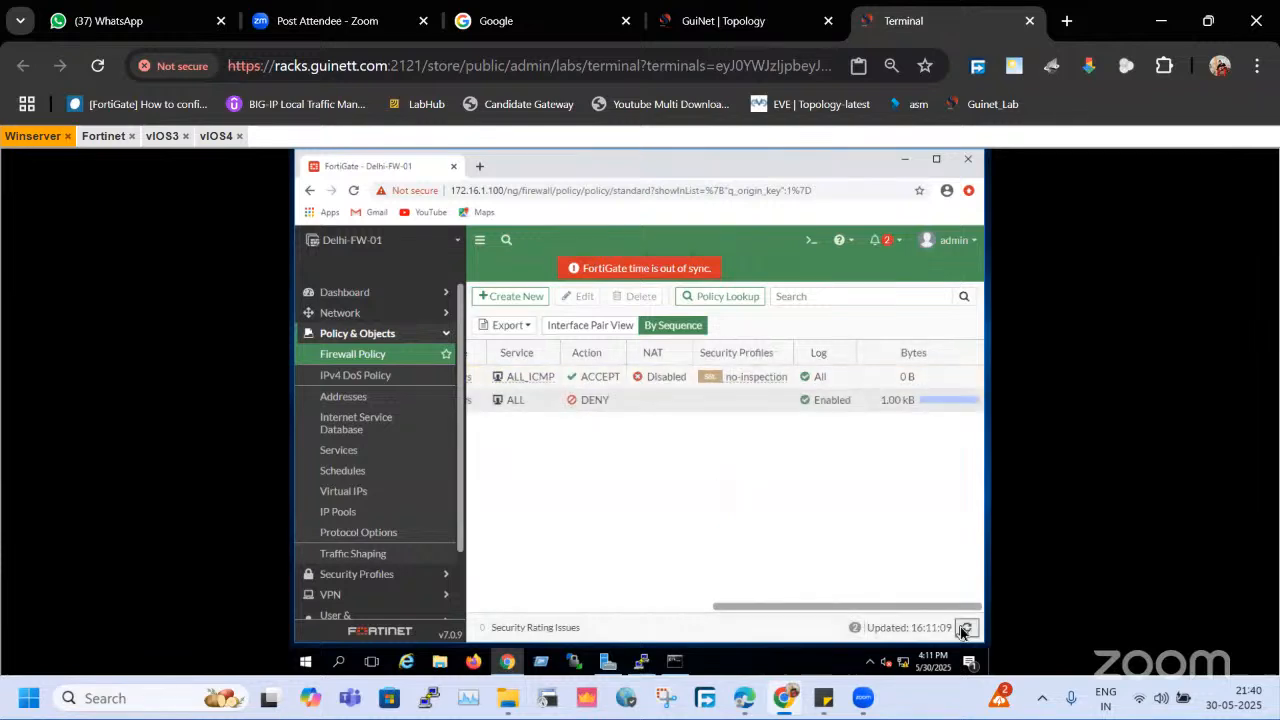
pyautogui.moveTo(817, 611); pyautogui.dragTo(491, 611)
pyautogui.moveTo(686, 609); pyautogui.dragTo(506, 609)
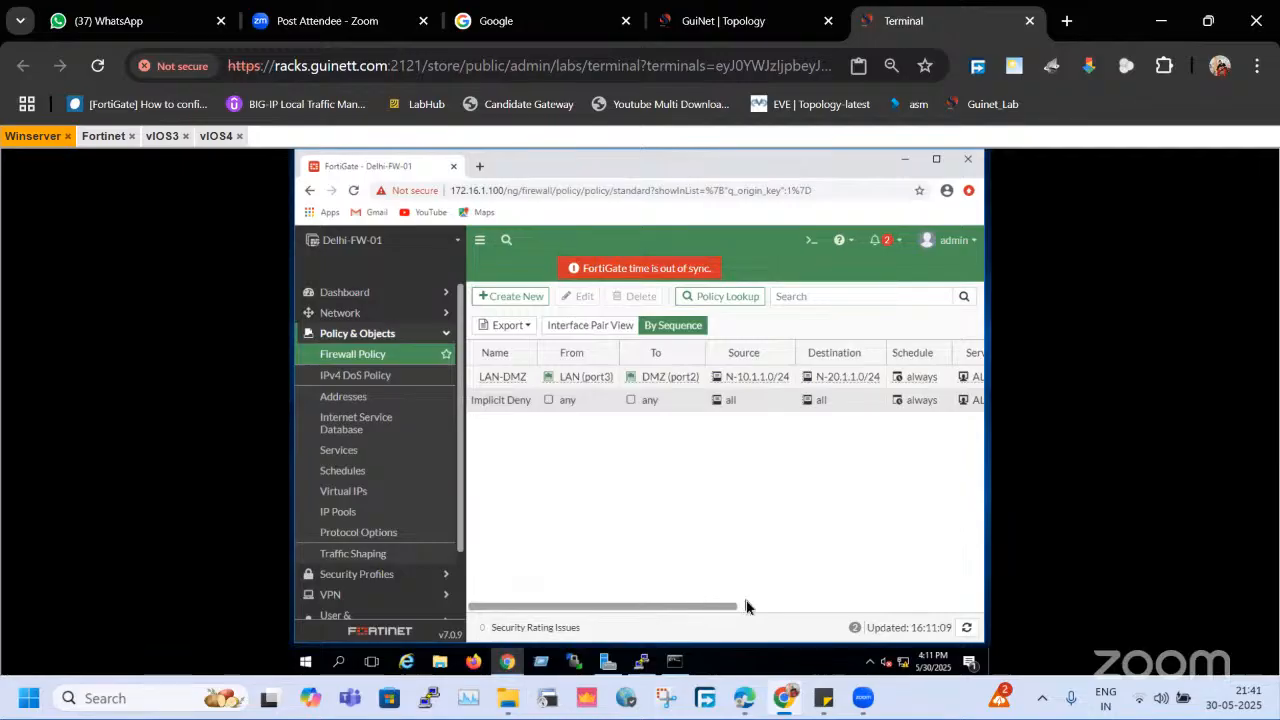
pyautogui.click(874, 607)
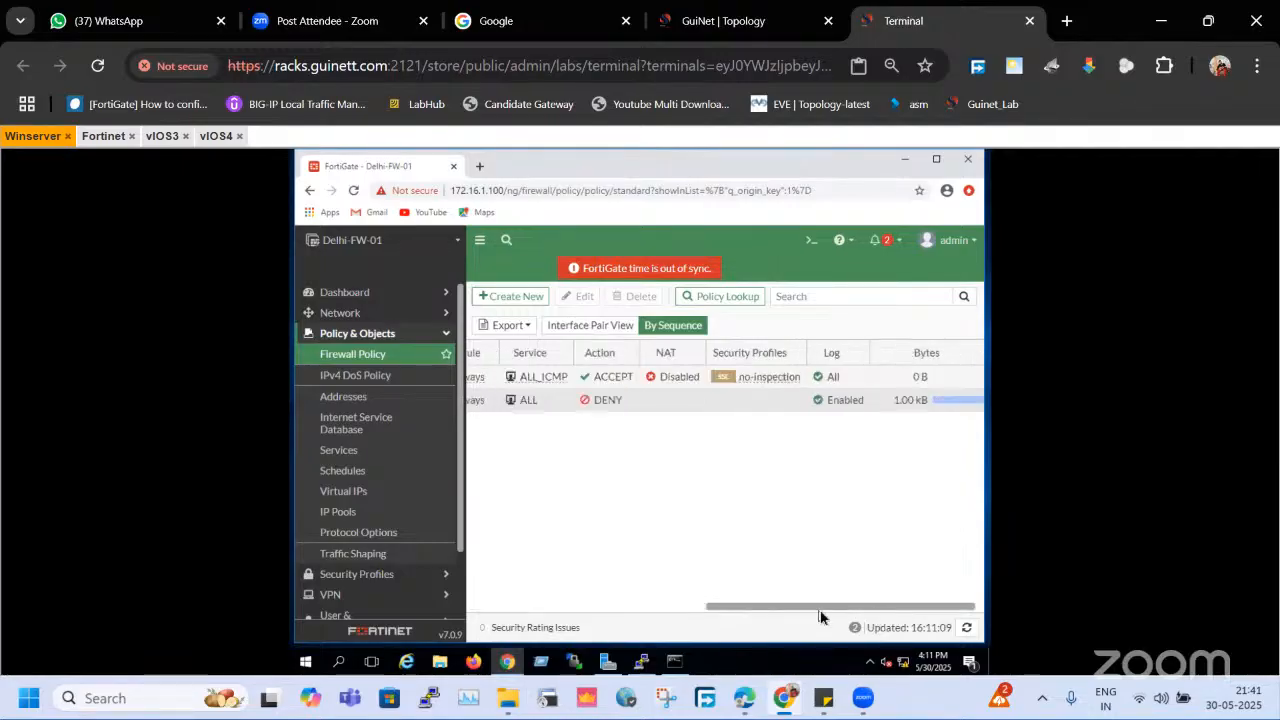
pyautogui.click(523, 606)
# - Enter privileged EXEC mode on the vIOS3 LAN router with en
pyautogui.click(158, 137)
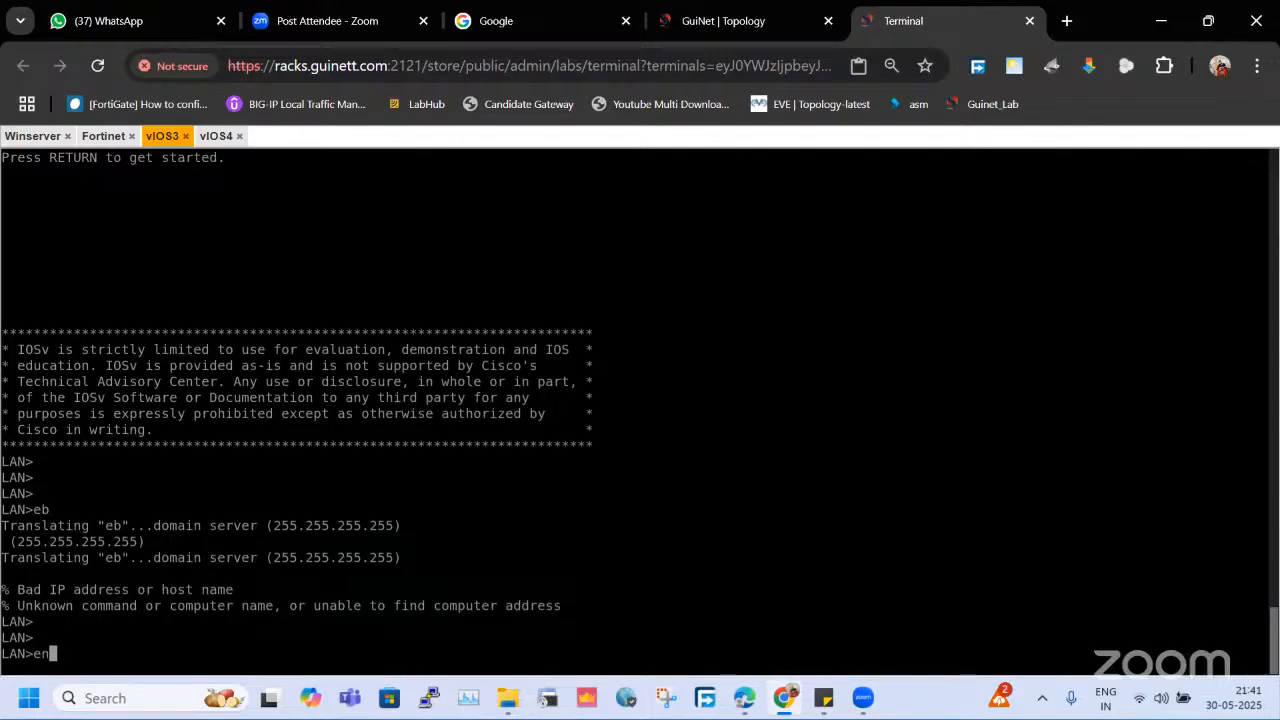
pyautogui.press('Return')
pyautogui.press('Return')
pyautogui.press('Return')
pyautogui.press('Return')
# - Show the LAN router's interface summary with sh ip int bri
pyautogui.write('sh ip int bri')
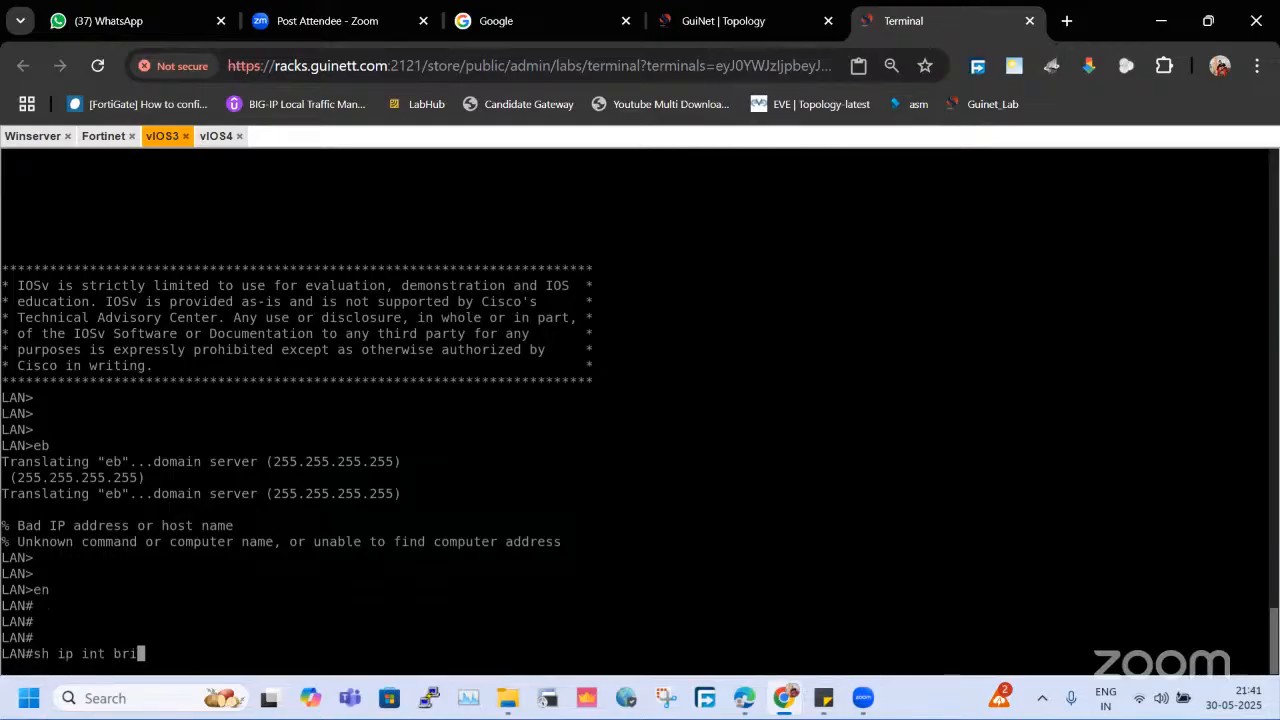
pyautogui.press('Return')
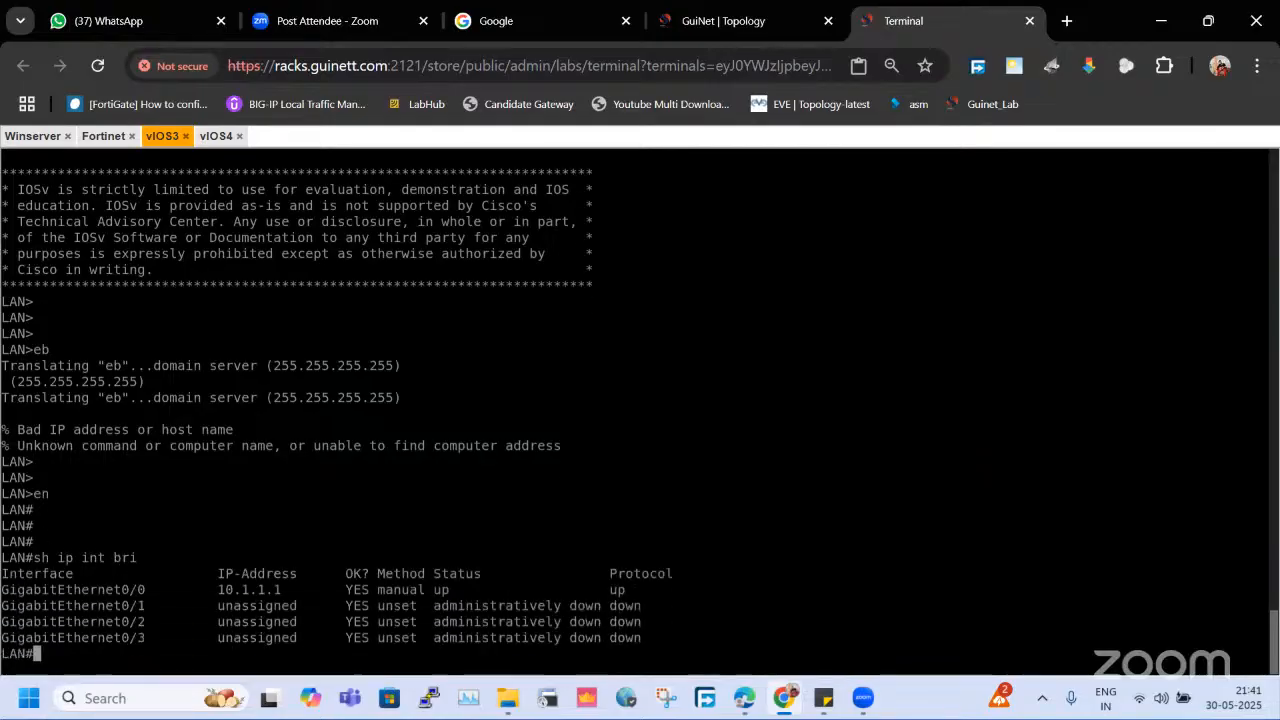
pyautogui.press('Return')
# - Ping 20.1.1.1 twice from the LAN router and review the replies
pyautogui.write('ping ')
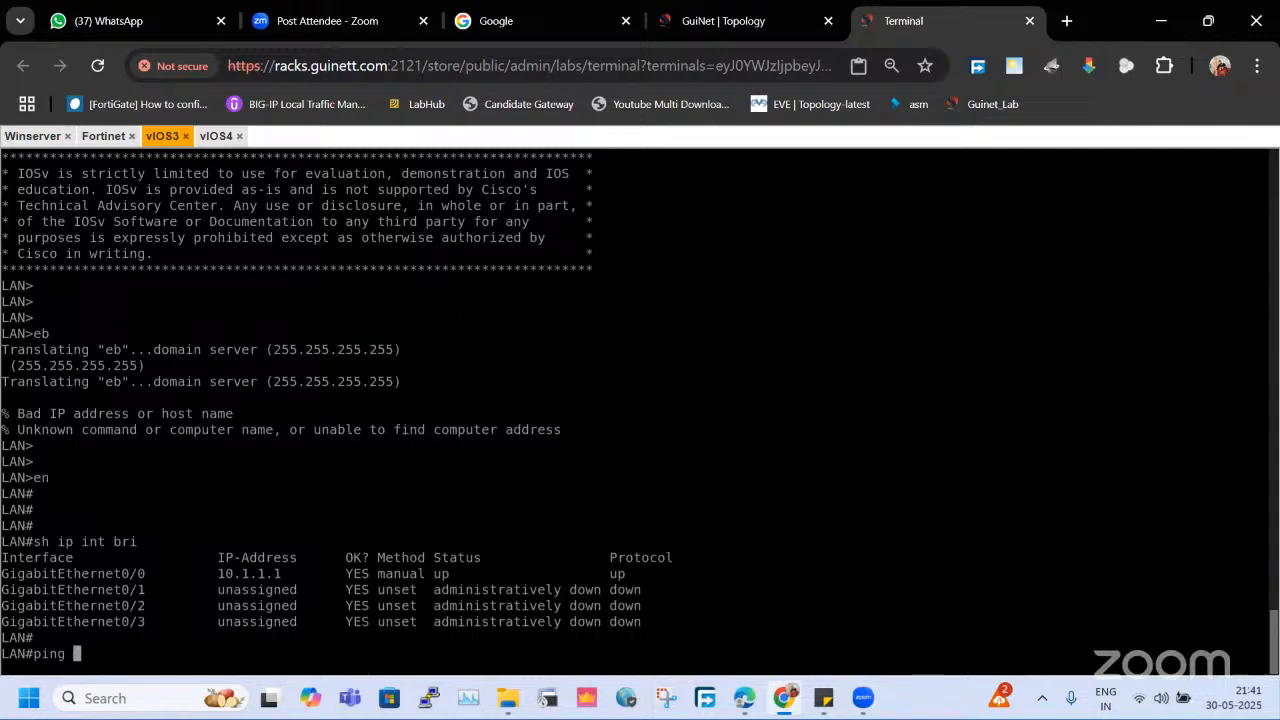
pyautogui.write('20.1.1.1')
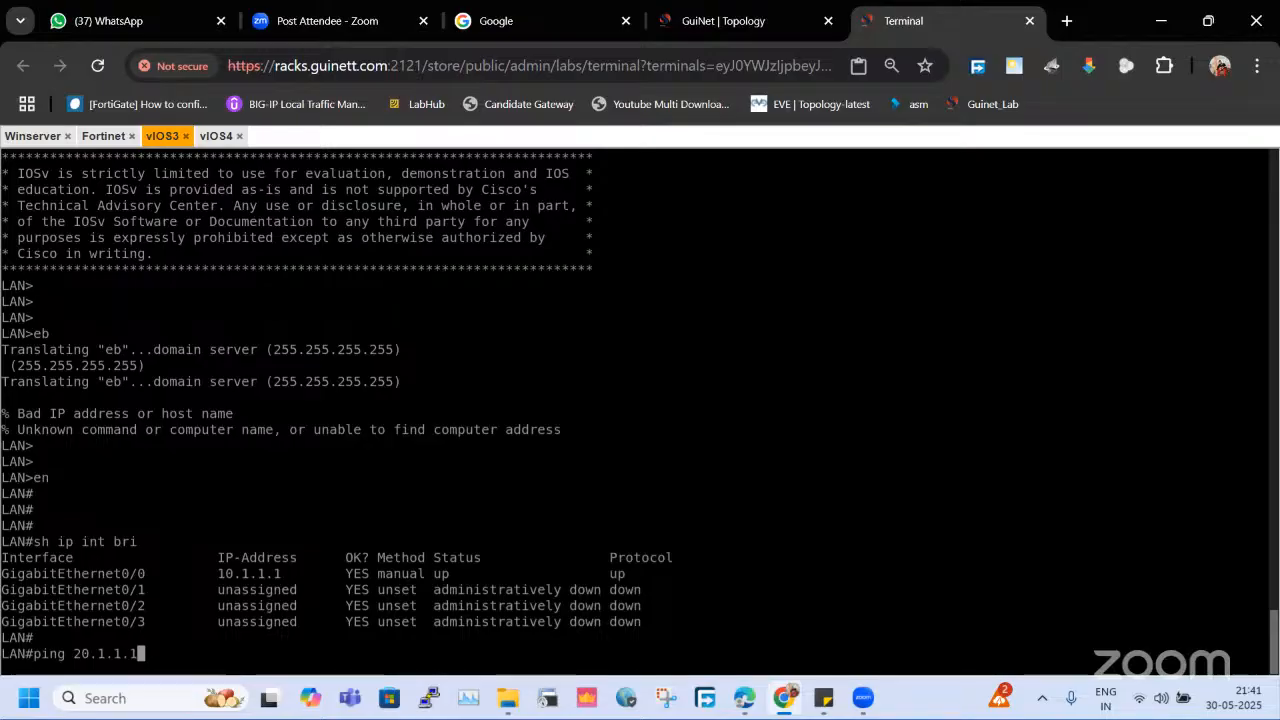
pyautogui.press('Return')
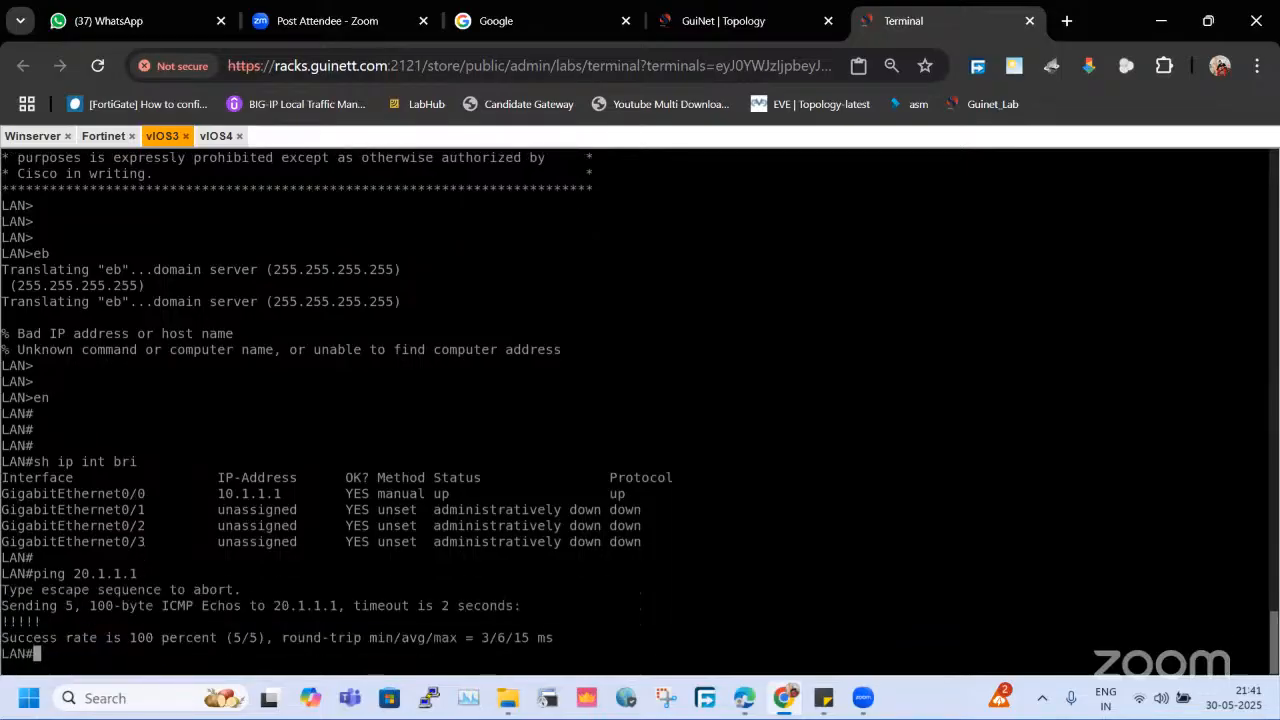
pyautogui.press('Up')
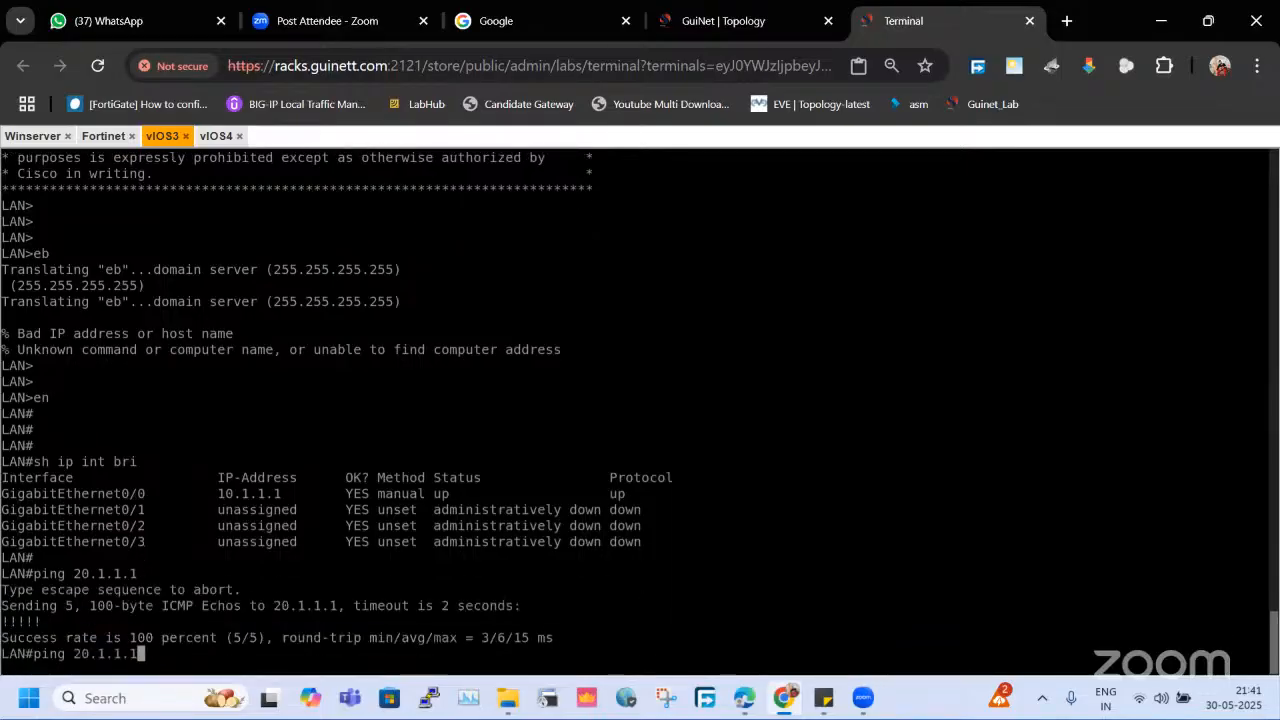
pyautogui.press('Return')
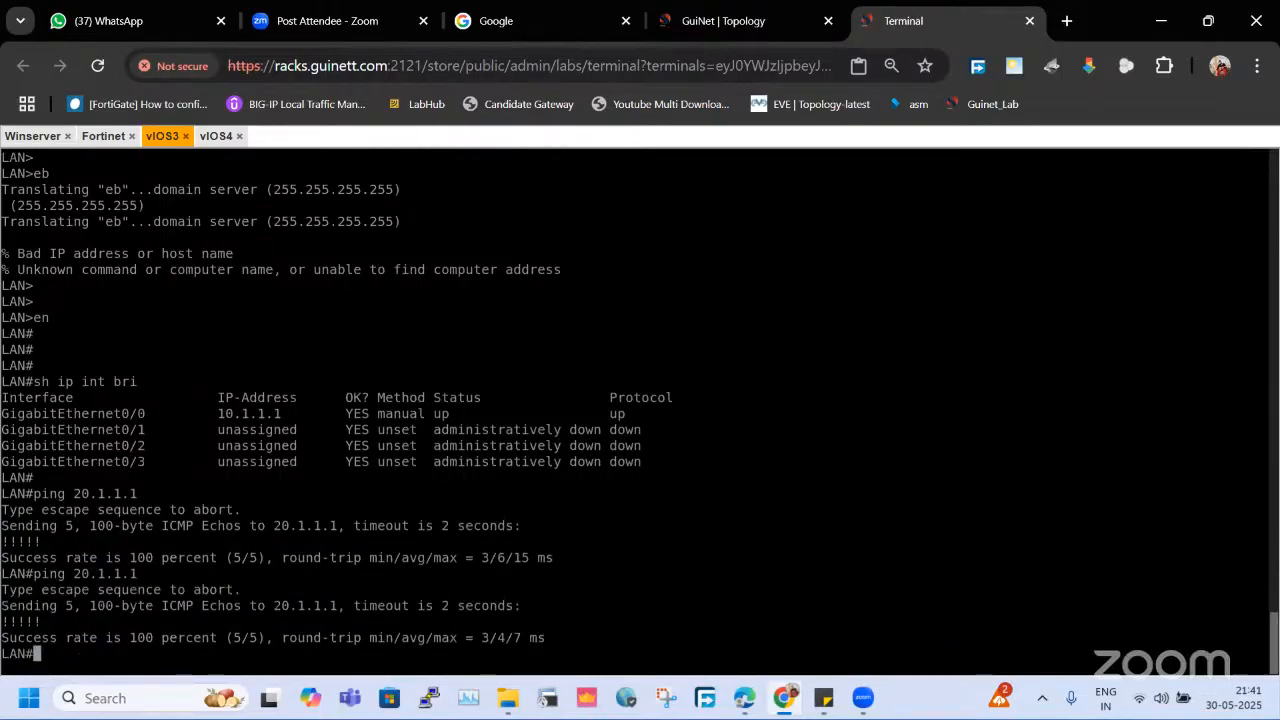
pyautogui.moveTo(1, 509); pyautogui.dragTo(170, 653)
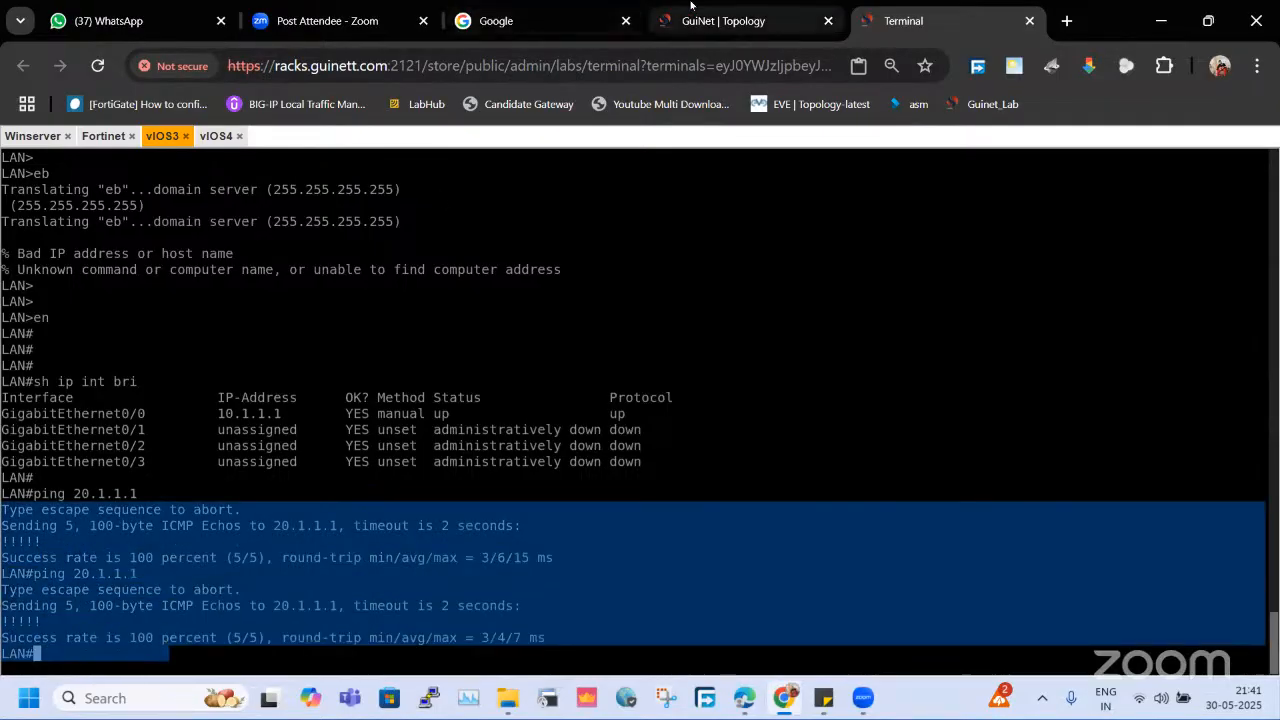
# - Reload the firewall policy list in Winserver and check the LAN-DMZ policy's byte count
pyautogui.click(32, 136)
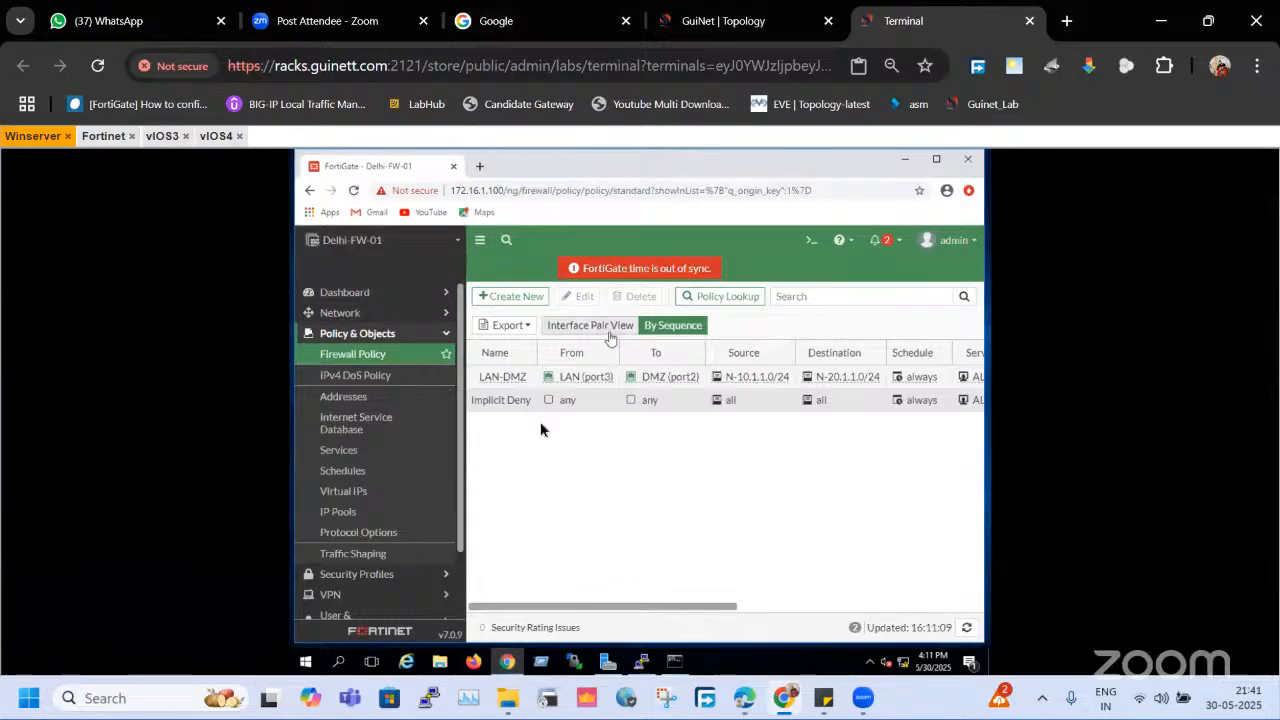
pyautogui.click(388, 356)
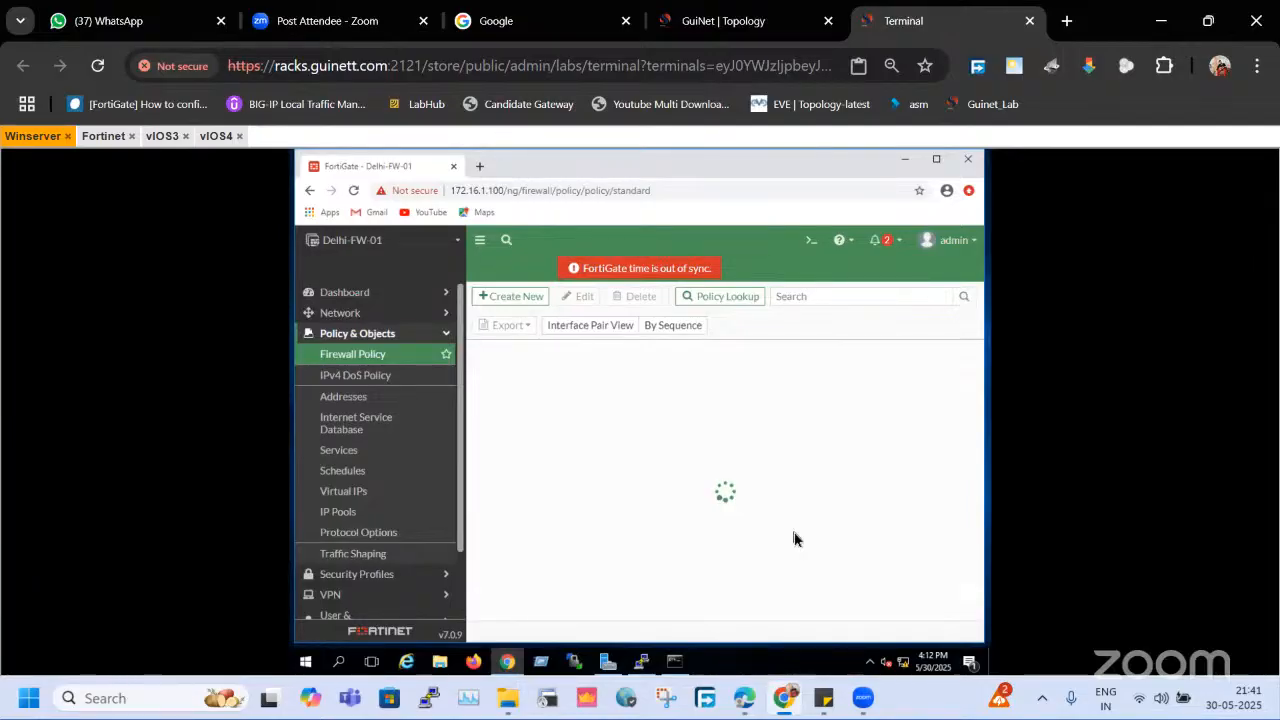
pyautogui.moveTo(648, 612); pyautogui.dragTo(891, 611)
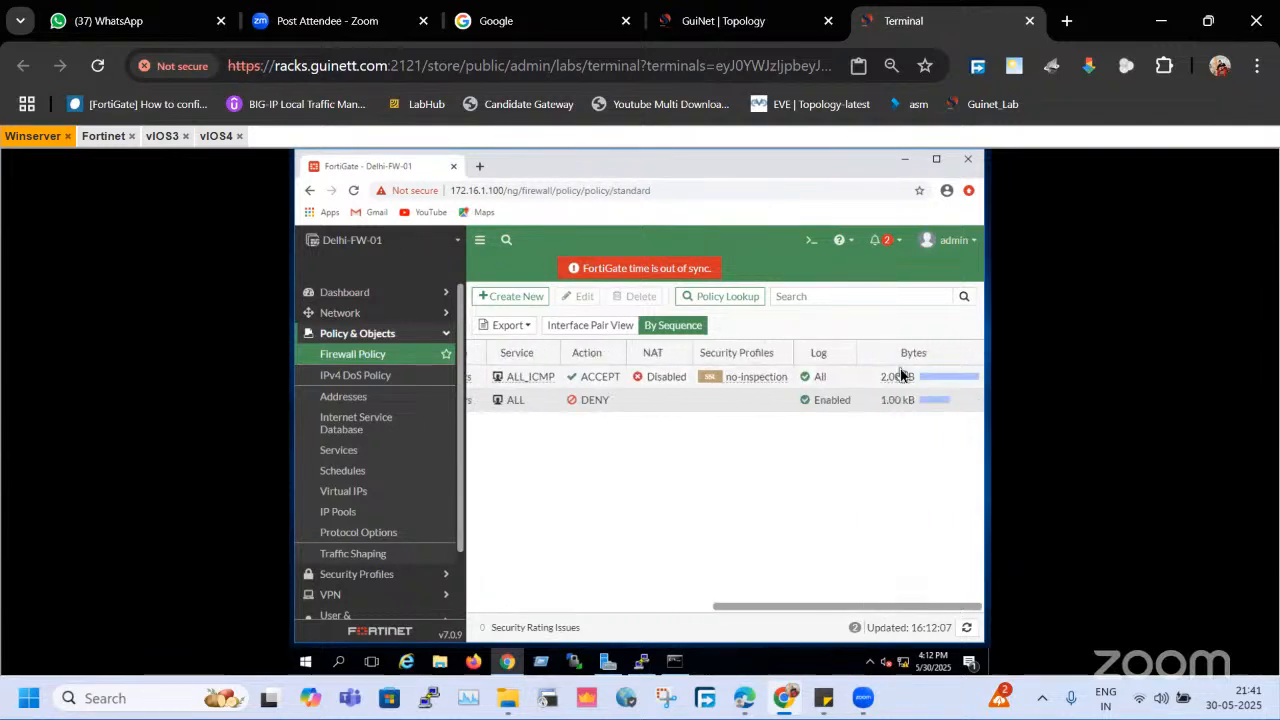
pyautogui.moveTo(895, 385)
pyautogui.moveTo(807, 607); pyautogui.dragTo(563, 607)
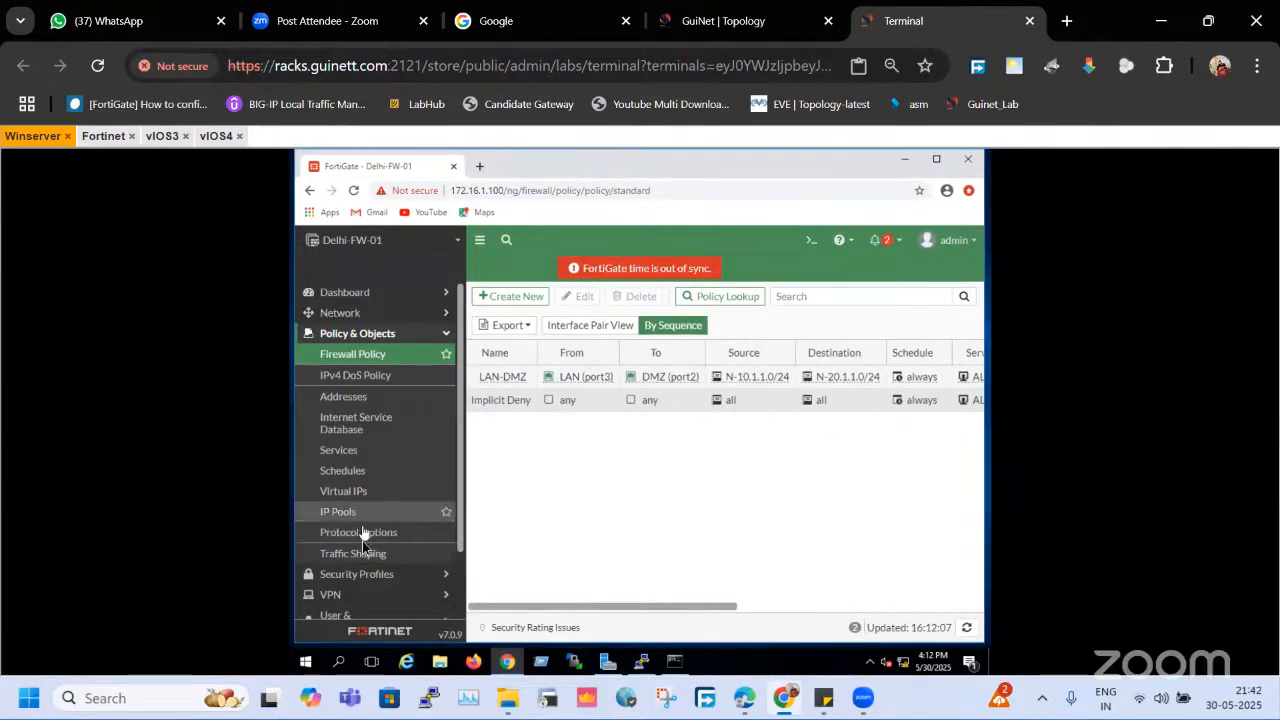
# - Open the FortiGate's Forward Traffic log
pyautogui.scroll(-2, 362, 534)
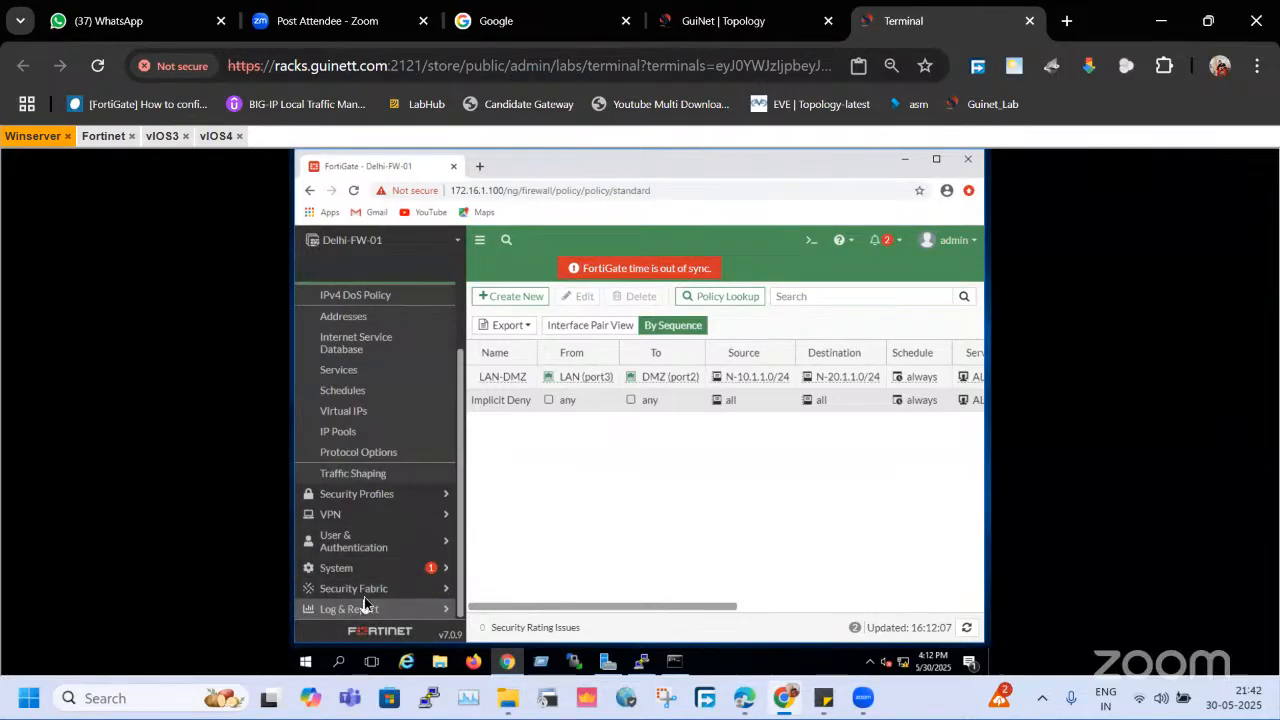
pyautogui.click(366, 607)
pyautogui.click(372, 412)
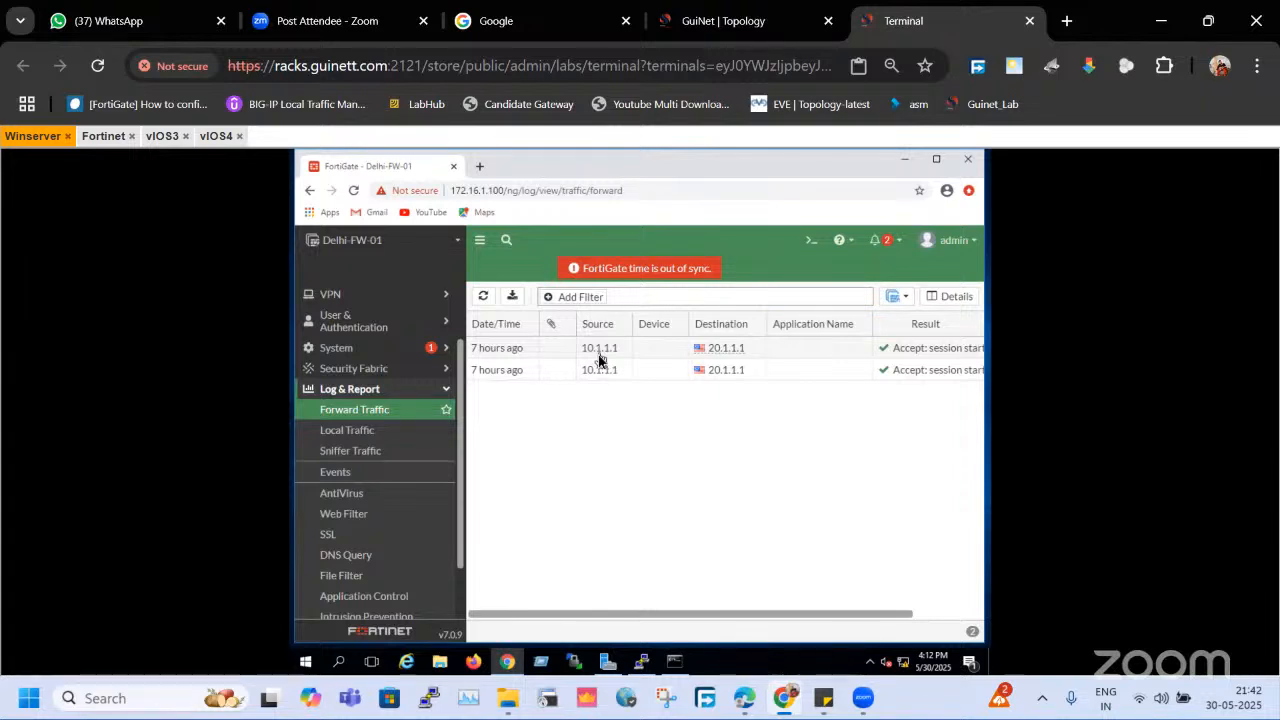
# - Open the details of the newest Forward Traffic entry and check its source IP and source interface
pyautogui.moveTo(727, 354)
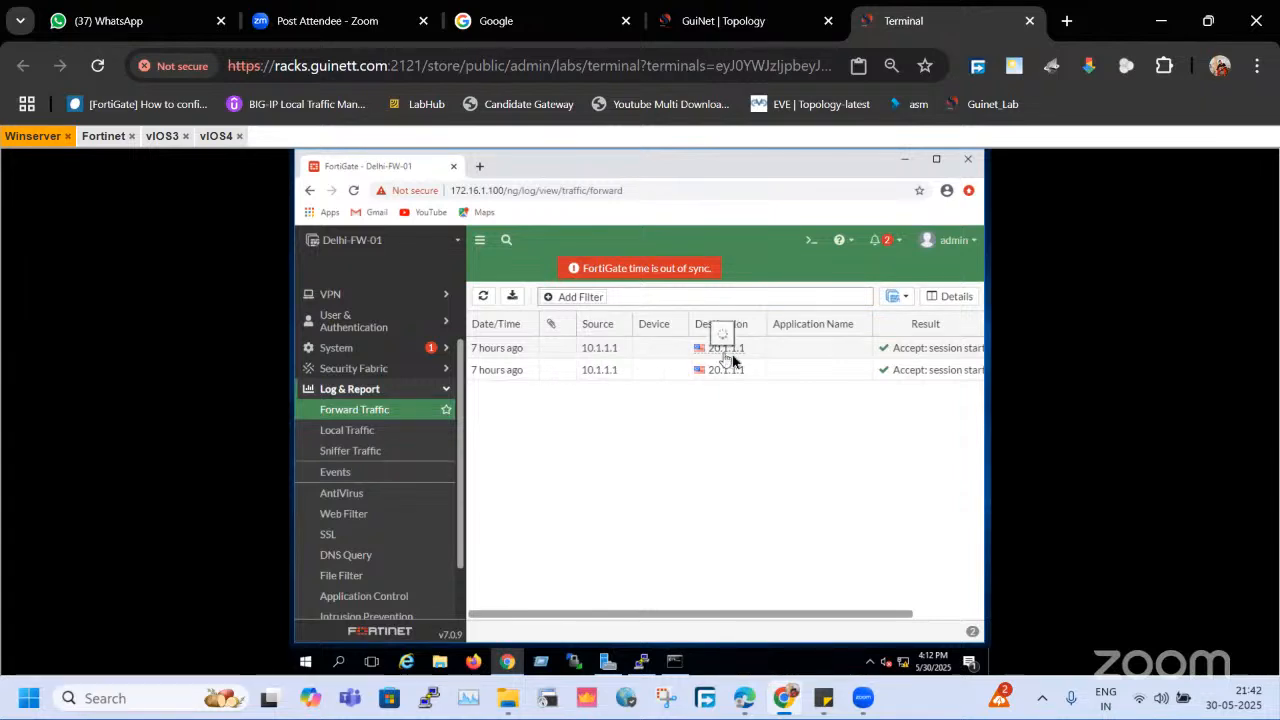
pyautogui.doubleClick(517, 349)
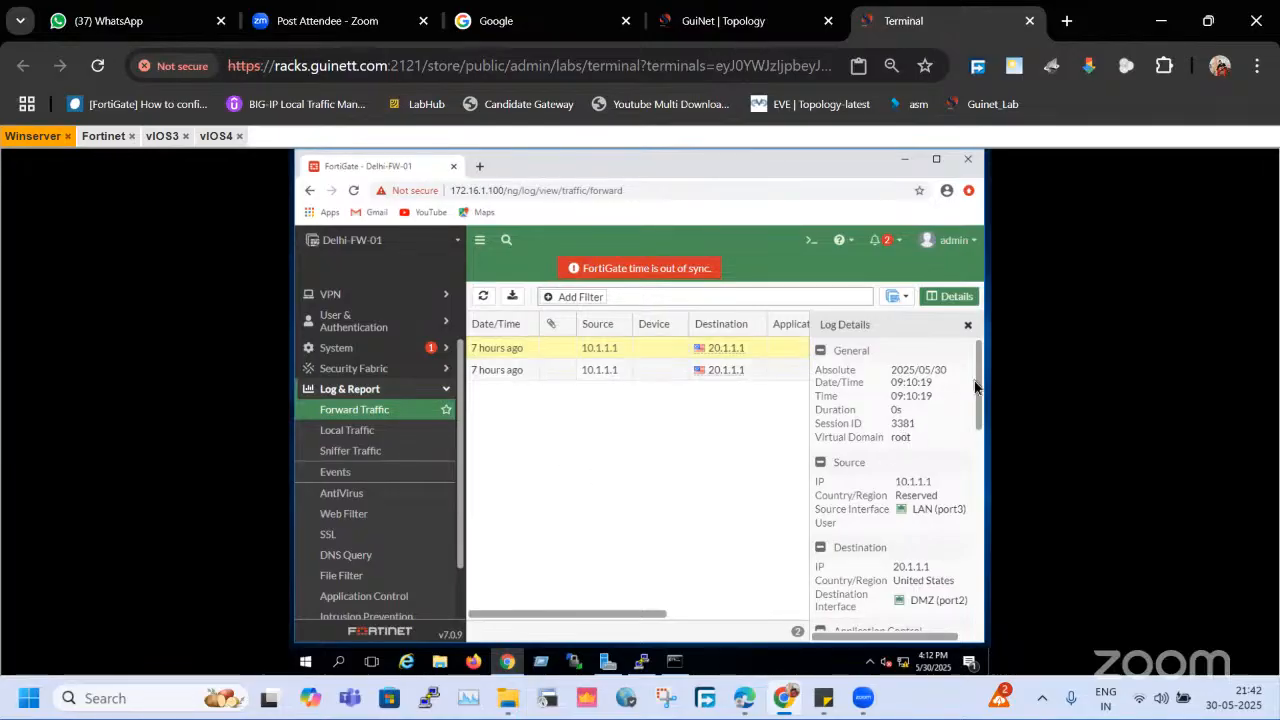
pyautogui.scroll(-1, 976, 387)
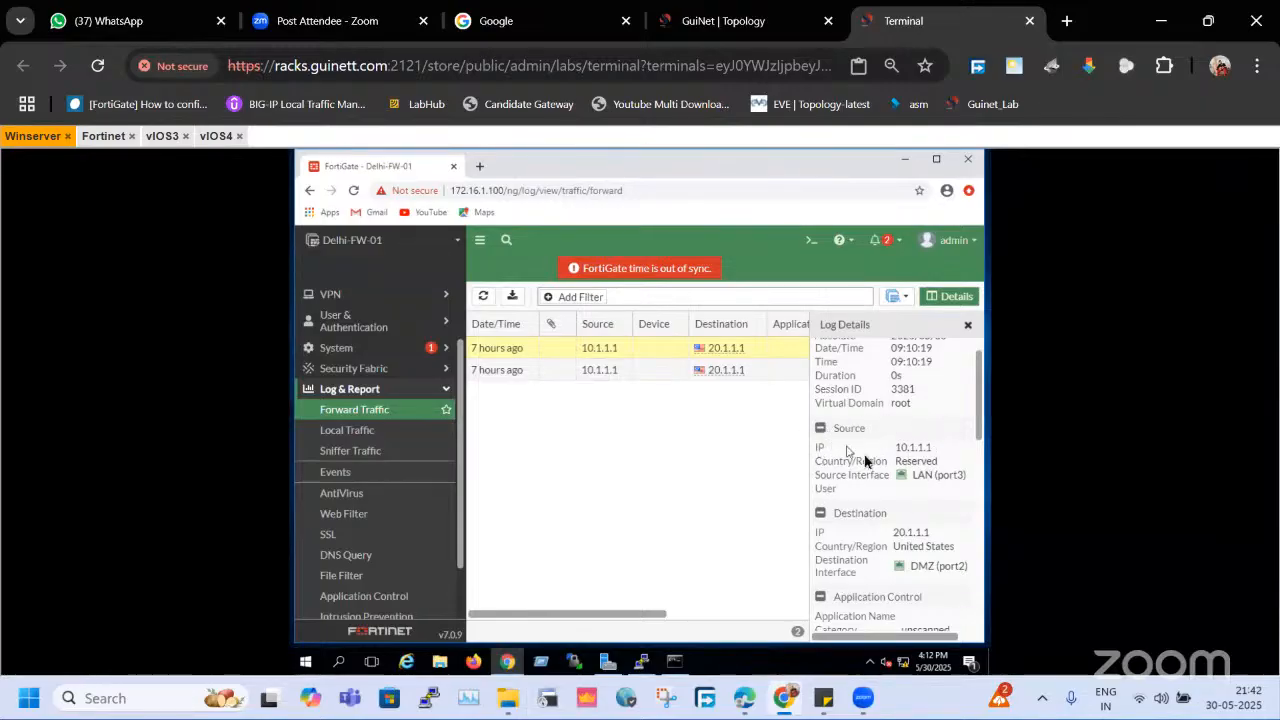
pyautogui.doubleClick(912, 448)
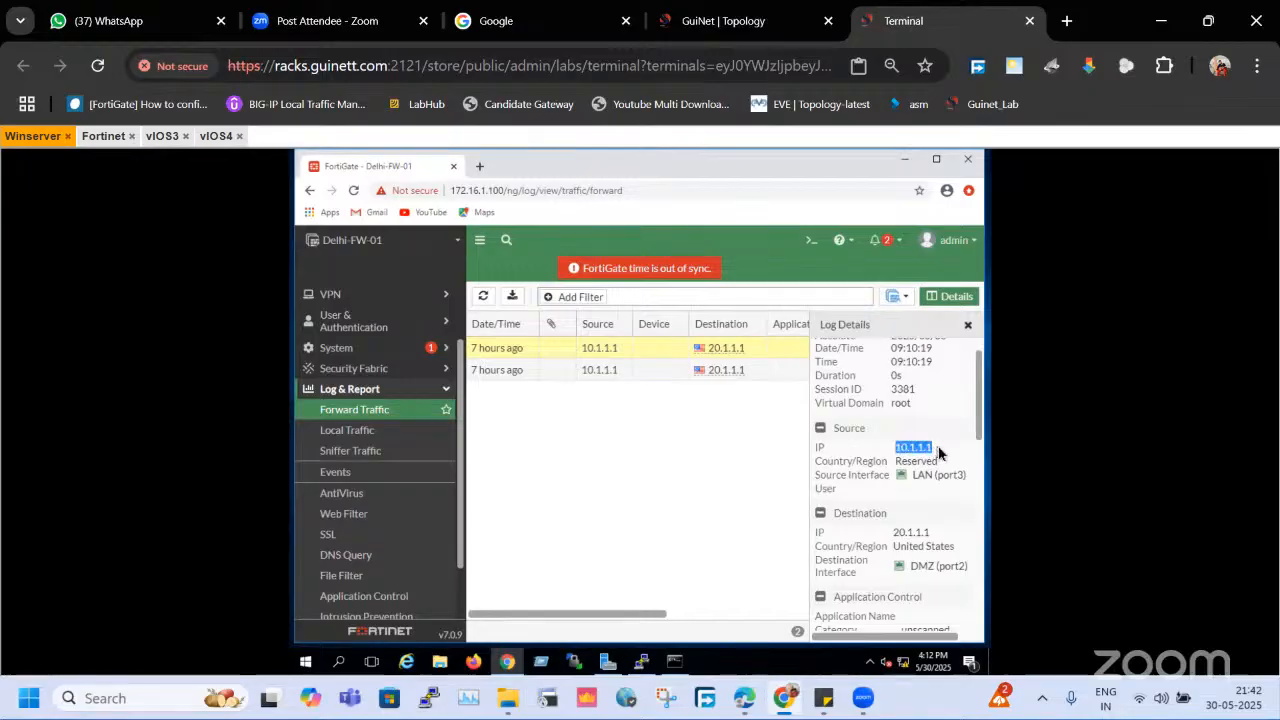
pyautogui.moveTo(820, 488); pyautogui.dragTo(920, 486)
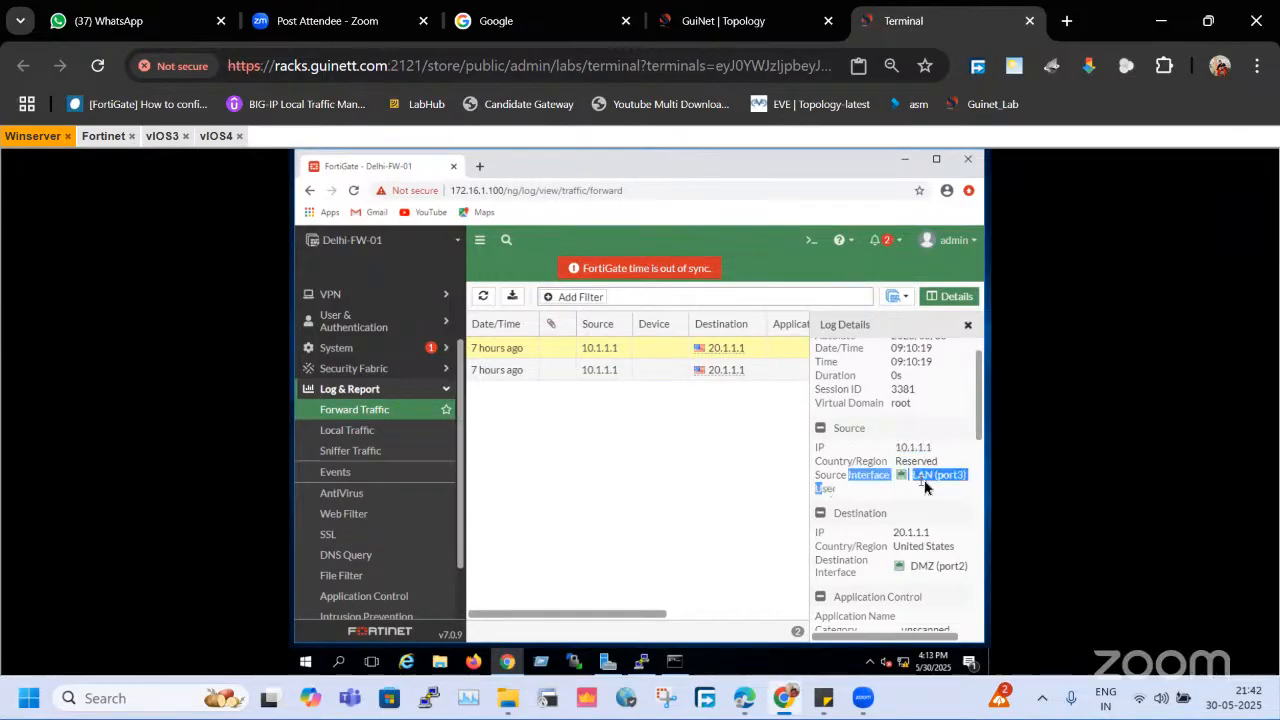
pyautogui.click(957, 486)
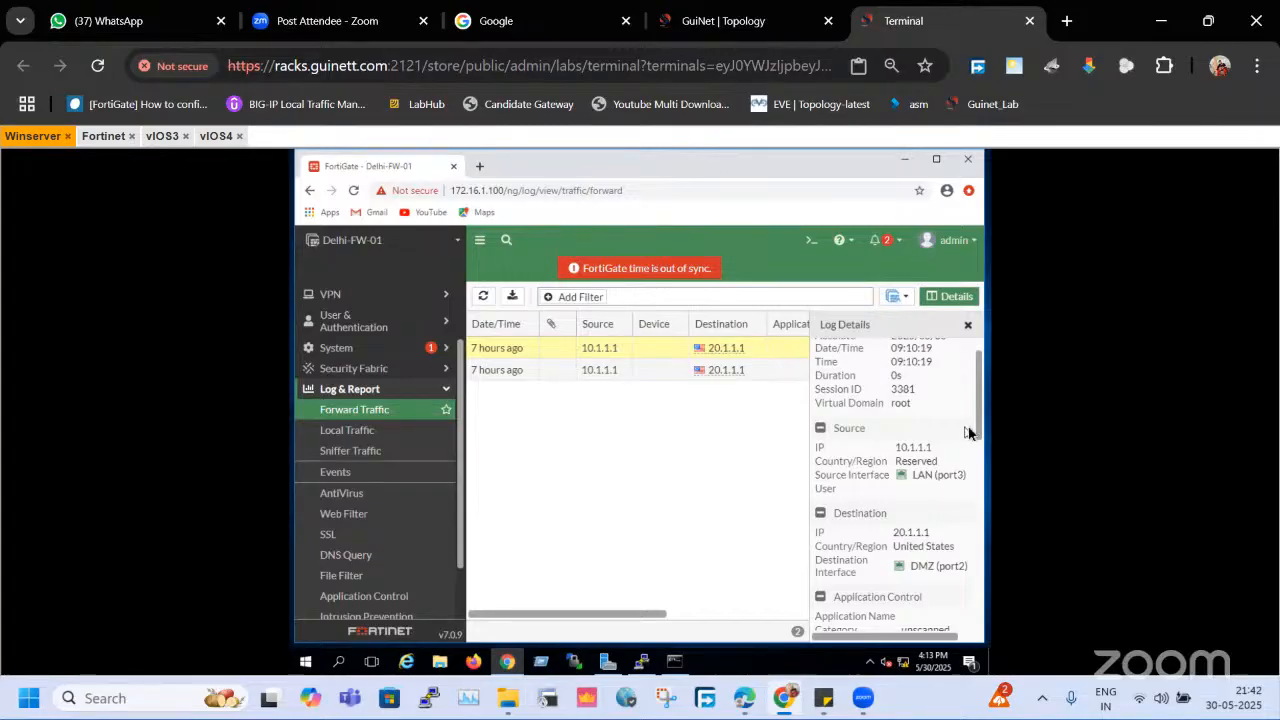
# - Check the destination IP, destination interface and service in the log entry's details
pyautogui.scroll(-3, 890, 430)
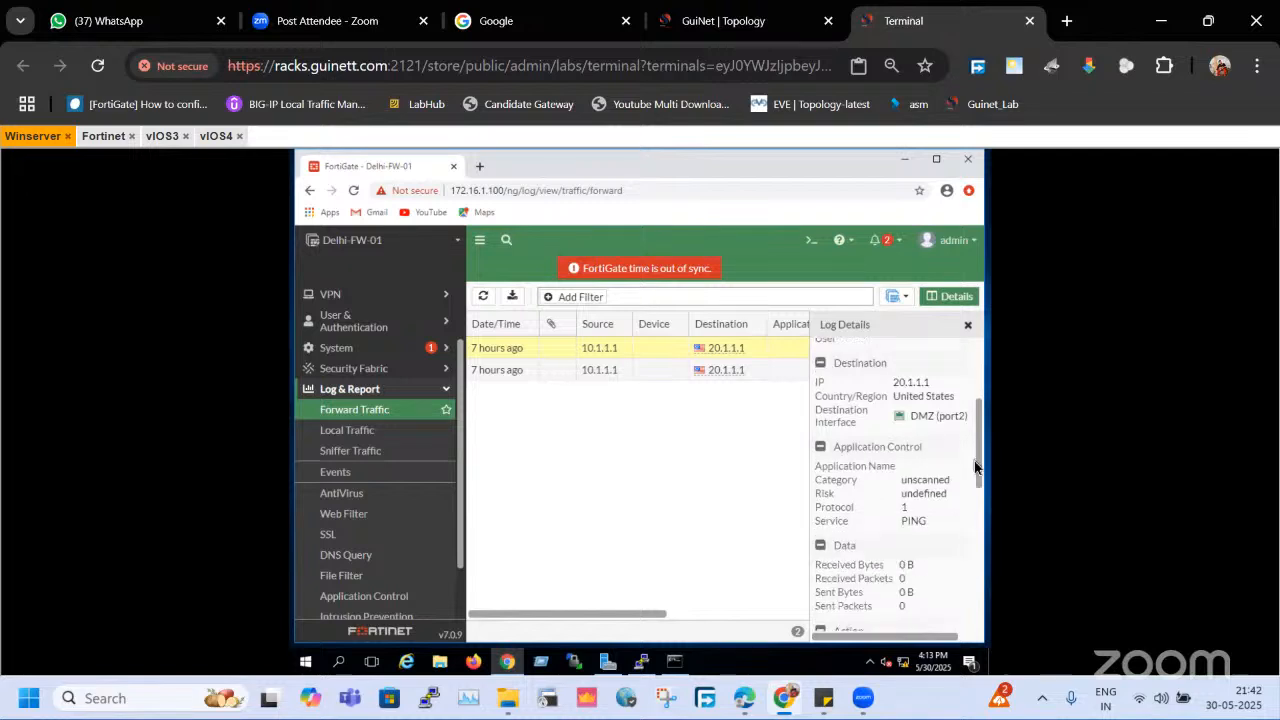
pyautogui.moveTo(818, 382); pyautogui.dragTo(935, 387)
pyautogui.moveTo(830, 422); pyautogui.dragTo(957, 424)
pyautogui.tripleClick(957, 424)
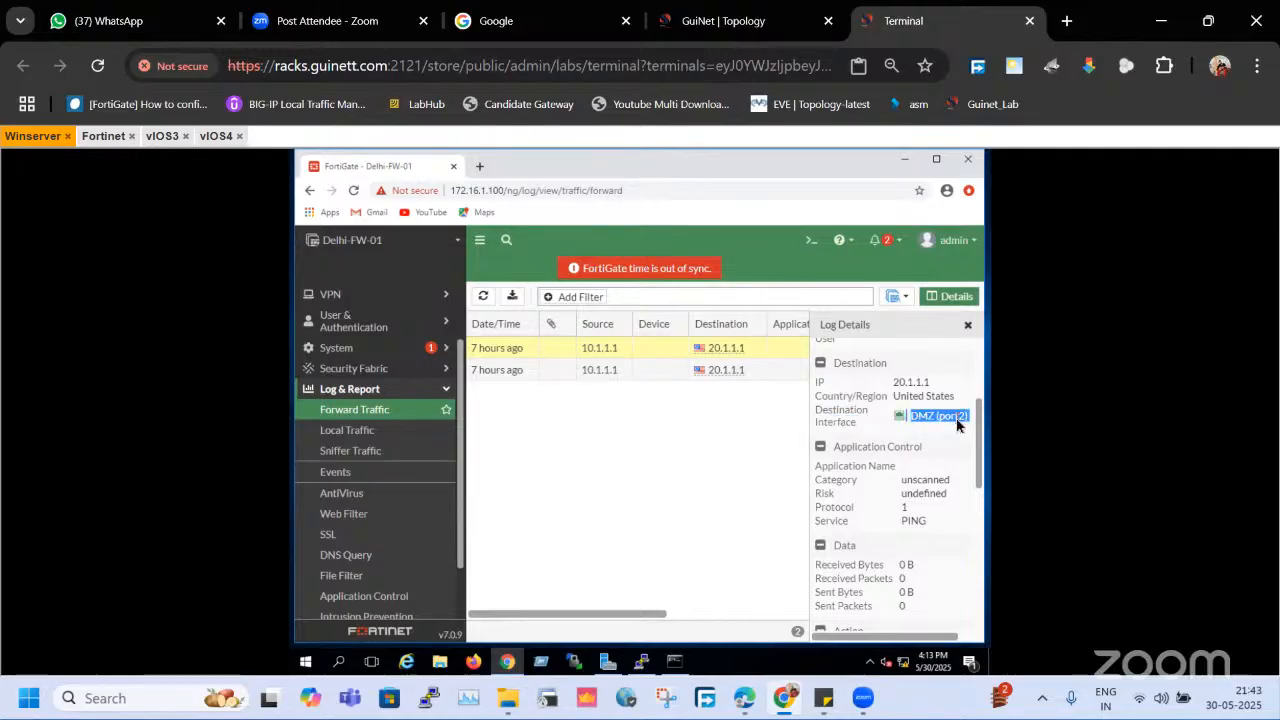
pyautogui.click(855, 520)
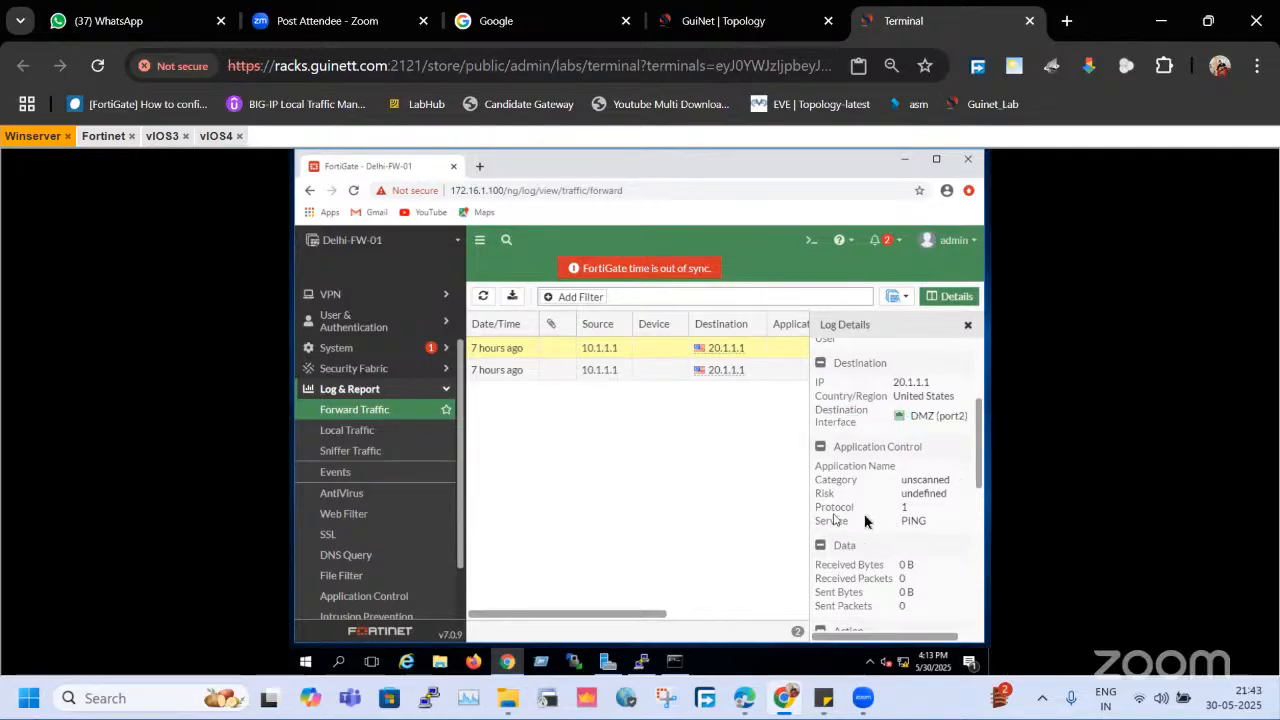
pyautogui.moveTo(855, 520); pyautogui.dragTo(922, 520)
pyautogui.click(927, 522)
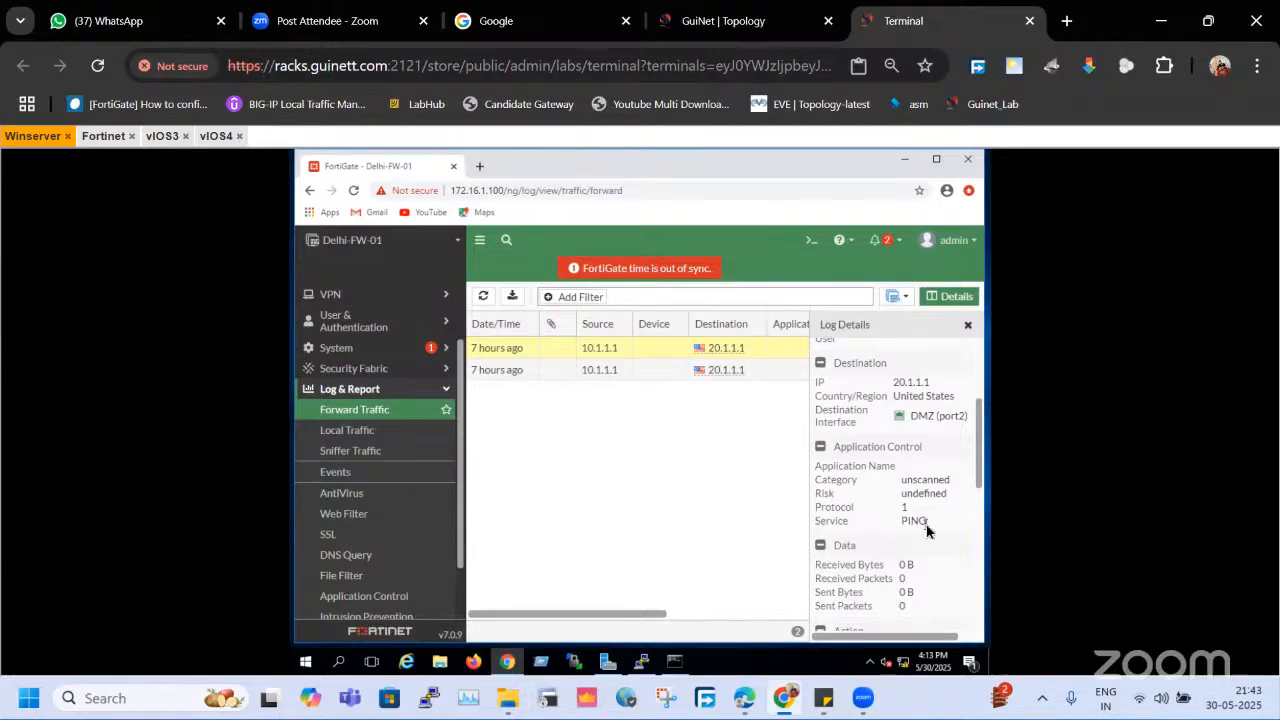
pyautogui.moveTo(928, 521); pyautogui.dragTo(886, 531)
# - Review the received and sent bytes and packets in the log details' Data section
pyautogui.scroll(-2, 977, 493)
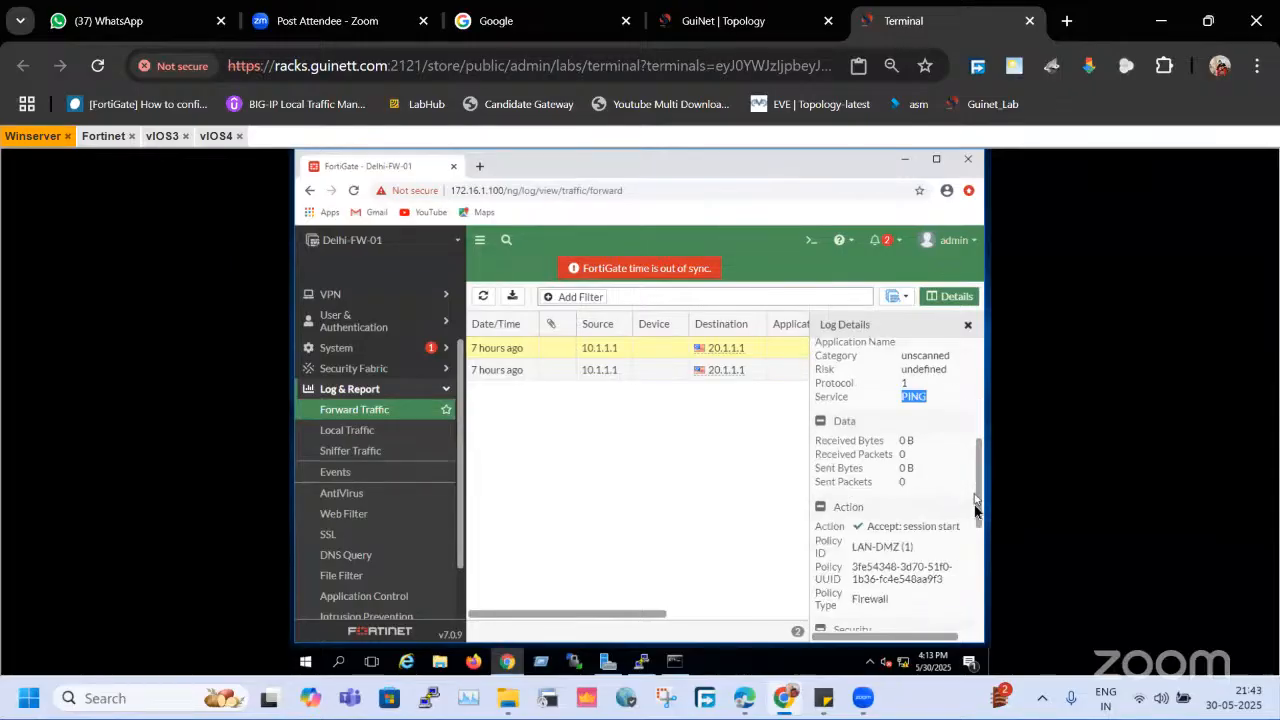
pyautogui.moveTo(920, 448); pyautogui.dragTo(833, 394)
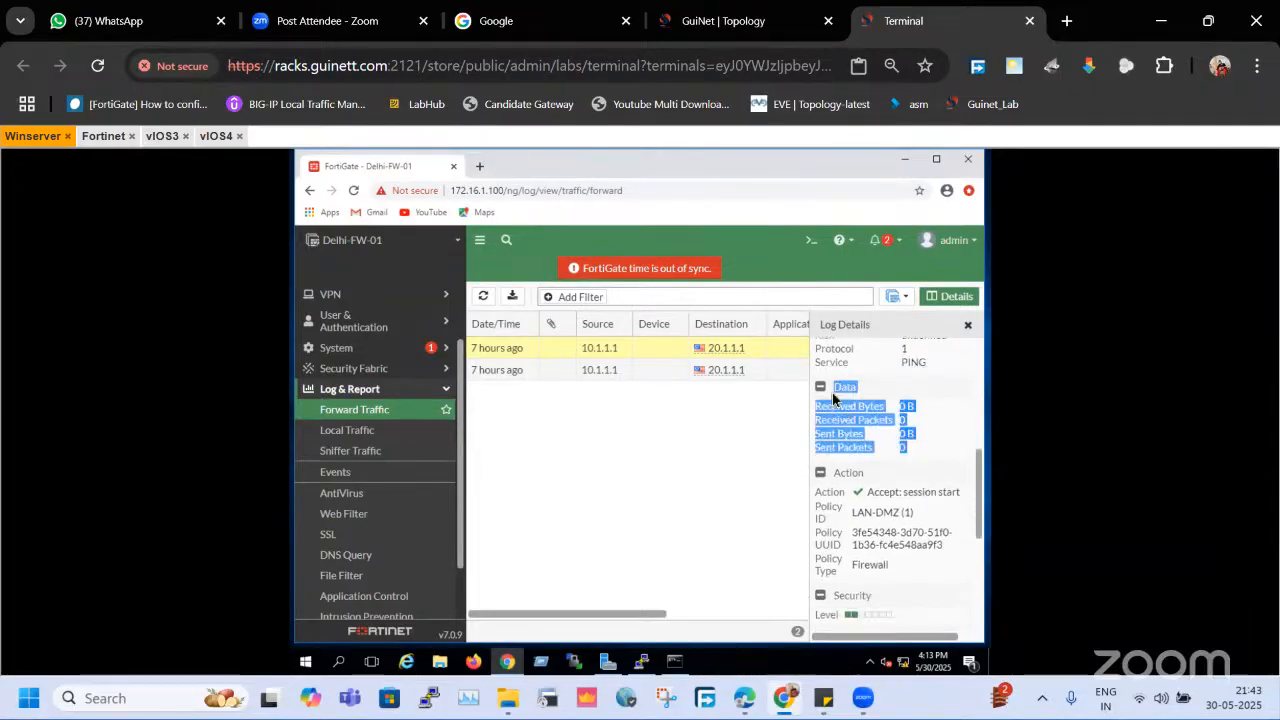
pyautogui.click(910, 419)
pyautogui.moveTo(910, 450); pyautogui.dragTo(819, 409)
pyautogui.click(928, 452)
pyautogui.moveTo(928, 452)
pyautogui.mouseDown()
pyautogui.moveTo(821, 409)
pyautogui.moveTo(908, 425)
pyautogui.moveTo(910, 449)
pyautogui.mouseUp()
# - Check the action and the policy ID recorded in the log details' Action section
pyautogui.moveTo(815, 492); pyautogui.dragTo(943, 498)
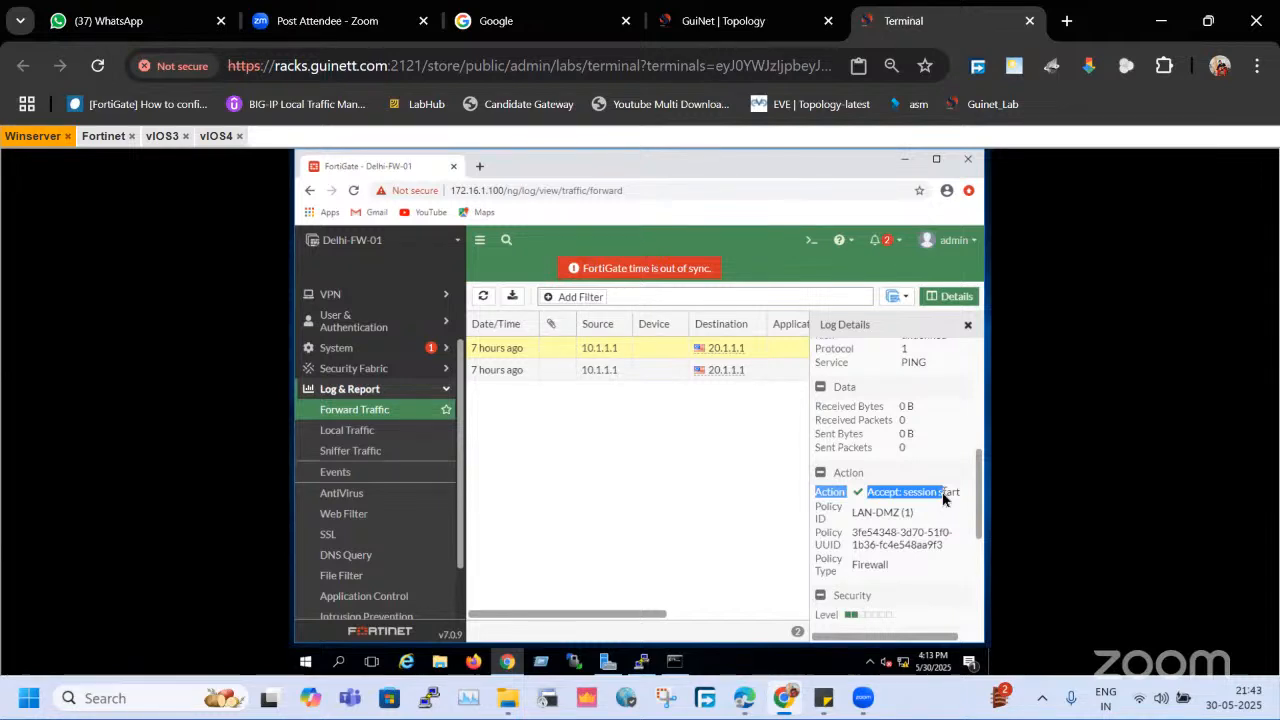
pyautogui.click(946, 494)
pyautogui.tripleClick(946, 494)
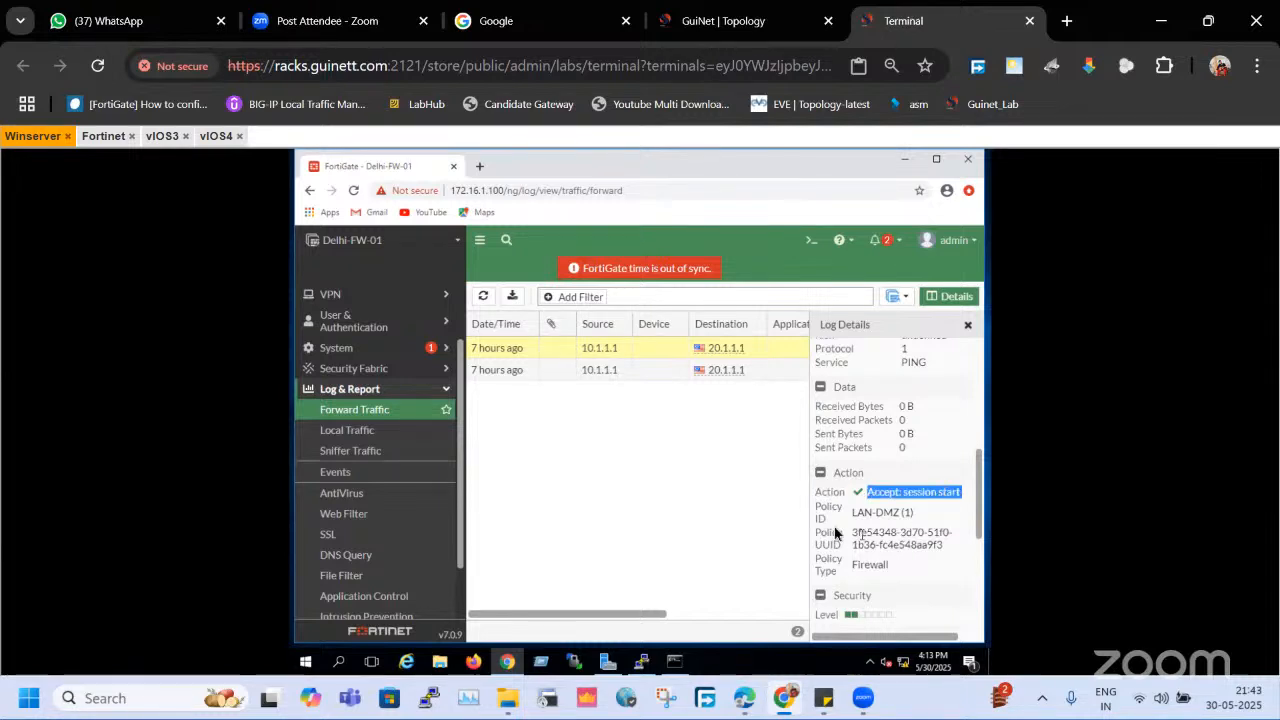
pyautogui.moveTo(817, 507); pyautogui.dragTo(900, 514)
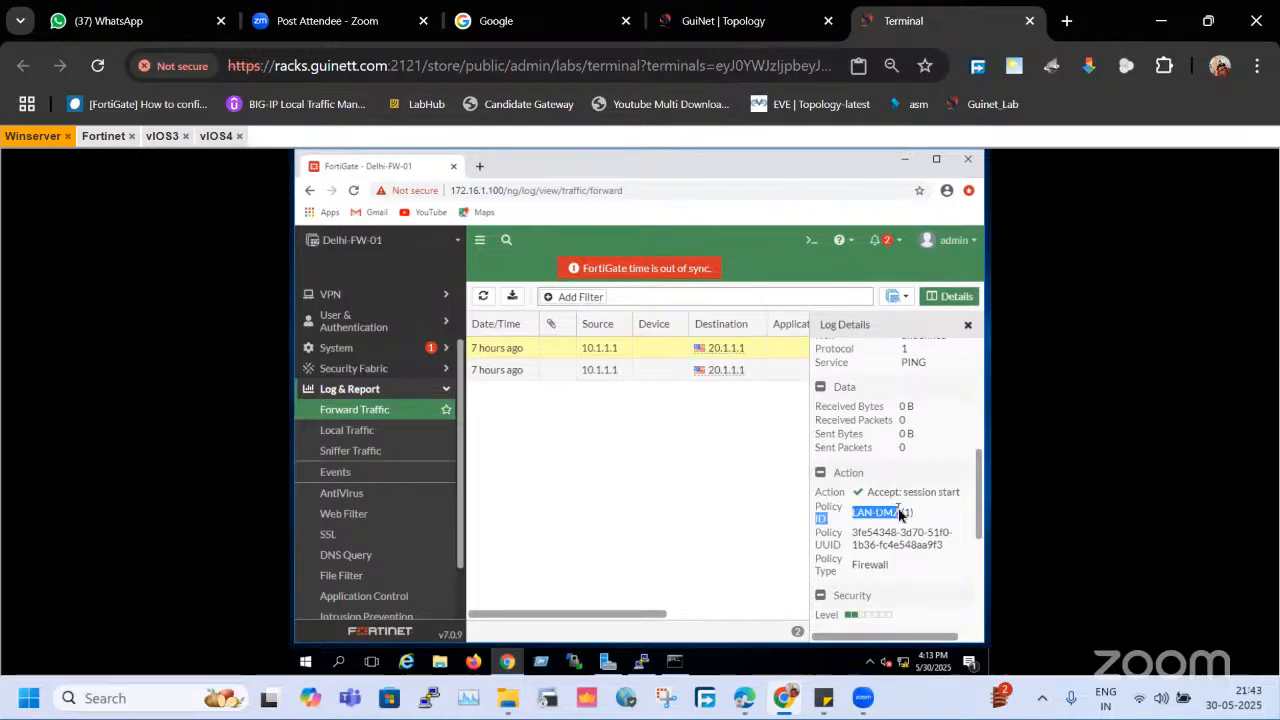
pyautogui.click(906, 525)
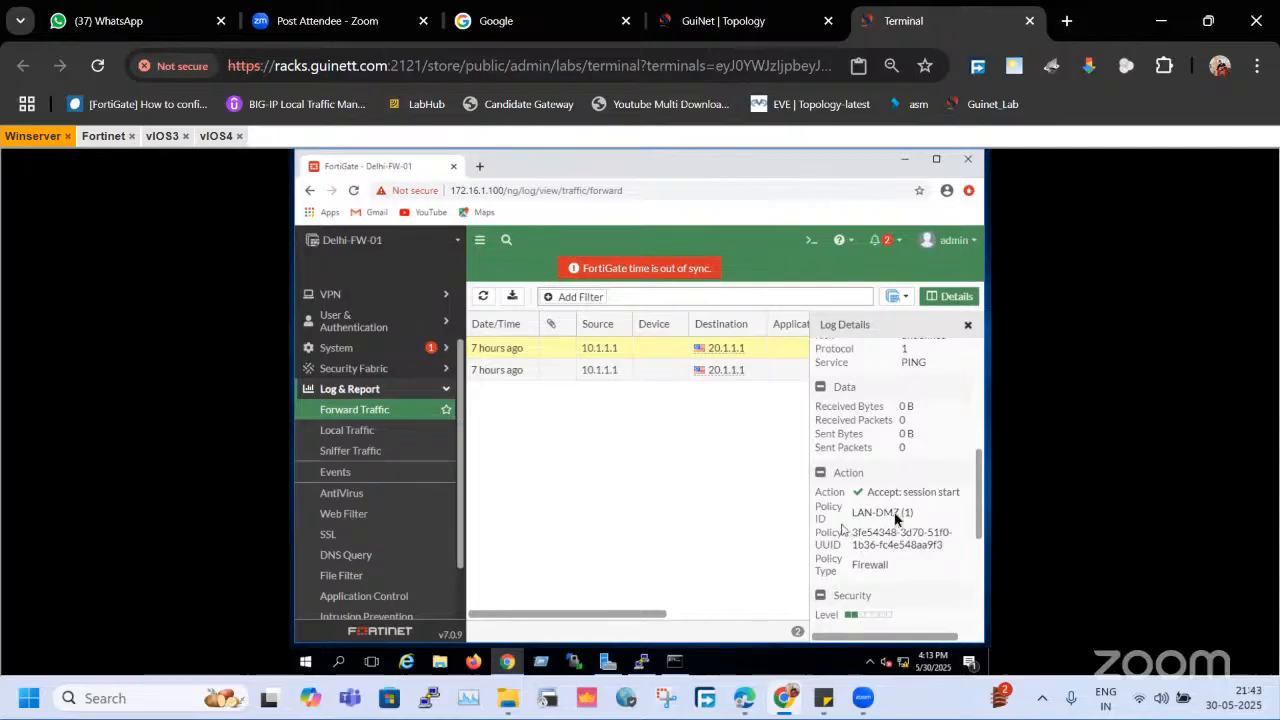
pyautogui.tripleClick(911, 514)
pyautogui.doubleClick(908, 514)
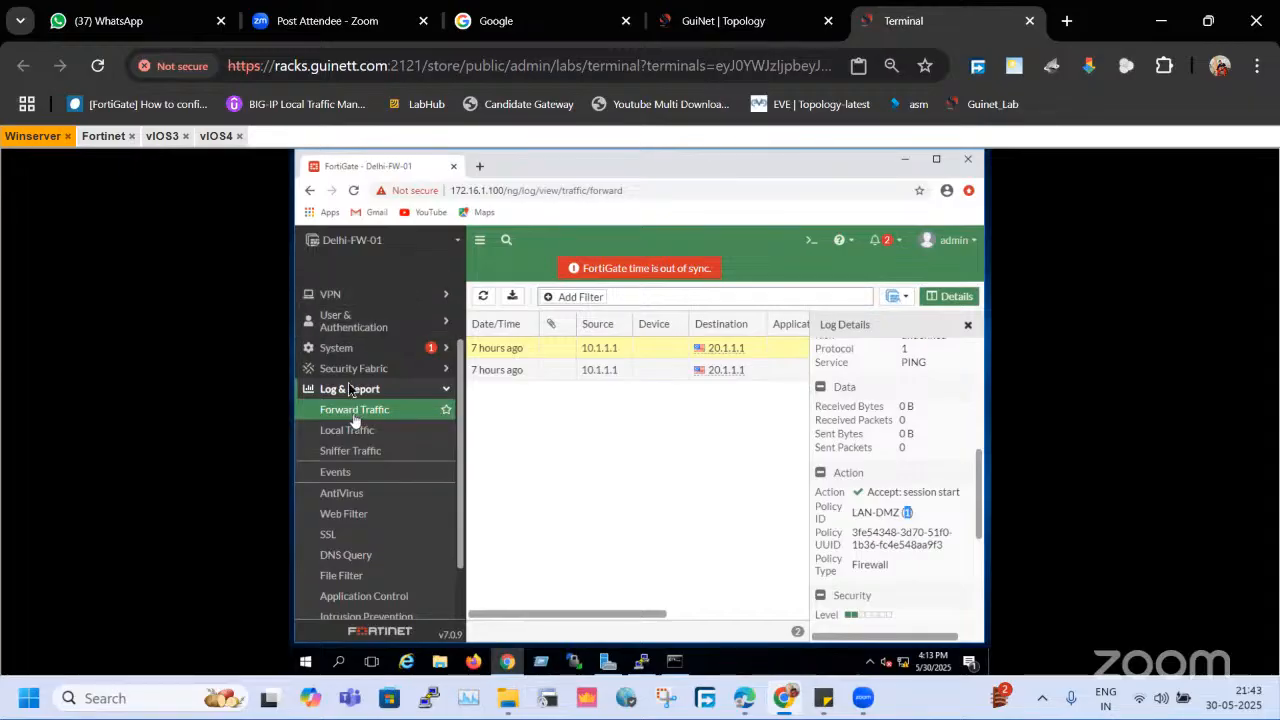
# - Return to the Firewall Policy list to look up the policy referenced in the log
pyautogui.scroll(2, 352, 400)
pyautogui.click(368, 316)
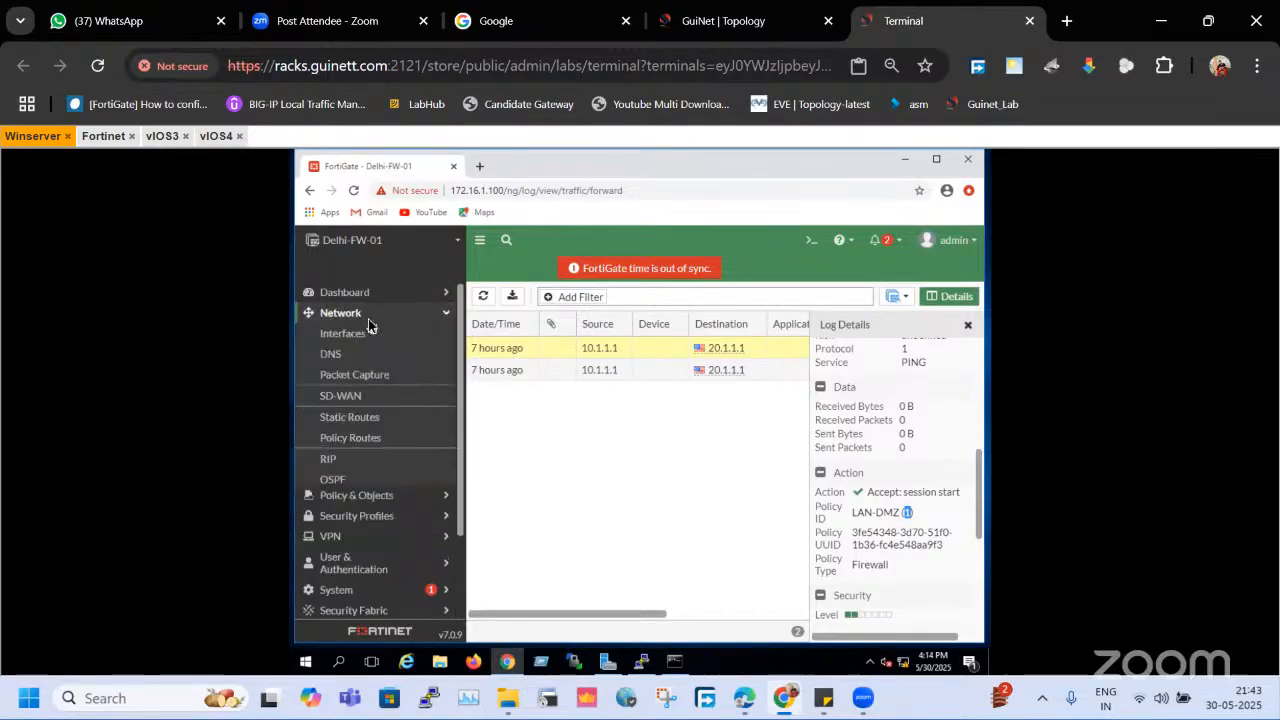
pyautogui.click(367, 318)
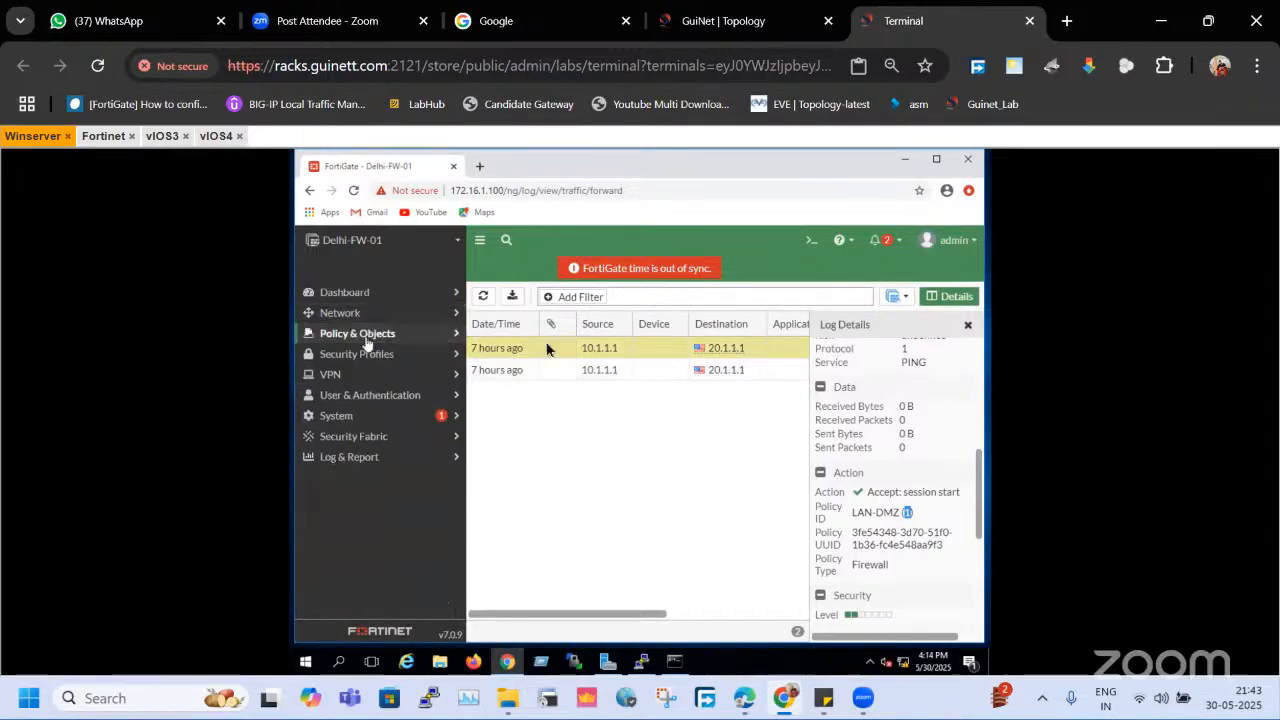
pyautogui.click(366, 338)
pyautogui.click(368, 356)
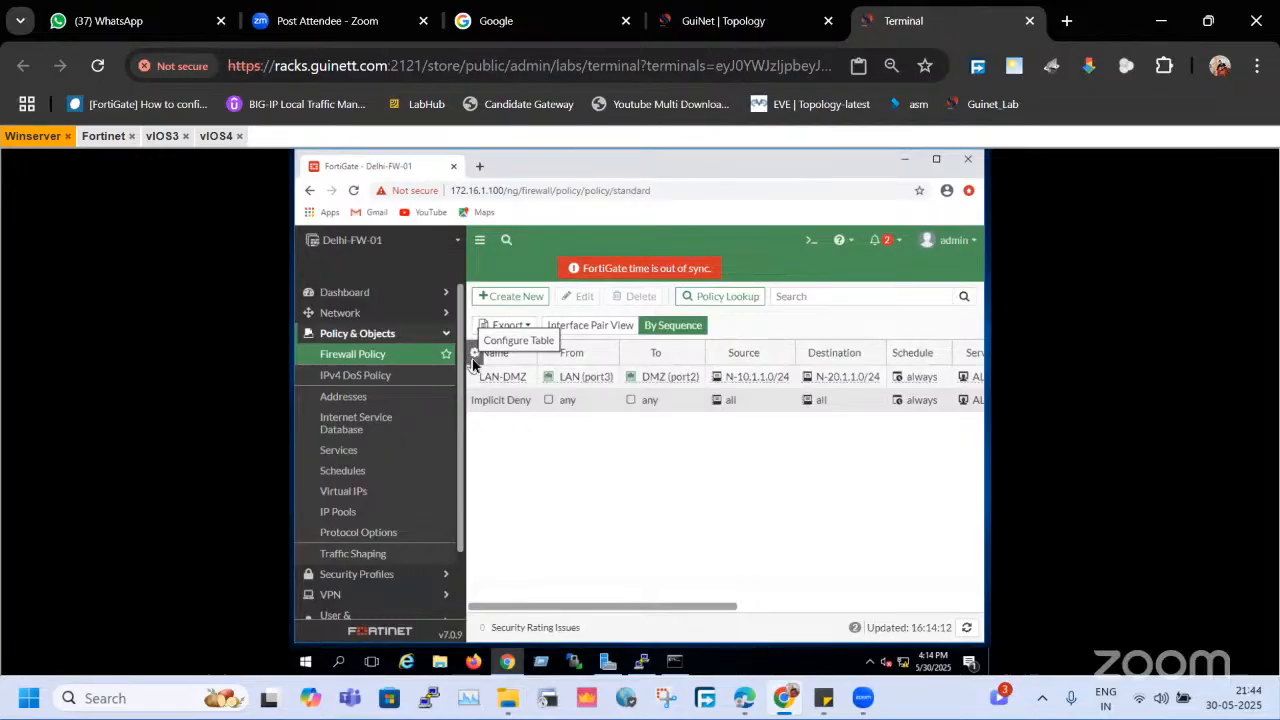
# - Add the Hit Count and ID columns to the firewall policy table and bring them into view
pyautogui.click(474, 358)
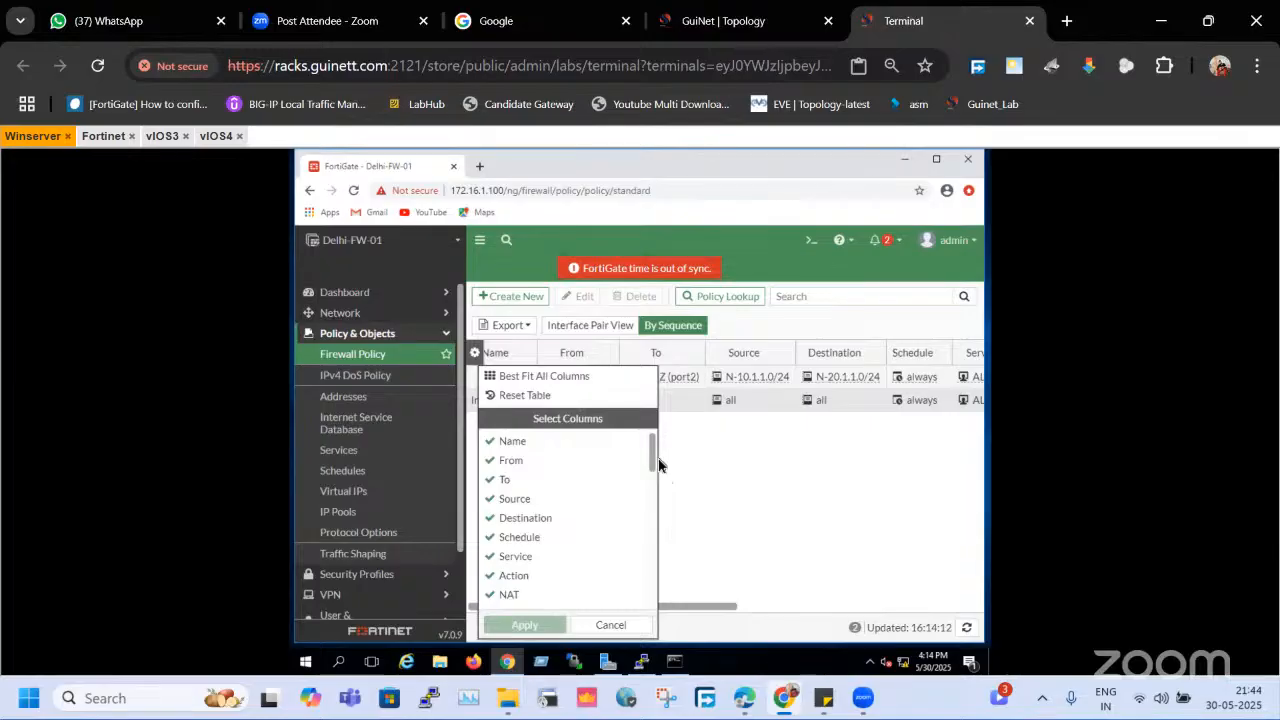
pyautogui.moveTo(659, 463); pyautogui.dragTo(662, 543)
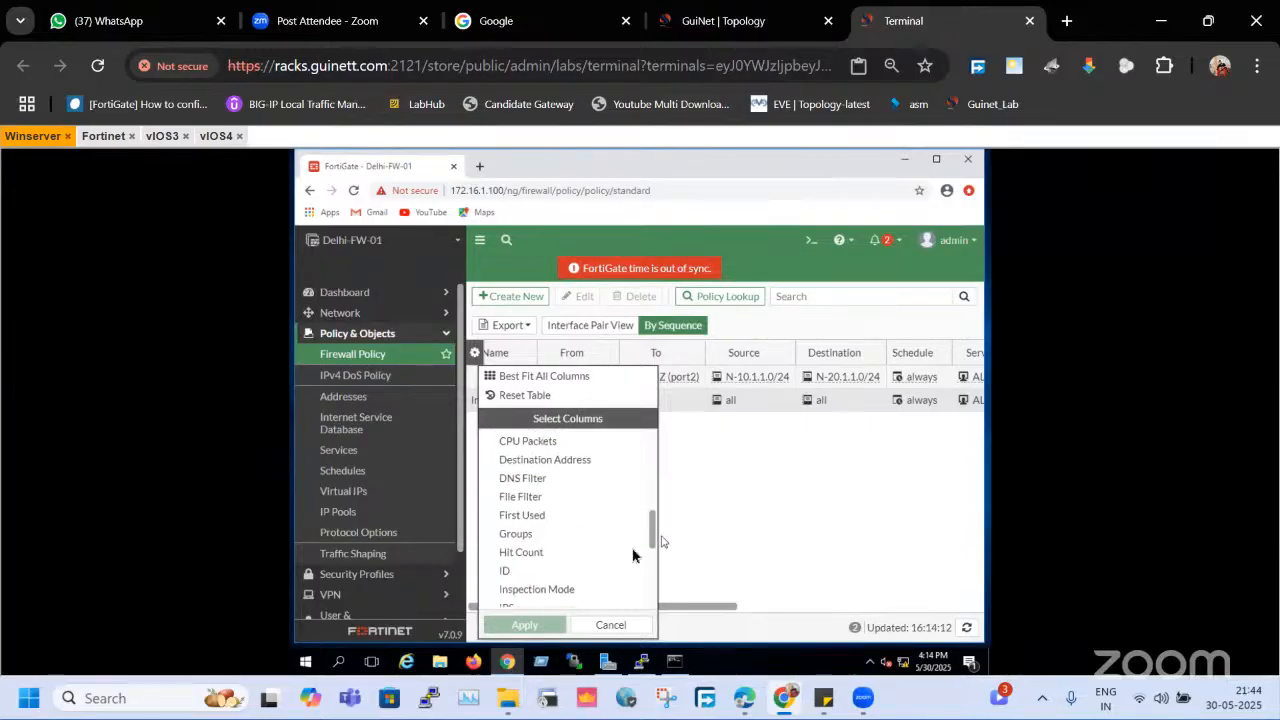
pyautogui.click(543, 554)
pyautogui.click(540, 624)
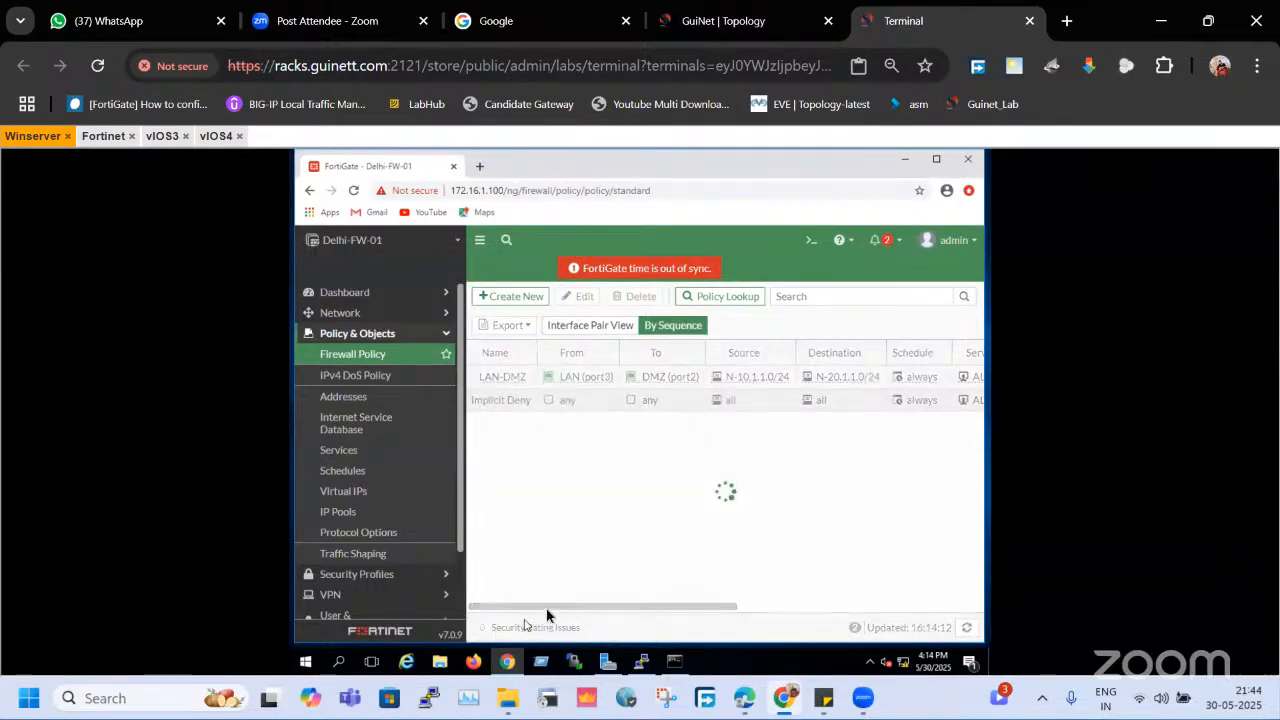
pyautogui.moveTo(604, 607); pyautogui.dragTo(890, 607)
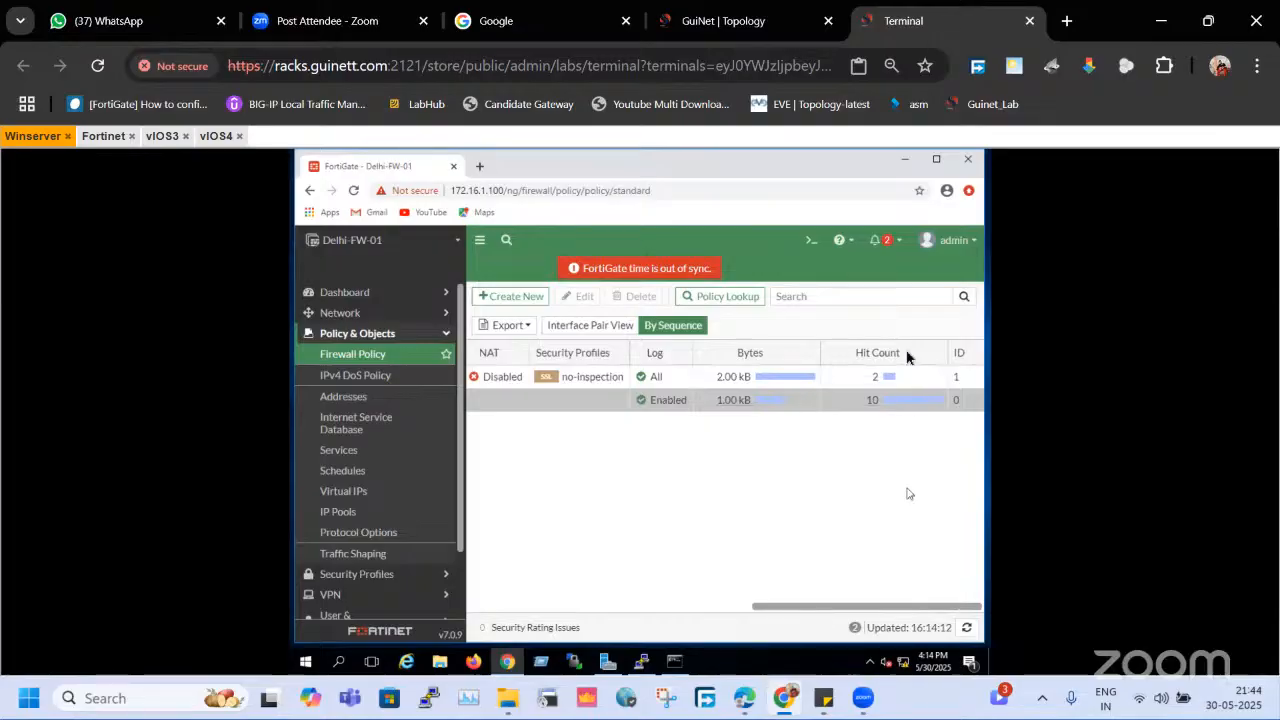
# - Review the LAN-DMZ policy's row from its name through to its hit count and ID
pyautogui.click(963, 387)
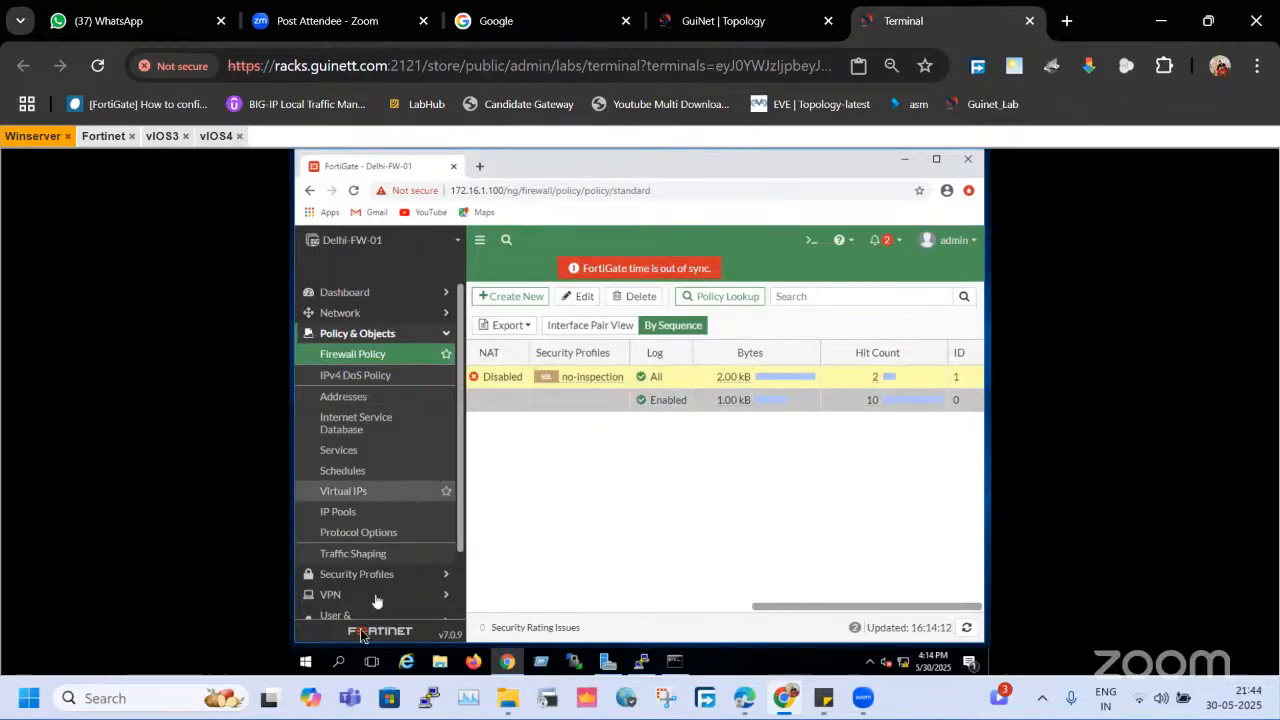
pyautogui.scroll(-2, 382, 511)
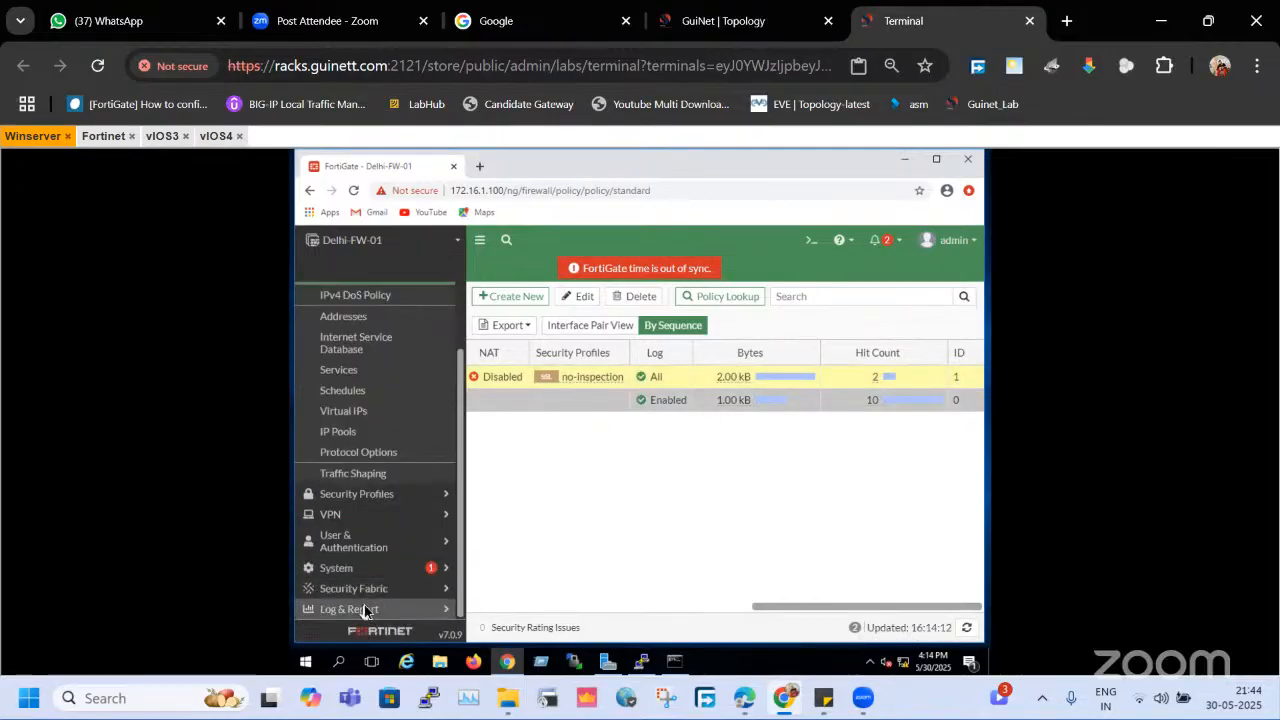
pyautogui.click(365, 610)
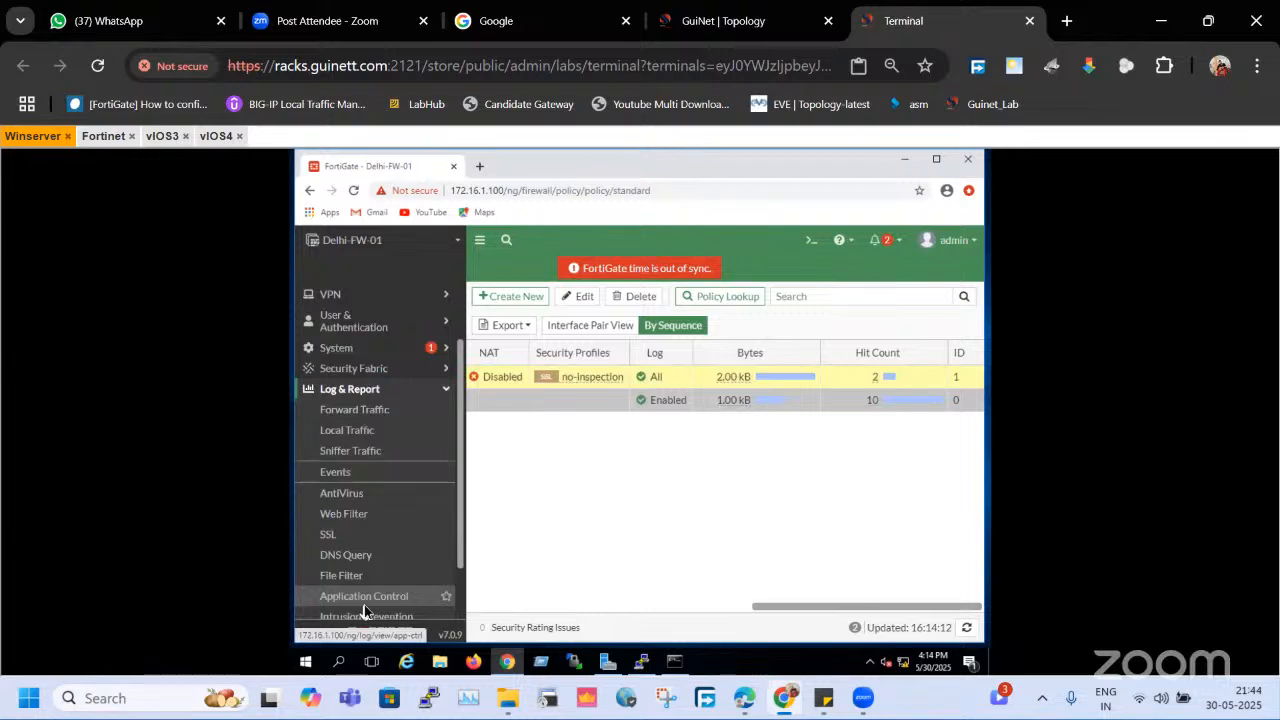
pyautogui.moveTo(800, 606); pyautogui.dragTo(482, 612)
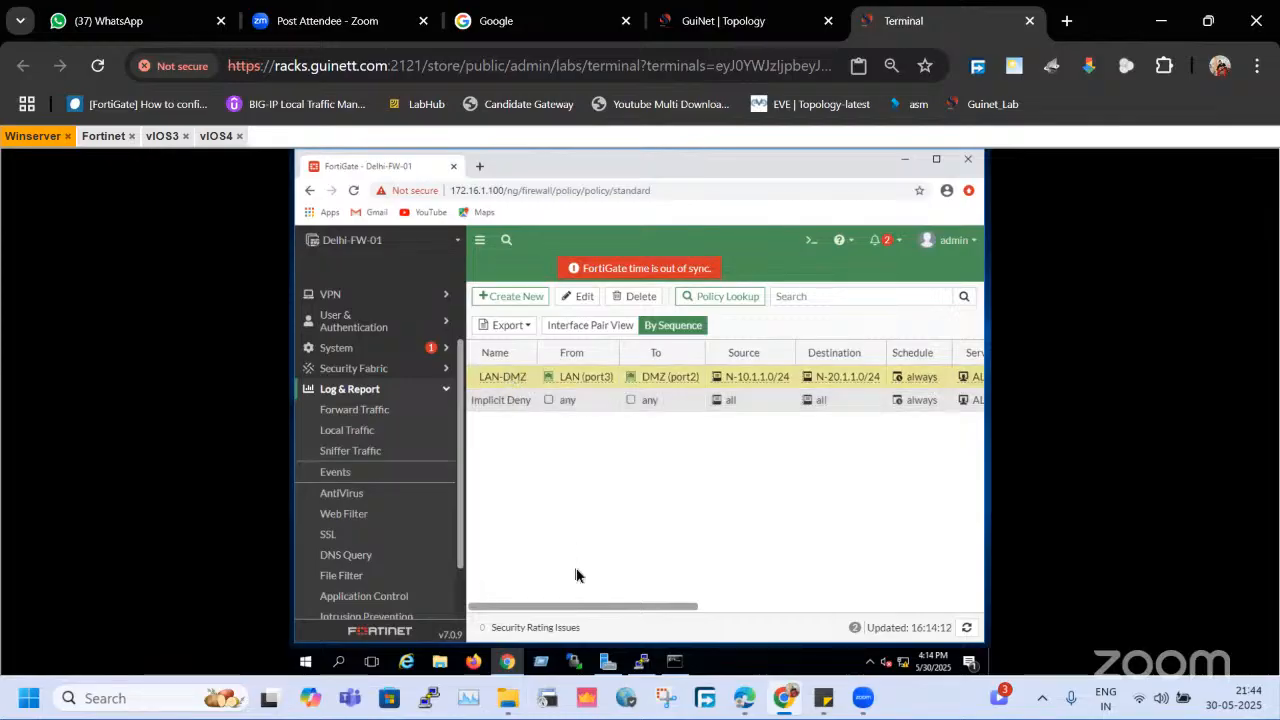
pyautogui.moveTo(590, 606); pyautogui.dragTo(489, 582)
pyautogui.moveTo(699, 616); pyautogui.dragTo(976, 612)
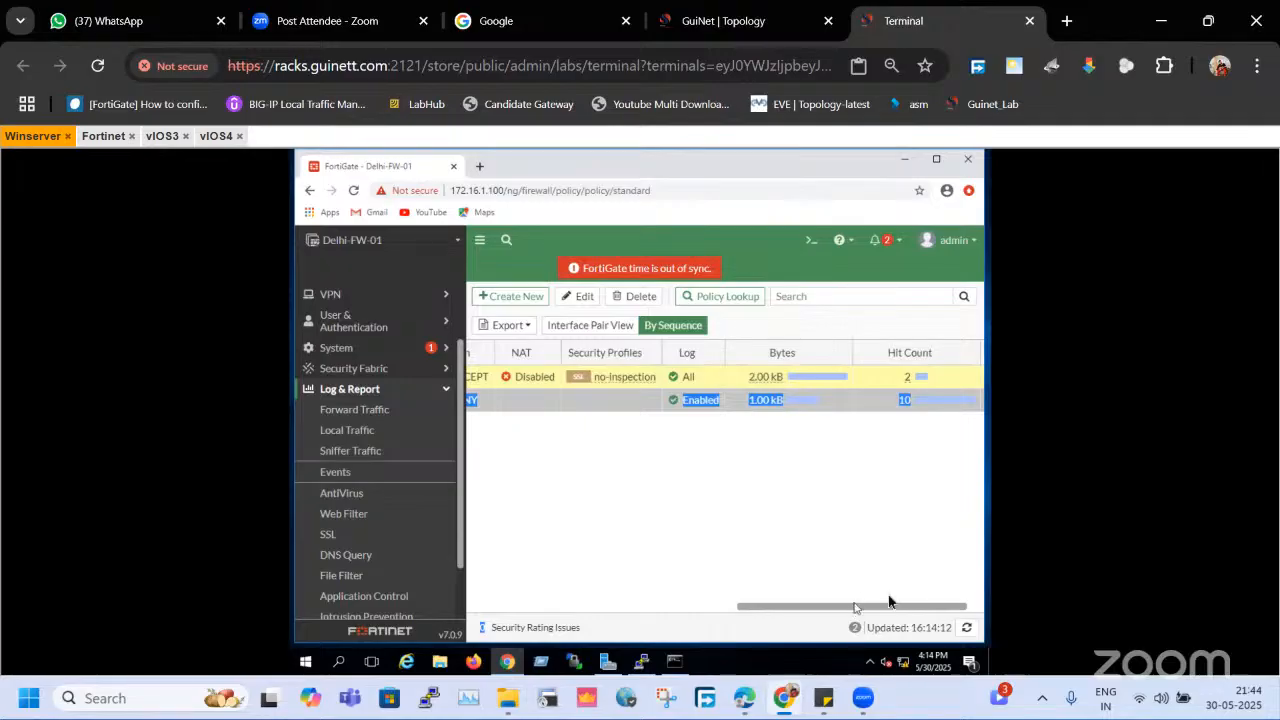
pyautogui.moveTo(855, 608); pyautogui.dragTo(941, 596)
pyautogui.click(803, 532)
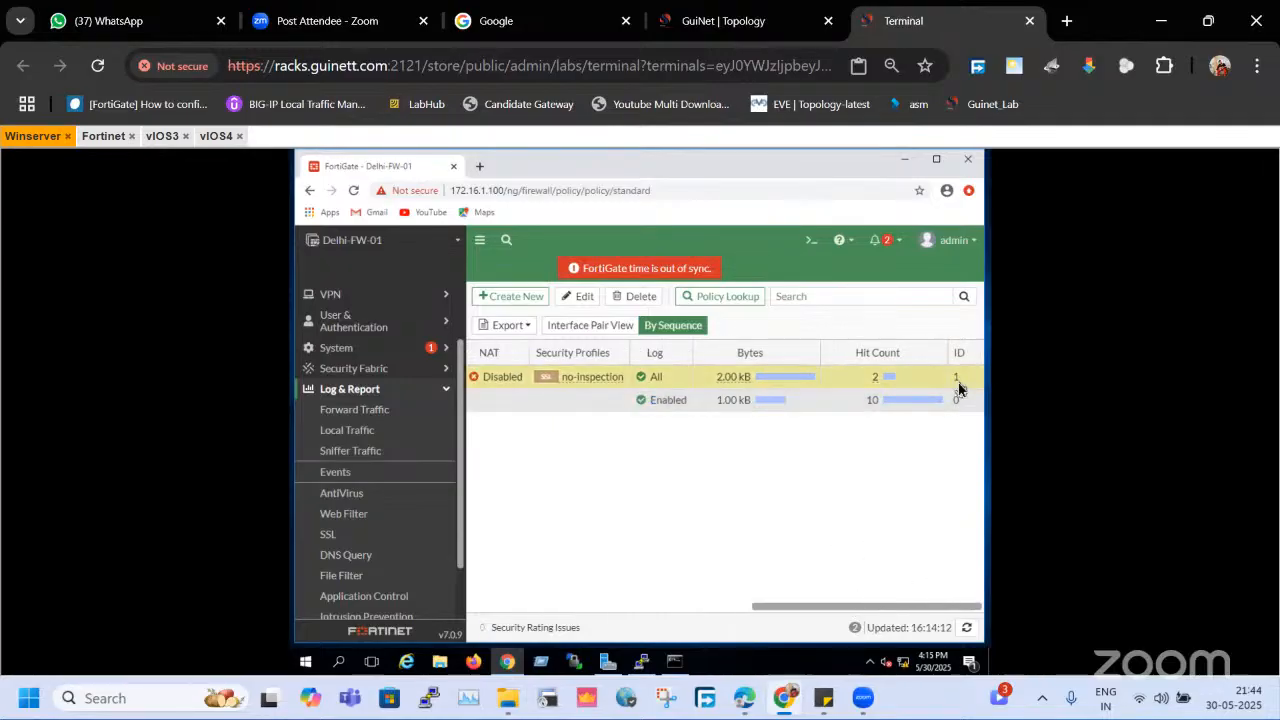
# - Reopen the Forward Traffic log, check the newest entry's action, policy ID and policy name, and close its details
pyautogui.click(354, 410)
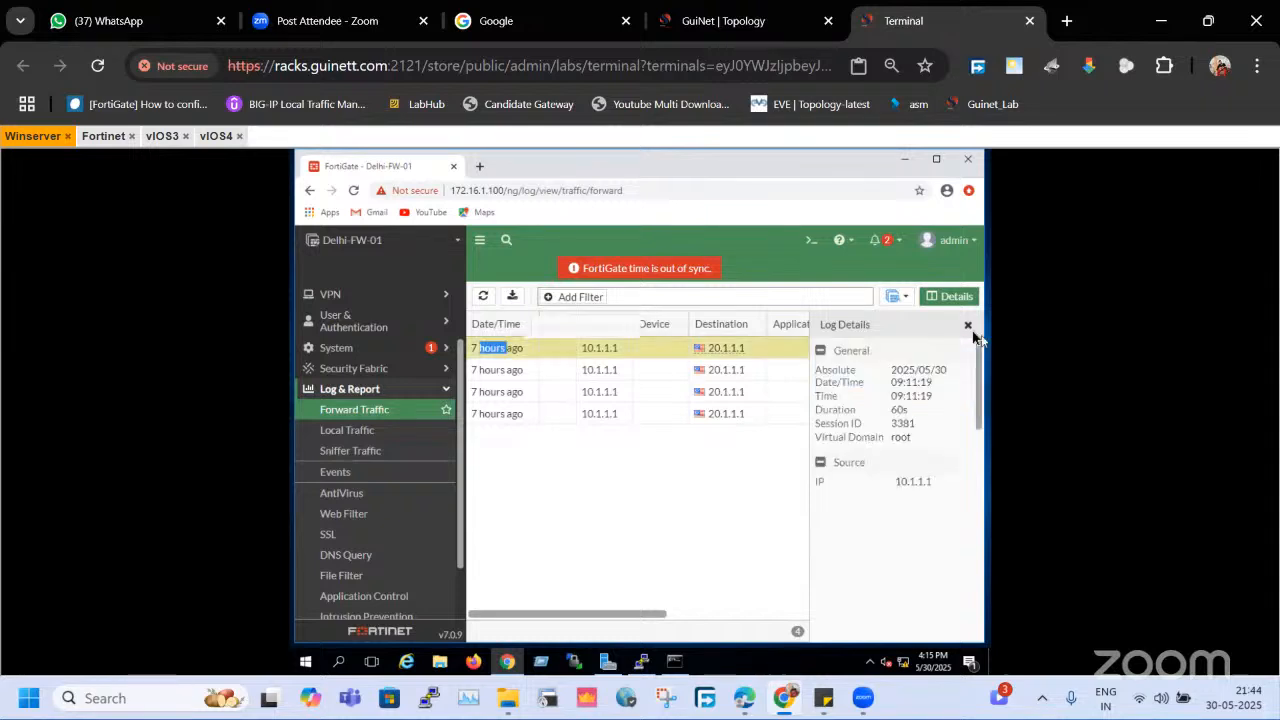
pyautogui.moveTo(979, 404); pyautogui.dragTo(996, 556)
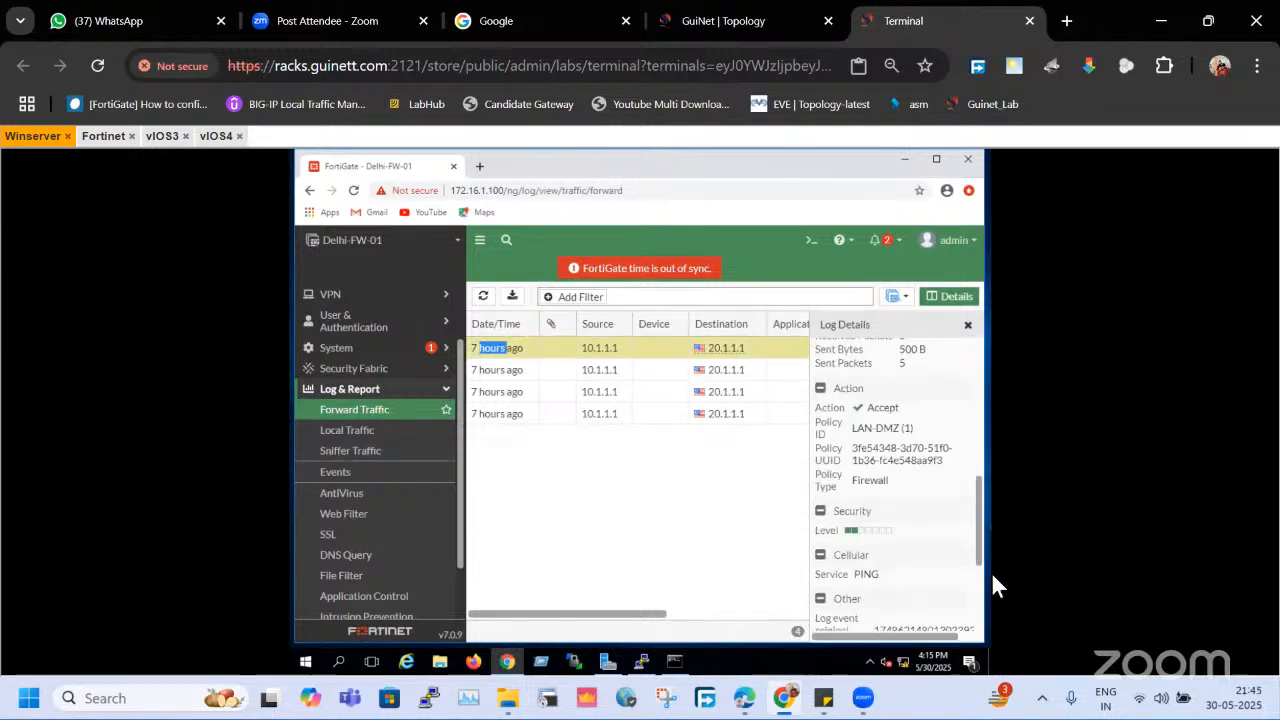
pyautogui.tripleClick(908, 429)
pyautogui.doubleClick(908, 429)
pyautogui.moveTo(815, 410); pyautogui.dragTo(911, 432)
pyautogui.click(911, 432)
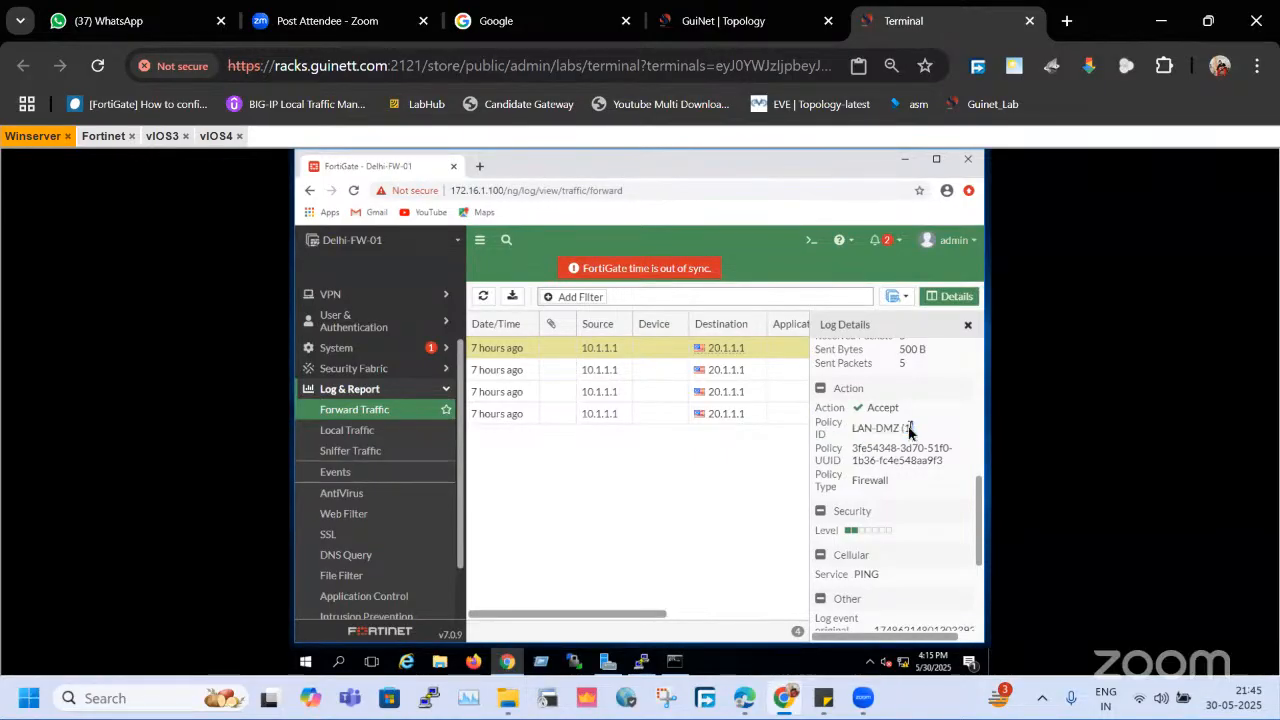
pyautogui.moveTo(981, 565); pyautogui.dragTo(986, 628)
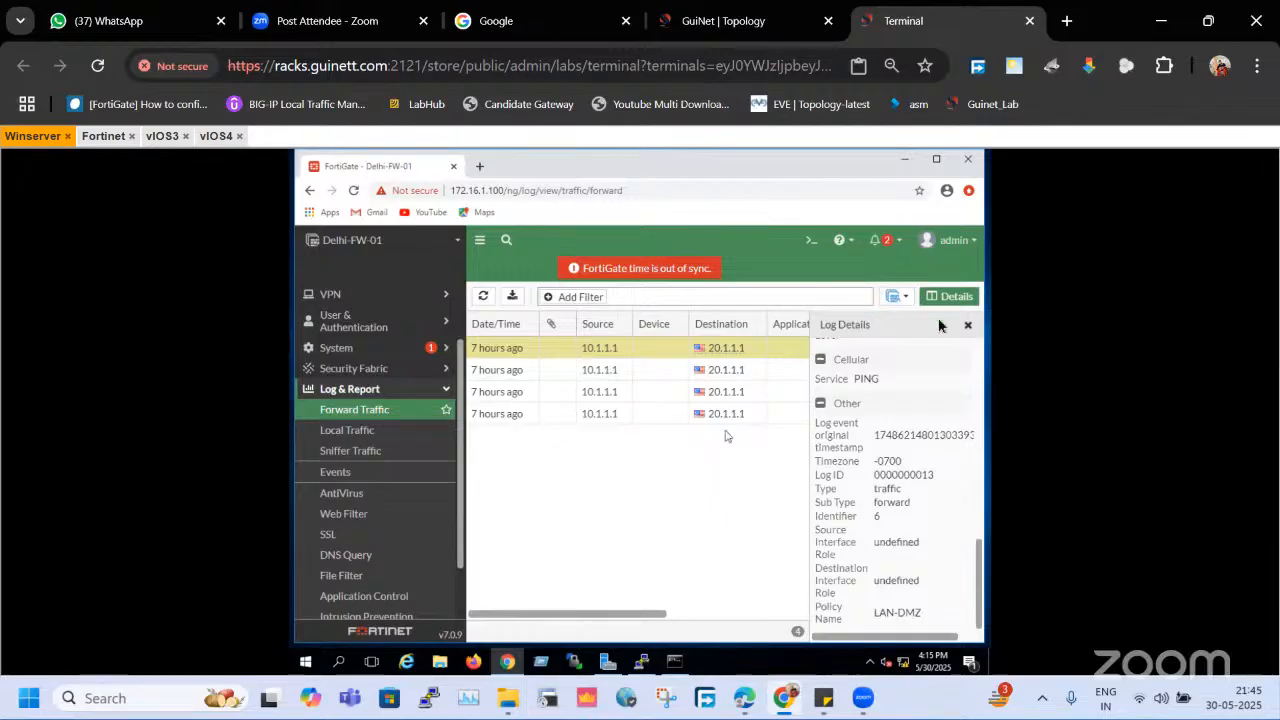
pyautogui.click(966, 330)
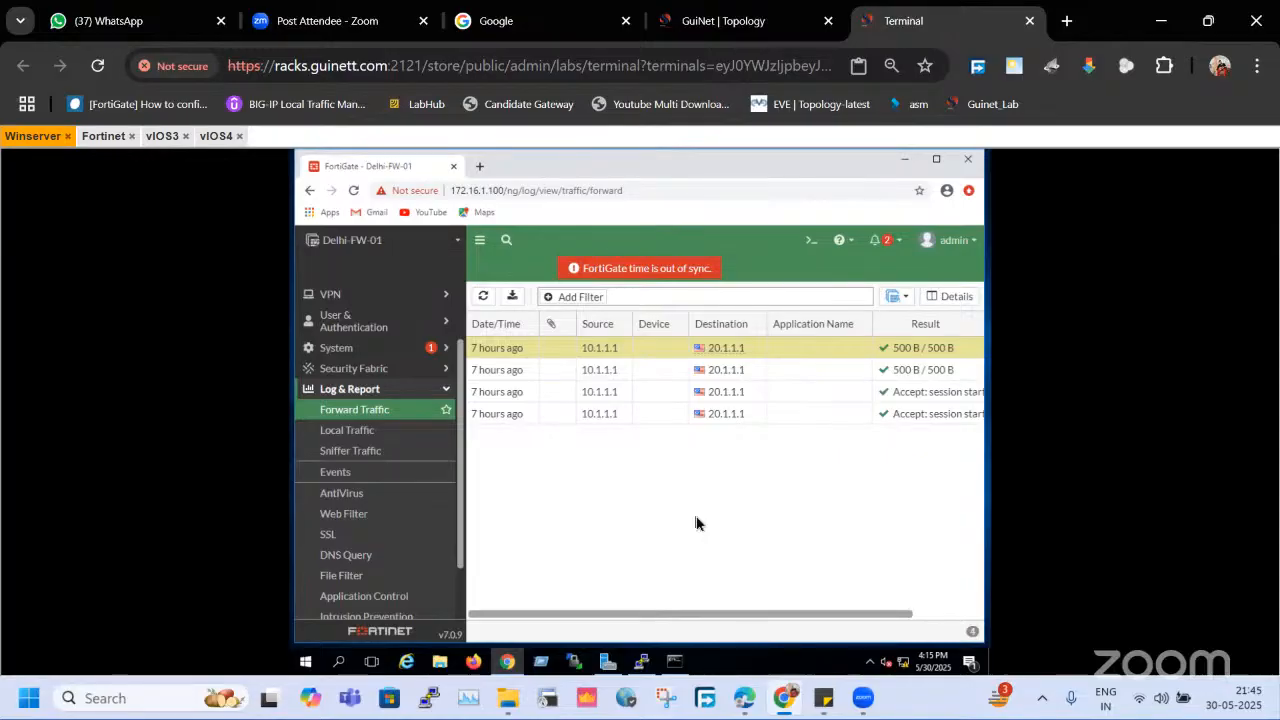
# - Open the FortiGate CLI console, run "get system session list" and review the listed TCP sessions
pyautogui.click(810, 242)
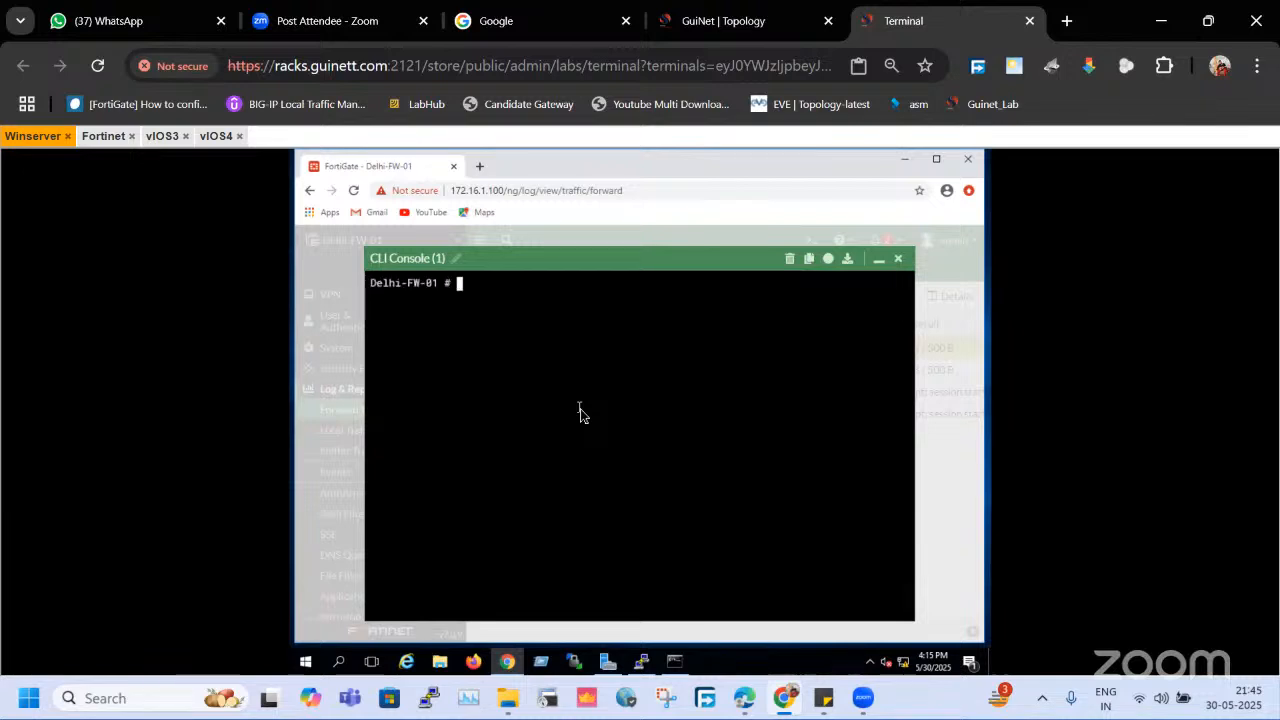
pyautogui.press('Return')
pyautogui.press('Return')
pyautogui.press('Return')
pyautogui.write('get')
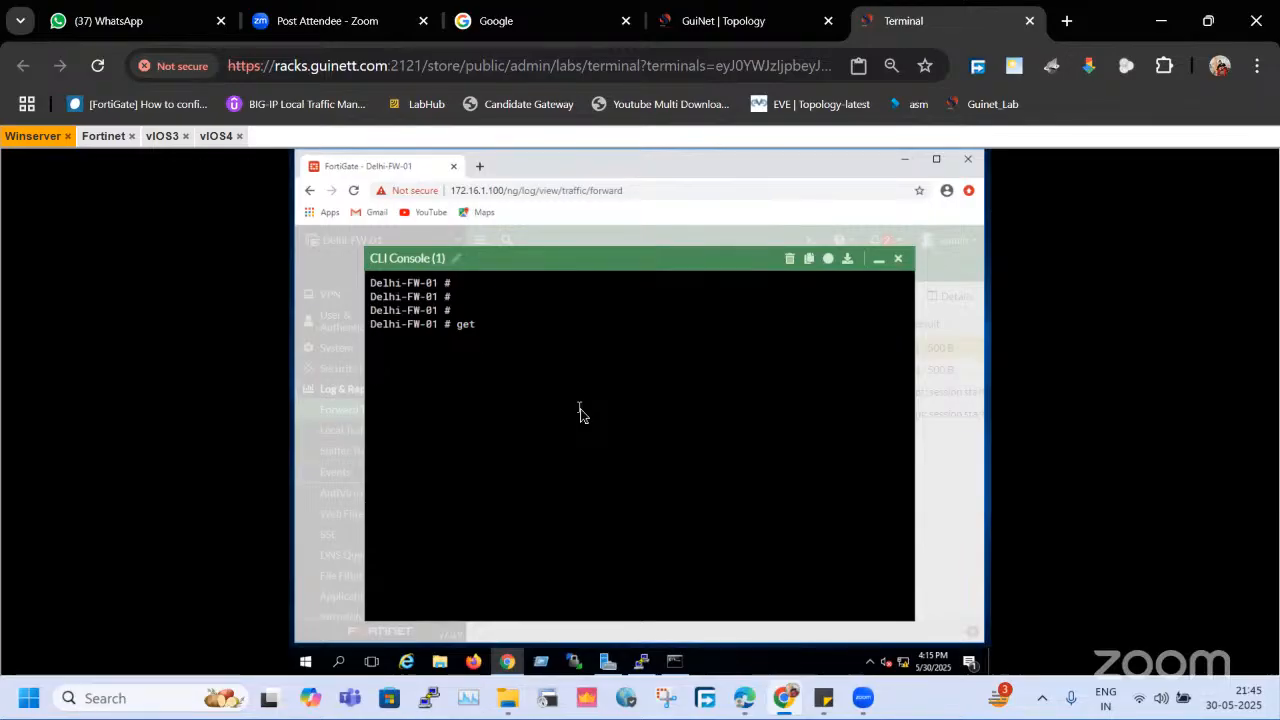
pyautogui.write(' system session list')
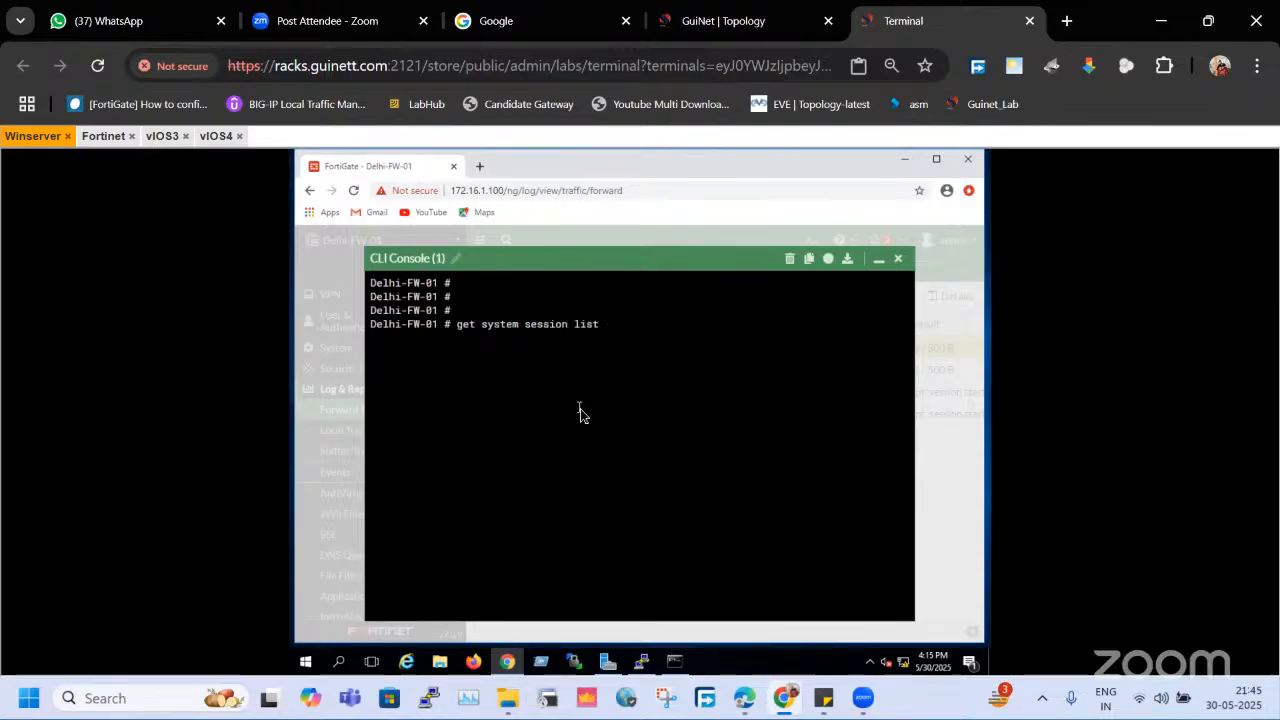
pyautogui.press('Return')
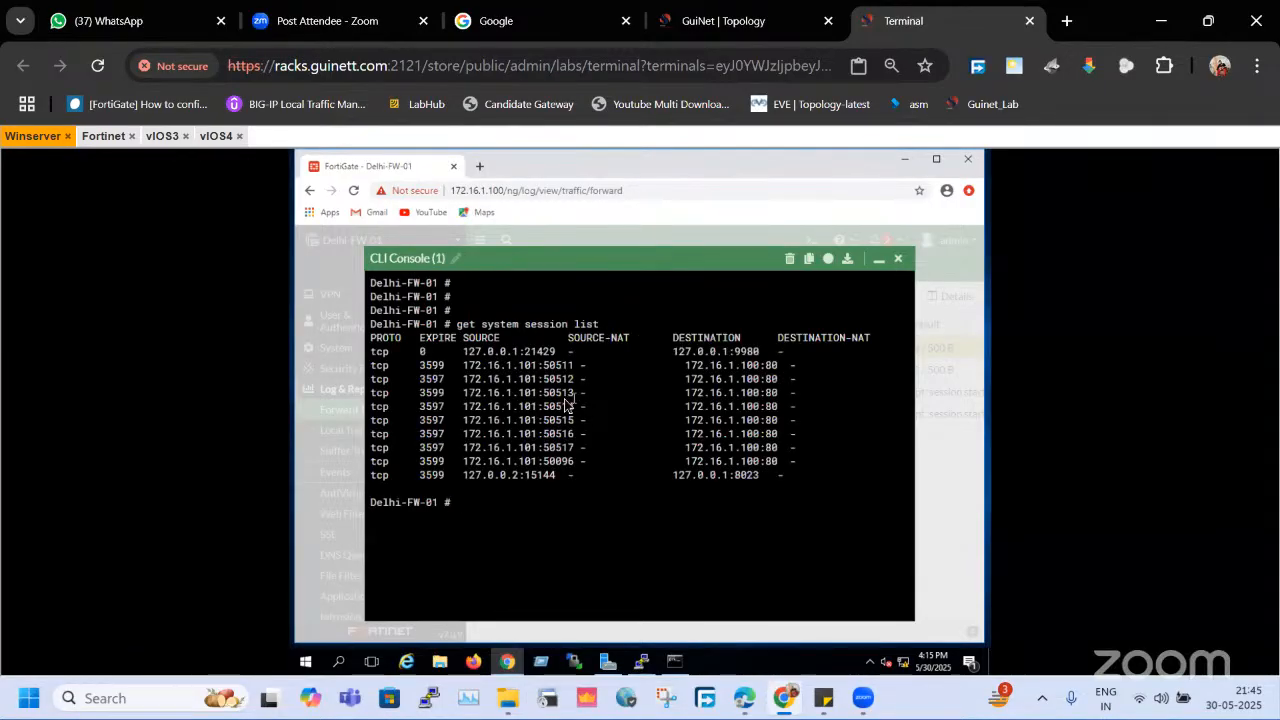
pyautogui.moveTo(378, 364); pyautogui.dragTo(799, 486)
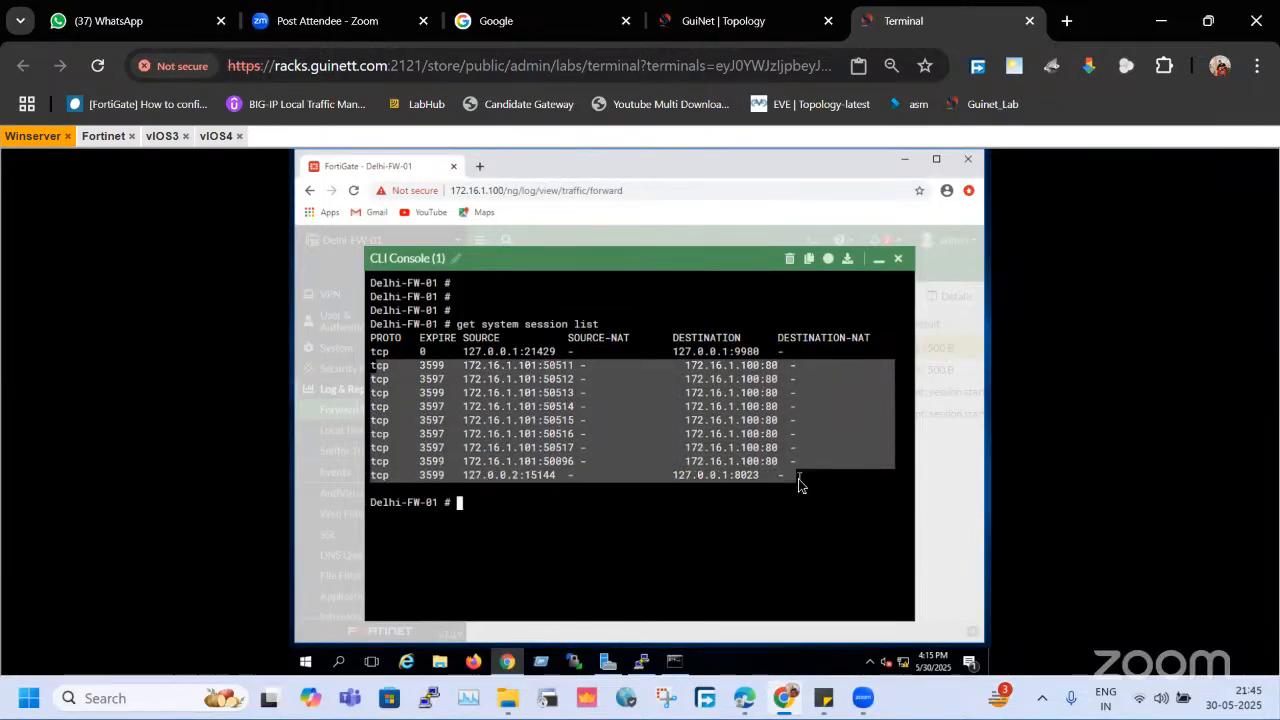
pyautogui.click(722, 459)
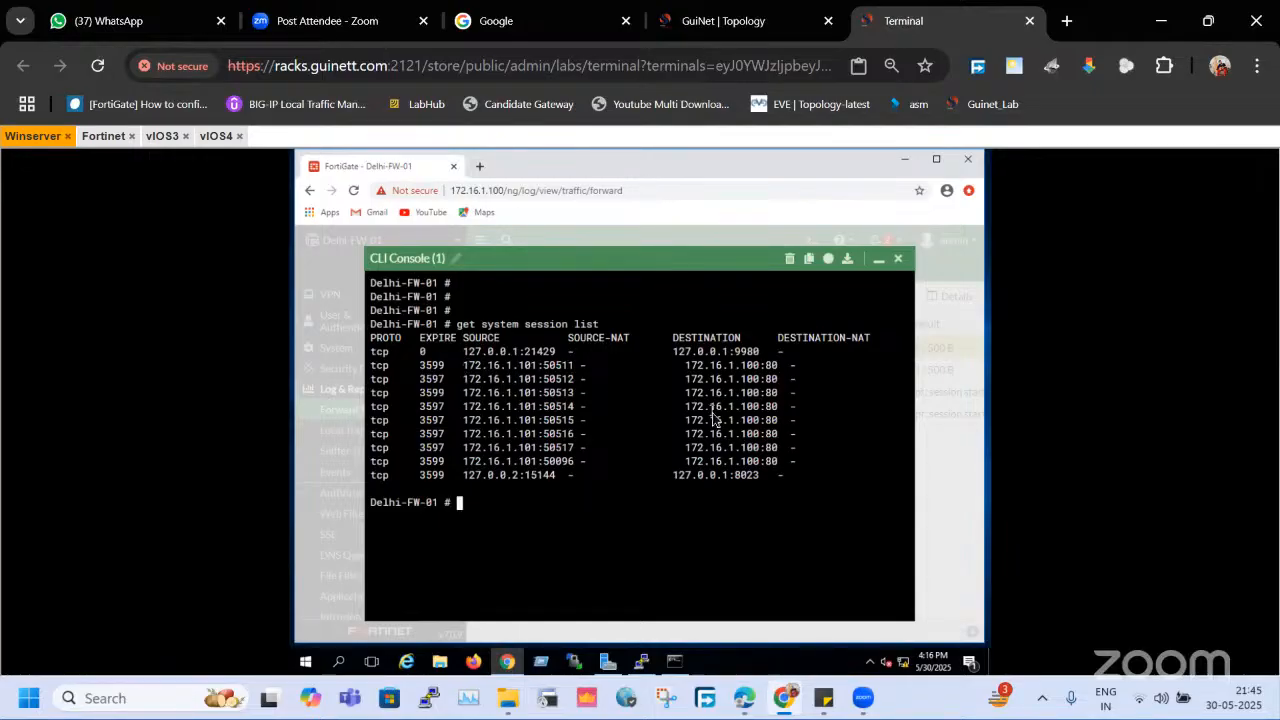
# - Ping 20.1.1.1 again from the vIOS3 LAN router, and rerun "get system session list" in the FortiGate CLI console
pyautogui.click(166, 137)
pyautogui.press('Up')
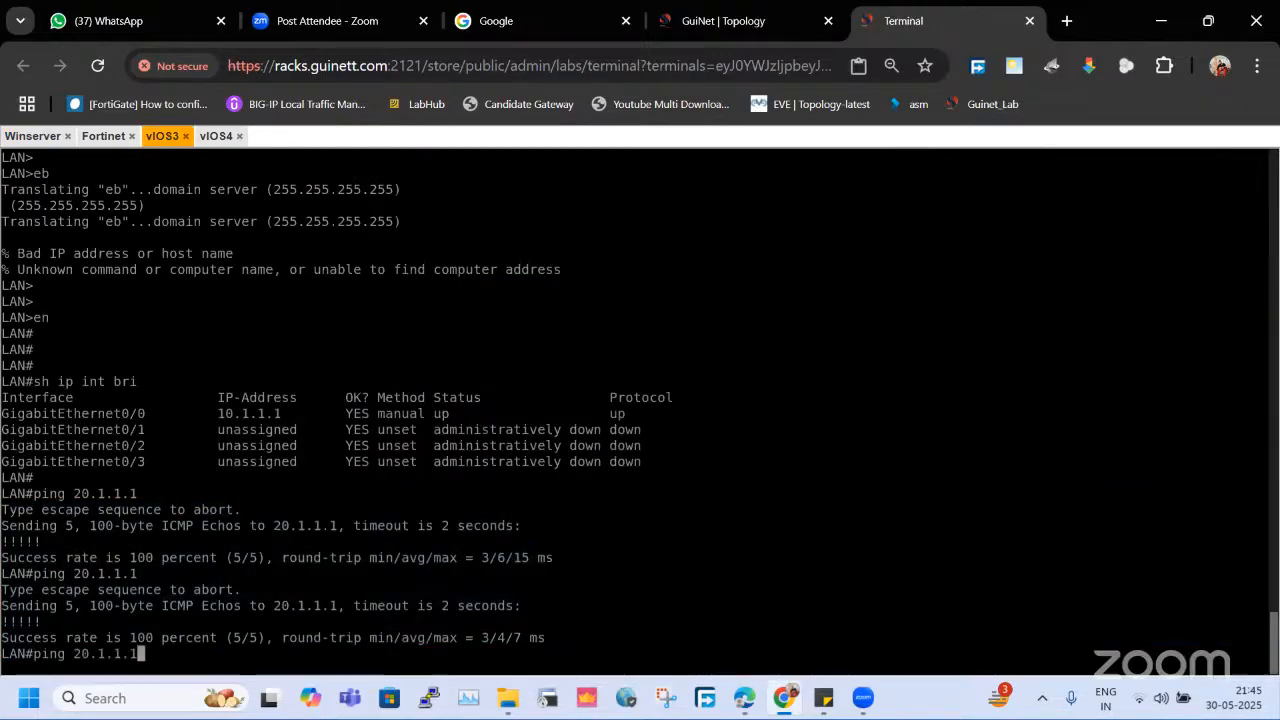
pyautogui.press('Return')
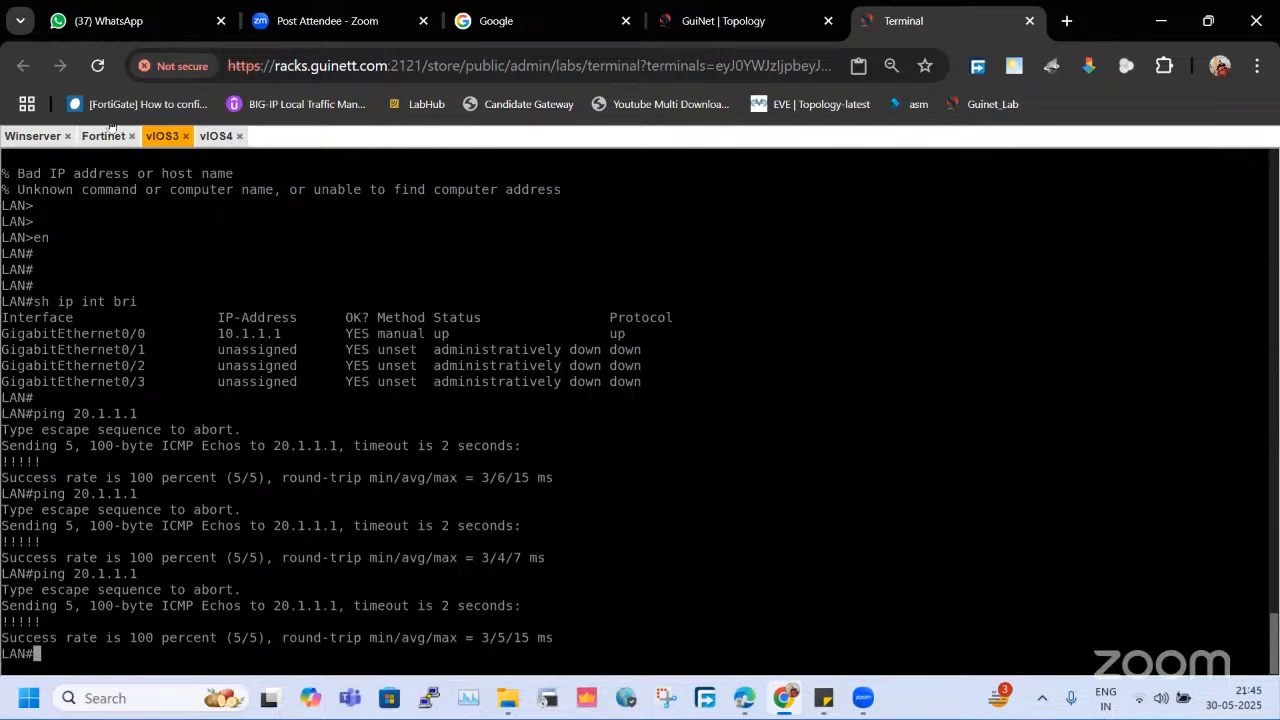
pyautogui.click(33, 136)
pyautogui.press('Up')
pyautogui.press('Return')
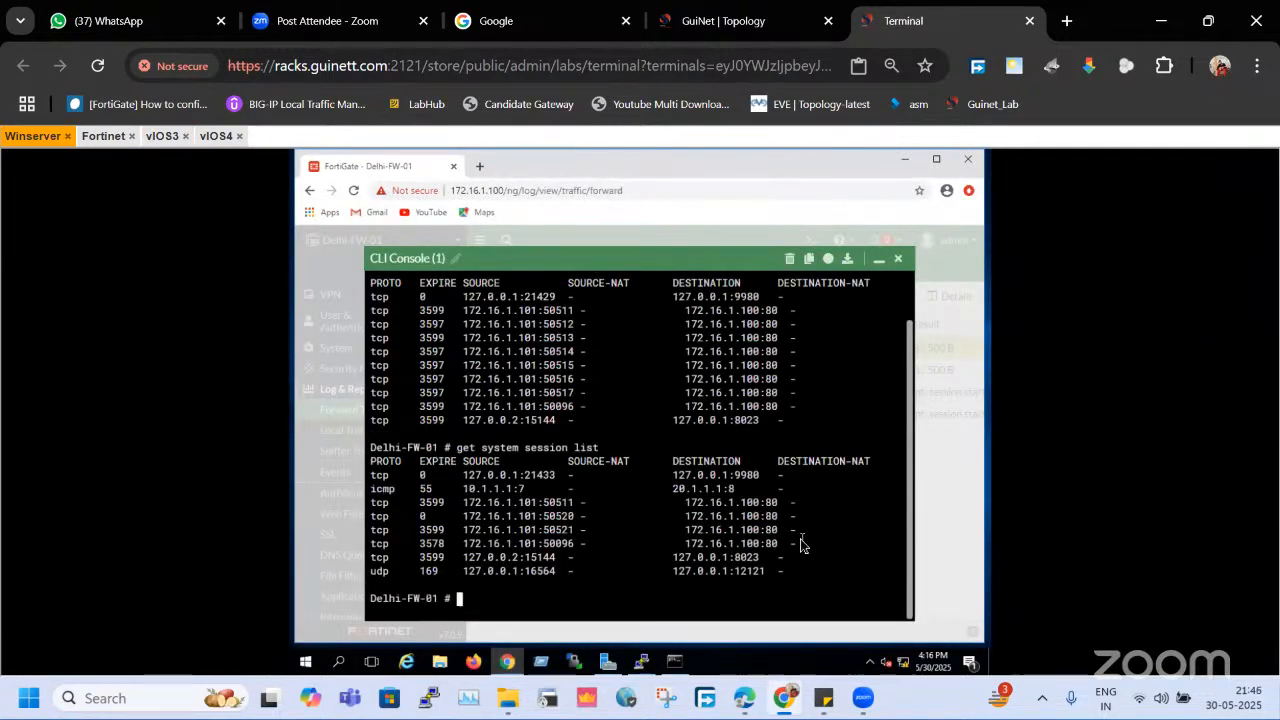
pyautogui.press('Return')
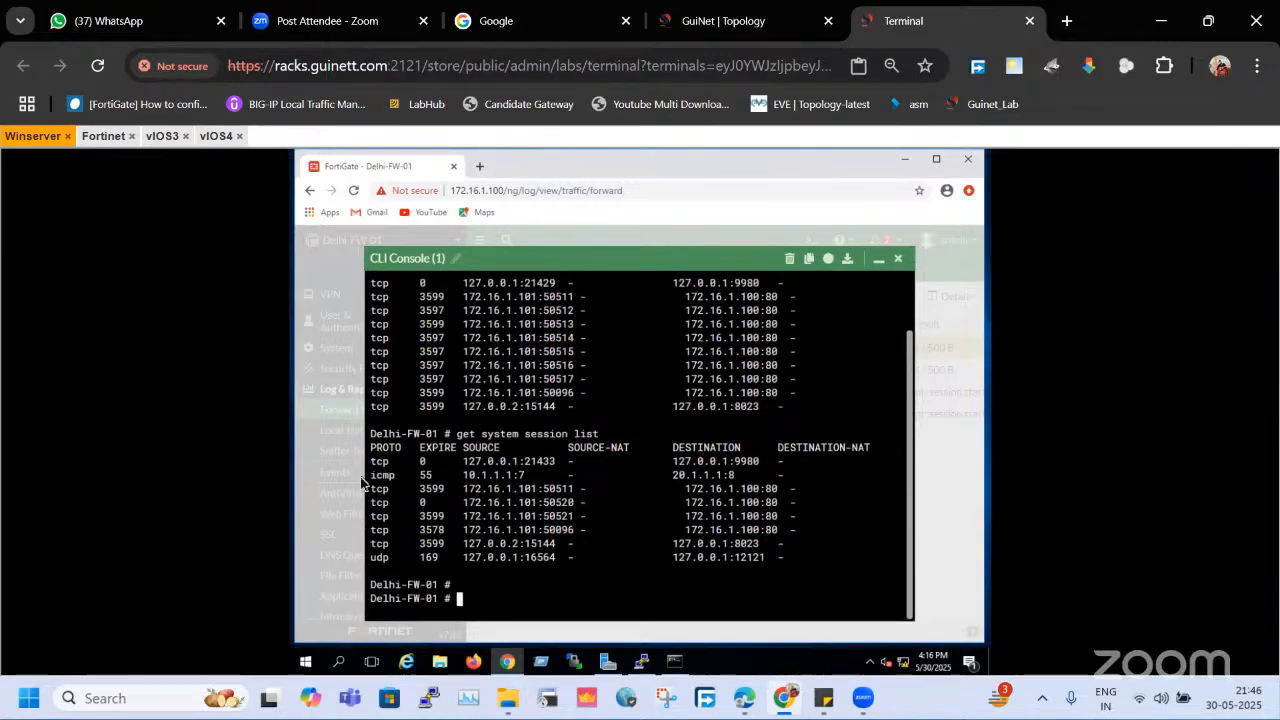
# - Examine the ICMP session's protocol, source and destination in the session list, and minimize the CLI console
pyautogui.moveTo(376, 477); pyautogui.dragTo(507, 474)
pyautogui.click(681, 480)
pyautogui.moveTo(668, 477); pyautogui.dragTo(728, 481)
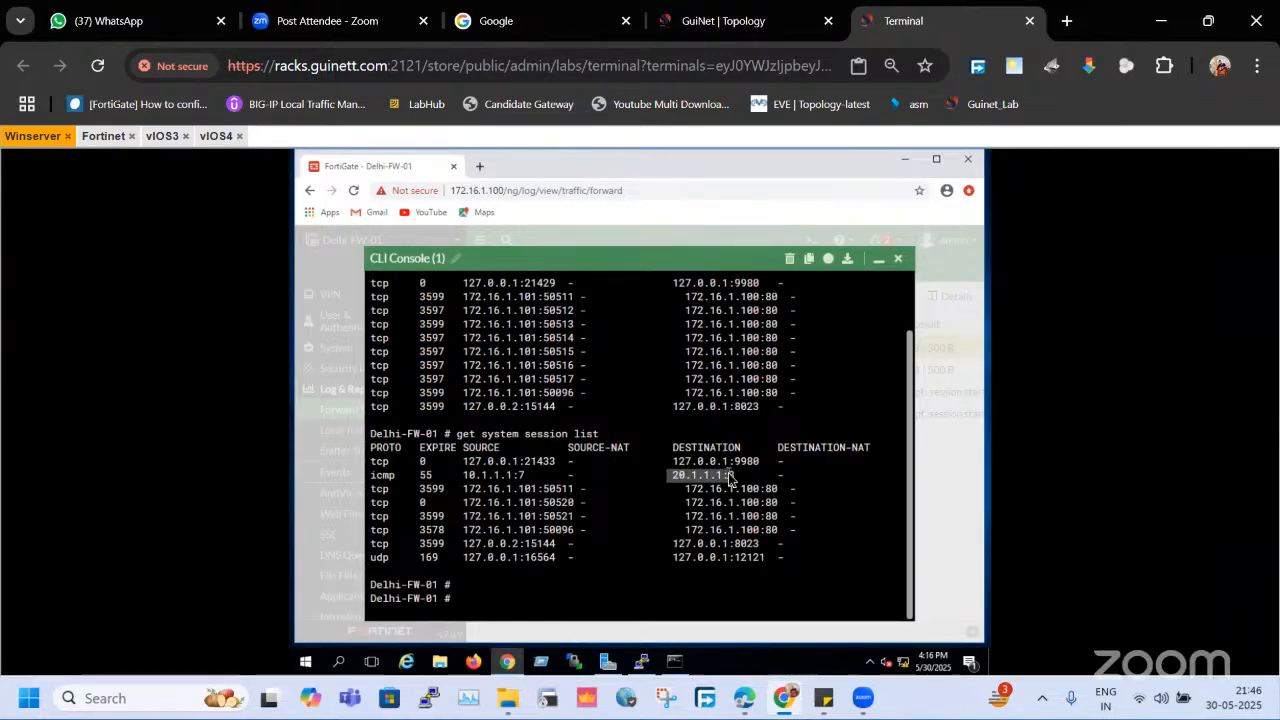
pyautogui.moveTo(672, 572); pyautogui.dragTo(580, 543)
pyautogui.moveTo(478, 467); pyautogui.dragTo(739, 569)
pyautogui.click(465, 452)
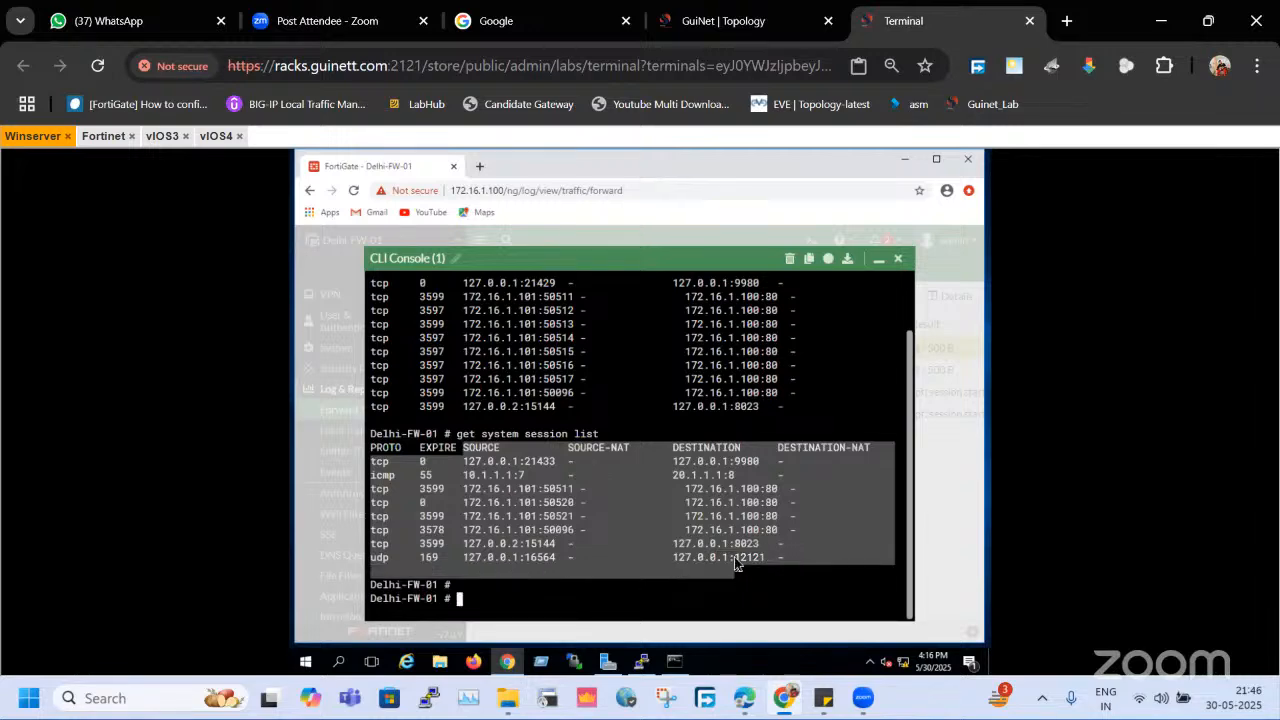
pyautogui.click(739, 569)
pyautogui.click(878, 259)
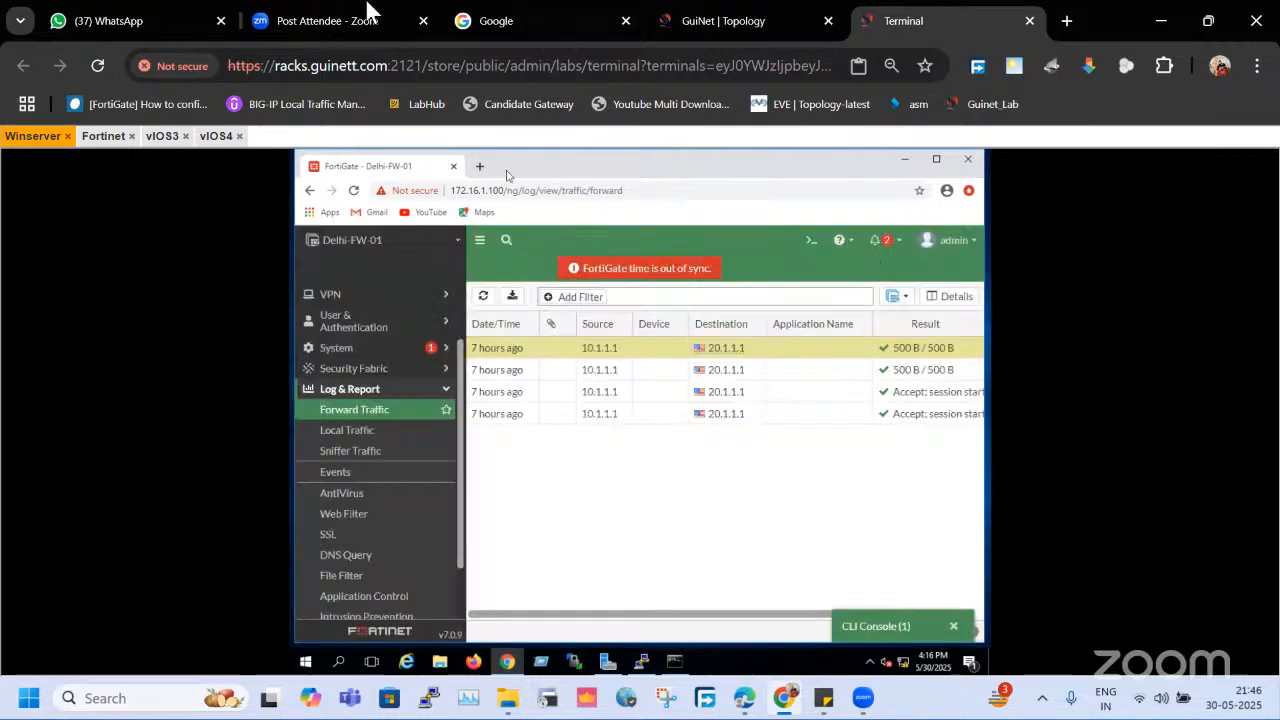
# - Review the traffic direction between vIOS3, the Fortinet firewall and vIOS4 on the topology diagram
pyautogui.click(754, 12)
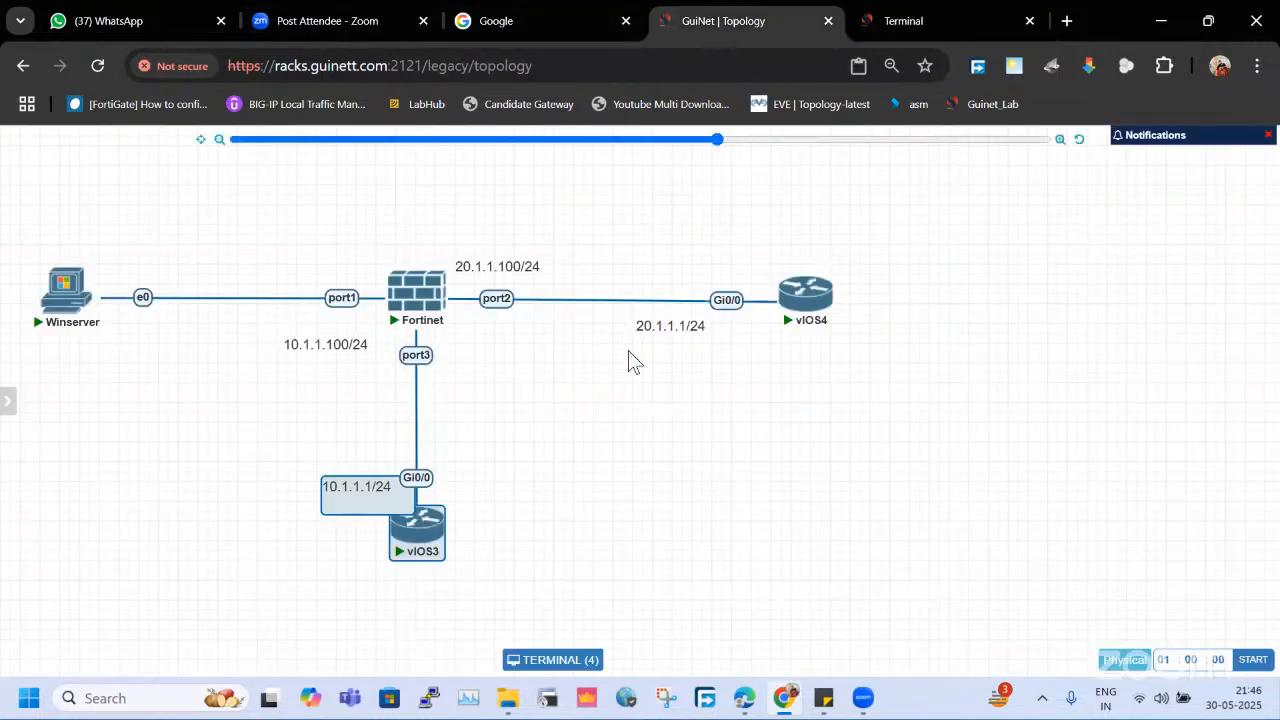
pyautogui.moveTo(706, 221); pyautogui.dragTo(902, 418)
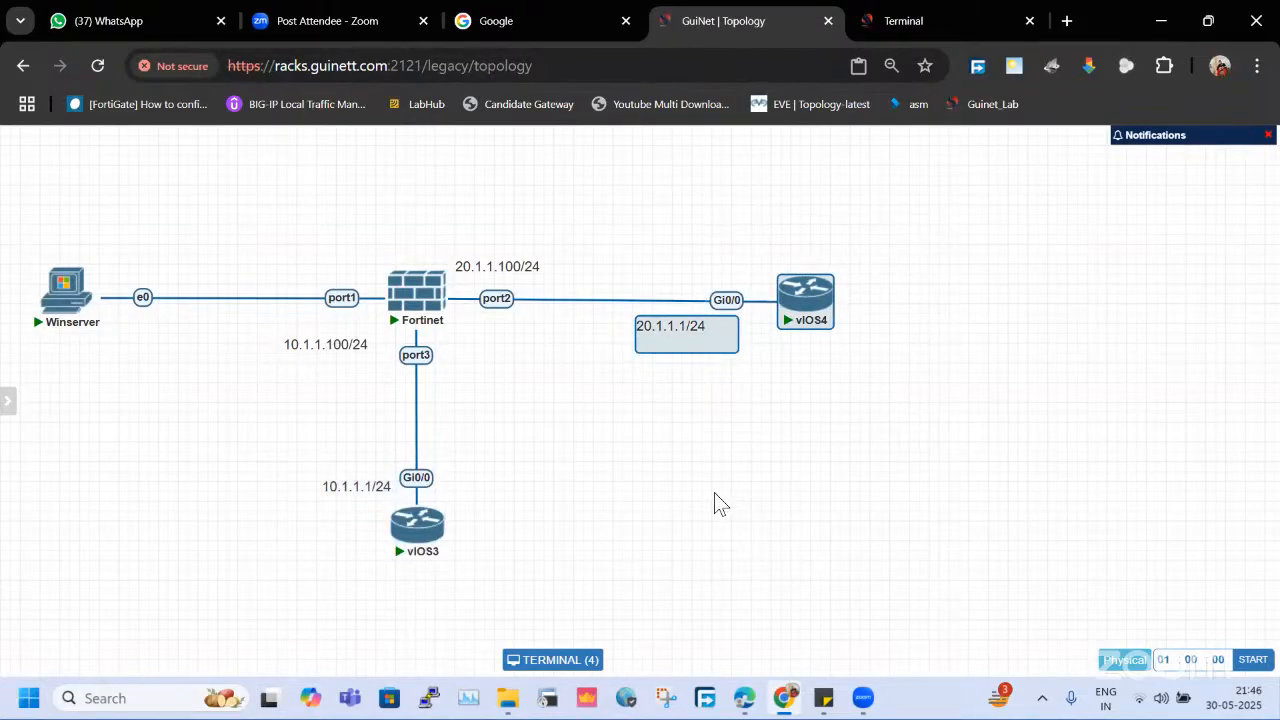
pyautogui.moveTo(254, 454); pyautogui.dragTo(542, 610)
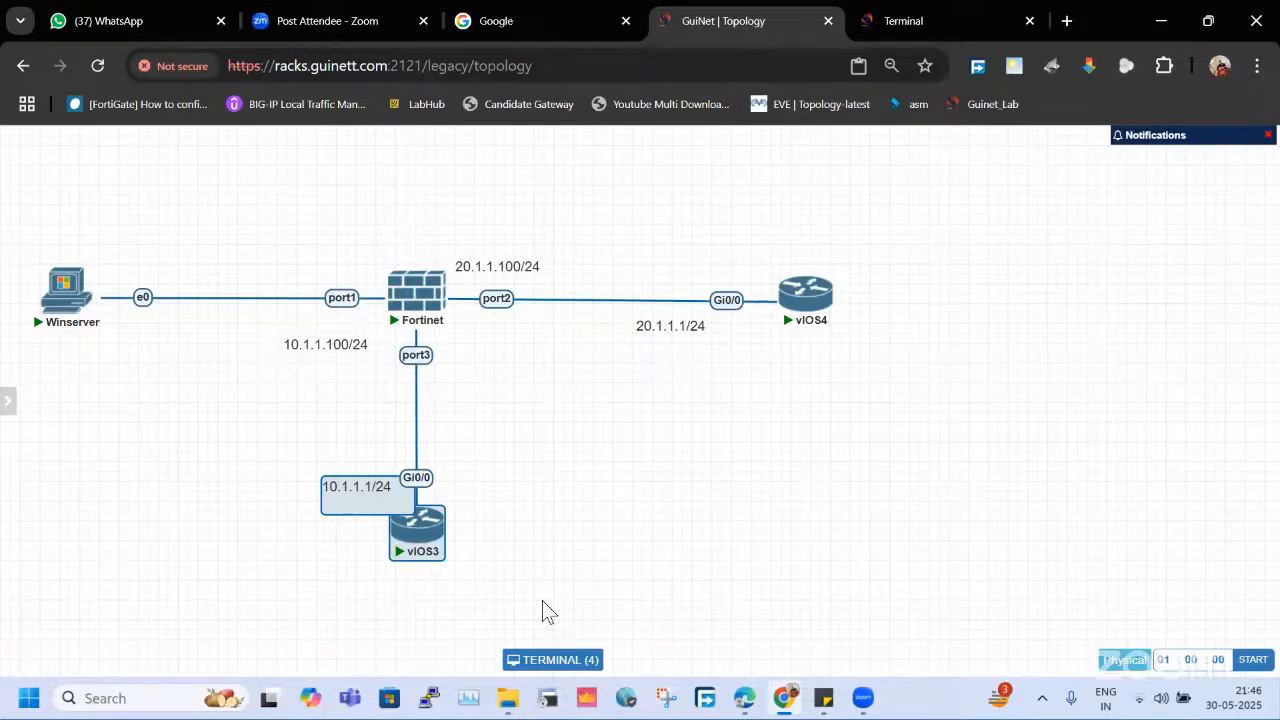
pyautogui.moveTo(228, 409); pyautogui.dragTo(529, 655)
pyautogui.moveTo(662, 218); pyautogui.dragTo(892, 424)
pyautogui.moveTo(272, 182); pyautogui.dragTo(528, 396)
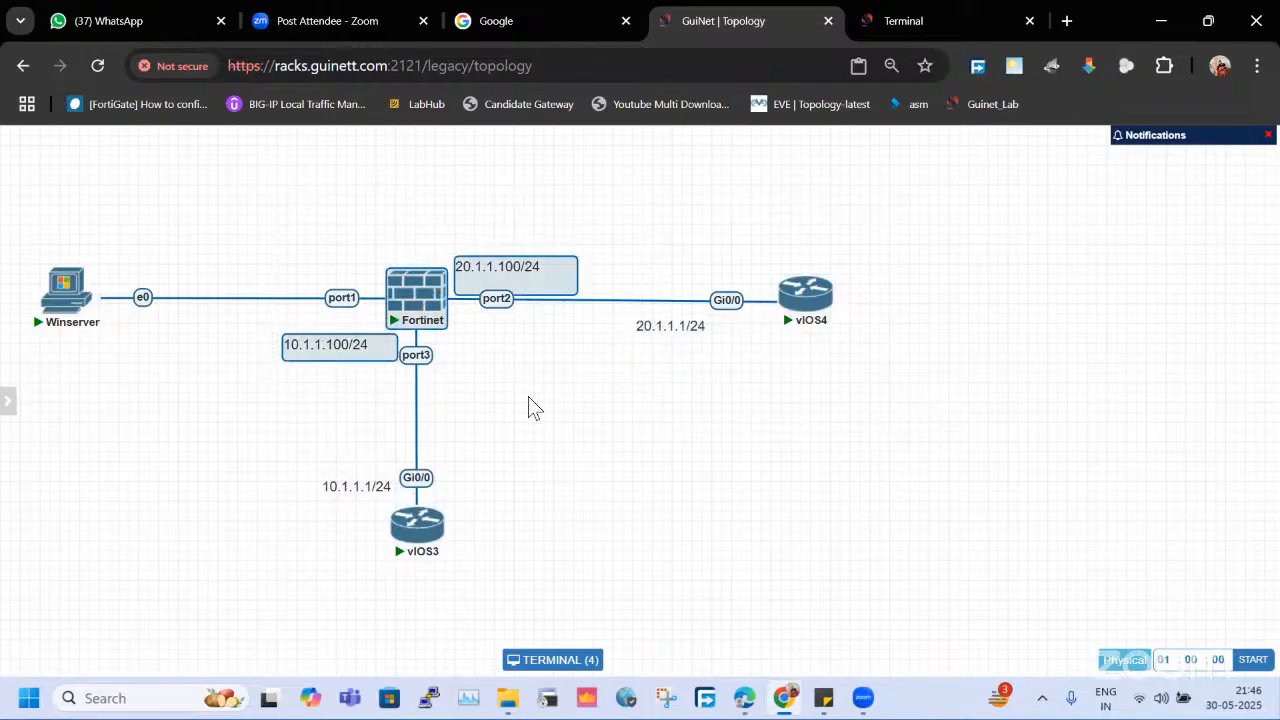
pyautogui.moveTo(281, 208); pyautogui.dragTo(502, 388)
pyautogui.moveTo(792, 276)
pyautogui.moveTo(696, 186); pyautogui.dragTo(920, 390)
pyautogui.moveTo(254, 440); pyautogui.dragTo(532, 582)
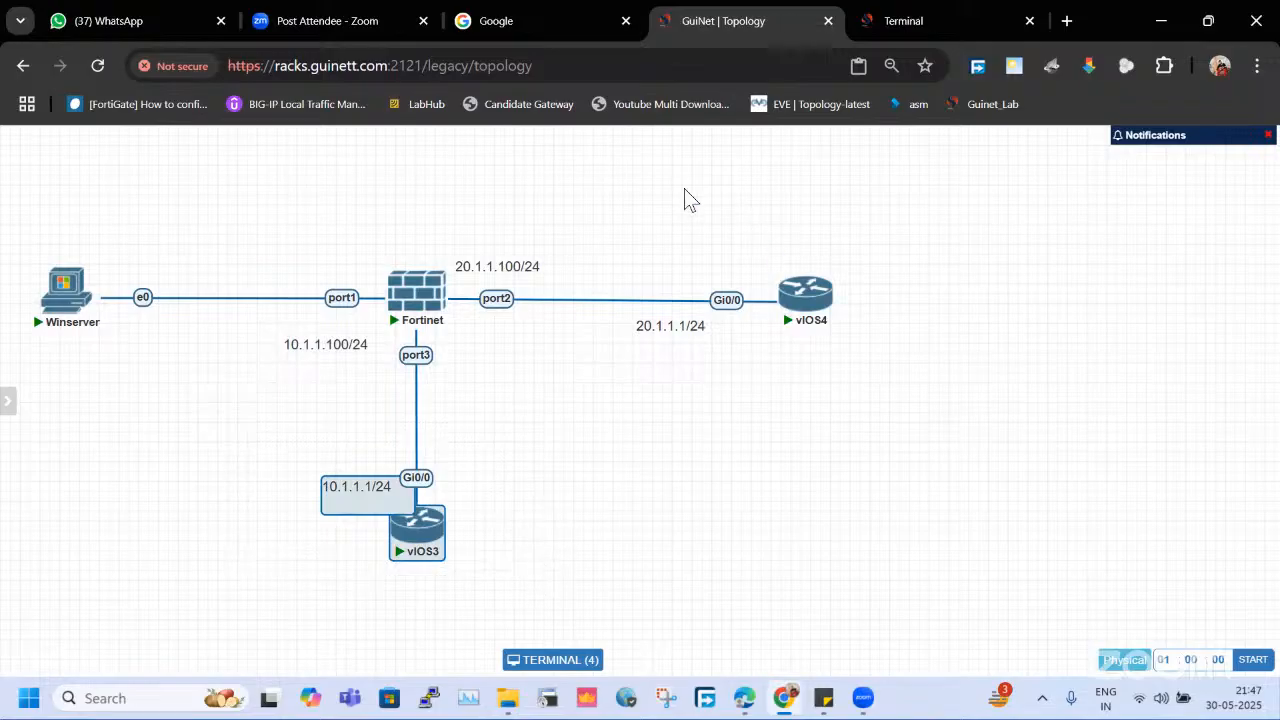
pyautogui.moveTo(685, 188); pyautogui.dragTo(950, 394)
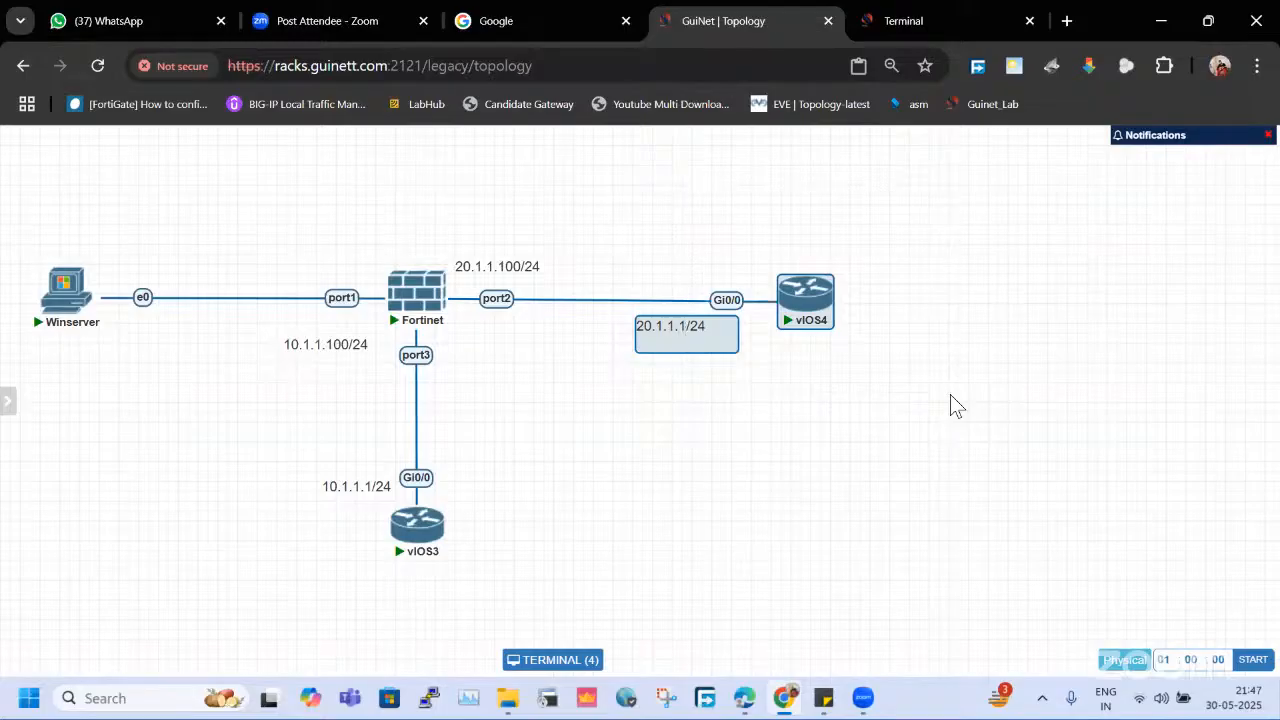
pyautogui.moveTo(602, 190); pyautogui.dragTo(934, 366)
pyautogui.moveTo(620, 219); pyautogui.dragTo(964, 376)
pyautogui.click(964, 376)
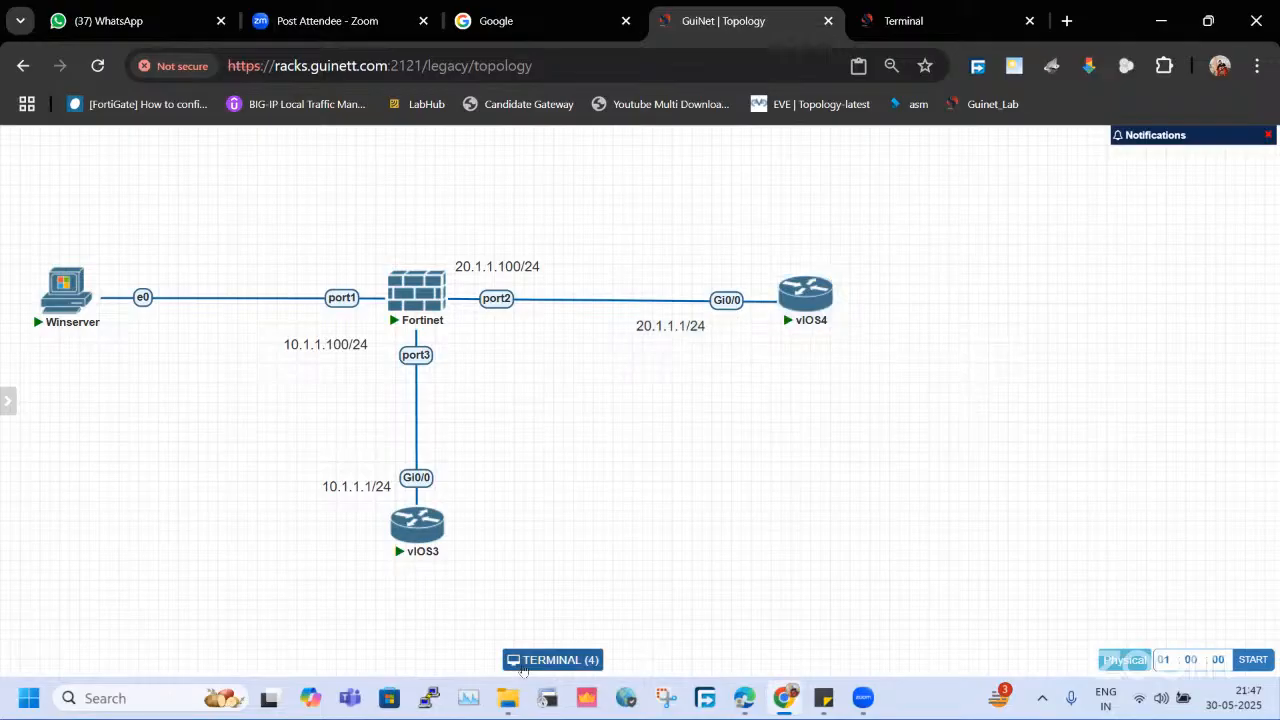
# - Return to the lab terminals, open the vIOS4 DMZ router console and enter privileged EXEC mode
pyautogui.click(522, 662)
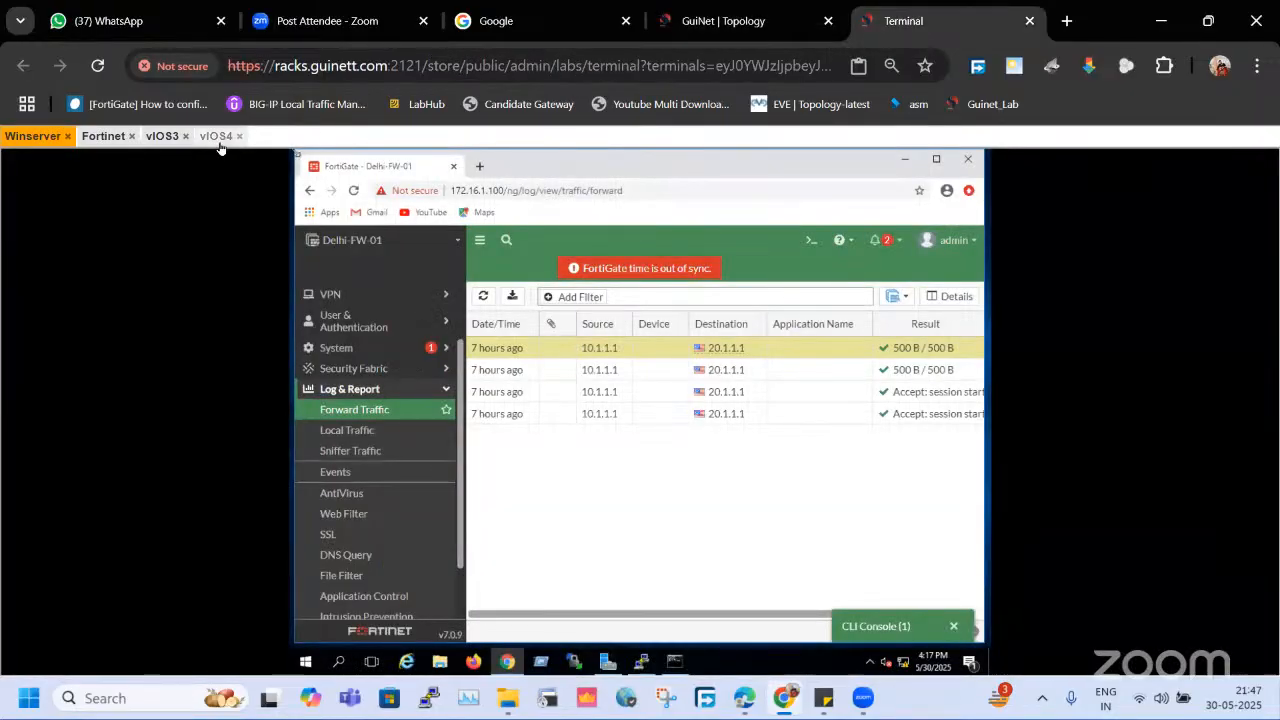
pyautogui.click(216, 136)
pyautogui.press('Return')
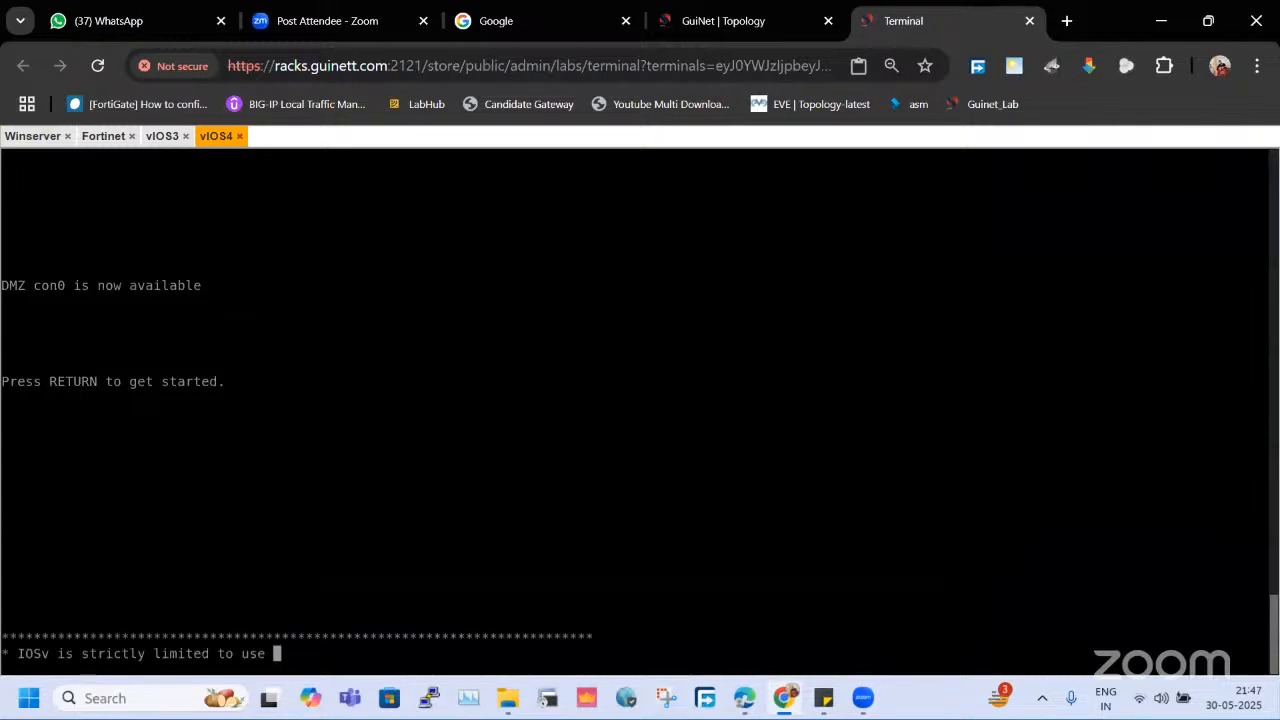
pyautogui.press('Return')
pyautogui.press('Return')
pyautogui.press('Return')
pyautogui.press('Return')
pyautogui.press('Return')
pyautogui.press('Return')
pyautogui.write('en')
pyautogui.press('Return')
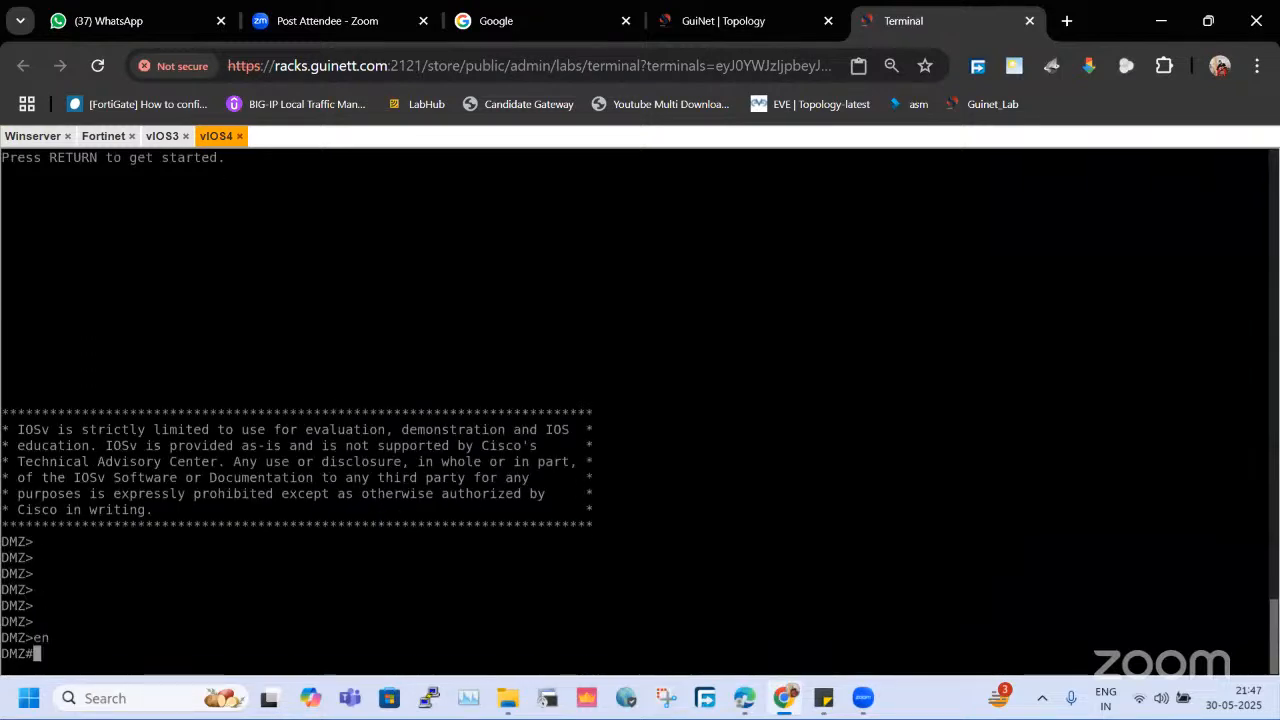
# - Ping 10.1.1.1 from the DMZ router and check its output against the topology diagram
pyautogui.press('Return')
pyautogui.press('Return')
pyautogui.write('ping 10.1.1.1')
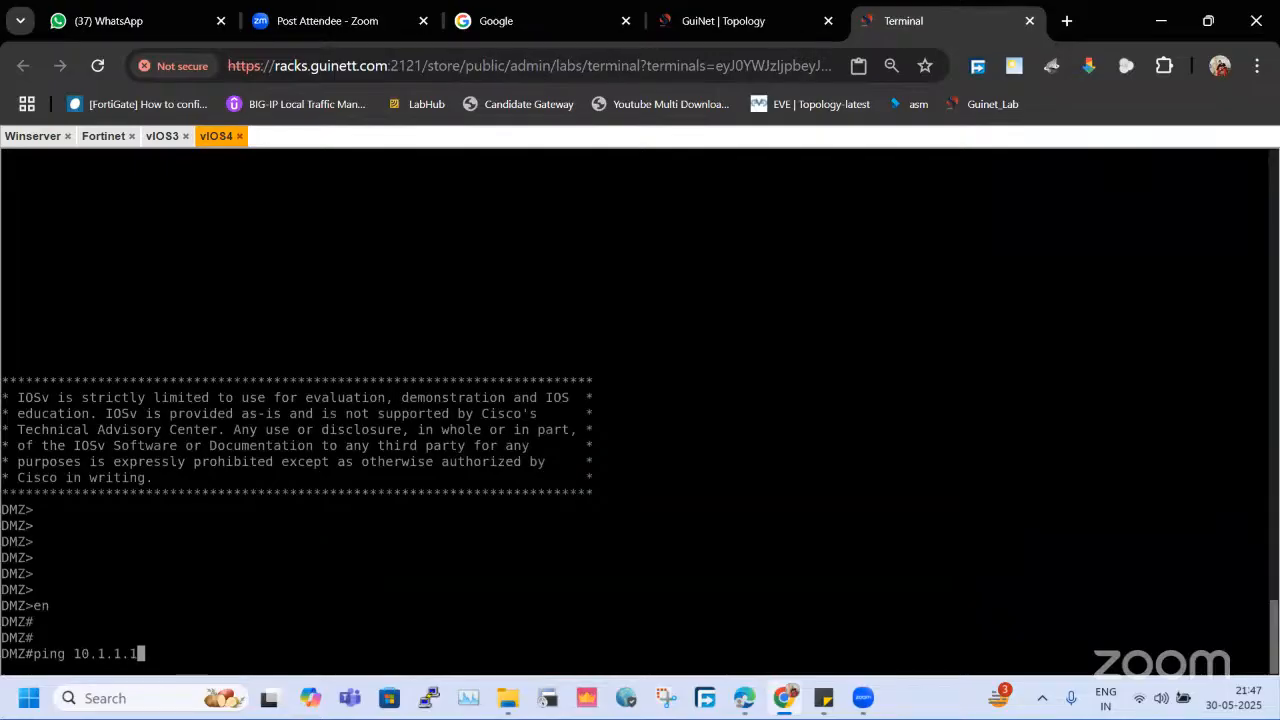
pyautogui.press('Return')
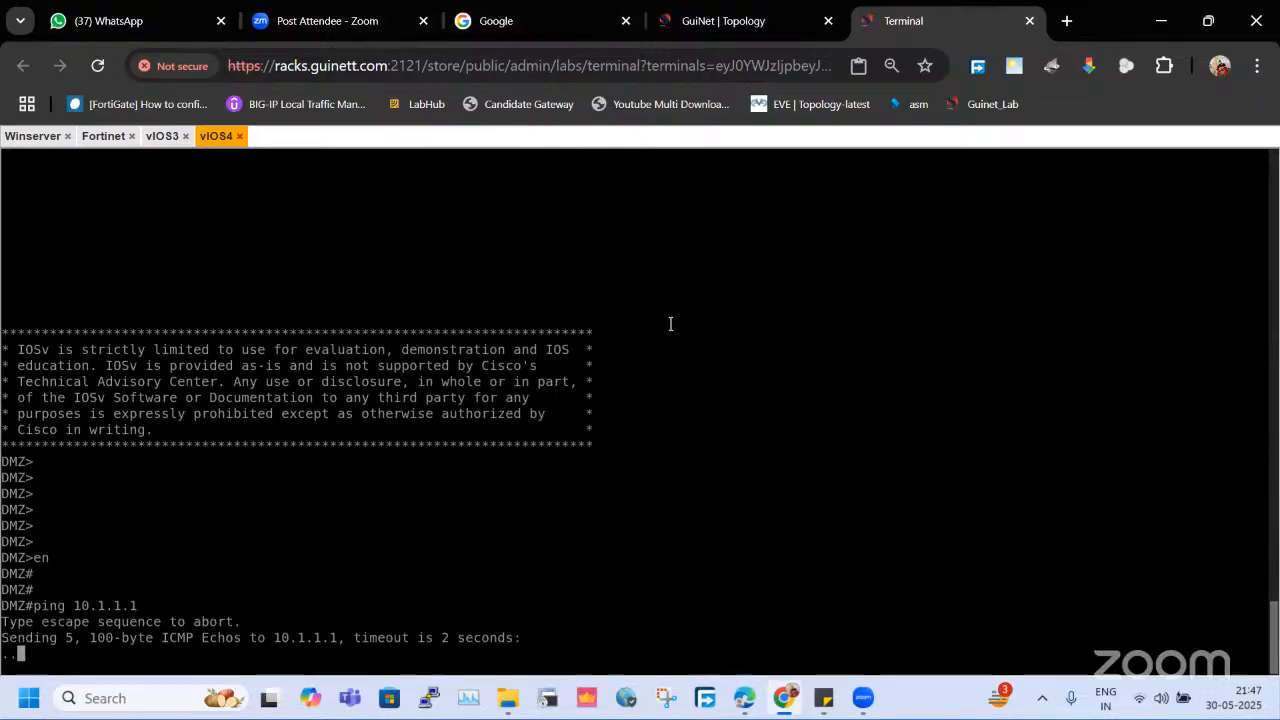
pyautogui.click(737, 16)
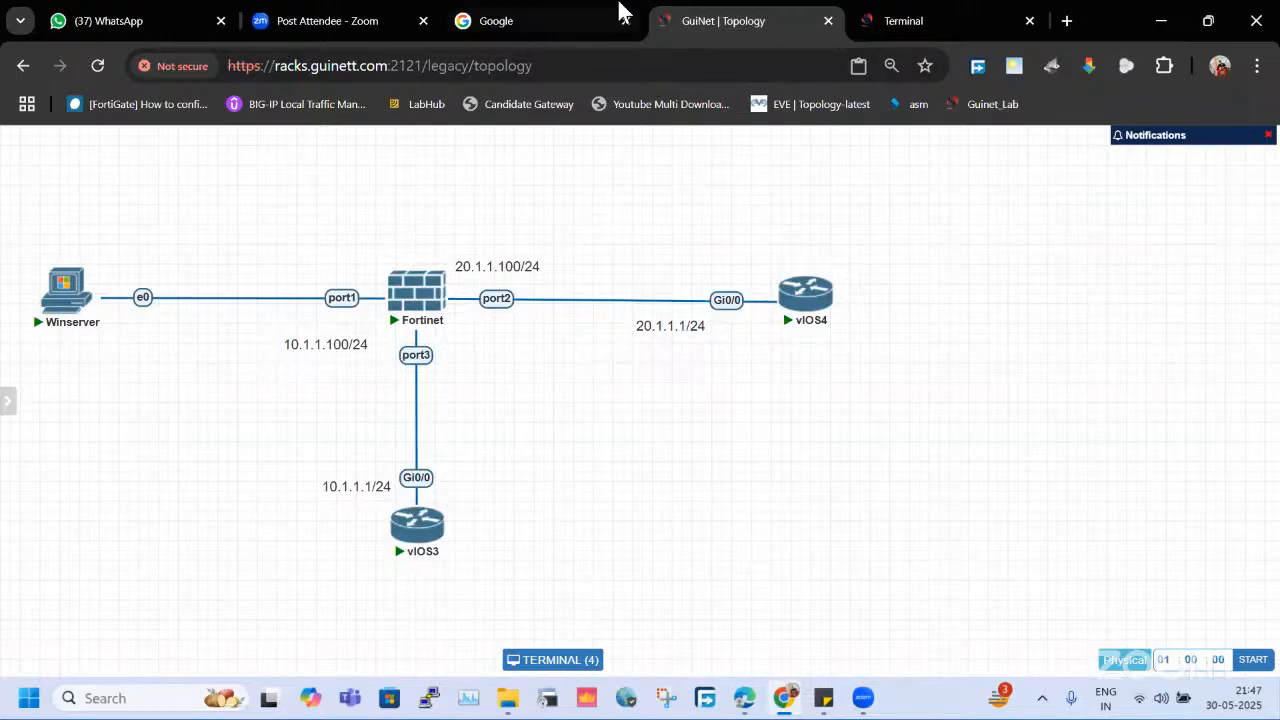
pyautogui.click(920, 16)
pyautogui.moveTo(262, 648); pyautogui.dragTo(58, 573)
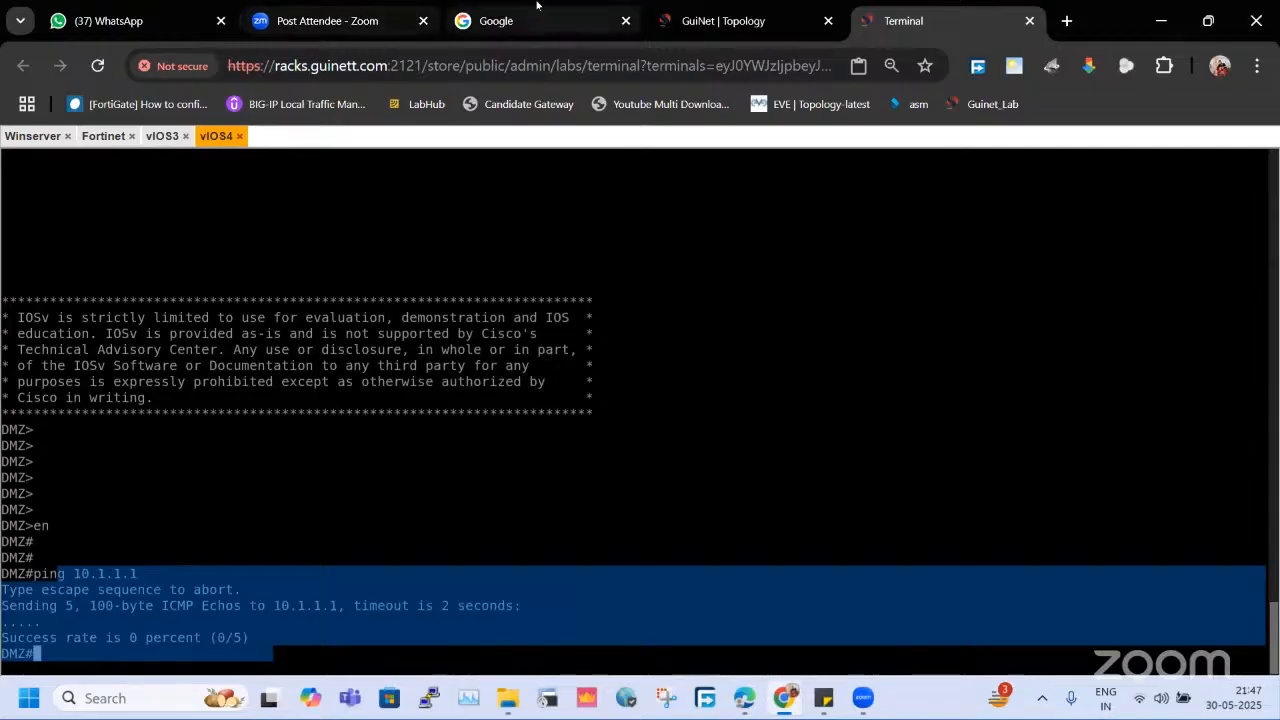
pyautogui.click(733, 8)
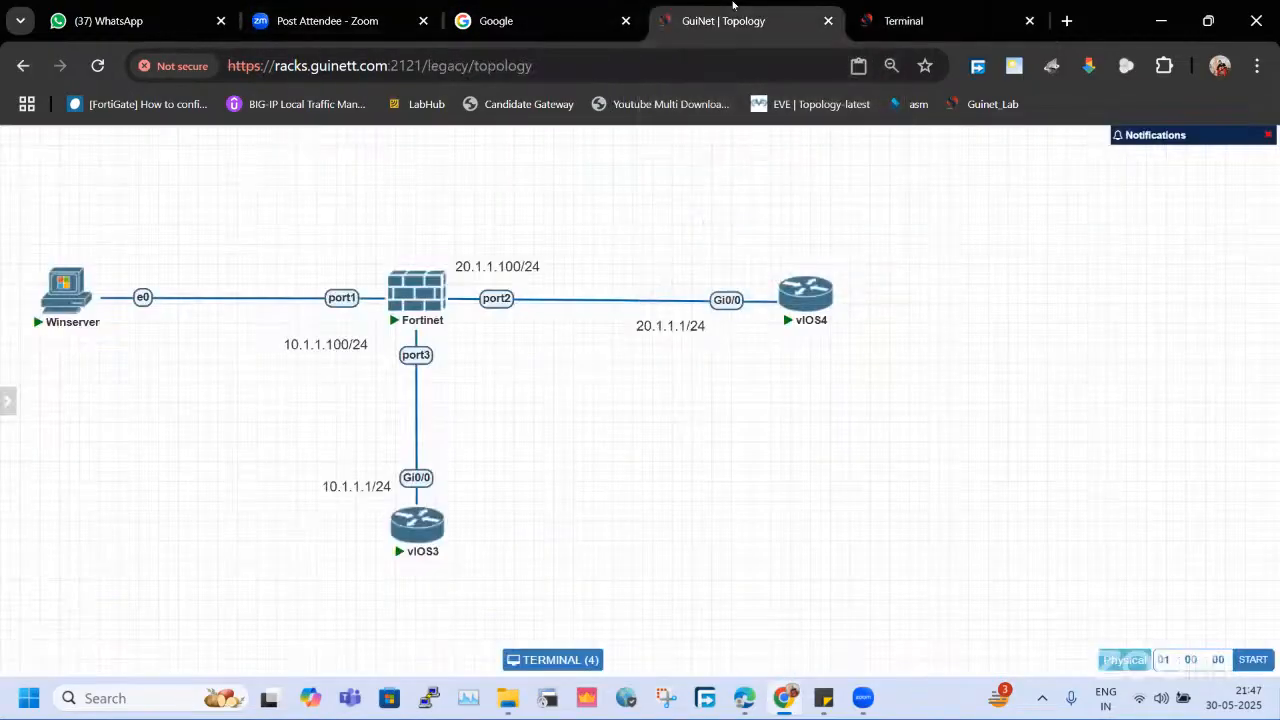
pyautogui.click(937, 14)
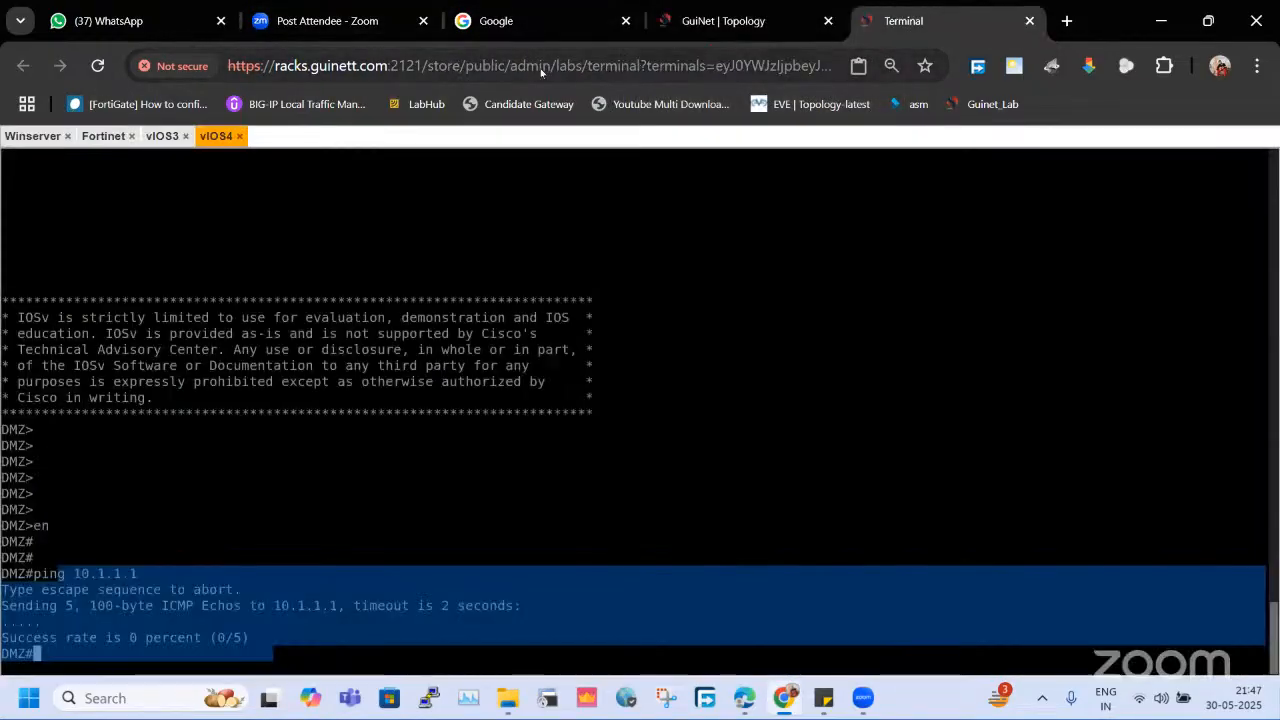
# - Refresh the Forward Traffic log on Winserver and check the source and destination of the DMZ-to-LAN entries
pyautogui.click(22, 140)
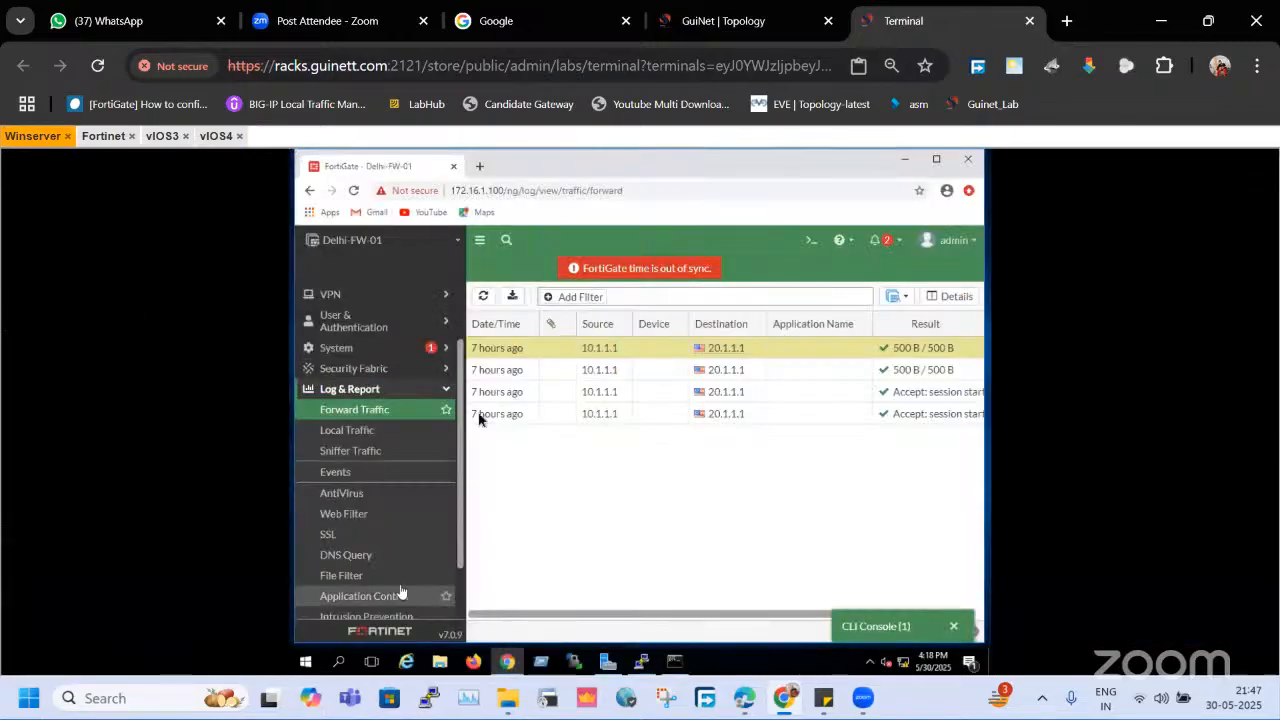
pyautogui.click(481, 298)
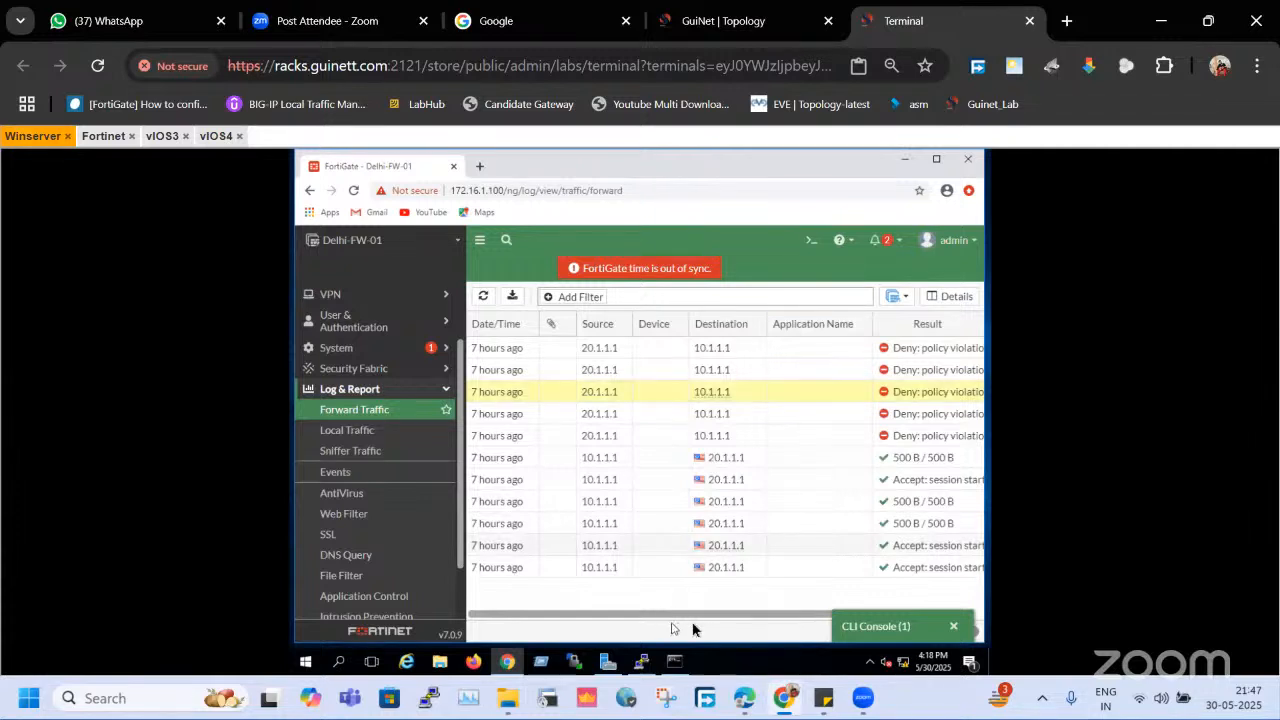
pyautogui.moveTo(749, 618); pyautogui.dragTo(786, 618)
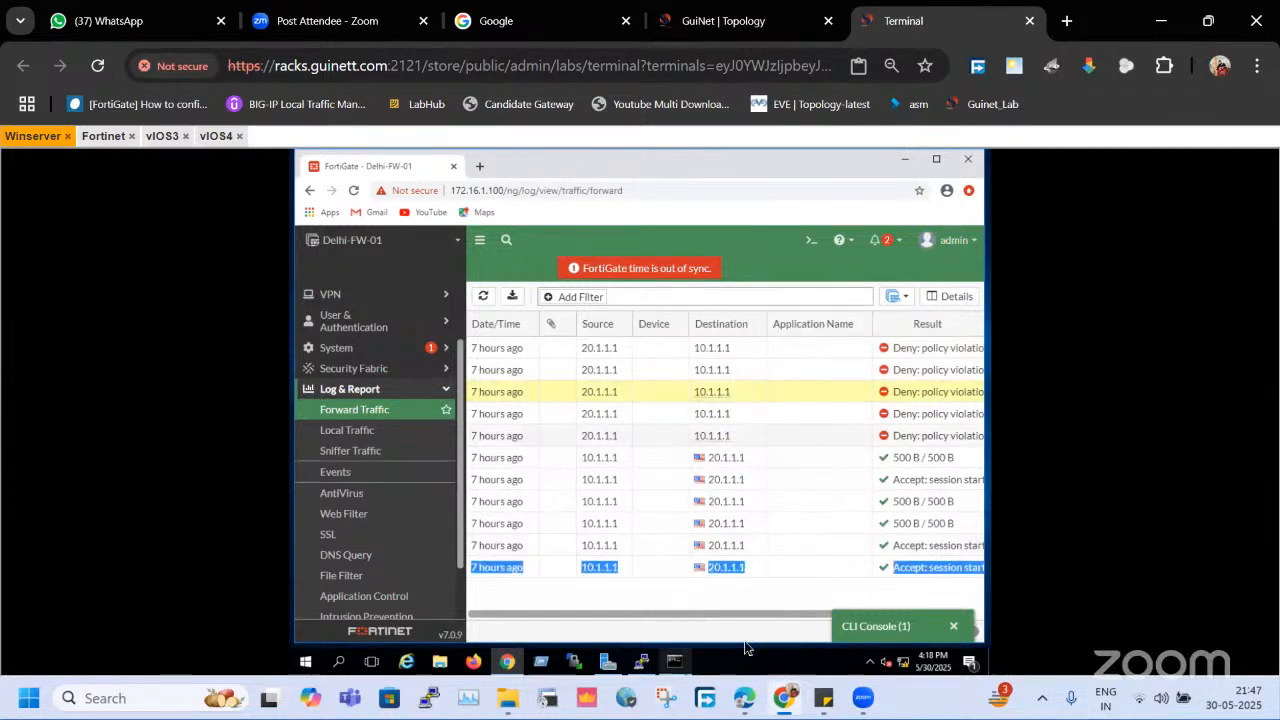
pyautogui.moveTo(628, 626); pyautogui.dragTo(772, 620)
pyautogui.moveTo(593, 620); pyautogui.dragTo(580, 600)
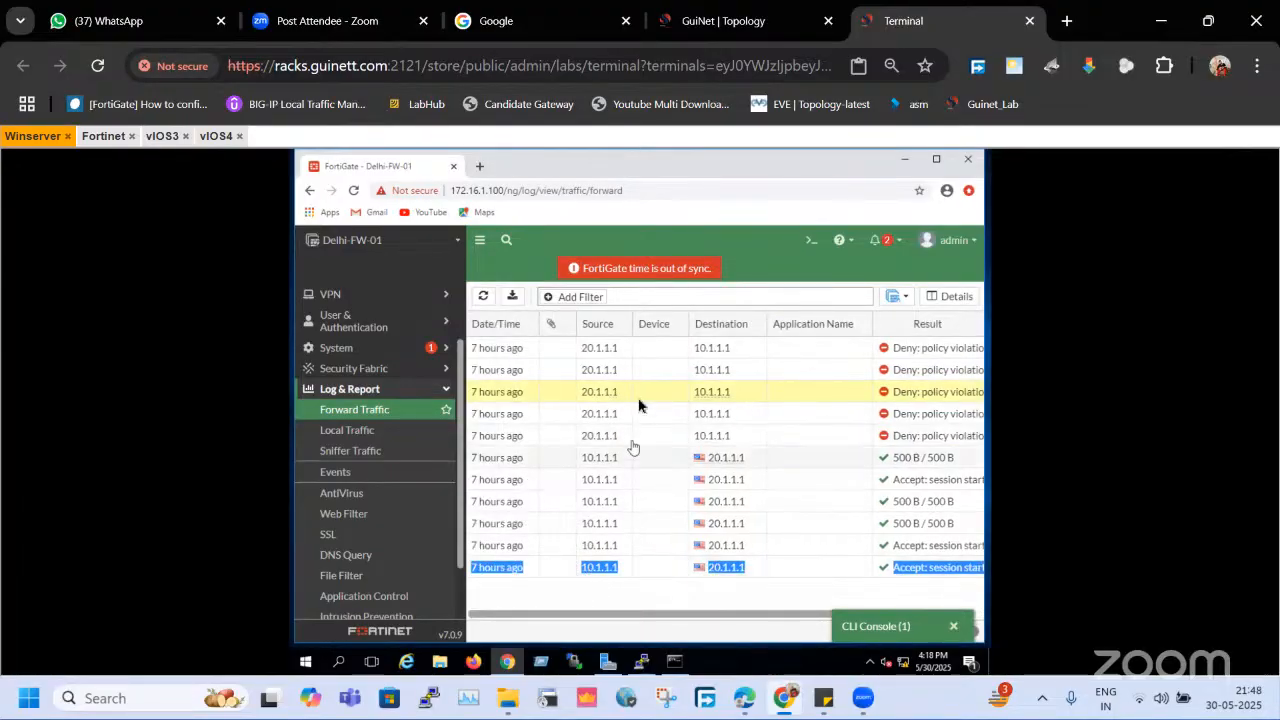
pyautogui.moveTo(586, 396); pyautogui.dragTo(611, 398)
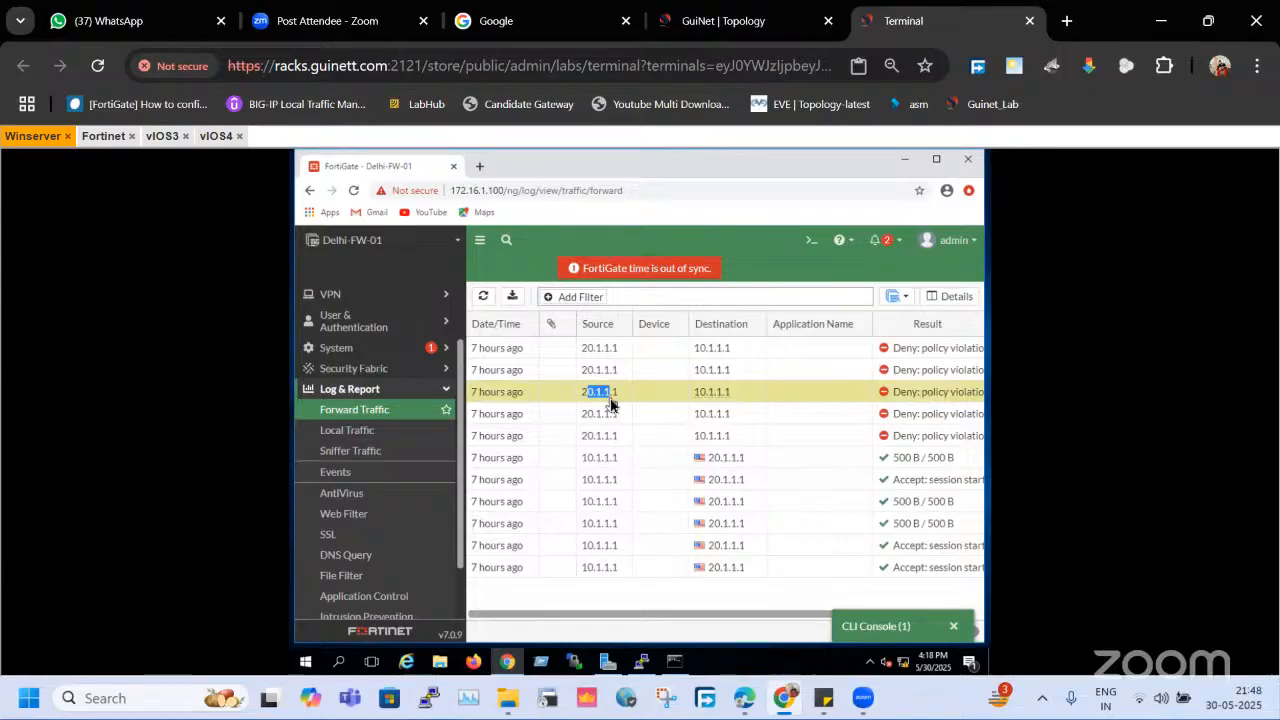
pyautogui.moveTo(732, 398); pyautogui.dragTo(692, 400)
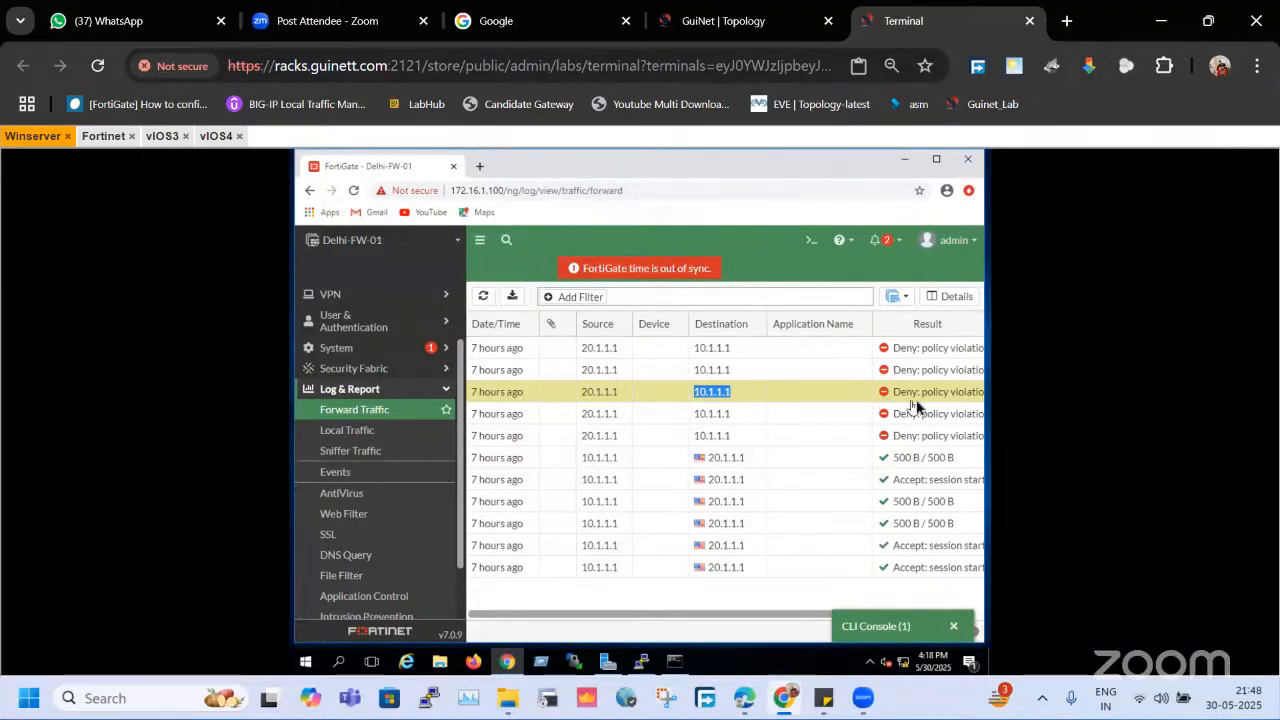
# - Refresh the Forward Traffic log, and open the list of firewall address objects
pyautogui.moveTo(752, 615); pyautogui.dragTo(571, 551)
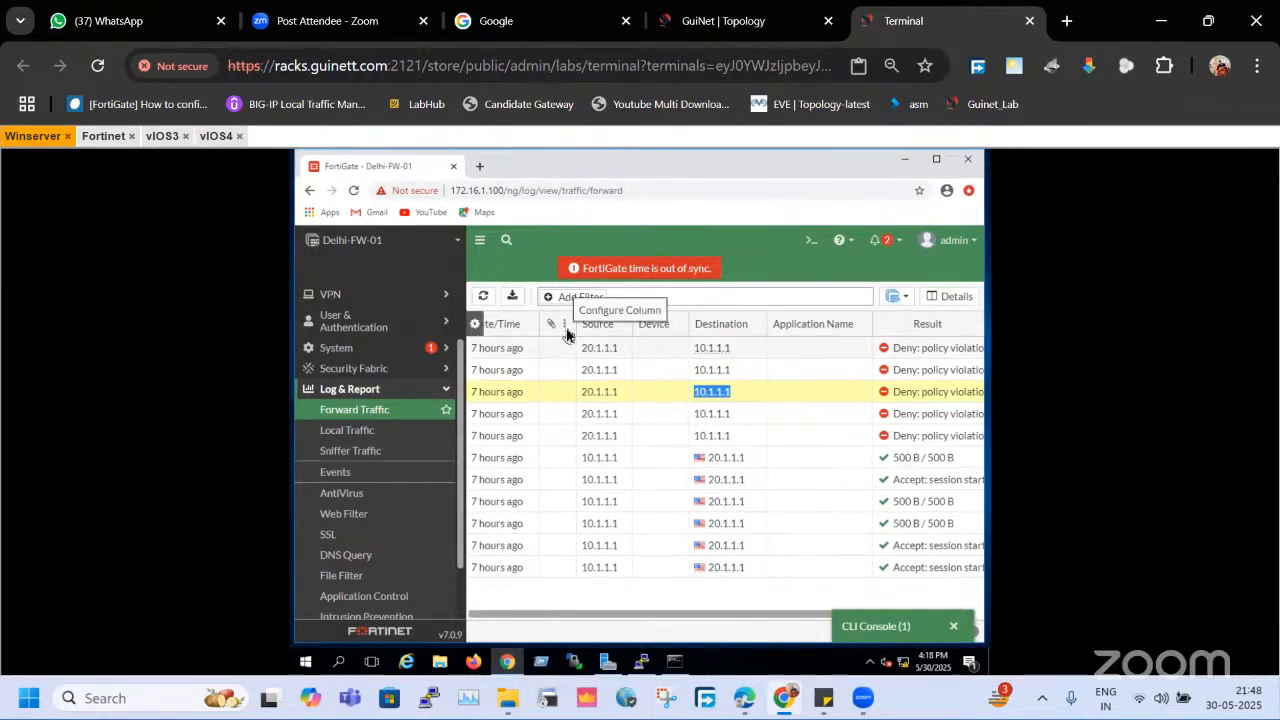
pyautogui.click(482, 297)
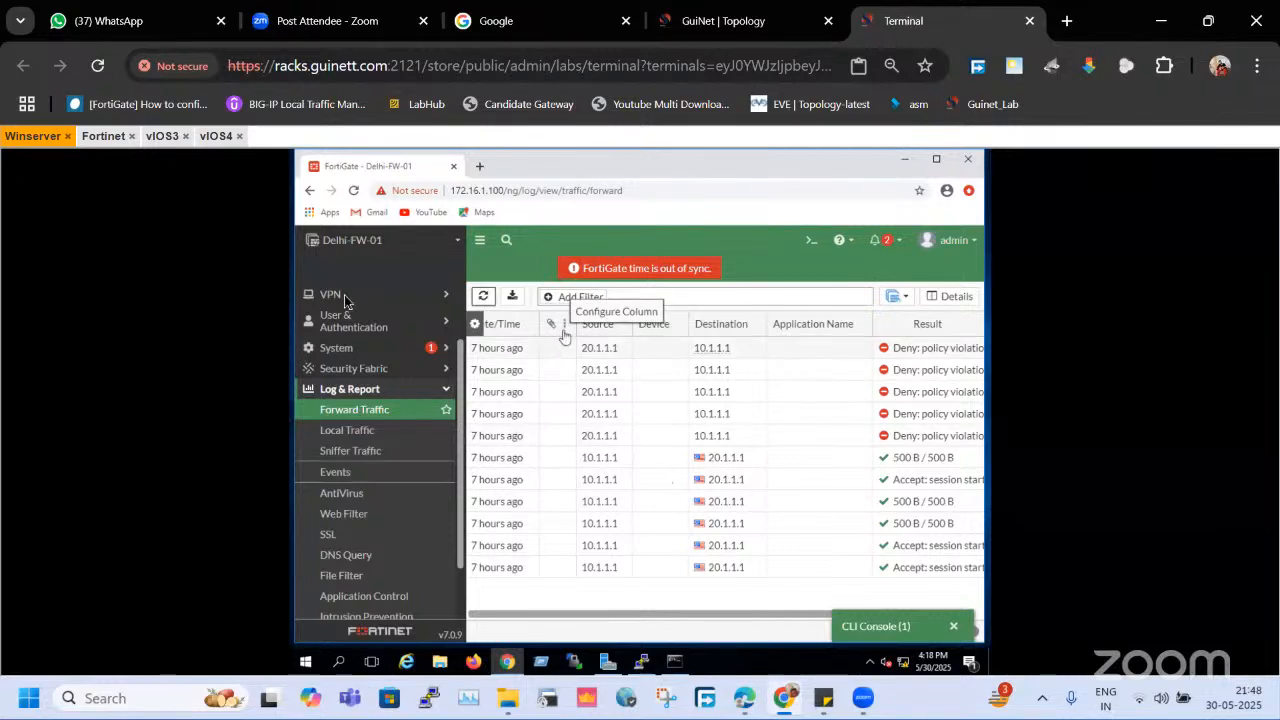
pyautogui.scroll(3, 345, 302)
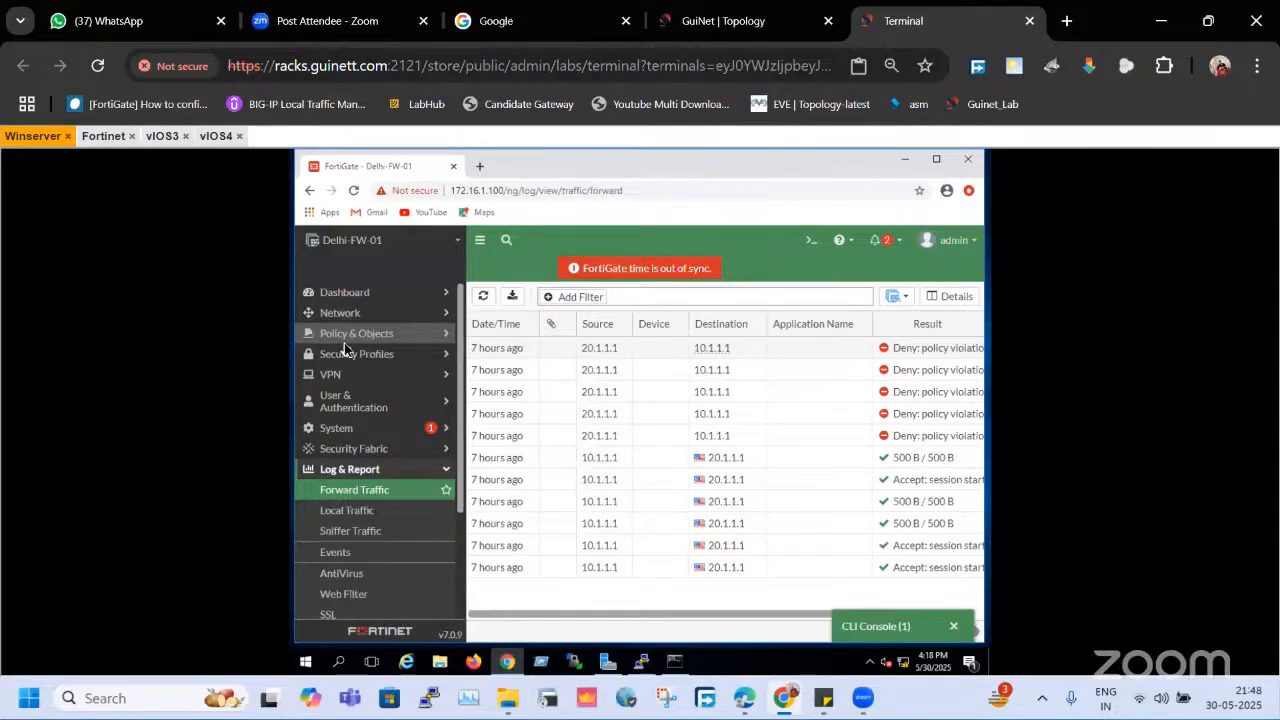
pyautogui.click(344, 344)
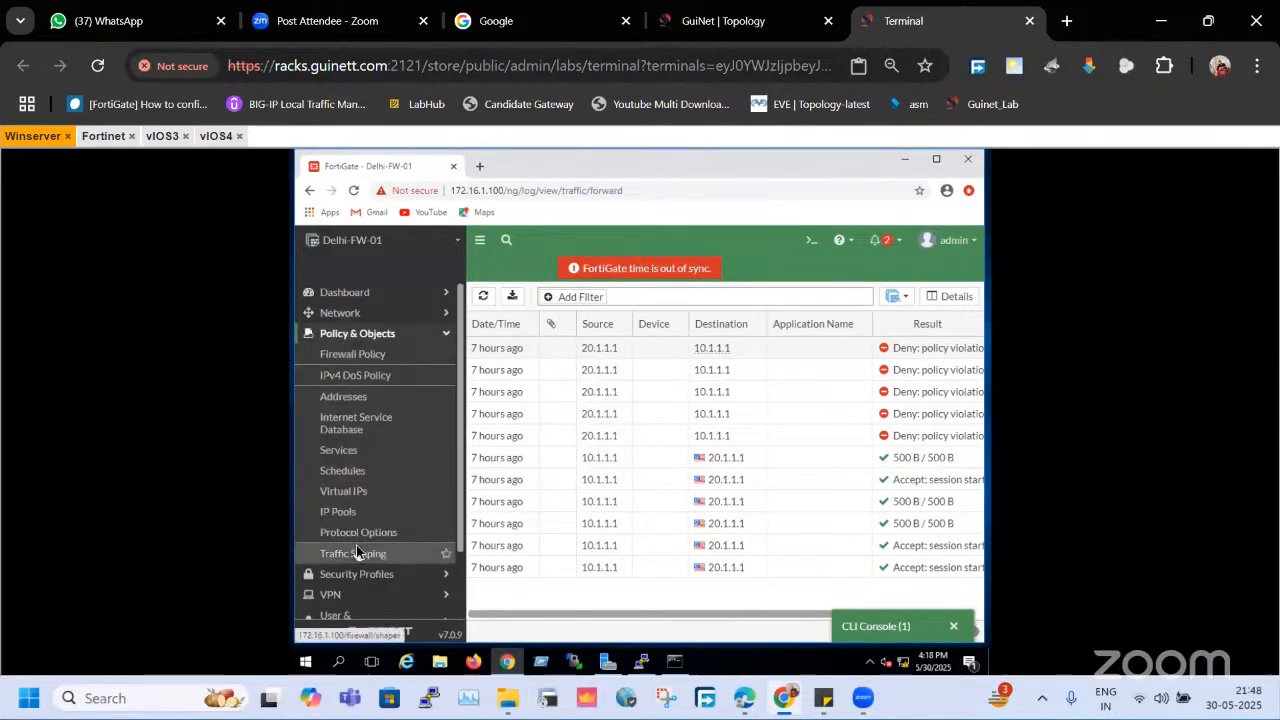
pyautogui.click(350, 399)
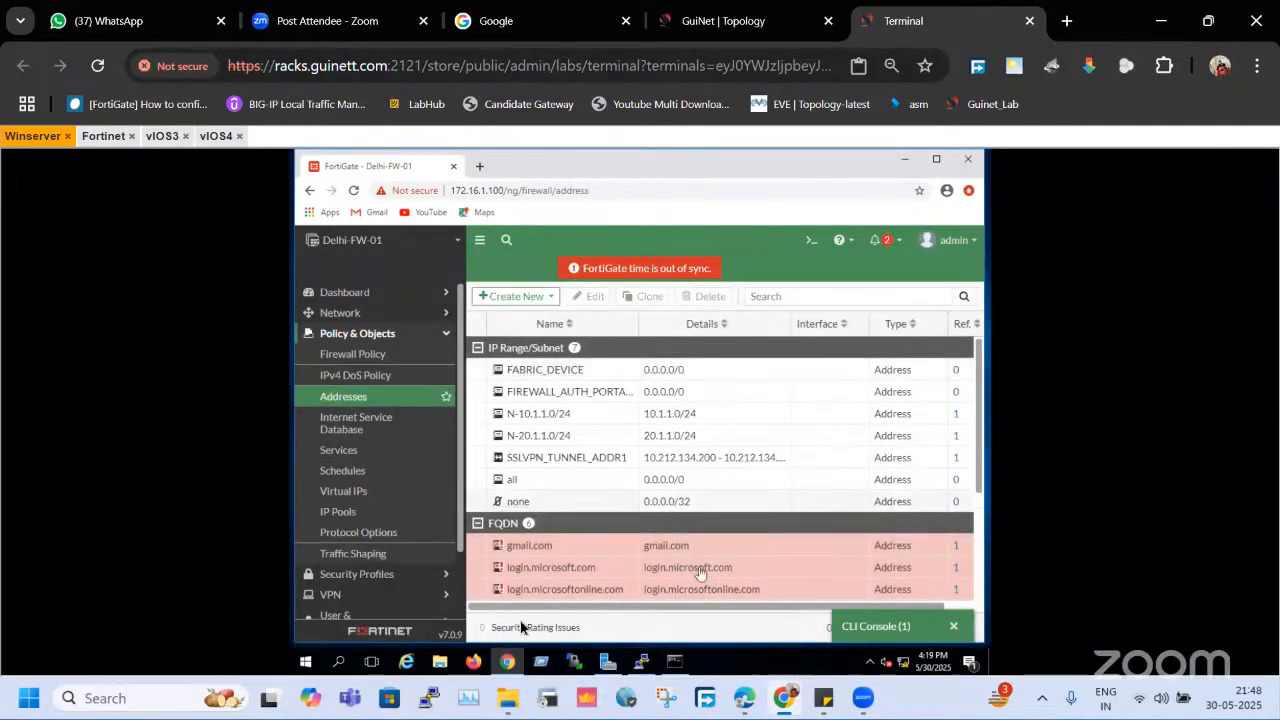
# - Inspect the details of the N-10.1.1.0/24 and N-20.1.1.0/24 subnet address objects
pyautogui.click(580, 415)
pyautogui.click(540, 438)
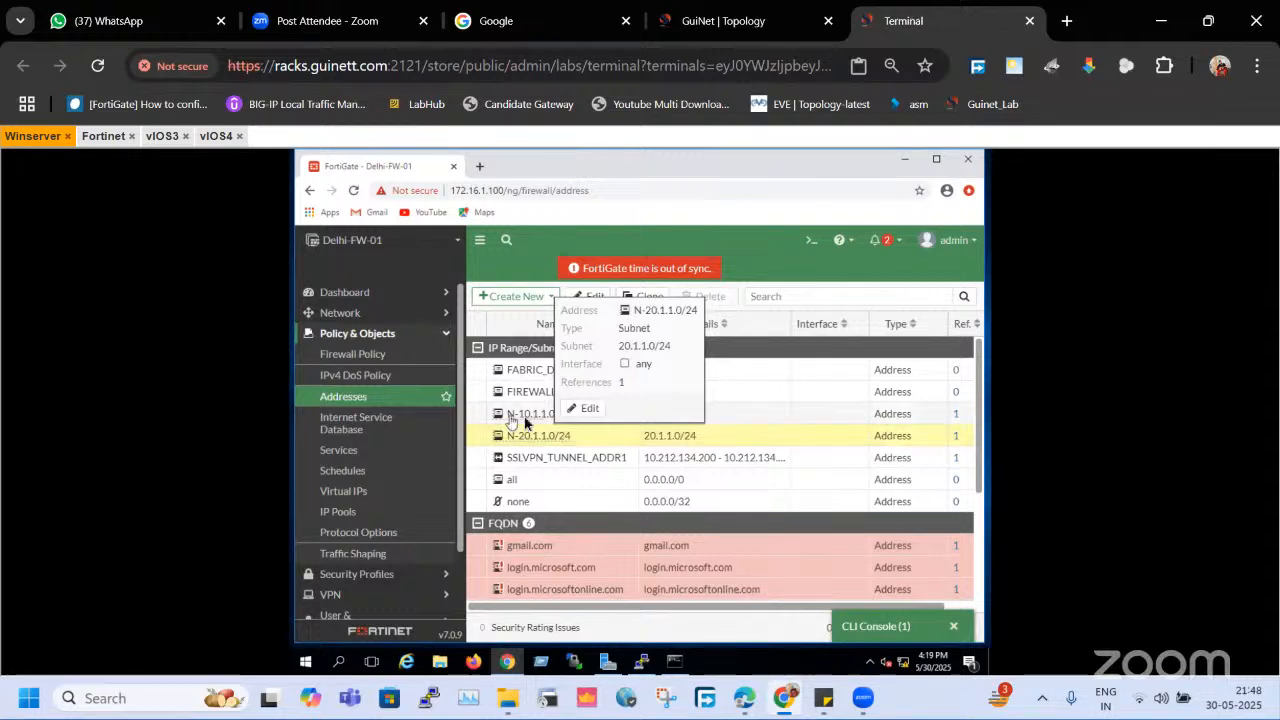
pyautogui.click(527, 424)
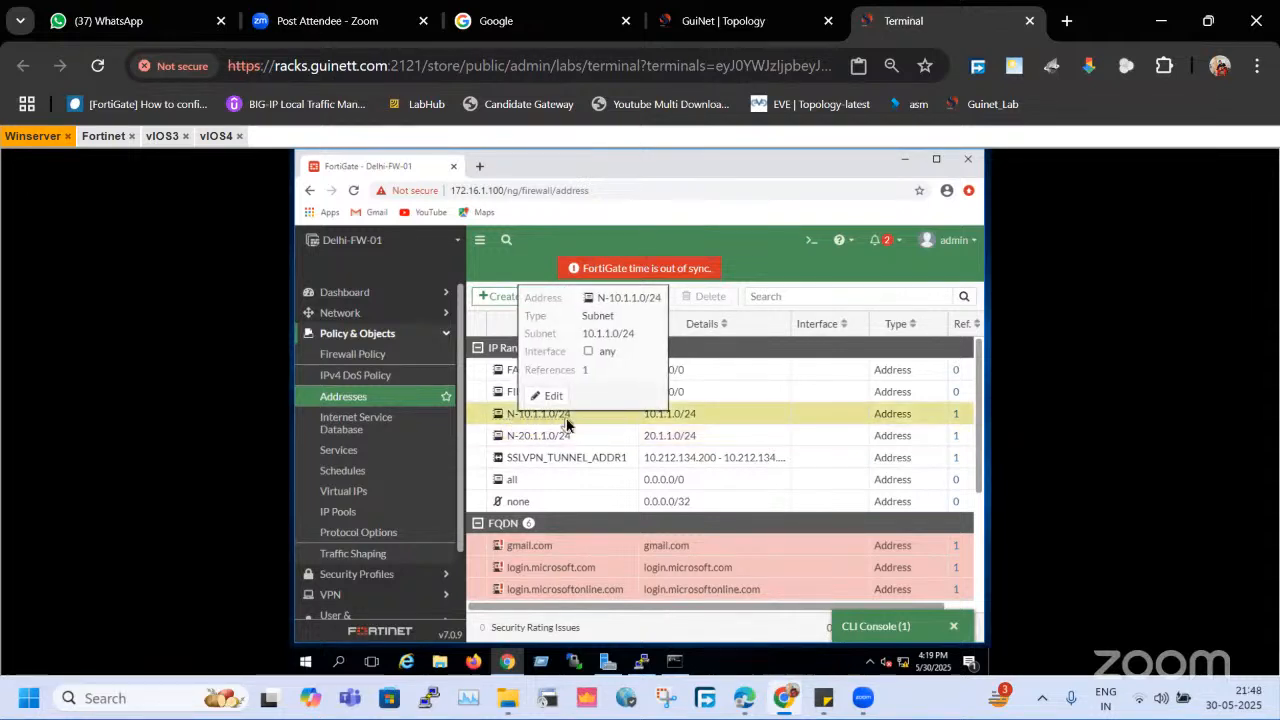
pyautogui.click(527, 438)
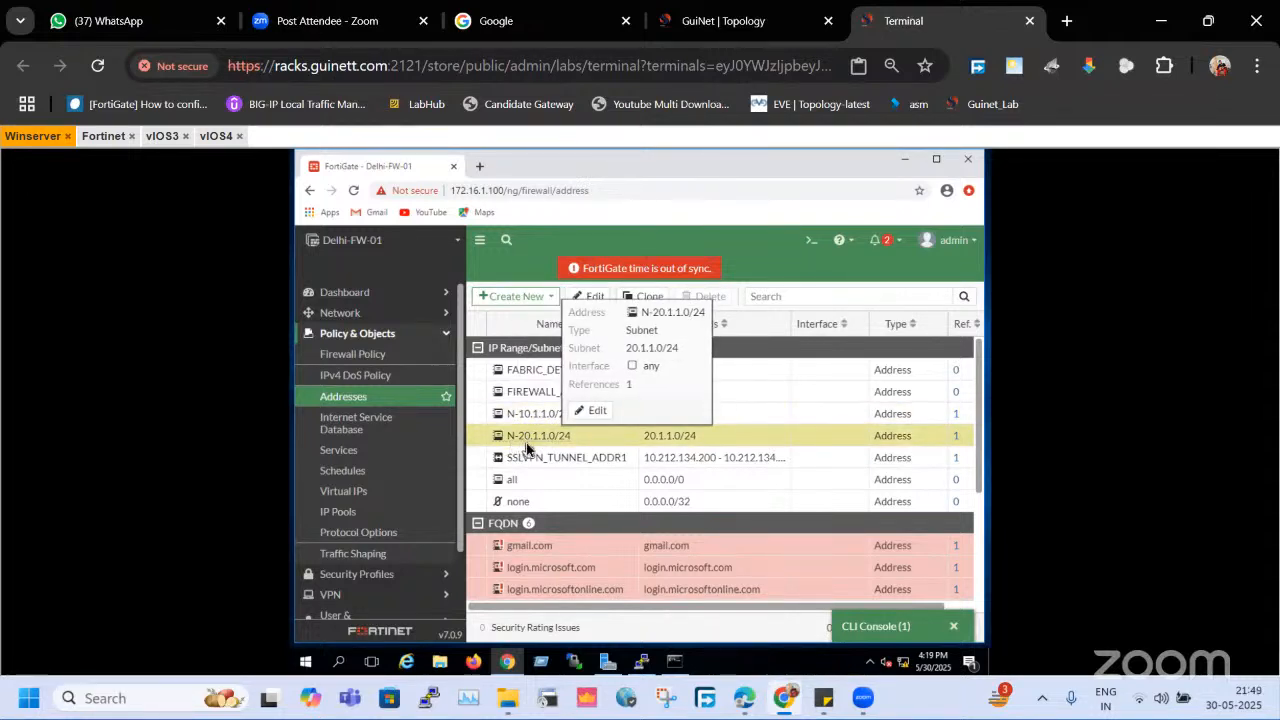
pyautogui.moveTo(538, 445)
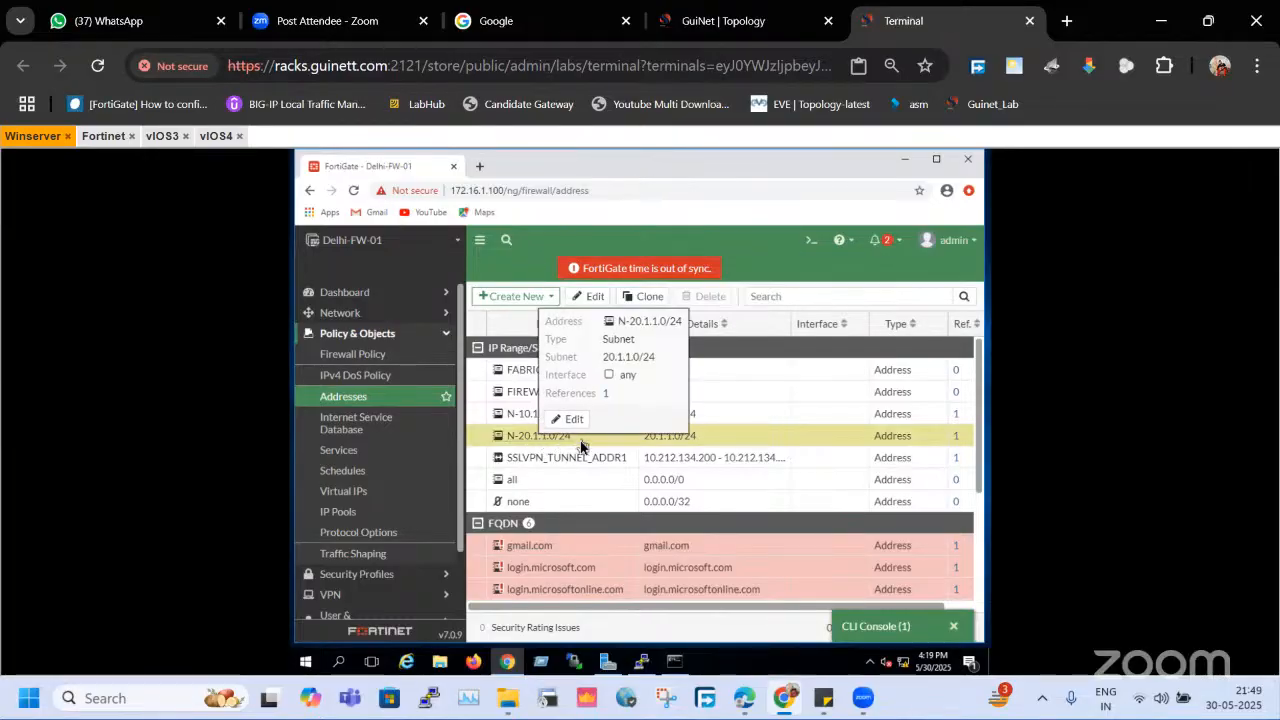
# - Review the remaining IP range entries, the FQDN addresses and the existing address groups in the address list
pyautogui.click(545, 370)
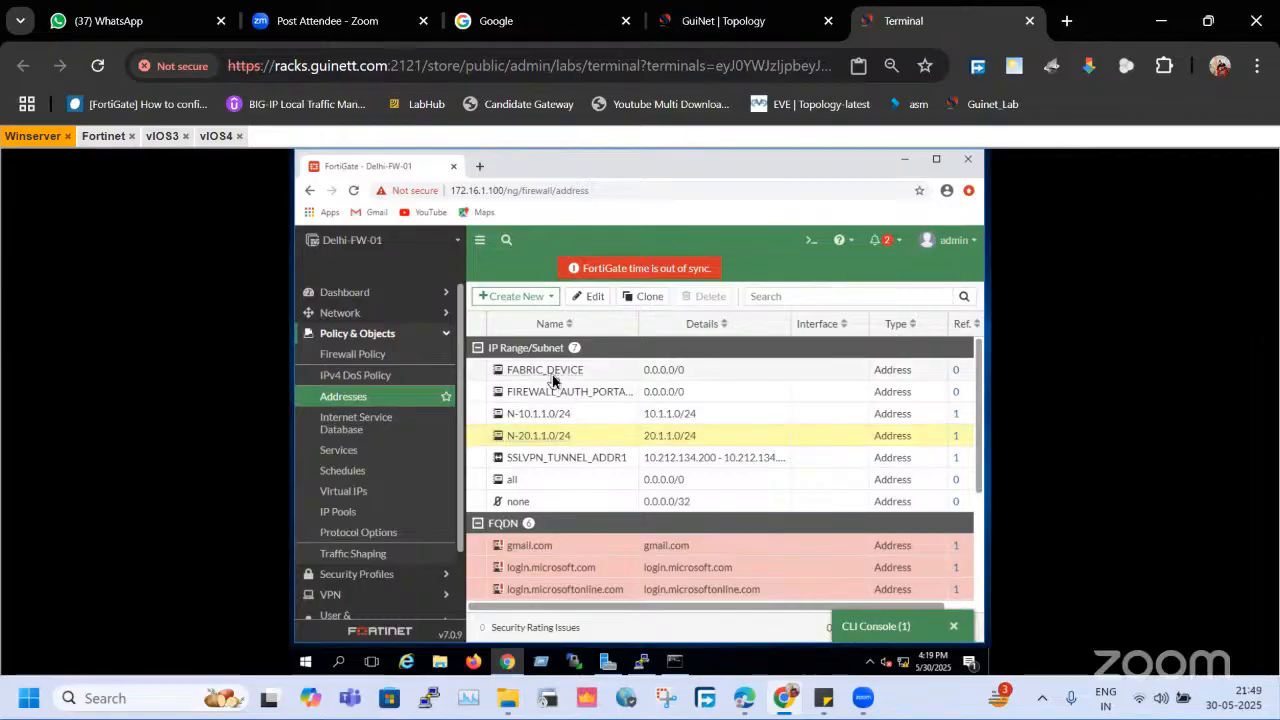
pyautogui.click(532, 415)
pyautogui.click(543, 457)
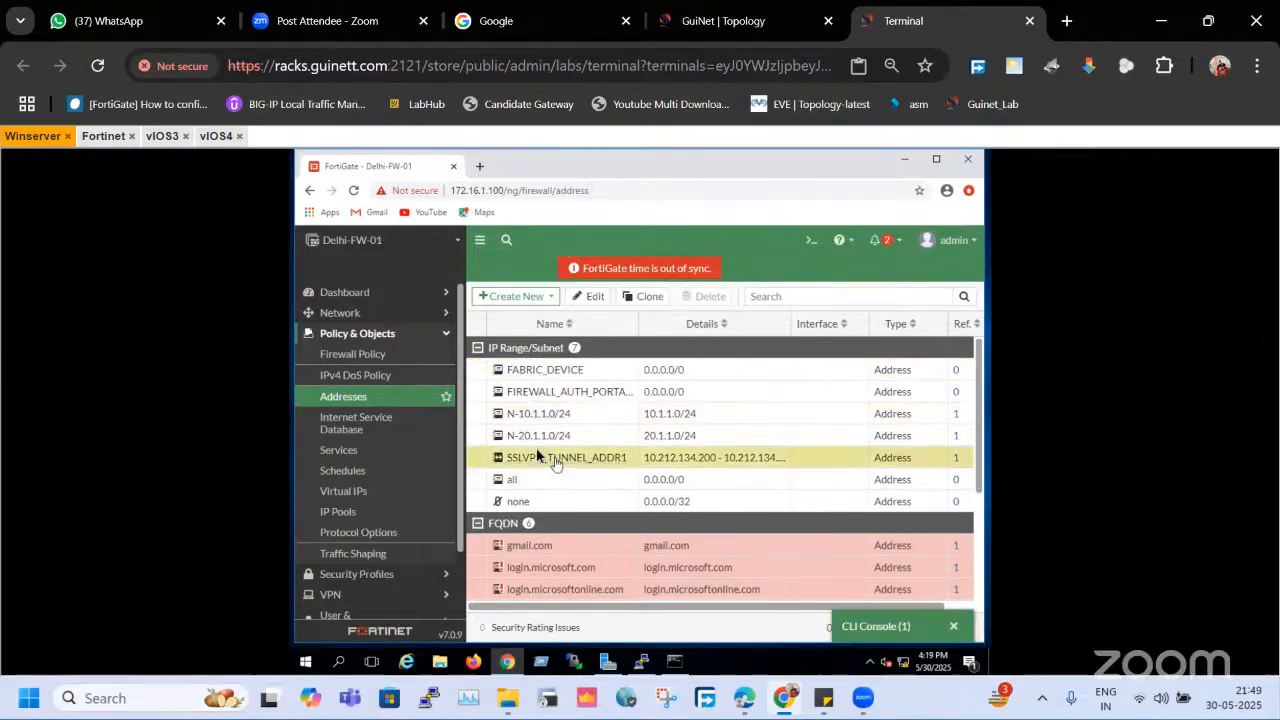
pyautogui.click(510, 480)
pyautogui.click(555, 501)
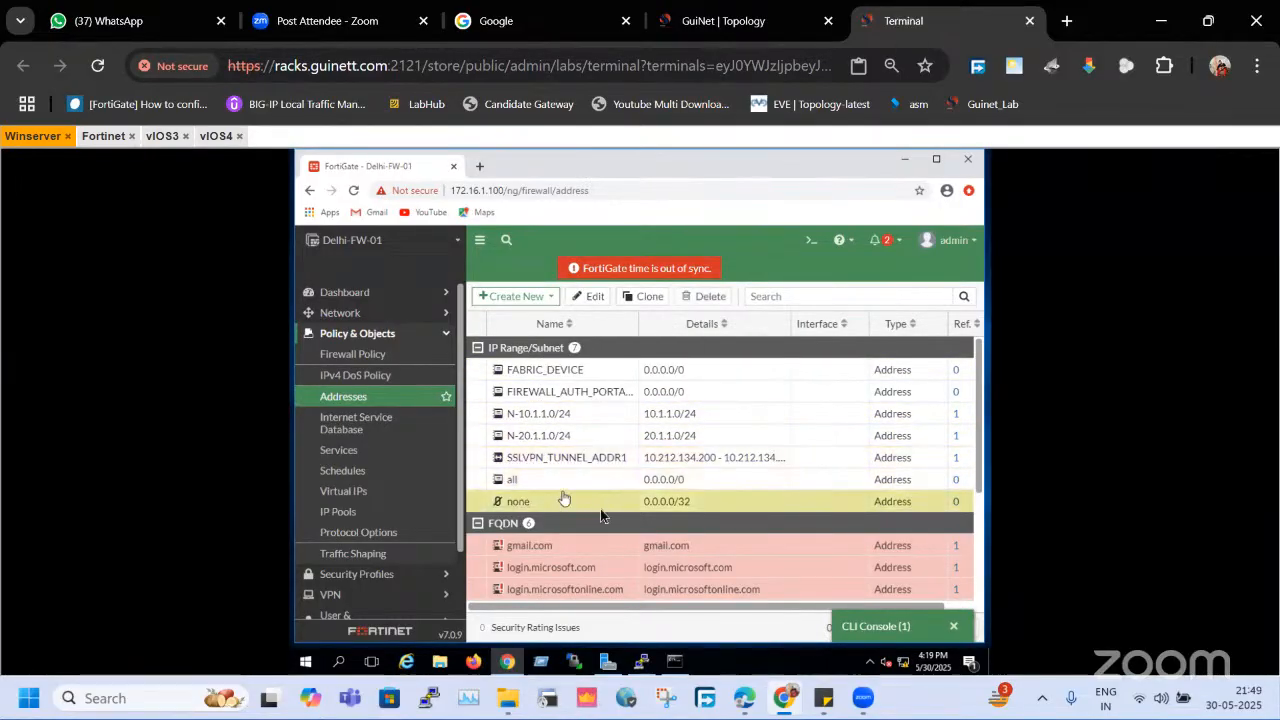
pyautogui.scroll(-3, 598, 530)
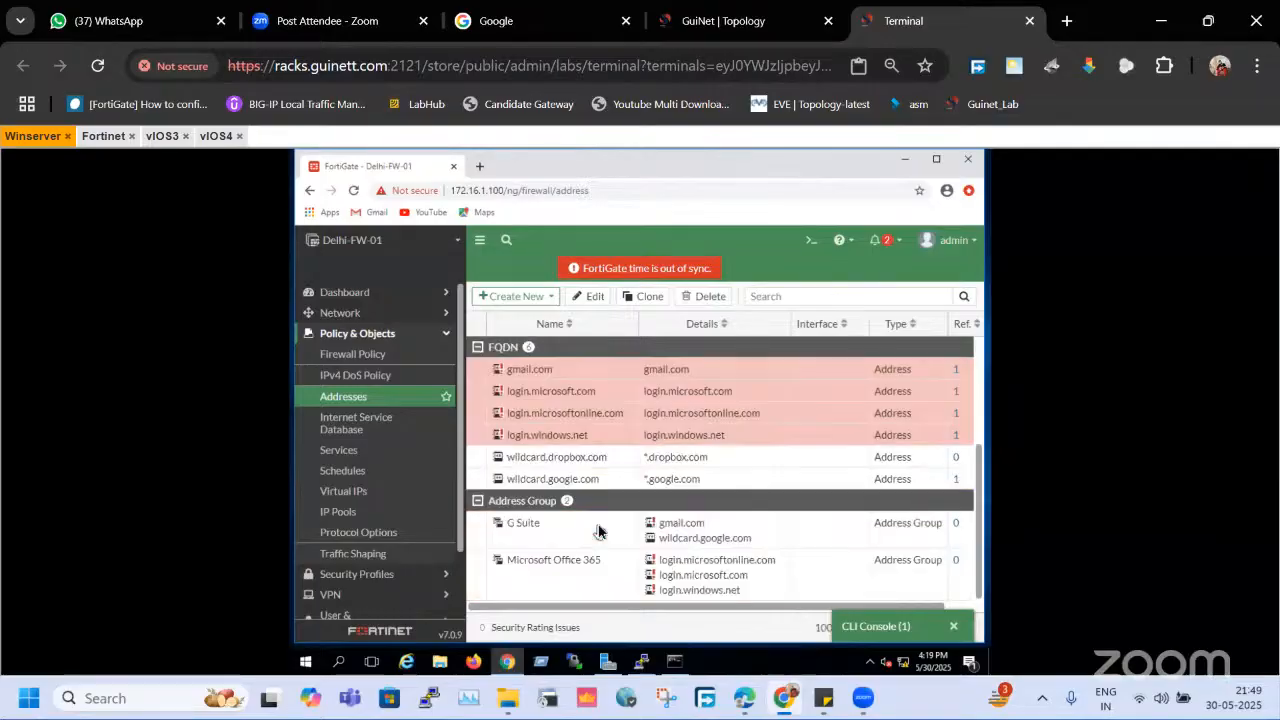
pyautogui.click(558, 391)
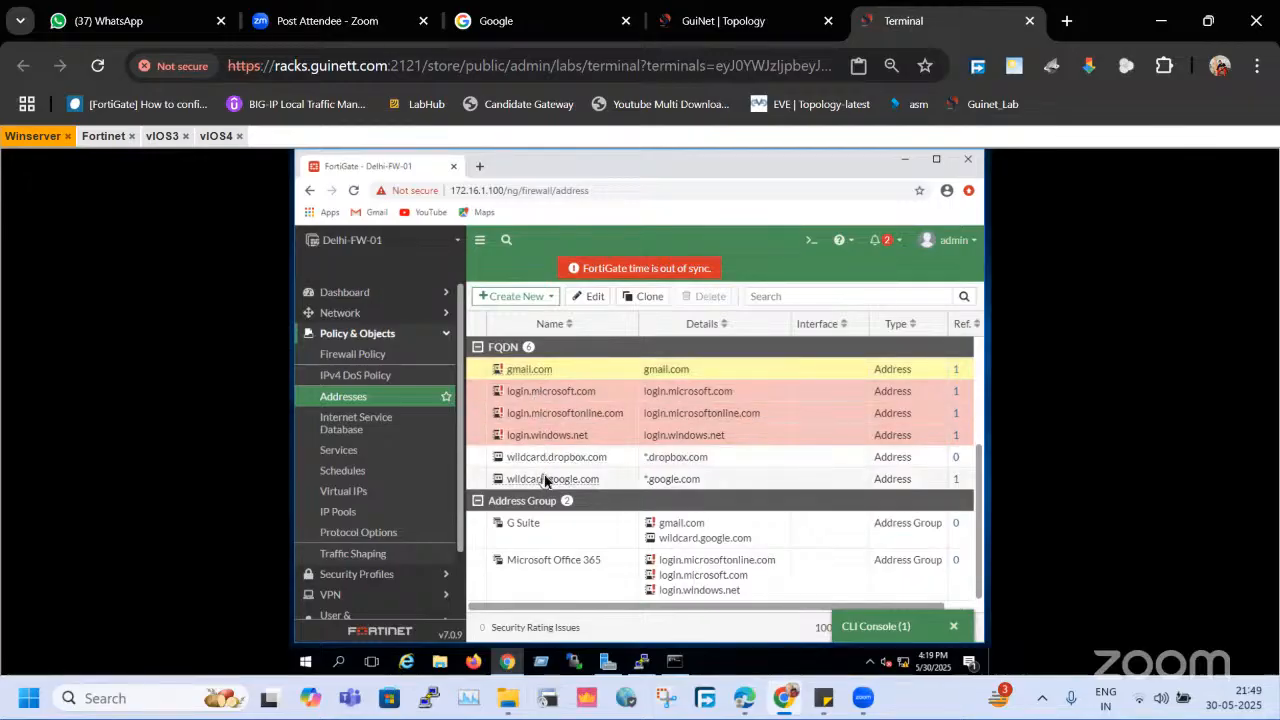
pyautogui.click(583, 587)
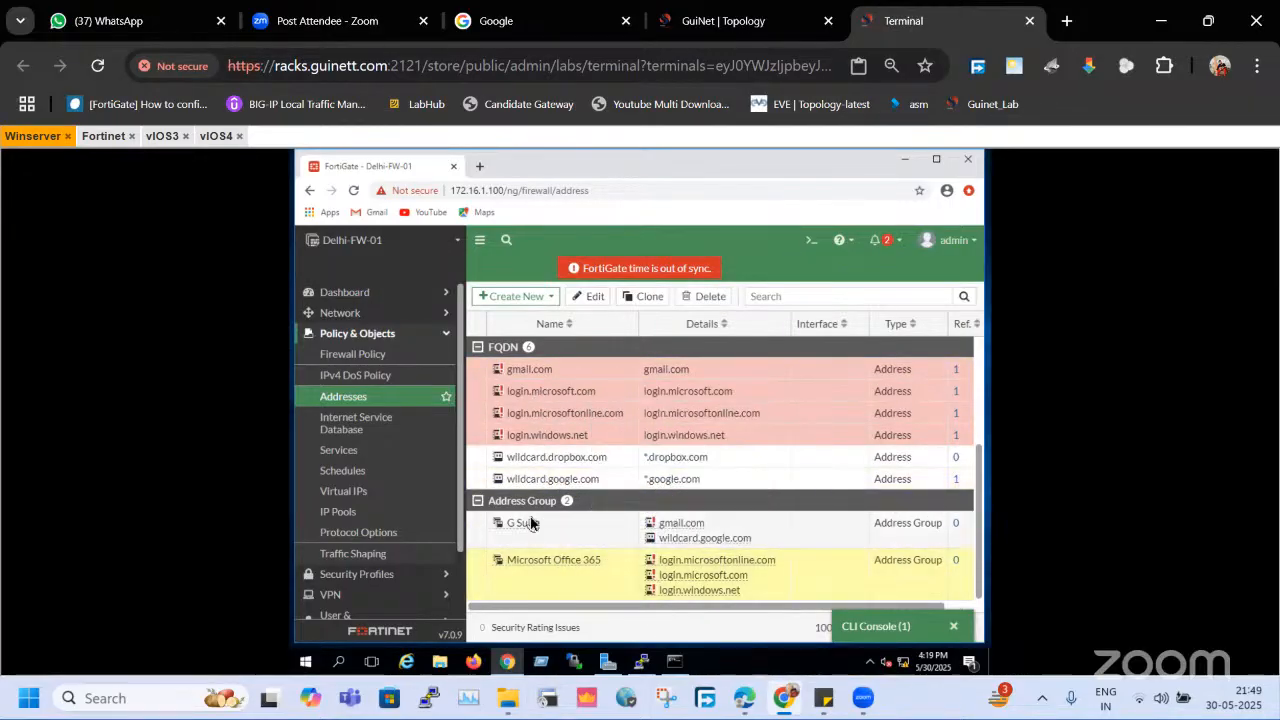
pyautogui.scroll(3, 528, 477)
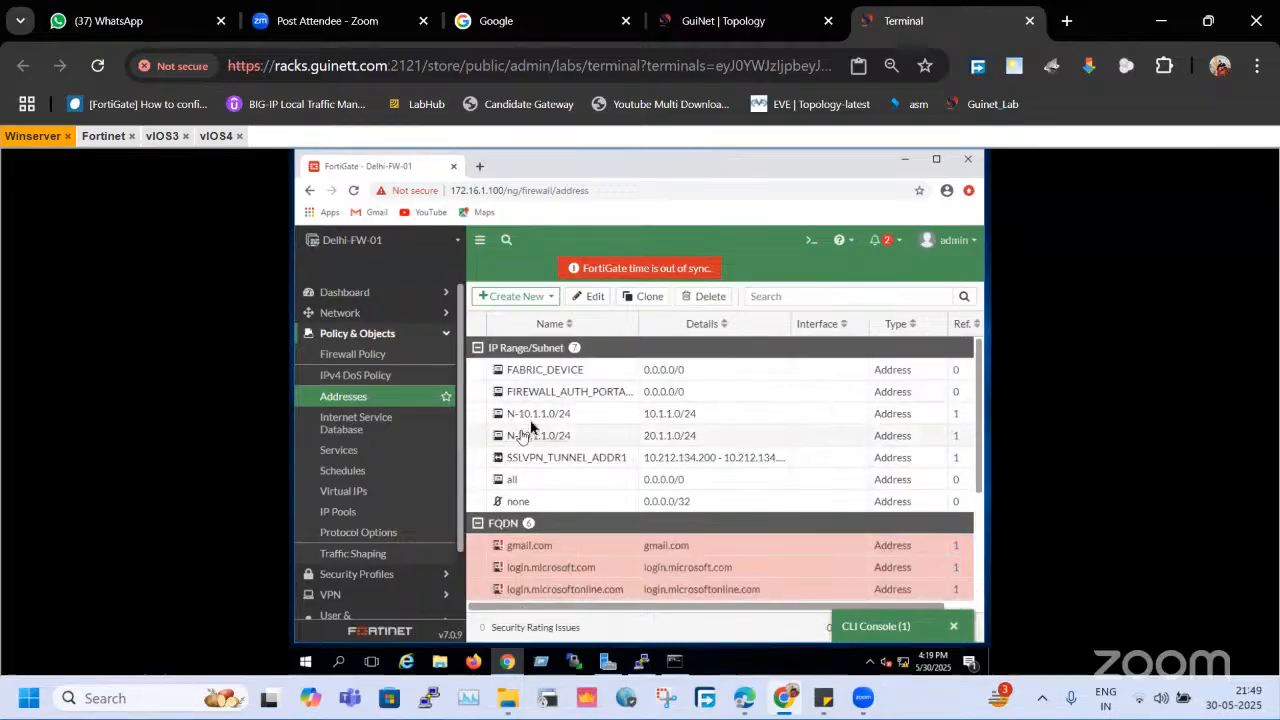
pyautogui.scroll(-3, 562, 543)
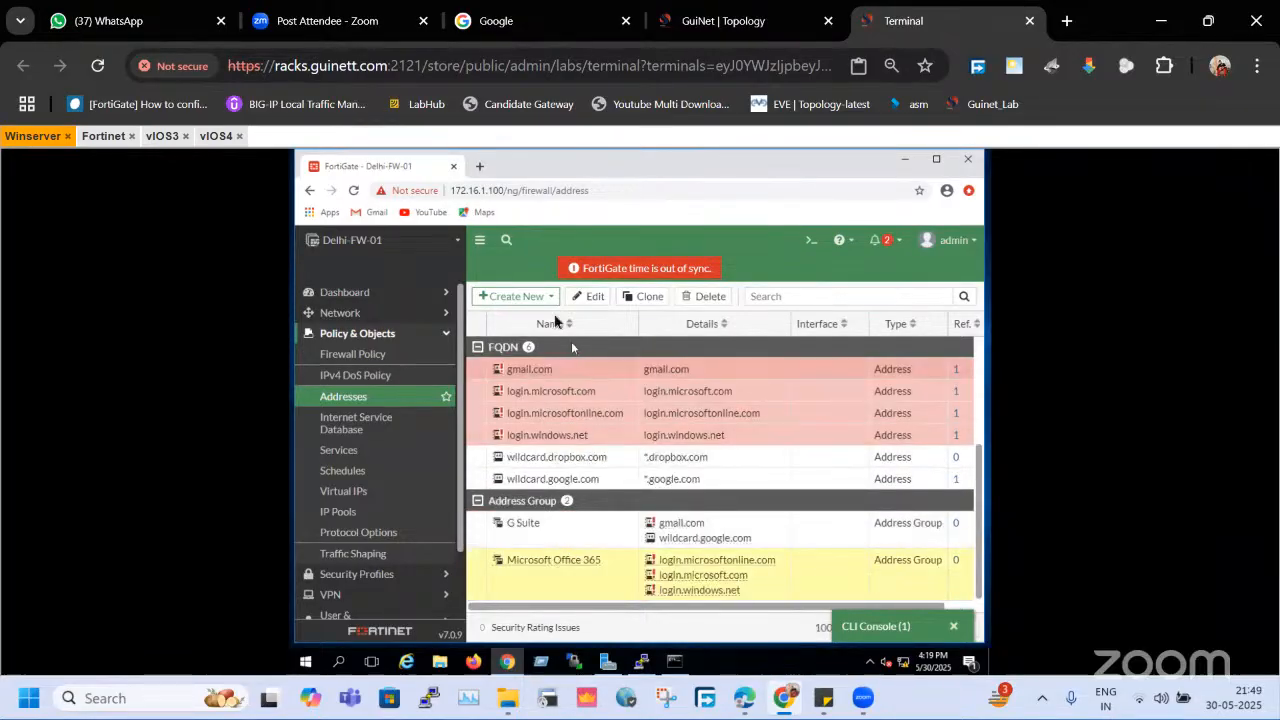
pyautogui.click(525, 297)
pyautogui.click(507, 316)
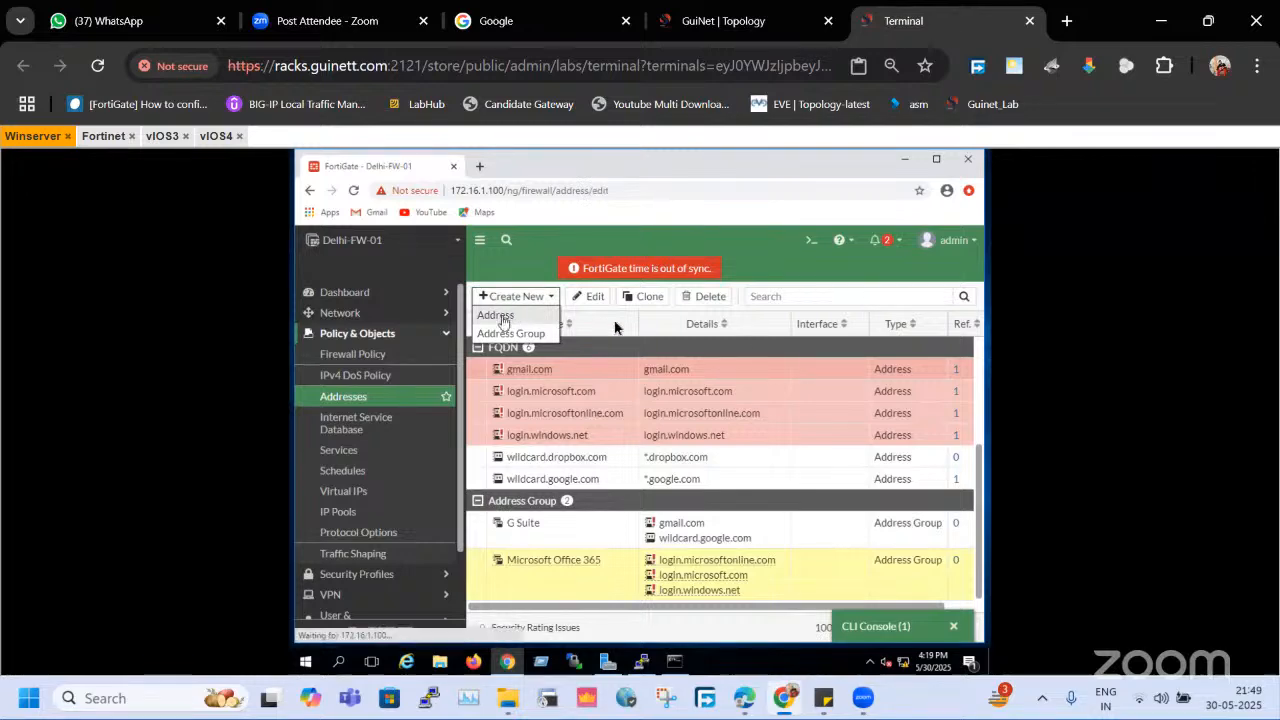
pyautogui.click(768, 628)
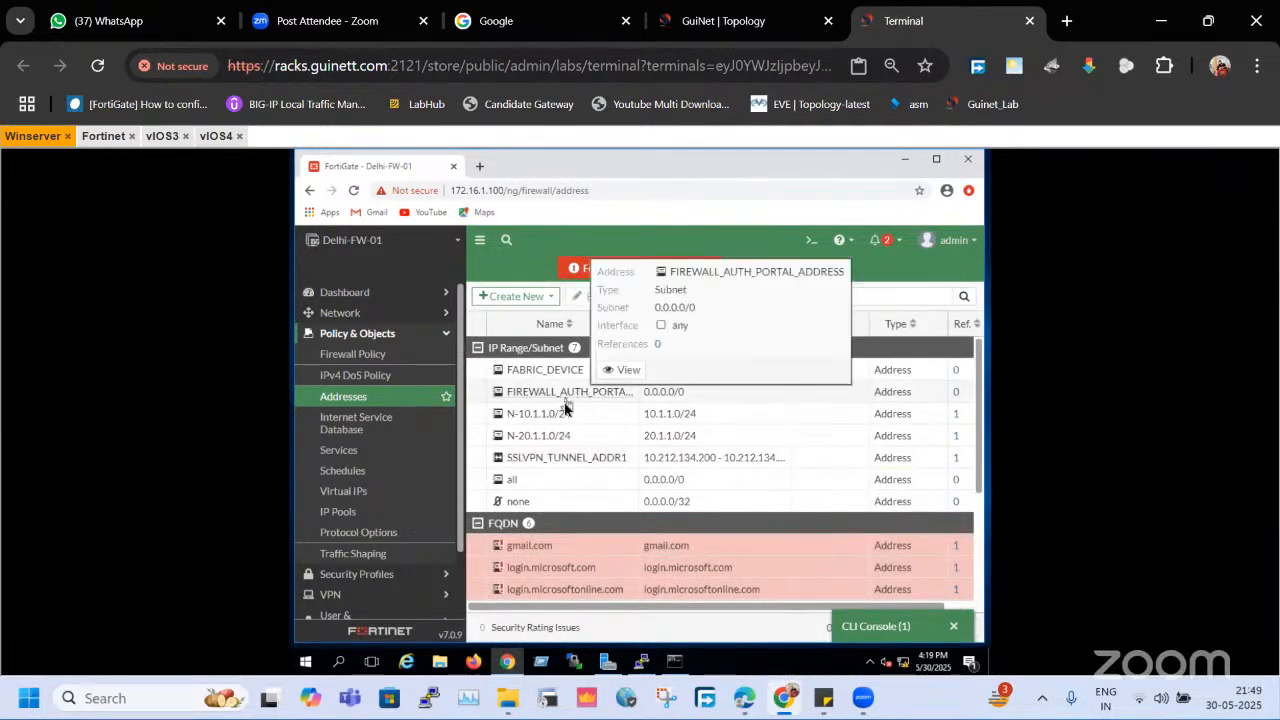
pyautogui.click(560, 413)
# - Create a subnet address object named N-11.1.1.0/24 with IP/netmask 11.1.1.0/24 and save it
pyautogui.click(548, 296)
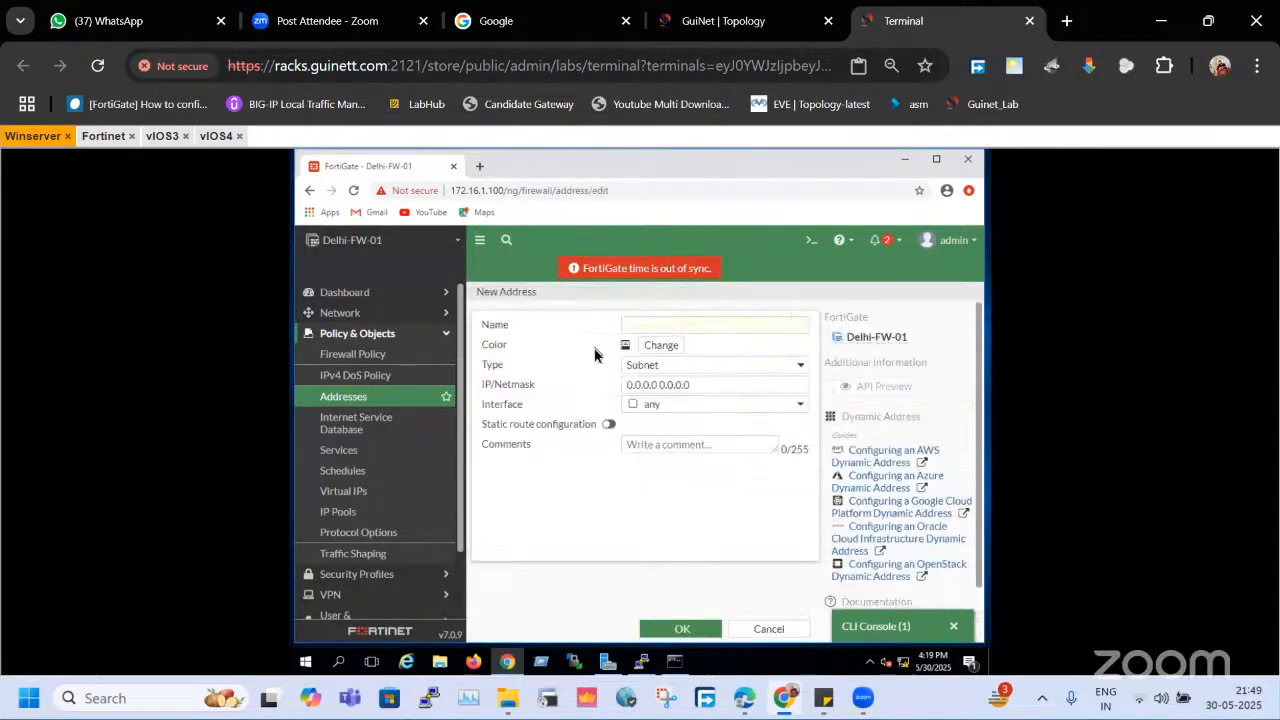
pyautogui.click(634, 330)
pyautogui.write('N-11.1.1.0/24')
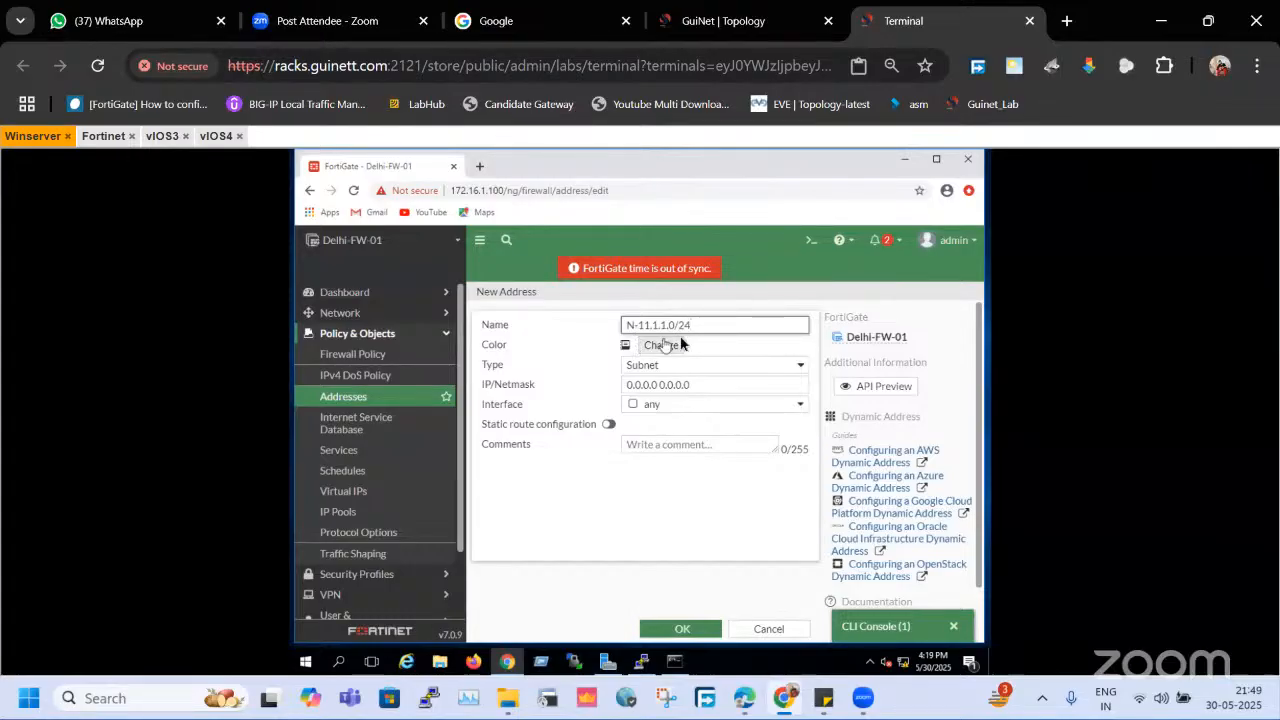
pyautogui.moveTo(705, 327); pyautogui.dragTo(632, 337)
pyautogui.hotkey('ctrl', 'c')
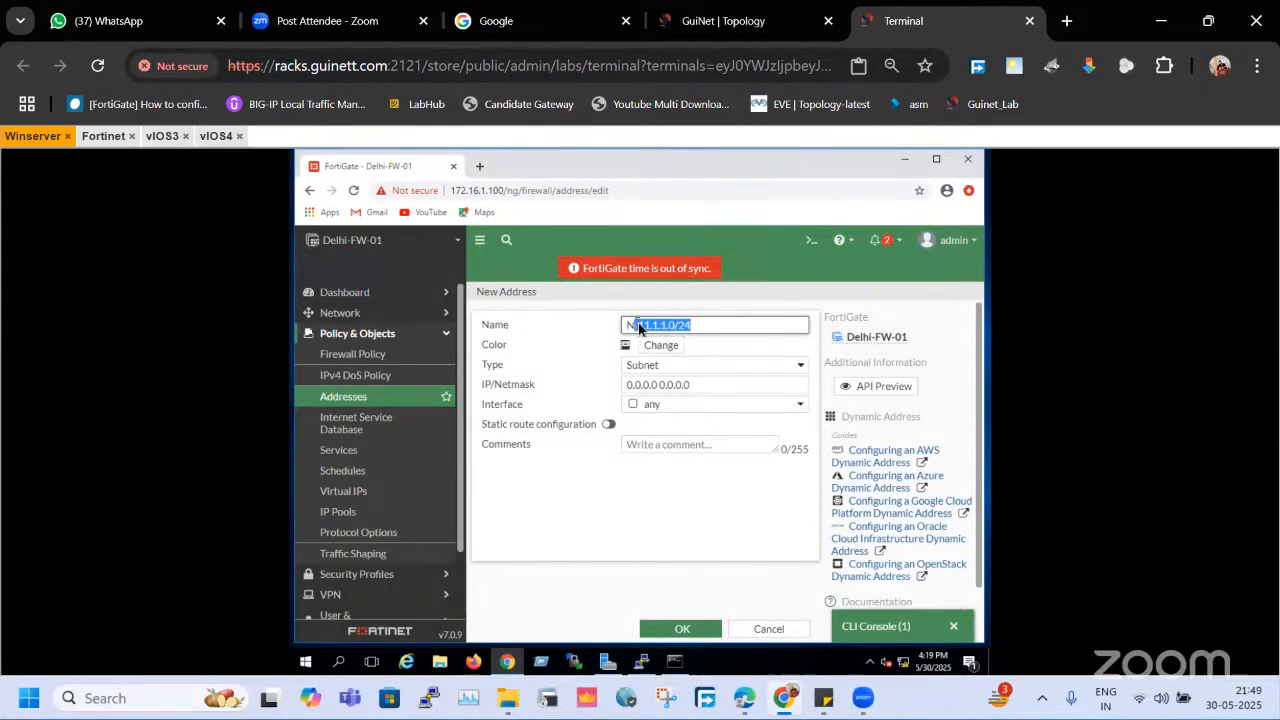
pyautogui.press('Tab')
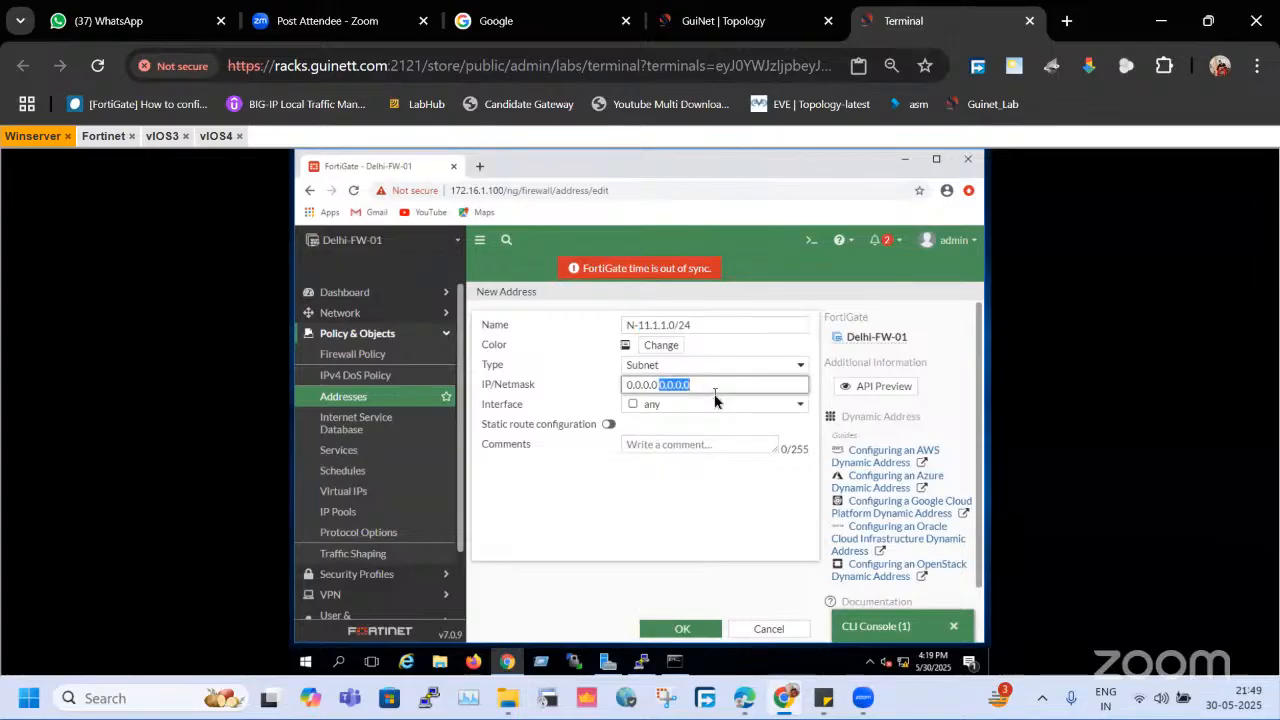
pyautogui.hotkey('ctrl', 'v')
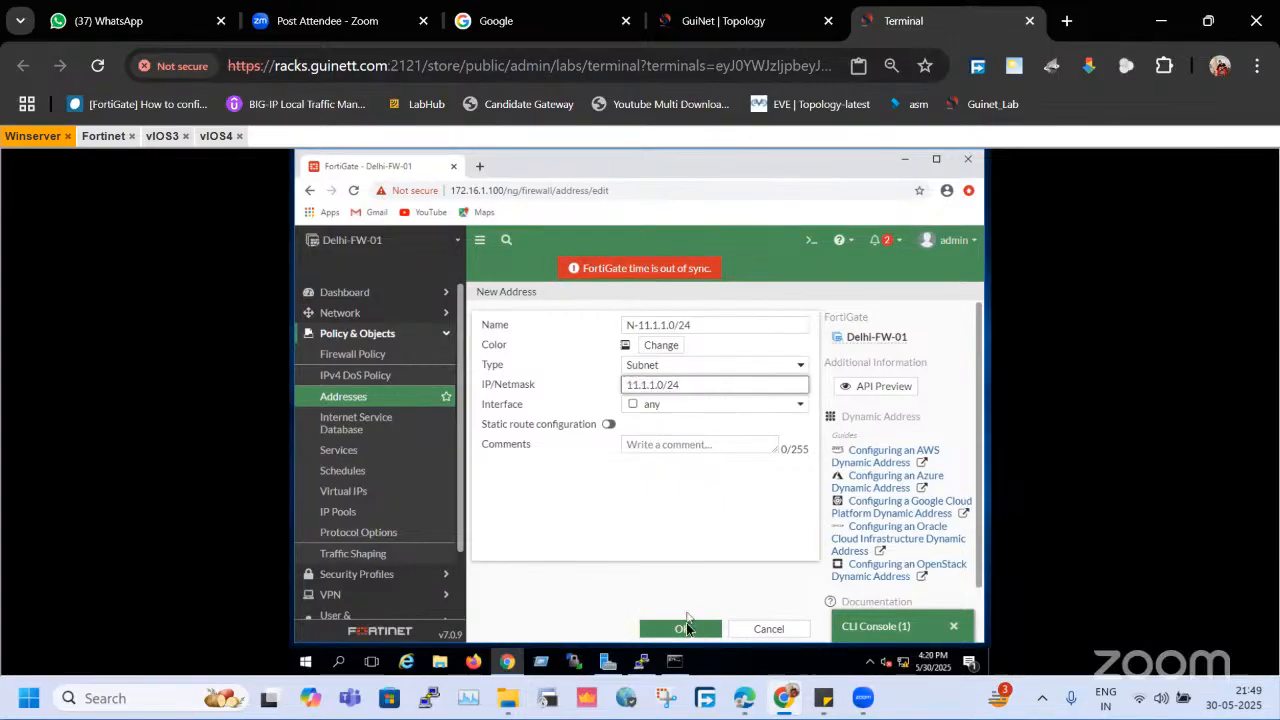
pyautogui.moveTo(674, 661)
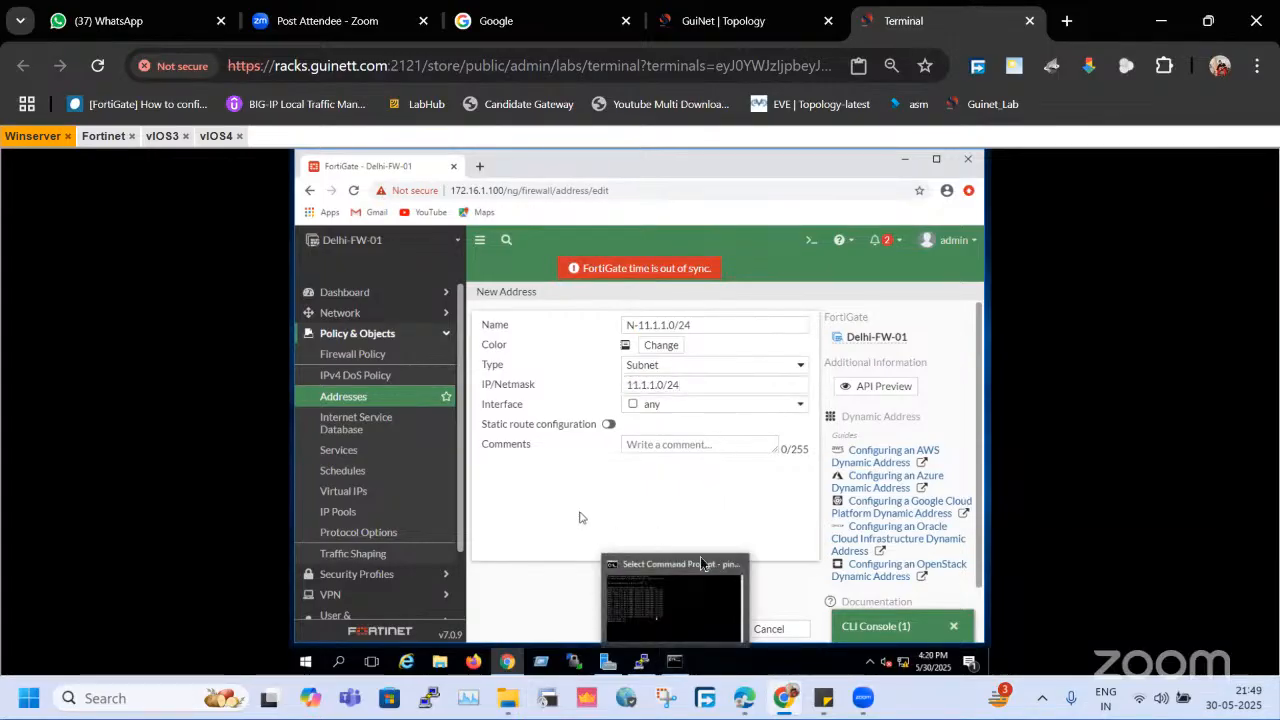
pyautogui.click(690, 628)
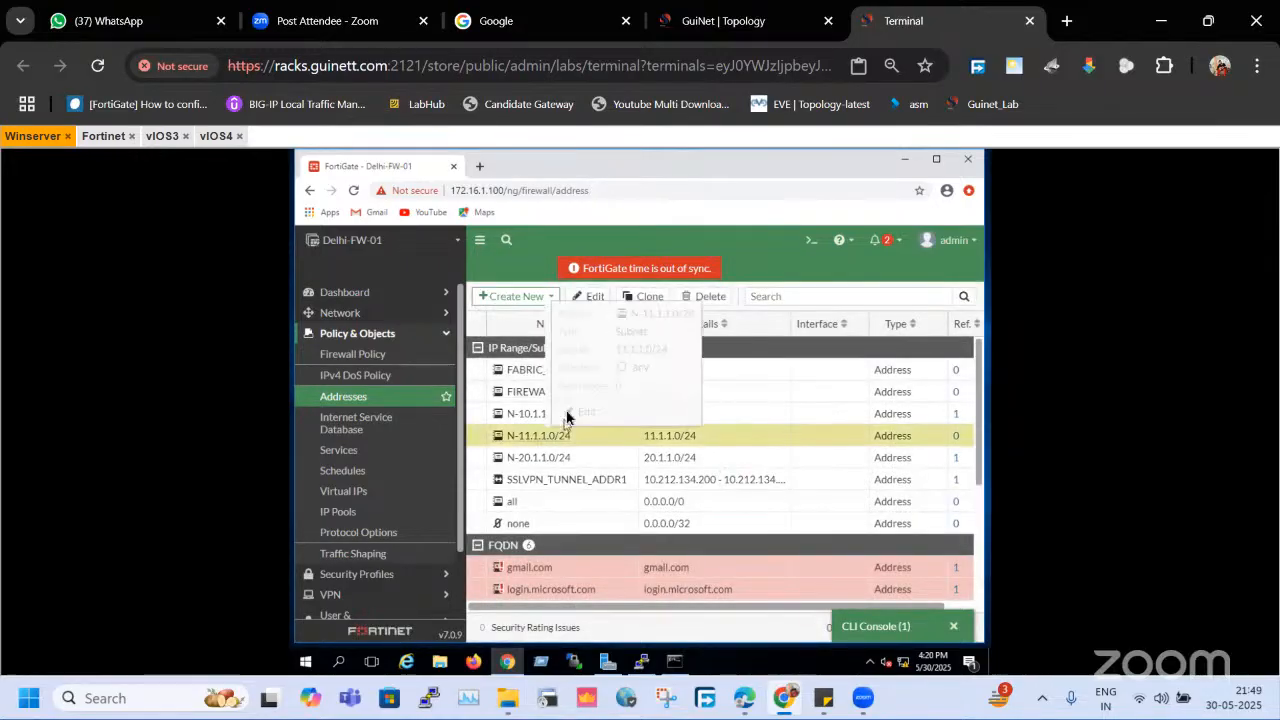
# - Check the N-10.1.1.0/24 entry in the address list and close the minimised CLI console
pyautogui.click(572, 414)
pyautogui.click(955, 627)
pyautogui.click(785, 501)
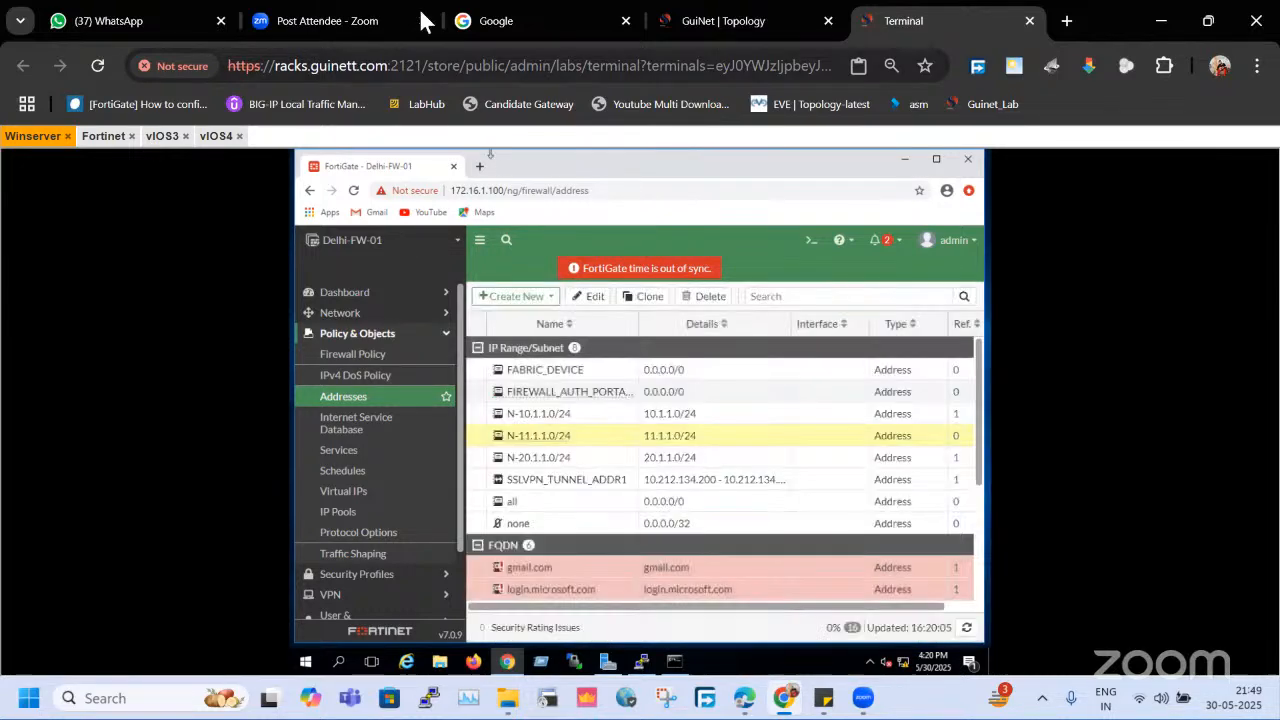
# - Compare the LAN subnet behind port3 on the topology diagram with the firewall's address objects
pyautogui.click(718, 21)
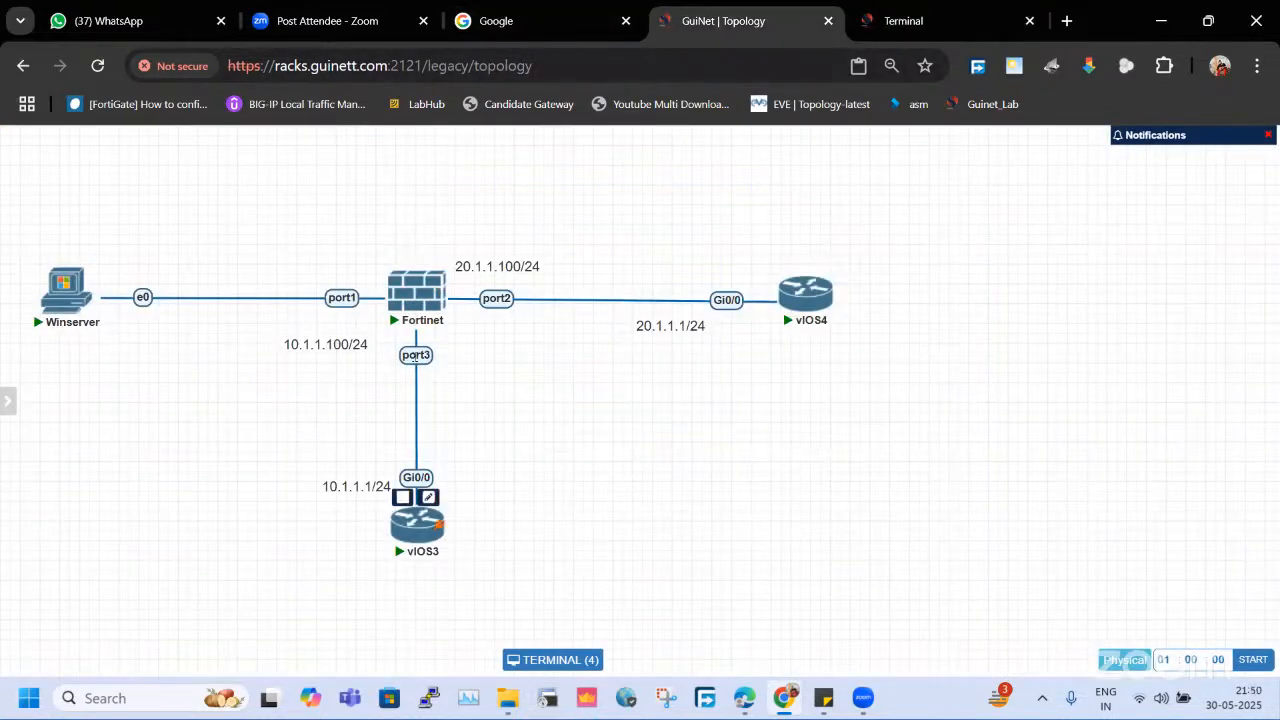
pyautogui.click(866, 18)
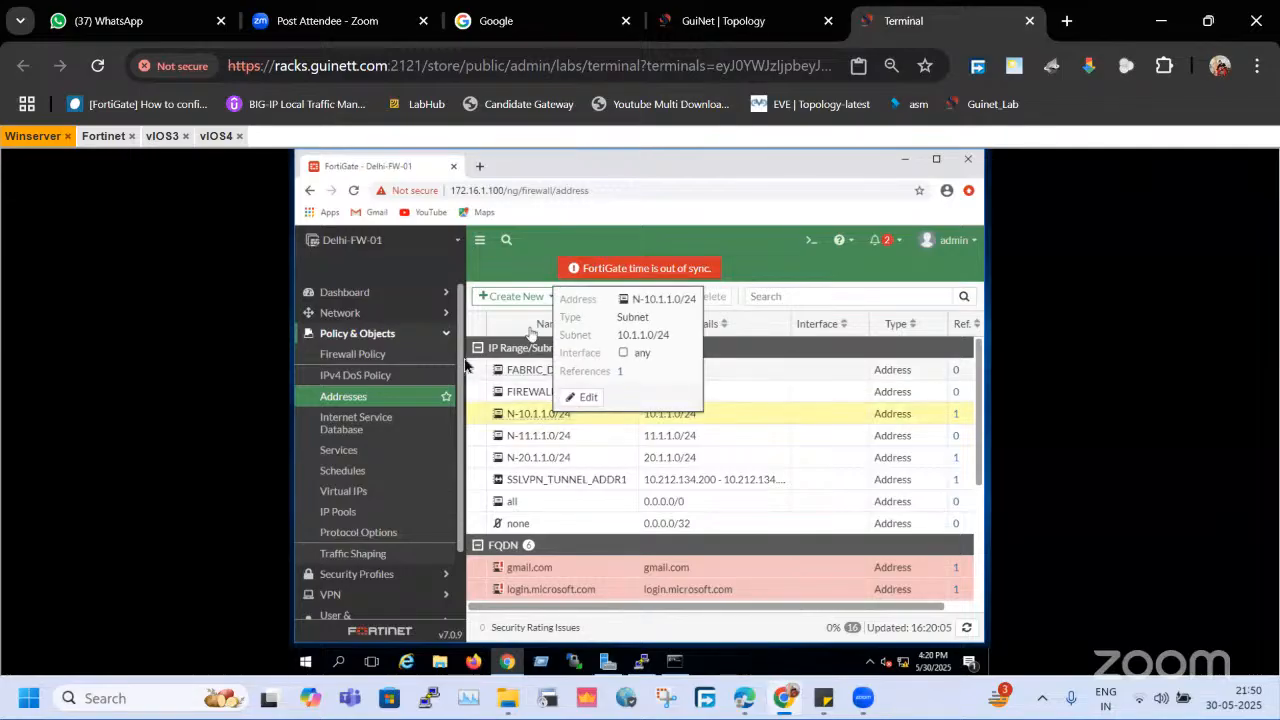
pyautogui.click(698, 12)
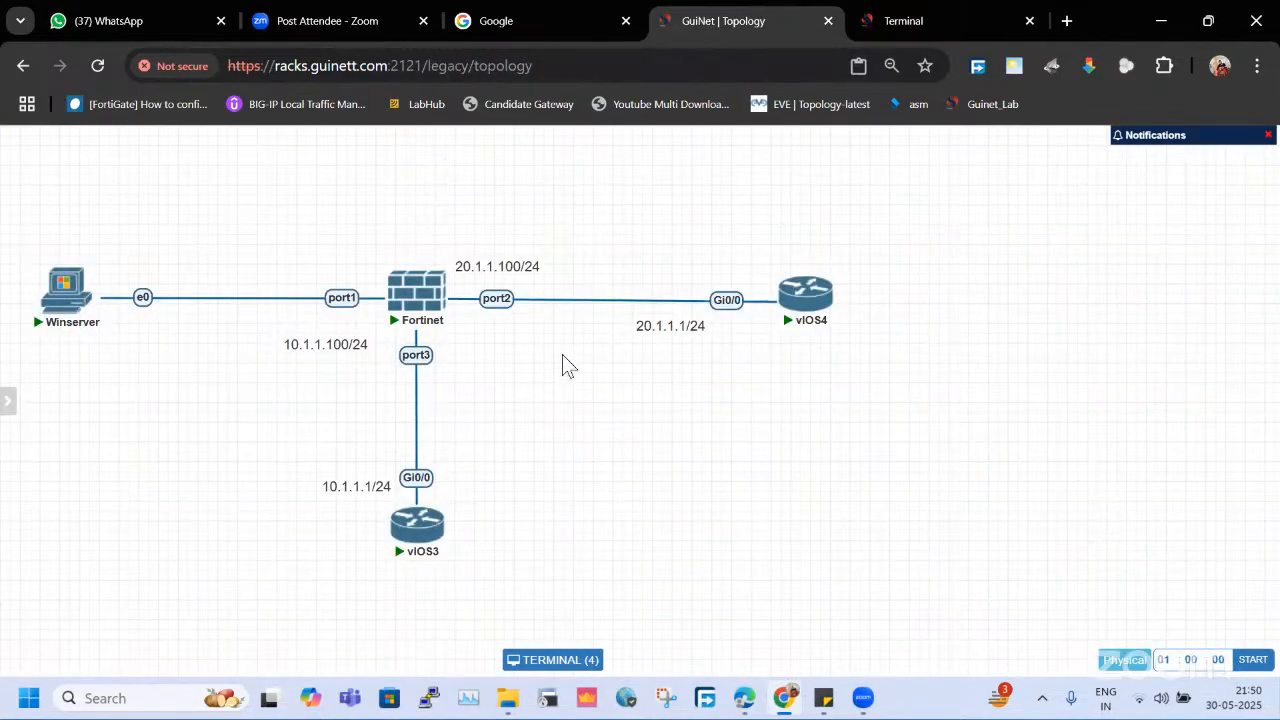
pyautogui.click(905, 20)
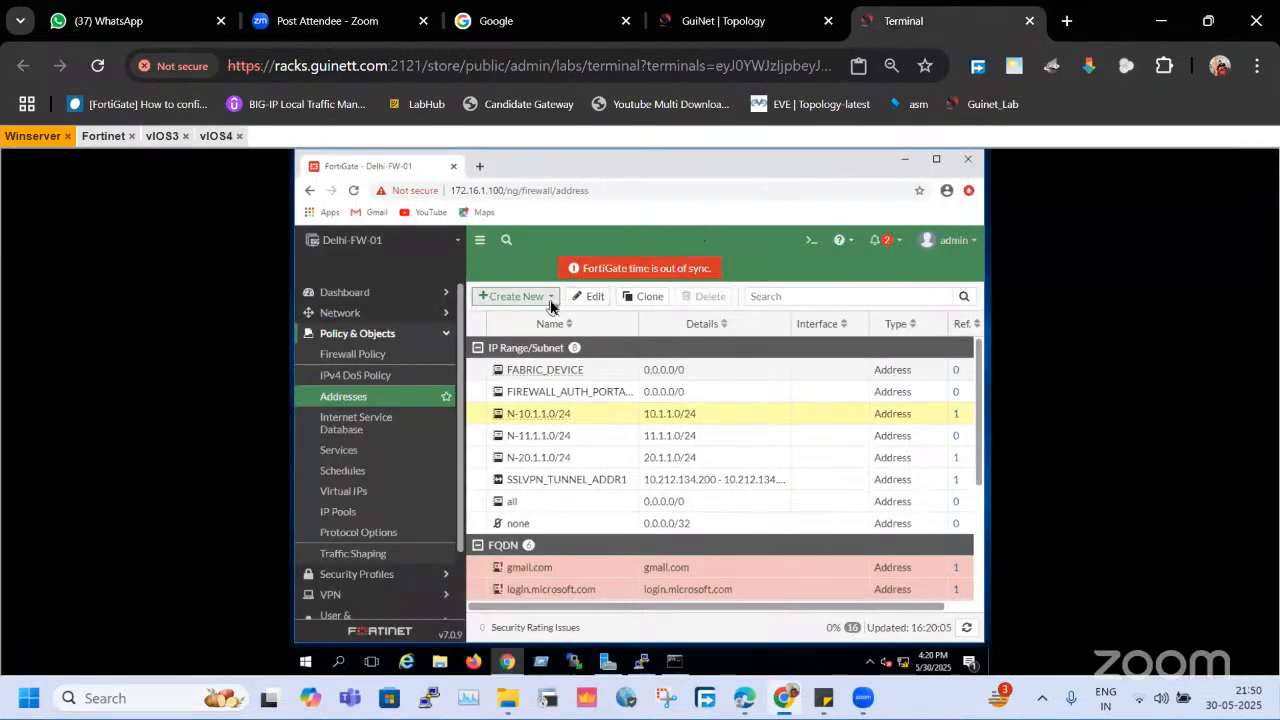
# - Create an address group named LAN-Group with members N-10.1.1.0/24 and N-11.1.1.0/24 and save it
pyautogui.click(514, 296)
pyautogui.click(540, 335)
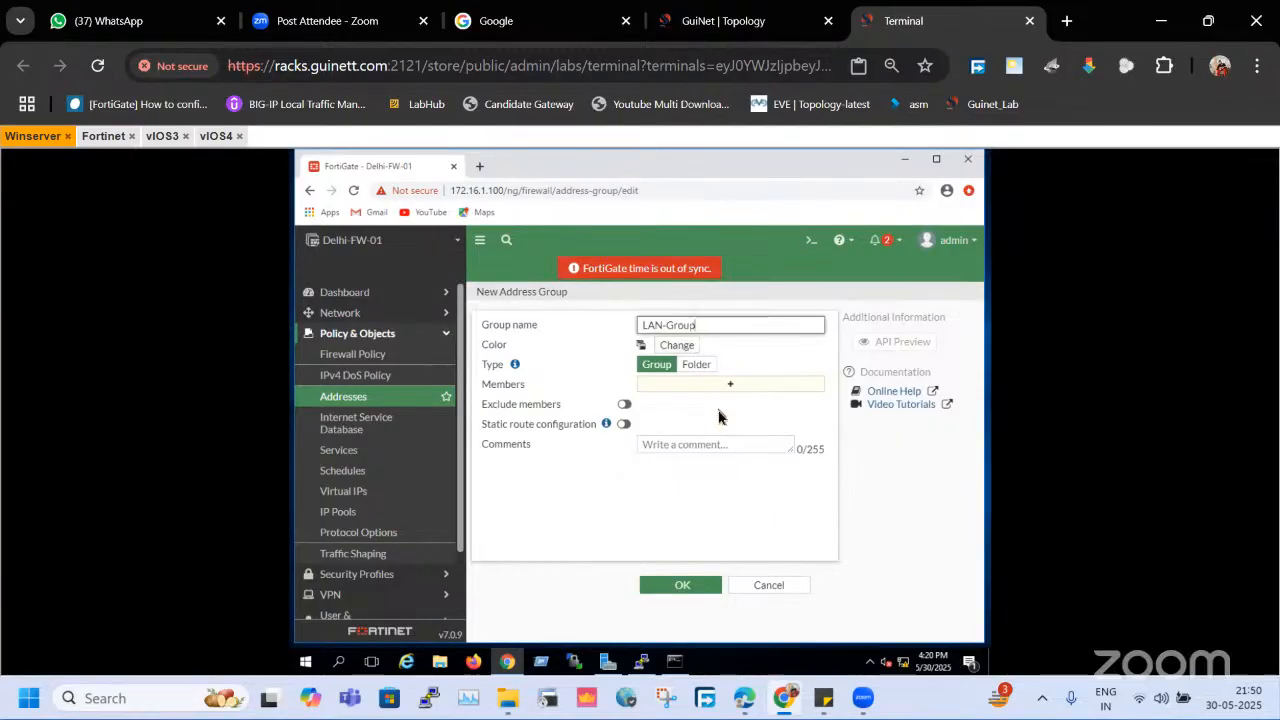
pyautogui.click(751, 384)
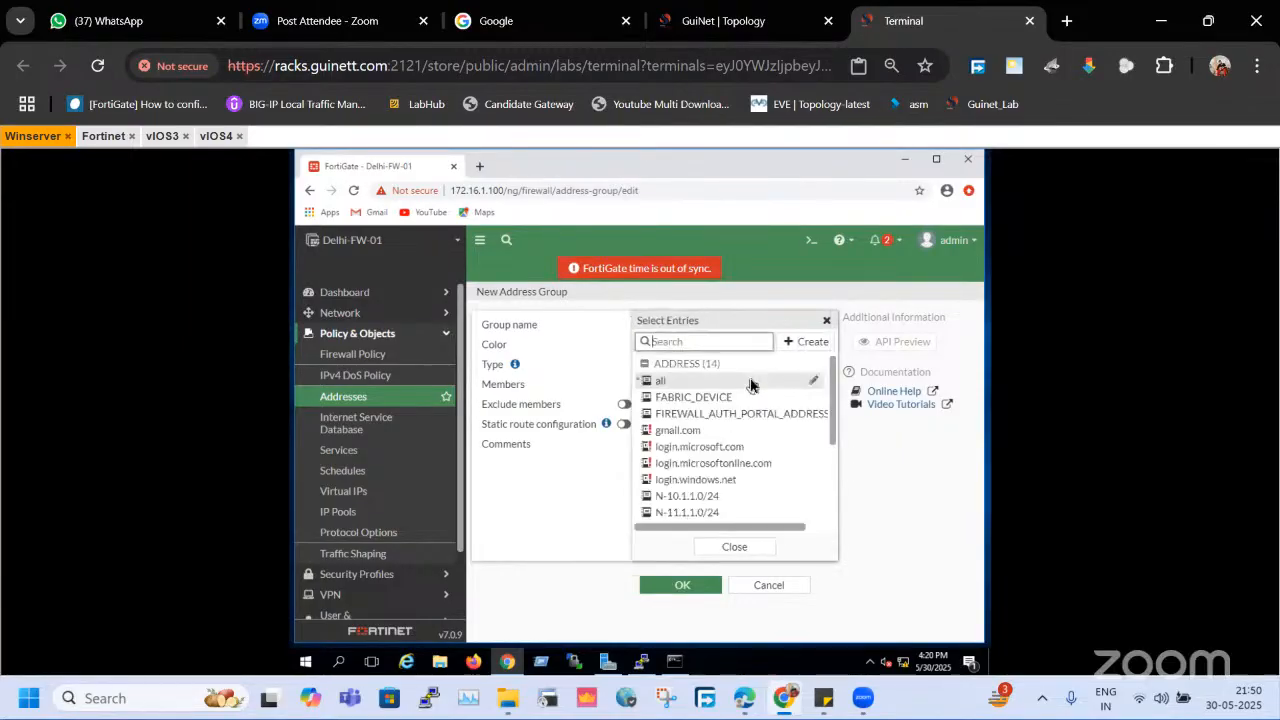
pyautogui.click(686, 496)
pyautogui.click(686, 512)
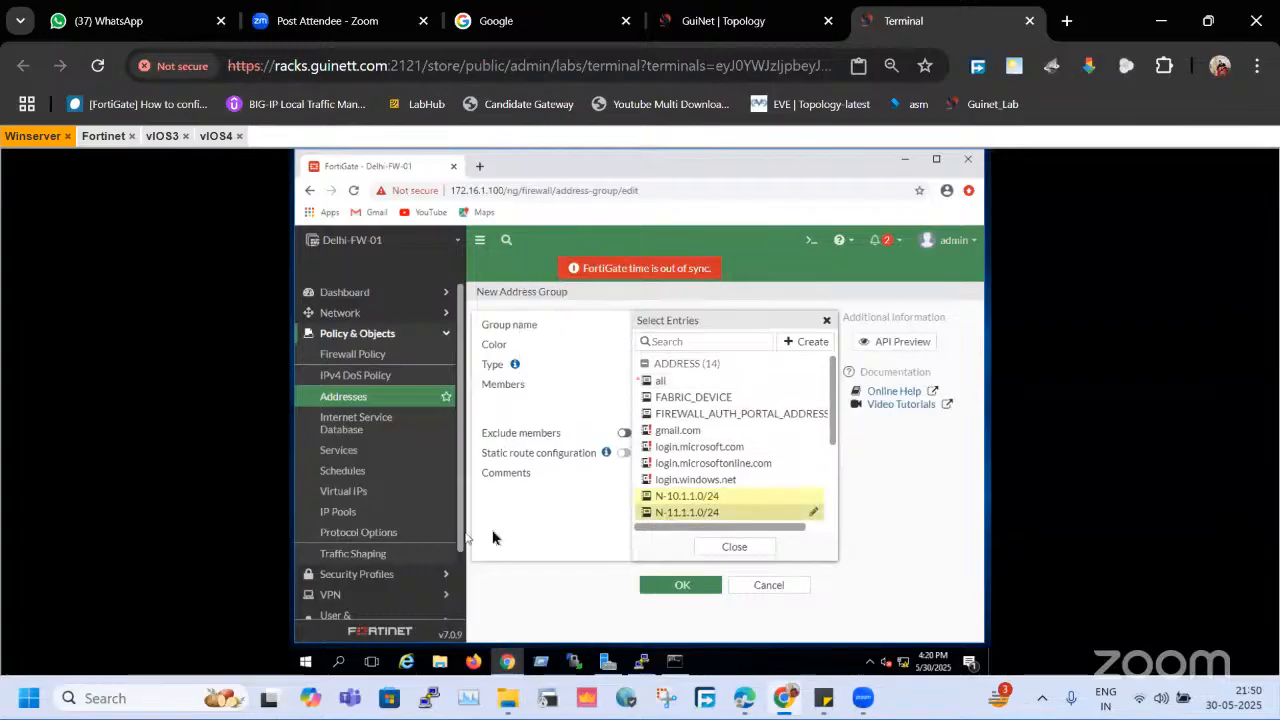
pyautogui.click(681, 585)
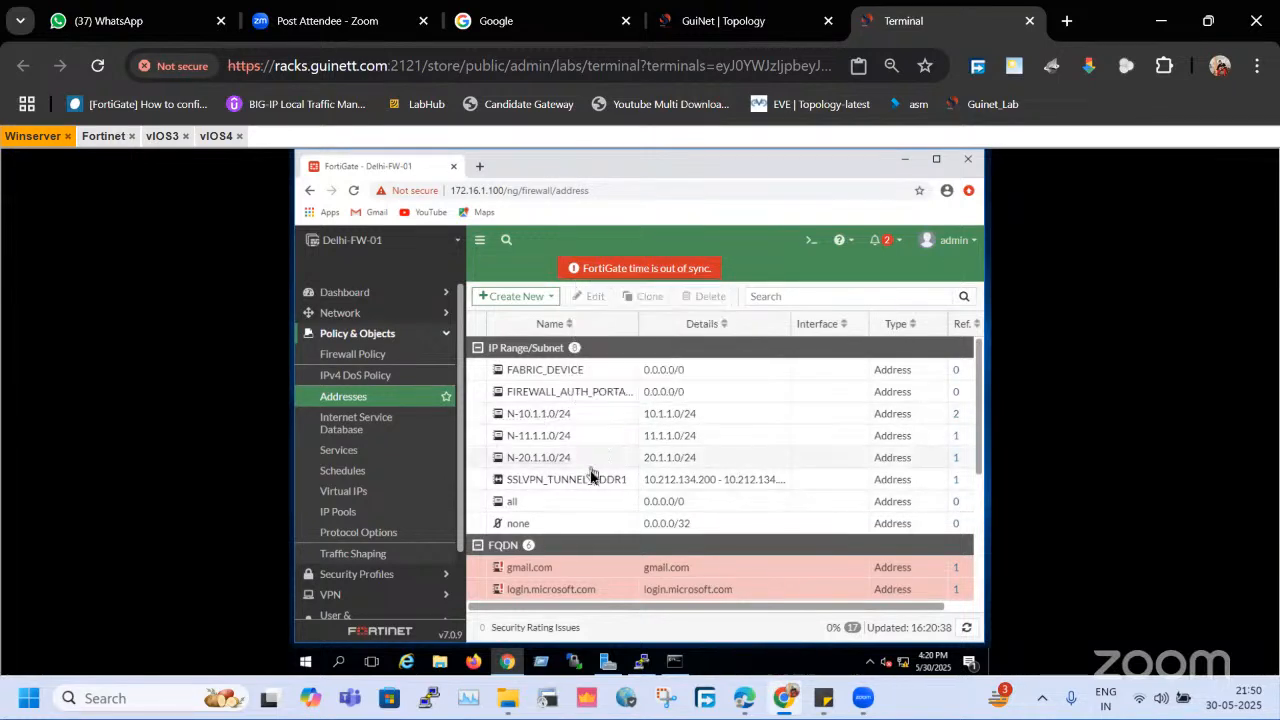
# - Replace the source N-10.1.1.0/24 in the LAN-DMZ firewall policy with the LAN-Group address group and save the policy
pyautogui.scroll(-5, 629, 551)
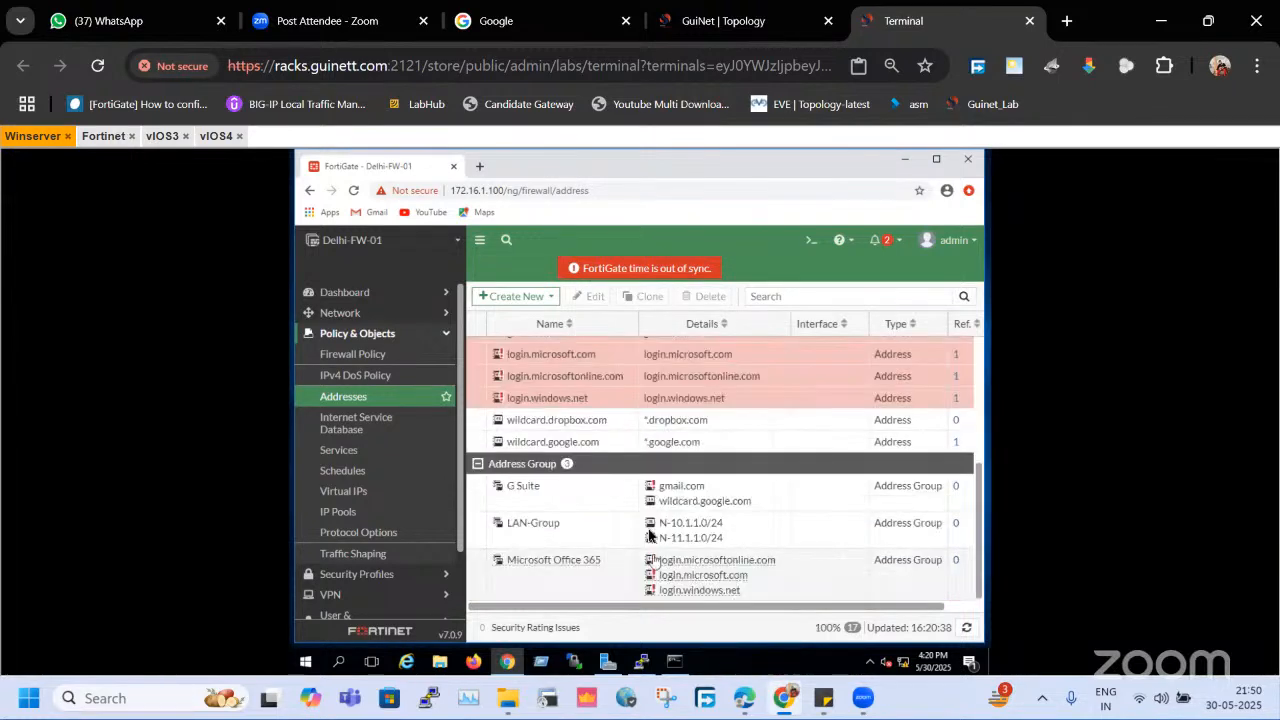
pyautogui.click(668, 537)
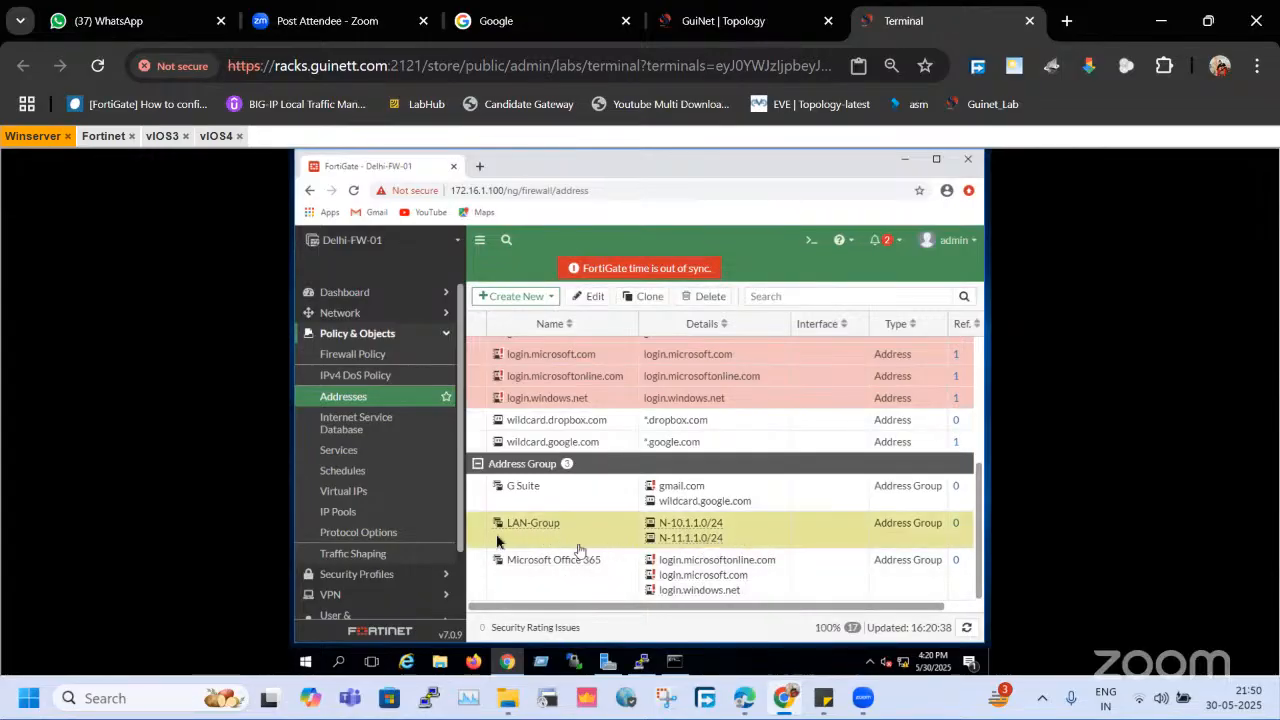
pyautogui.click(352, 354)
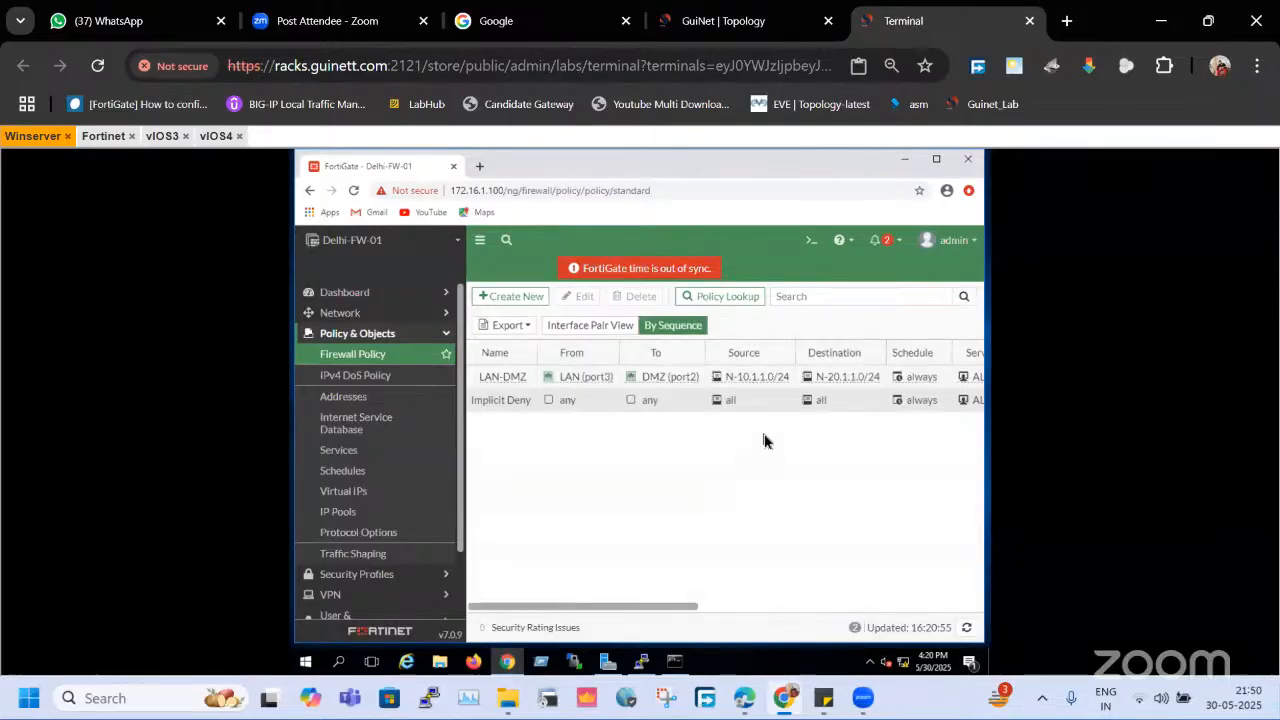
pyautogui.rightClick(505, 386)
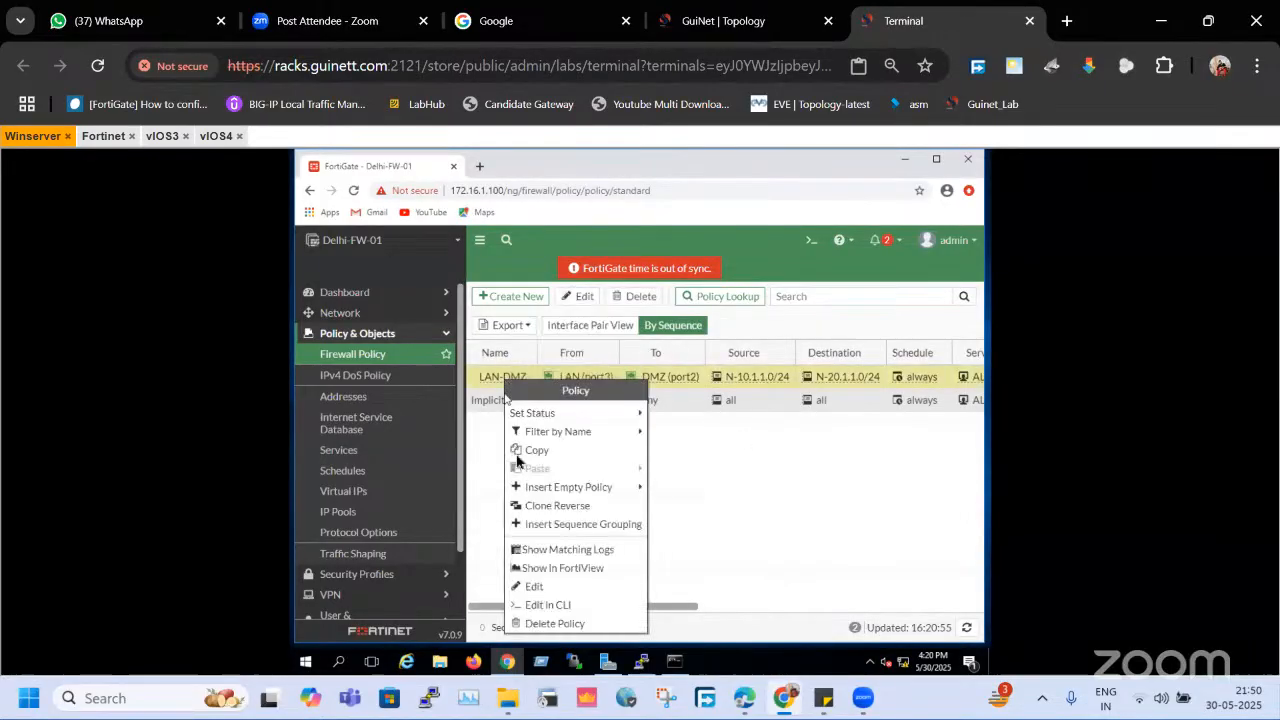
pyautogui.click(558, 588)
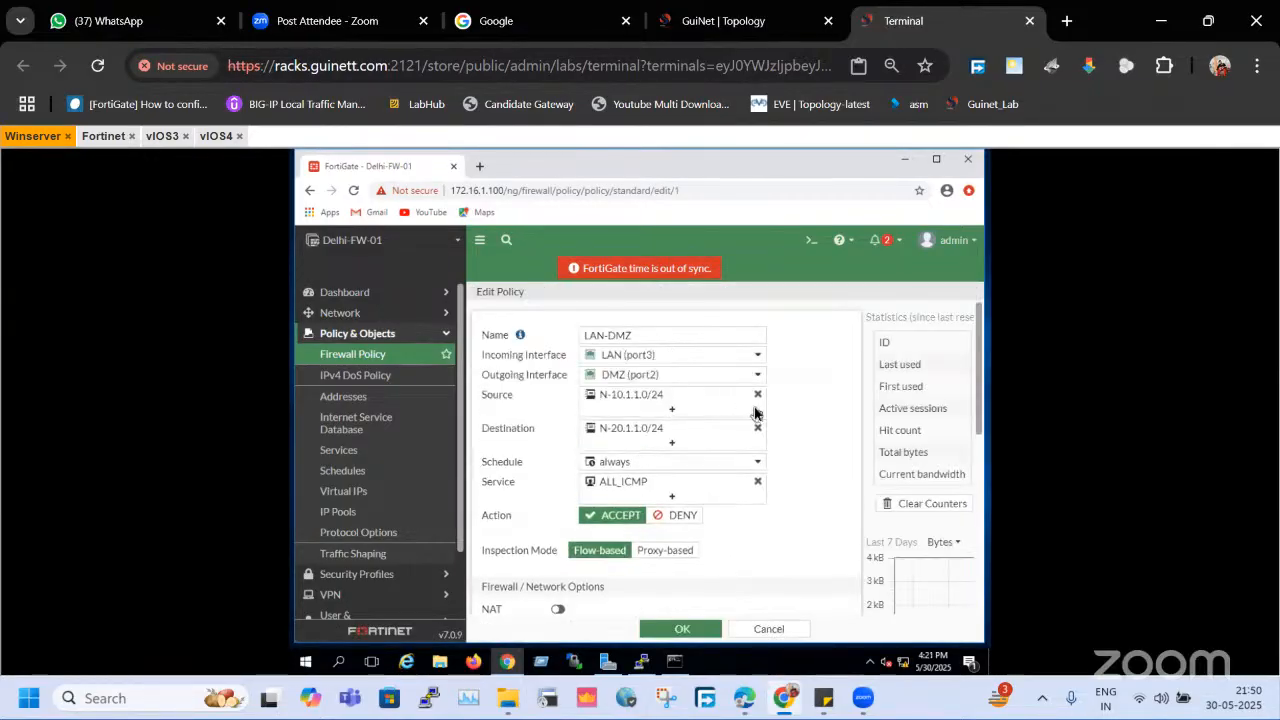
pyautogui.click(757, 394)
pyautogui.click(737, 397)
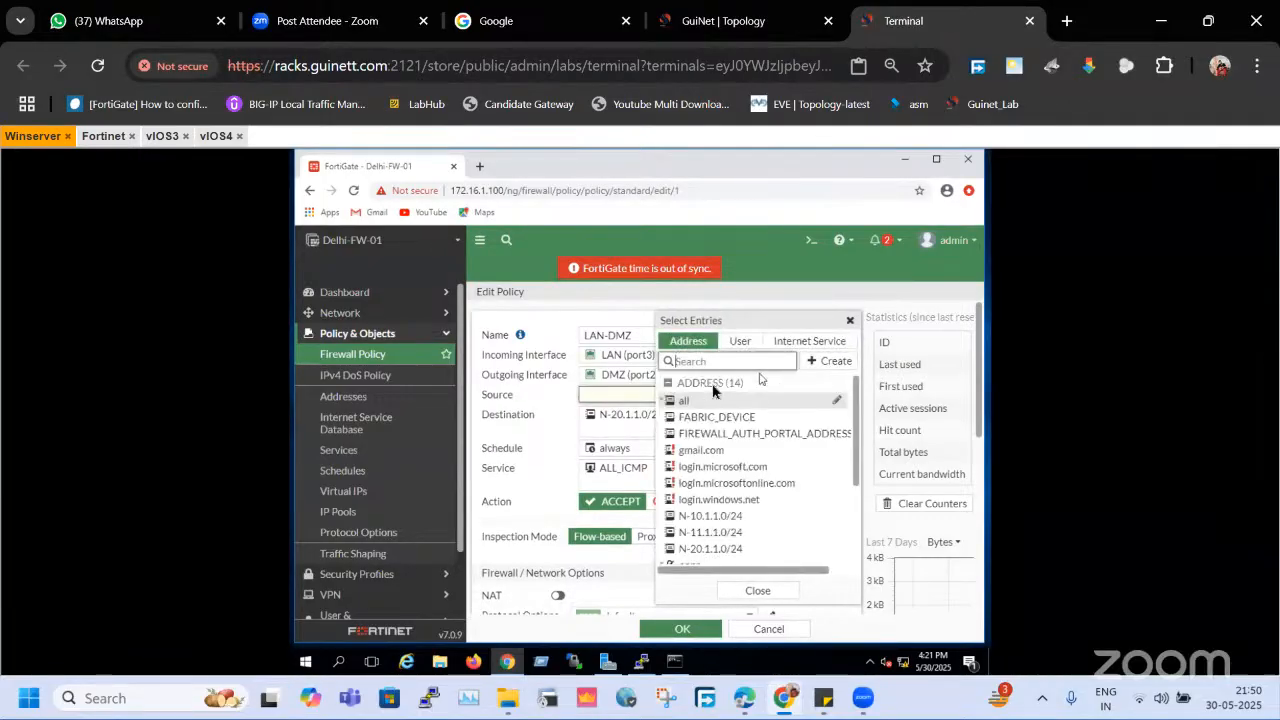
pyautogui.scroll(-3, 735, 535)
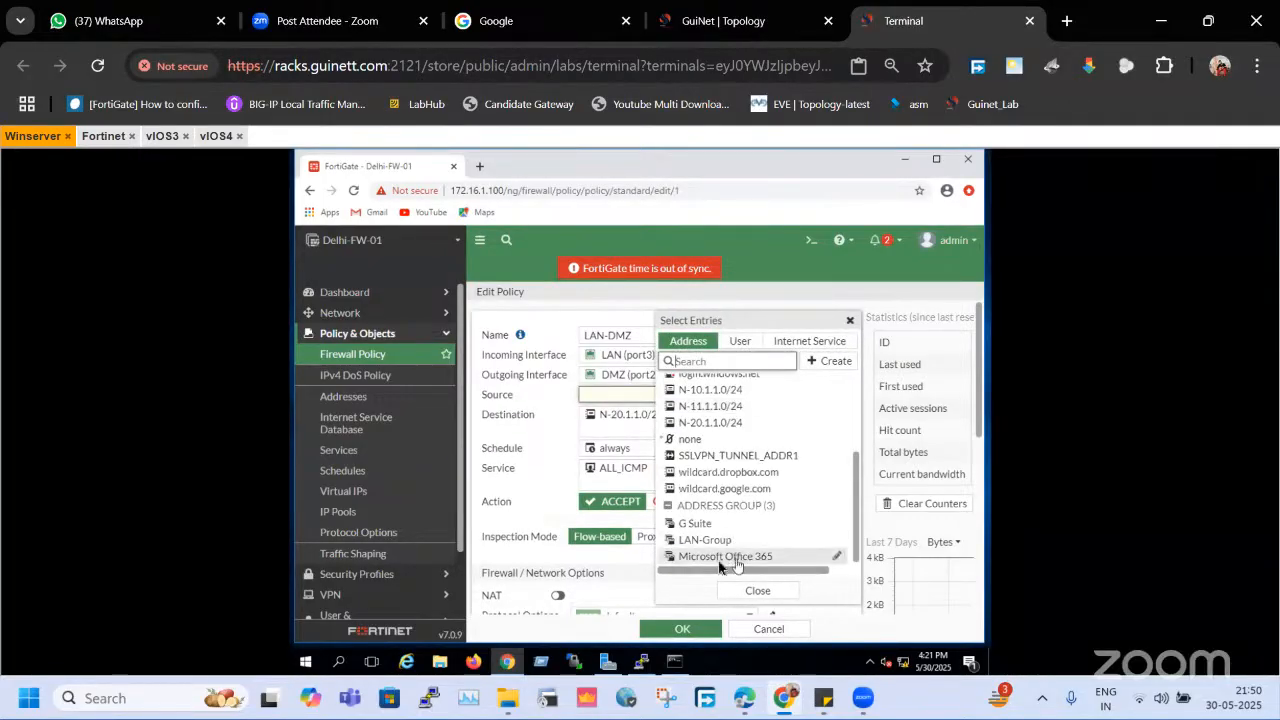
pyautogui.moveTo(691, 547)
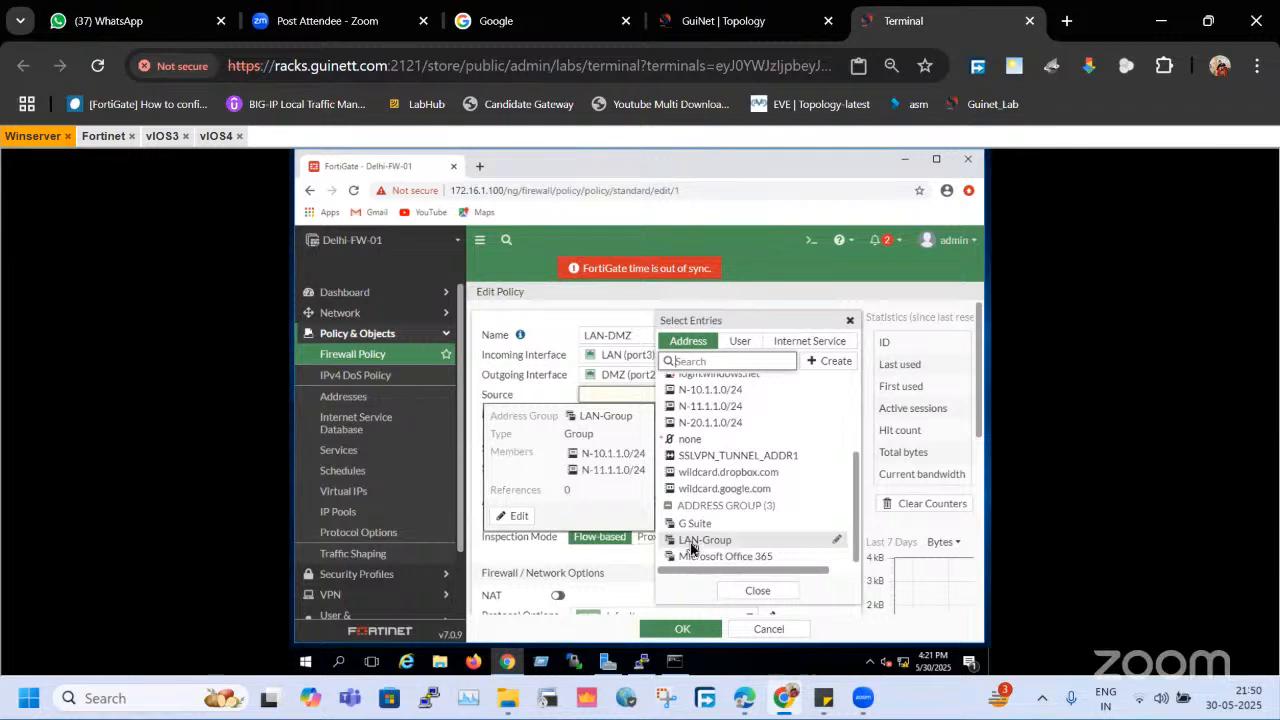
pyautogui.click(691, 540)
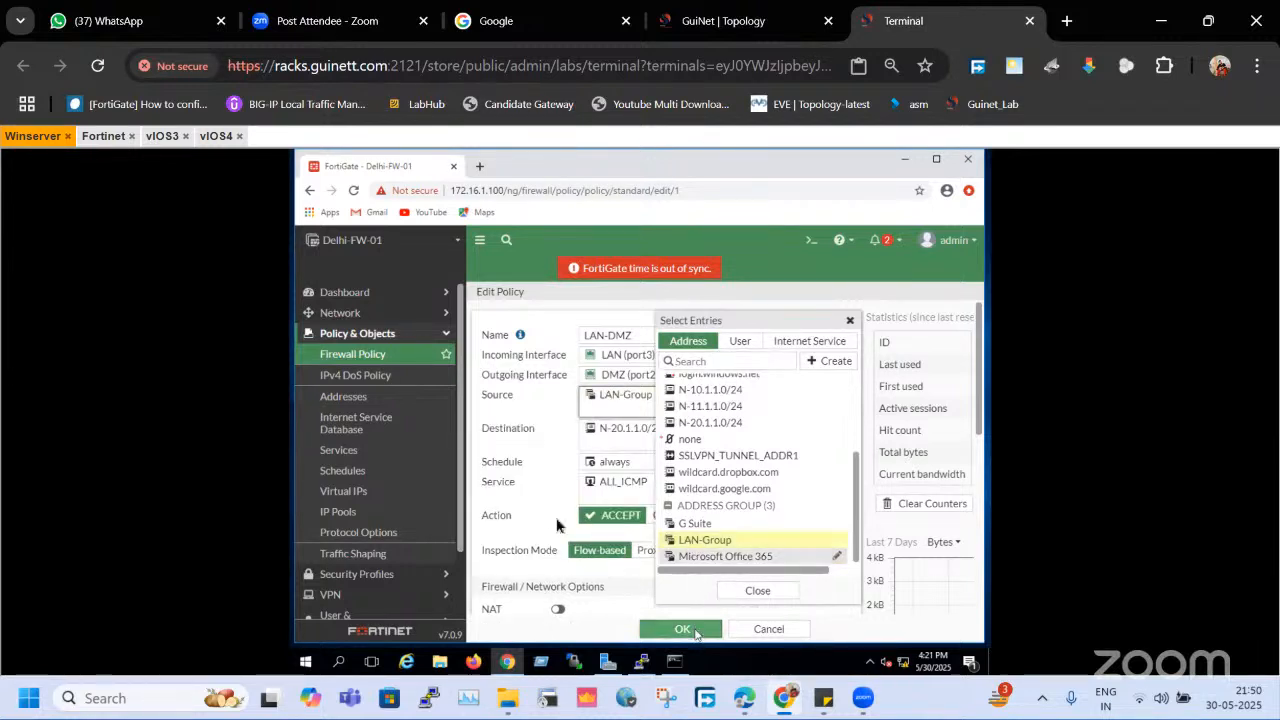
pyautogui.click(686, 628)
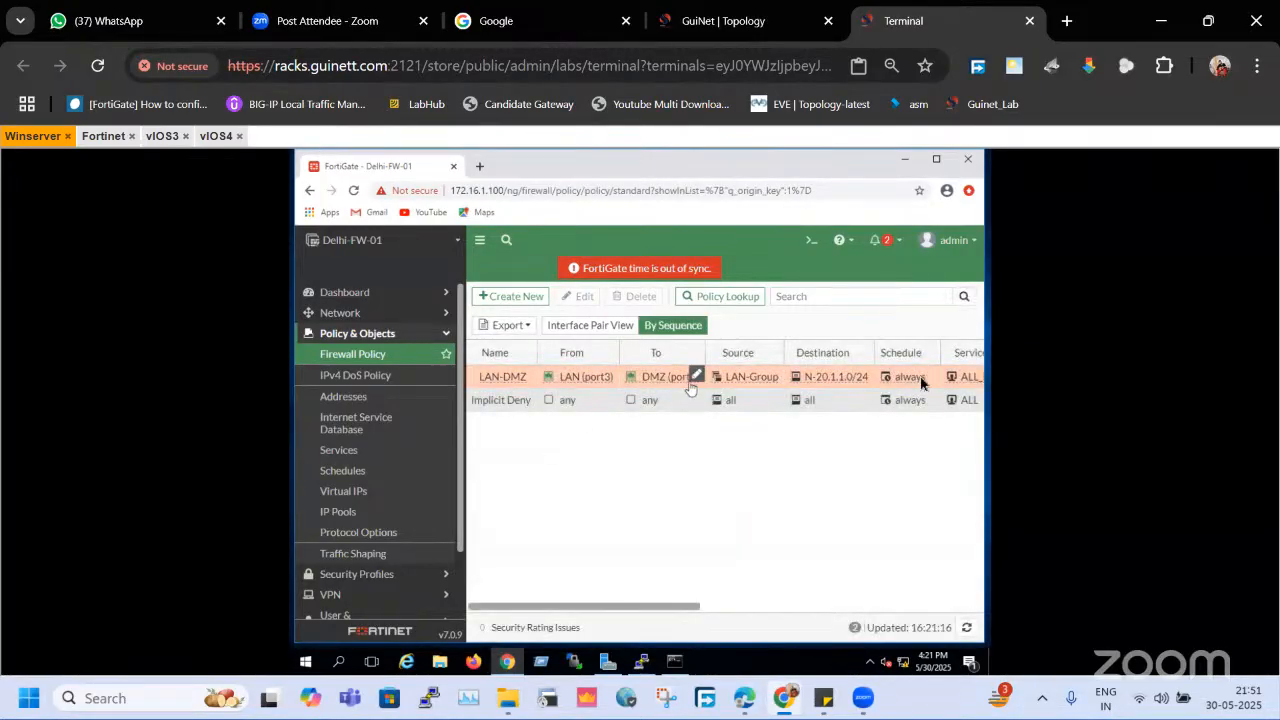
# - Review the LAN-DMZ row in the policy list and slightly widen the Name column
pyautogui.click(745, 383)
pyautogui.click(742, 383)
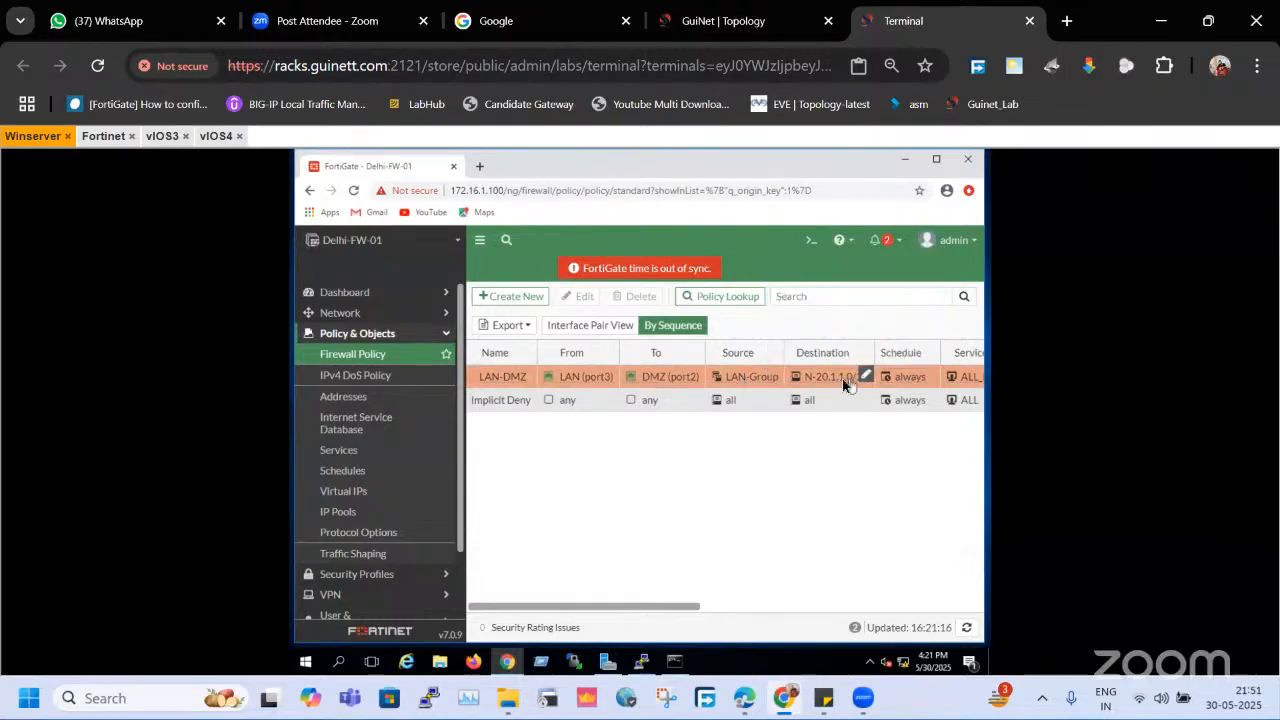
pyautogui.moveTo(843, 385)
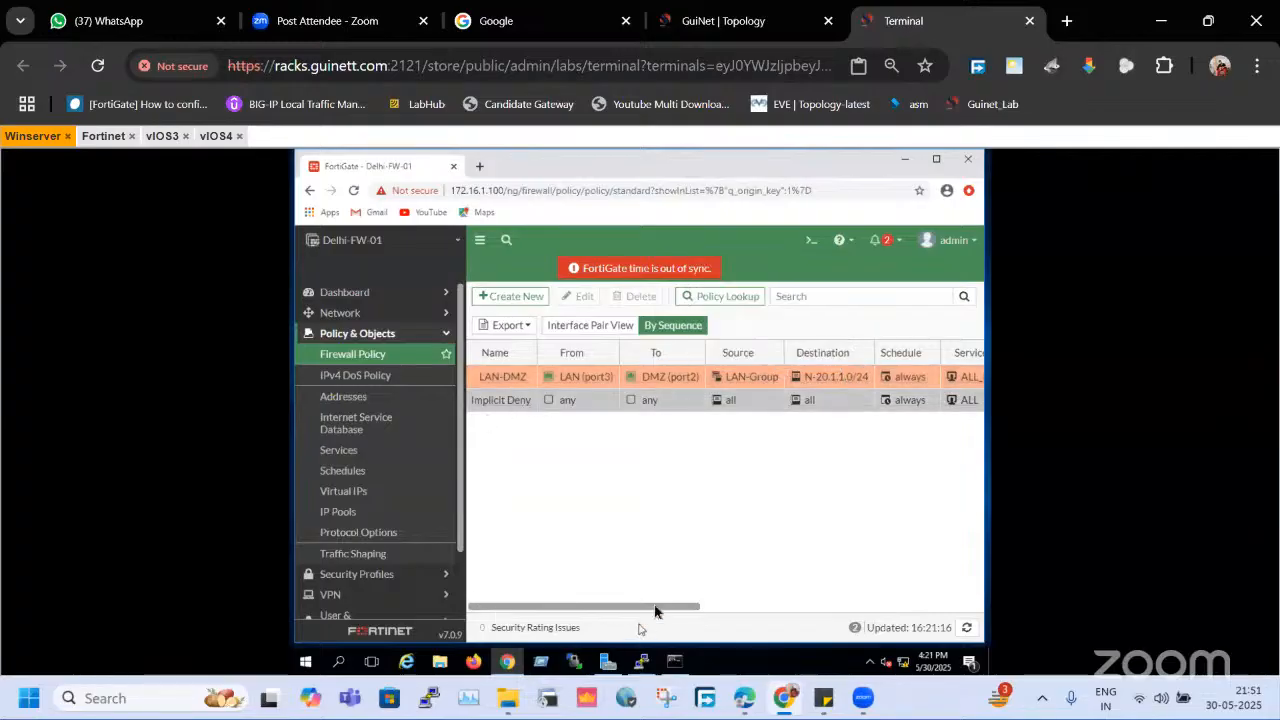
pyautogui.moveTo(661, 606); pyautogui.dragTo(529, 612)
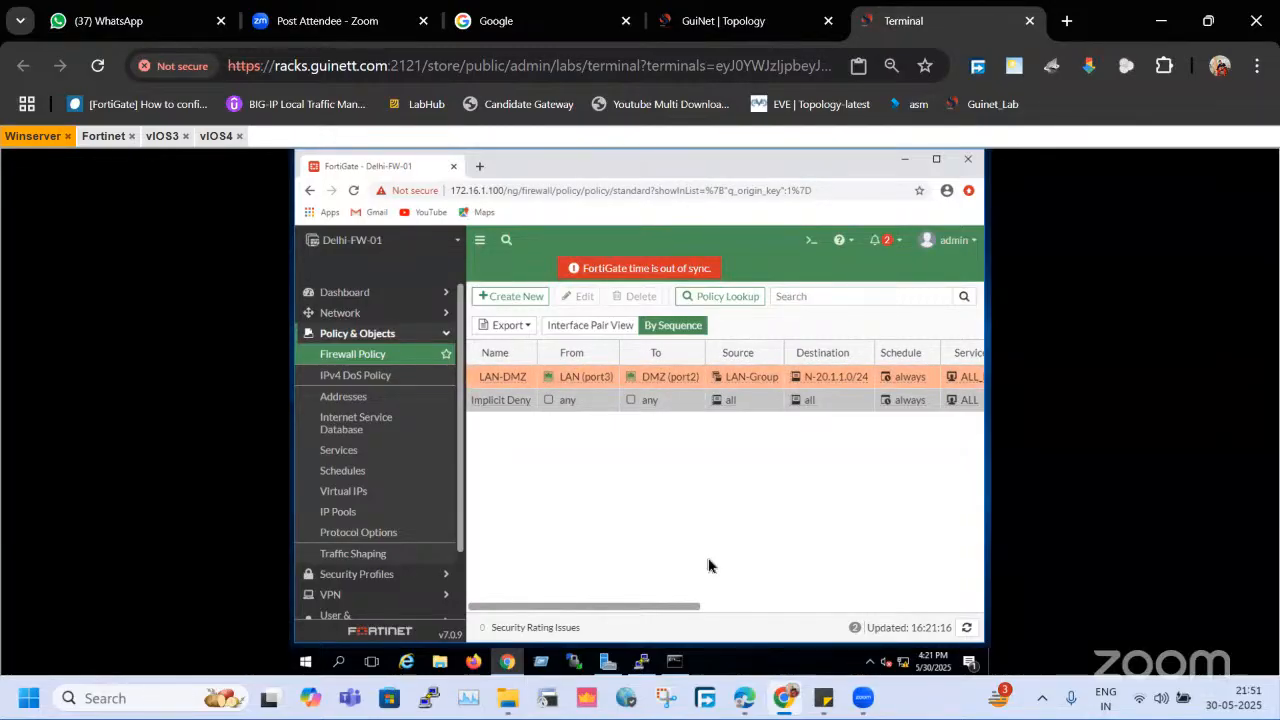
pyautogui.click(527, 354)
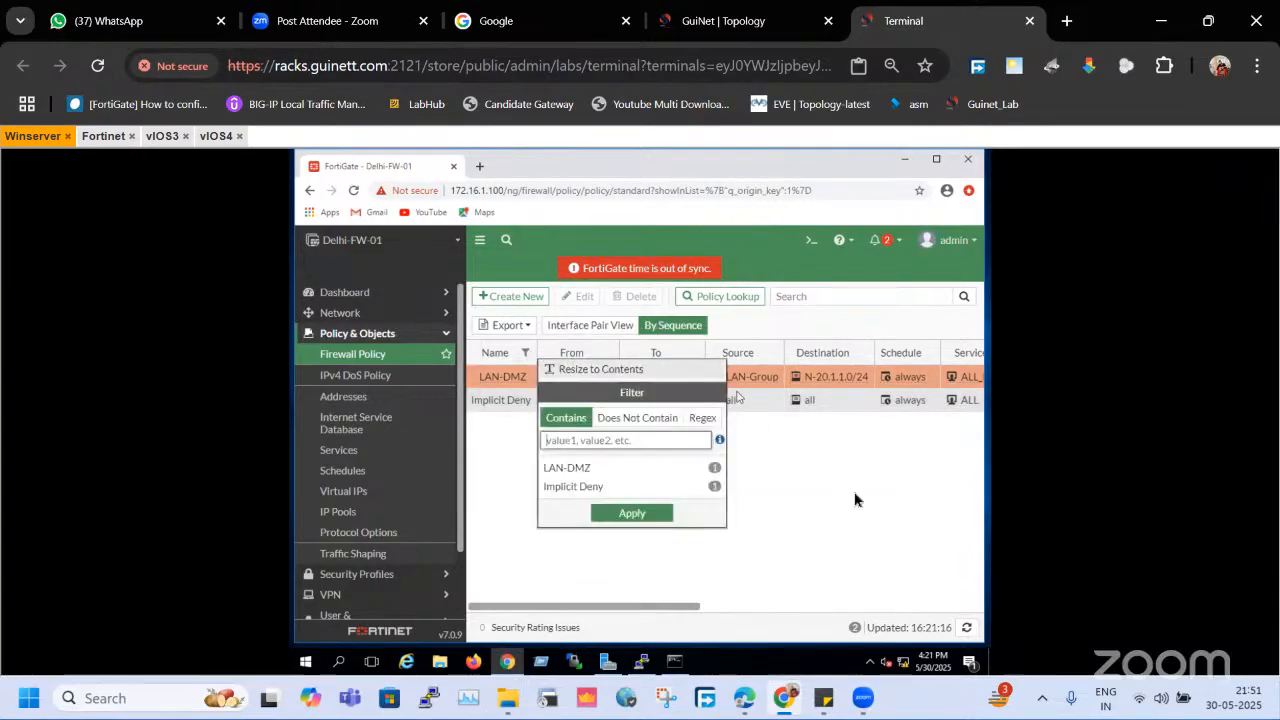
pyautogui.click(803, 492)
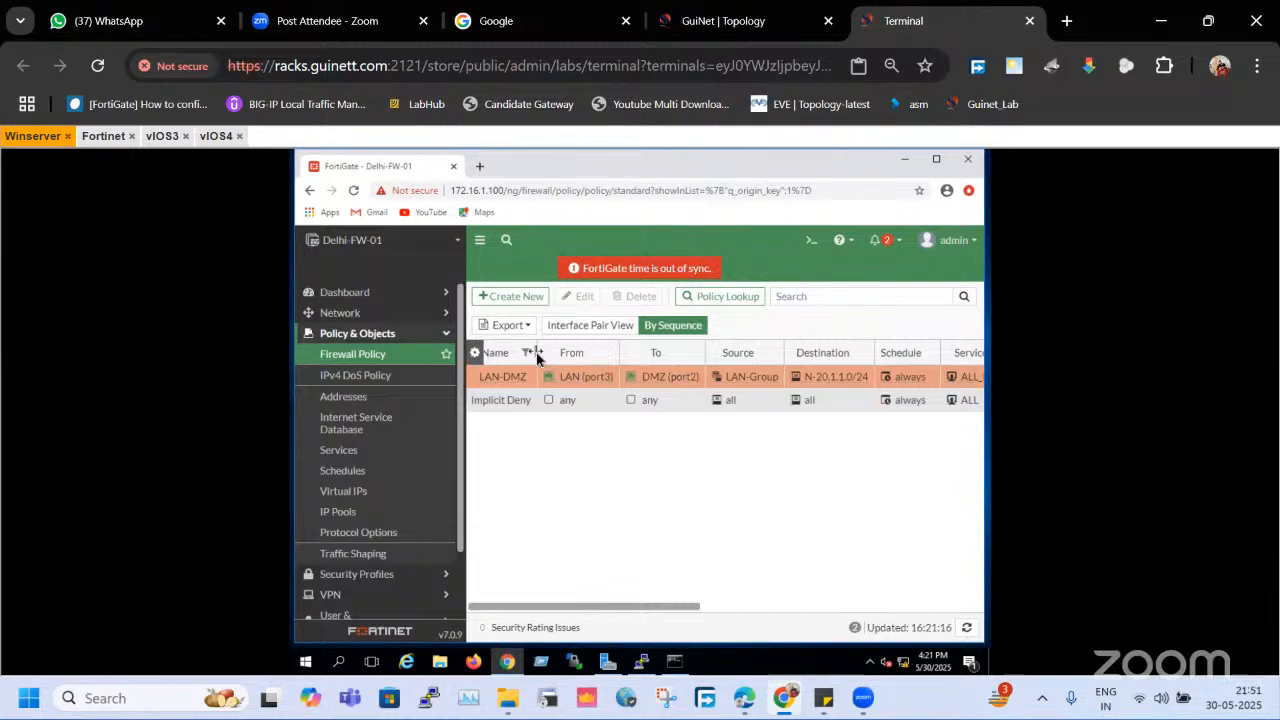
pyautogui.moveTo(537, 358)
pyautogui.mouseDown()
pyautogui.moveTo(571, 355)
pyautogui.moveTo(548, 356)
pyautogui.mouseUp()
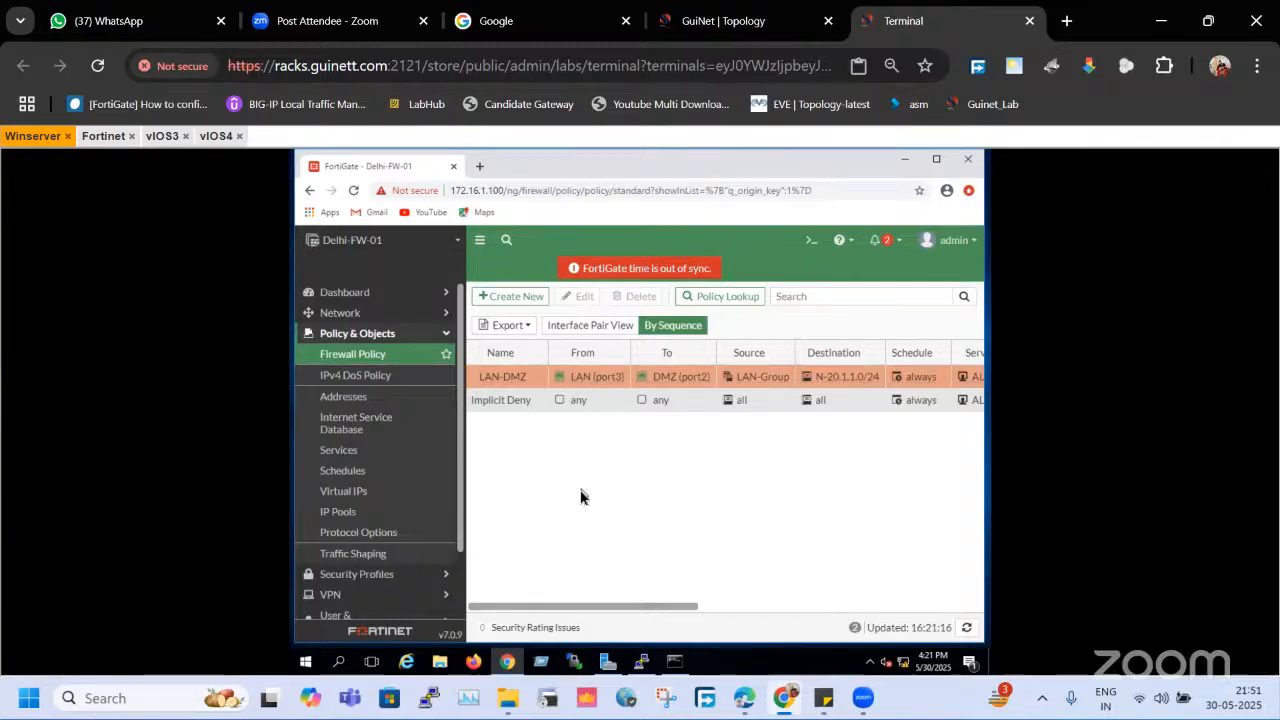
# - Switch to the GuiNet topology, check the LAN side behind port3 and open the console of router vIOS3
pyautogui.click(757, 16)
pyautogui.moveTo(340, 344); pyautogui.dragTo(361, 353)
pyautogui.doubleClick(361, 353)
pyautogui.click(563, 411)
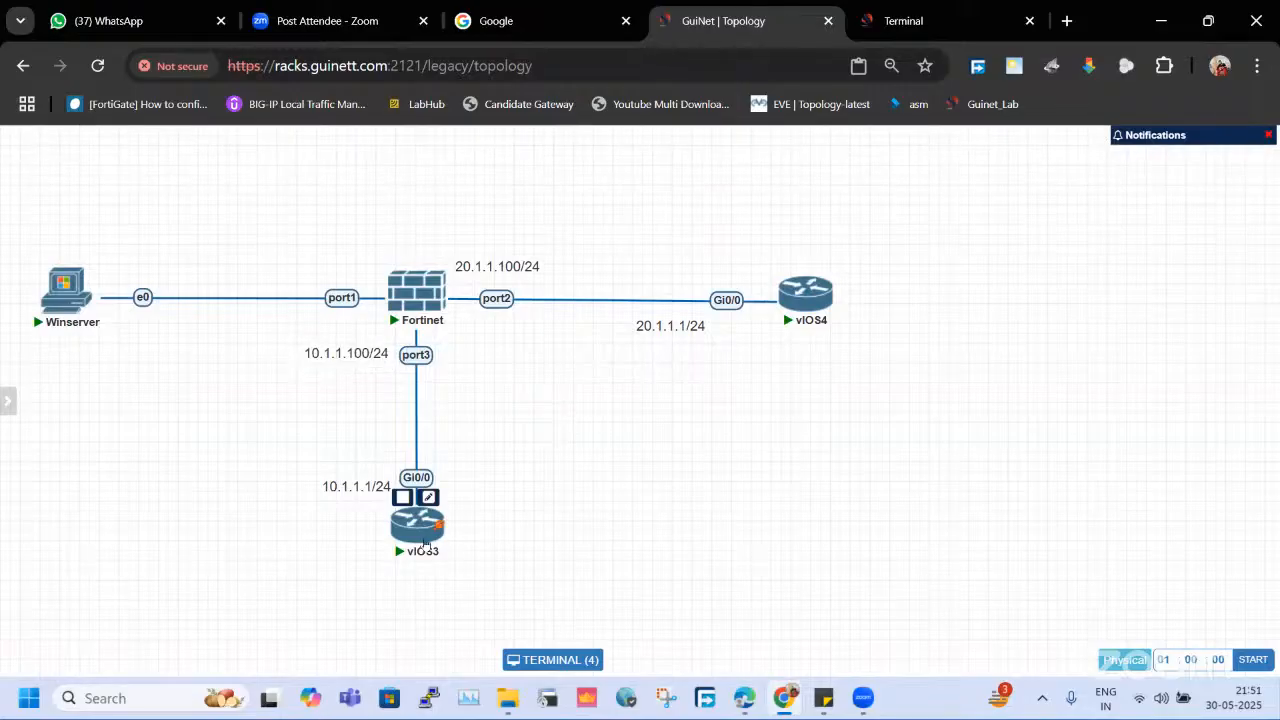
pyautogui.click(432, 543)
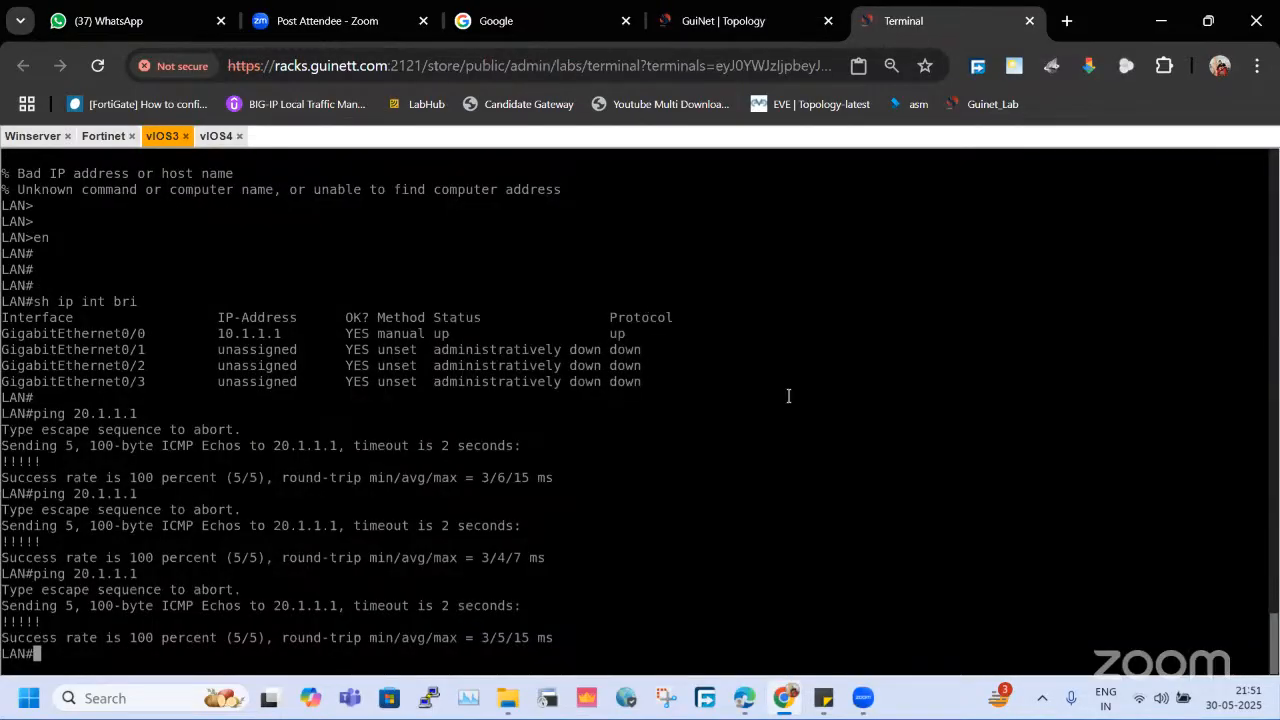
# - Enter global configuration mode on the LAN router and create loopback interface 1
pyautogui.press('Return')
pyautogui.press('Return')
pyautogui.write('coni')
pyautogui.press('BackSpace')
pyautogui.write('fig t')
pyautogui.press('Return')
pyautogui.write('int lo 1')
pyautogui.press('Return')
# - Assign the loopback interface the IP address 11.1.1.1 with mask 255.255.255.0
pyautogui.write('ip add 11.1.1.')
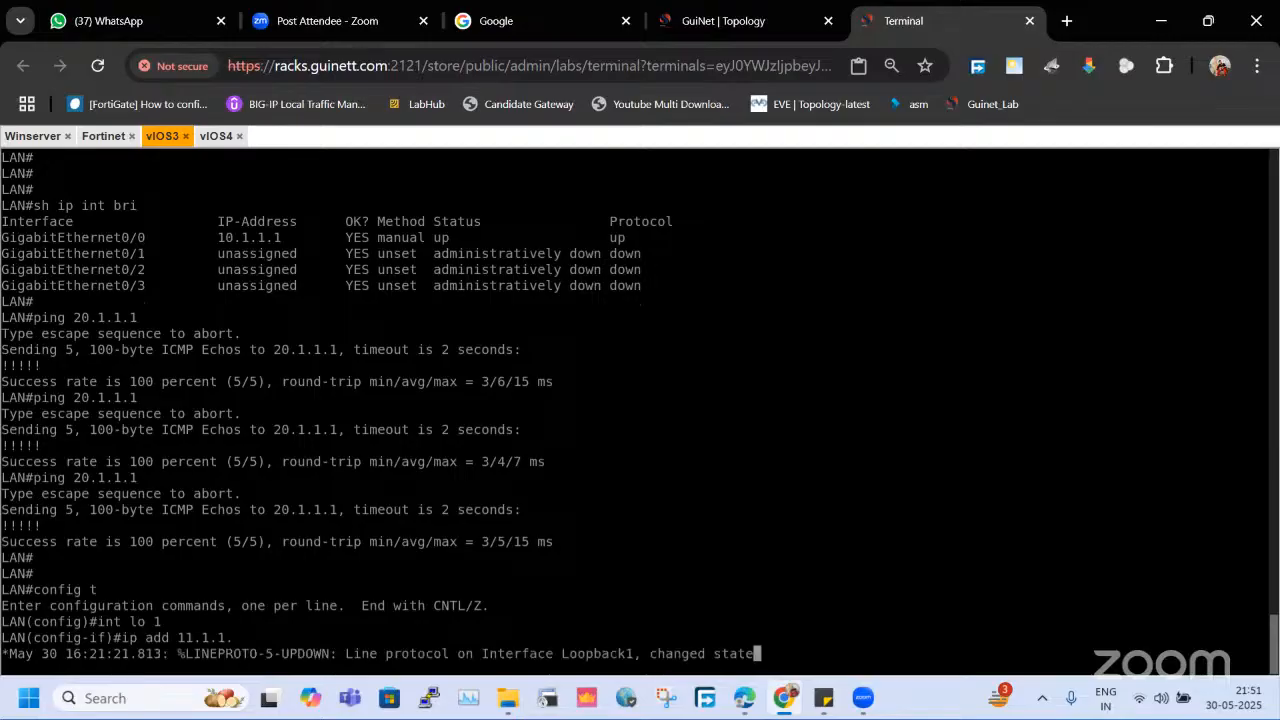
pyautogui.write('1 255.255.255.0')
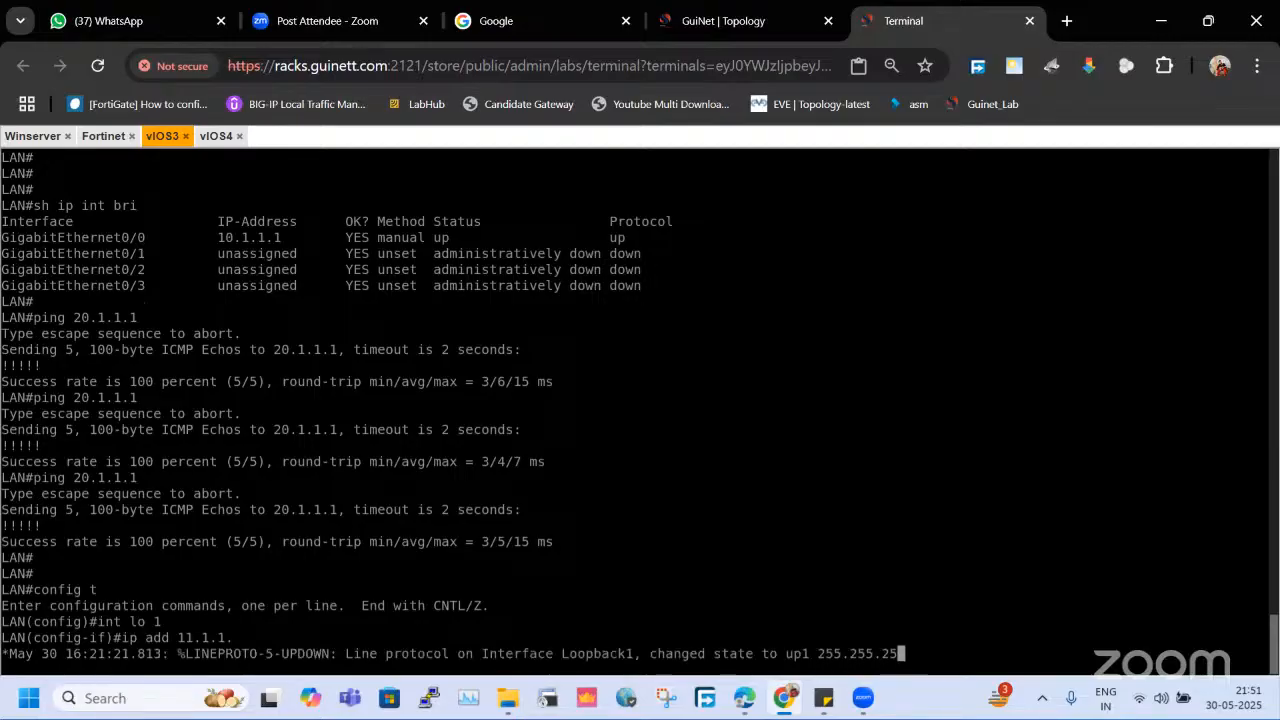
pyautogui.press('Return')
pyautogui.press('Return')
pyautogui.press('Return')
# - Leave interface configuration mode and list the router's interfaces with "do sh ip int bri"
pyautogui.press('Return')
pyautogui.write('exi')
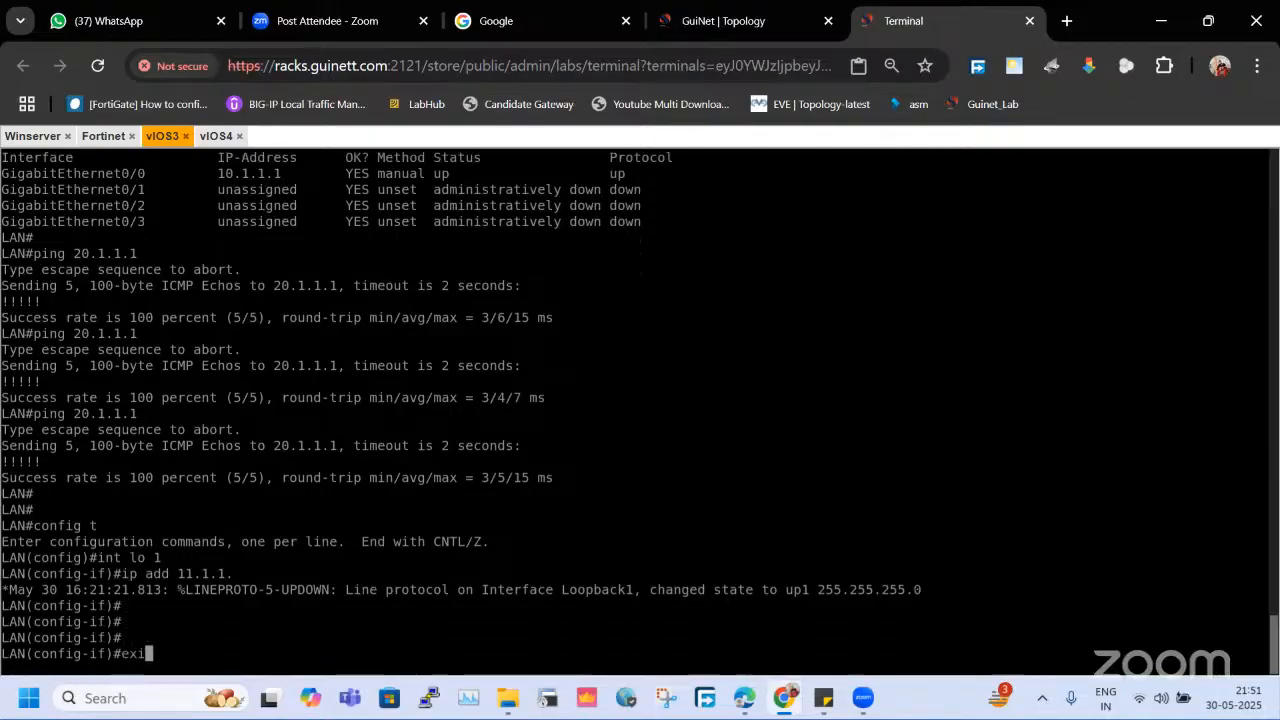
pyautogui.press('Return')
pyautogui.write('do sh ip int bri')
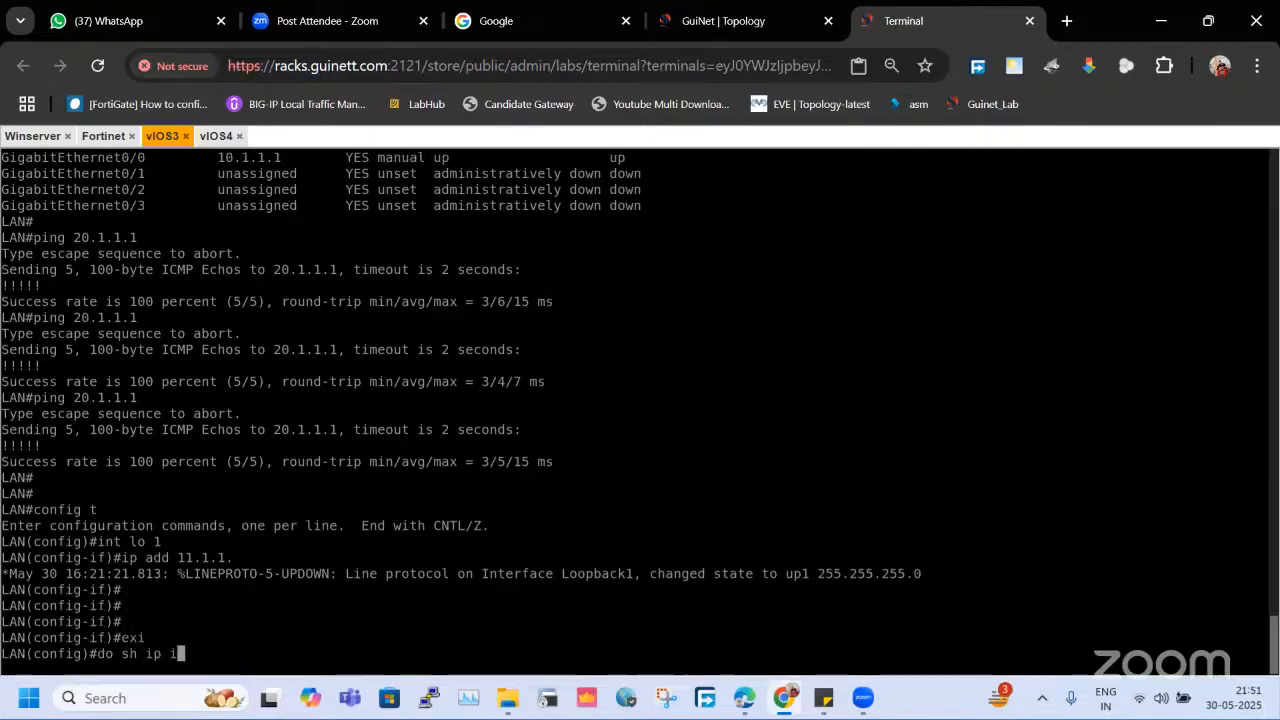
pyautogui.press('Return')
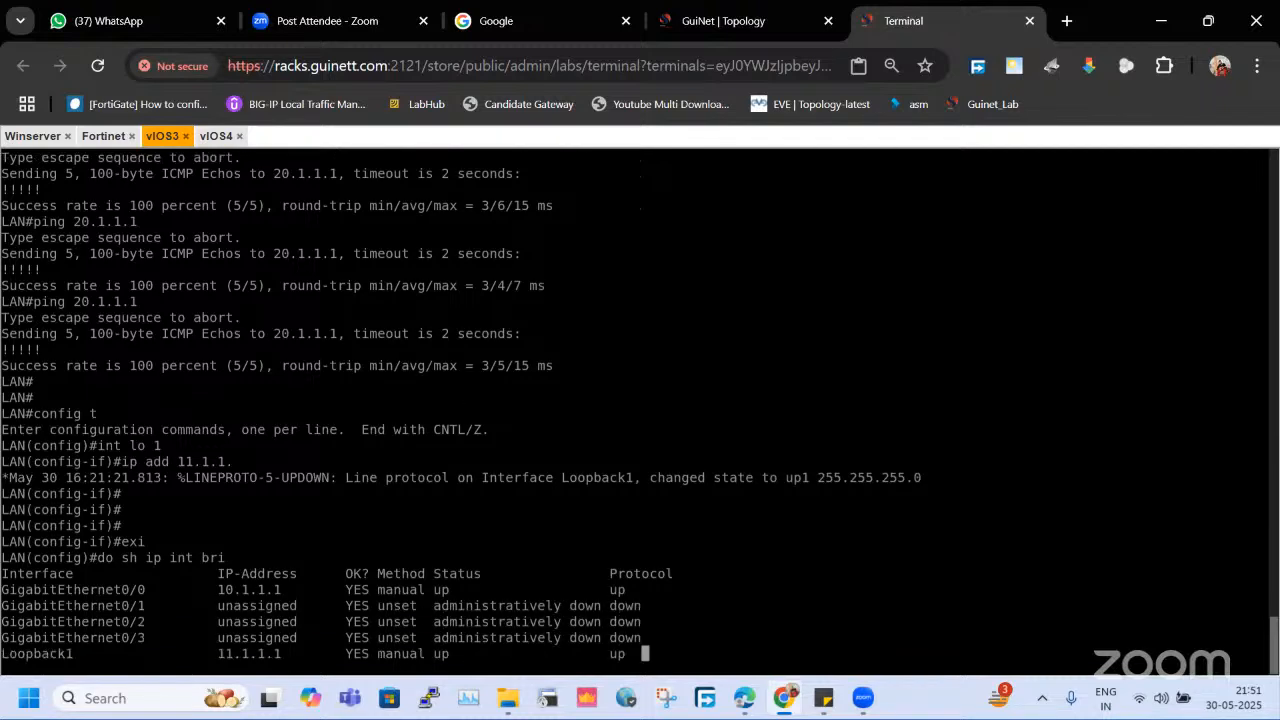
pyautogui.press('Return')
pyautogui.press('Return')
pyautogui.press('Return')
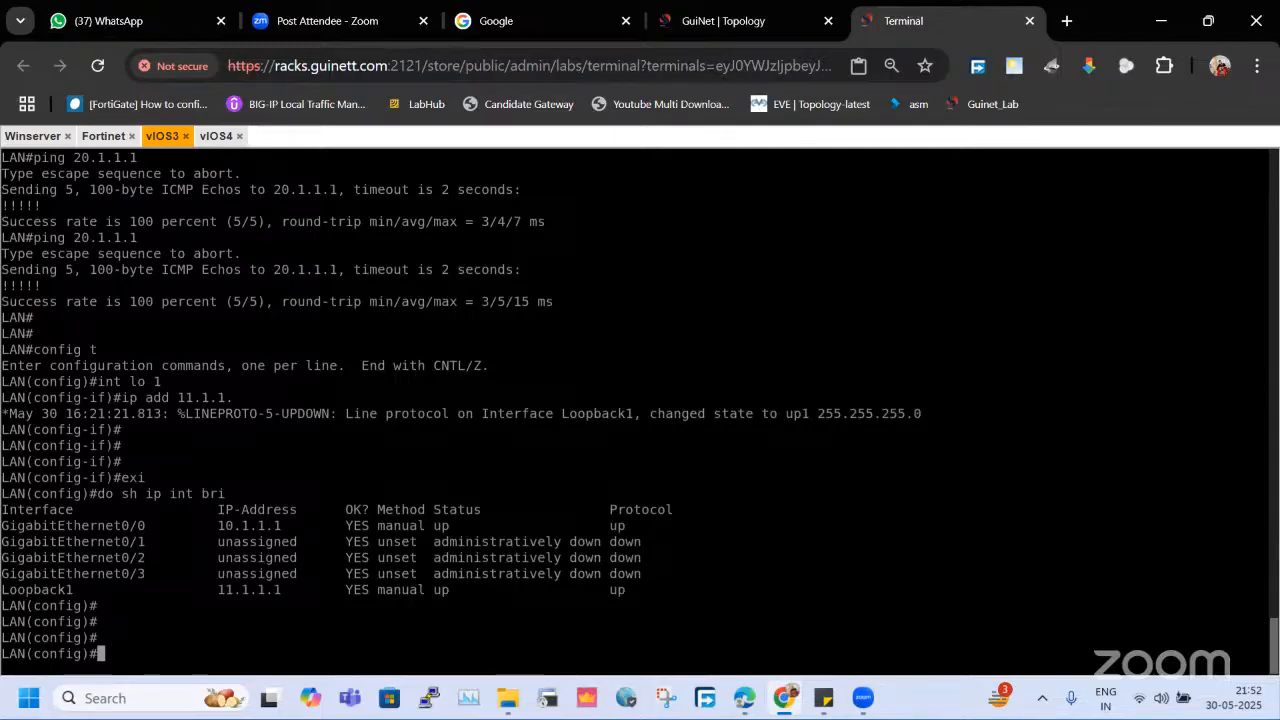
# - Ping 20.1.1.1 from the LAN router with loopback 1 as the source, and repeat the same ping once
pyautogui.write('do ')
pyautogui.write('so')
pyautogui.press('Tab')
pyautogui.press('BackSpace')
pyautogui.press('BackSpace')
pyautogui.press('BackSpace')
pyautogui.press('BackSpace')
pyautogui.press('BackSpace')
pyautogui.press('BackSpace')
pyautogui.press('BackSpace')
pyautogui.press('BackSpace')
pyautogui.press('BackSpace')
pyautogui.write('ping 20.1.1.1 so')
pyautogui.press('Tab')
pyautogui.write('lo')
pyautogui.press('Tab')
pyautogui.write('1')
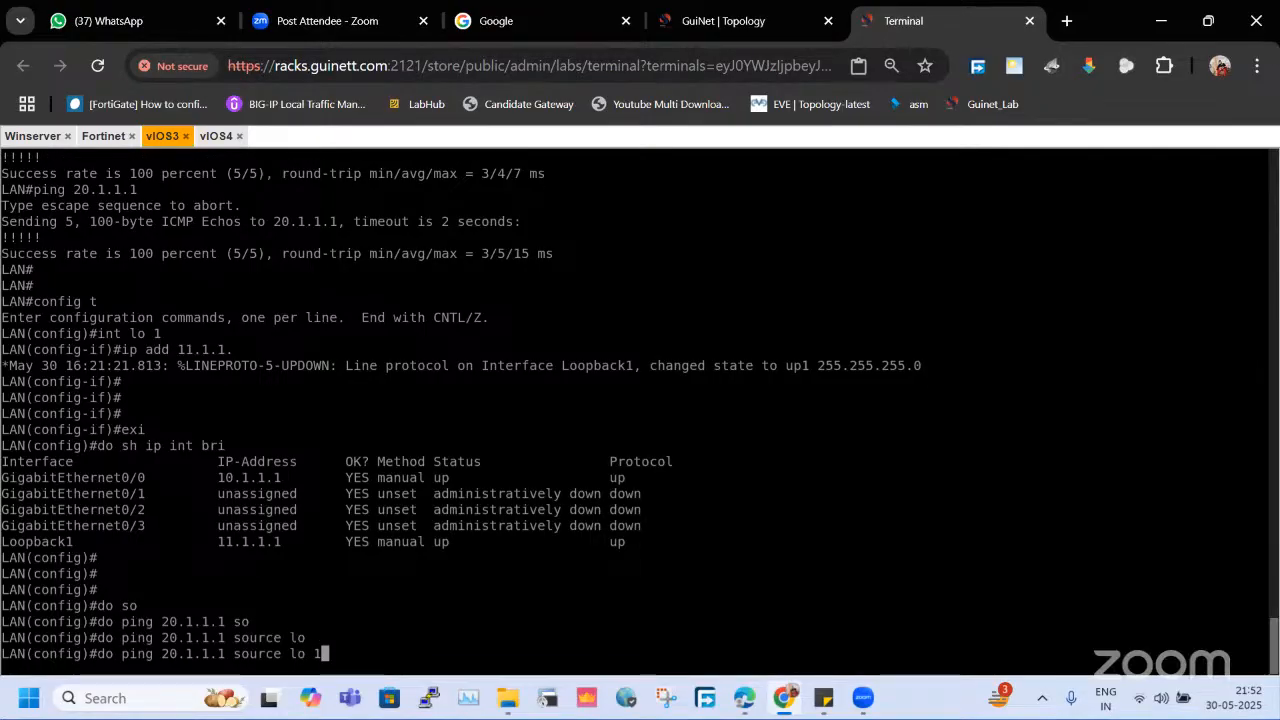
pyautogui.press('Return')
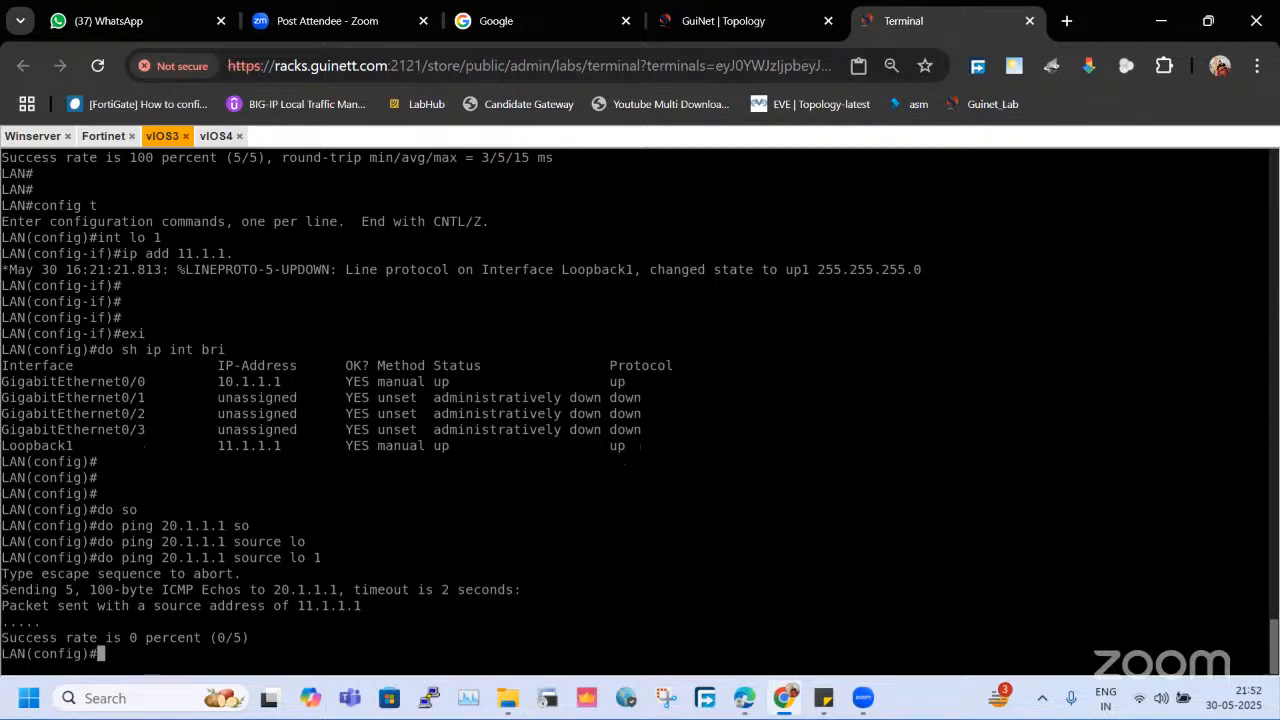
pyautogui.press('Up')
pyautogui.press('Return')
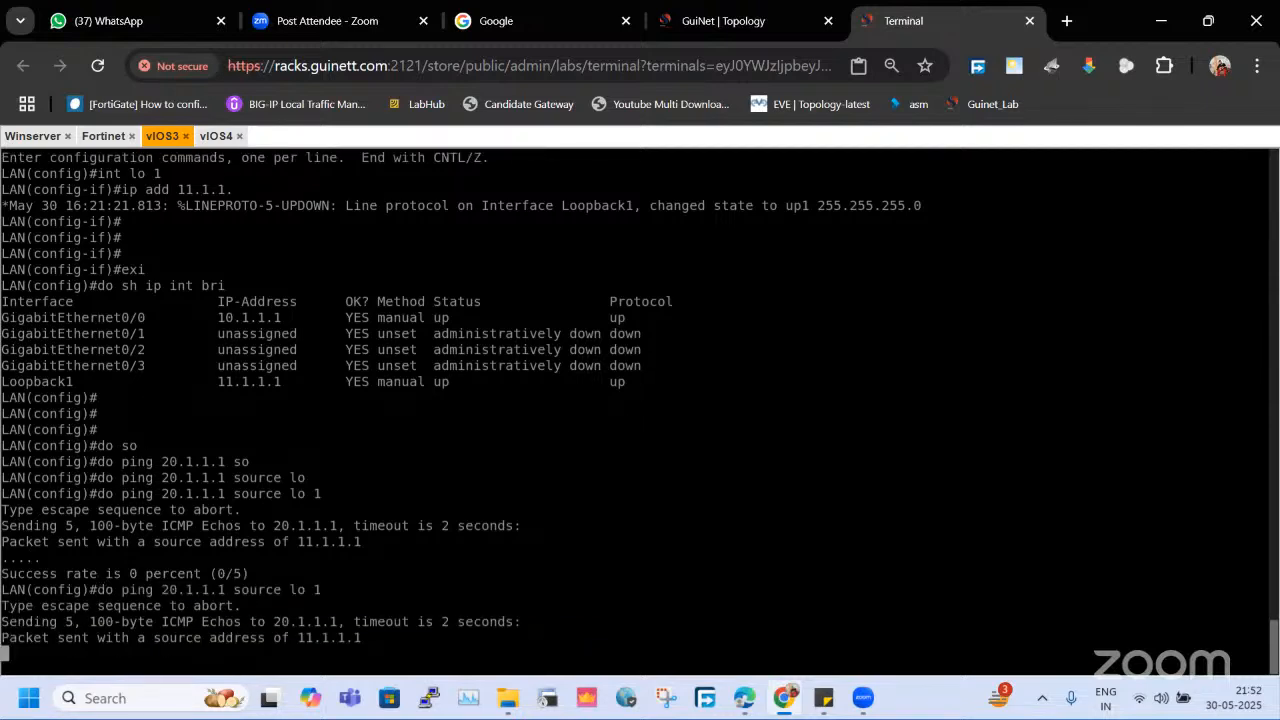
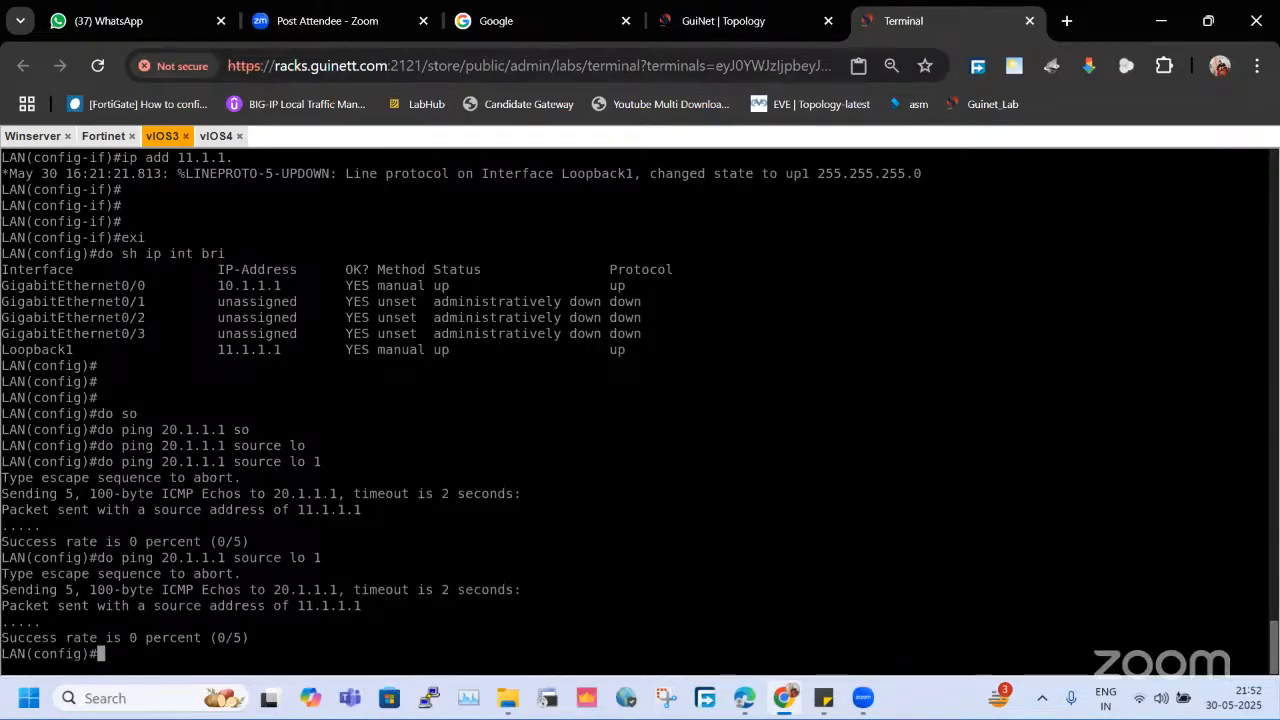
# - List the LAN router's interfaces with "do sh ip int bri" and check the GigabitEthernet0/0 IP address
pyautogui.write('sh')
pyautogui.press('Tab')
pyautogui.write('ipi i')
pyautogui.press('BackSpace')
pyautogui.press('BackSpace')
pyautogui.press('BackSpace')
pyautogui.write('int bri')
pyautogui.press('Return')
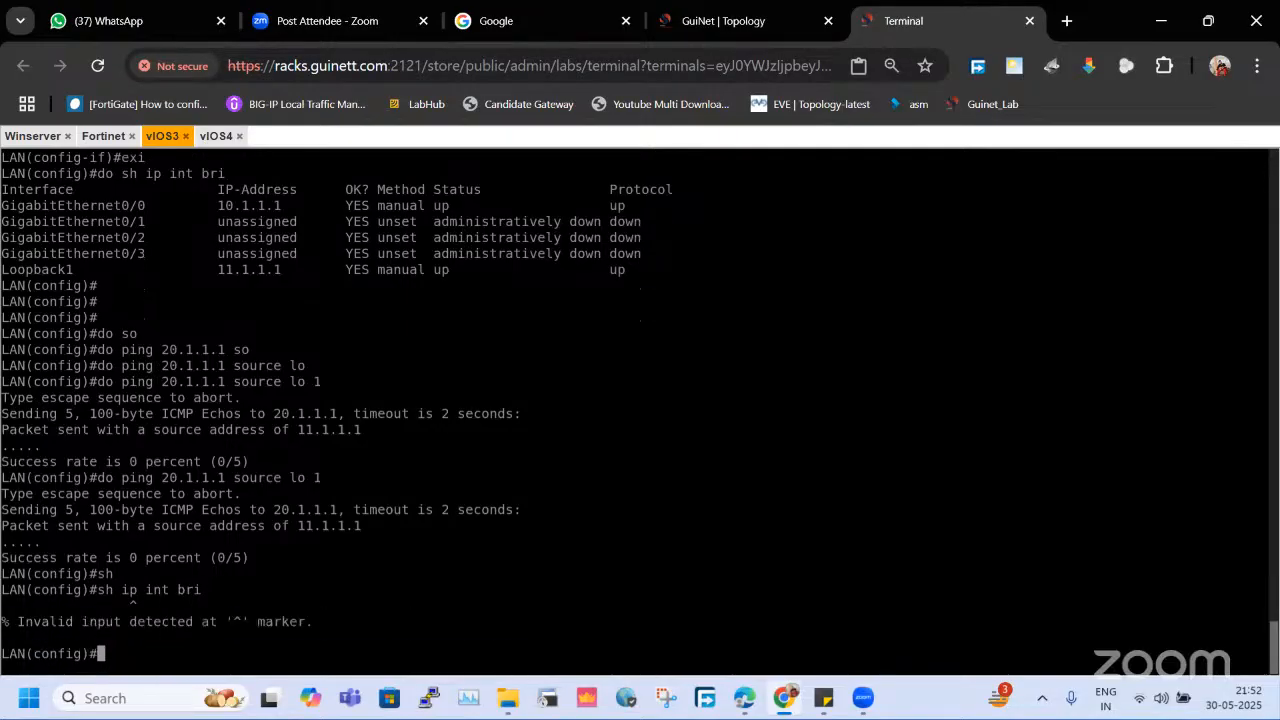
pyautogui.write('do sh ip int bri')
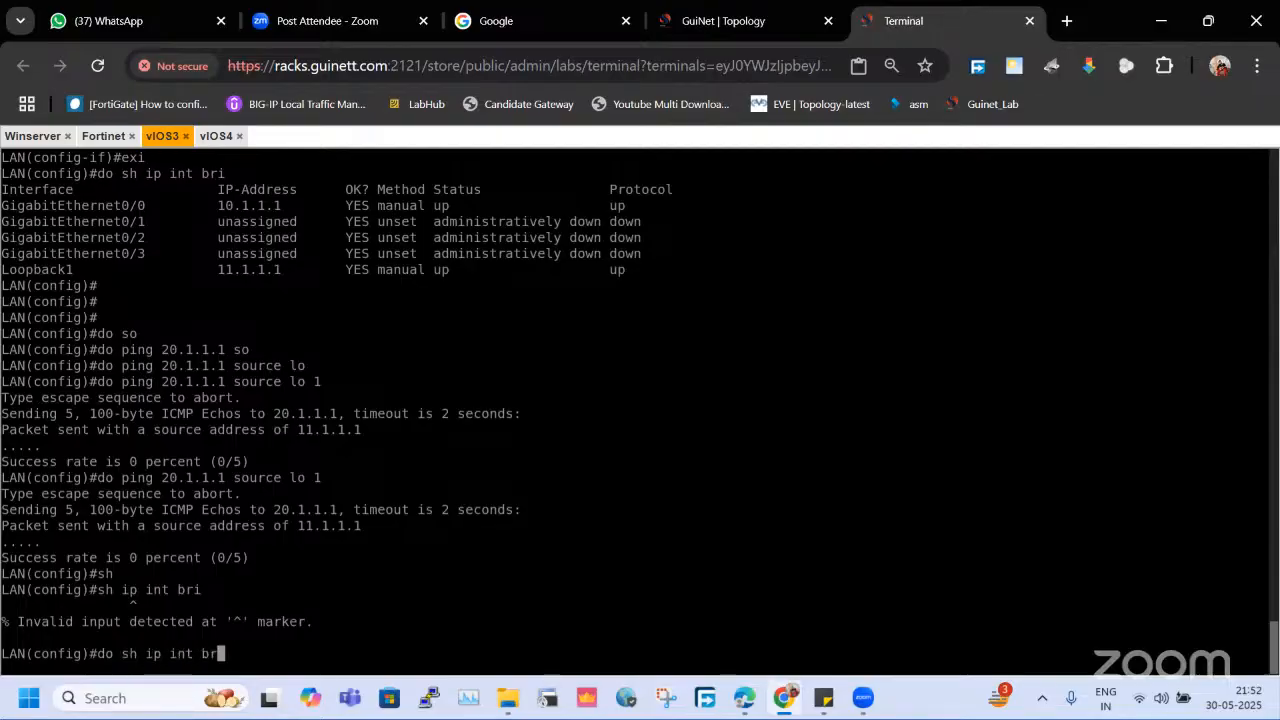
pyautogui.press('Return')
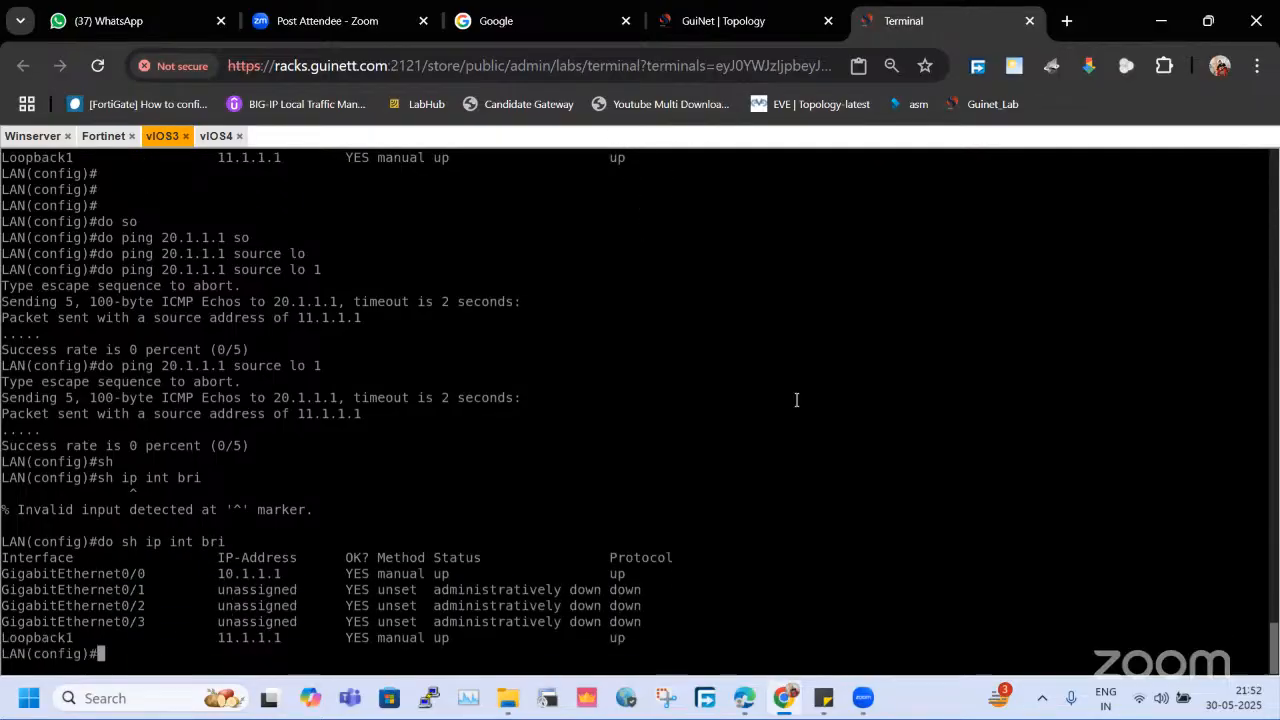
pyautogui.moveTo(11, 574); pyautogui.dragTo(212, 578)
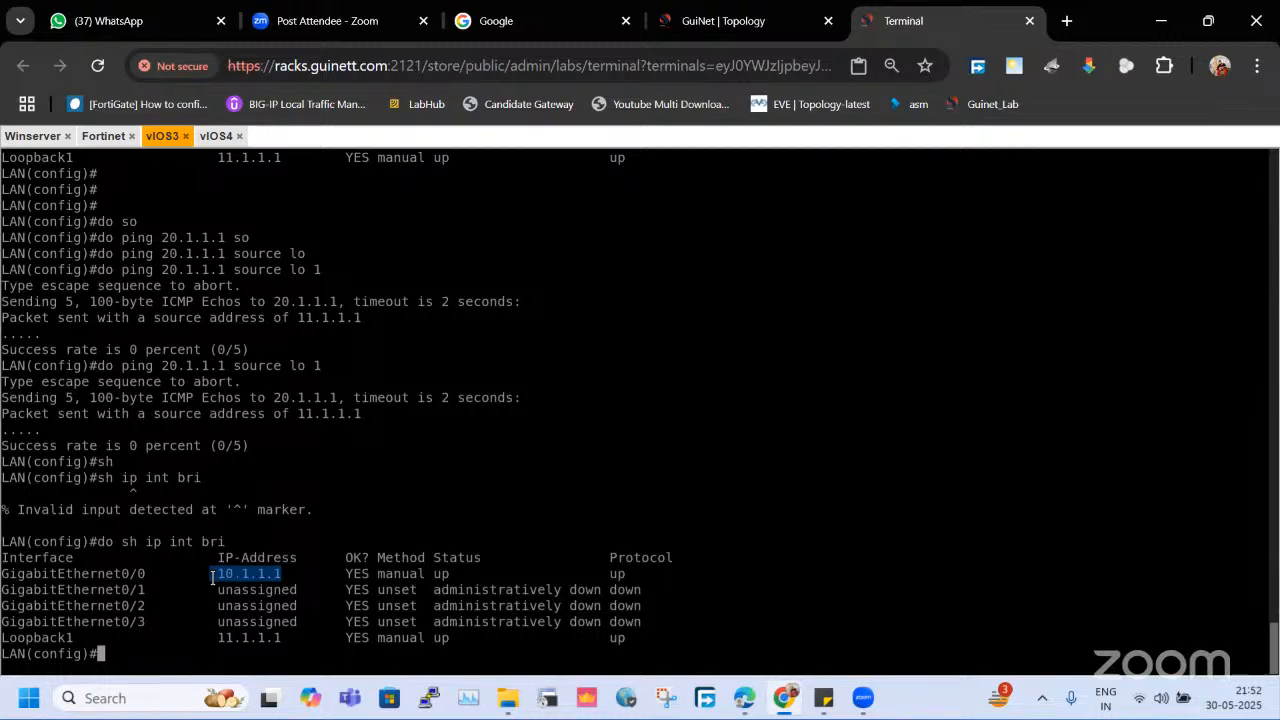
# - On the FortiGate, review the LAN-DMZ policy's source group members and its hit count
pyautogui.click(22, 135)
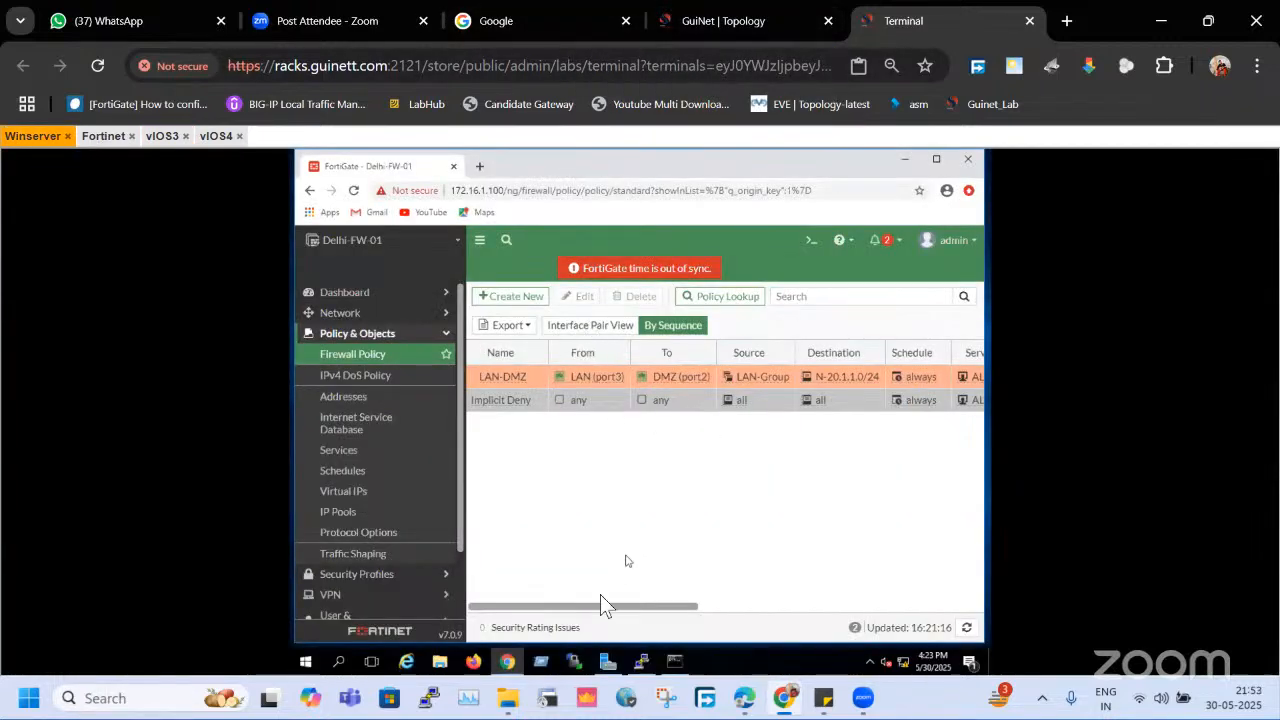
pyautogui.moveTo(757, 385)
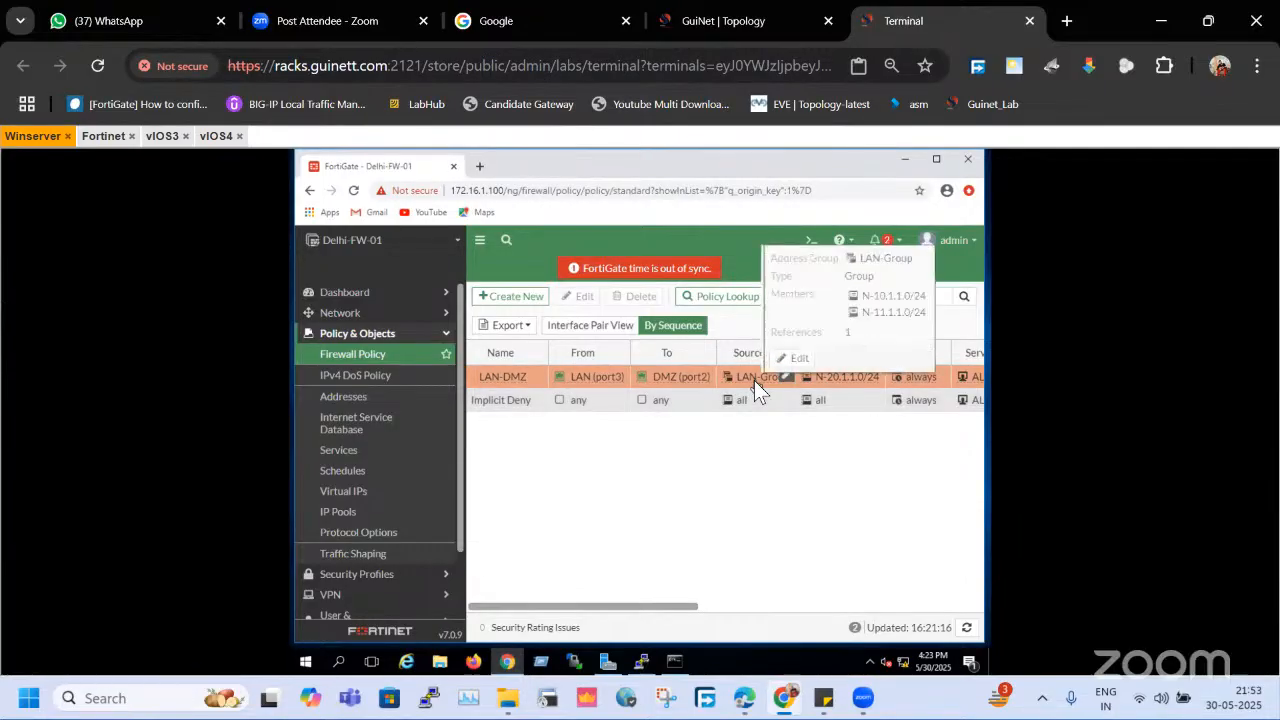
pyautogui.moveTo(909, 316); pyautogui.dragTo(909, 316)
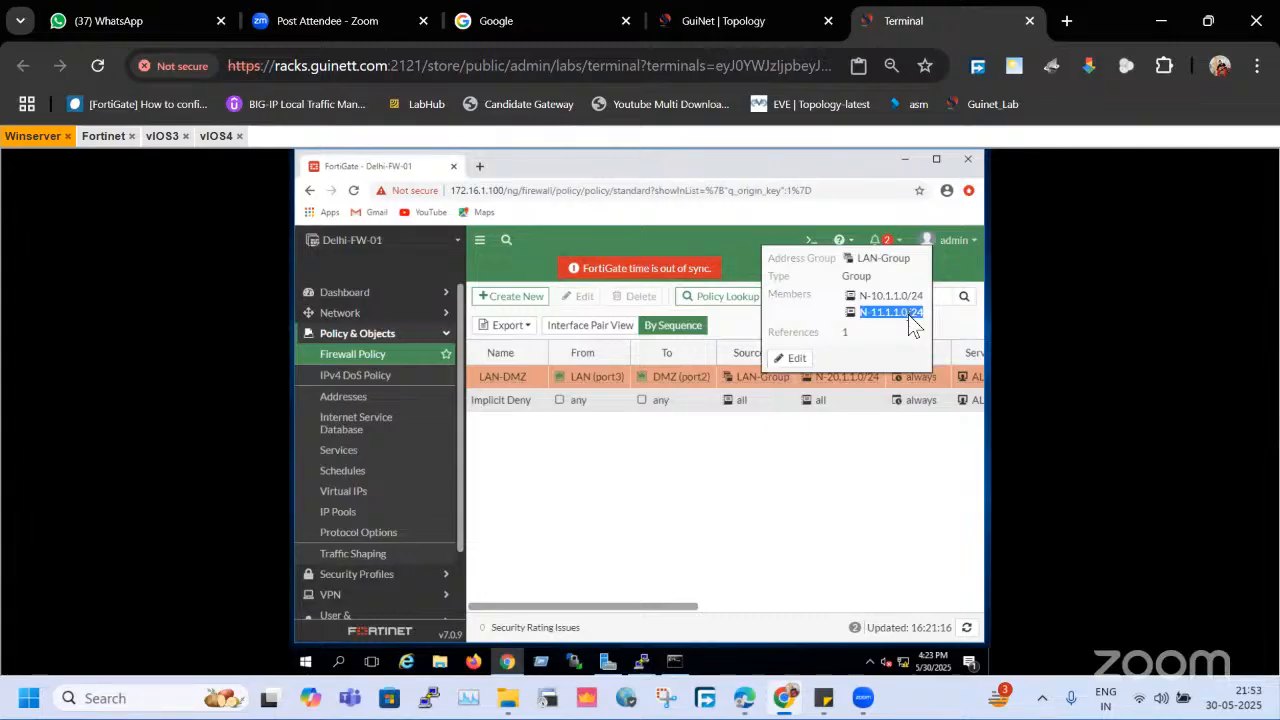
pyautogui.click(722, 498)
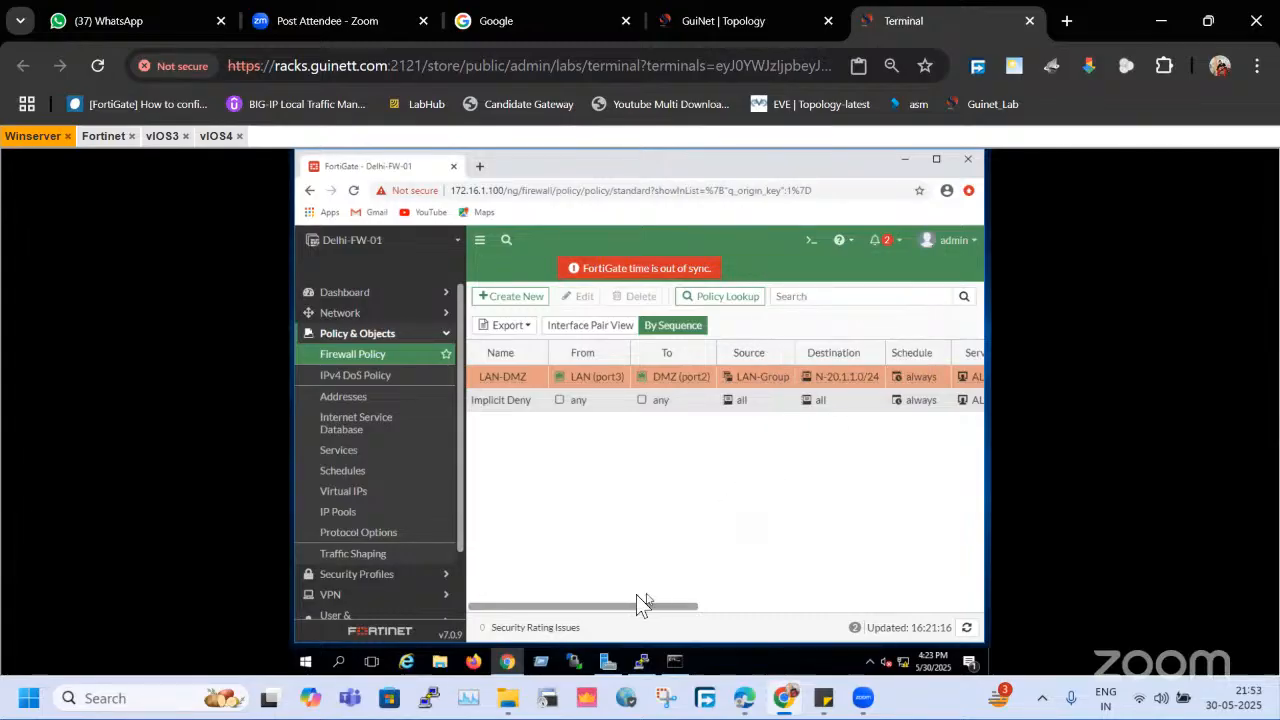
pyautogui.moveTo(636, 605); pyautogui.dragTo(916, 612)
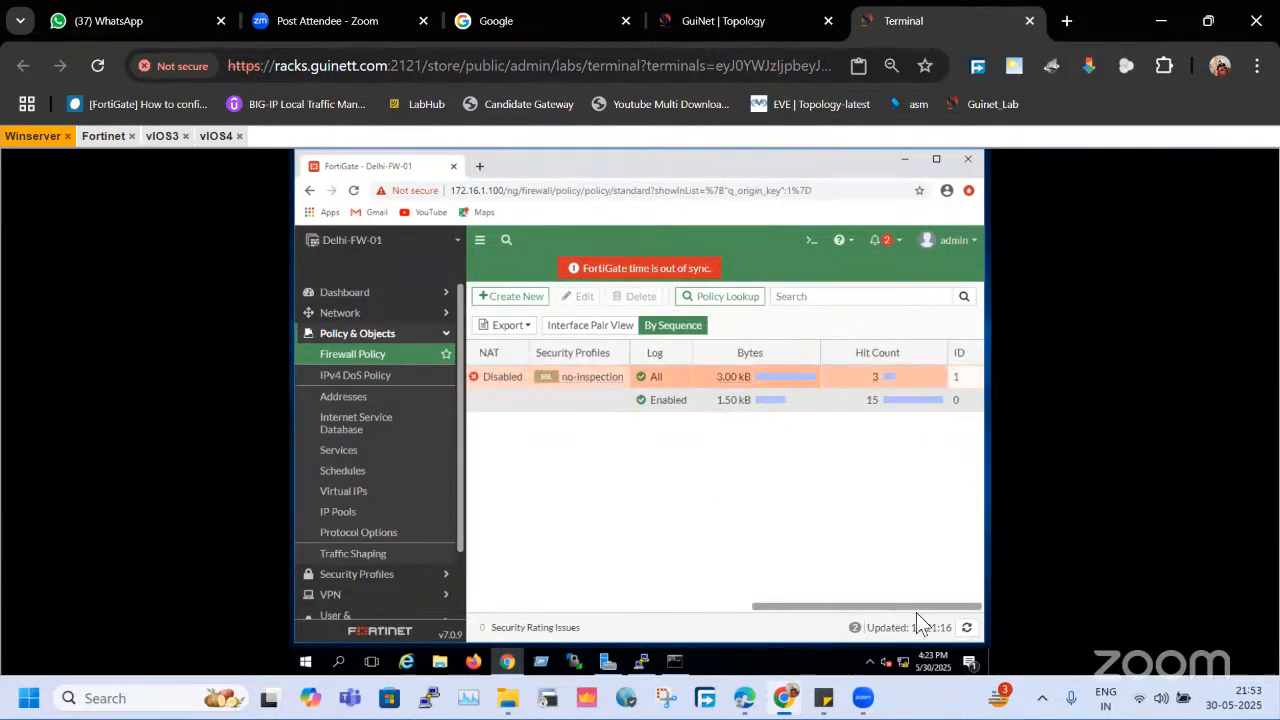
pyautogui.moveTo(781, 607); pyautogui.dragTo(586, 598)
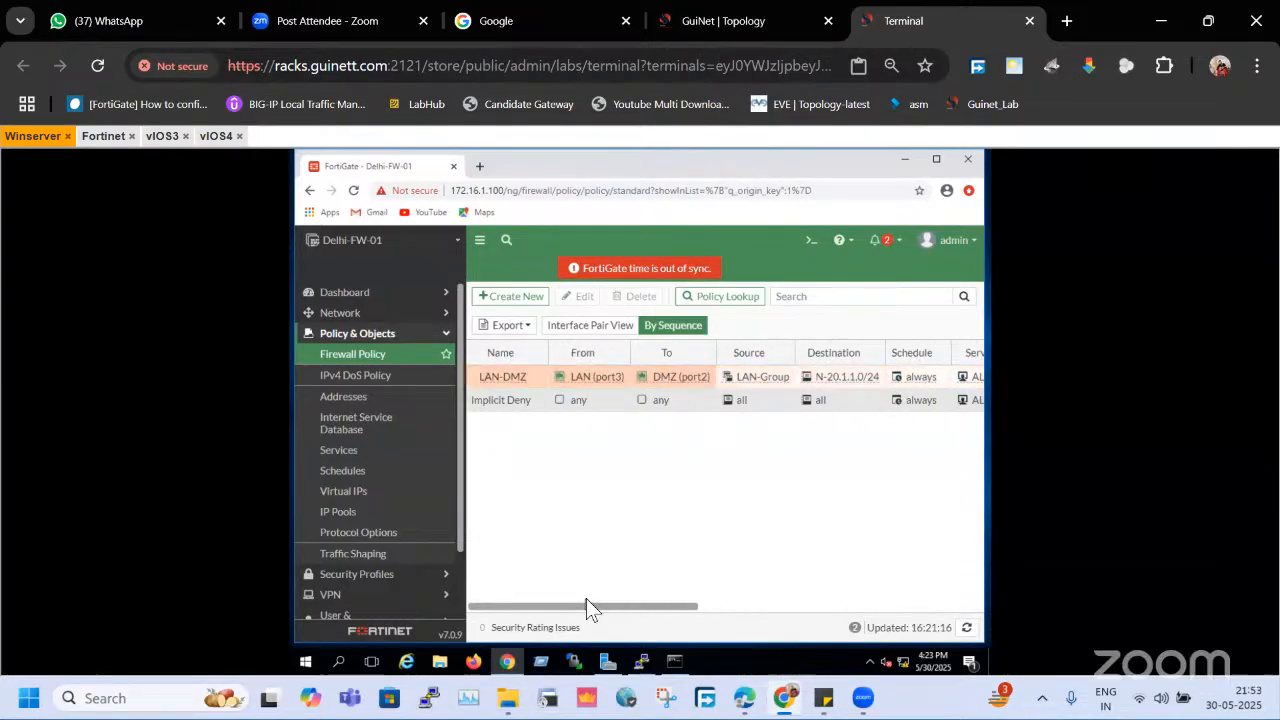
# - Show the FortiGate's routing table in the CLI console with "get router info routing-table details" and examine its routes
pyautogui.click(818, 242)
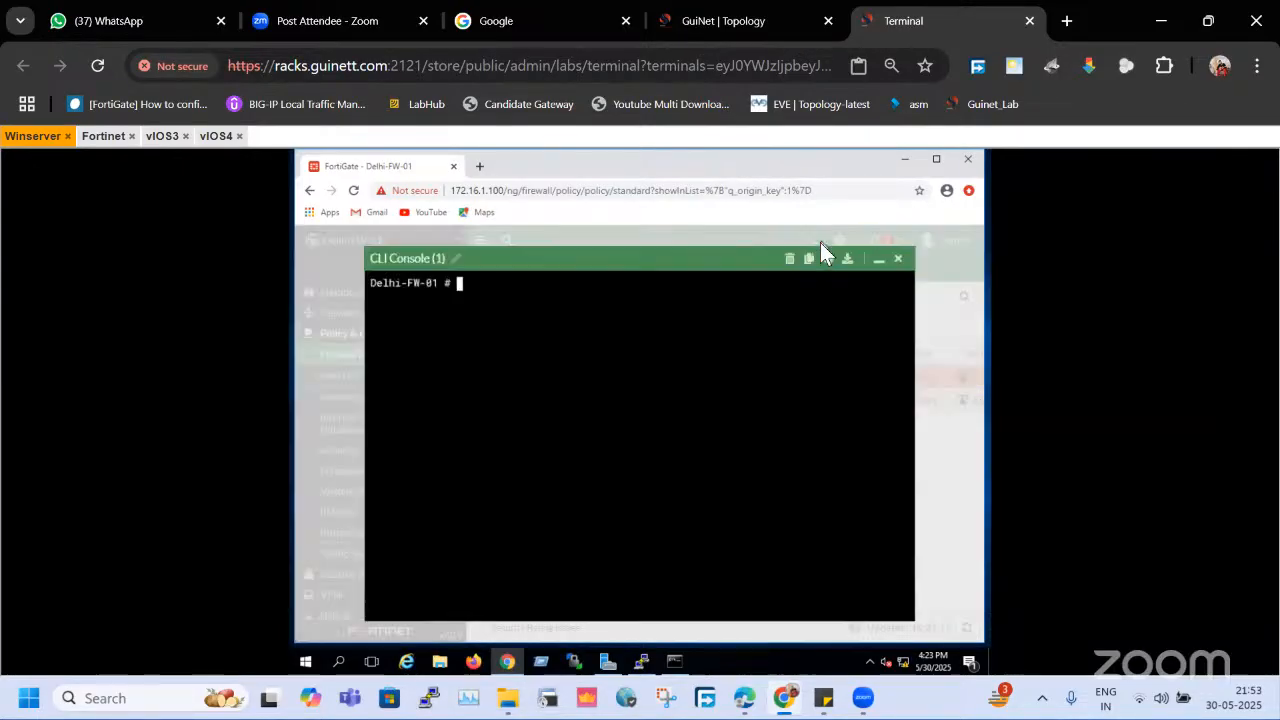
pyautogui.write('get route')
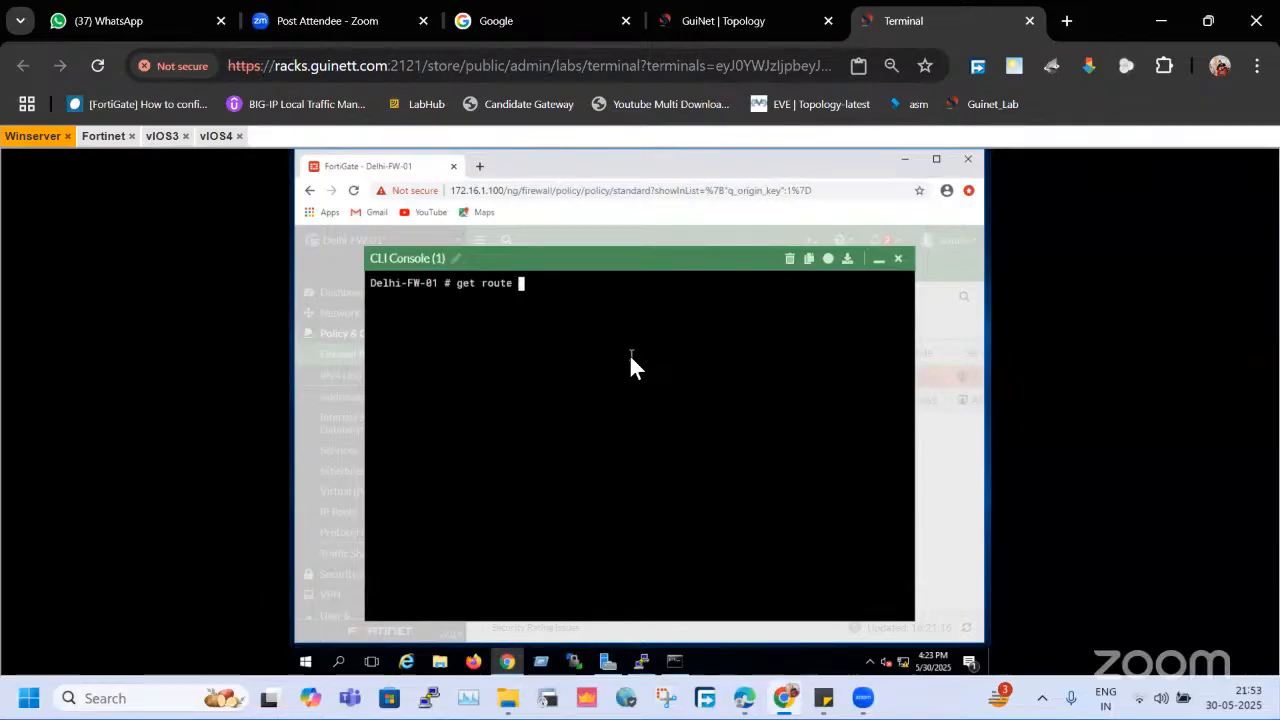
pyautogui.write('r info  routing-table details')
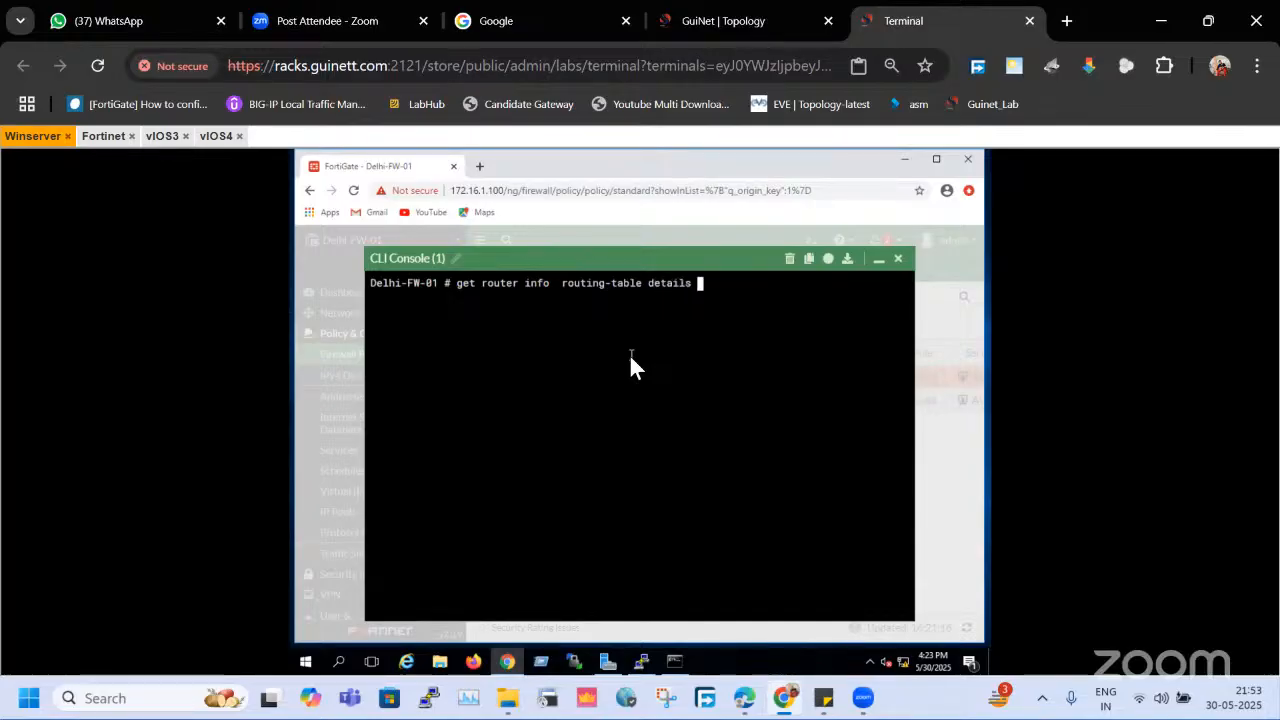
pyautogui.press('Return')
pyautogui.moveTo(419, 393); pyautogui.dragTo(700, 452)
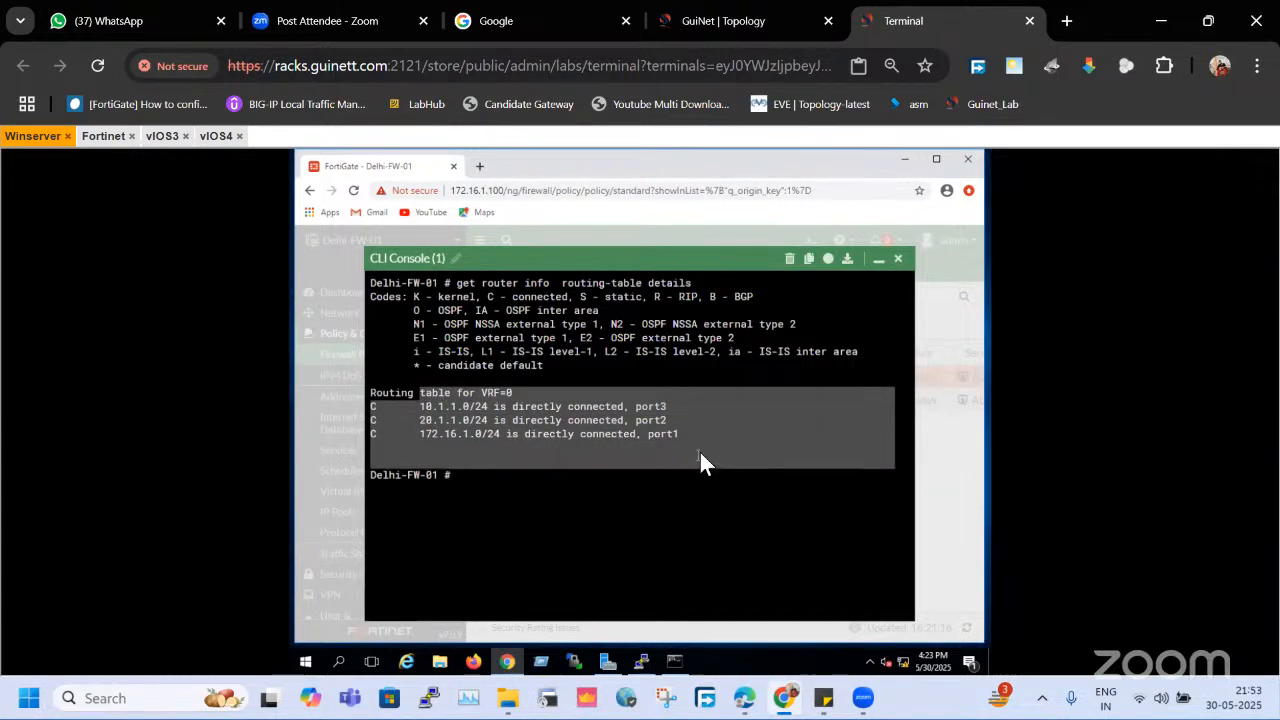
pyautogui.click(877, 260)
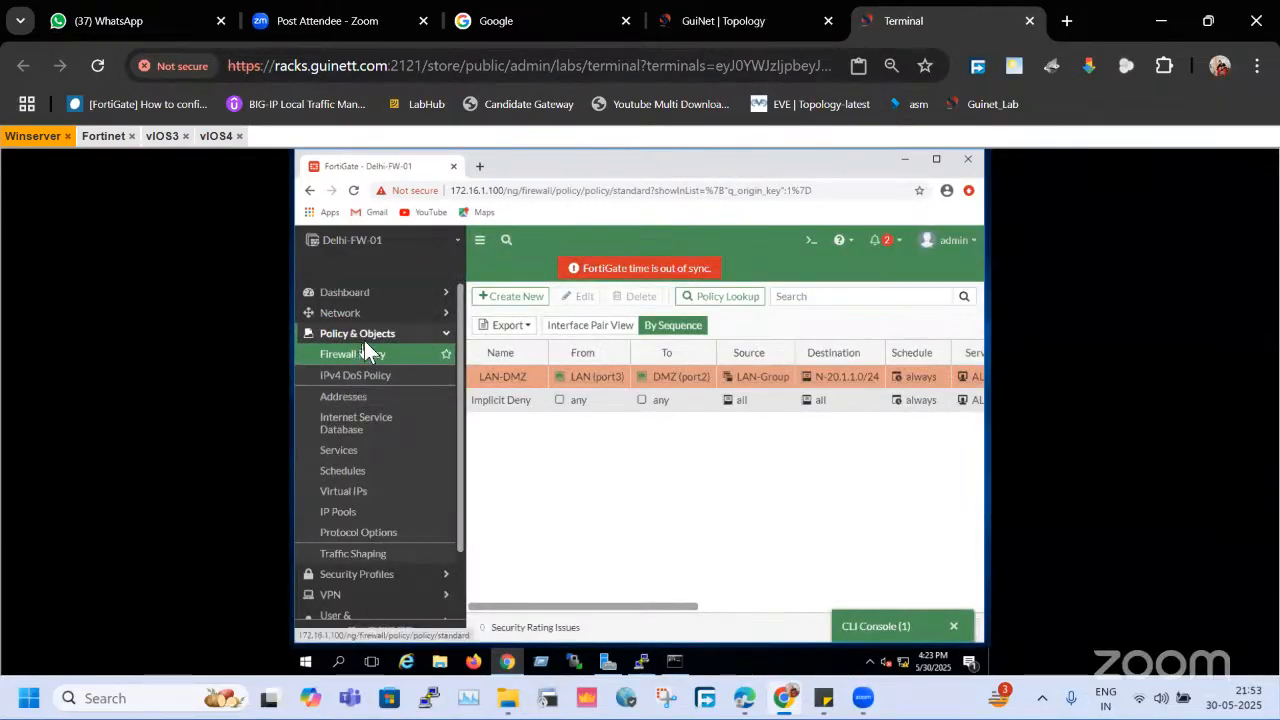
# - Start a new static route on the FortiGate with destination subnet 11.1.1.0/24
pyautogui.click(372, 312)
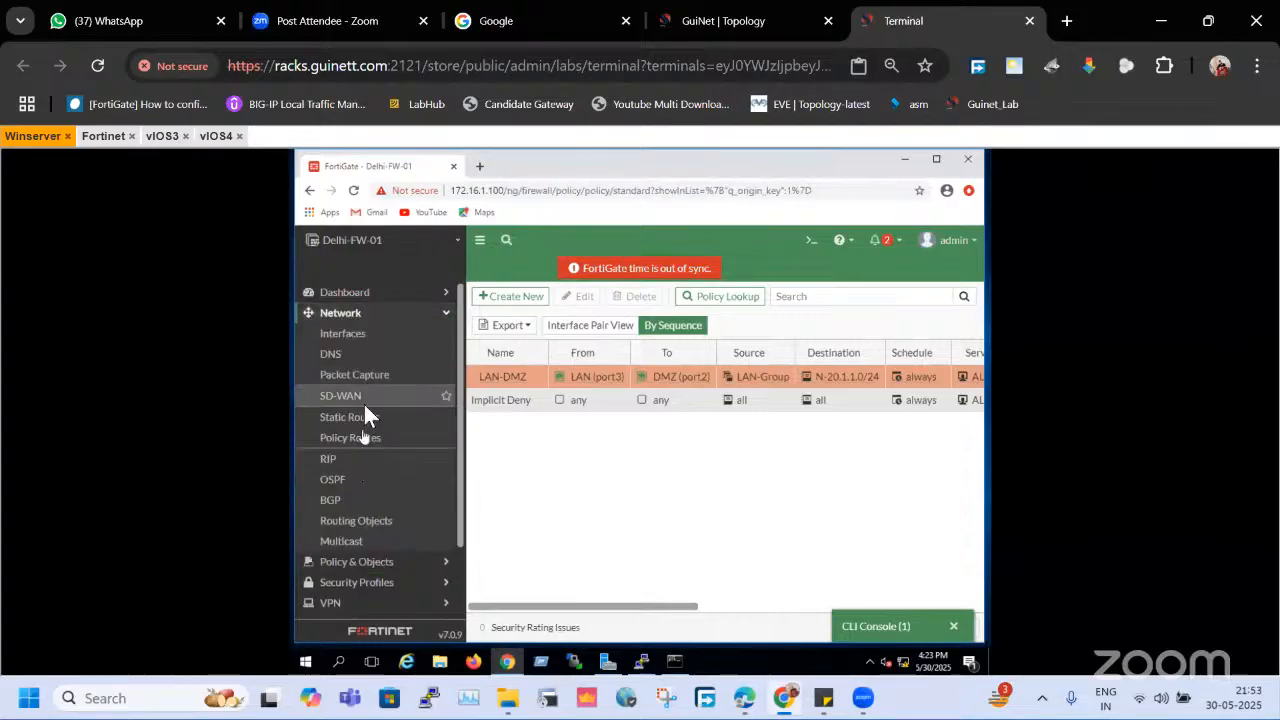
pyautogui.click(354, 416)
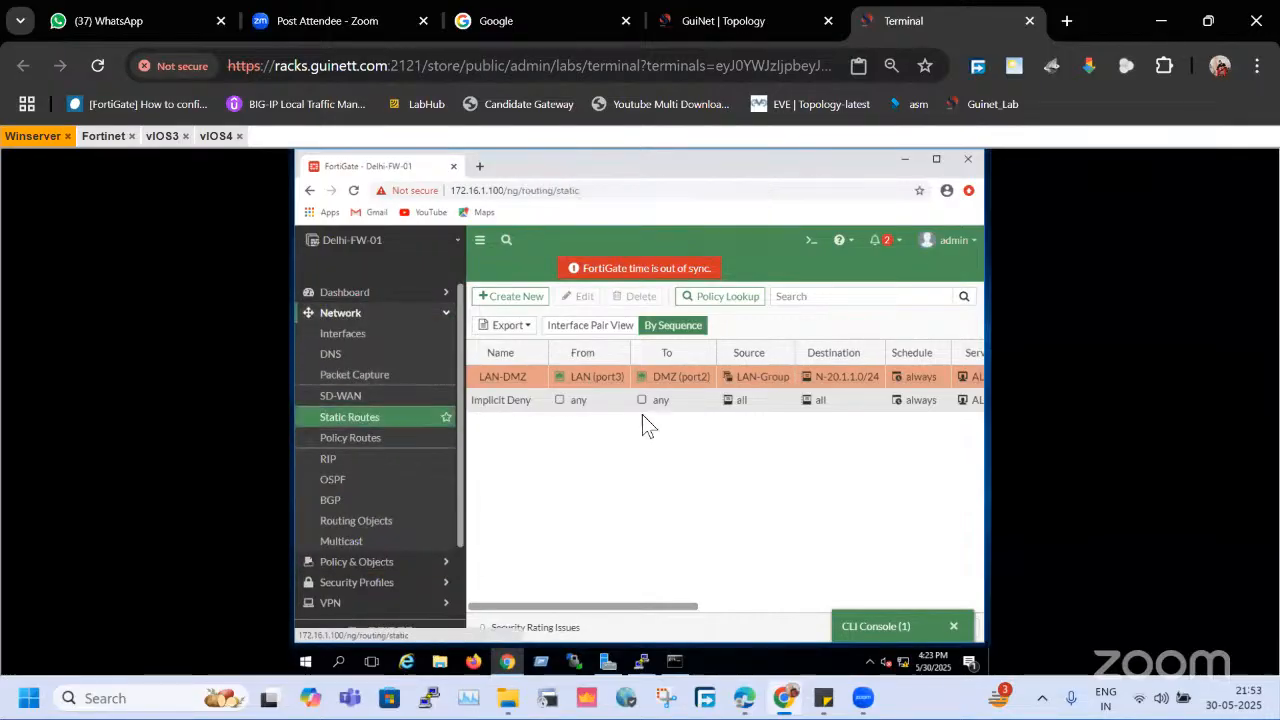
pyautogui.click(526, 304)
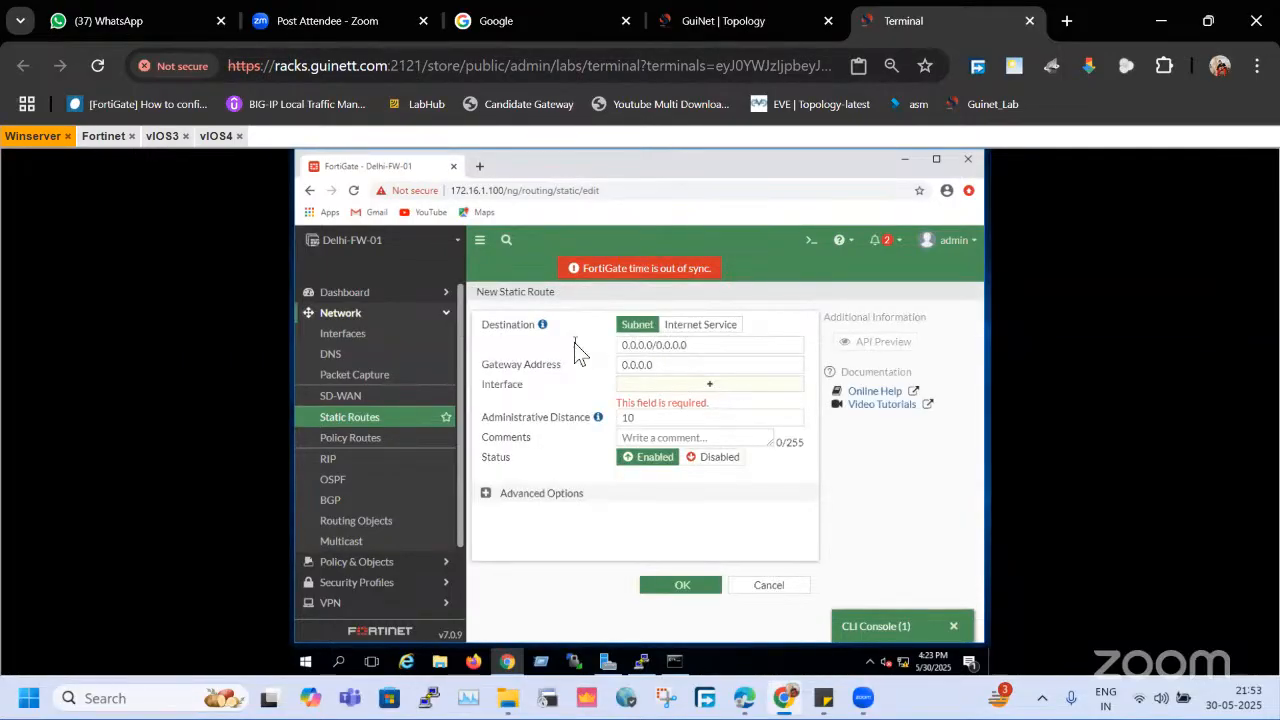
pyautogui.write('11.')
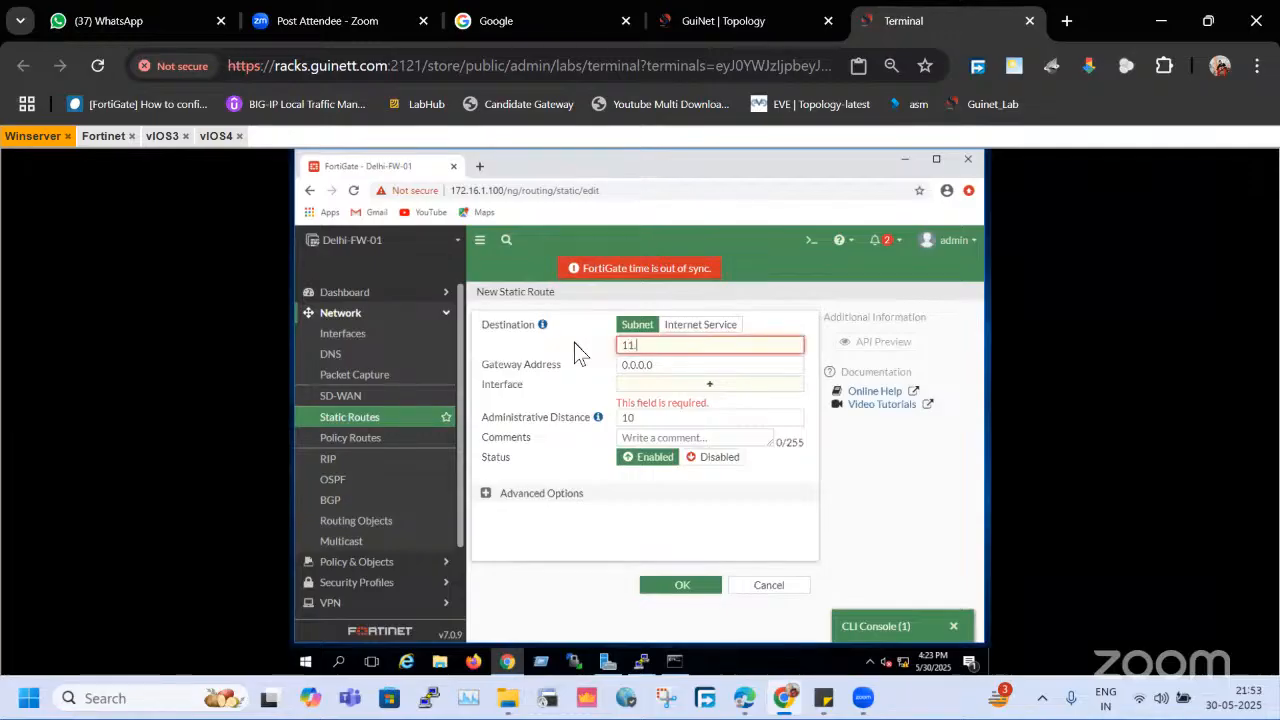
pyautogui.write('1.1.0/24')
# - Check the LAN router's address in the lab topology and set the static route's gateway address to 10.1.1.1
pyautogui.moveTo(686, 370); pyautogui.dragTo(580, 368)
pyautogui.click(668, 366)
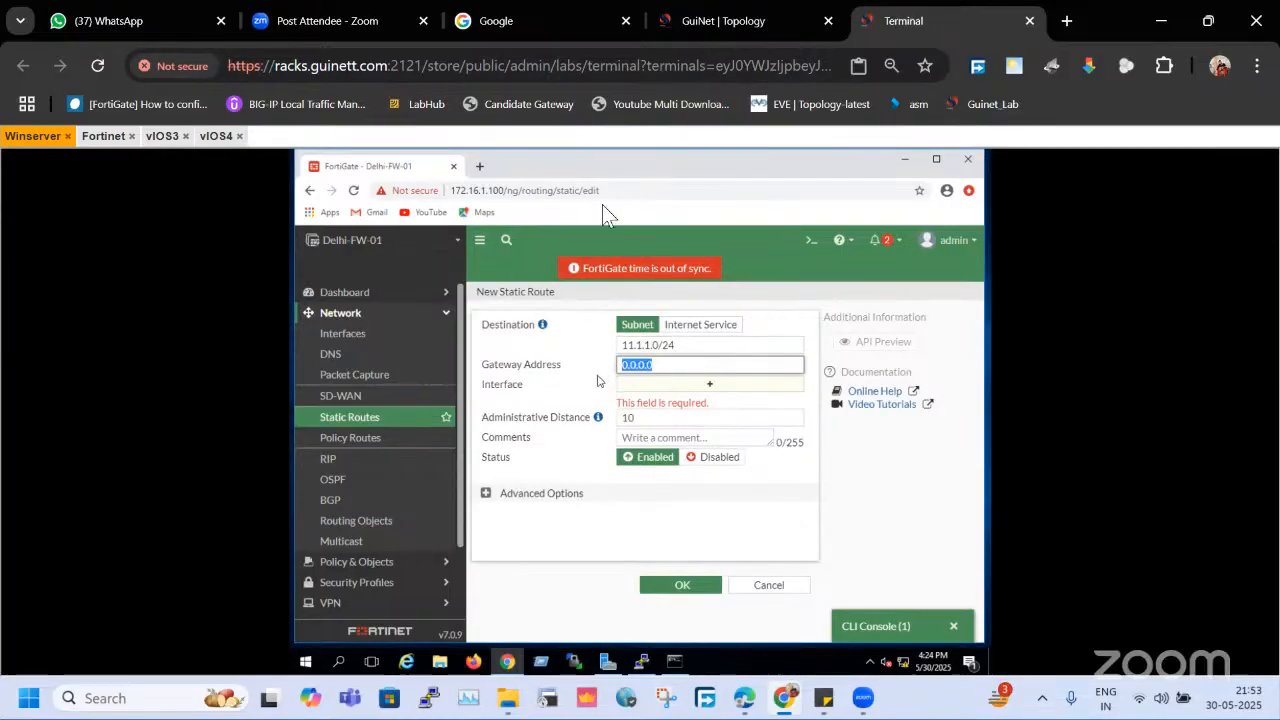
pyautogui.click(702, 18)
pyautogui.click(948, 10)
pyautogui.click(777, 14)
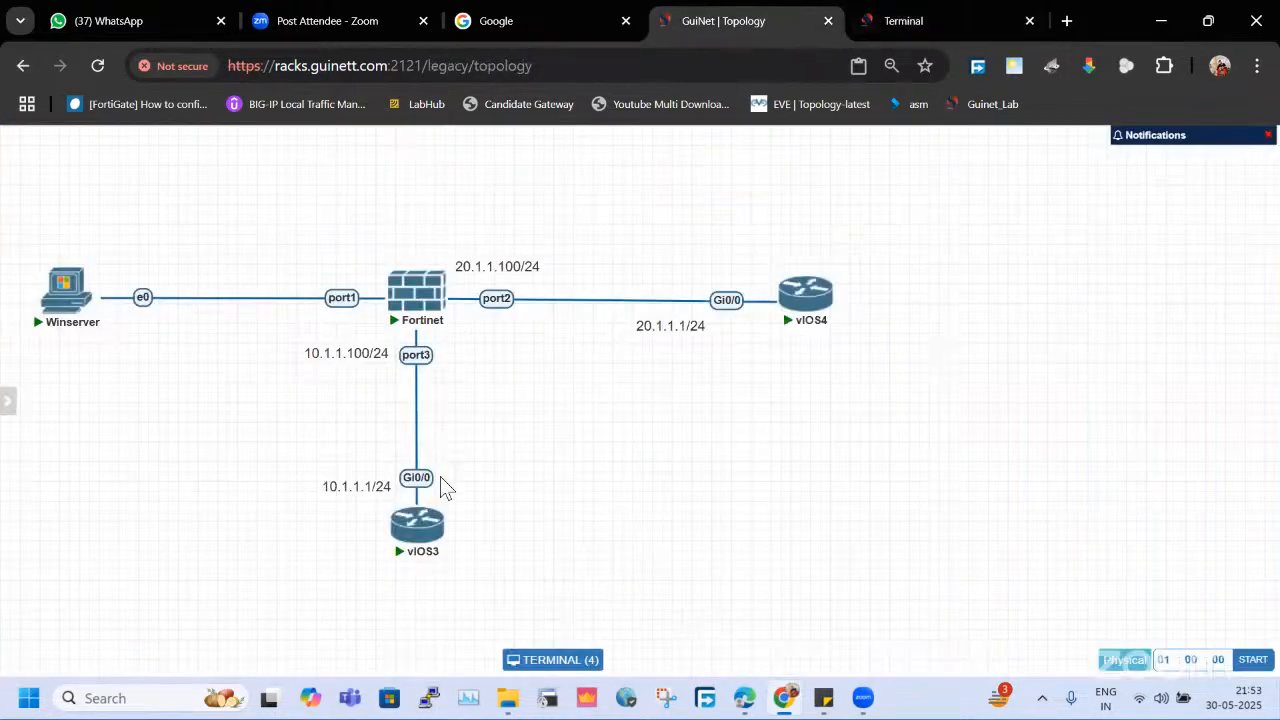
pyautogui.click(948, 20)
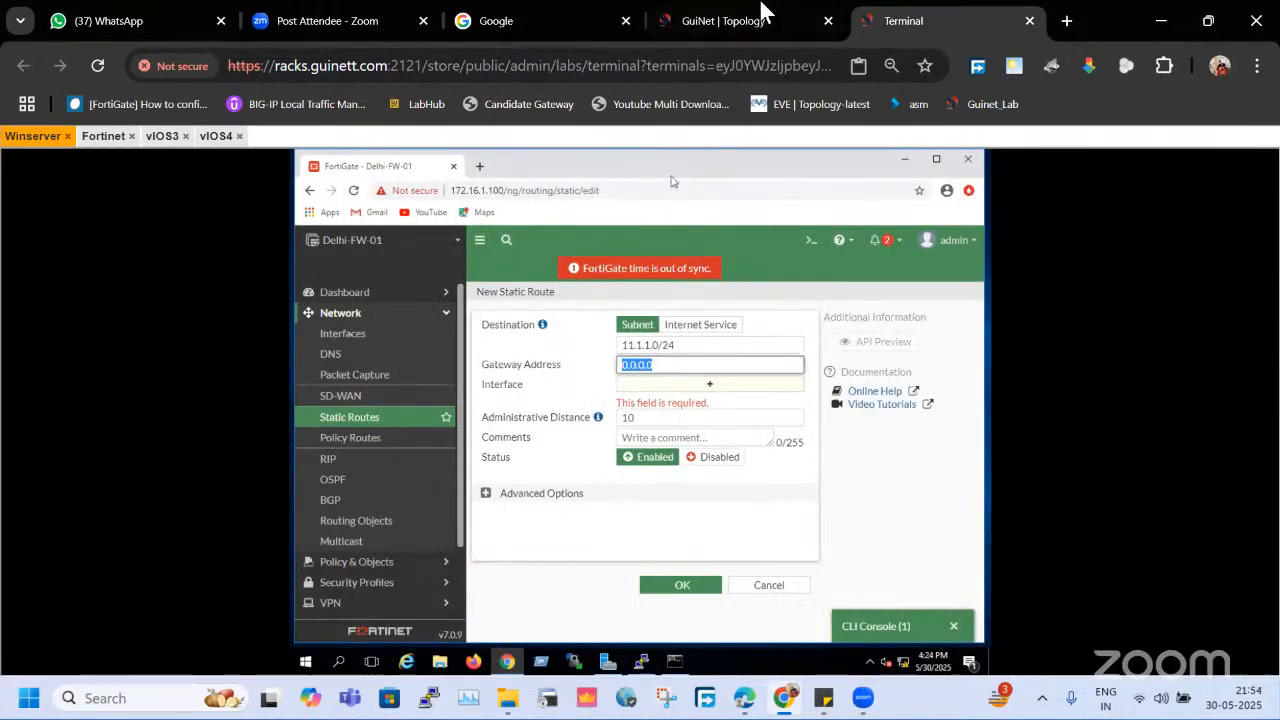
pyautogui.click(766, 14)
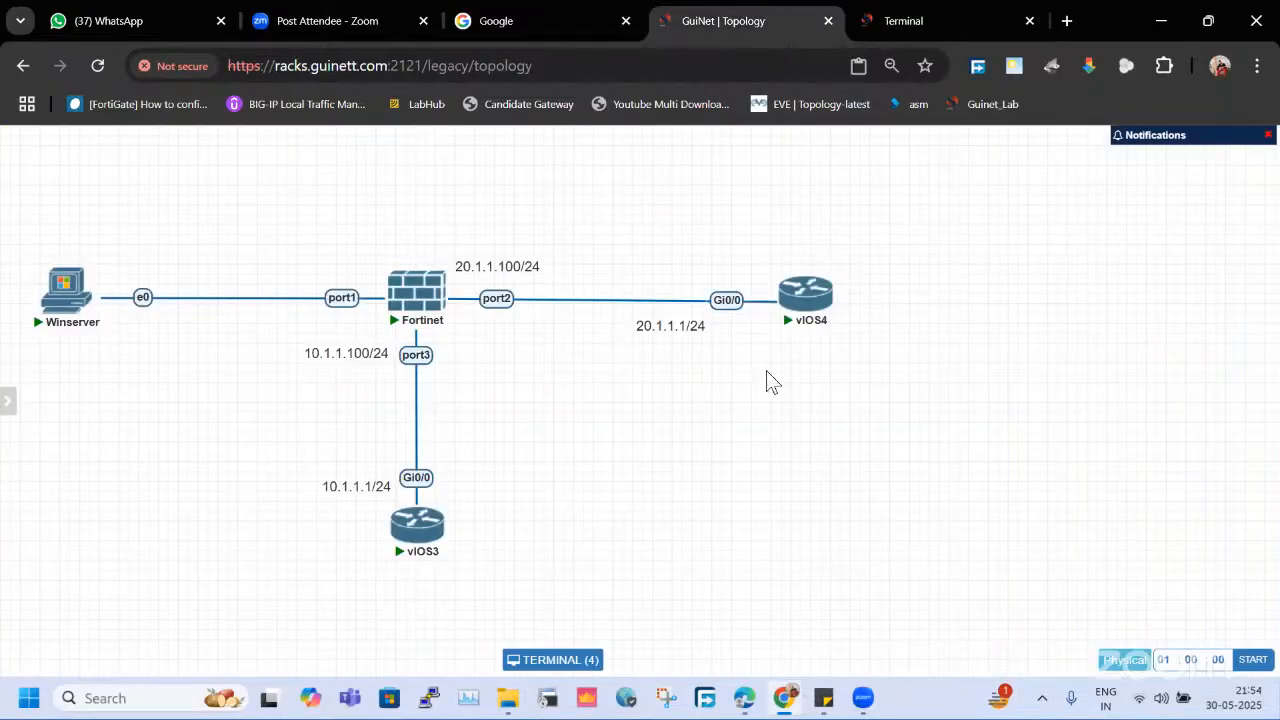
pyautogui.hotkey('ctrl', 'Tab')
pyautogui.write('10.1.1.1')
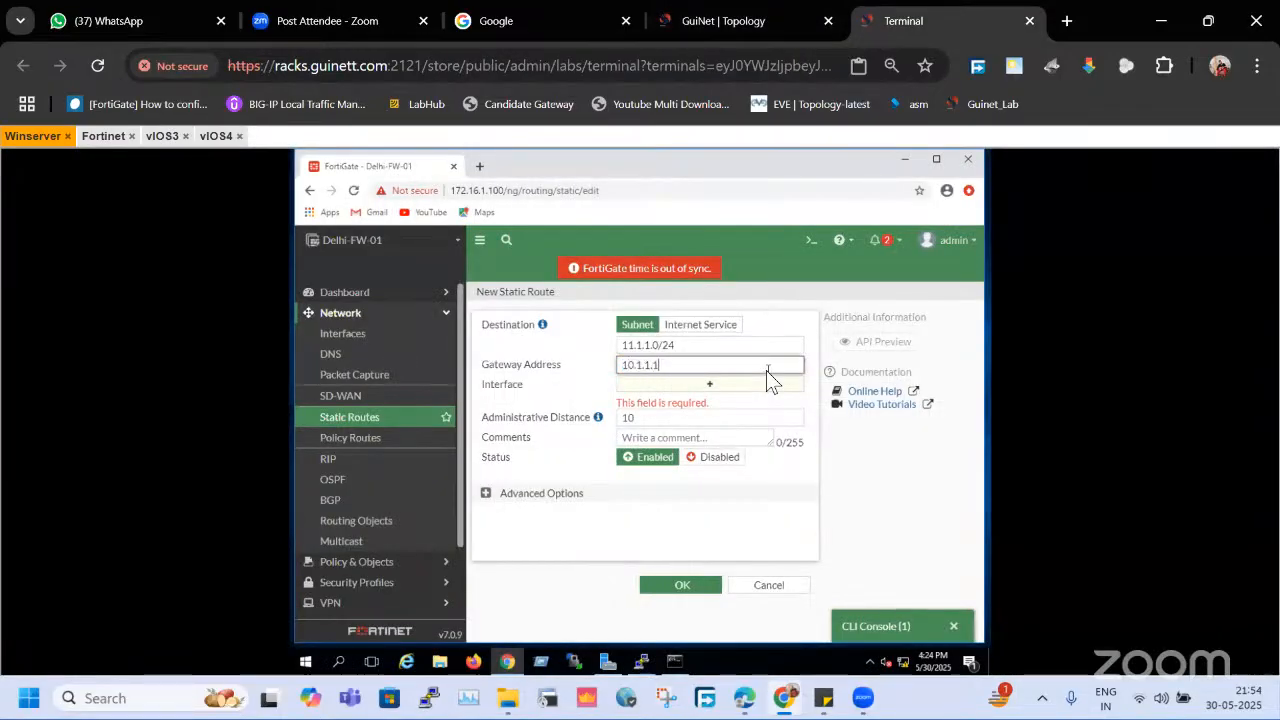
# - Assign the static route to the LAN (port3) interface and save it
pyautogui.click(682, 386)
pyautogui.click(686, 594)
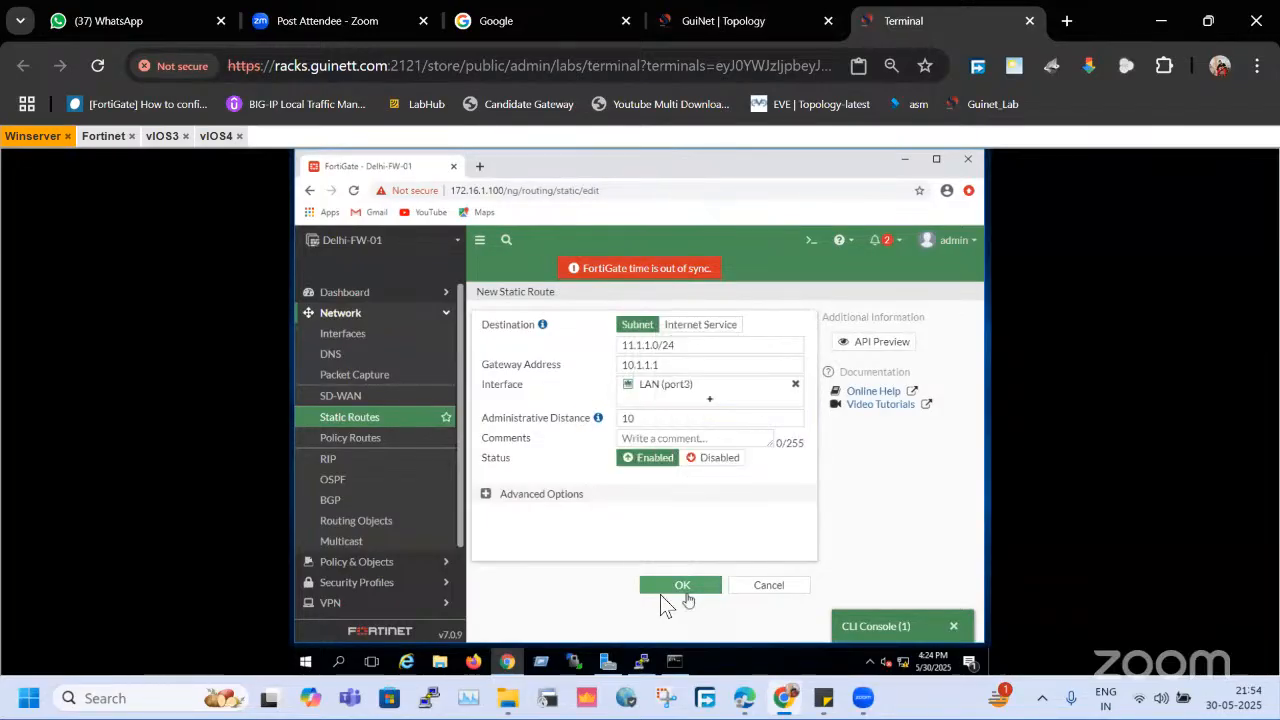
pyautogui.click(686, 594)
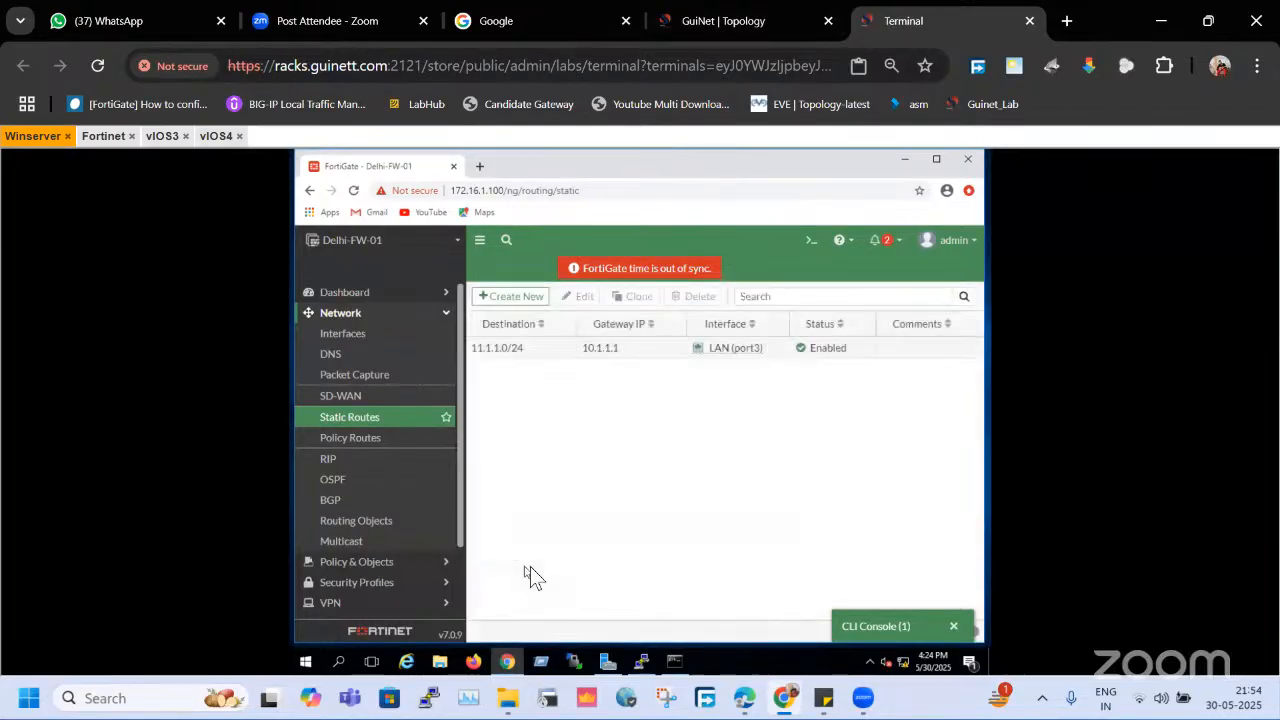
pyautogui.click(534, 356)
# - Rerun the routing table command in the FortiGate CLI console and examine the 11.1.1.0/24 static route and its next hop
pyautogui.click(858, 630)
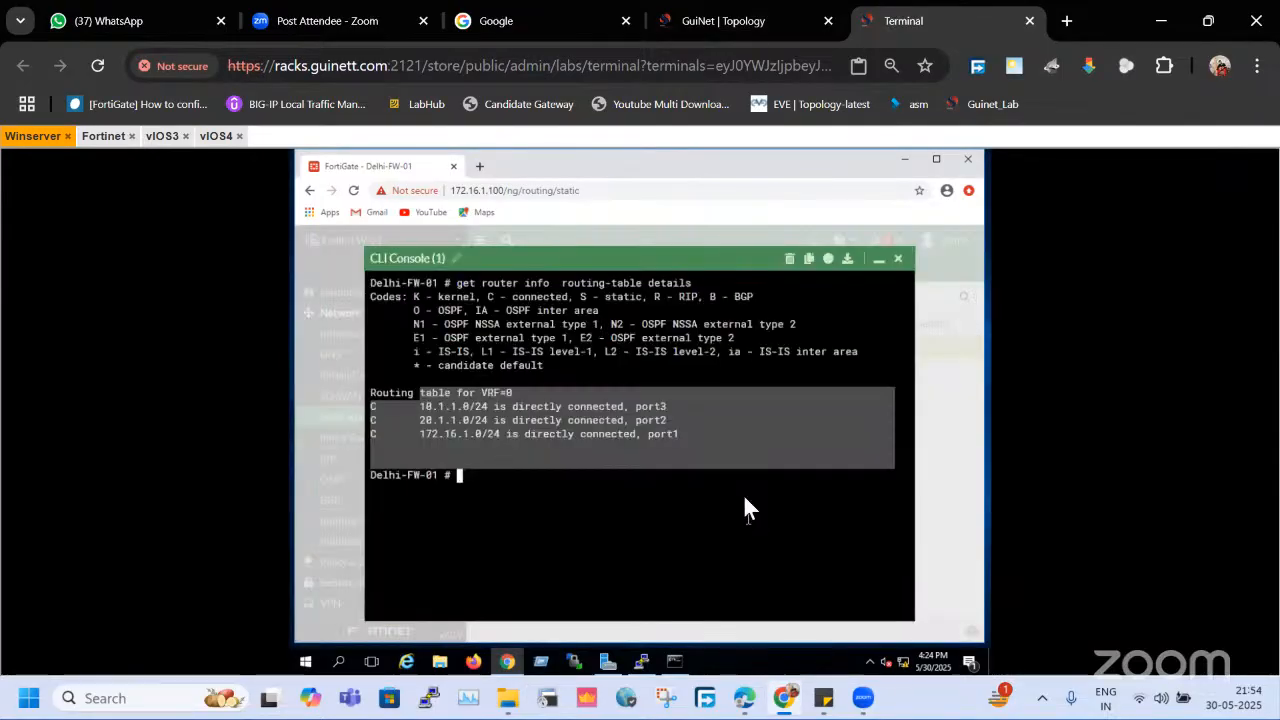
pyautogui.press('Up')
pyautogui.press('Return')
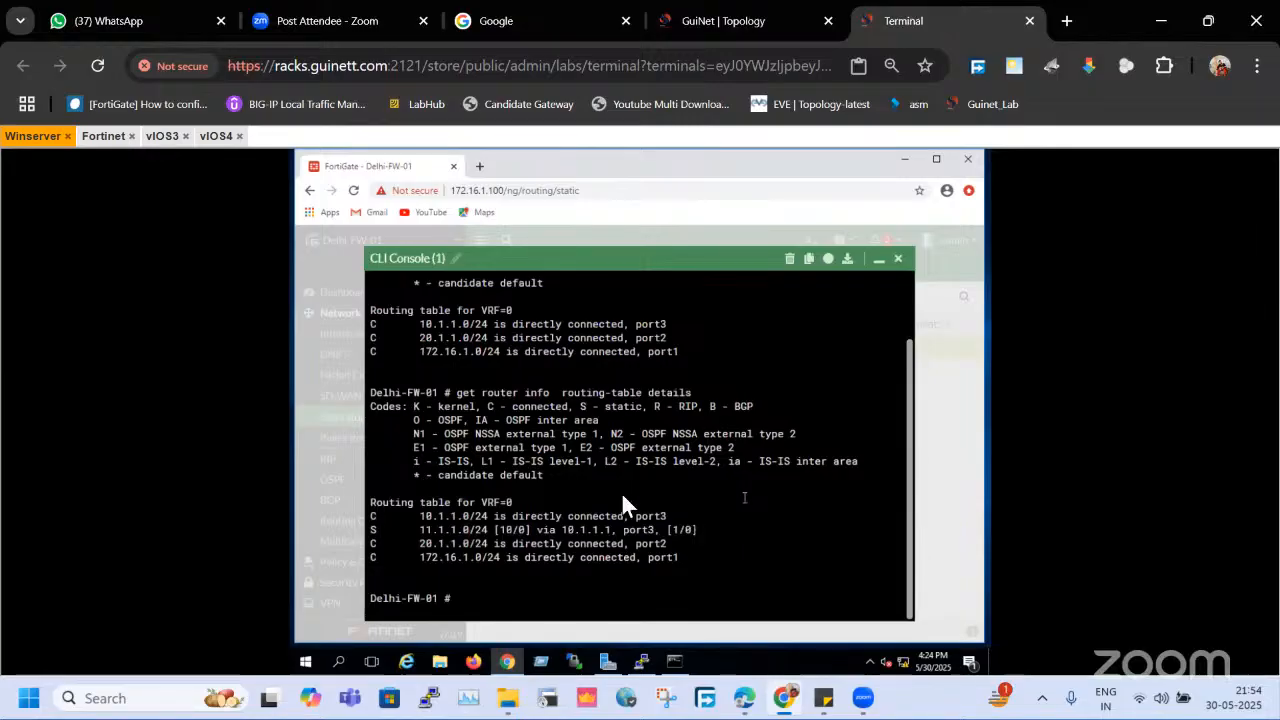
pyautogui.moveTo(419, 517); pyautogui.dragTo(691, 544)
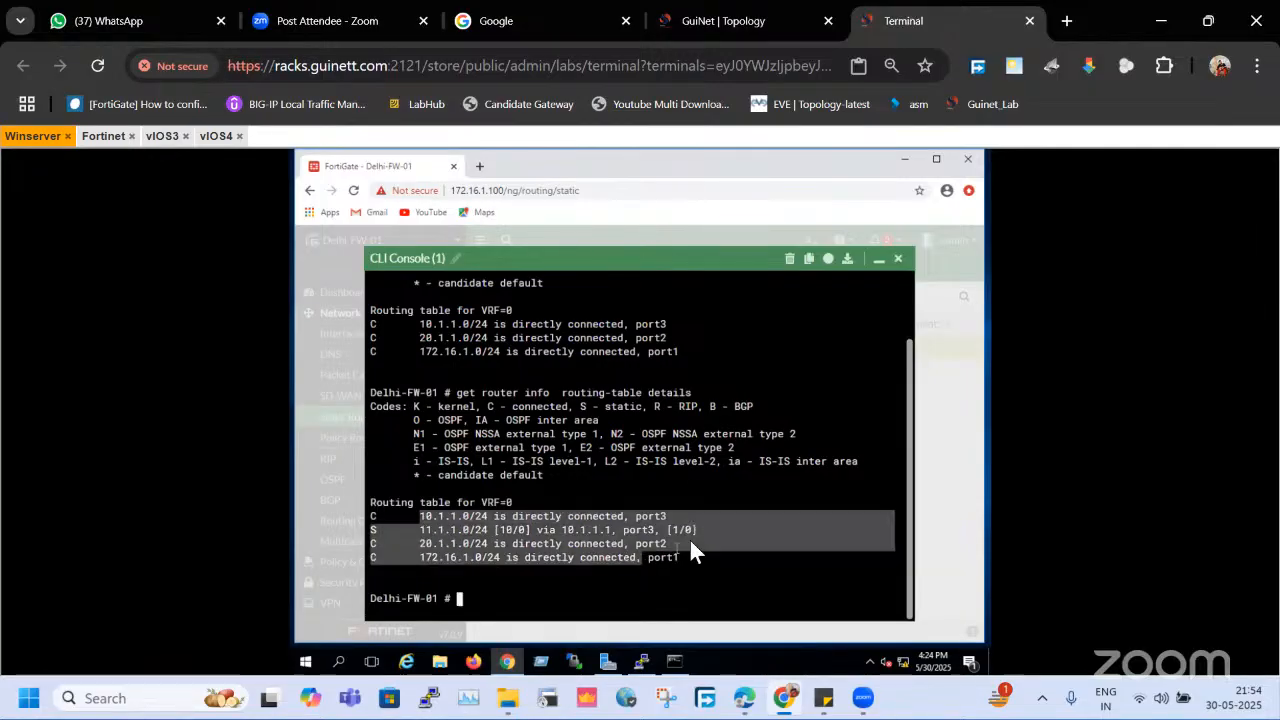
pyautogui.click(417, 527)
pyautogui.moveTo(417, 527); pyautogui.dragTo(477, 528)
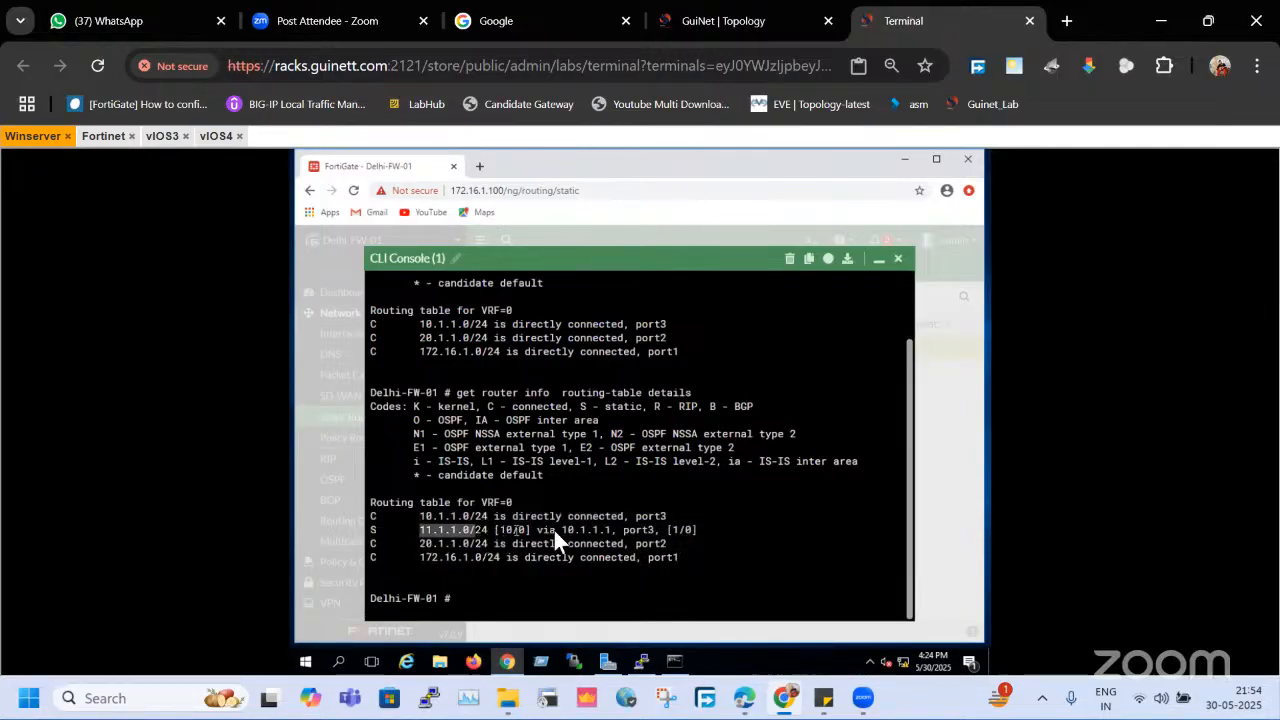
pyautogui.moveTo(568, 530); pyautogui.dragTo(611, 527)
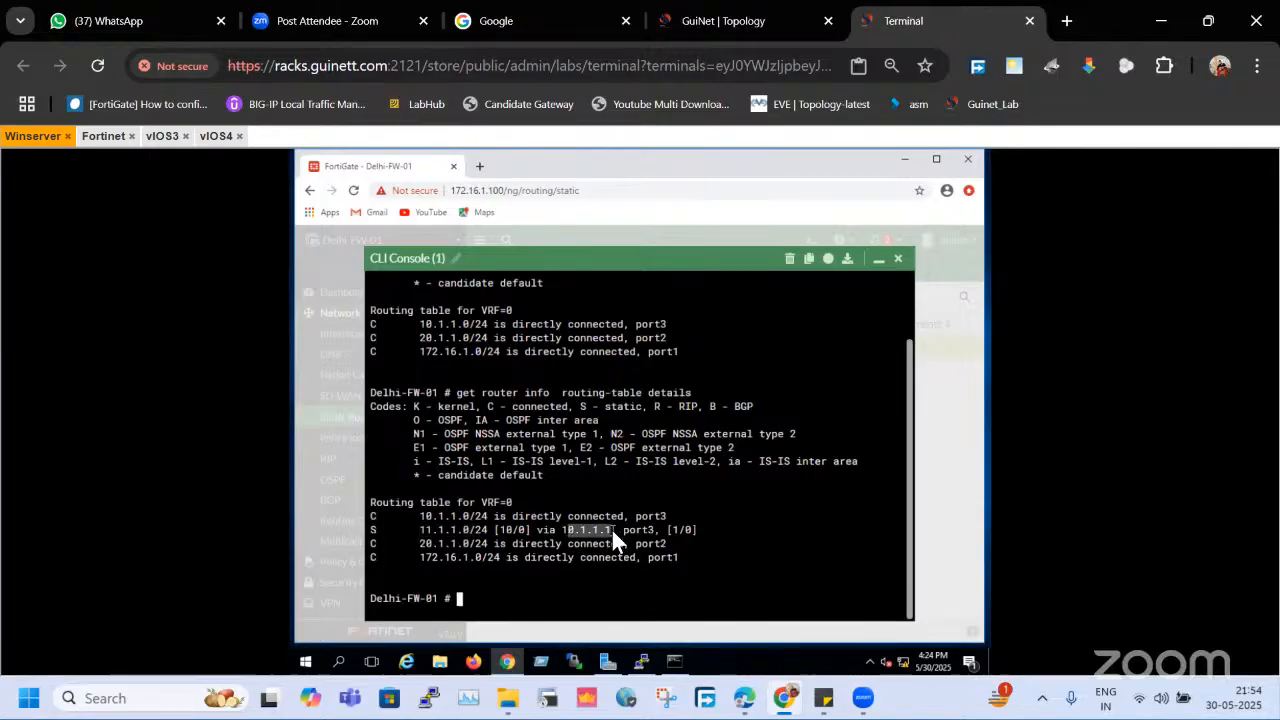
pyautogui.click(877, 260)
# - Ping 20.1.1.1 from the LAN router again with loopback 1 as the source
pyautogui.click(170, 137)
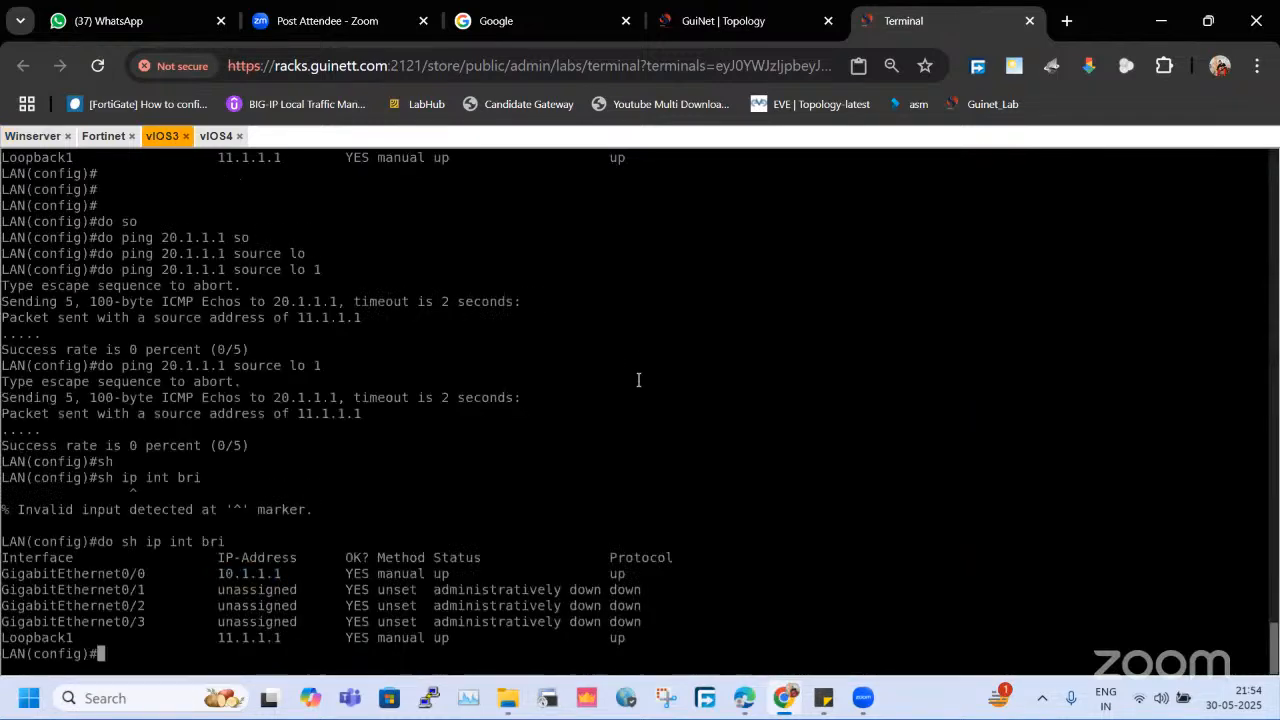
pyautogui.press('Up')
pyautogui.press('Up')
pyautogui.press('Up')
pyautogui.press('Up')
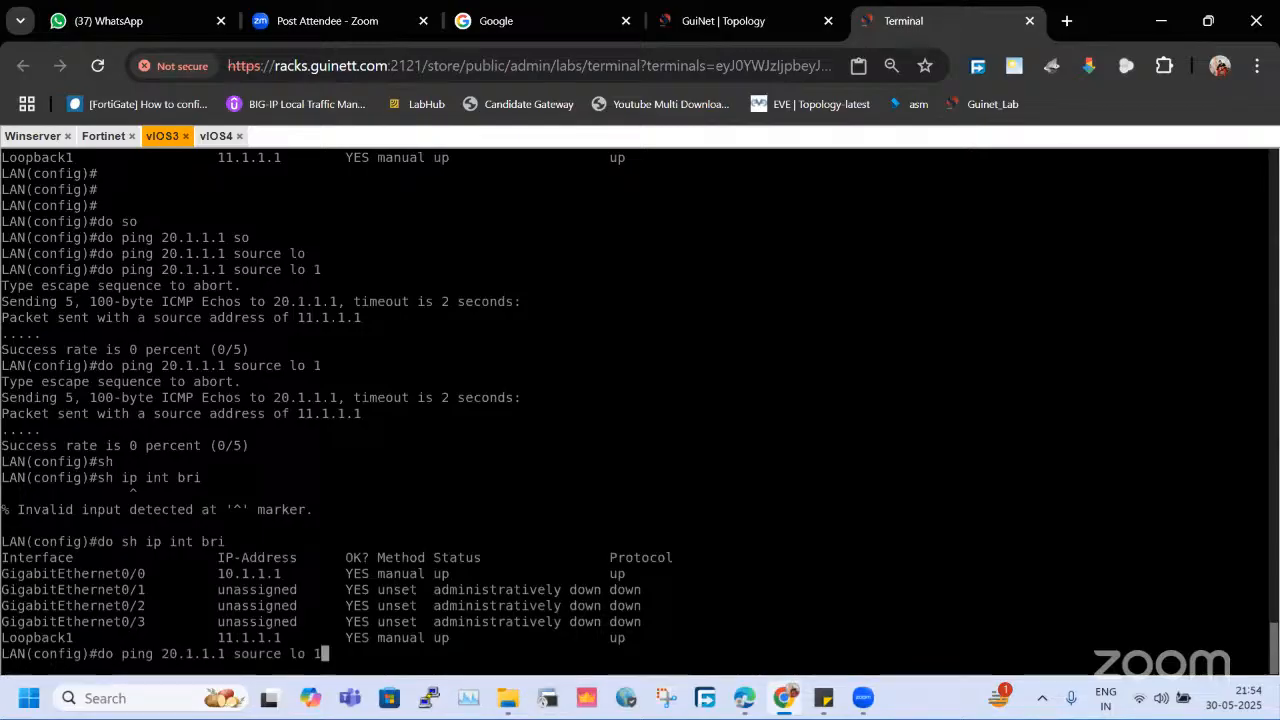
pyautogui.press('Return')
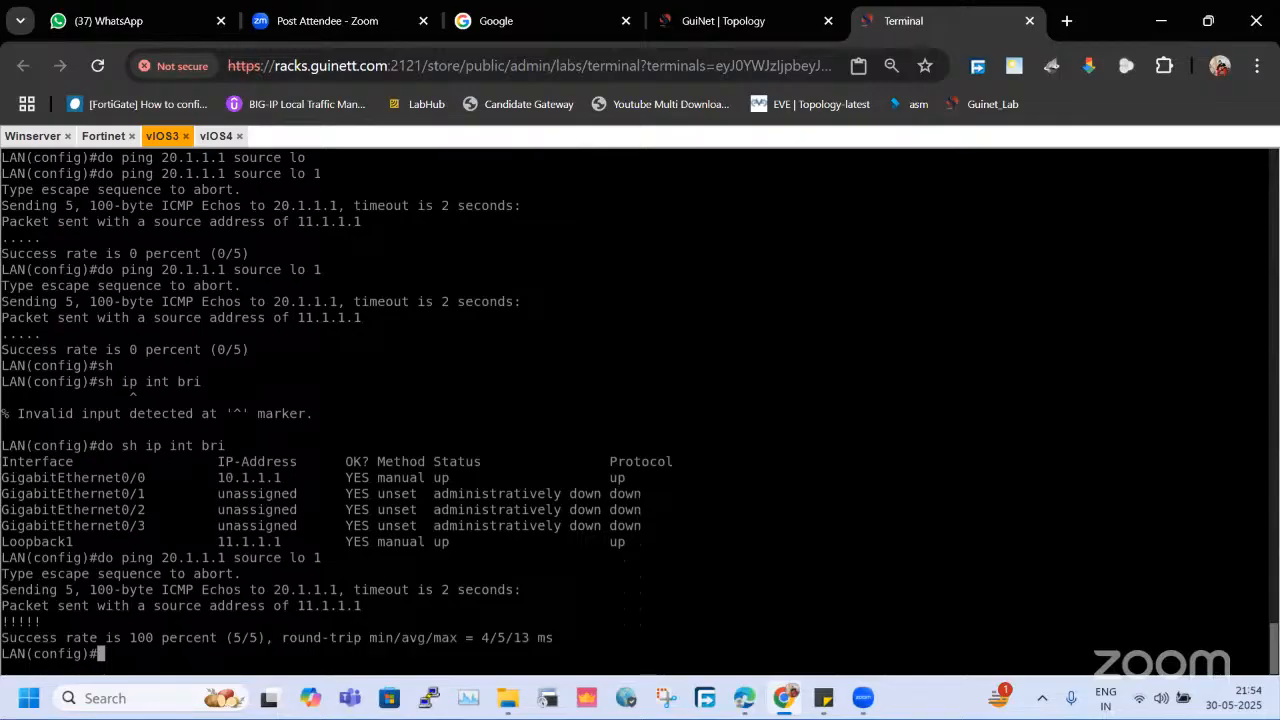
# - Rerun "do sh ip int bri" on the LAN router to show its interface addresses
pyautogui.press('Up')
pyautogui.press('Up')
pyautogui.press('Return')
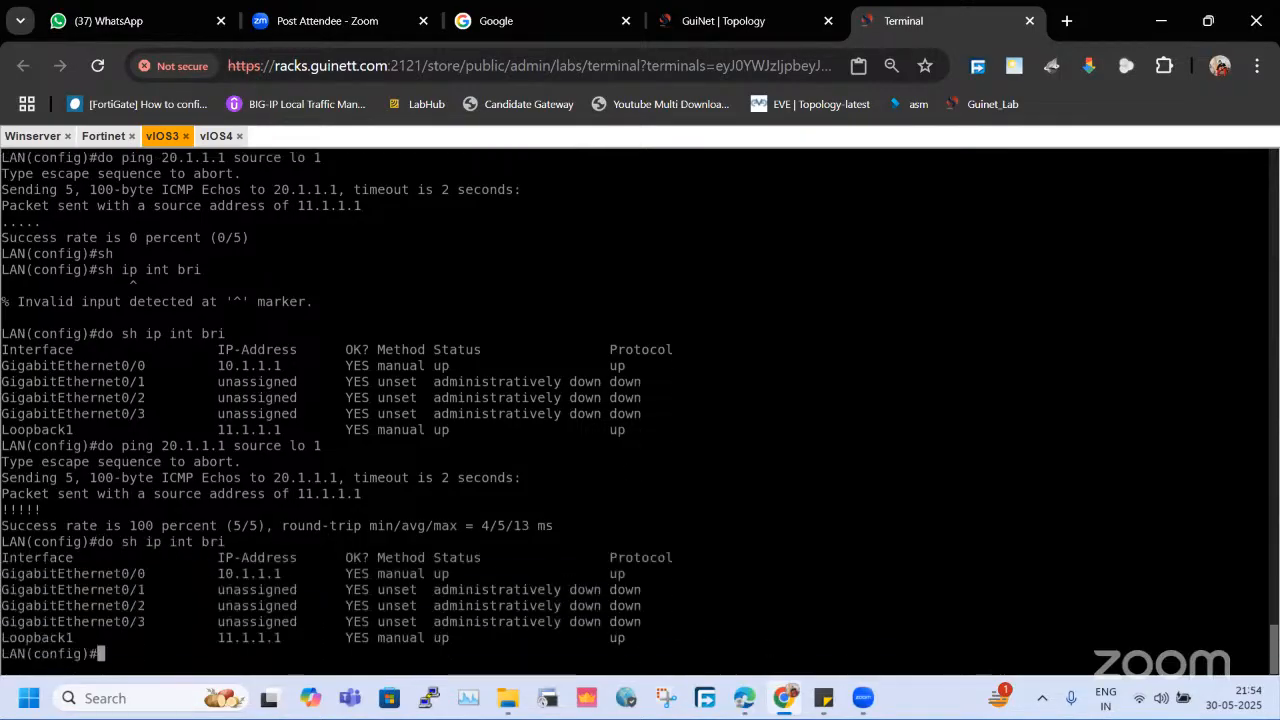
# - Ping 20.1.1.1 several more times from the LAN router with loopback 1 as the source
pyautogui.press('Up')
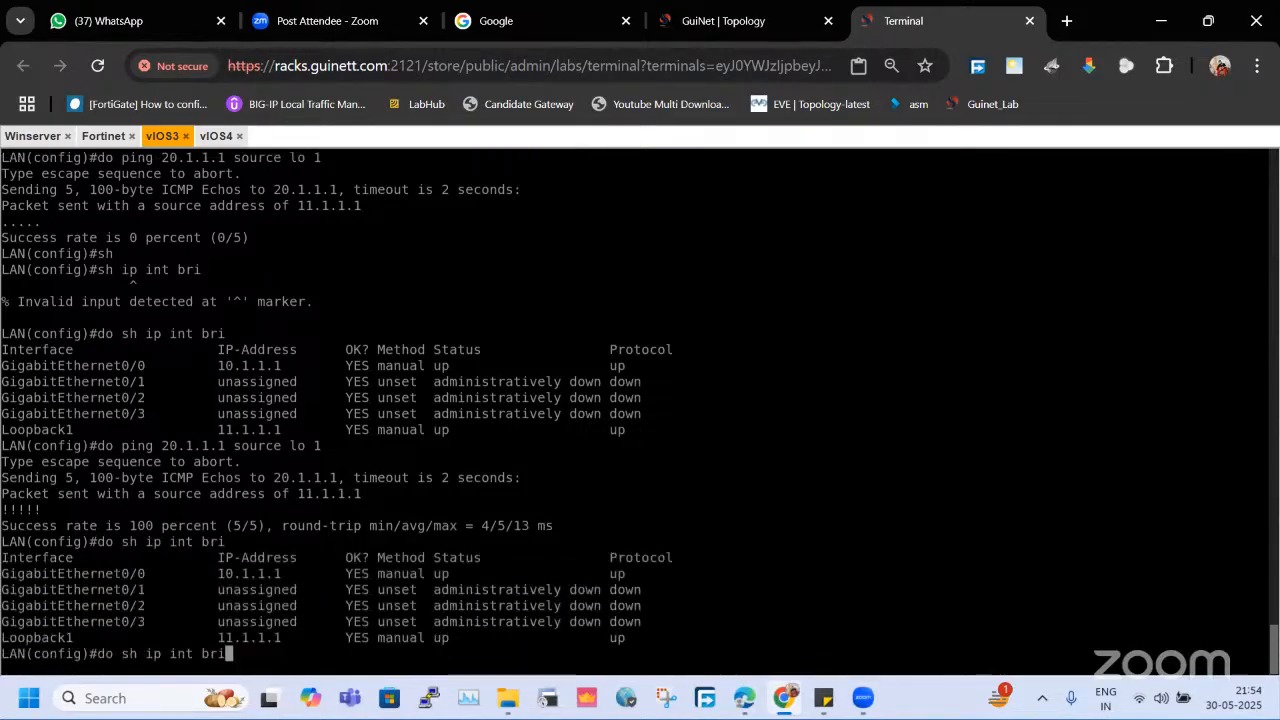
pyautogui.press('Up')
pyautogui.press('Return')
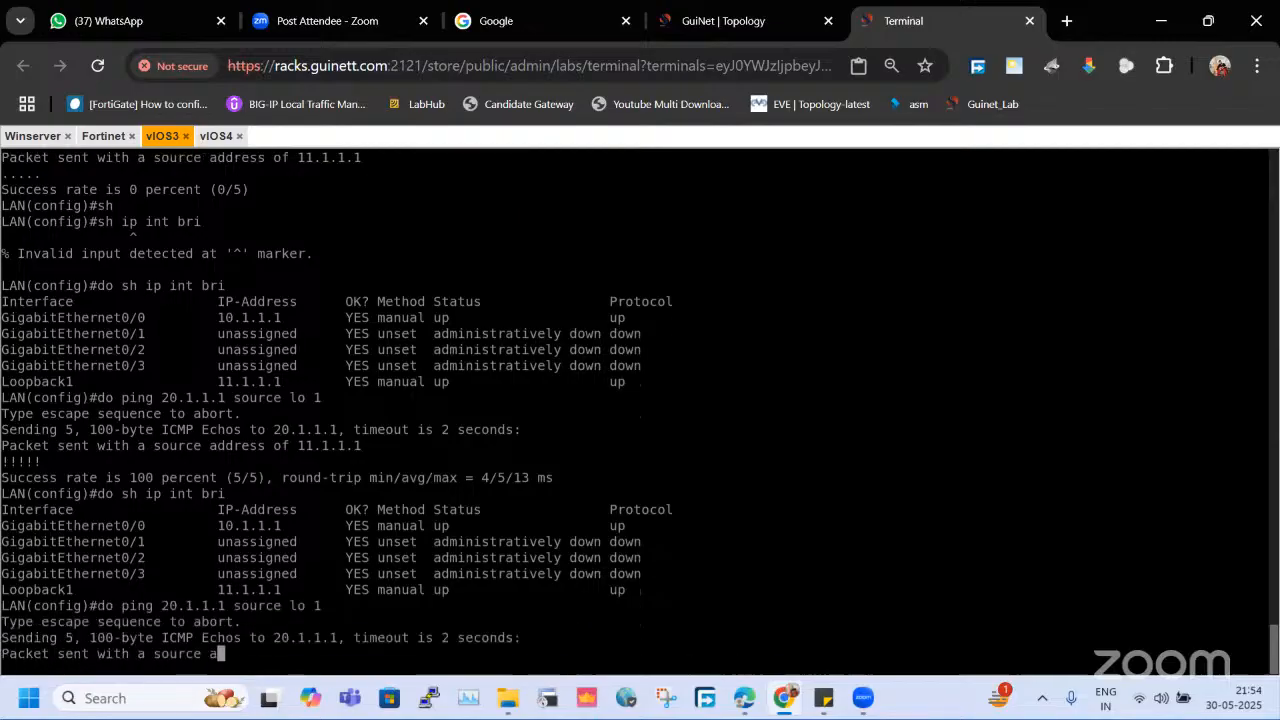
pyautogui.press('Up')
pyautogui.press('Return')
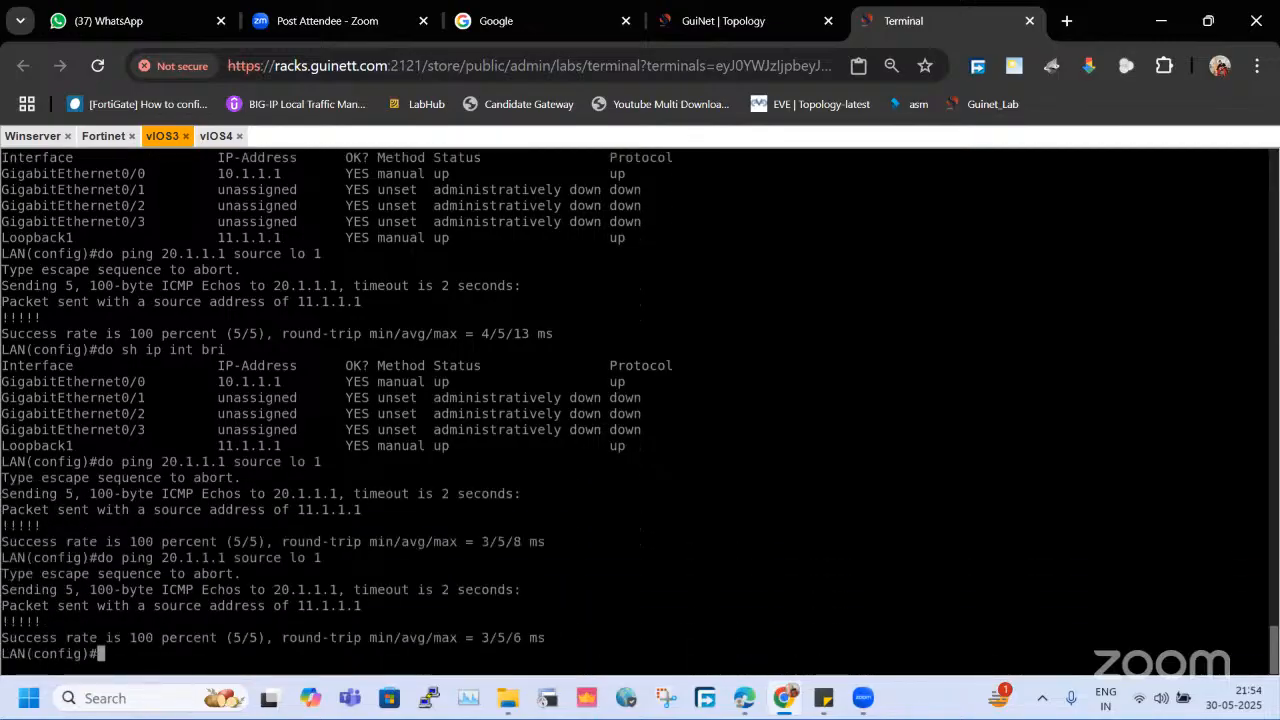
pyautogui.press('Return')
pyautogui.press('Return')
pyautogui.press('Up')
pyautogui.press('Return')
pyautogui.press('Up')
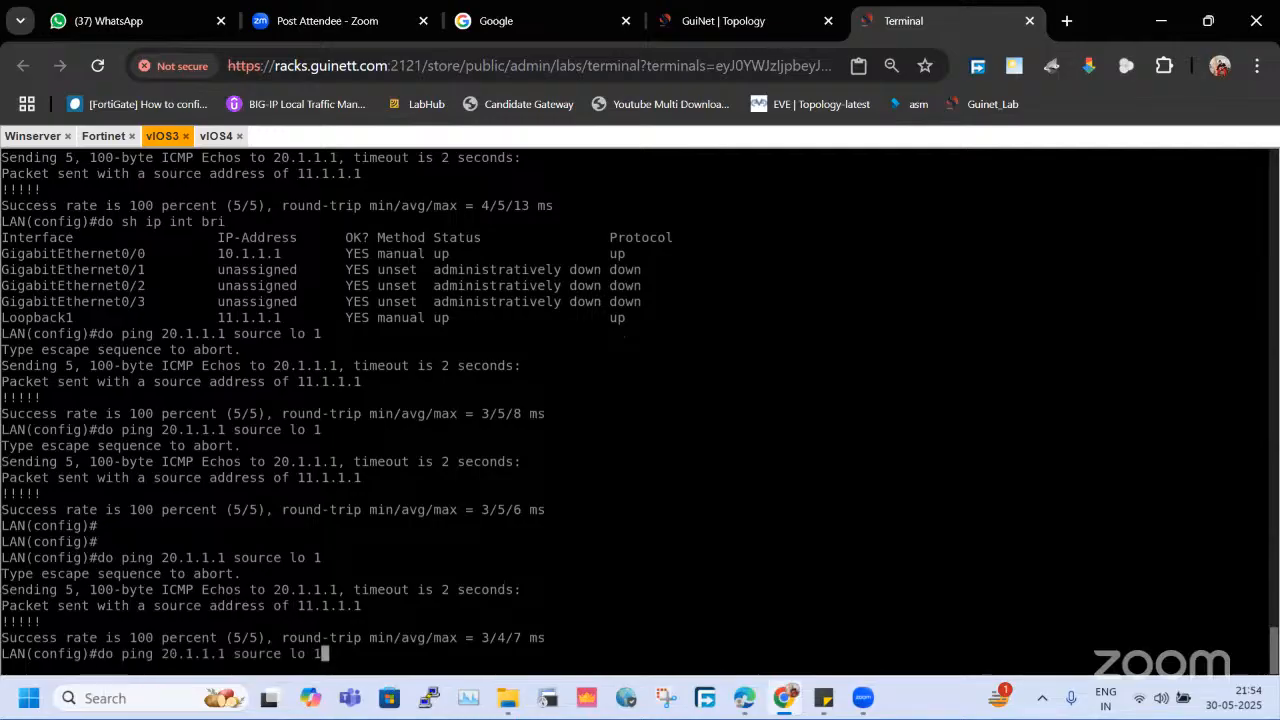
pyautogui.press('Return')
pyautogui.press('Up')
pyautogui.press('Return')
pyautogui.press('Up')
pyautogui.press('Return')
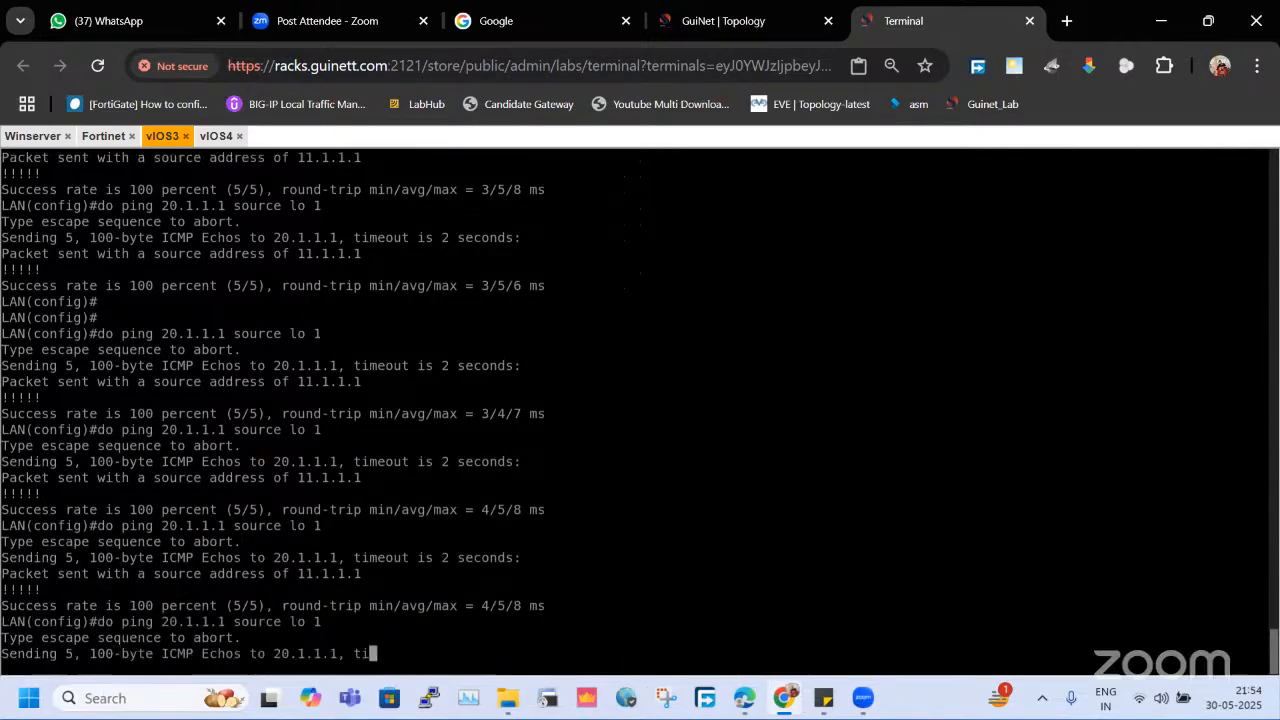
# - Glance at the lab topology, return to the FortiGate on the Winserver and bring up its Forward Traffic log
pyautogui.click(757, 16)
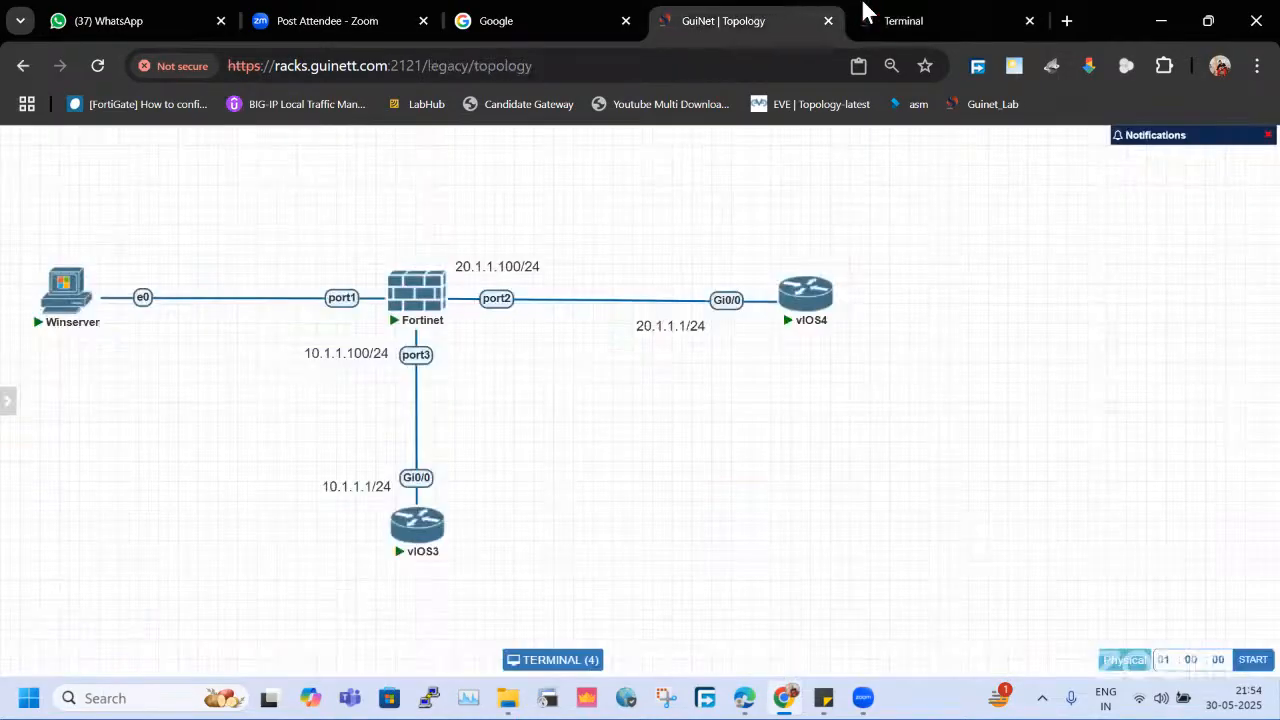
pyautogui.hotkey('ctrl', 'Tab')
pyautogui.click(16, 135)
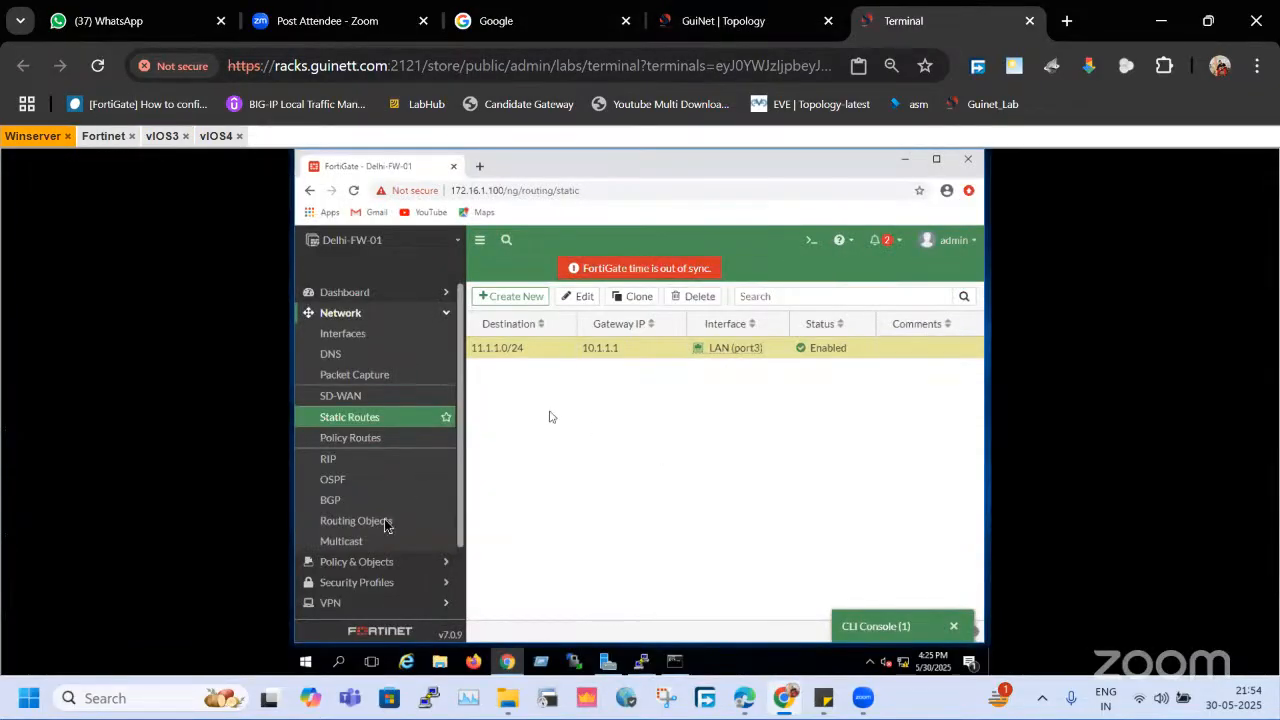
pyautogui.click(377, 325)
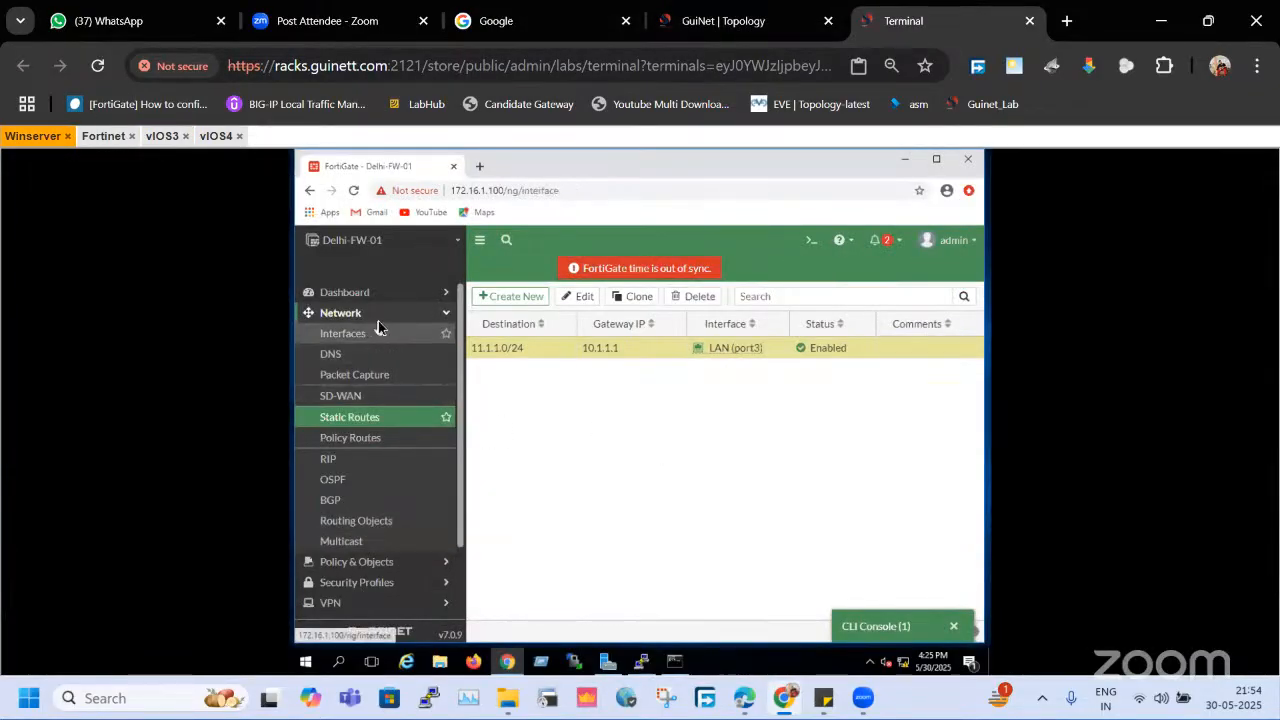
pyautogui.click(377, 318)
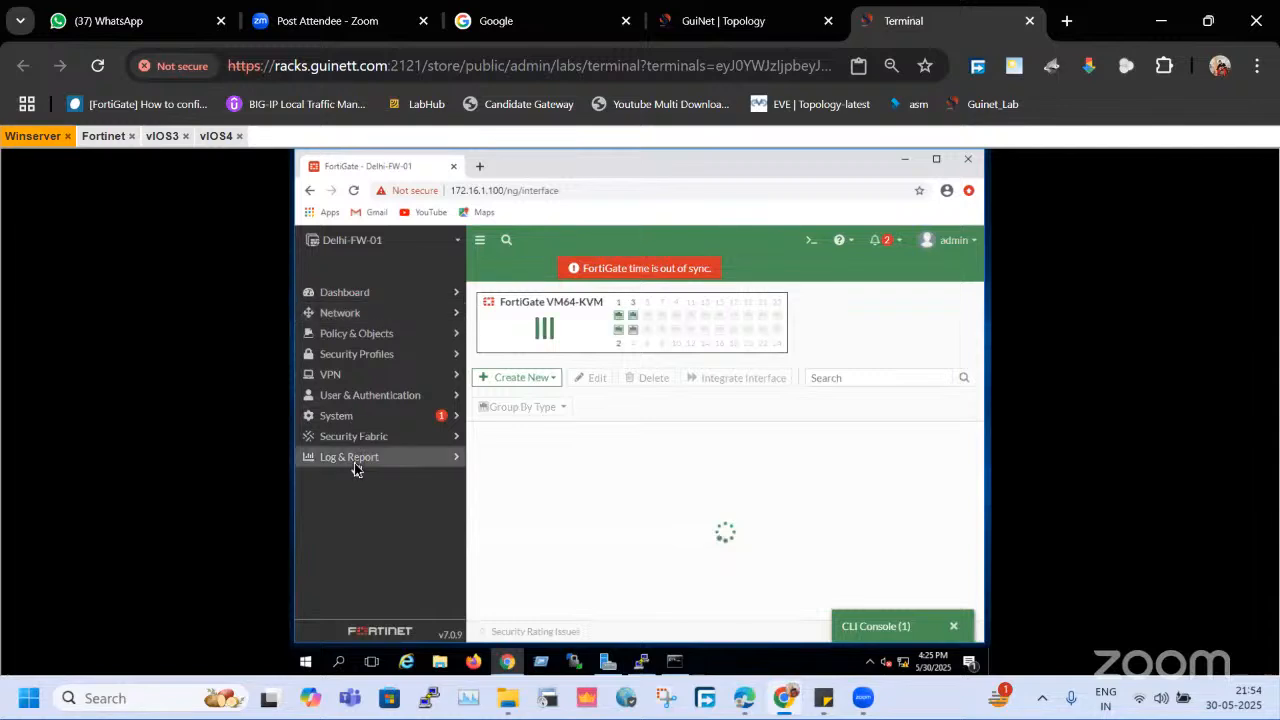
pyautogui.click(406, 490)
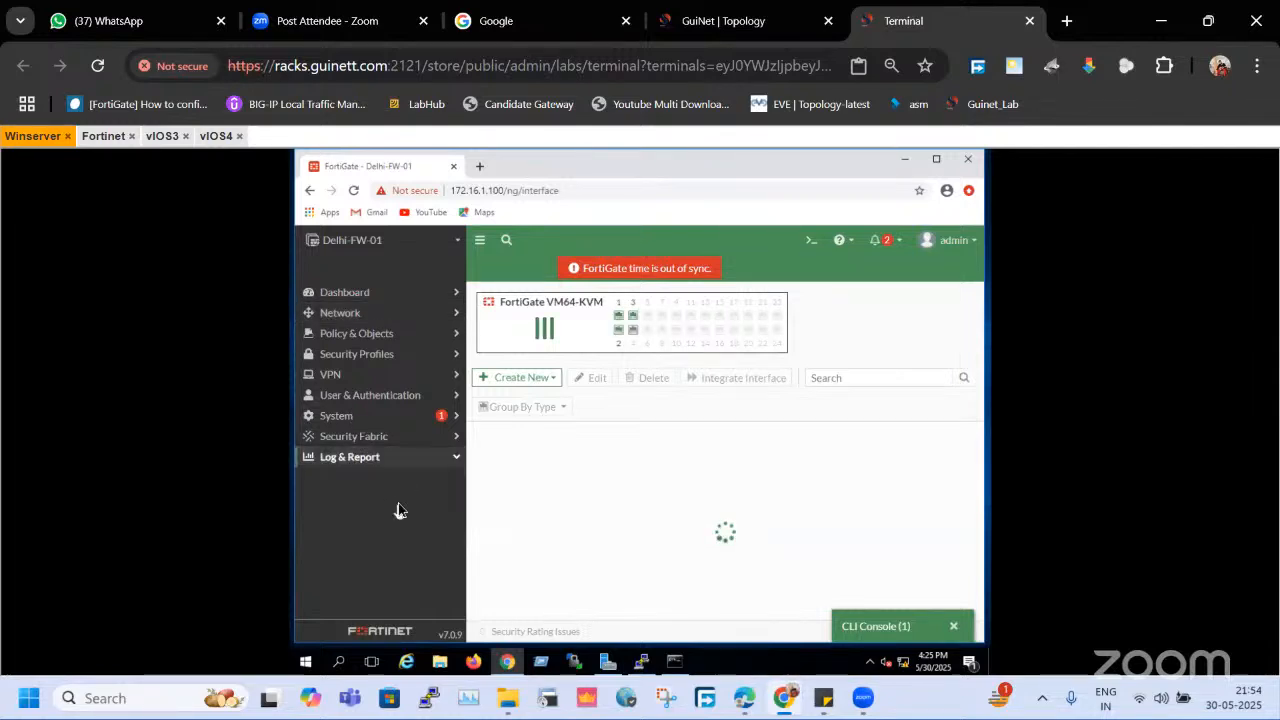
pyautogui.click(356, 490)
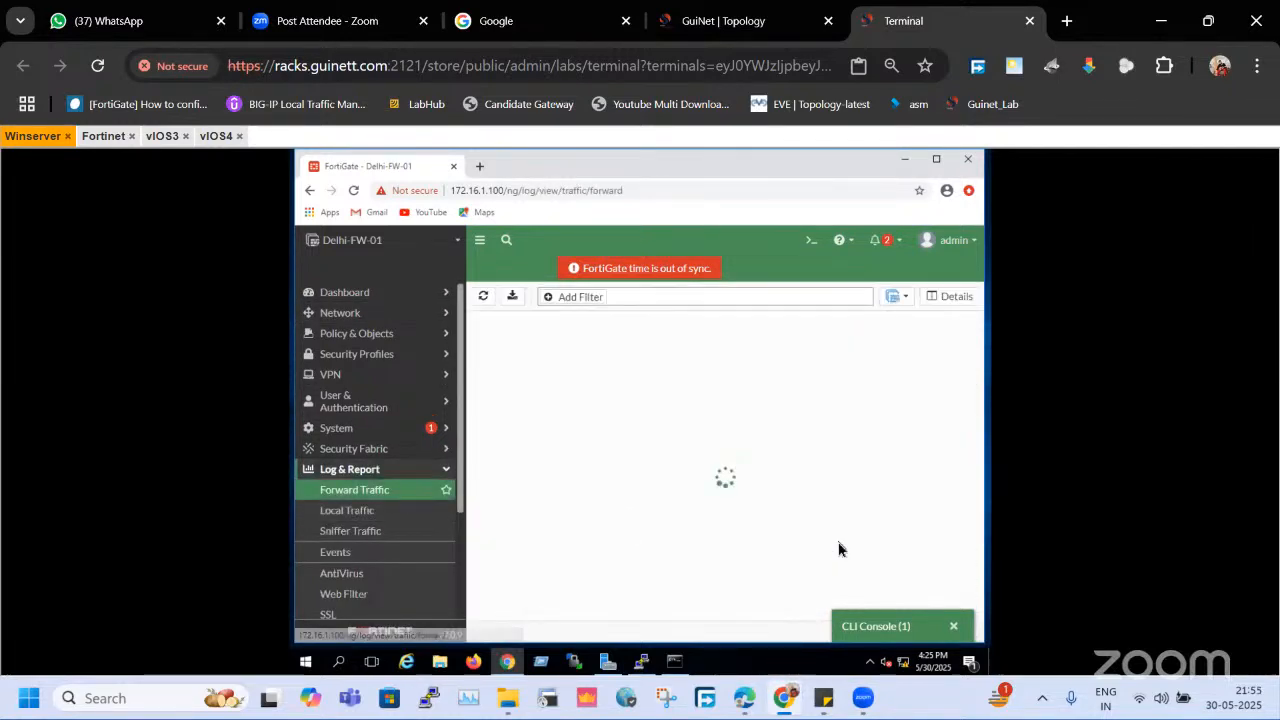
# - Close the minimized CLI console and examine the source, destination, result and policy ID of the forward traffic entries
pyautogui.click(953, 626)
pyautogui.click(590, 354)
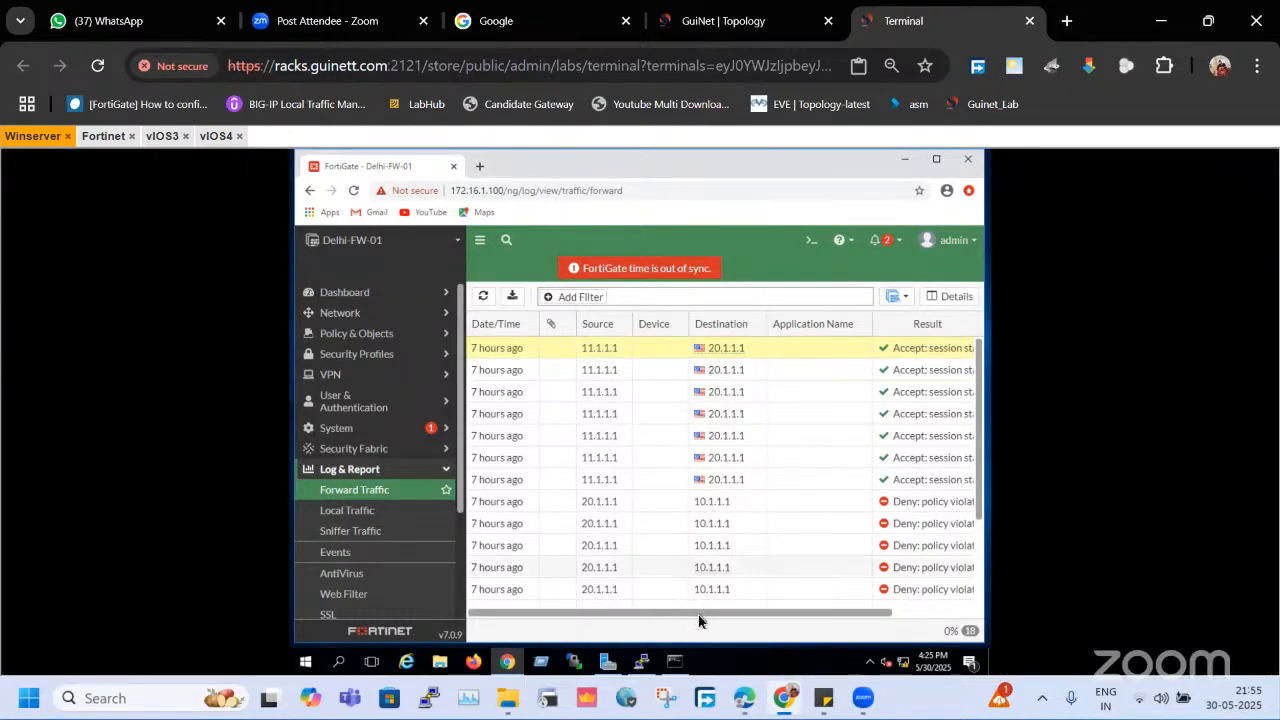
pyautogui.click(950, 612)
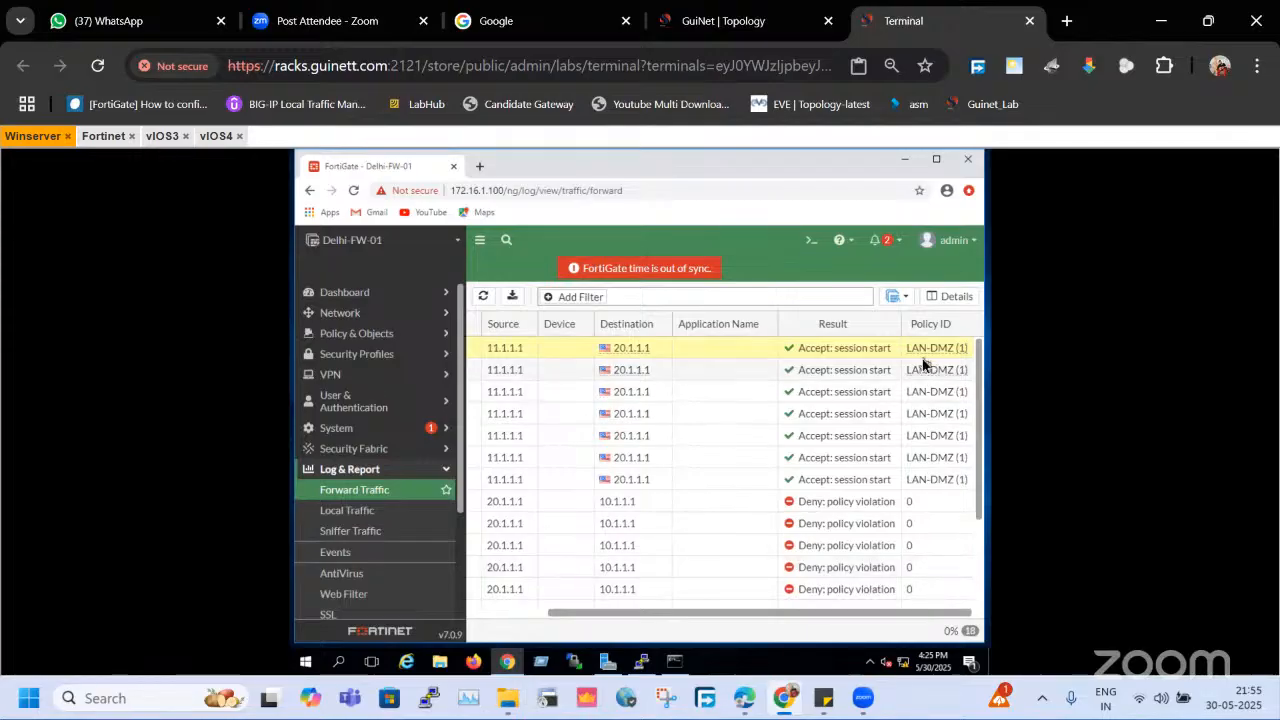
pyautogui.moveTo(965, 355)
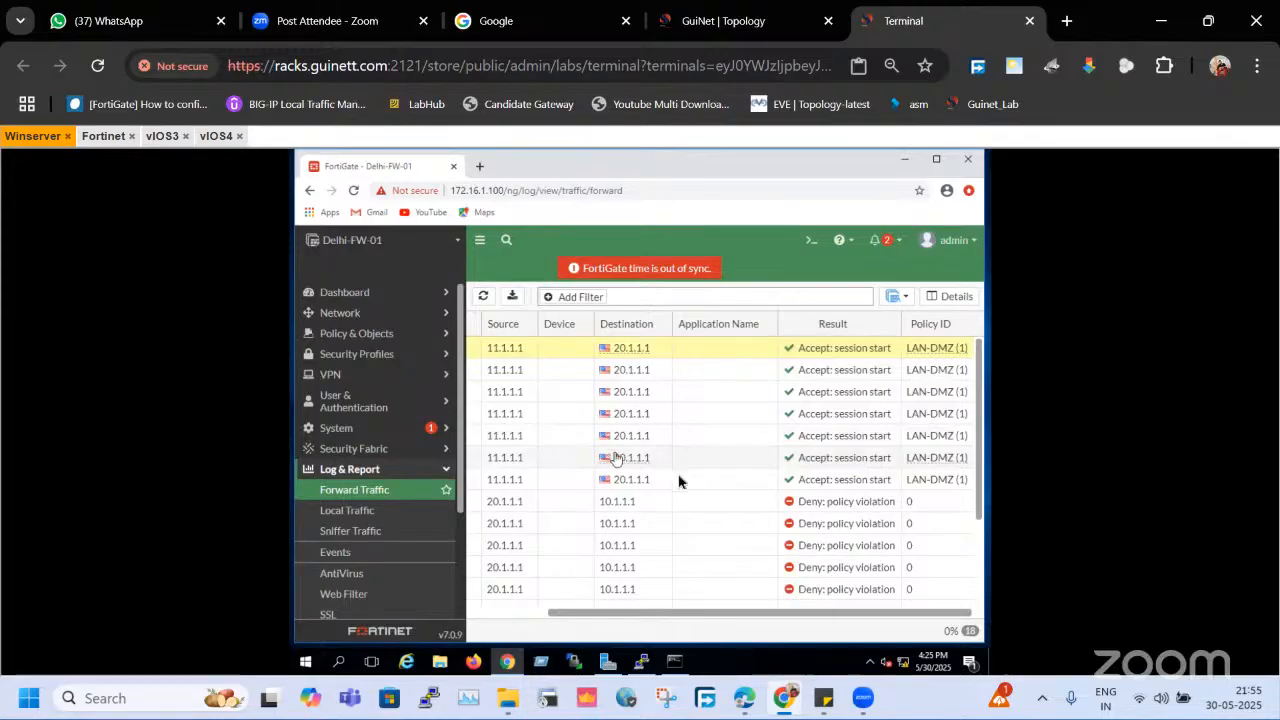
# - Return to the lab topology and examine the firewall, both routers and their interface addresses
pyautogui.click(776, 4)
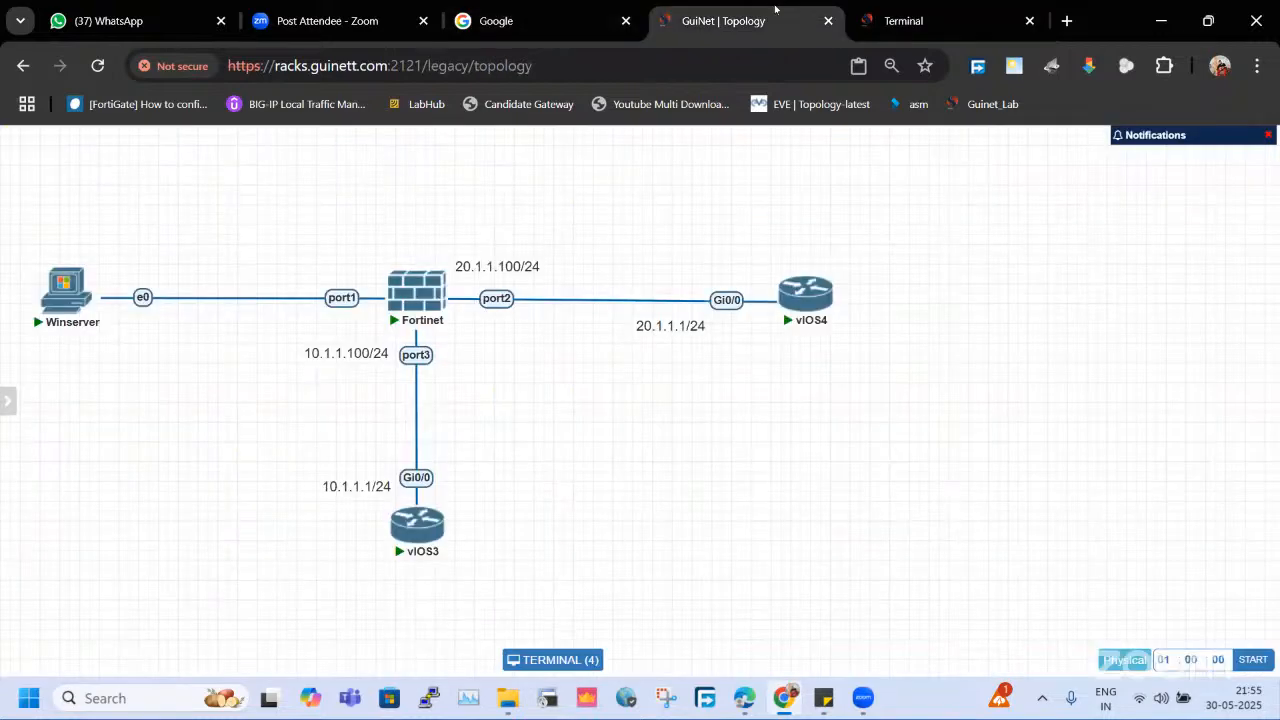
pyautogui.moveTo(316, 241); pyautogui.dragTo(985, 588)
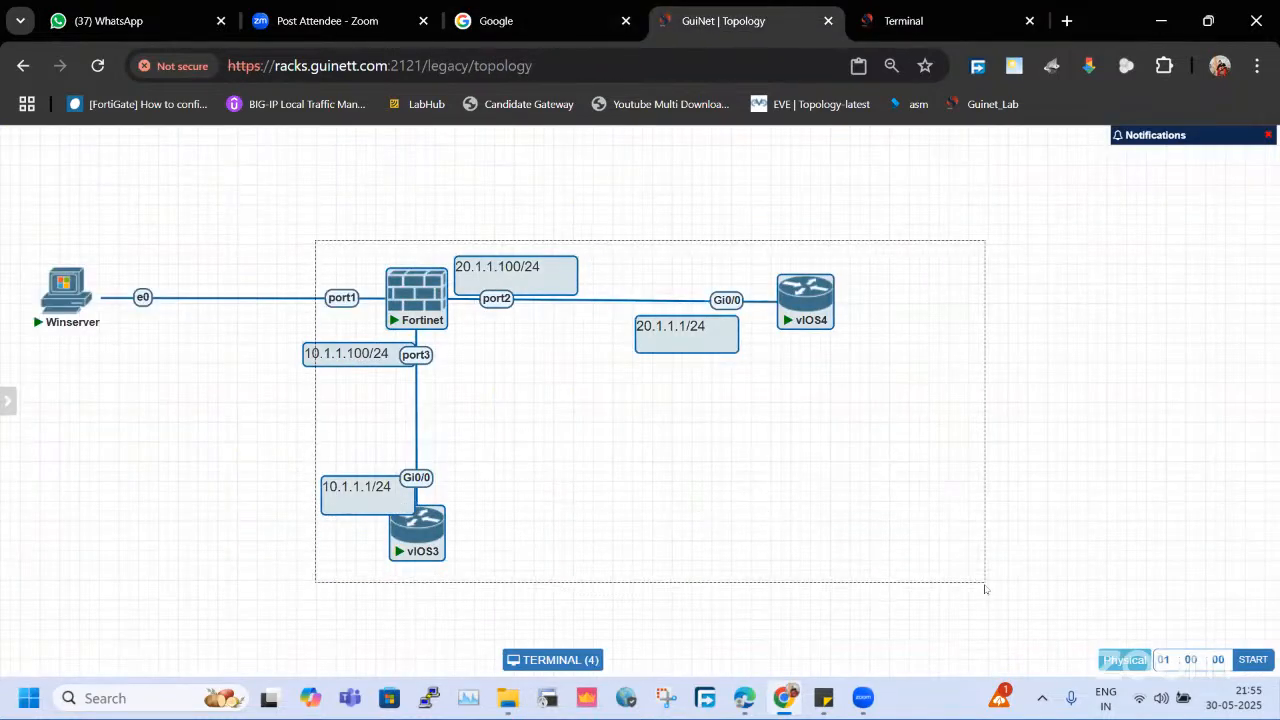
pyautogui.click(670, 457)
pyautogui.moveTo(333, 215); pyautogui.dragTo(1016, 538)
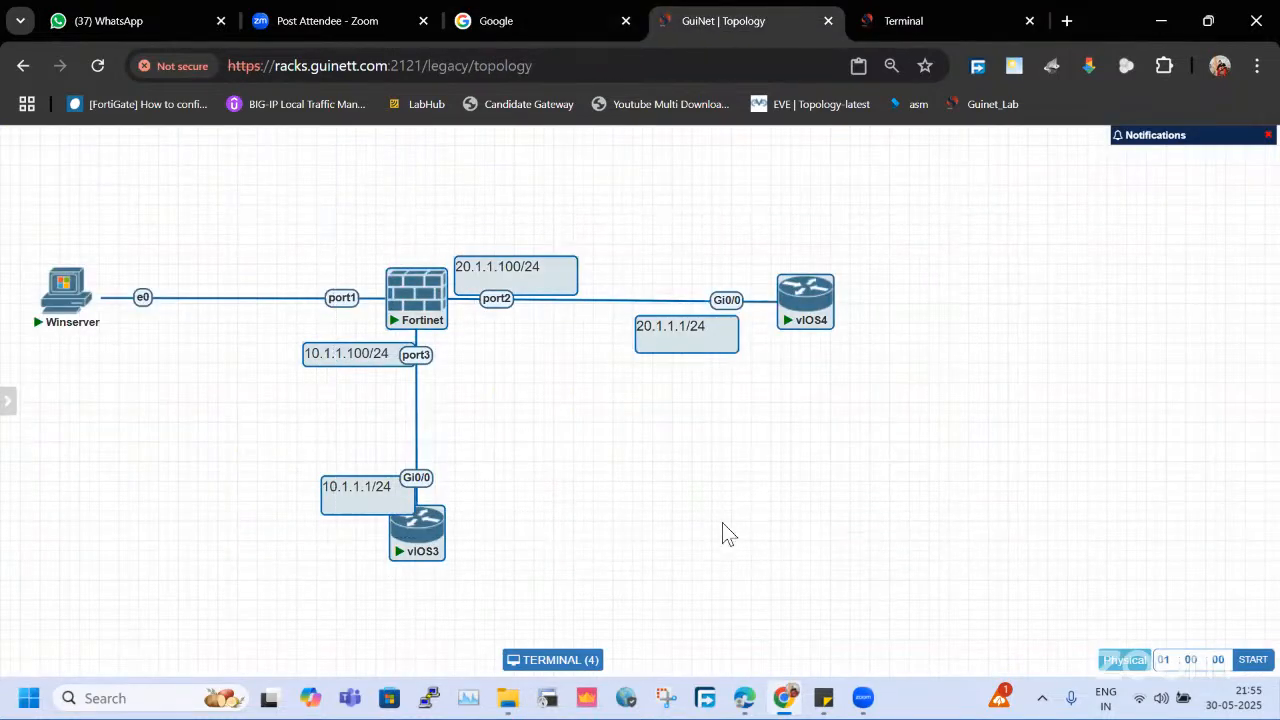
pyautogui.click(711, 519)
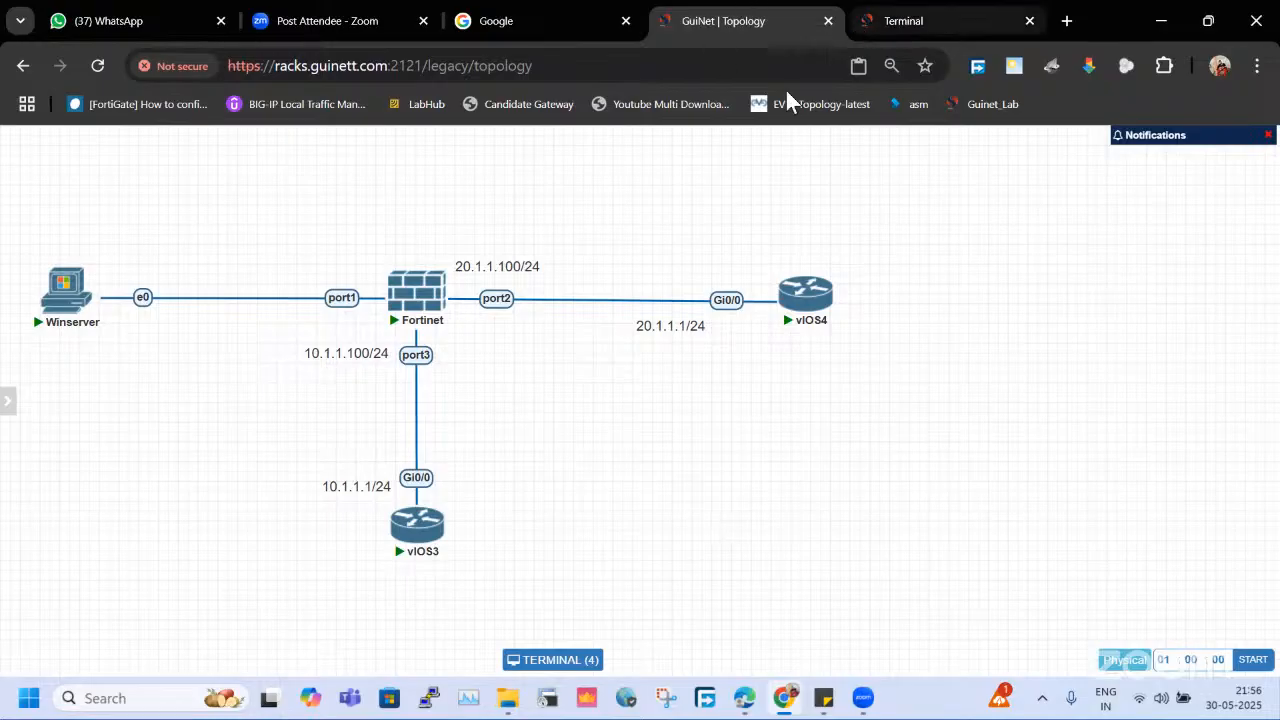
# - Go back to the FortiGate on the Winserver and display the Administration Settings in the System Settings
pyautogui.hotkey('ctrl', 'Tab')
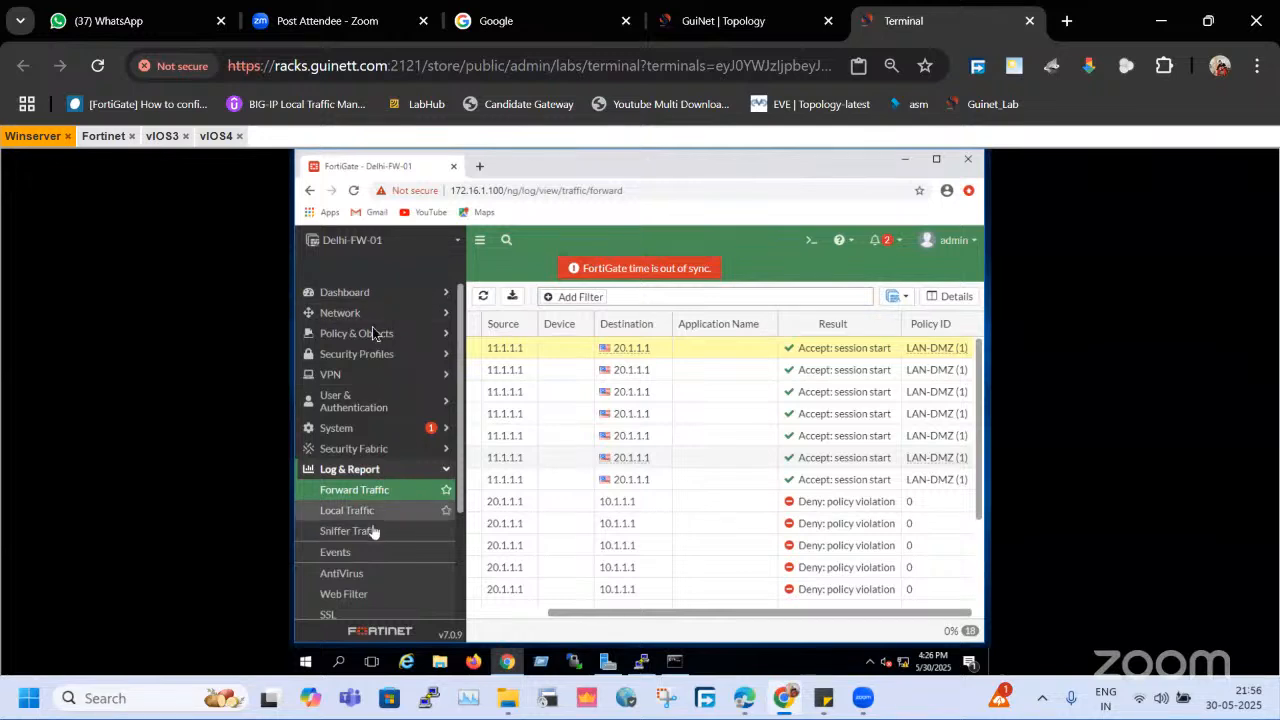
pyautogui.click(370, 470)
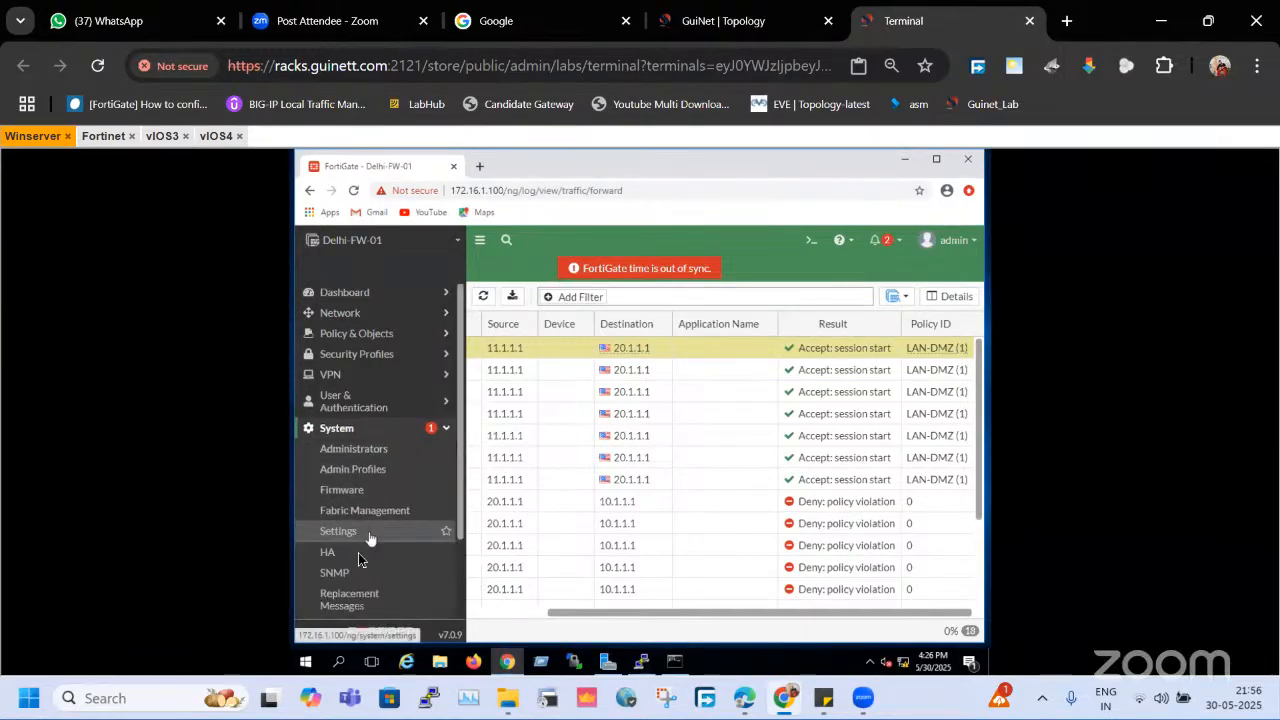
pyautogui.click(356, 532)
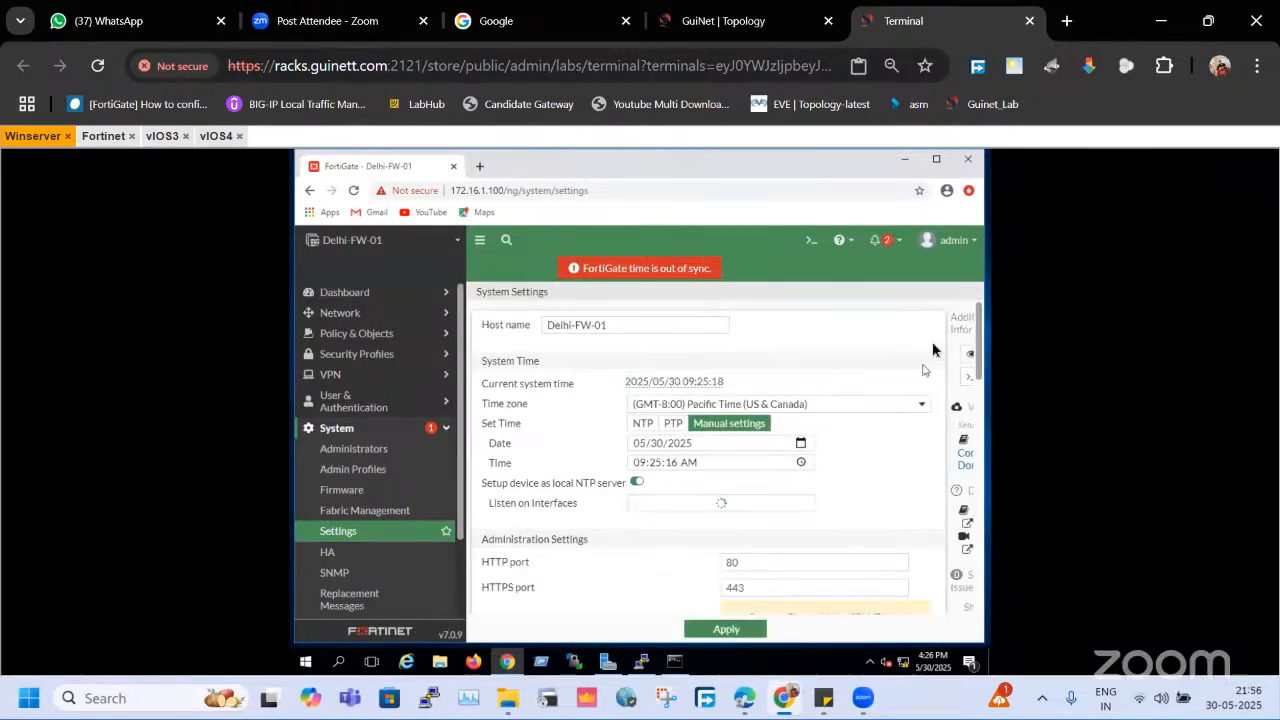
pyautogui.scroll(-3, 978, 383)
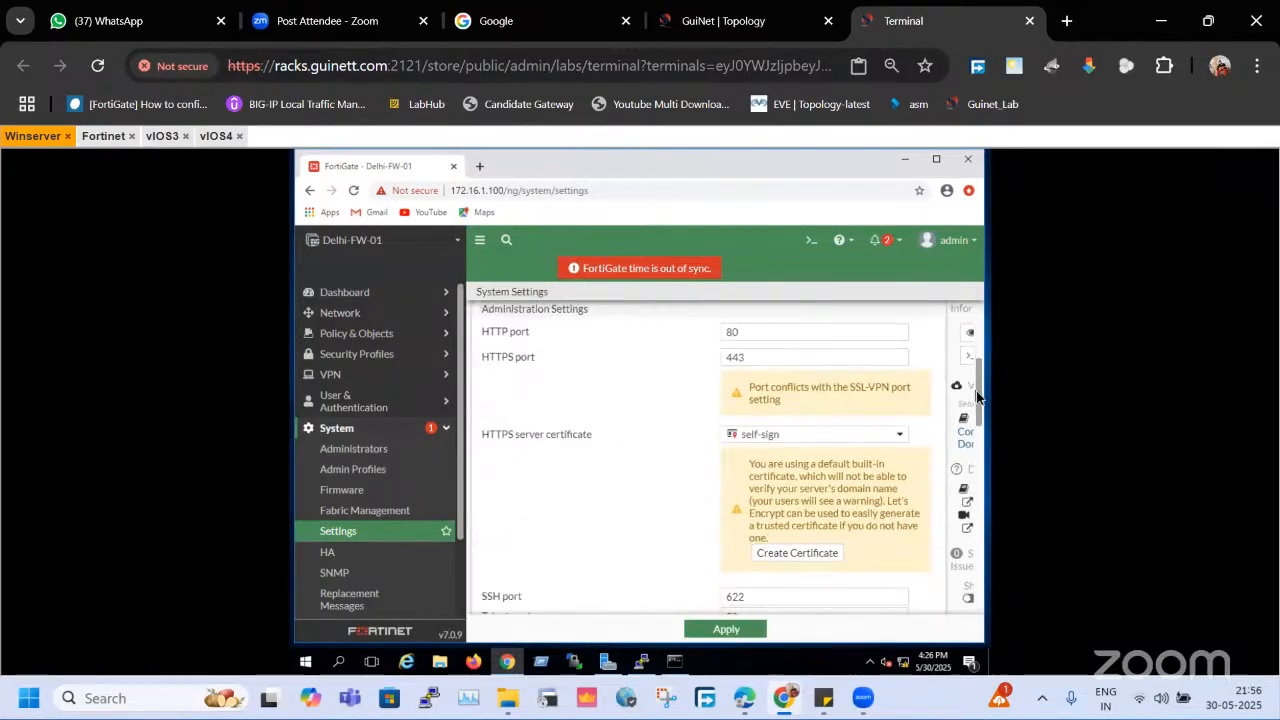
# - Examine the HTTPS server certificate option in the Administration Settings
pyautogui.moveTo(490, 441); pyautogui.dragTo(622, 446)
pyautogui.click(540, 450)
pyautogui.moveTo(480, 436); pyautogui.dragTo(590, 441)
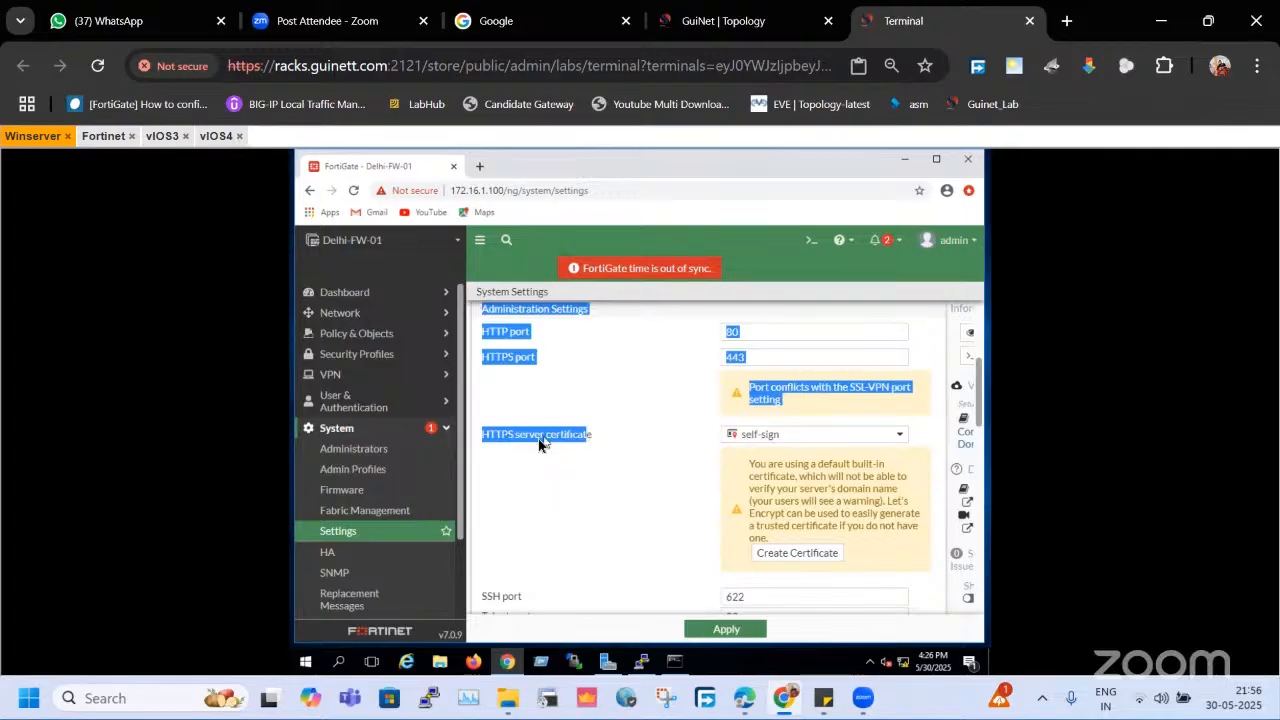
pyautogui.click(512, 445)
pyautogui.moveTo(486, 435)
pyautogui.mouseDown()
pyautogui.moveTo(617, 446)
pyautogui.moveTo(503, 438)
pyautogui.mouseUp()
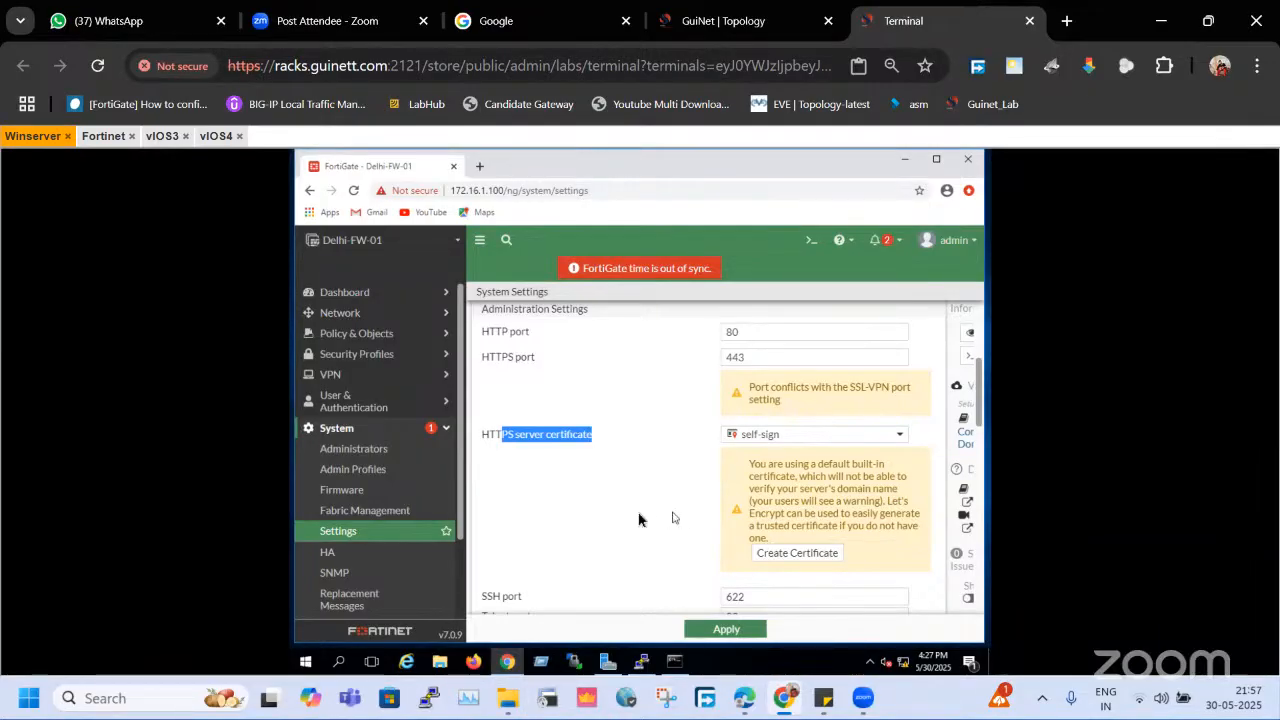
pyautogui.click(613, 439)
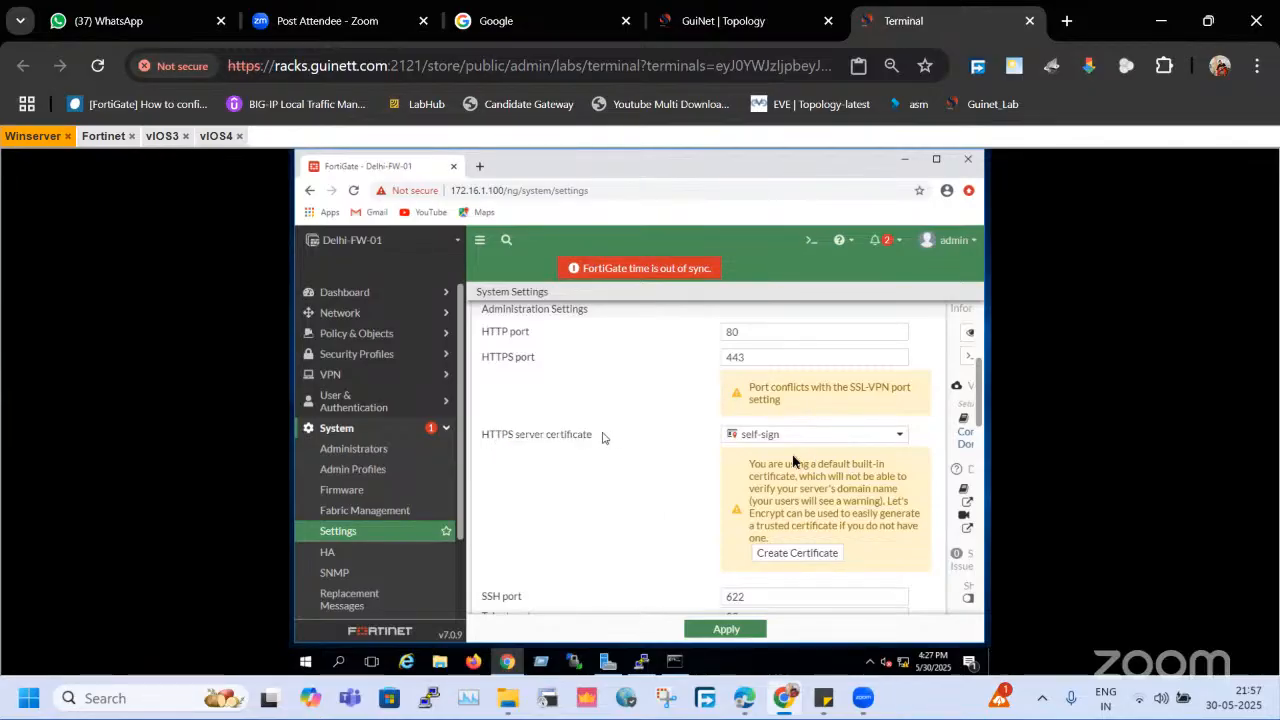
pyautogui.moveTo(602, 437); pyautogui.dragTo(489, 436)
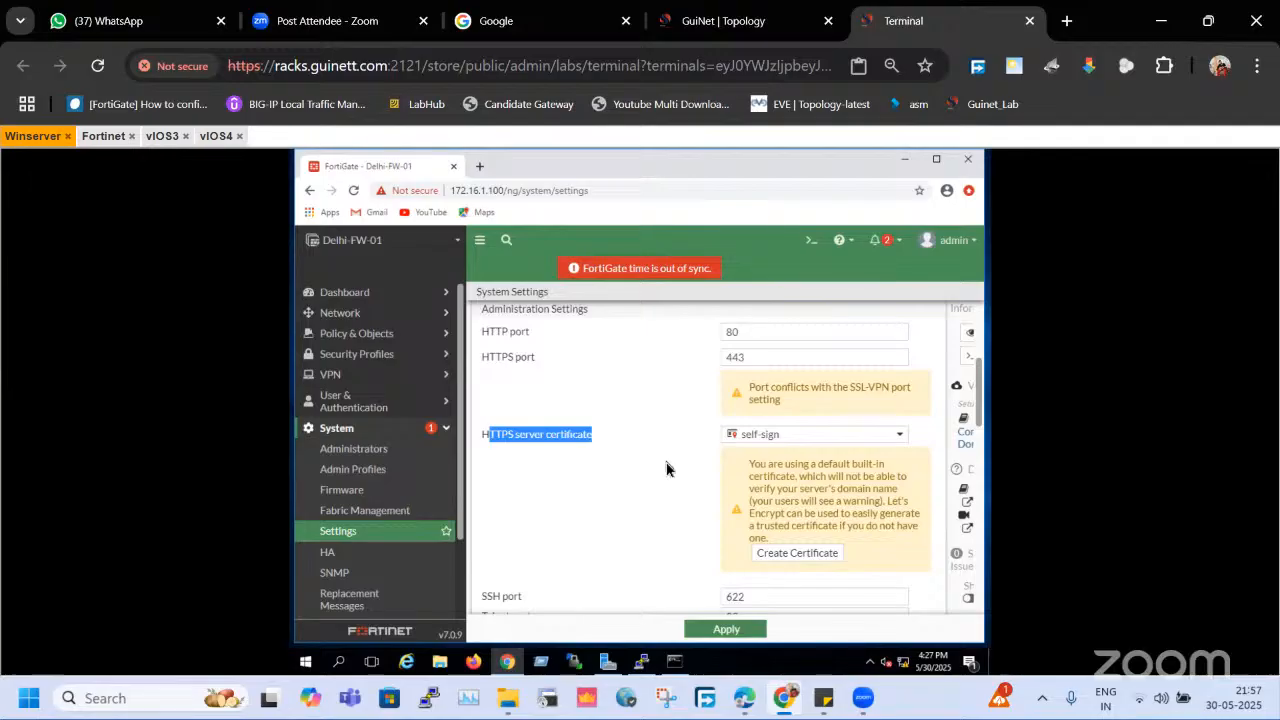
pyautogui.click(584, 374)
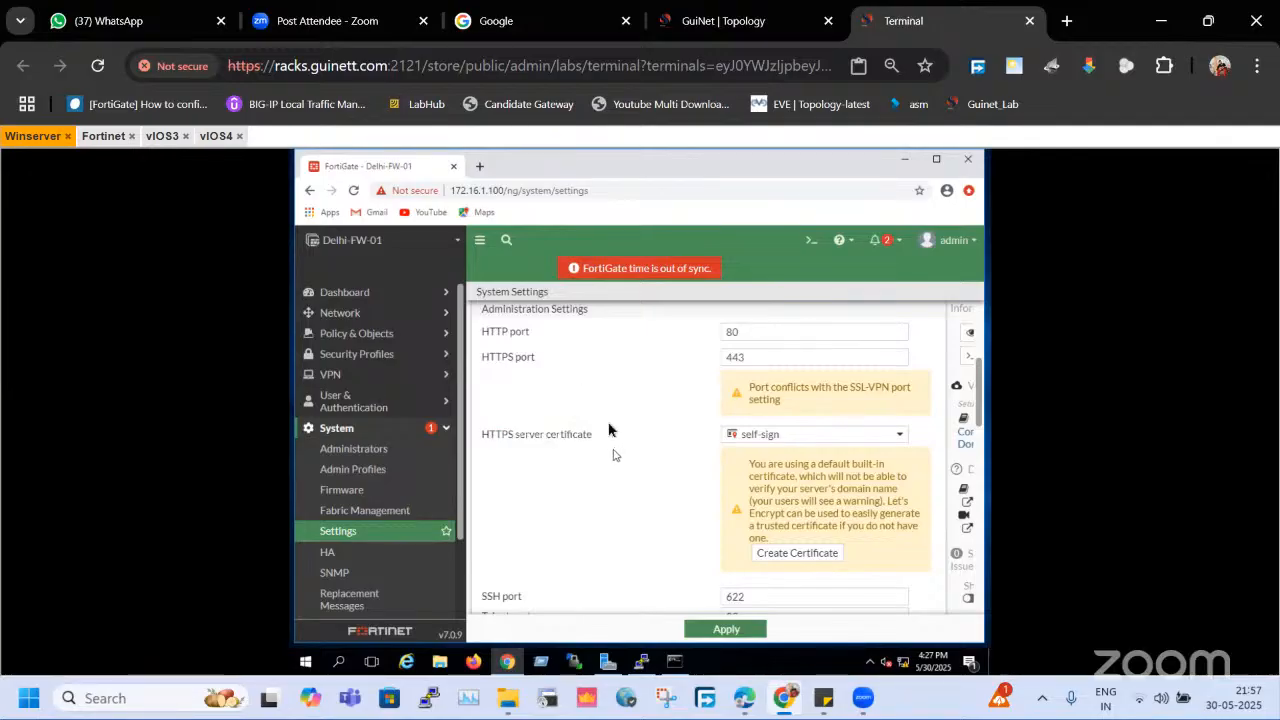
pyautogui.moveTo(490, 434); pyautogui.dragTo(484, 434)
pyautogui.click(714, 457)
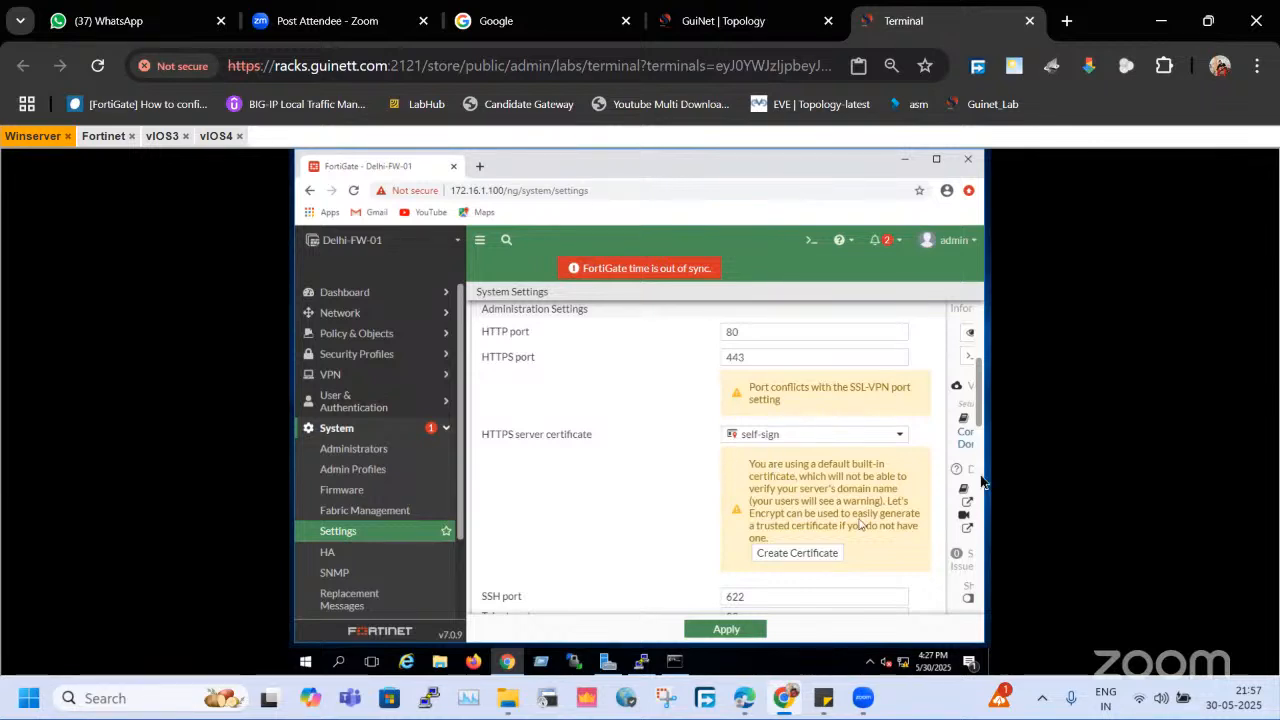
# - Examine the SSH port and Telnet port values in the Administration Settings without editing them
pyautogui.moveTo(983, 405); pyautogui.dragTo(966, 437)
pyautogui.click(749, 489)
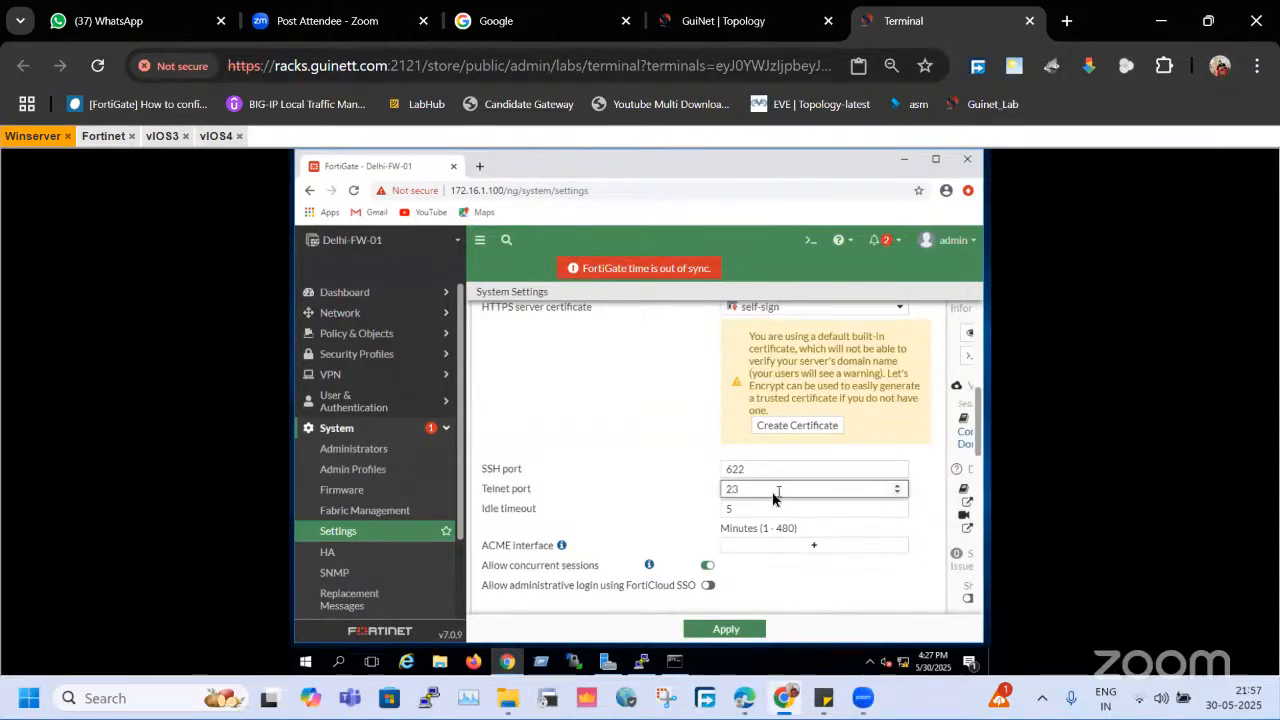
pyautogui.hotkey('ctrl', 'a')
pyautogui.click(755, 474)
pyautogui.hotkey('ctrl', 'a')
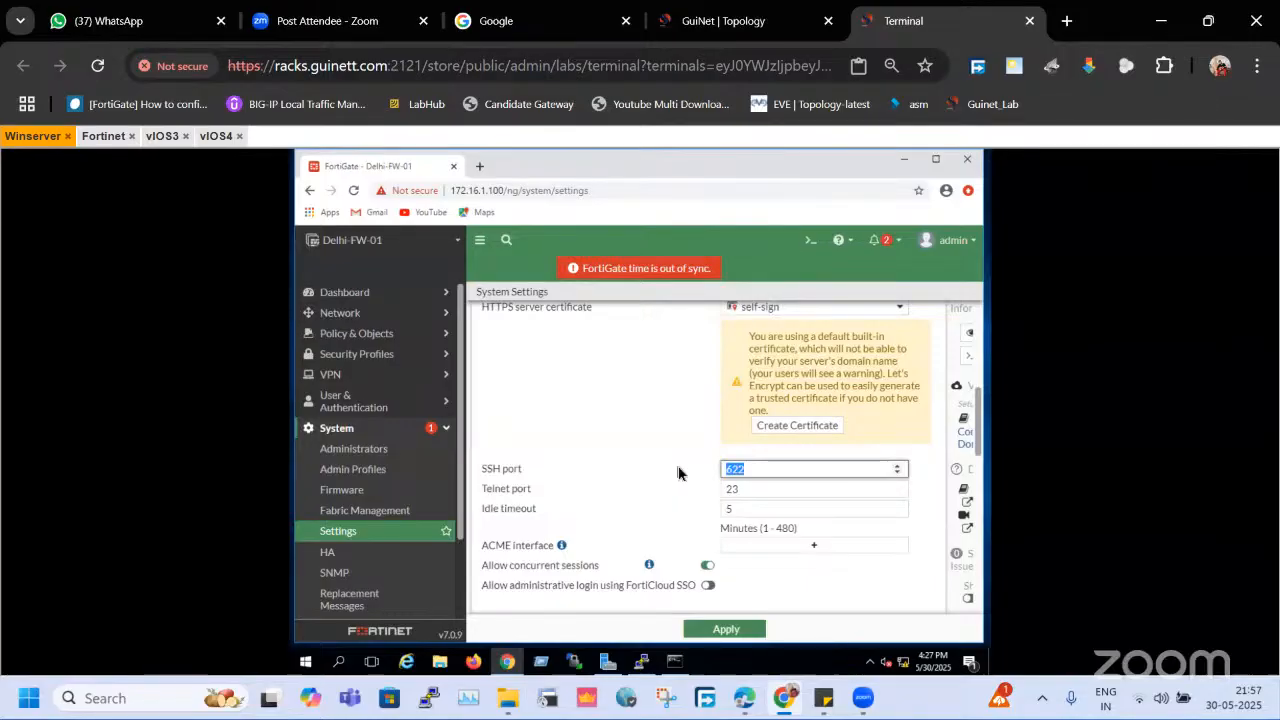
pyautogui.moveTo(544, 491); pyautogui.dragTo(476, 490)
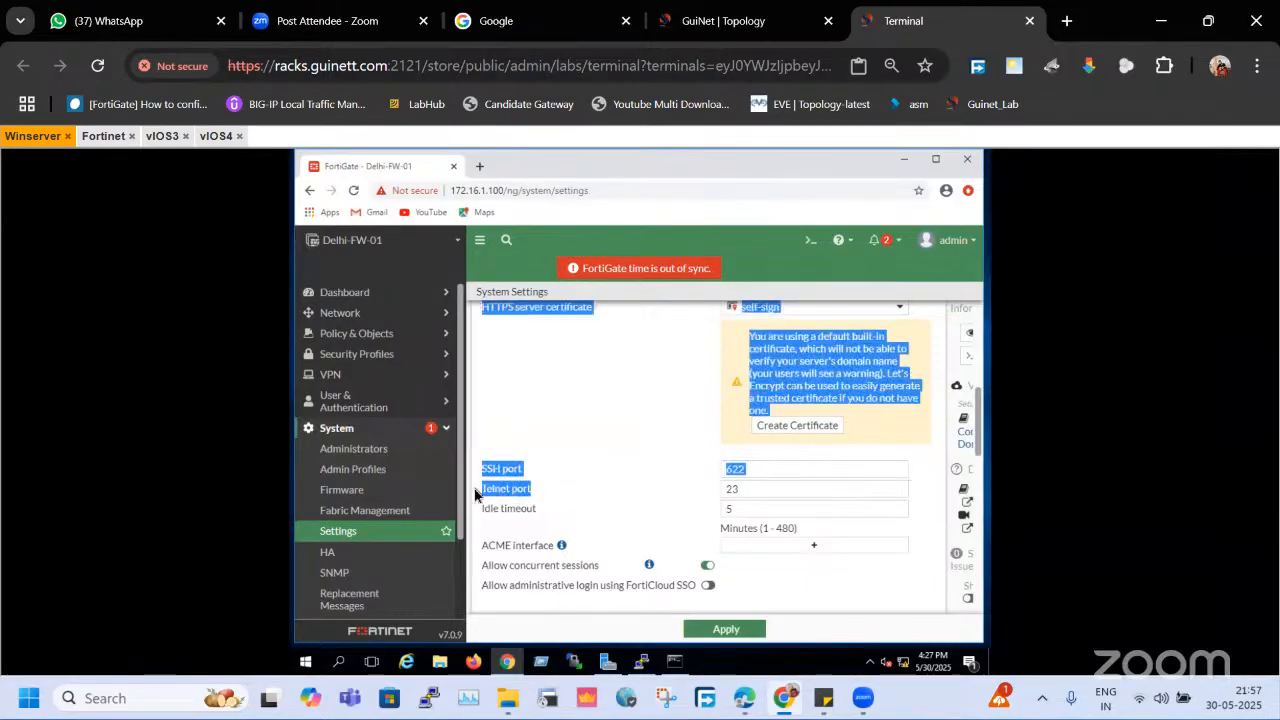
pyautogui.click(573, 492)
pyautogui.moveTo(531, 490); pyautogui.dragTo(478, 467)
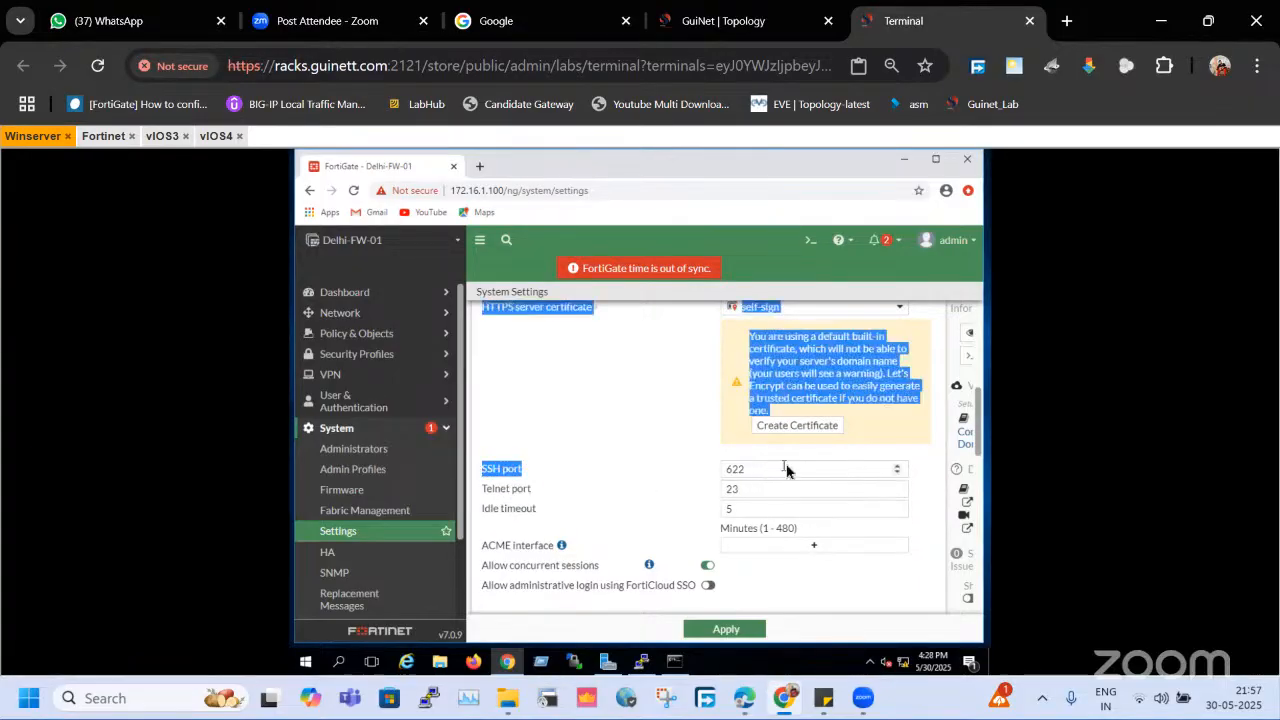
pyautogui.moveTo(789, 468); pyautogui.dragTo(703, 470)
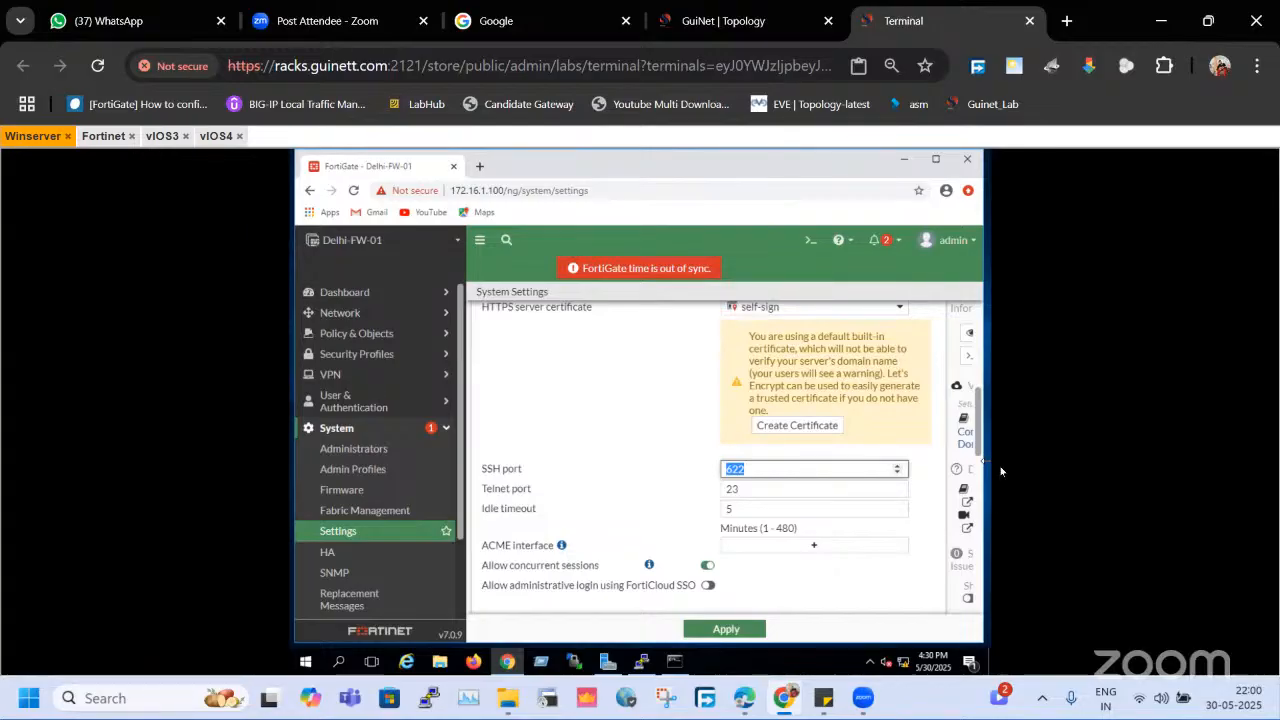
pyautogui.click(620, 435)
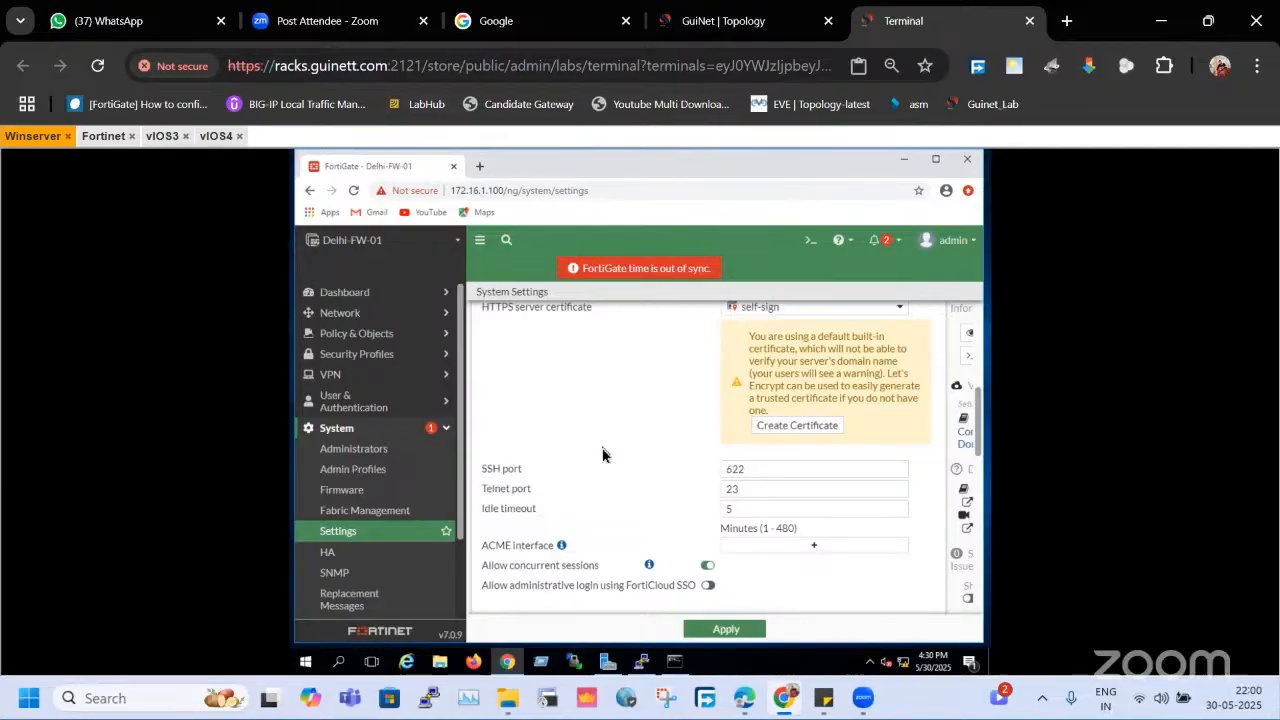
# - Examine the host name in the System Settings, then the email service, debug log and disk settings
pyautogui.scroll(5, 603, 455)
pyautogui.moveTo(692, 326); pyautogui.dragTo(471, 325)
pyautogui.click(754, 337)
pyautogui.moveTo(683, 326); pyautogui.dragTo(498, 325)
pyautogui.moveTo(635, 326); pyautogui.dragTo(528, 329)
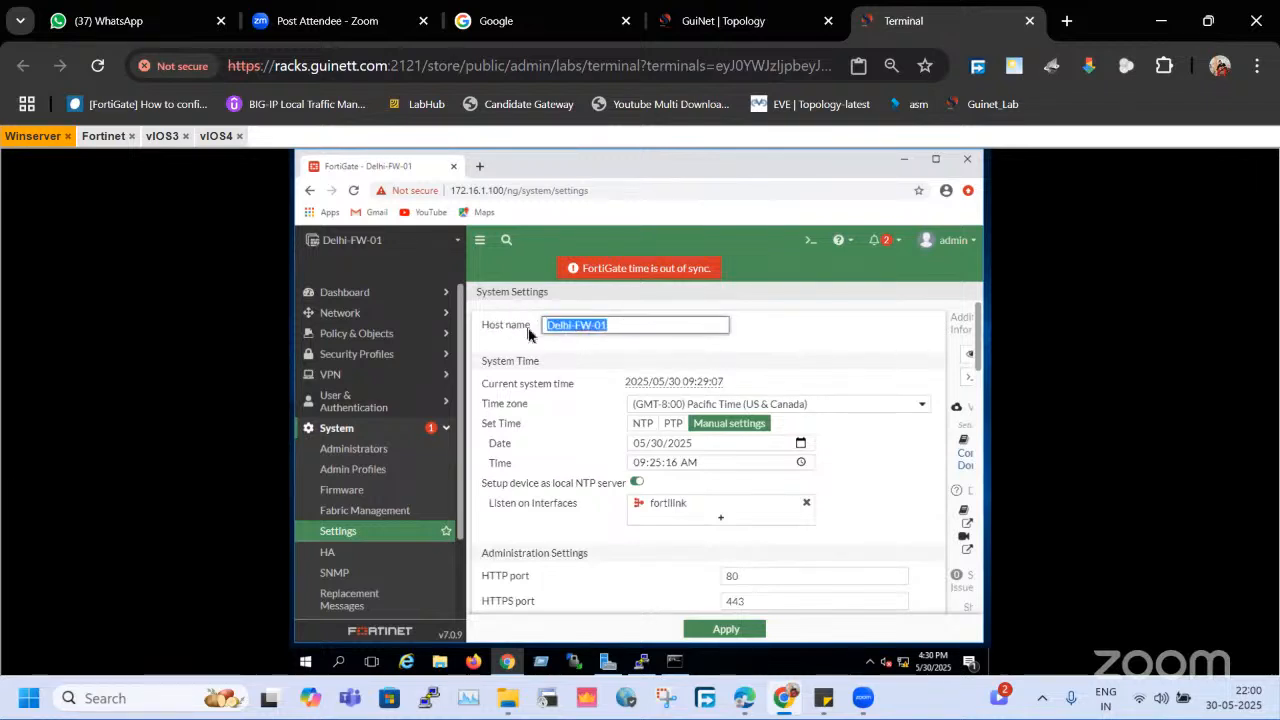
pyautogui.doubleClick(681, 325)
pyautogui.click(805, 329)
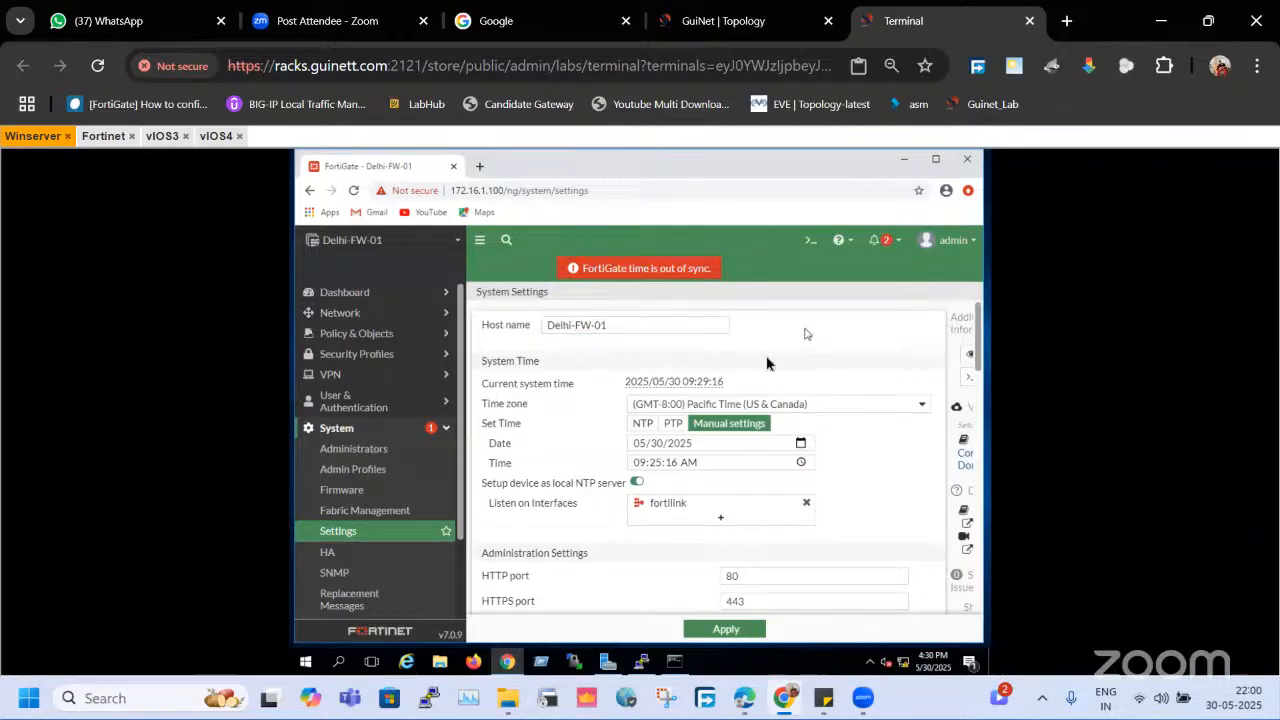
pyautogui.scroll(-15, 786, 350)
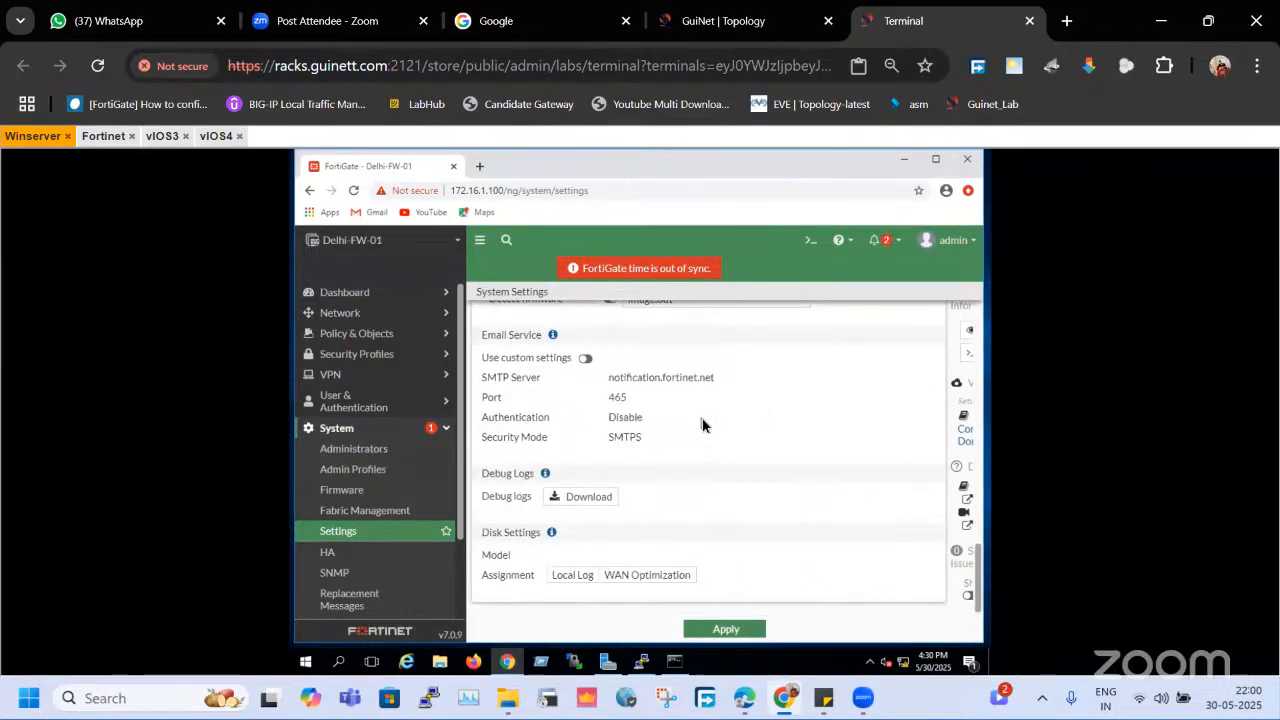